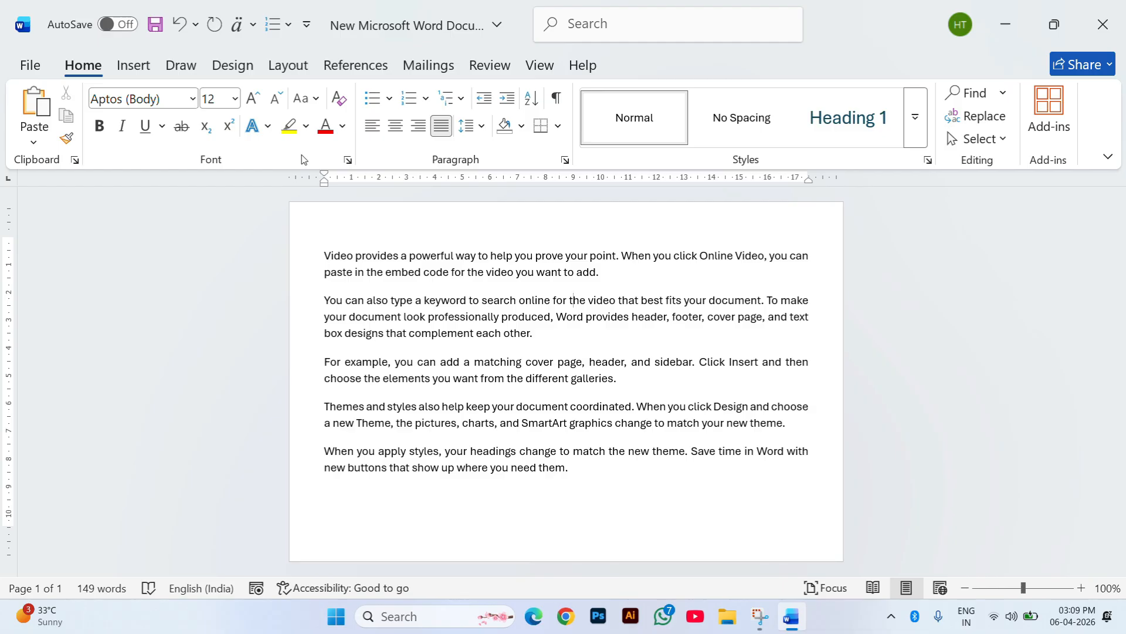
{"action": "left_click", "coordinate": [305, 99]}
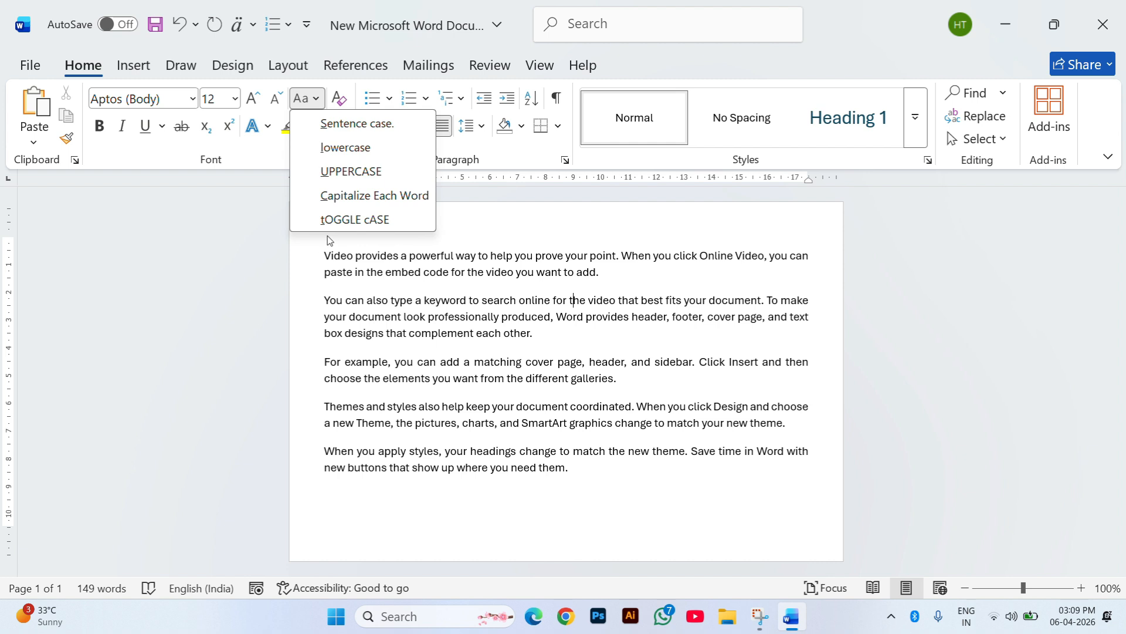
{"action": "left_click", "coordinate": [414, 332]}
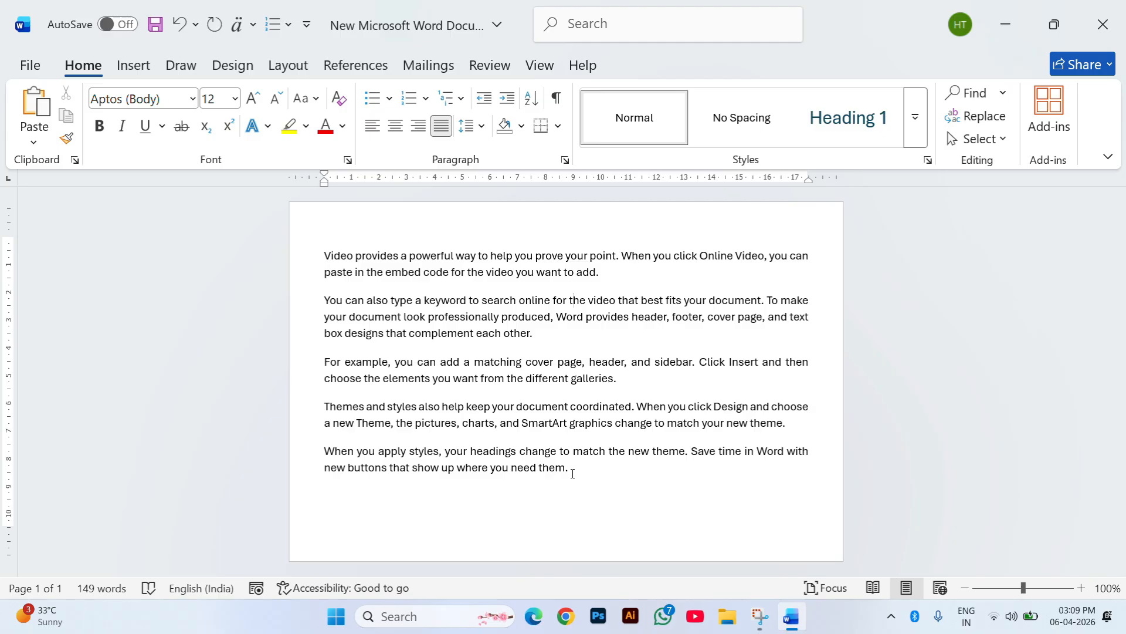
Set the line spacing of all five paragraphs to 2.0 and check the text across both pages.
{"action": "left_click_drag", "start_coordinate": [574, 471], "coordinate": [332, 258]}
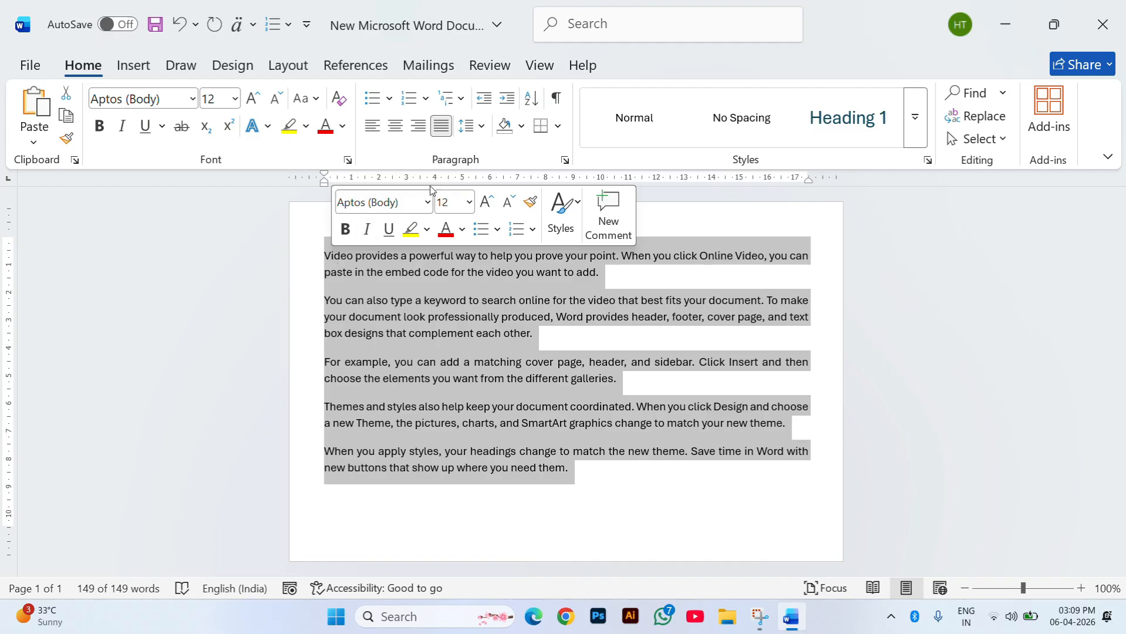
{"action": "left_click", "coordinate": [475, 128]}
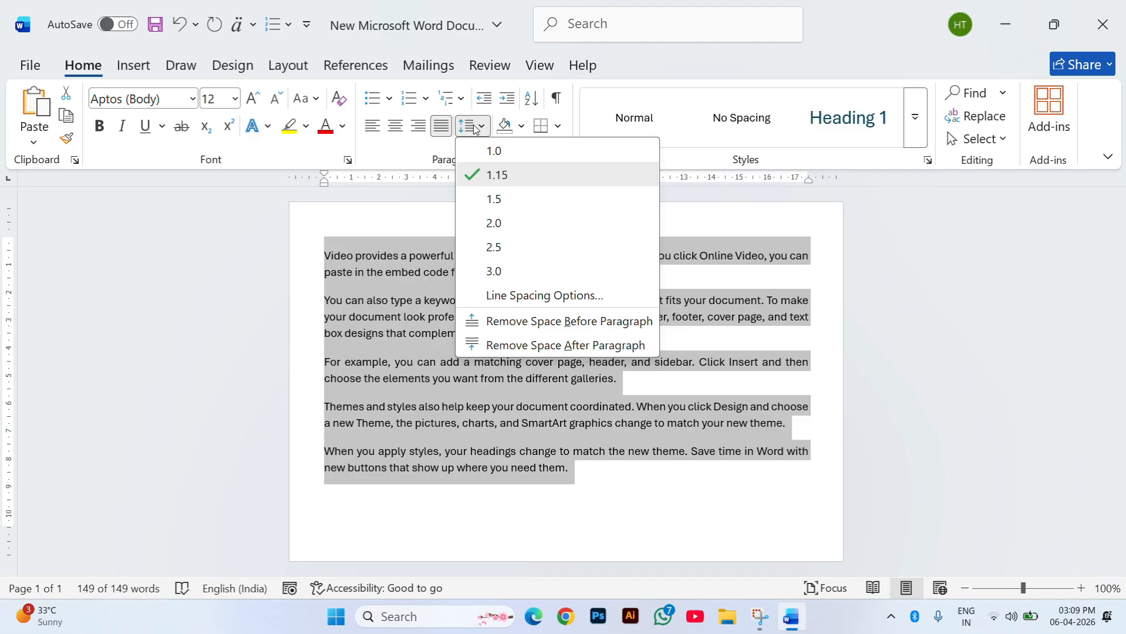
{"action": "left_click", "coordinate": [493, 222]}
{"action": "left_click", "coordinate": [474, 379]}
{"action": "scroll", "coordinate": [478, 293], "scroll_direction": "down", "scroll_amount": 3}
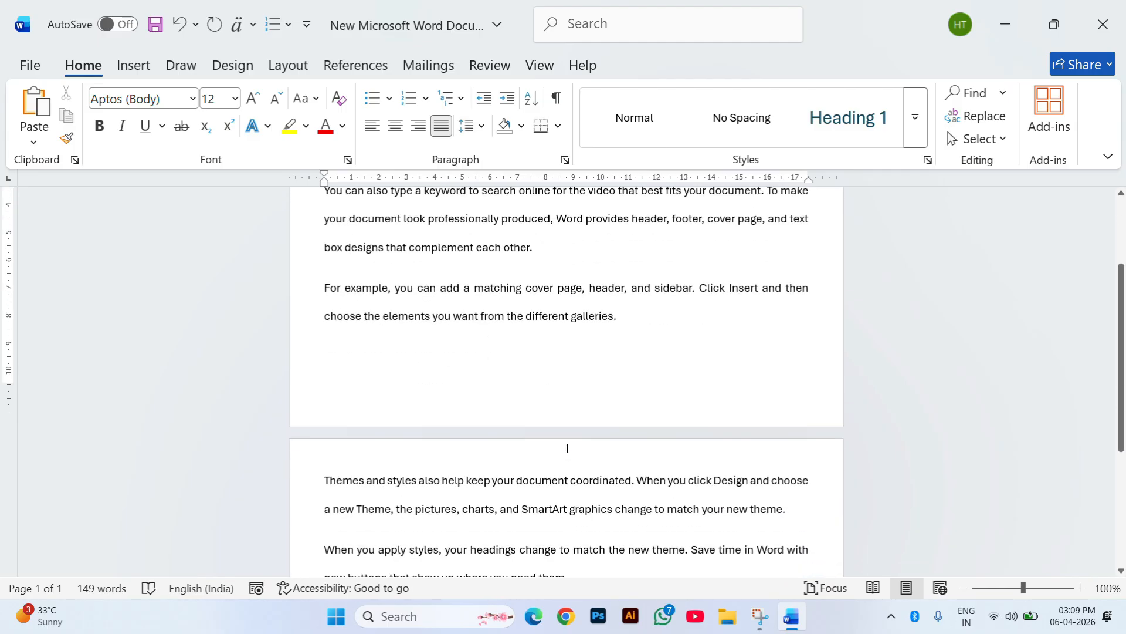
{"action": "scroll", "coordinate": [567, 427], "scroll_direction": "down", "scroll_amount": 4}
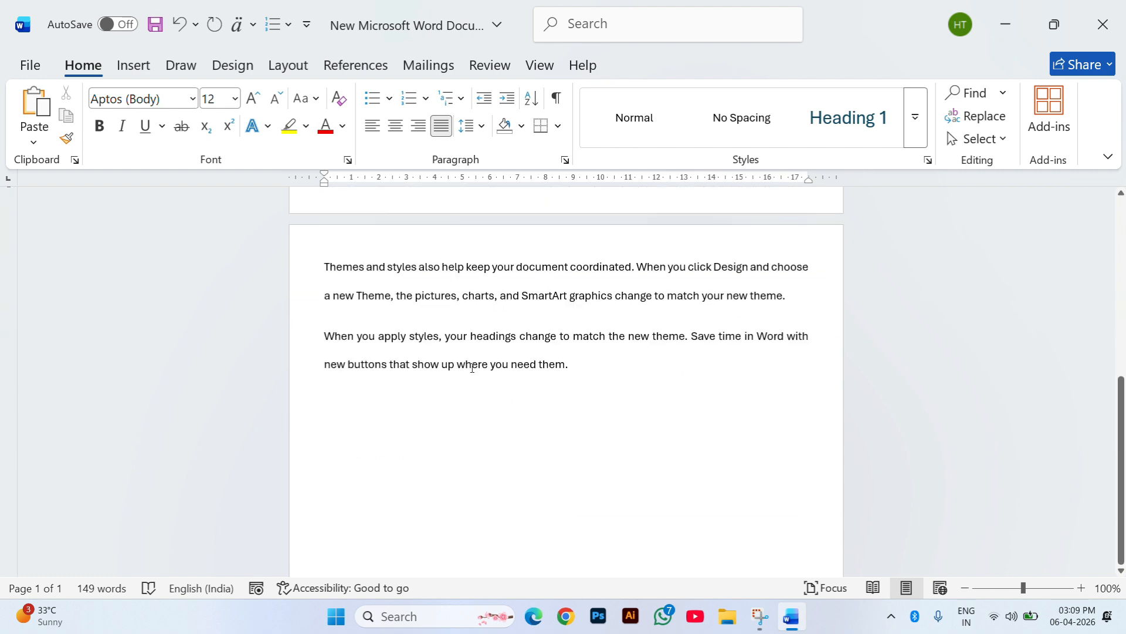
{"action": "scroll", "coordinate": [472, 367], "scroll_direction": "up", "scroll_amount": 6}
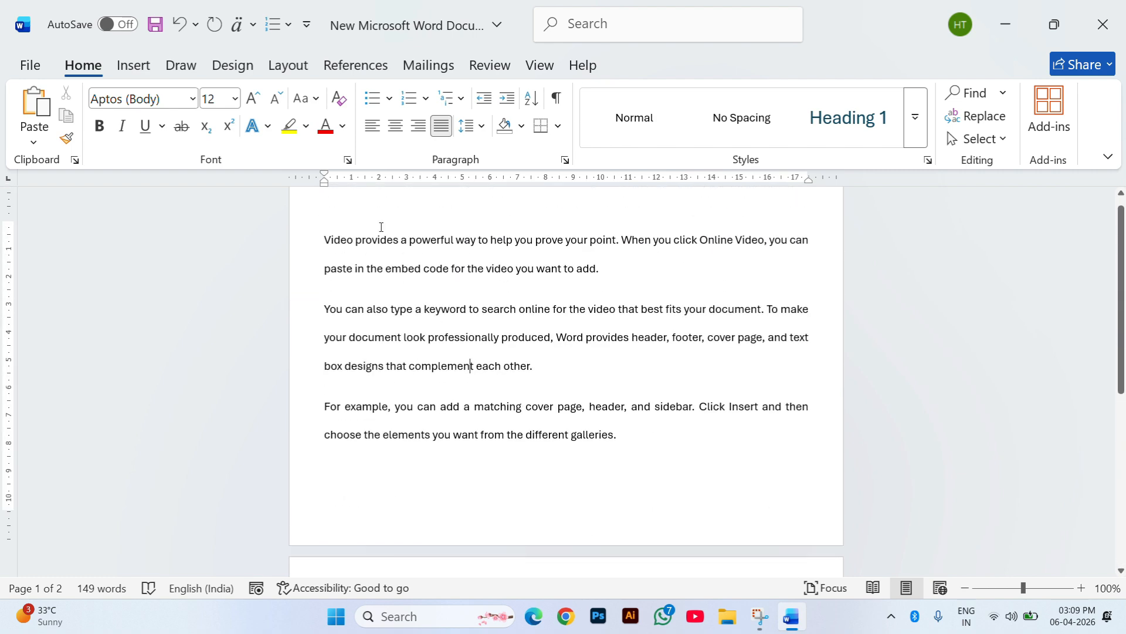
Set the line spacing of the entire document text to 1.0.
{"action": "left_click_drag", "start_coordinate": [323, 241], "coordinate": [597, 458]}
{"action": "scroll", "coordinate": [610, 525], "scroll_direction": "down", "scroll_amount": 5}
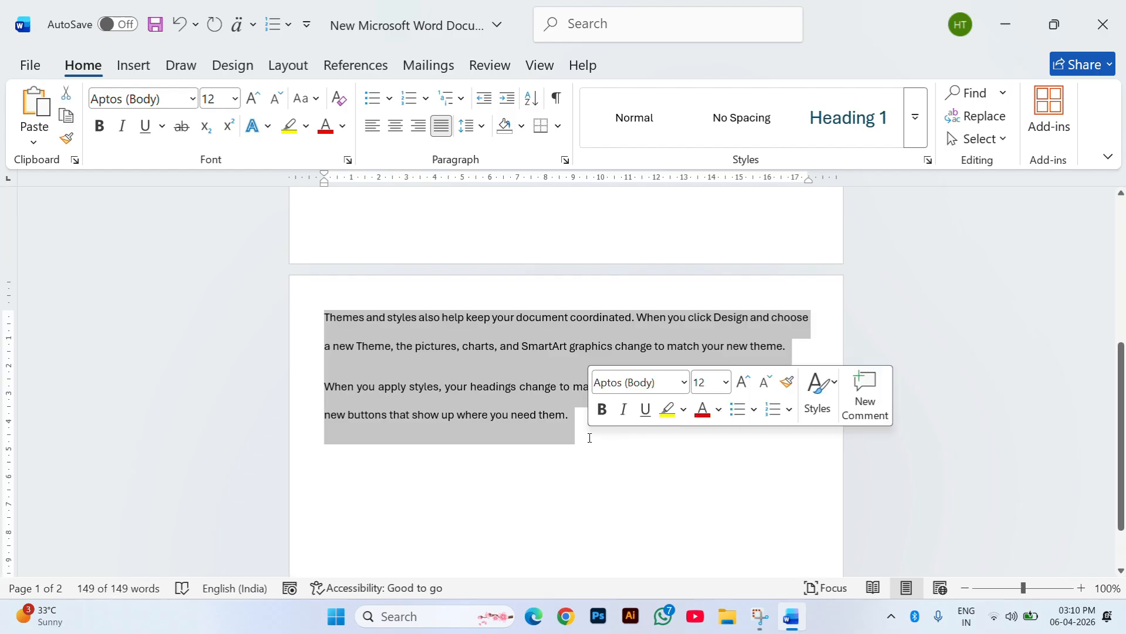
{"action": "left_click", "coordinate": [472, 126]}
{"action": "left_click", "coordinate": [526, 154]}
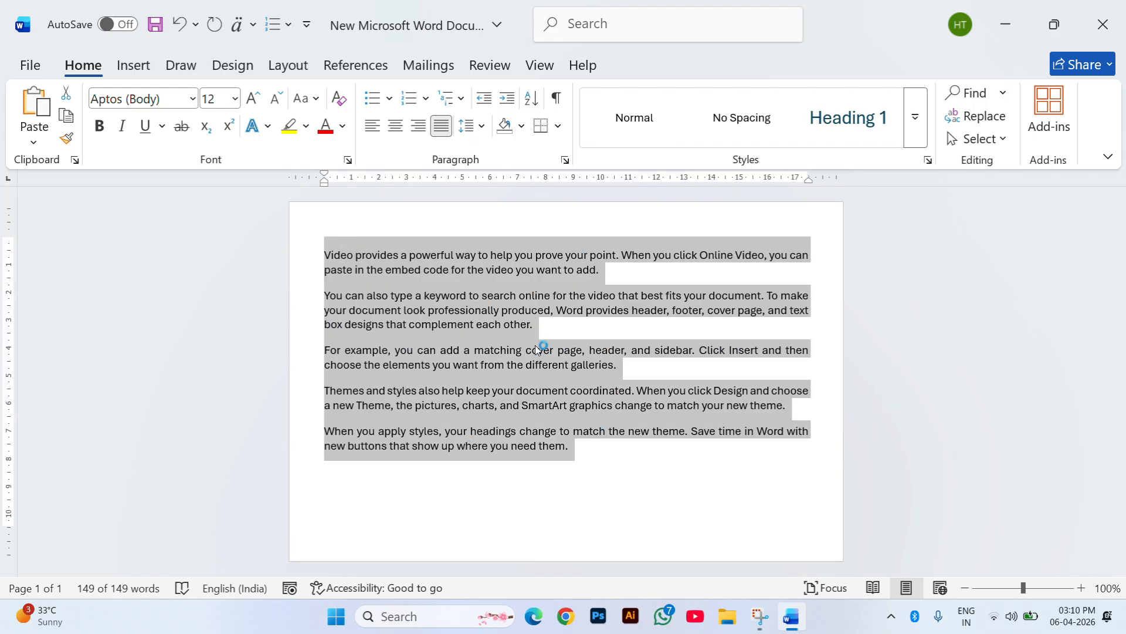
{"action": "left_click_drag", "start_coordinate": [607, 446], "coordinate": [333, 263]}
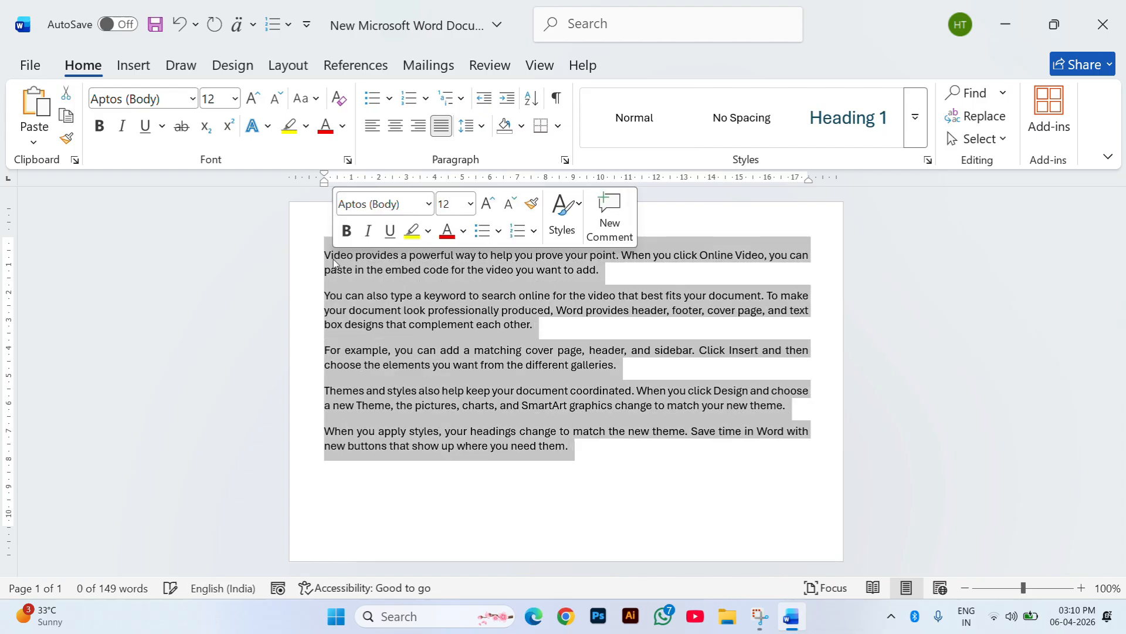
{"action": "left_click", "coordinate": [467, 125]}
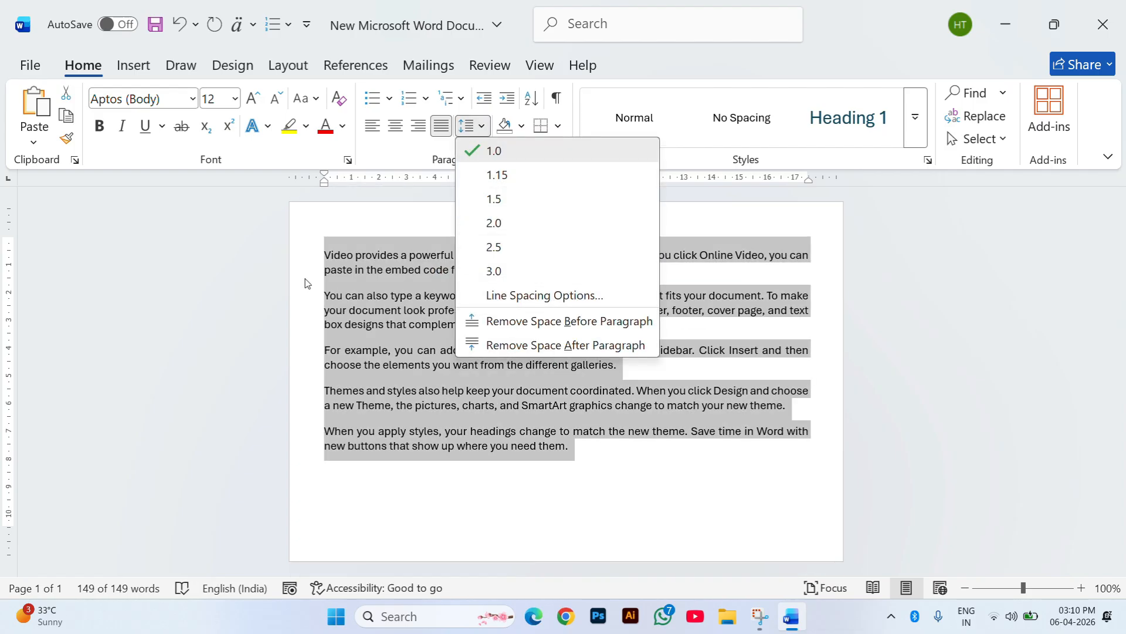
{"action": "left_click", "coordinate": [303, 280]}
{"action": "left_click", "coordinate": [347, 294]}
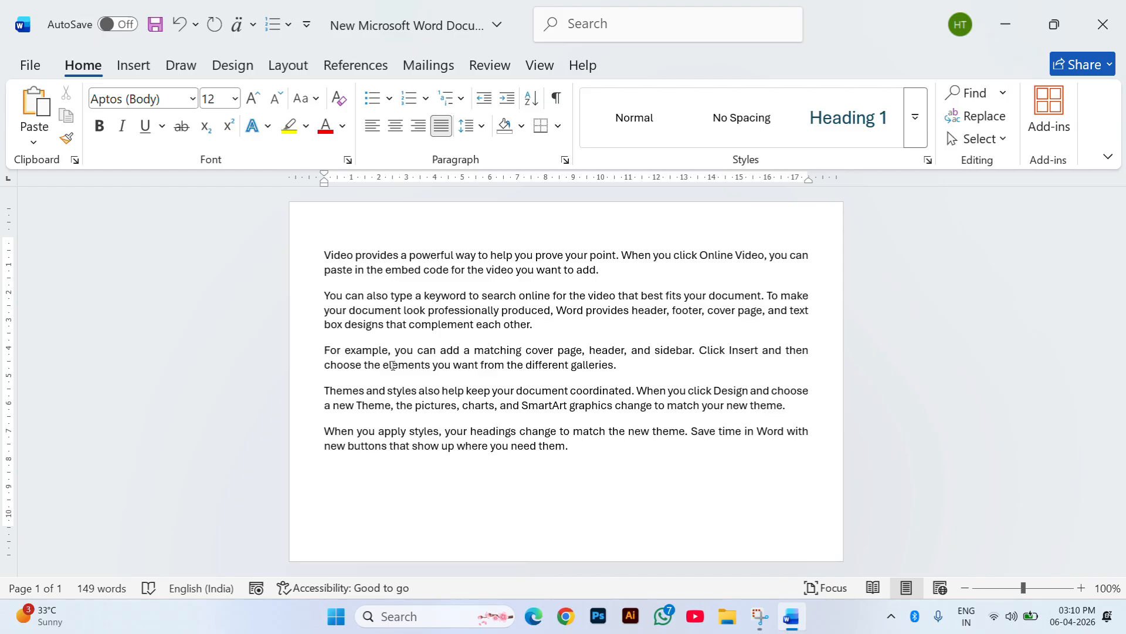
Remove the space after every paragraph in the document.
{"action": "left_click_drag", "start_coordinate": [593, 449], "coordinate": [333, 265]}
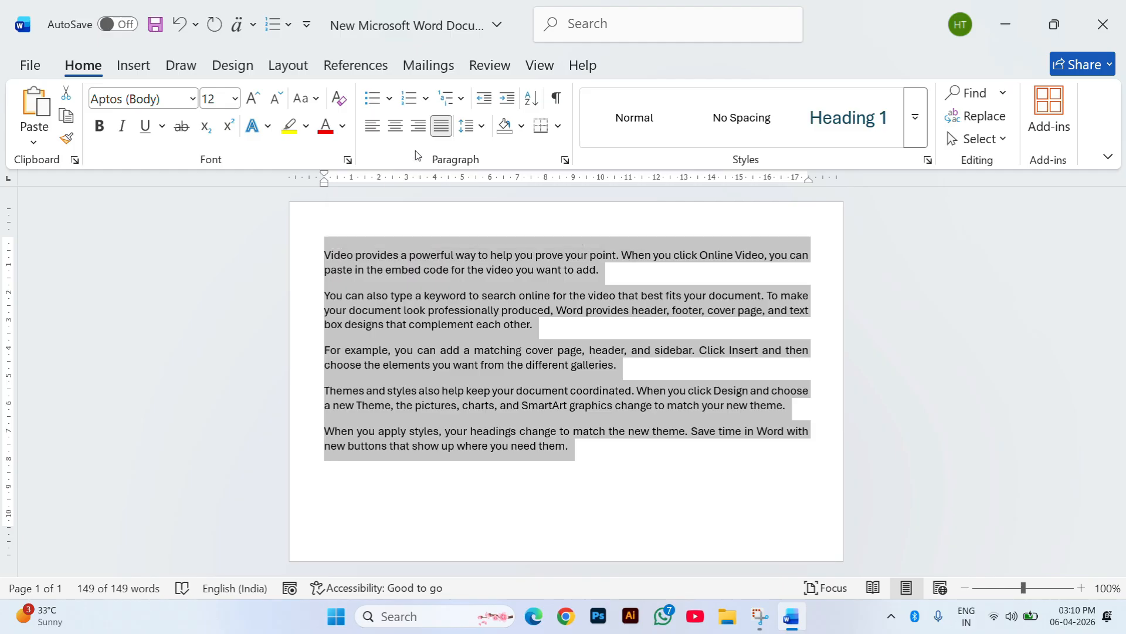
{"action": "left_click", "coordinate": [469, 125]}
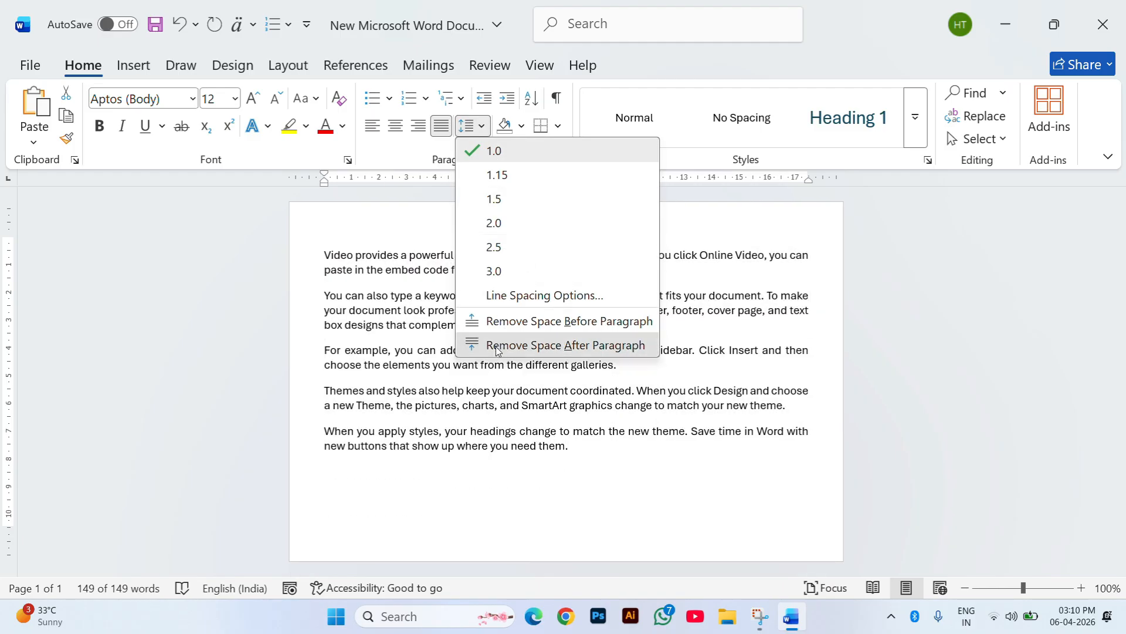
{"action": "key", "text": "Escape"}
{"action": "left_click", "coordinate": [442, 340]}
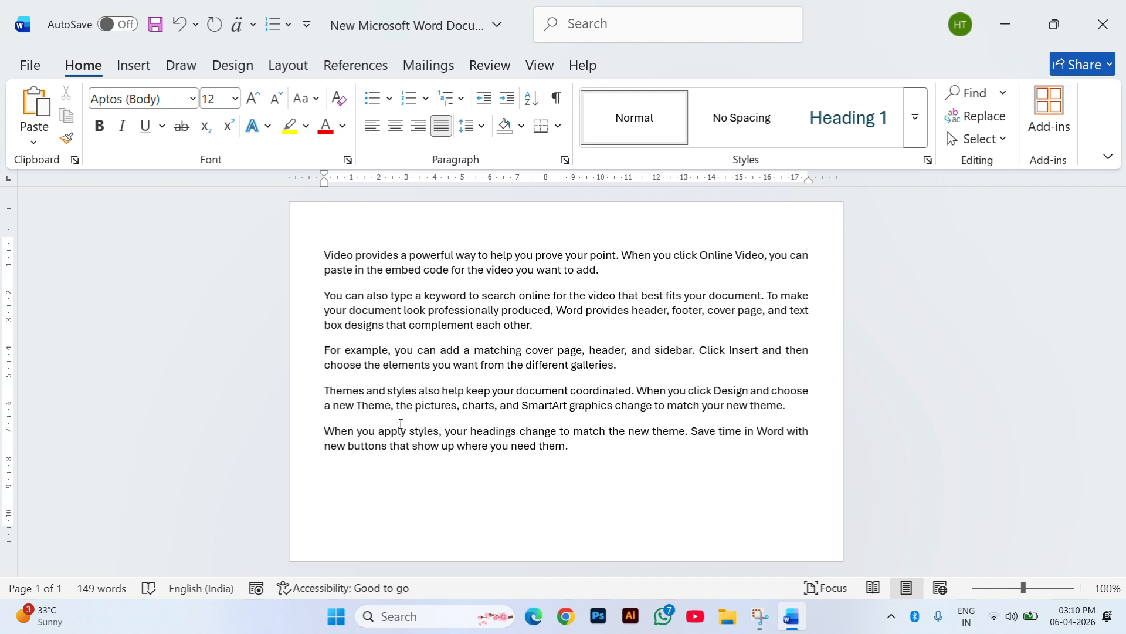
Remove the space before every paragraph in the document.
{"action": "left_click_drag", "start_coordinate": [579, 441], "coordinate": [338, 244]}
{"action": "left_click", "coordinate": [469, 126]}
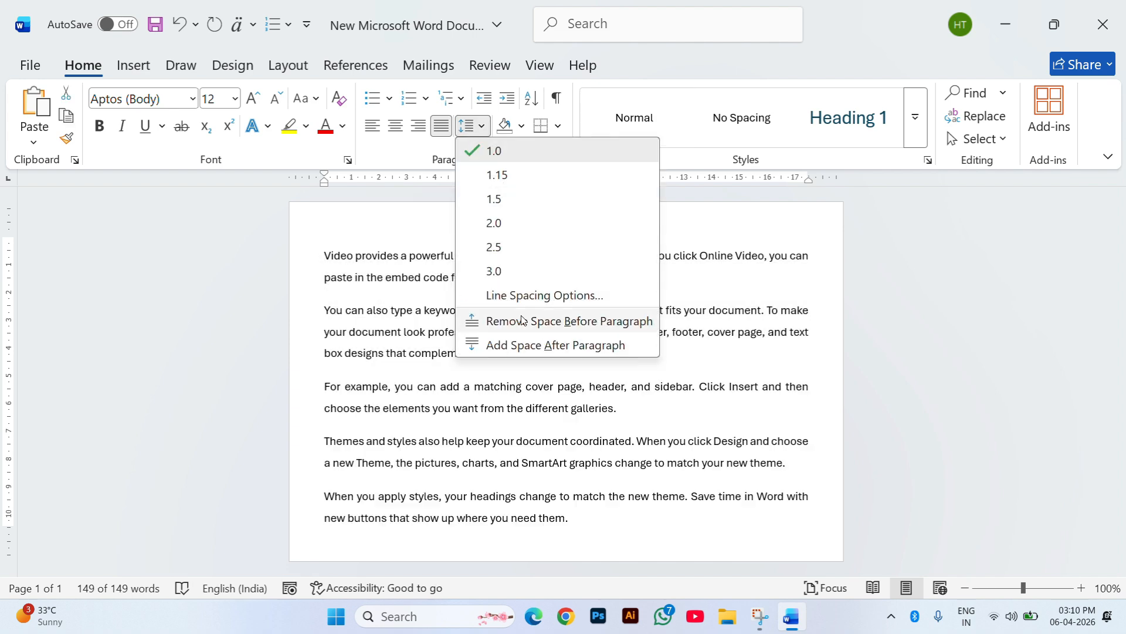
{"action": "left_click", "coordinate": [514, 326]}
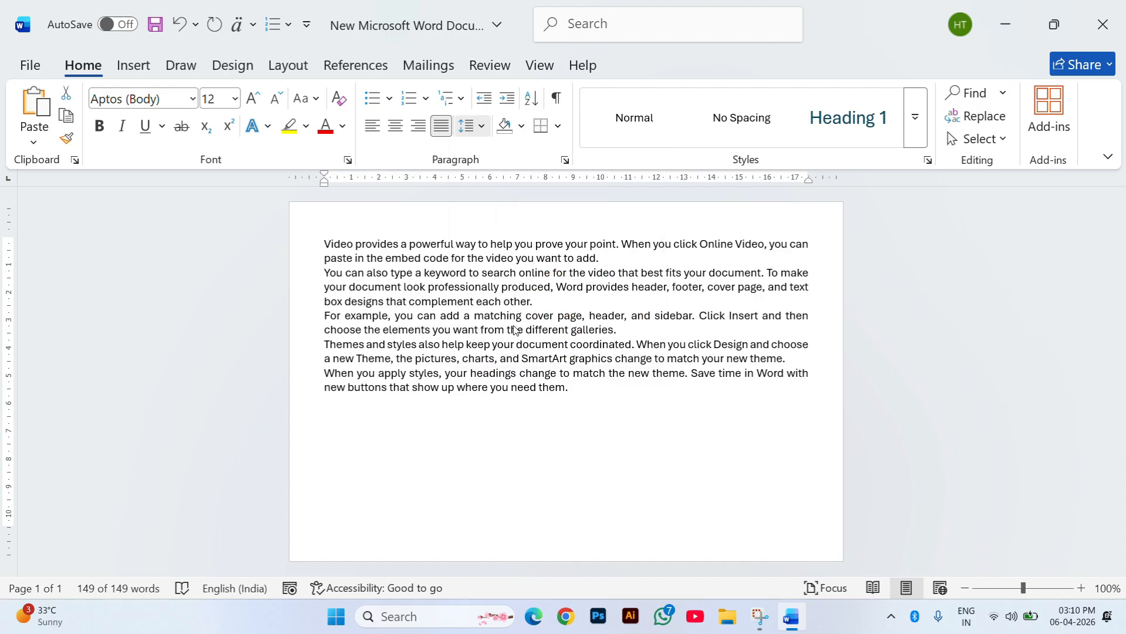
{"action": "left_click", "coordinate": [421, 301]}
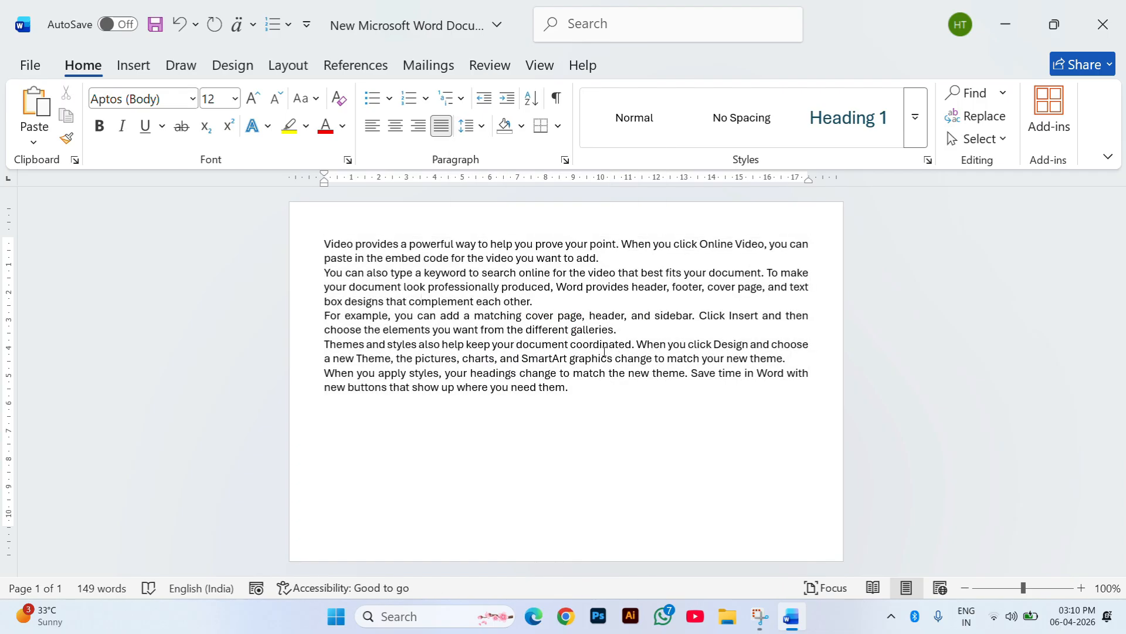
Add space after every paragraph in the document.
{"action": "left_click_drag", "start_coordinate": [575, 391], "coordinate": [298, 243]}
{"action": "left_click", "coordinate": [469, 126]}
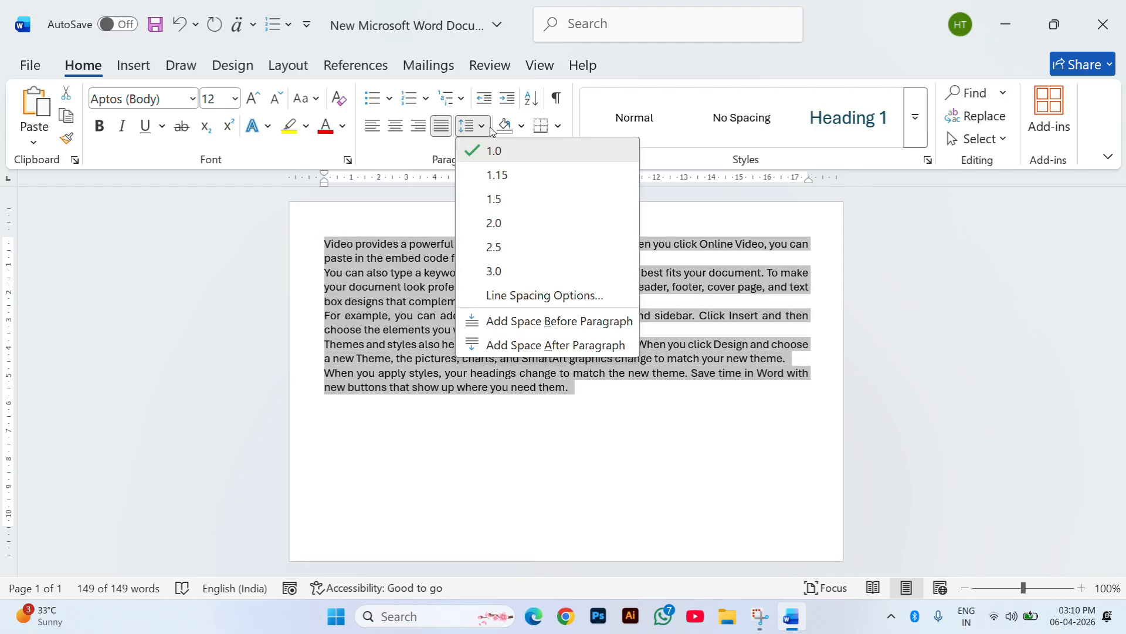
{"action": "left_click", "coordinate": [518, 343]}
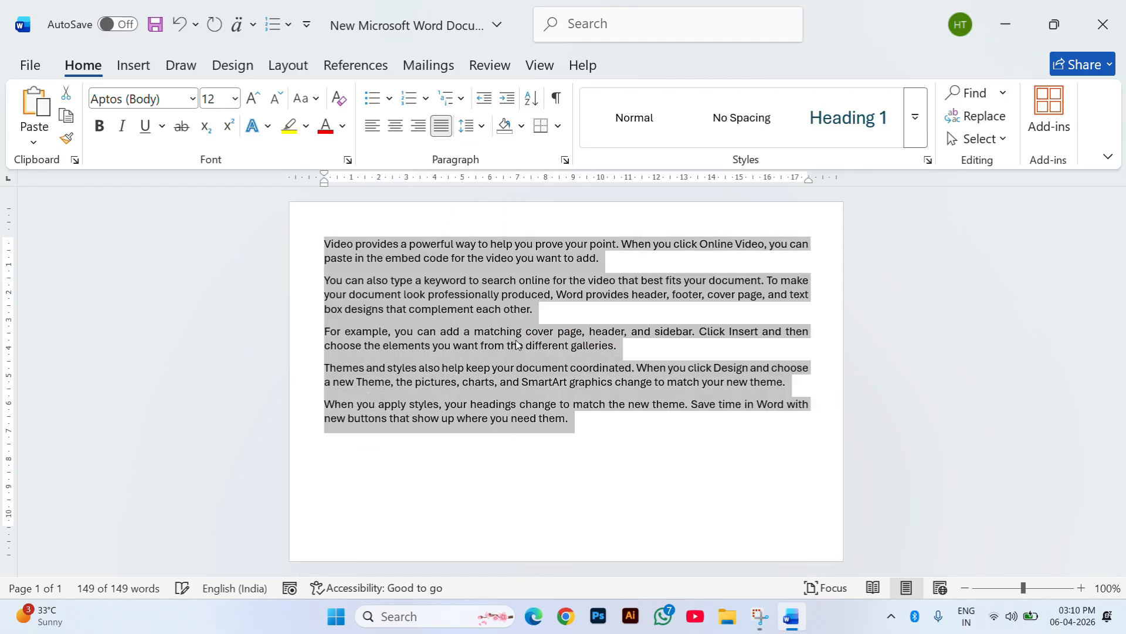
{"action": "left_click", "coordinate": [470, 332]}
Add space before every paragraph in the document.
{"action": "left_click_drag", "start_coordinate": [581, 429], "coordinate": [461, 142]}
{"action": "left_click", "coordinate": [466, 126]}
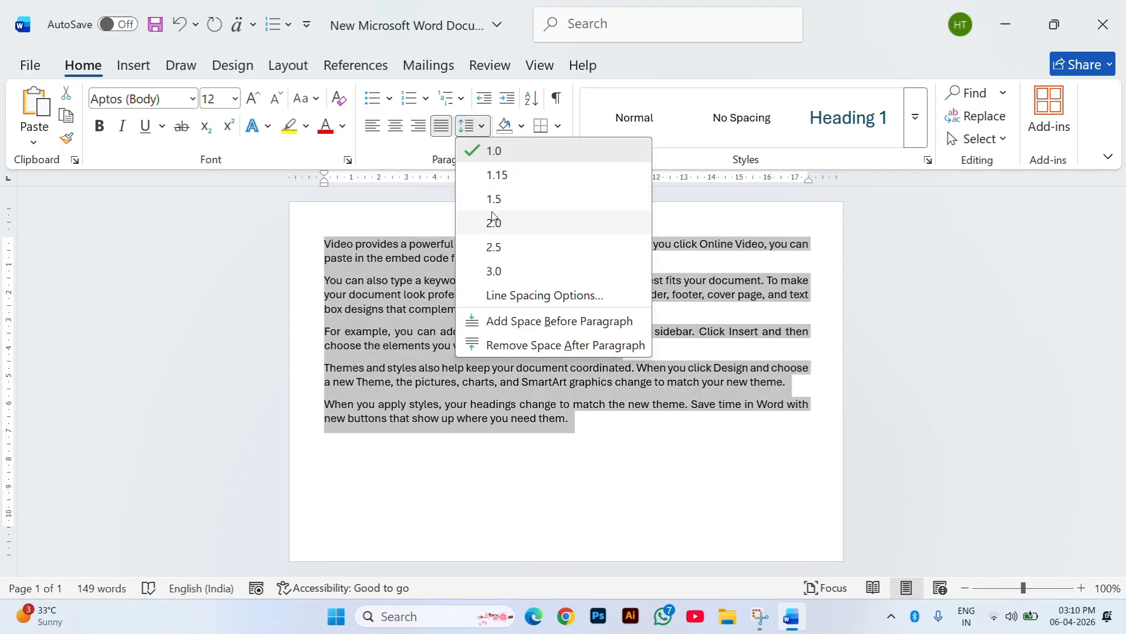
{"action": "left_click", "coordinate": [509, 319]}
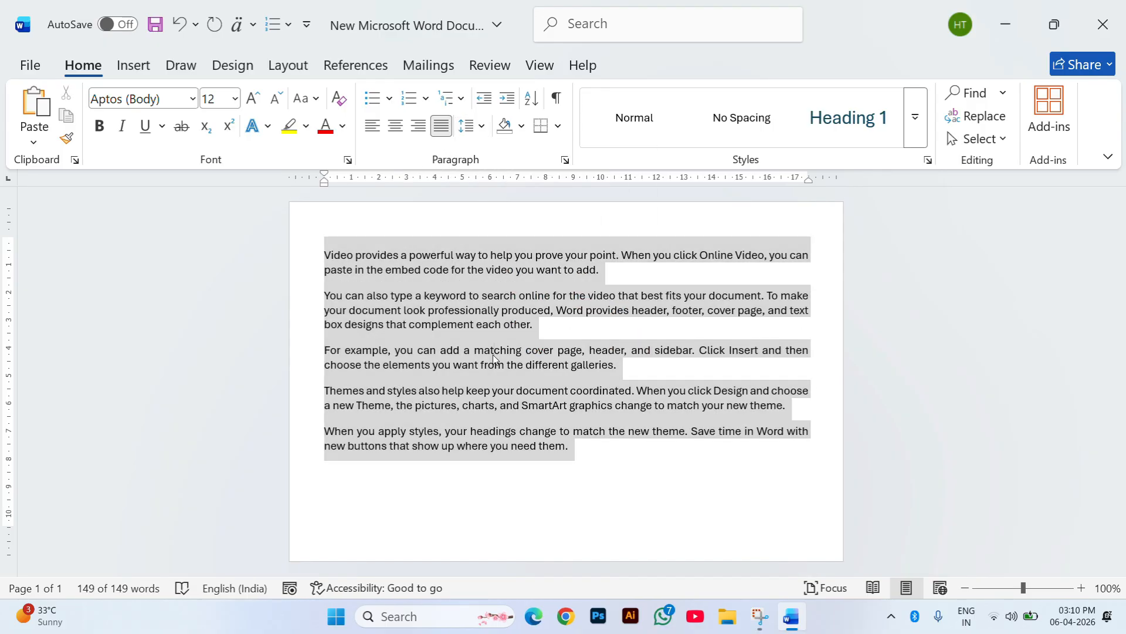
{"action": "left_click", "coordinate": [494, 351]}
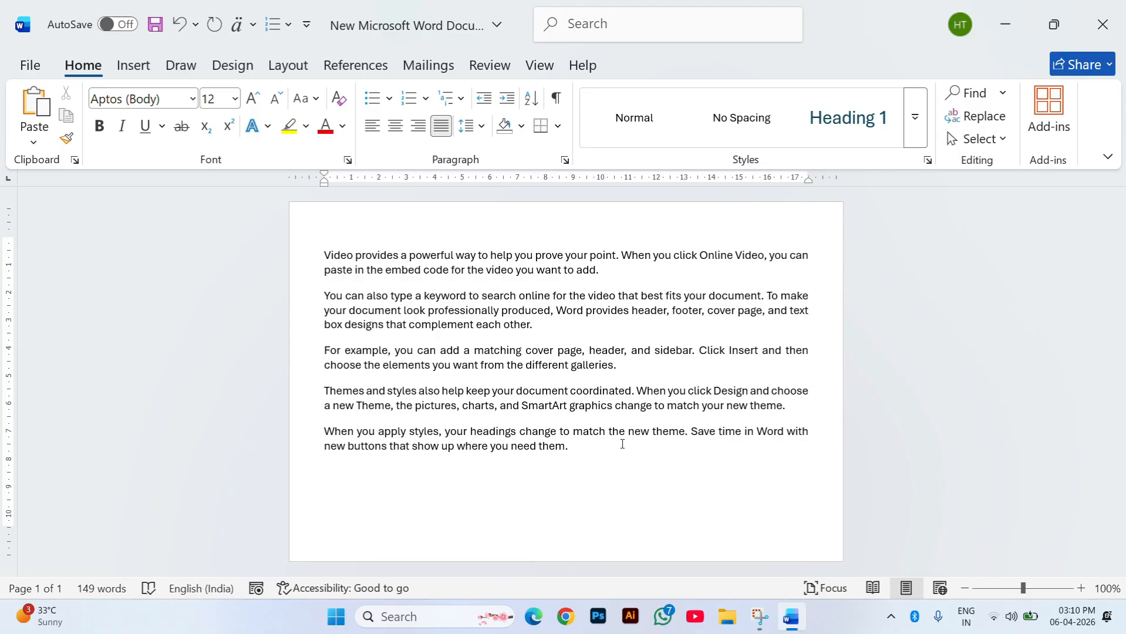
{"action": "left_click_drag", "start_coordinate": [601, 468], "coordinate": [327, 241]}
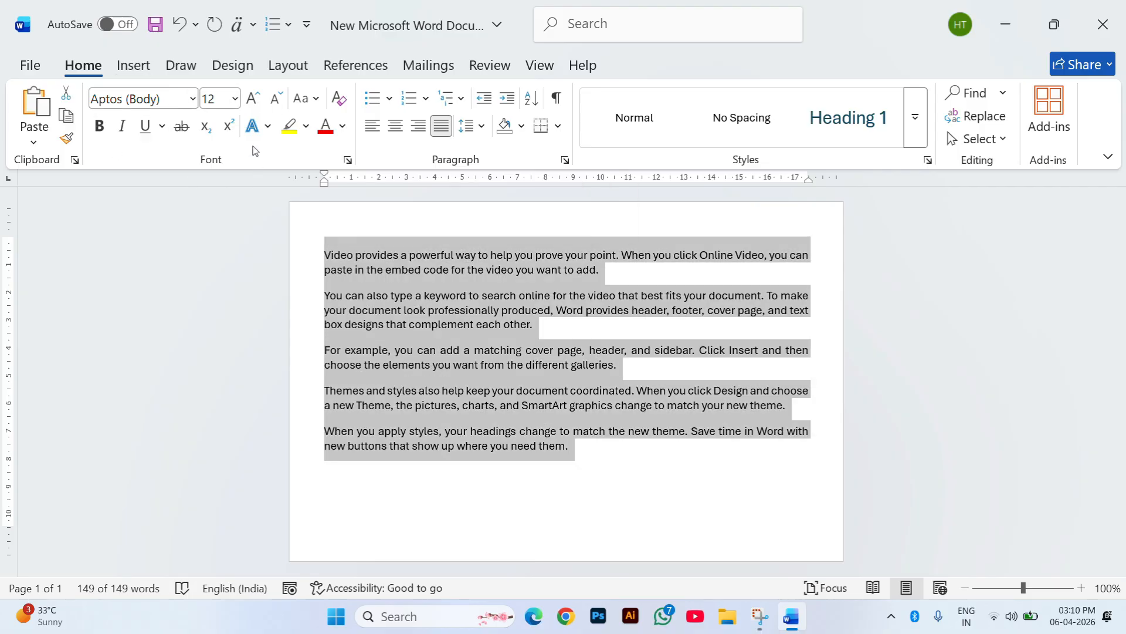
{"action": "left_click", "coordinate": [537, 310]}
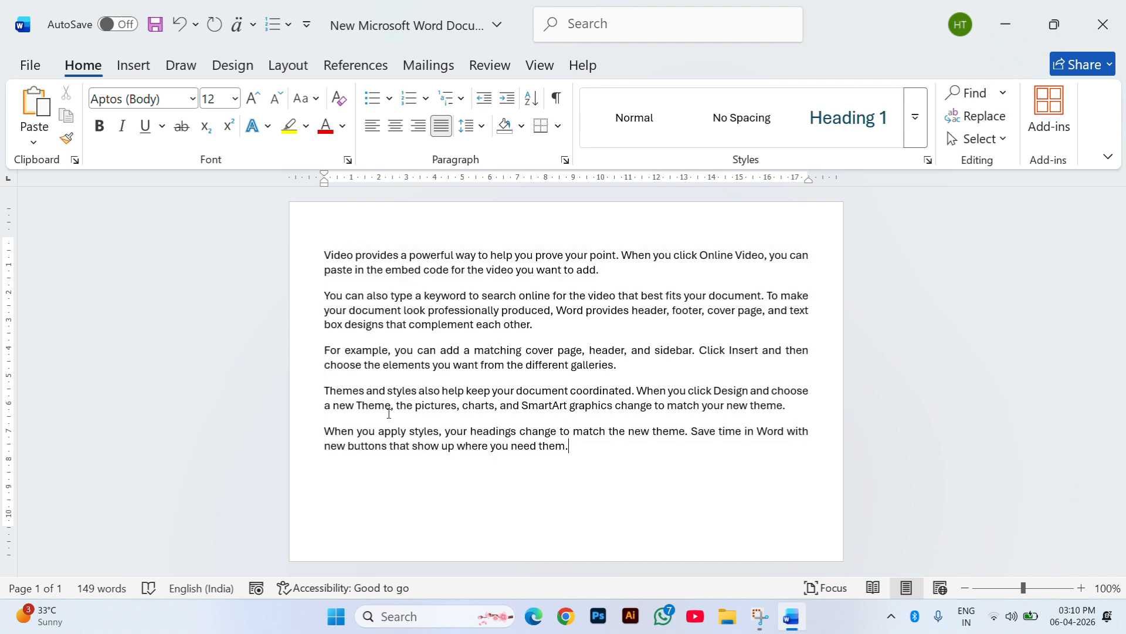
{"action": "left_click_drag", "start_coordinate": [322, 389], "coordinate": [789, 406]}
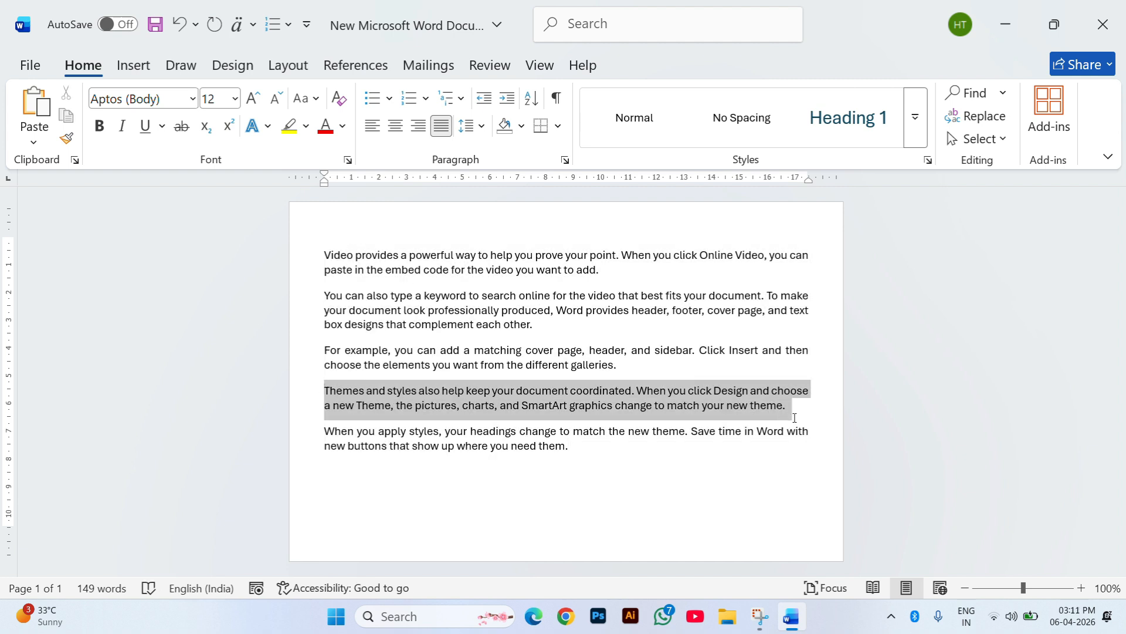
{"action": "left_click", "coordinate": [328, 388]}
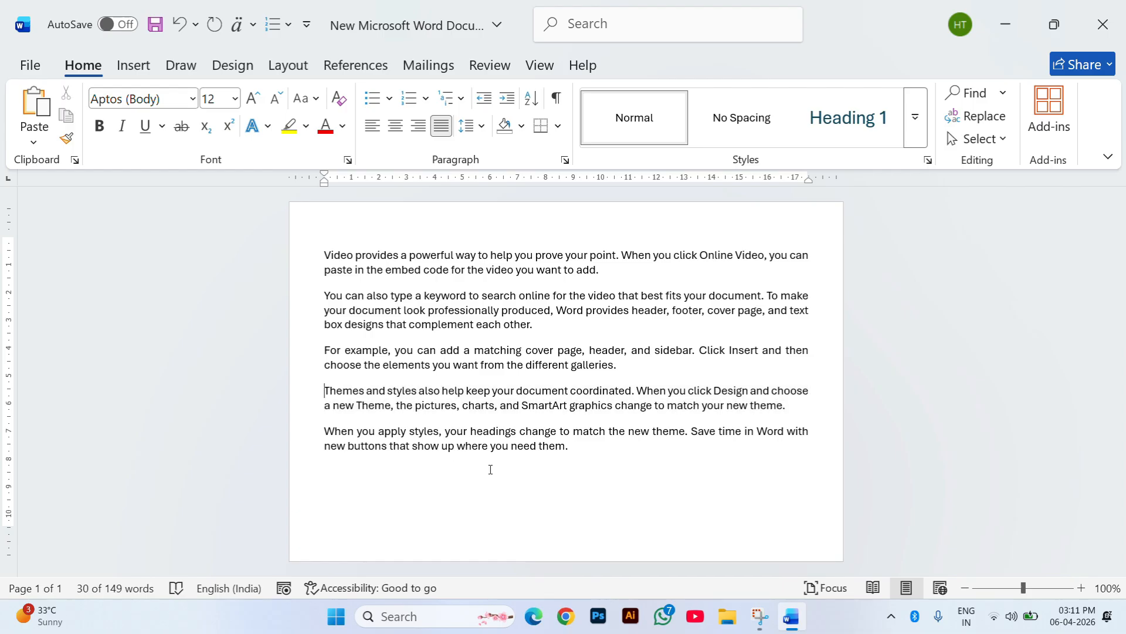
Increase the indent of the last paragraph, starting "When you apply styles", by one level.
{"action": "left_click_drag", "start_coordinate": [571, 446], "coordinate": [325, 434]}
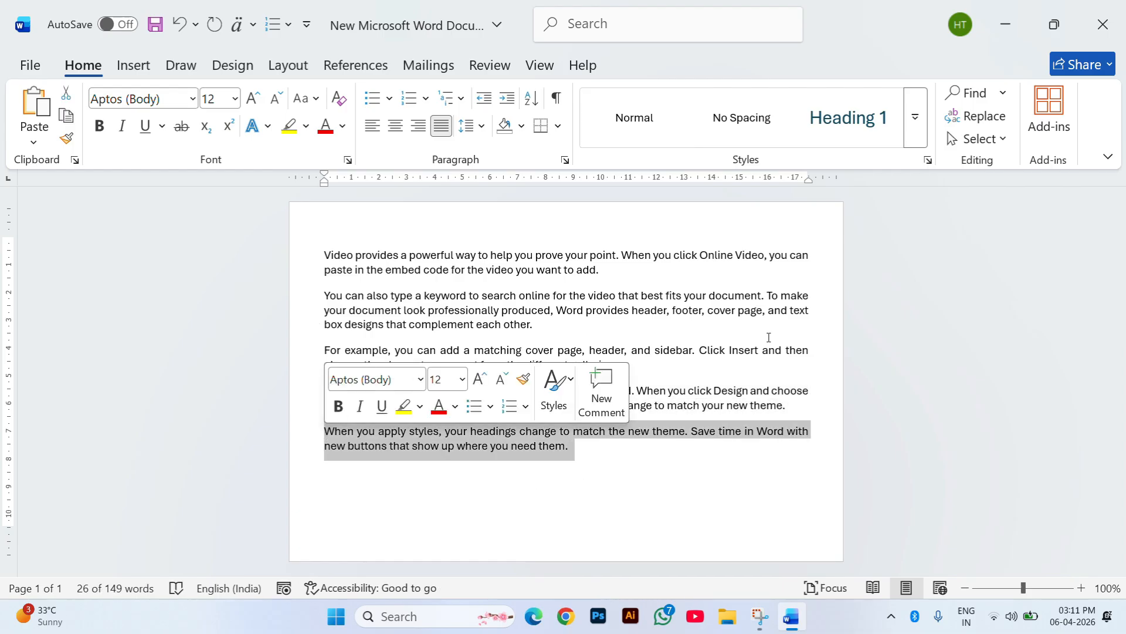
{"action": "left_click", "coordinate": [508, 98]}
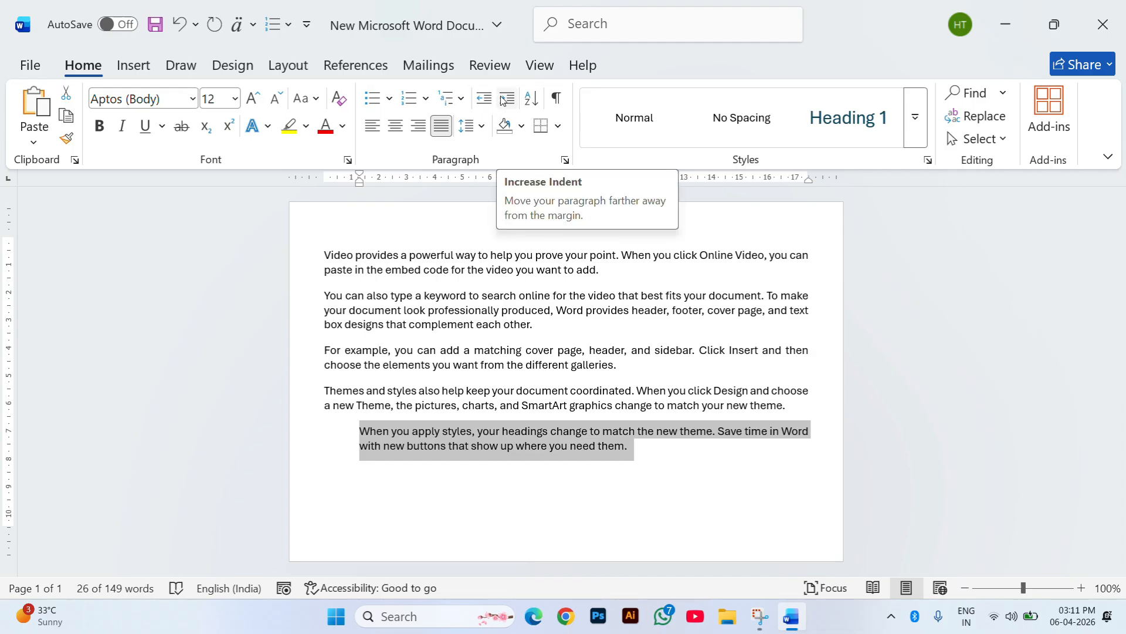
{"action": "left_click", "coordinate": [555, 446]}
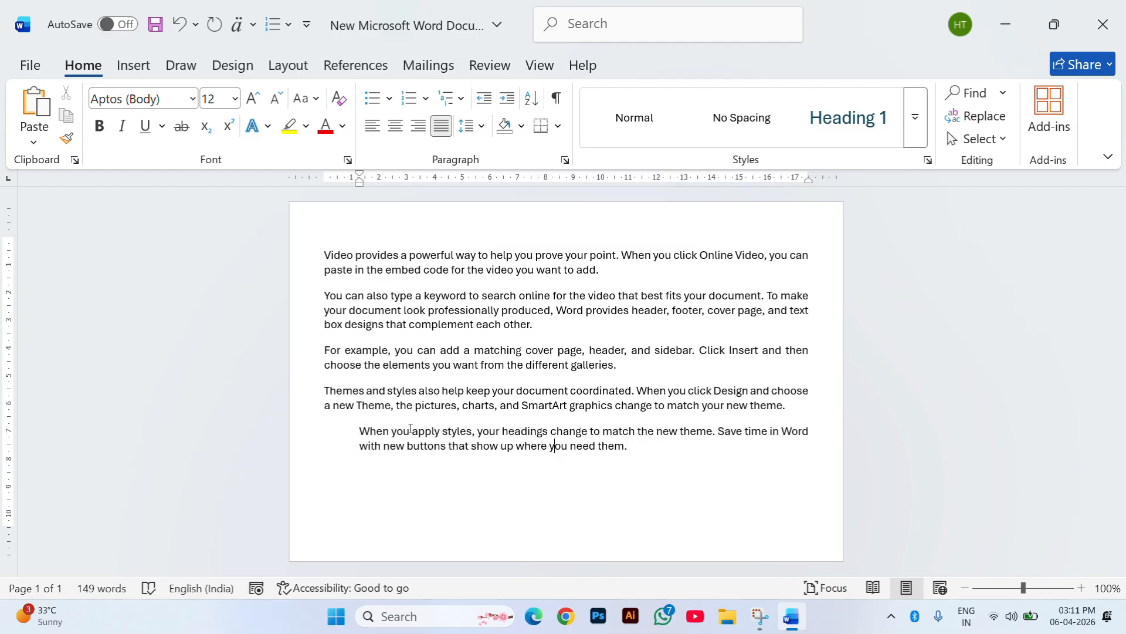
Increase the indent of the second paragraph, starting "You can also type a keyword", by two levels.
{"action": "triple_click", "coordinate": [328, 301]}
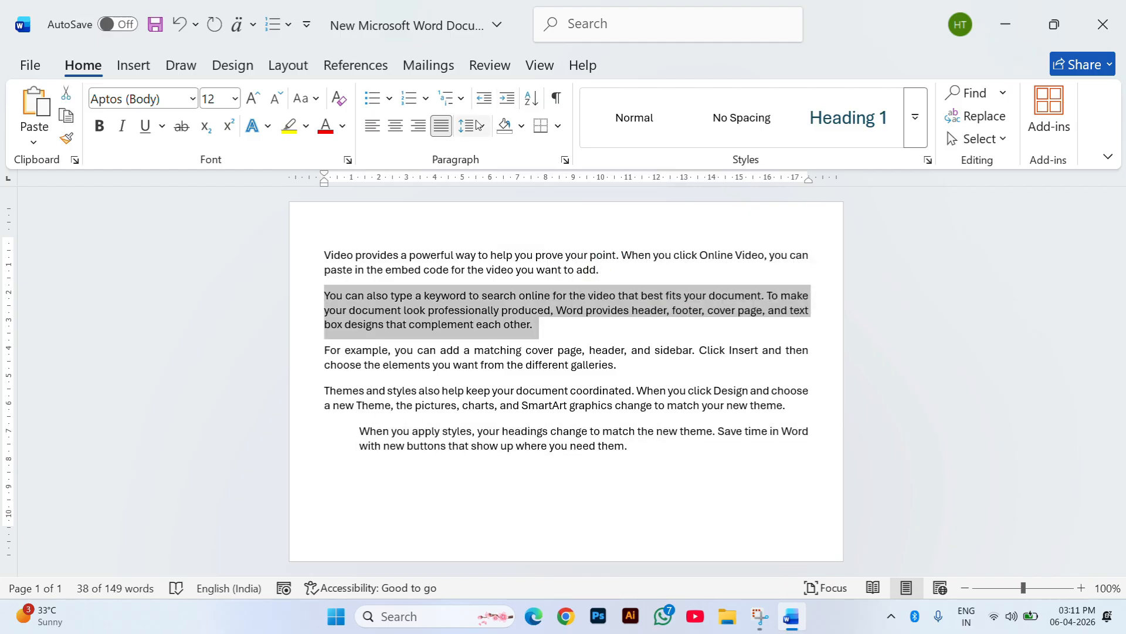
{"action": "left_click", "coordinate": [507, 98]}
{"action": "left_click", "coordinate": [507, 98]}
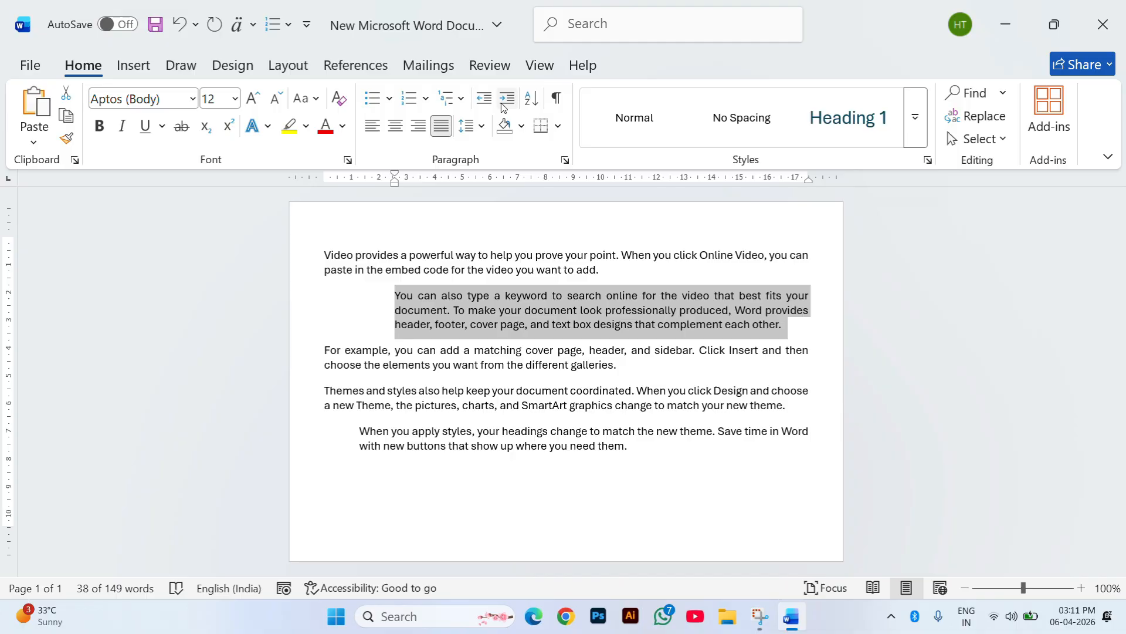
{"action": "left_click", "coordinate": [603, 374]}
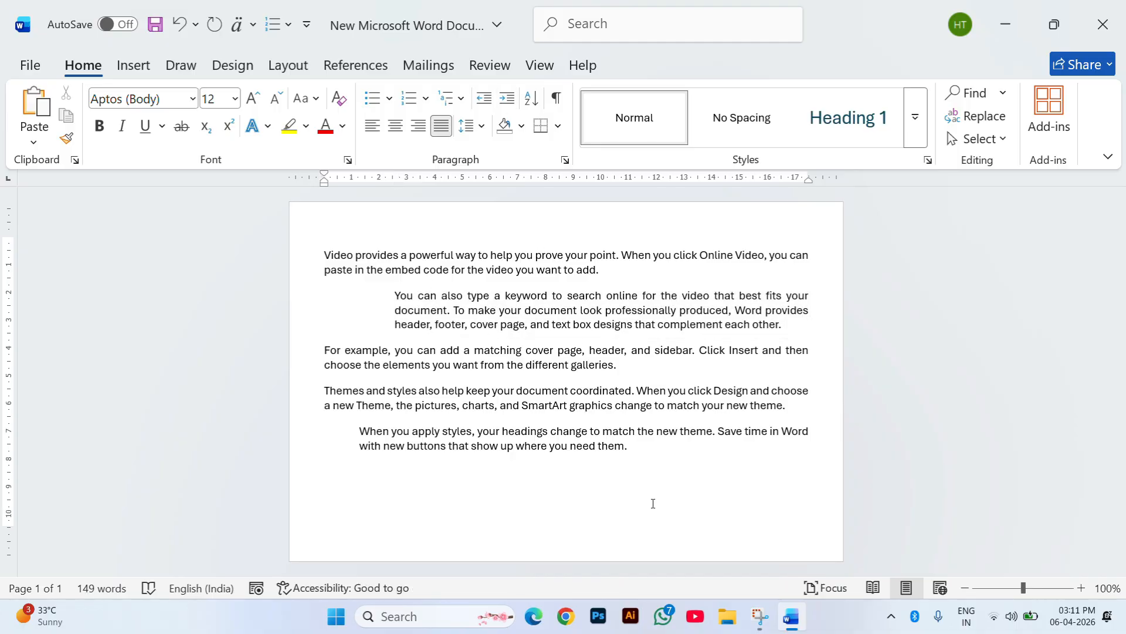
Delete all text in the document, leaving a blank page.
{"action": "left_click_drag", "start_coordinate": [628, 446], "coordinate": [319, 251]}
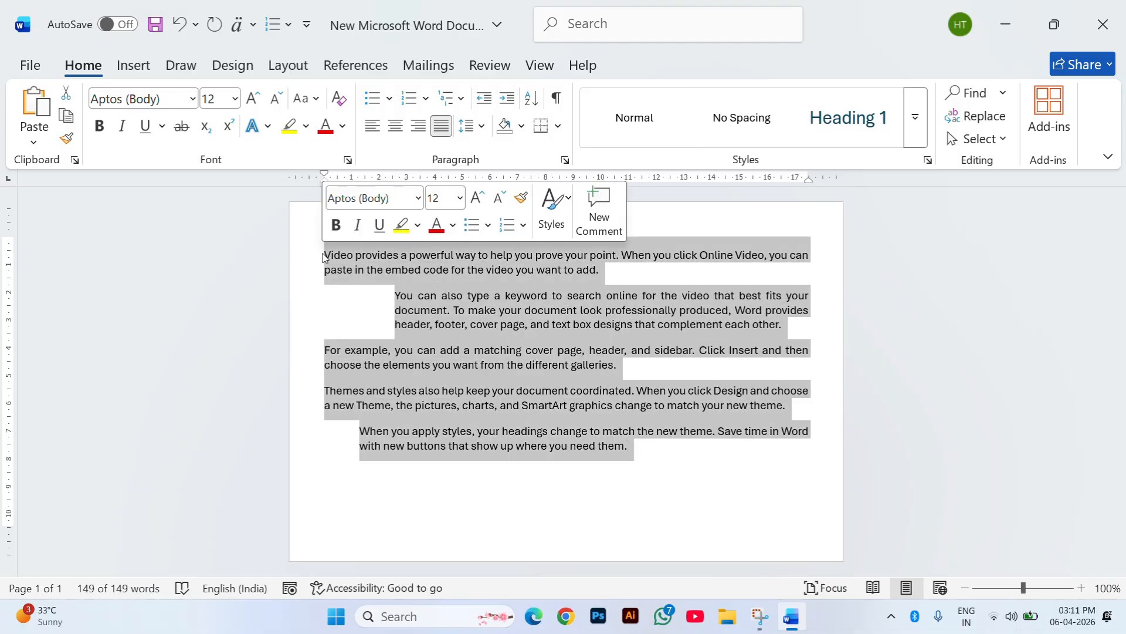
{"action": "key", "text": "Delete"}
{"action": "key", "text": "BackSpace"}
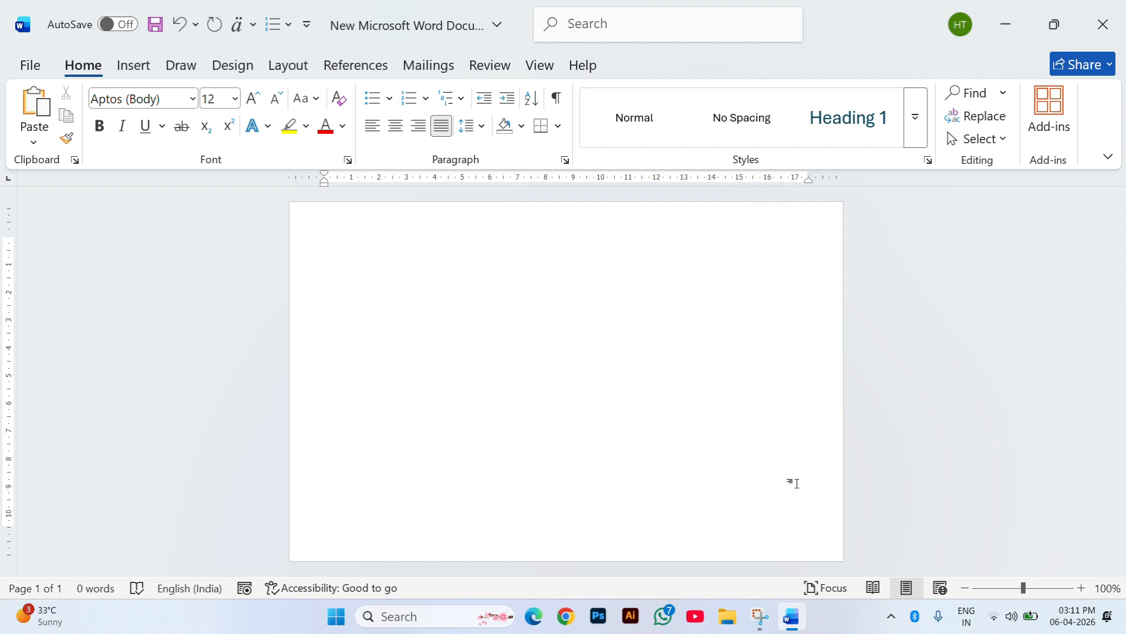
Enter the letters A, B, C and D on separate lines, indenting each line one level more than the previous one.
{"action": "type", "text": "A"}
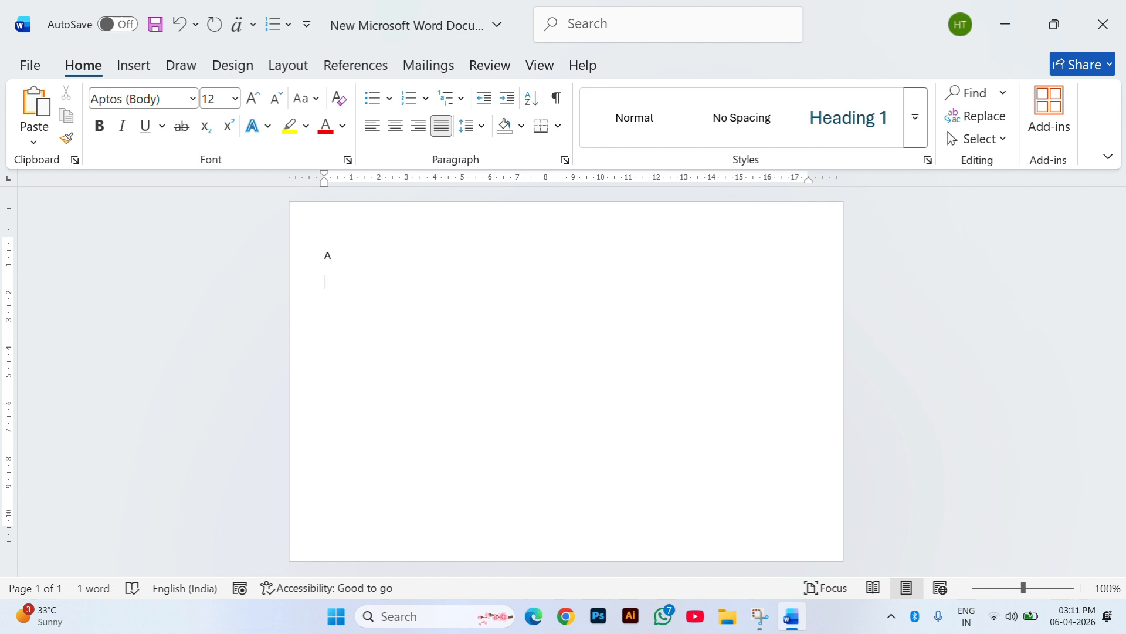
{"action": "left_click", "coordinate": [508, 99]}
{"action": "type", "text": "B"}
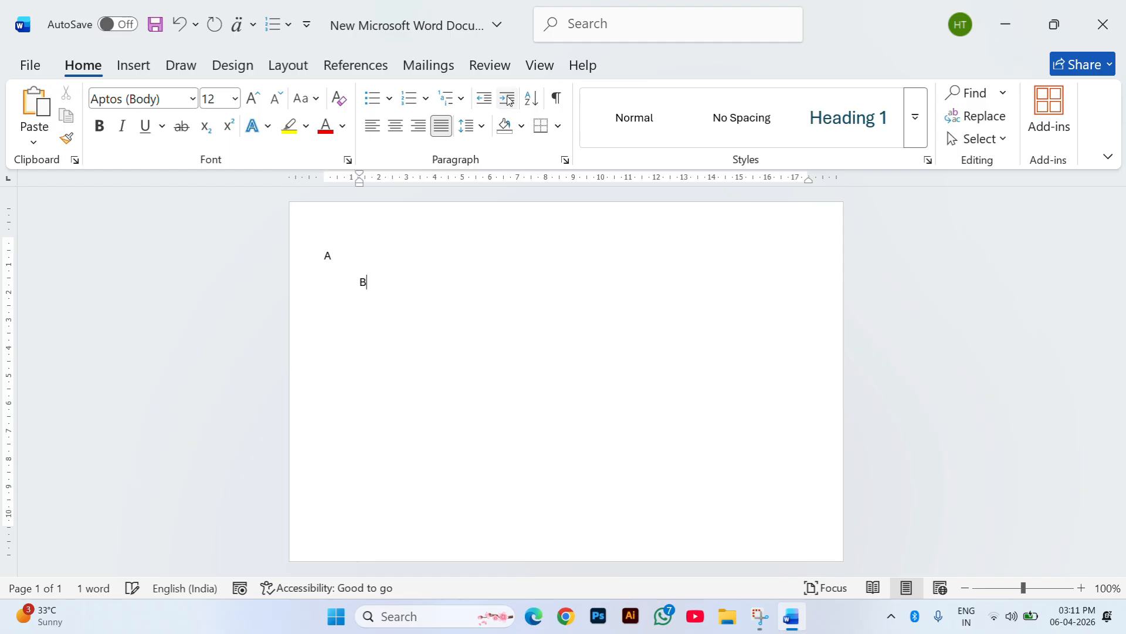
{"action": "key", "text": "Return"}
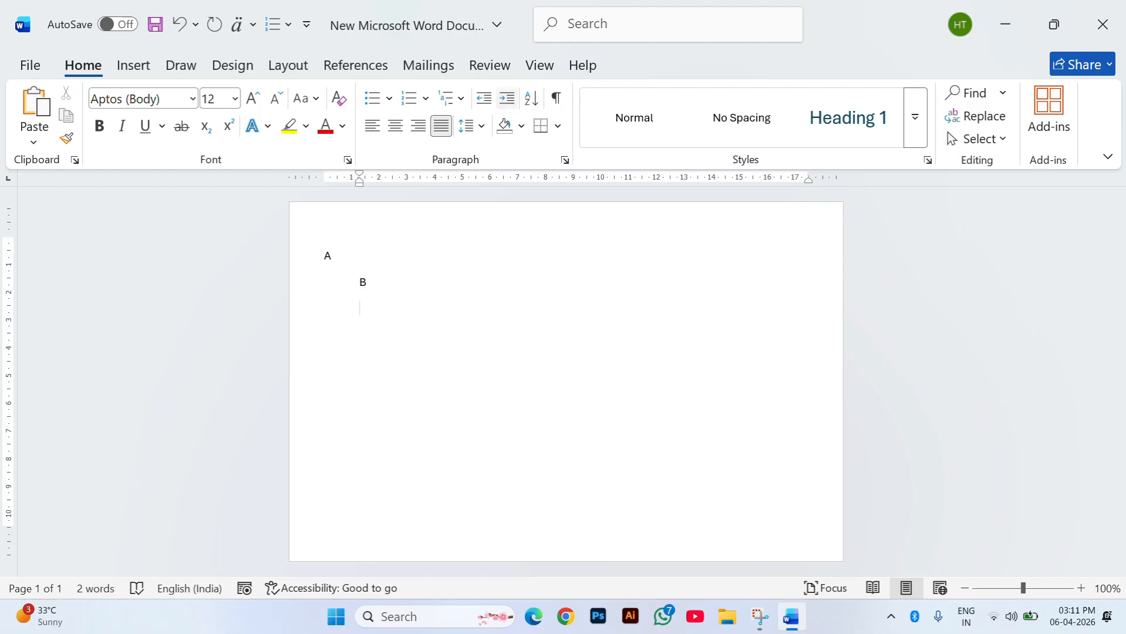
{"action": "left_click", "coordinate": [508, 99]}
{"action": "type", "text": "C"}
{"action": "left_click", "coordinate": [508, 99]}
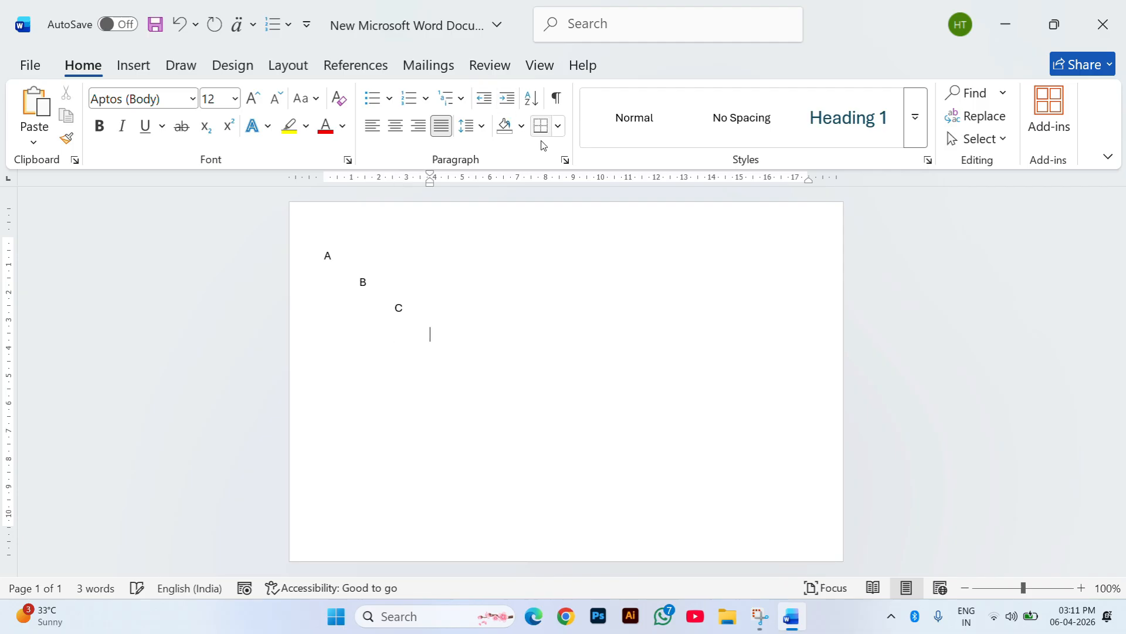
{"action": "type", "text": "D"}
Make the four letters A to D bold and increase their font size to 18.
{"action": "left_click_drag", "start_coordinate": [465, 344], "coordinate": [323, 259]}
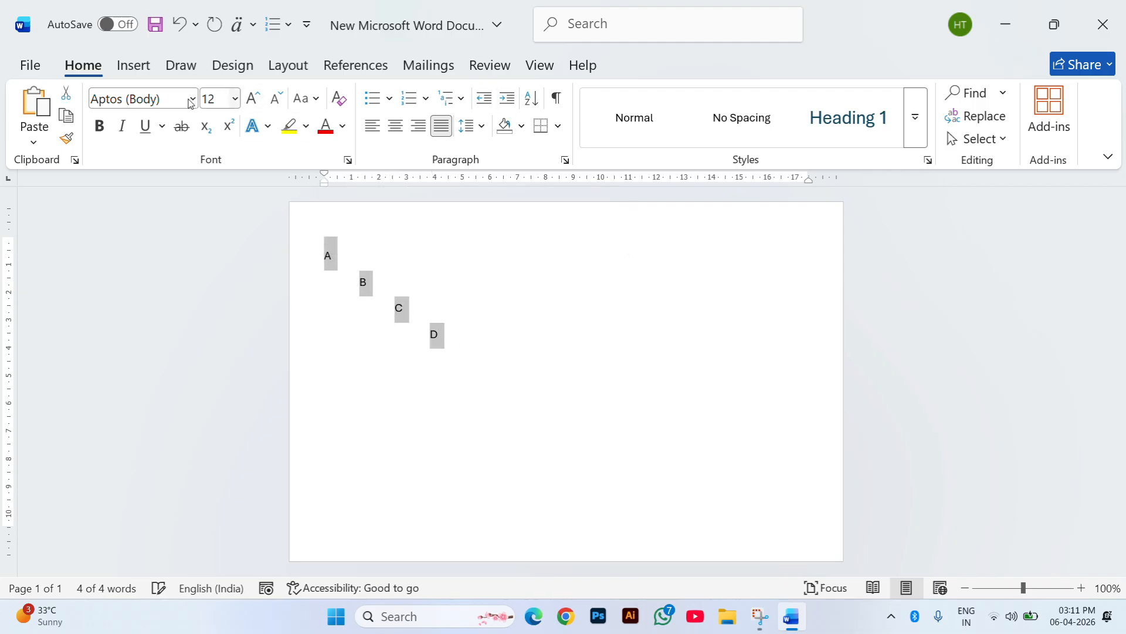
{"action": "left_click", "coordinate": [99, 125]}
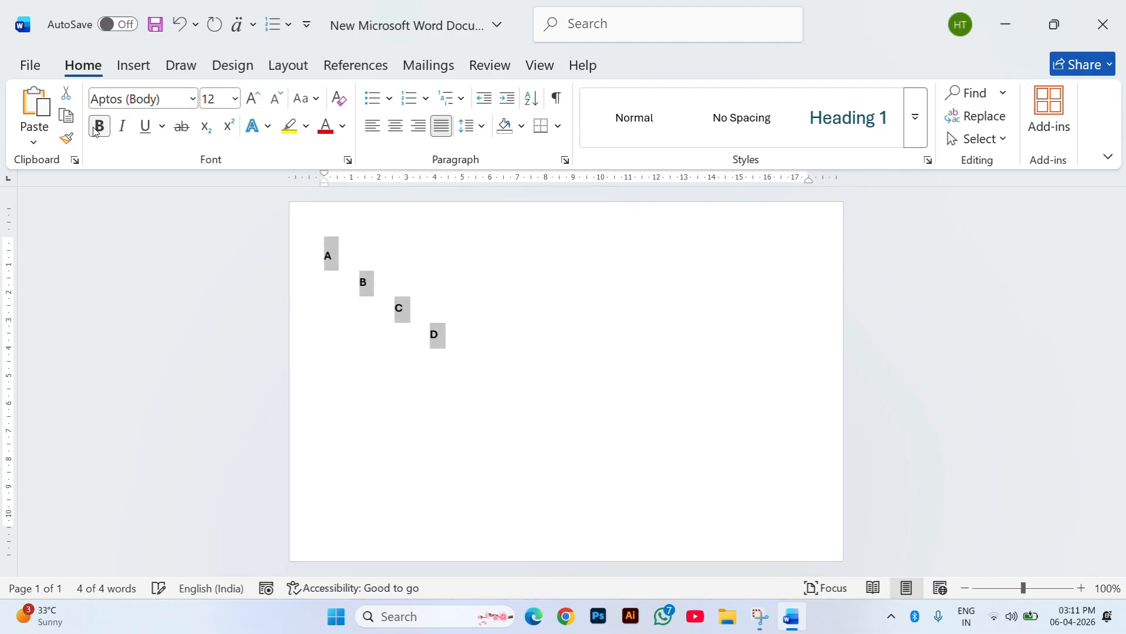
{"action": "left_click", "coordinate": [253, 98]}
{"action": "left_click", "coordinate": [253, 97]}
{"action": "left_click", "coordinate": [252, 98]}
{"action": "left_click", "coordinate": [507, 361]}
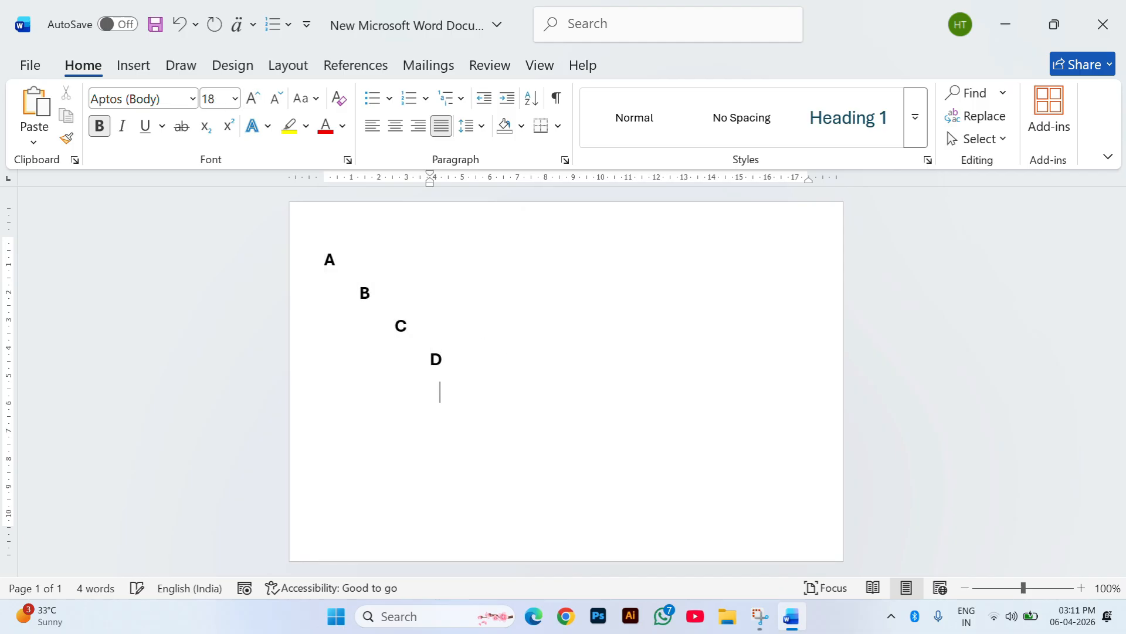
Add the letters E and F on new lines below D, stepping each further right with leading spaces.
{"action": "type", "text": "E"}
{"action": "key", "text": "Return"}
{"action": "type", "text": "F"}
{"action": "left_click_drag", "start_coordinate": [528, 424], "coordinate": [294, 270]}
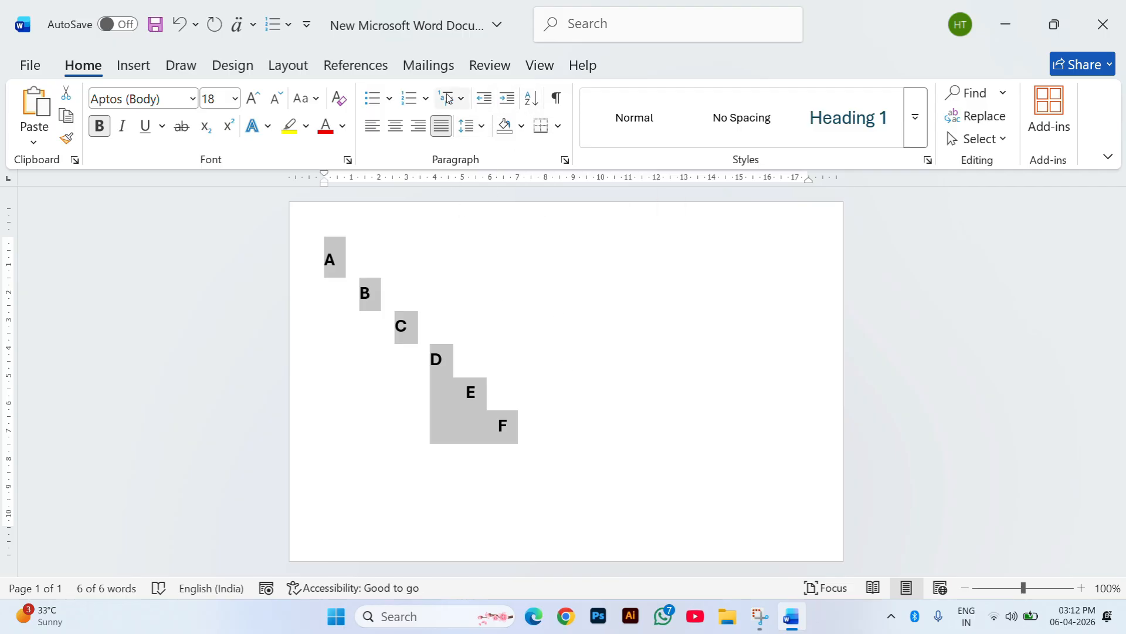
{"action": "left_click", "coordinate": [486, 98]}
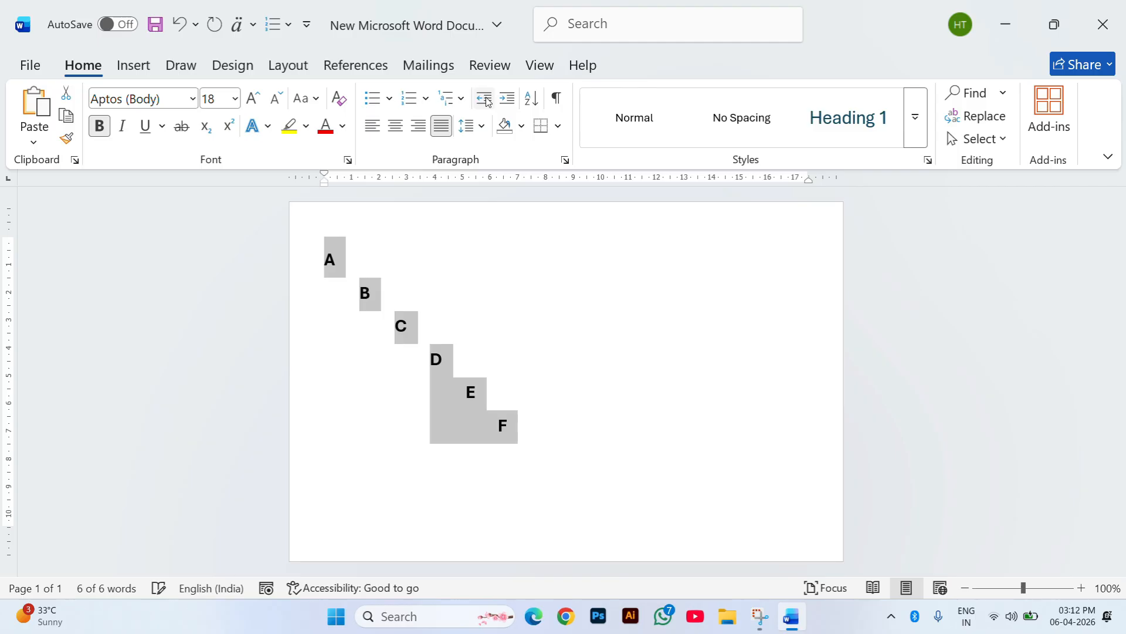
{"action": "left_click", "coordinate": [510, 293]}
Decrease the E line's indent back to the page margin and delete some of the leading spaces before the letter.
{"action": "double_click", "coordinate": [477, 390]}
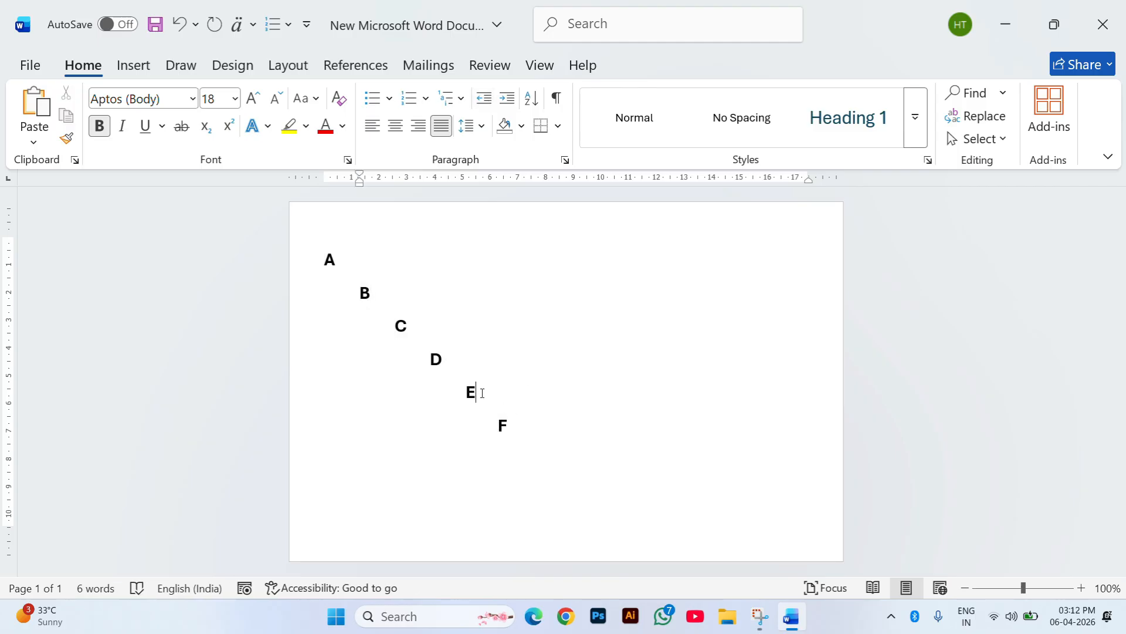
{"action": "left_click", "coordinate": [485, 101]}
{"action": "left_click", "coordinate": [485, 101]}
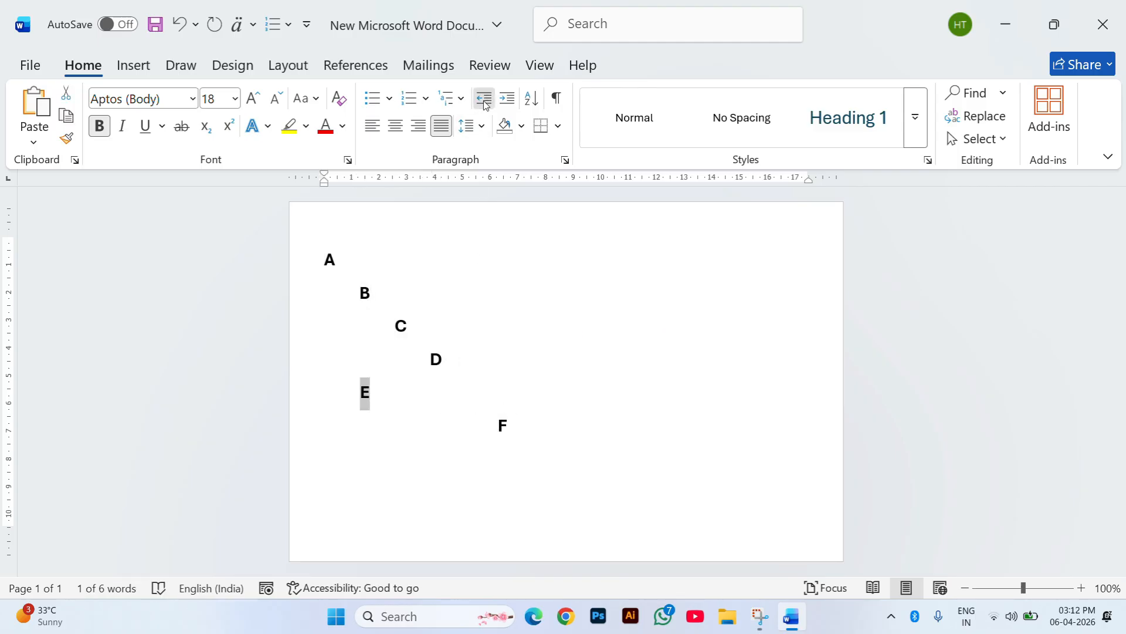
{"action": "left_click", "coordinate": [354, 400]}
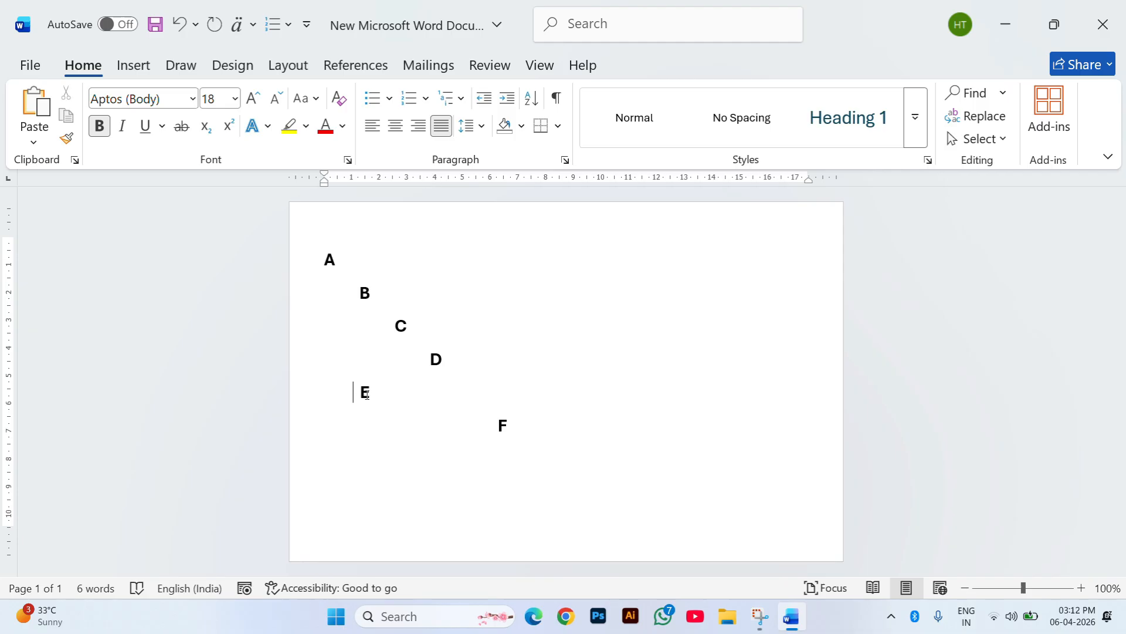
{"action": "key", "text": "BackSpace"}
{"action": "key", "text": "BackSpace"}
{"action": "key", "text": "BackSpace"}
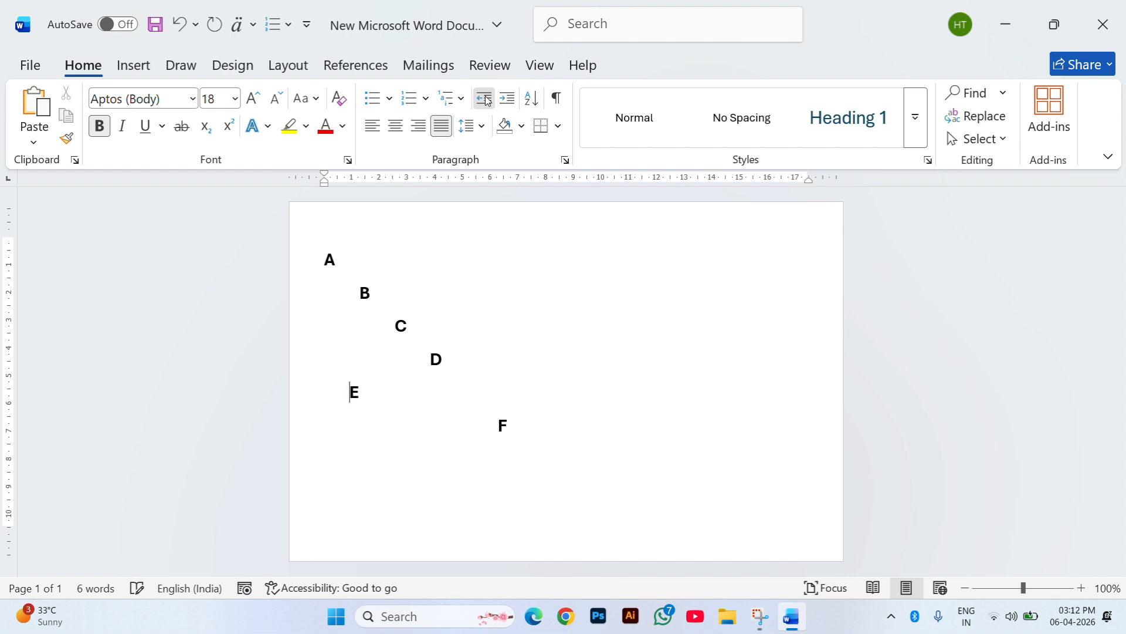
Delete all the indented letters, leaving a blank page.
{"action": "left_click", "coordinate": [482, 371]}
{"action": "key", "text": "ctrl+a"}
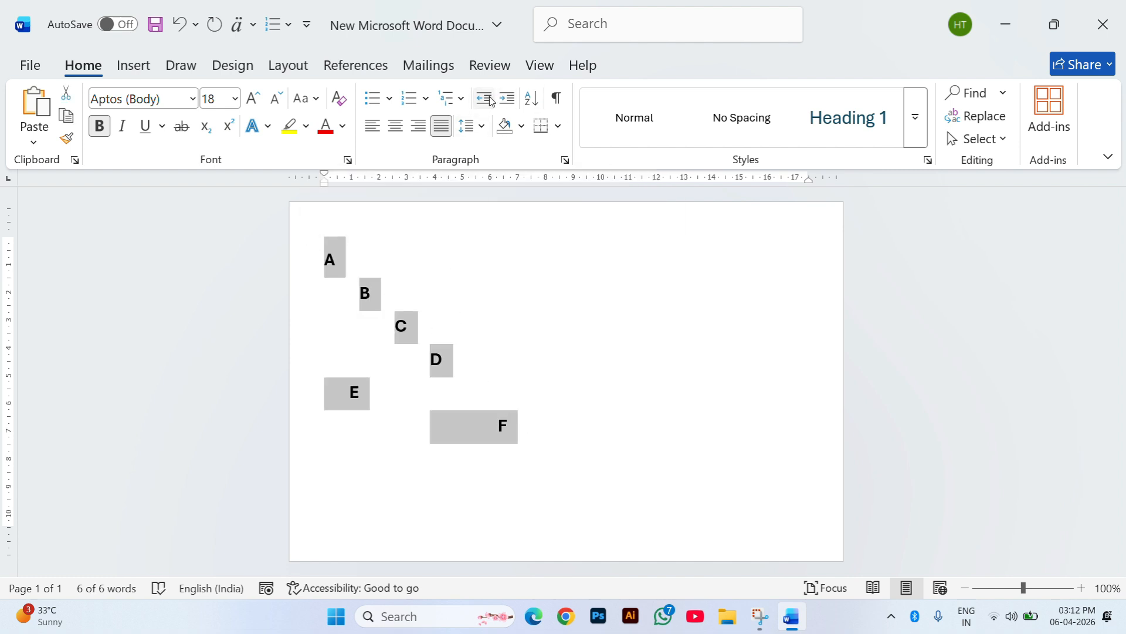
{"action": "left_click", "coordinate": [535, 372]}
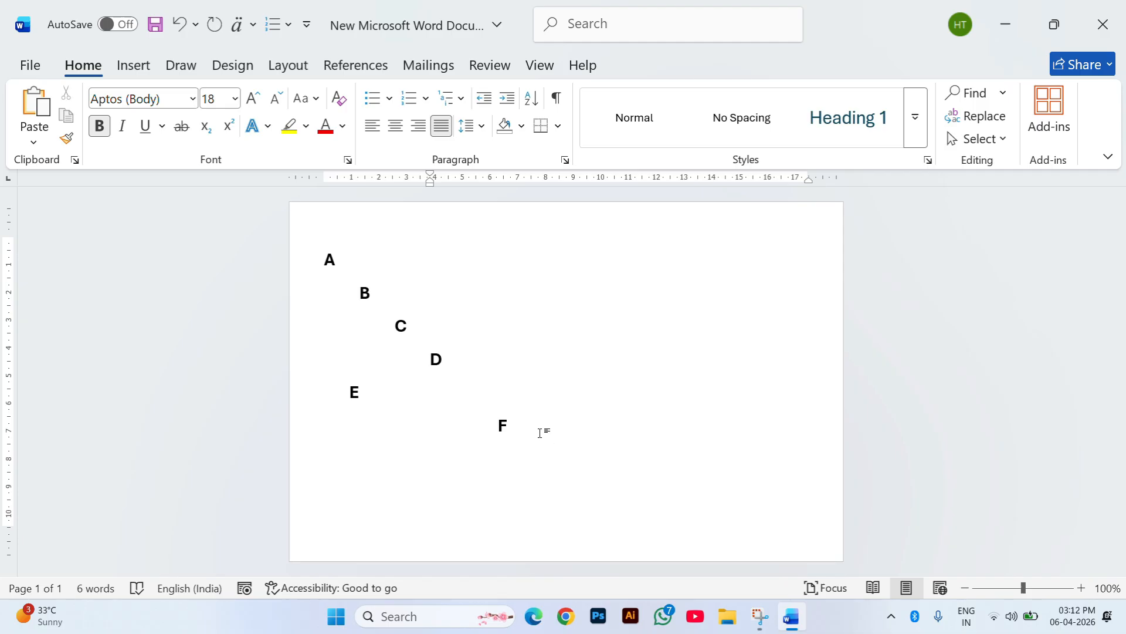
{"action": "key", "text": "ctrl+a"}
{"action": "key", "text": "Delete"}
{"action": "key", "text": "BackSpace"}
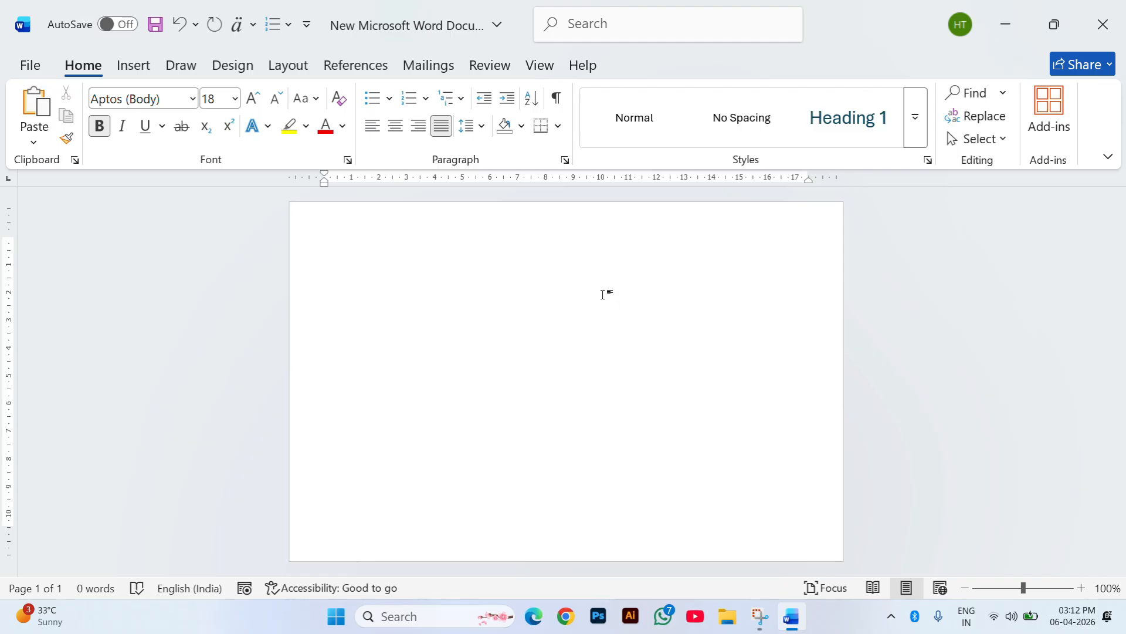
{"action": "left_click", "coordinate": [426, 98]}
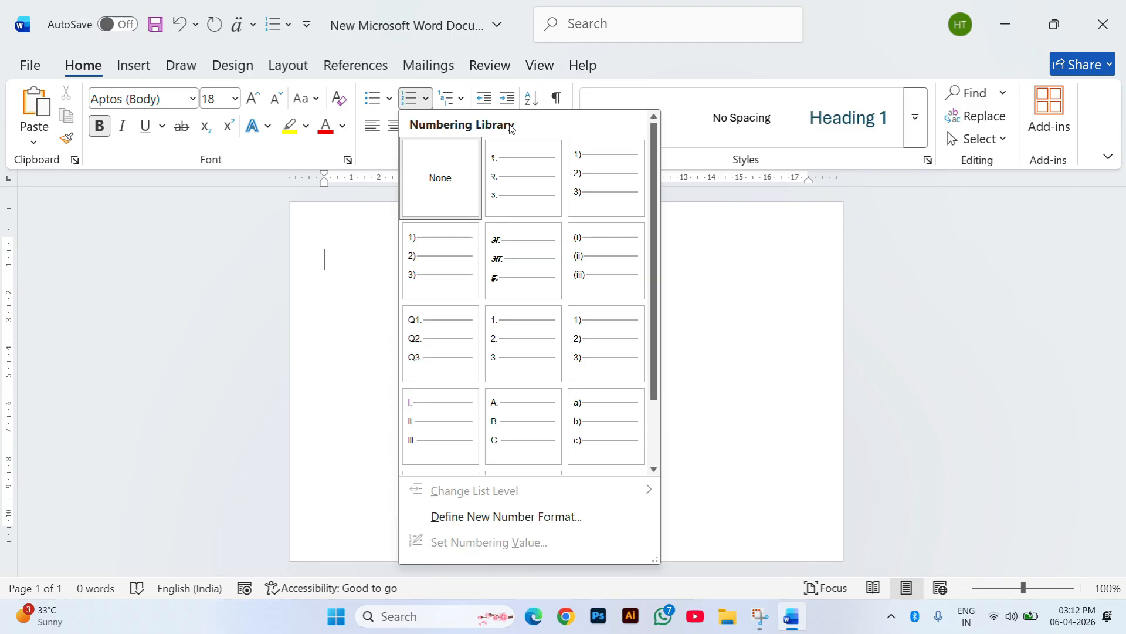
{"action": "left_click", "coordinate": [720, 329]}
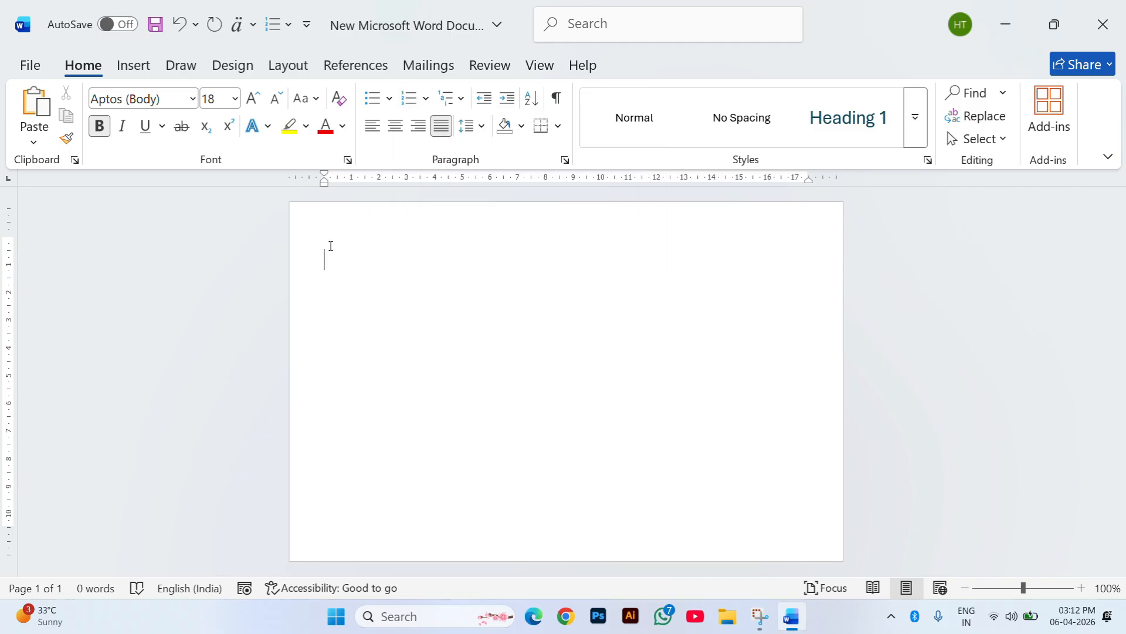
Enter three sample first names, each on its own line.
{"action": "type", "text": "Ram"}
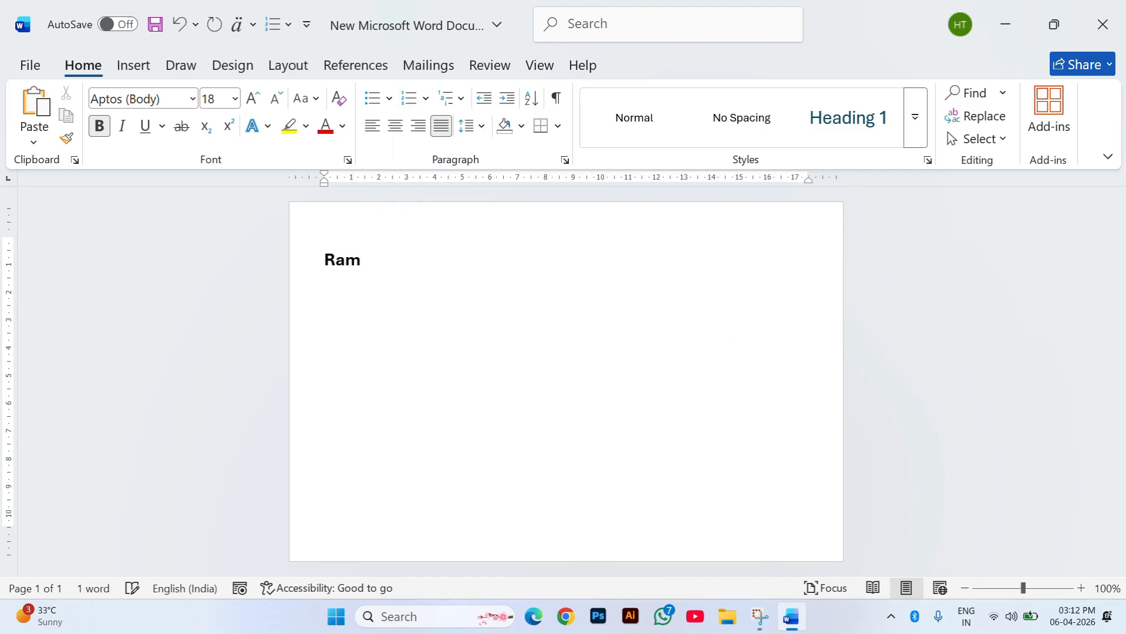
{"action": "type", "text": "esh"}
{"action": "key", "text": "Return"}
{"action": "type", "text": "Suresh "}
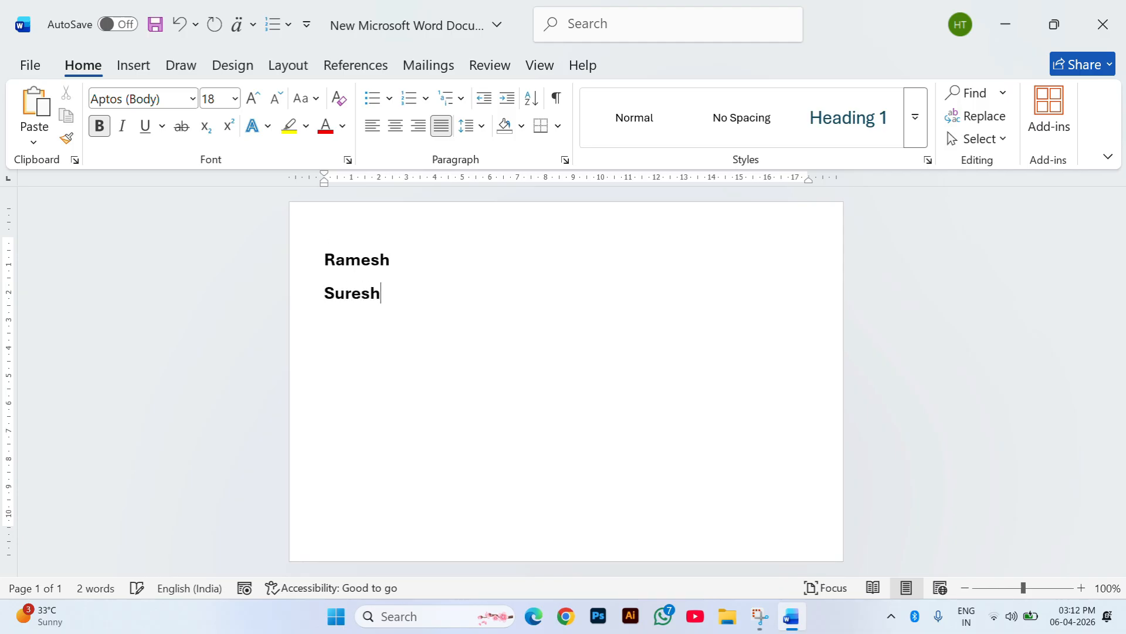
{"action": "type", "text": "maheh"}
{"action": "key", "text": "BackSpace"}
{"action": "type", "text": "sh"}
{"action": "key", "text": "Return"}
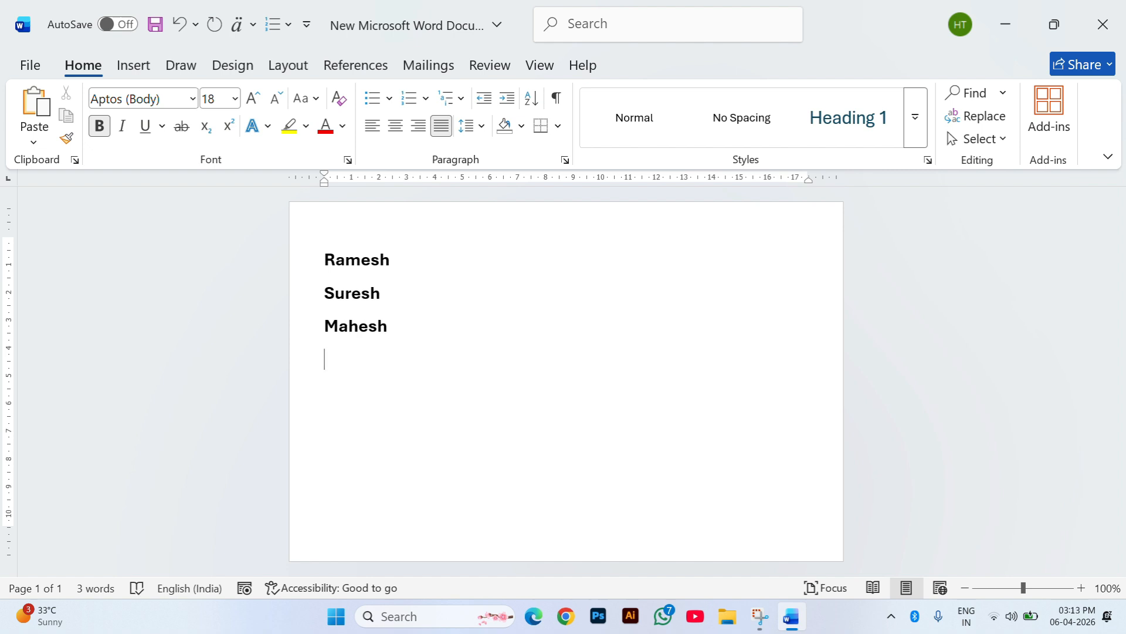
Number the three name lines by hand, putting 1, 2 and 3 in front of them.
{"action": "left_click", "coordinate": [327, 260]}
{"action": "type", "text": "1"}
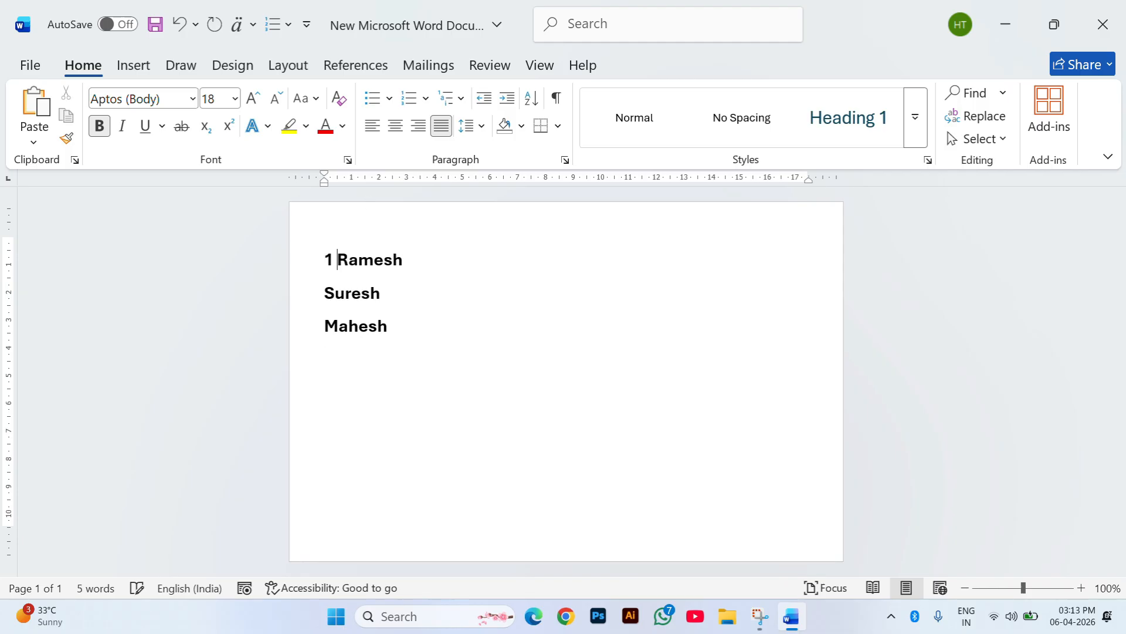
{"action": "left_click", "coordinate": [325, 293]}
{"action": "type", "text": "2"}
{"action": "left_click", "coordinate": [322, 325]}
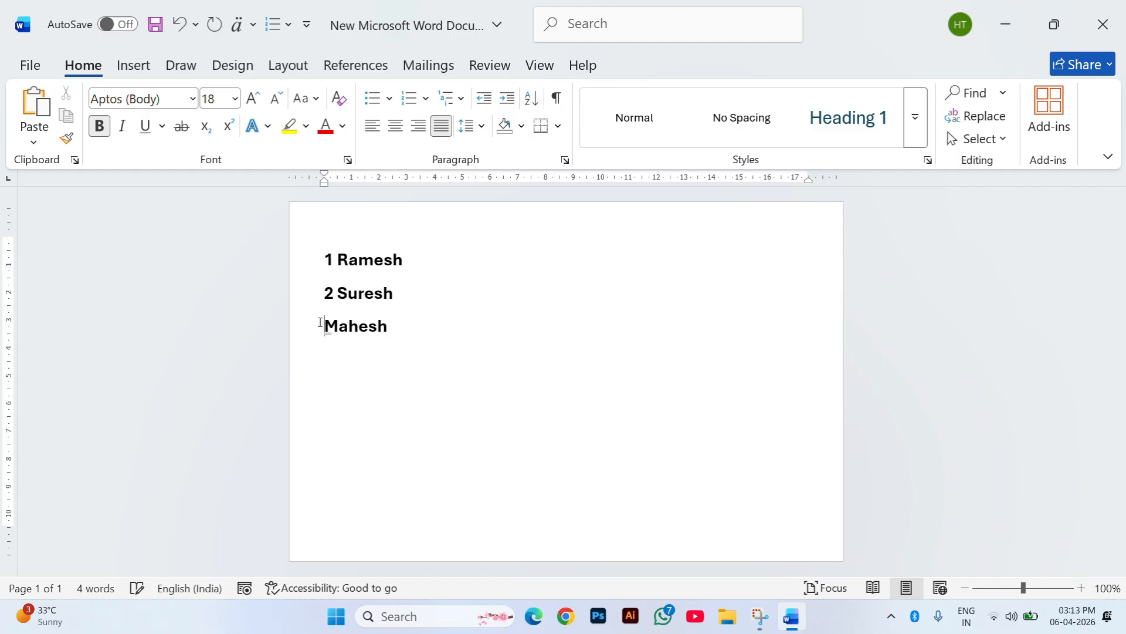
{"action": "type", "text": "3"}
{"action": "left_click", "coordinate": [484, 325]}
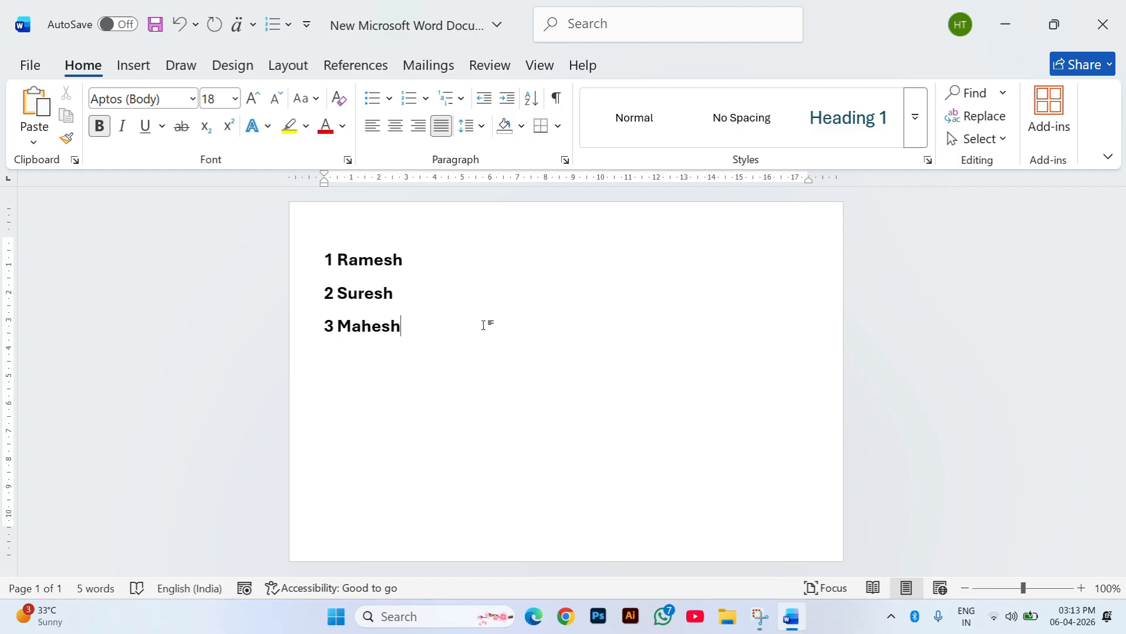
Add two more hand-numbered lines below the names, "4 Abc" and "5 Xyz".
{"action": "key", "text": "Return"}
{"action": "type", "text": "4"}
{"action": "type", "text": "Abc"}
{"action": "key", "text": "Return"}
{"action": "type", "text": "5 xy"}
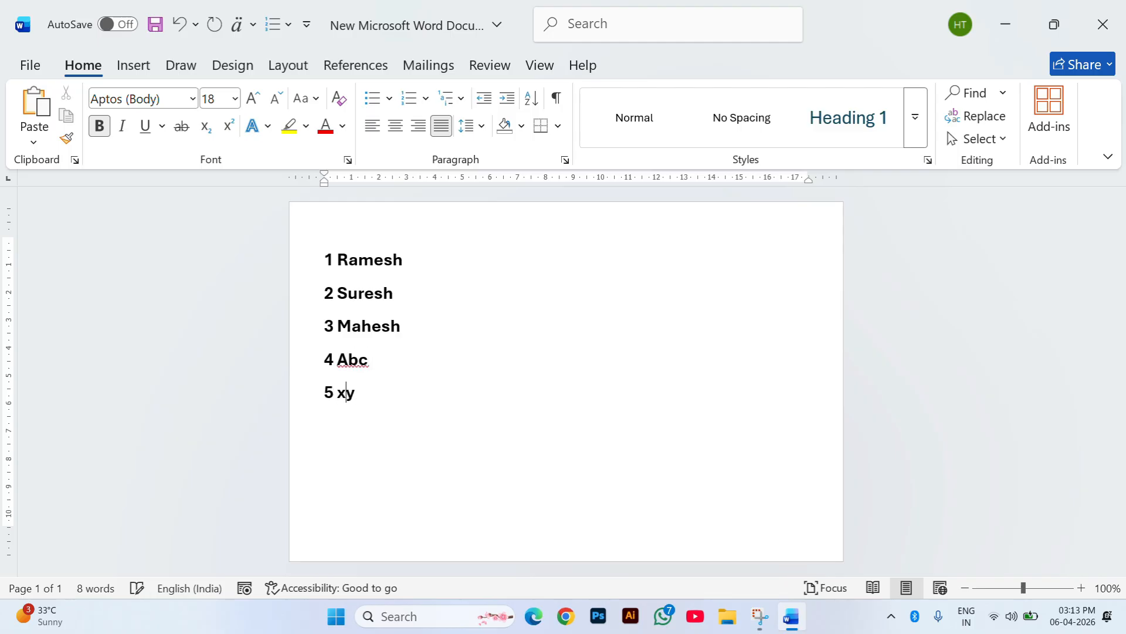
{"action": "type", "text": "z"}
{"action": "left_click", "coordinate": [339, 390]}
{"action": "key", "text": "Delete"}
{"action": "type", "text": "X"}
Delete the line numbered 2 and clear the remaining hand-numbered lines from the page.
{"action": "left_click_drag", "start_coordinate": [397, 289], "coordinate": [327, 295]}
{"action": "key", "text": "Delete"}
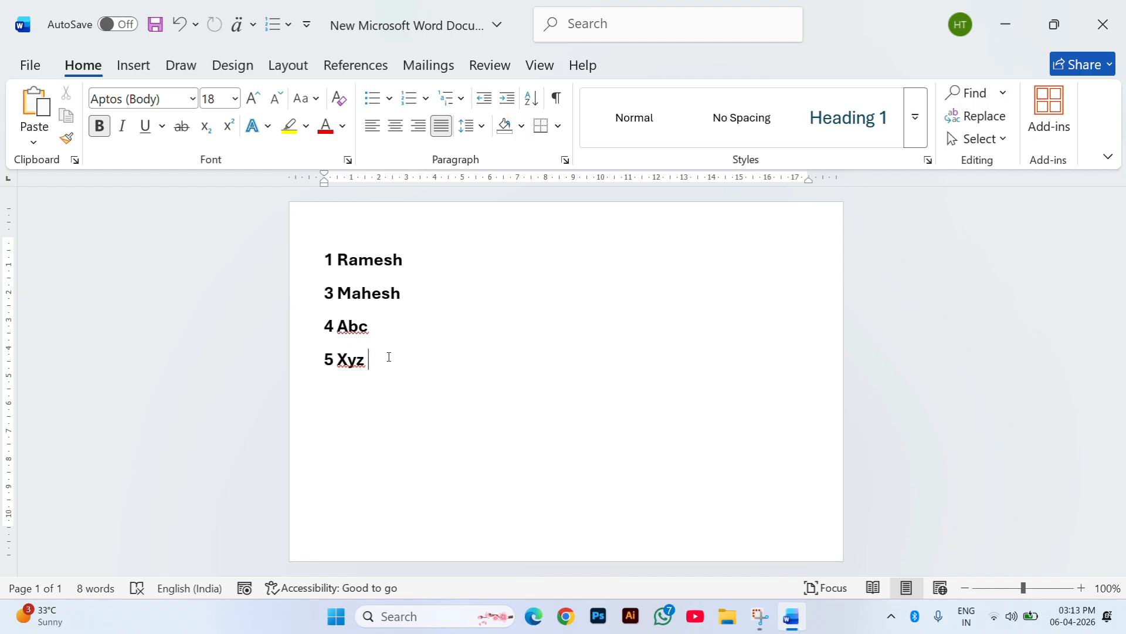
{"action": "left_click_drag", "start_coordinate": [389, 356], "coordinate": [331, 274]}
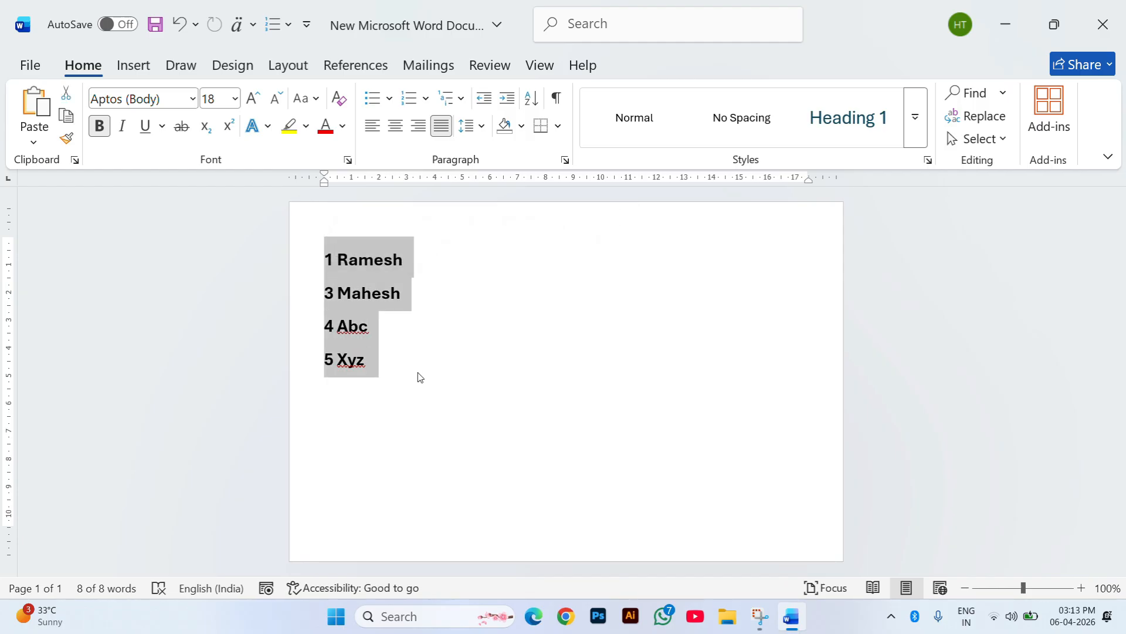
{"action": "key", "text": "BackSpace"}
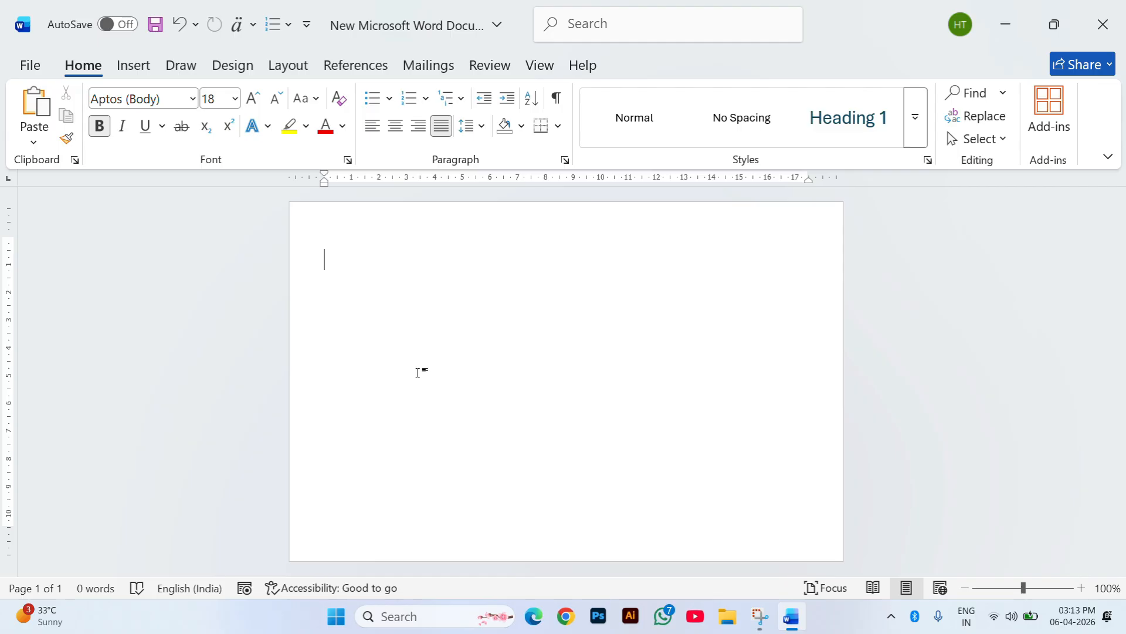
{"action": "key", "text": "ctrl+z"}
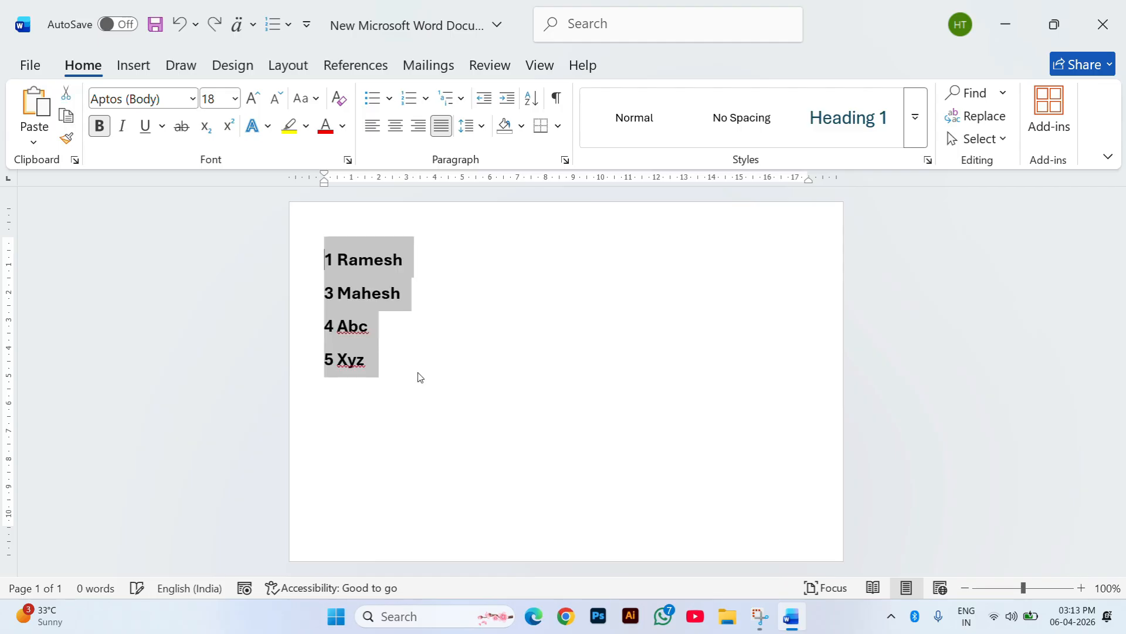
{"action": "left_click", "coordinate": [419, 363]}
{"action": "left_click_drag", "start_coordinate": [386, 376], "coordinate": [301, 258]}
{"action": "key", "text": "BackSpace"}
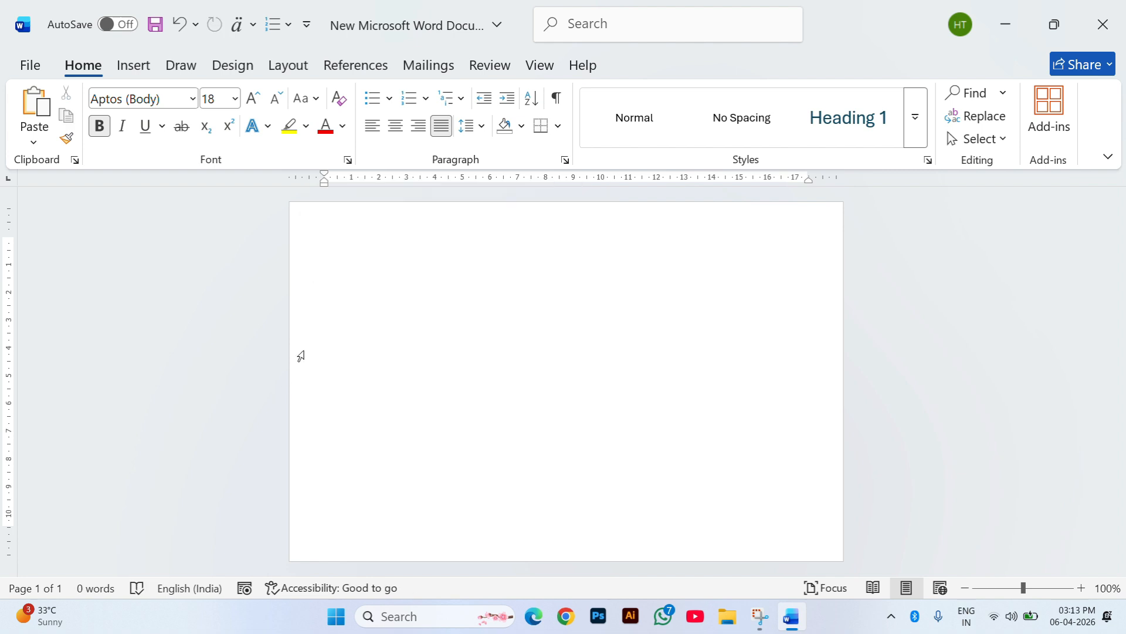
Start an automatic numbered list on the blank page using the "1. 2. 3." numbering format.
{"action": "left_click", "coordinate": [426, 100]}
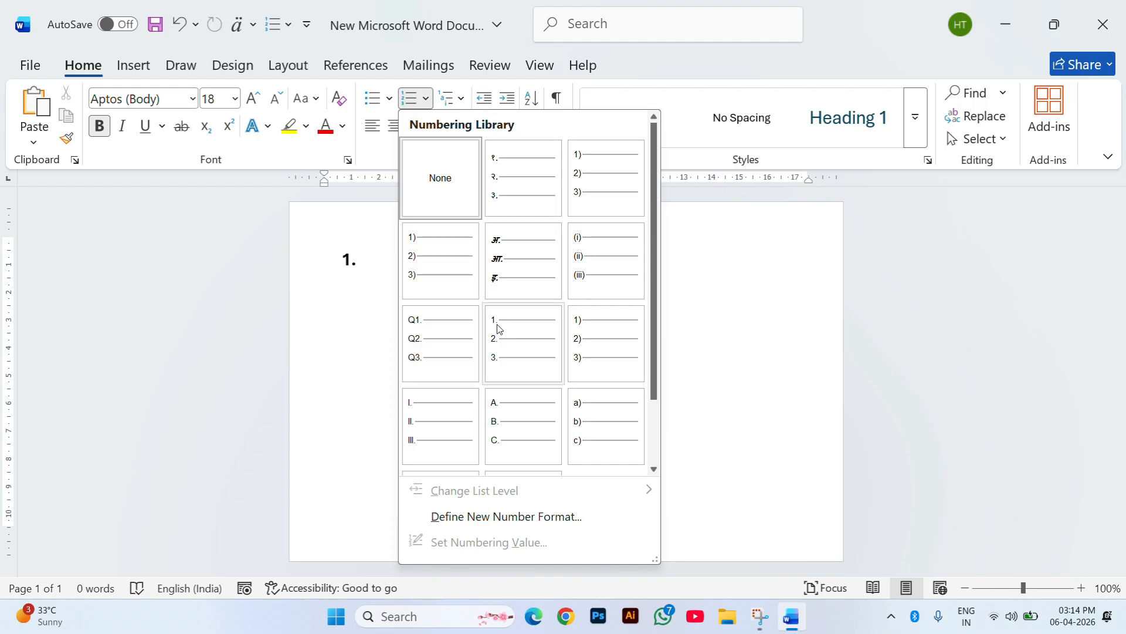
{"action": "scroll", "coordinate": [505, 442], "scroll_direction": "down", "scroll_amount": 1}
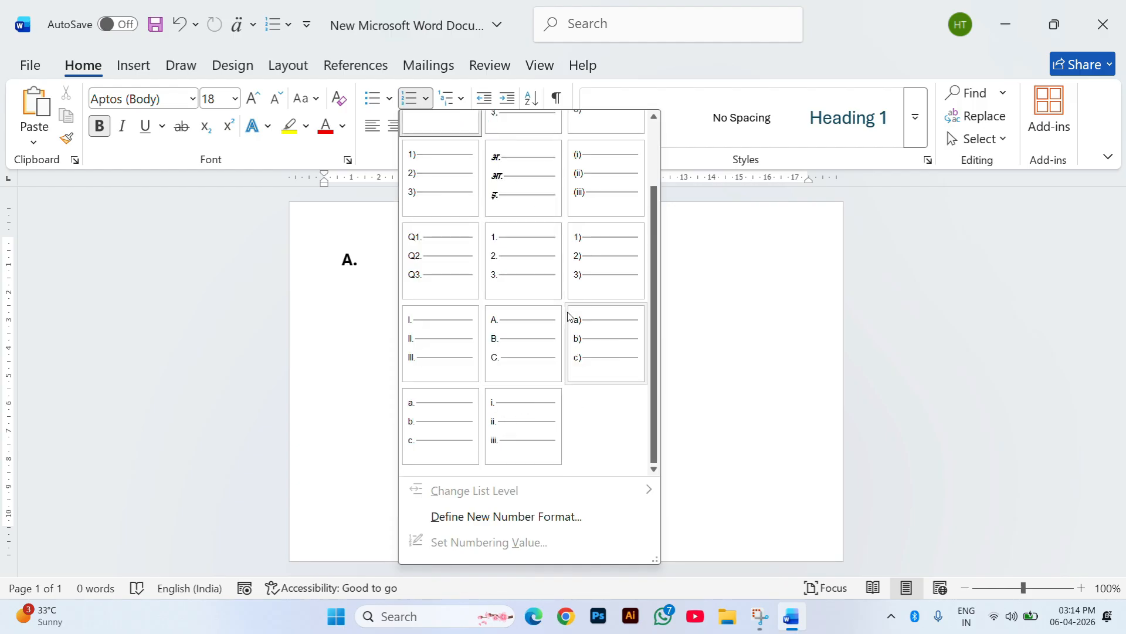
{"action": "scroll", "coordinate": [571, 315], "scroll_direction": "up", "scroll_amount": 1}
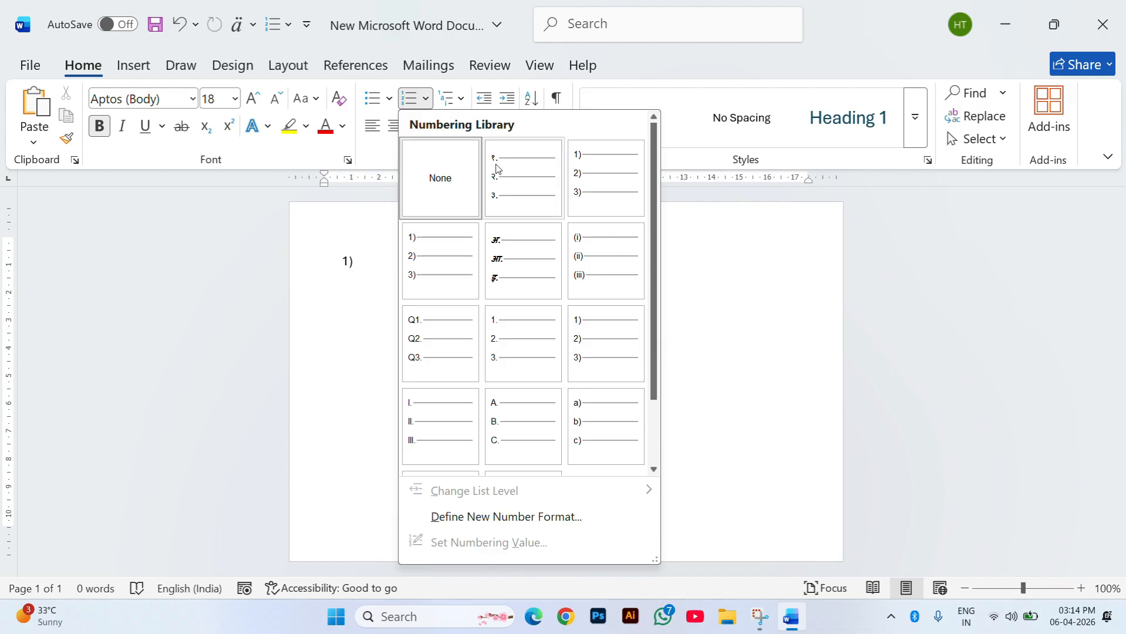
{"action": "left_click", "coordinate": [502, 335]}
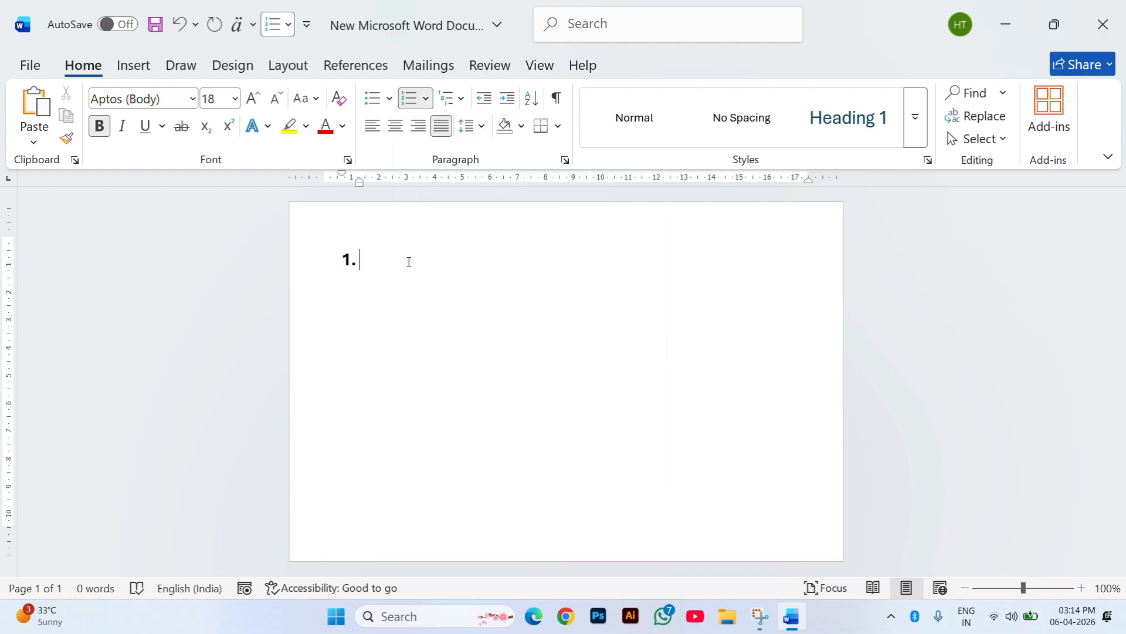
Enter five first names as items 1 to 5 of the automatic numbered list.
{"action": "type", "text": "Ramesh"}
{"action": "key", "text": "Return"}
{"action": "type", "text": "Suresh"}
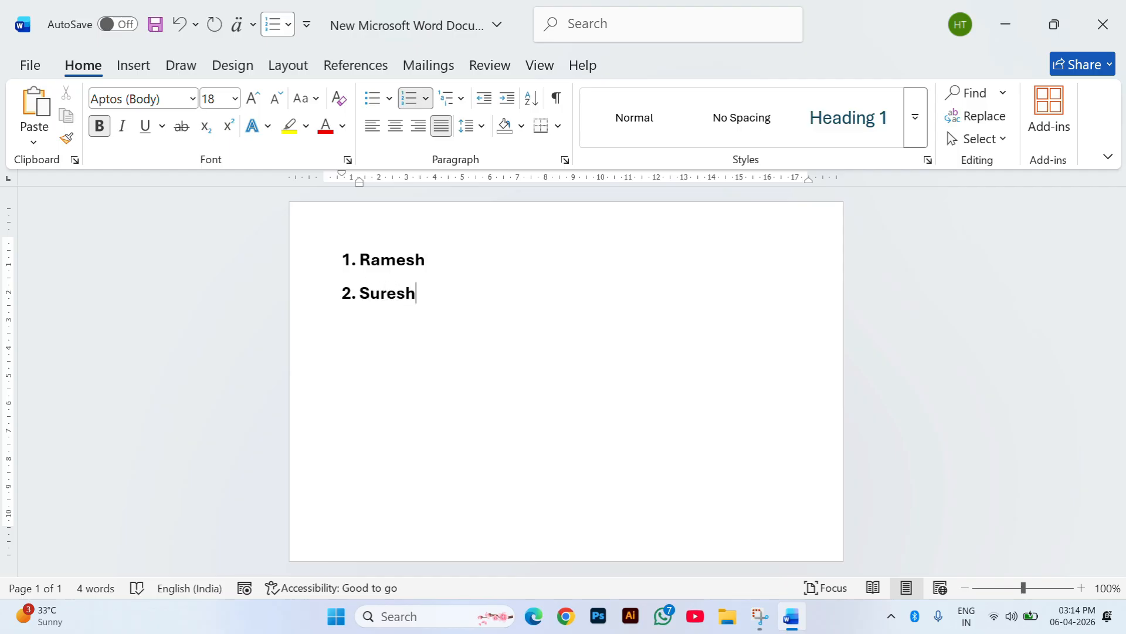
{"action": "key", "text": "Return"}
{"action": "type", "text": "mahesh"}
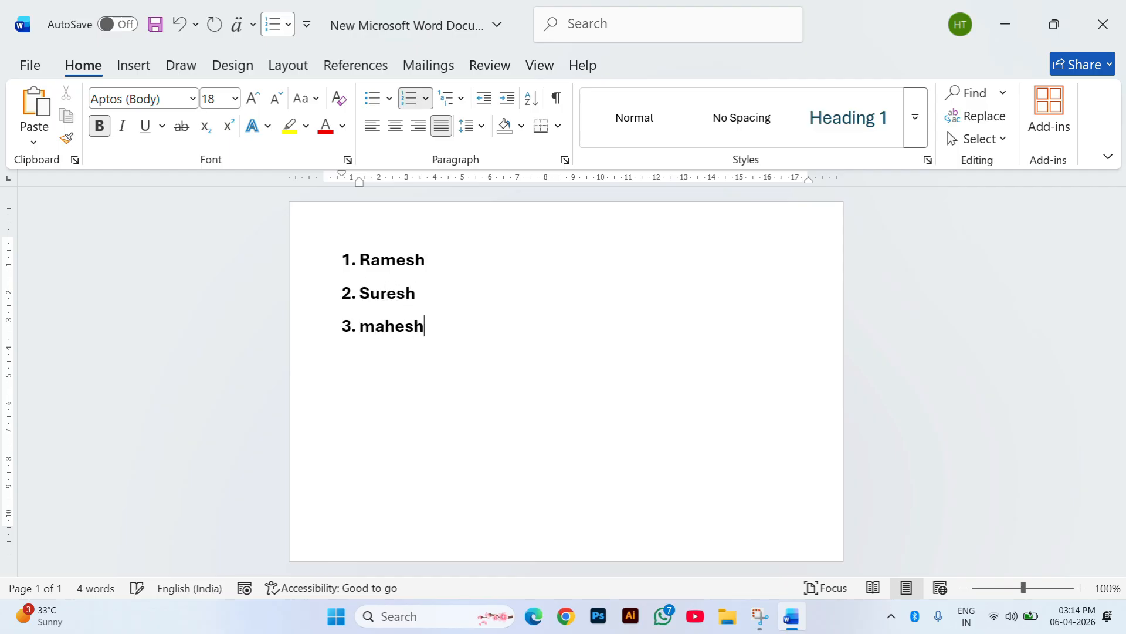
{"action": "key", "text": "Return"}
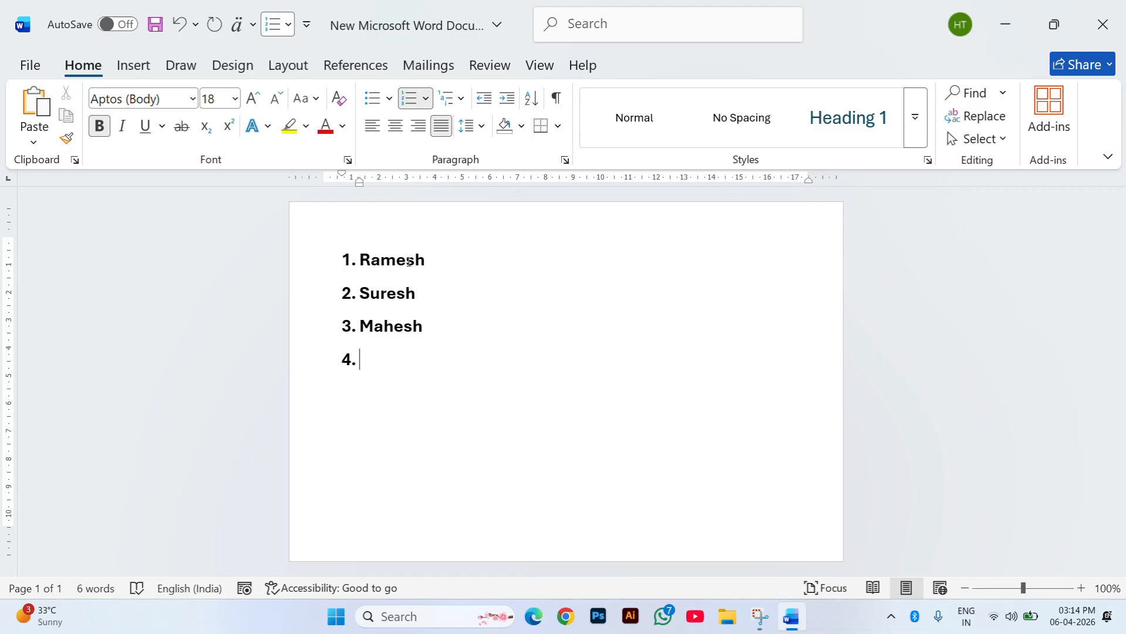
{"action": "type", "text": "kavita"}
{"action": "key", "text": "Return"}
{"action": "type", "text": "Kamla"}
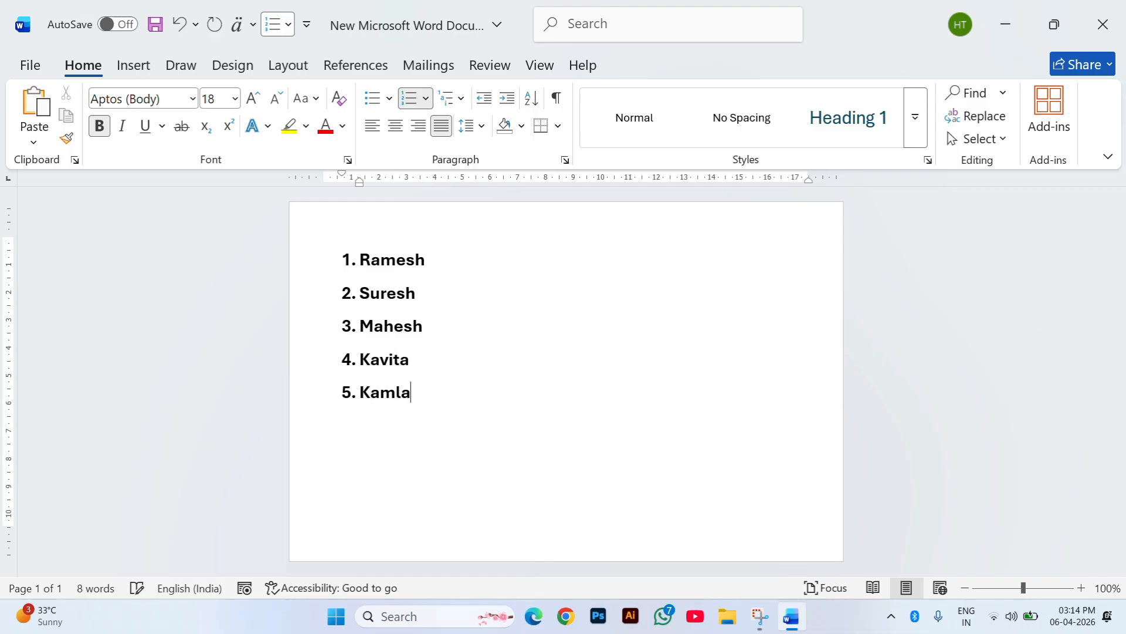
Add three more first names as items 6 to 8 of the numbered list.
{"action": "key", "text": "Return"}
{"action": "type", "text": "Ramla"}
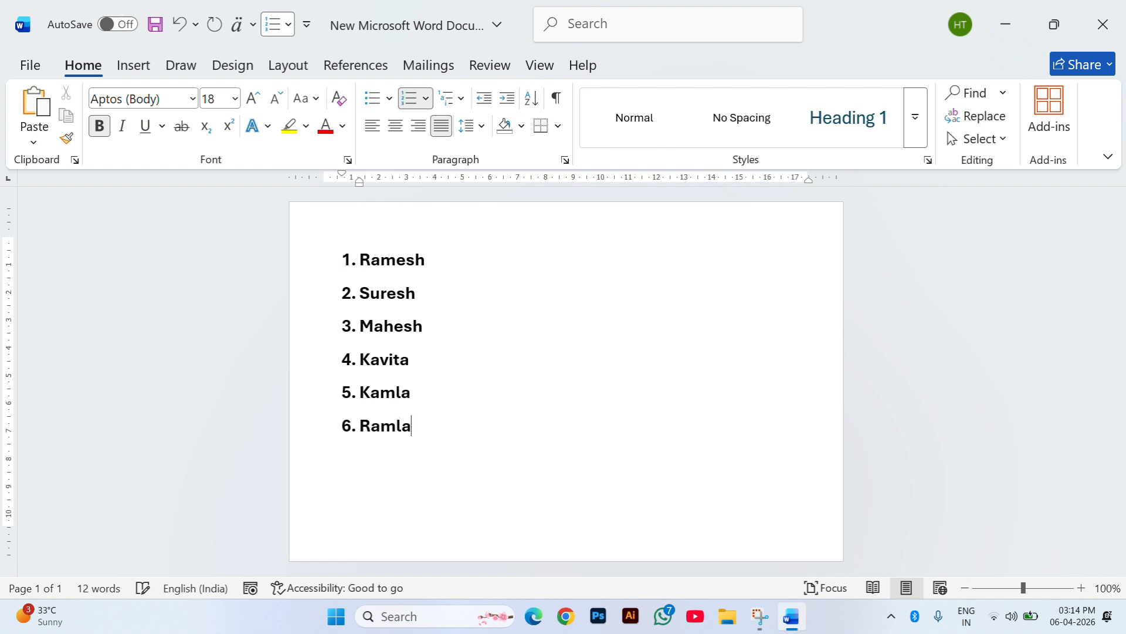
{"action": "key", "text": "Return"}
{"action": "type", "text": "Shyan"}
{"action": "key", "text": "BackSpace"}
{"action": "type", "text": "mla"}
{"action": "key", "text": "Return"}
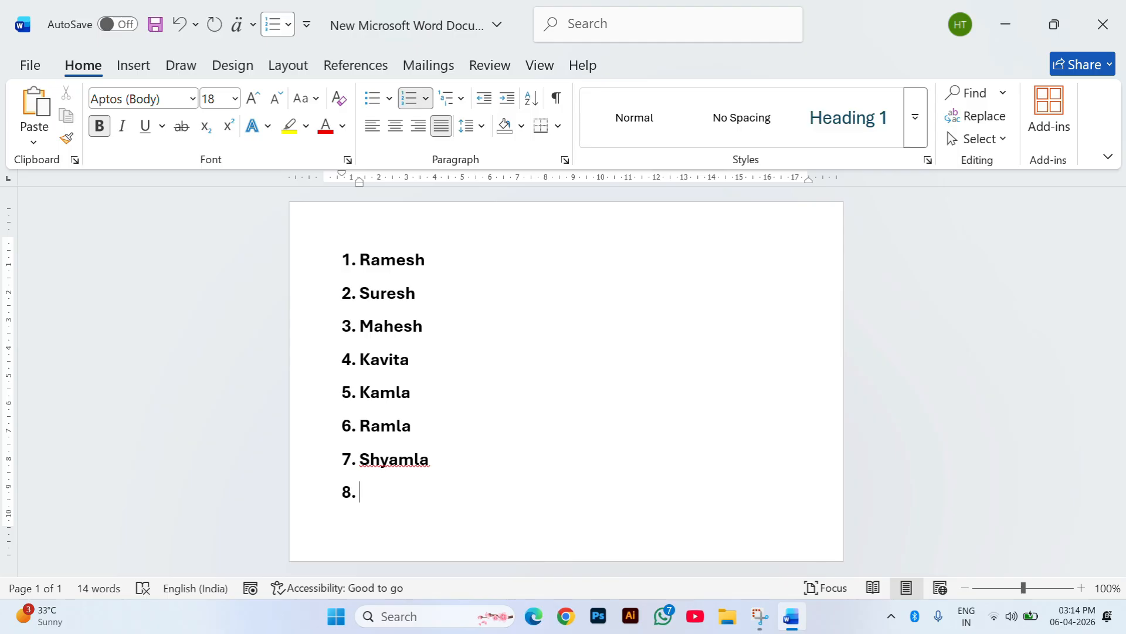
{"action": "type", "text": "Aman"}
Delete items 3 and 4 from the numbered list of names.
{"action": "left_click_drag", "start_coordinate": [408, 492], "coordinate": [361, 260]}
{"action": "left_click", "coordinate": [449, 317]}
{"action": "left_click_drag", "start_coordinate": [428, 360], "coordinate": [276, 327]}
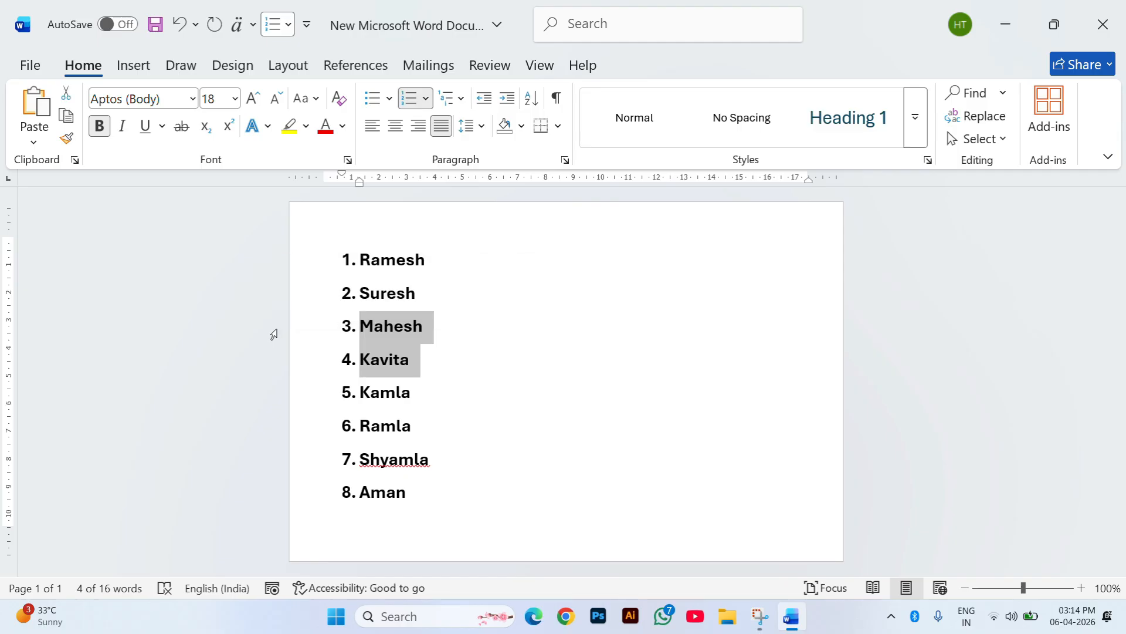
{"action": "key", "text": "Delete"}
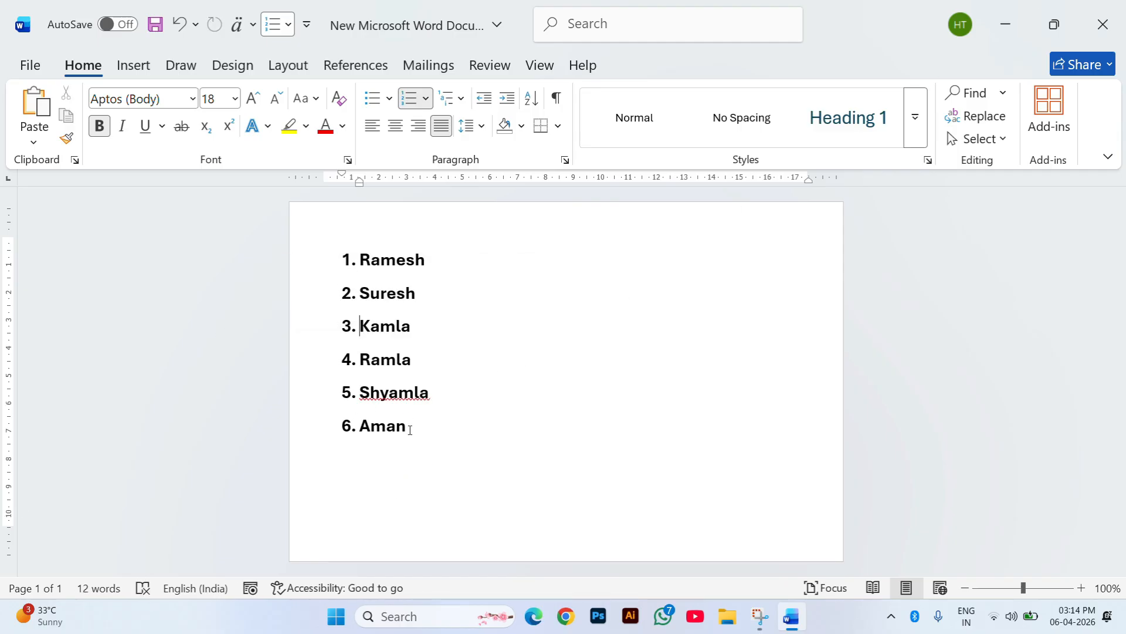
Change the numbering of the whole name list to the (i) (ii) (iii) format.
{"action": "left_click_drag", "start_coordinate": [410, 430], "coordinate": [364, 262]}
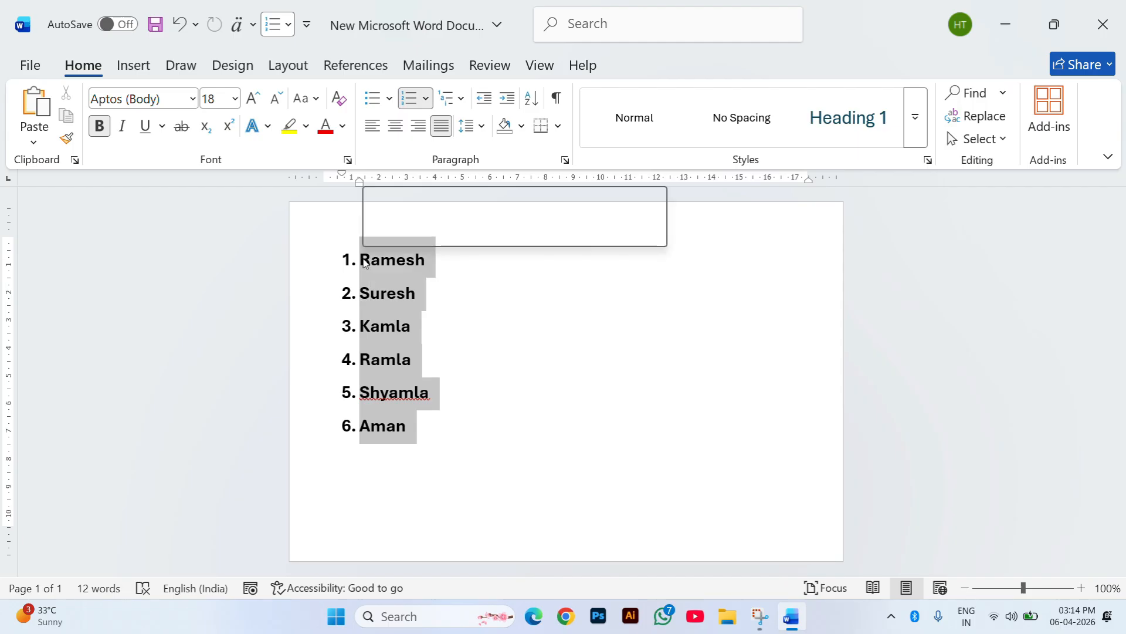
{"action": "left_click", "coordinate": [443, 325]}
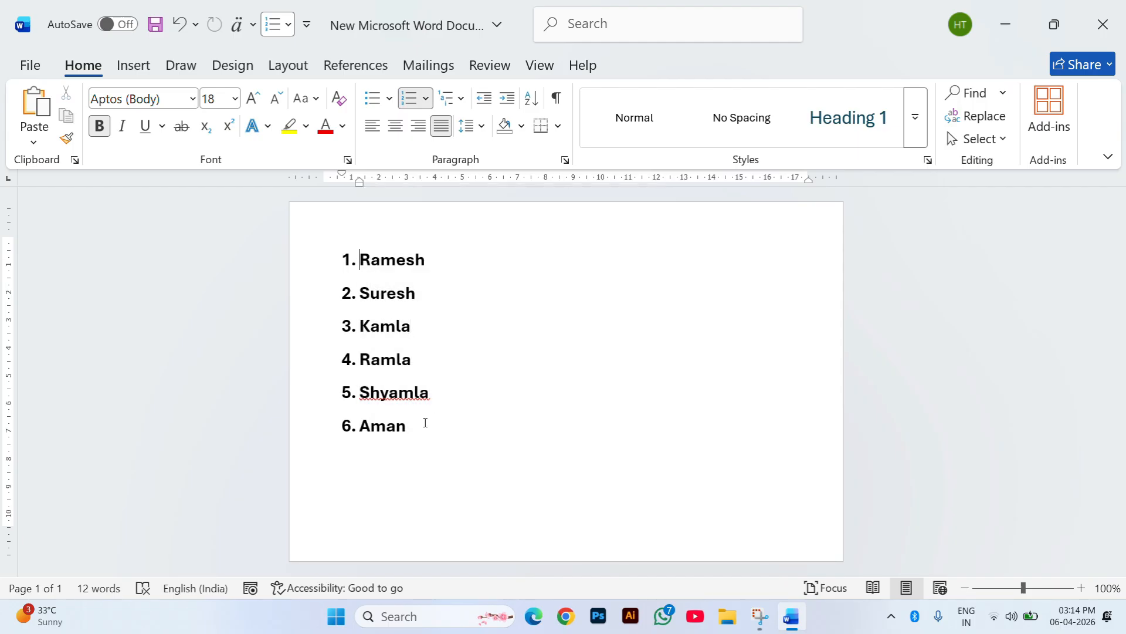
{"action": "left_click_drag", "start_coordinate": [425, 422], "coordinate": [331, 264]}
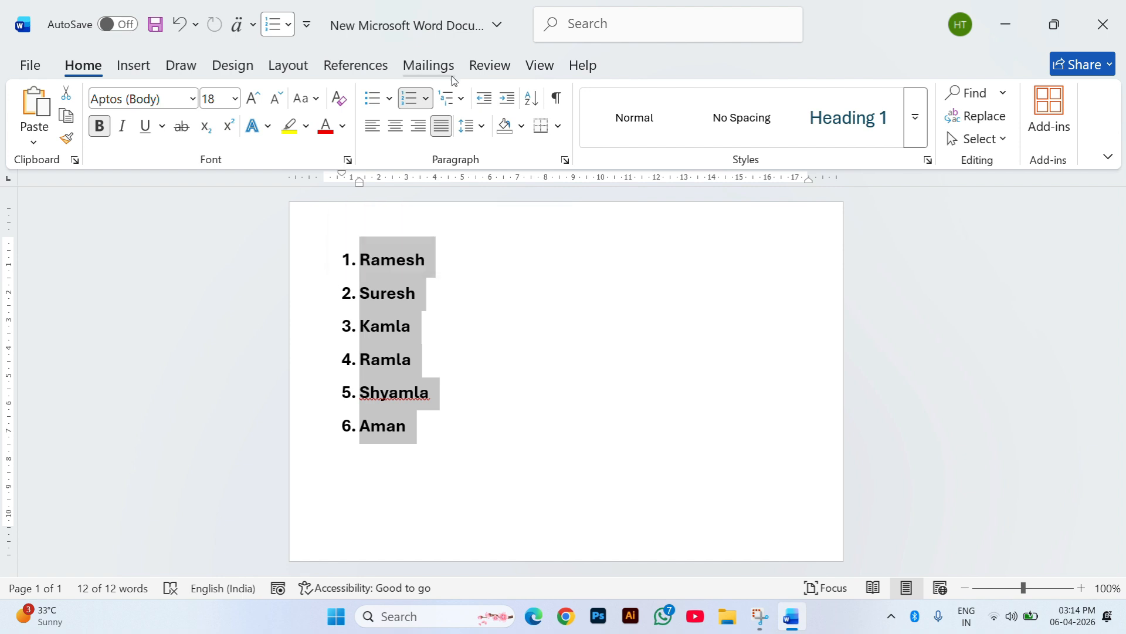
{"action": "left_click", "coordinate": [427, 101]}
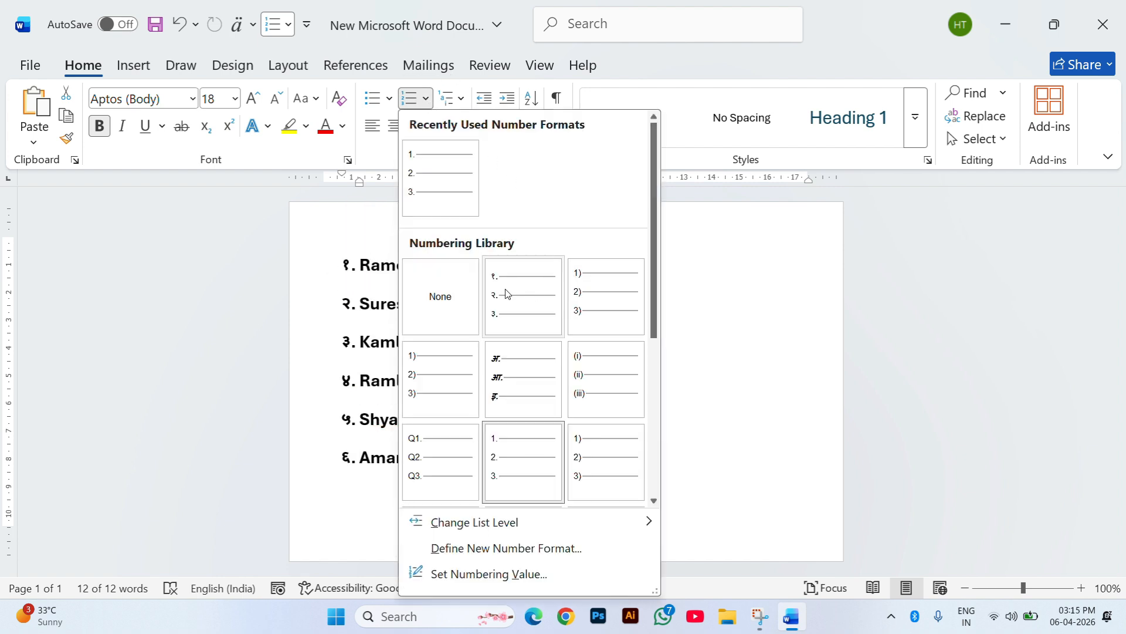
{"action": "left_click", "coordinate": [604, 377]}
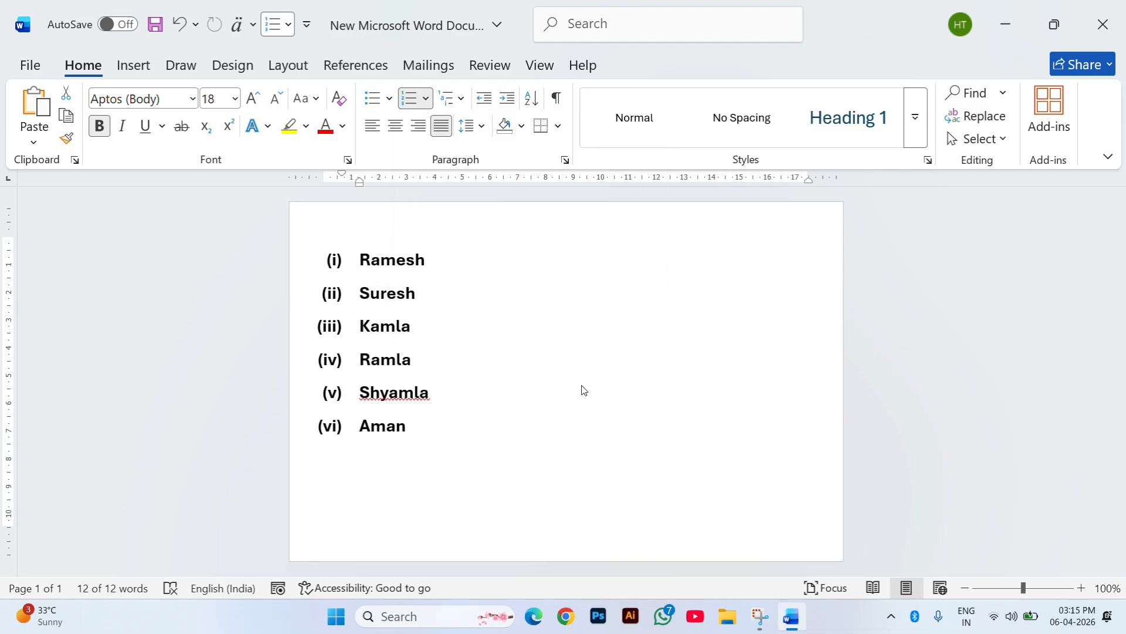
Switch the name list's numbering to the lowercase letter format a. b. c.
{"action": "left_click_drag", "start_coordinate": [455, 437], "coordinate": [354, 269]}
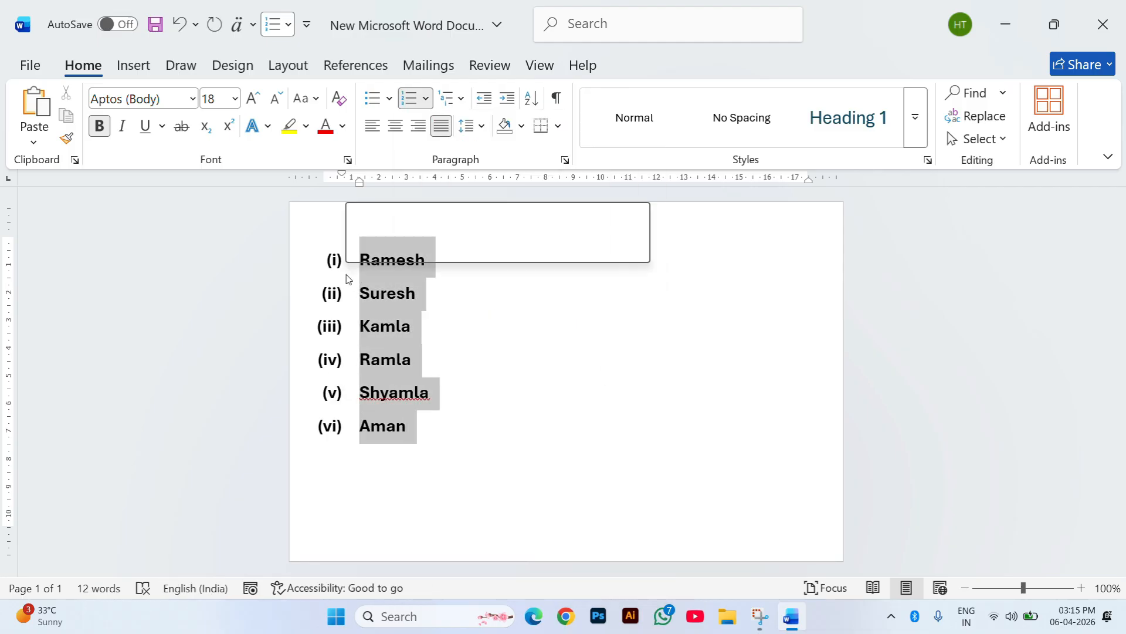
{"action": "left_click", "coordinate": [425, 99]}
{"action": "scroll", "coordinate": [542, 241], "scroll_direction": "down", "scroll_amount": 5}
{"action": "left_click", "coordinate": [420, 359]}
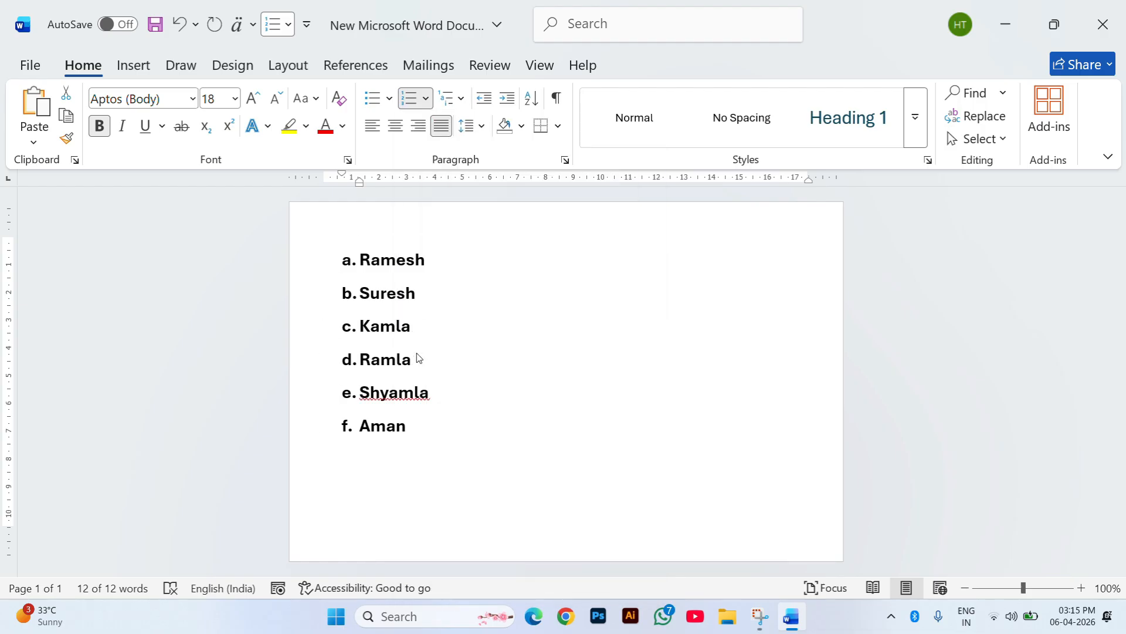
Apply the a) b) c) numbering format to all the names in the list.
{"action": "left_click", "coordinate": [433, 385]}
{"action": "left_click_drag", "start_coordinate": [420, 431], "coordinate": [335, 267]}
{"action": "left_click", "coordinate": [426, 99]}
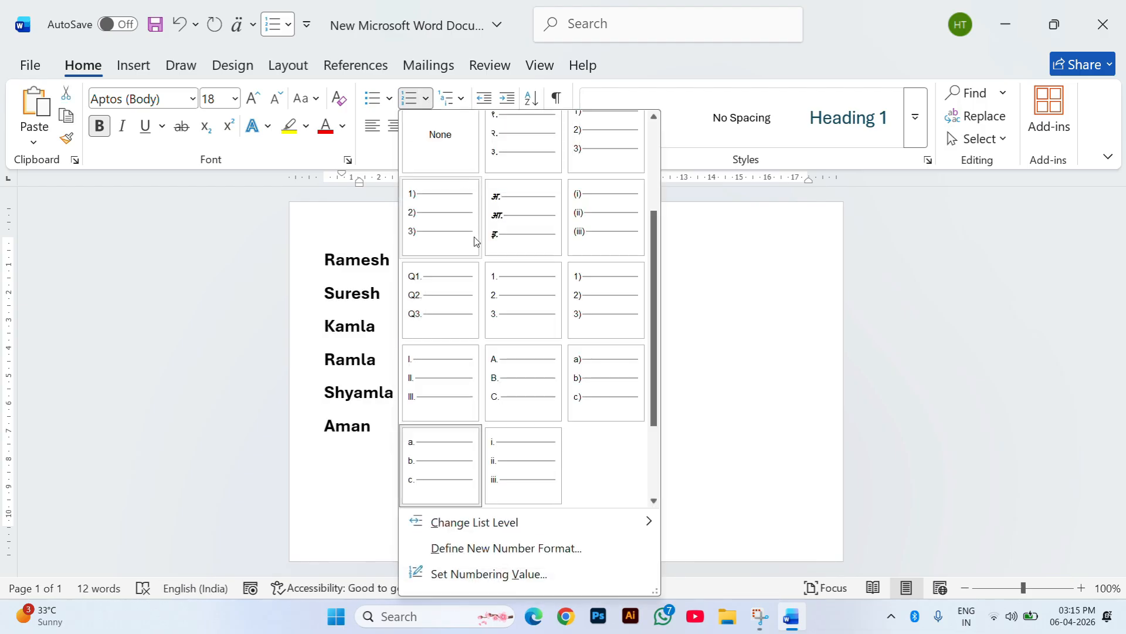
{"action": "left_click", "coordinate": [593, 378]}
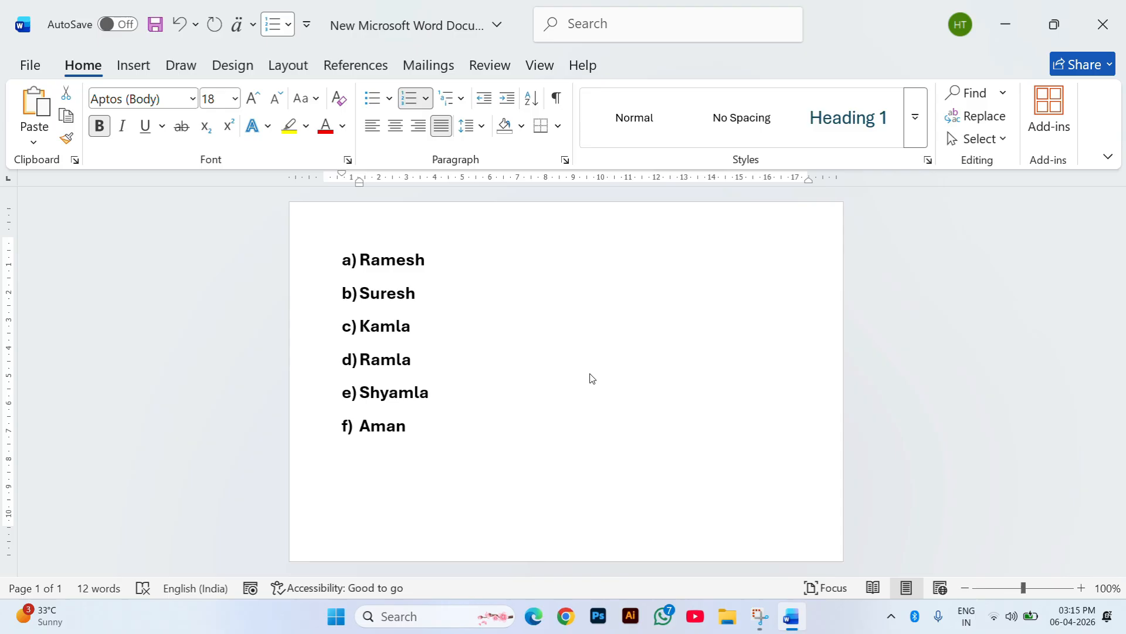
Delete all the listed names and remove the leftover list numbering from the page.
{"action": "left_click", "coordinate": [421, 368]}
{"action": "left_click_drag", "start_coordinate": [434, 420], "coordinate": [306, 264]}
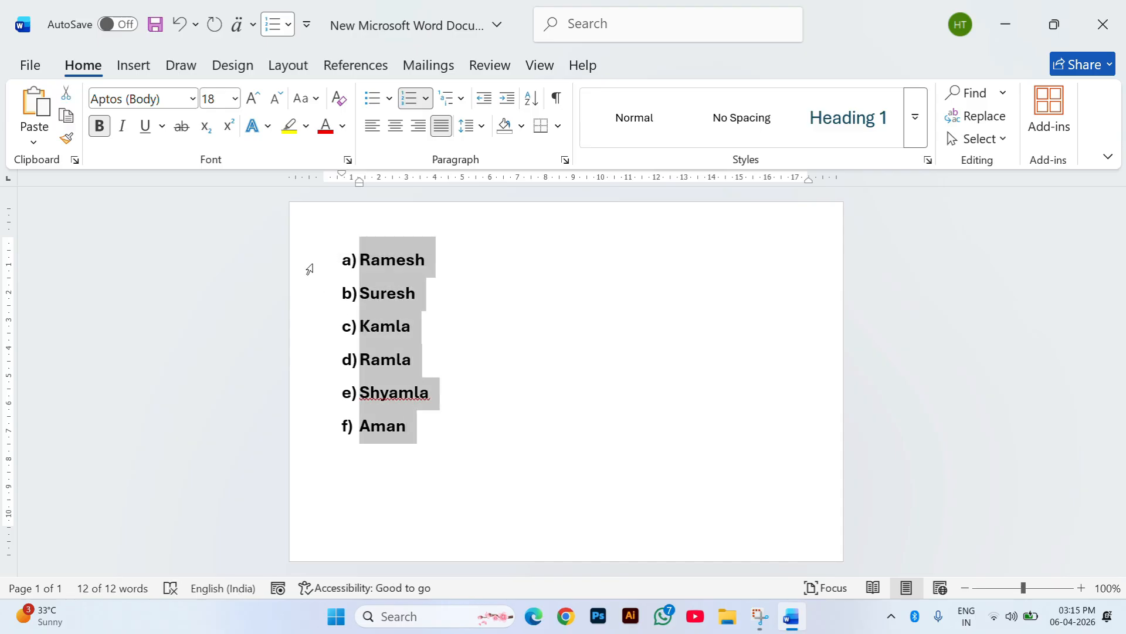
{"action": "key", "text": "BackSpace"}
{"action": "key", "text": "BackSpace"}
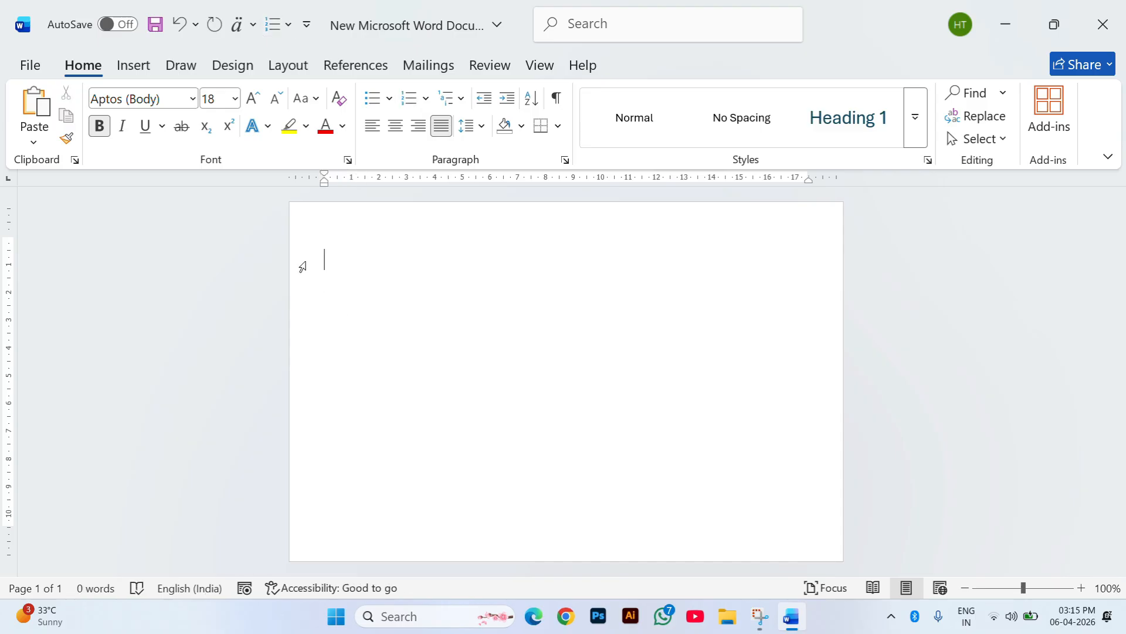
Browse the available number formats and start a new list on the blank page with the 1) 2) 3) format.
{"action": "left_click", "coordinate": [426, 101]}
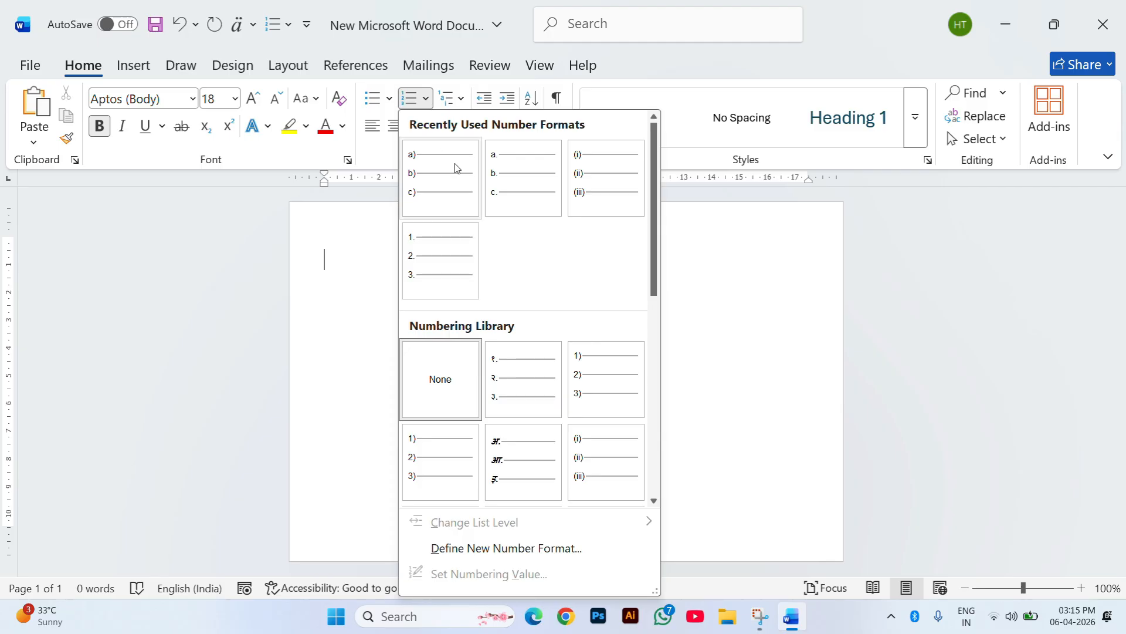
{"action": "scroll", "coordinate": [482, 243], "scroll_direction": "down", "scroll_amount": 5}
{"action": "scroll", "coordinate": [483, 243], "scroll_direction": "up", "scroll_amount": 5}
{"action": "scroll", "coordinate": [484, 216], "scroll_direction": "down", "scroll_amount": 5}
{"action": "scroll", "coordinate": [484, 215], "scroll_direction": "up", "scroll_amount": 5}
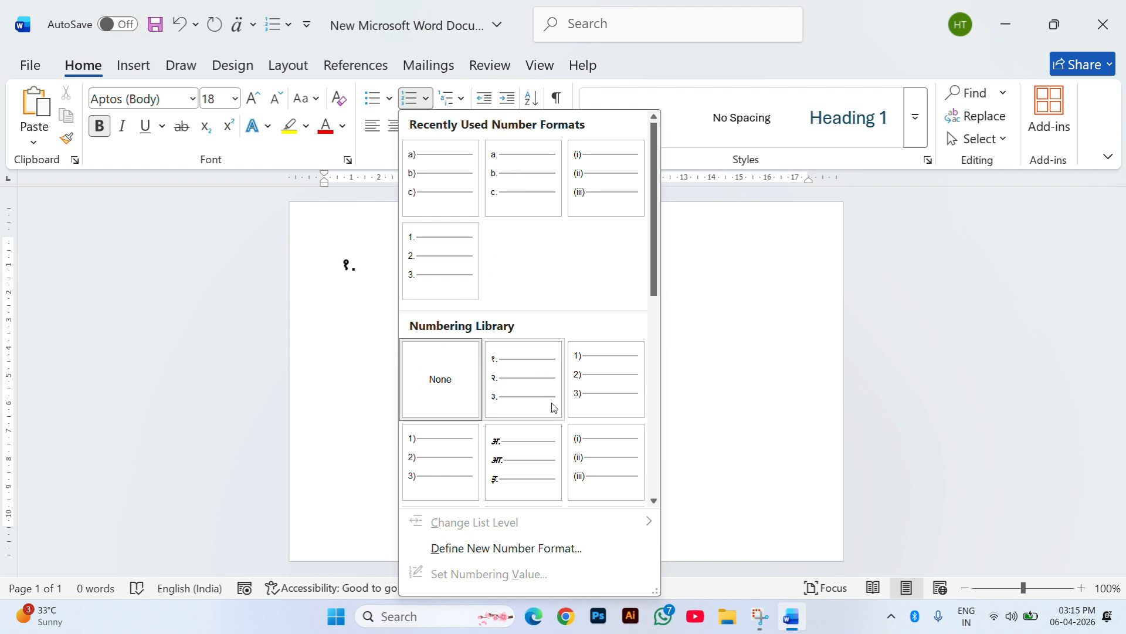
{"action": "scroll", "coordinate": [445, 247], "scroll_direction": "down", "scroll_amount": 5}
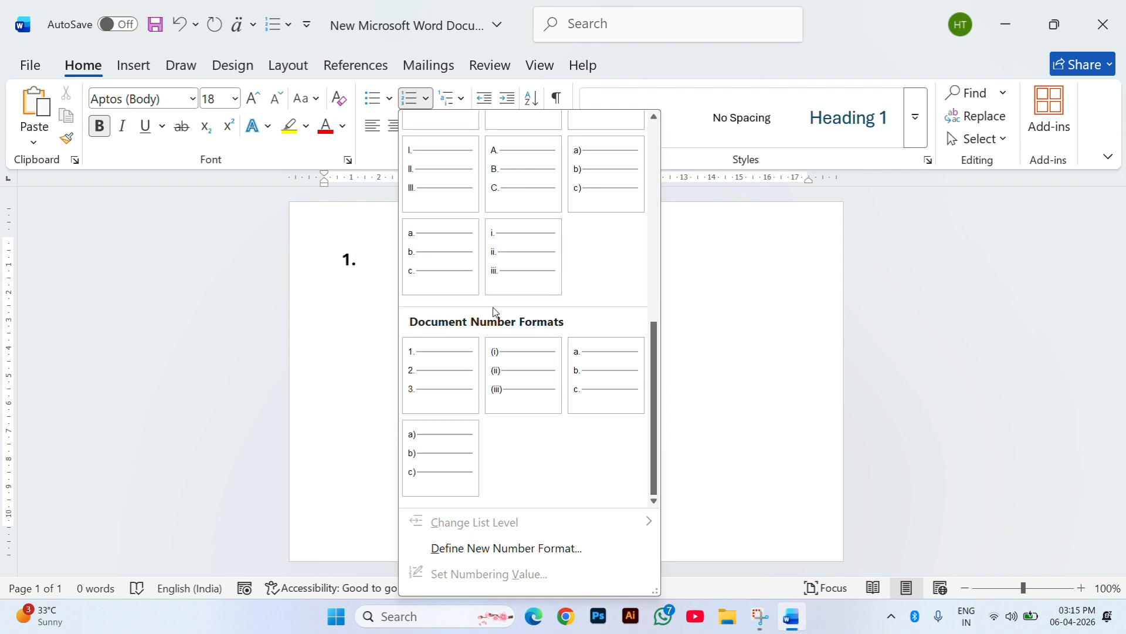
{"action": "scroll", "coordinate": [560, 272], "scroll_direction": "up", "scroll_amount": 5}
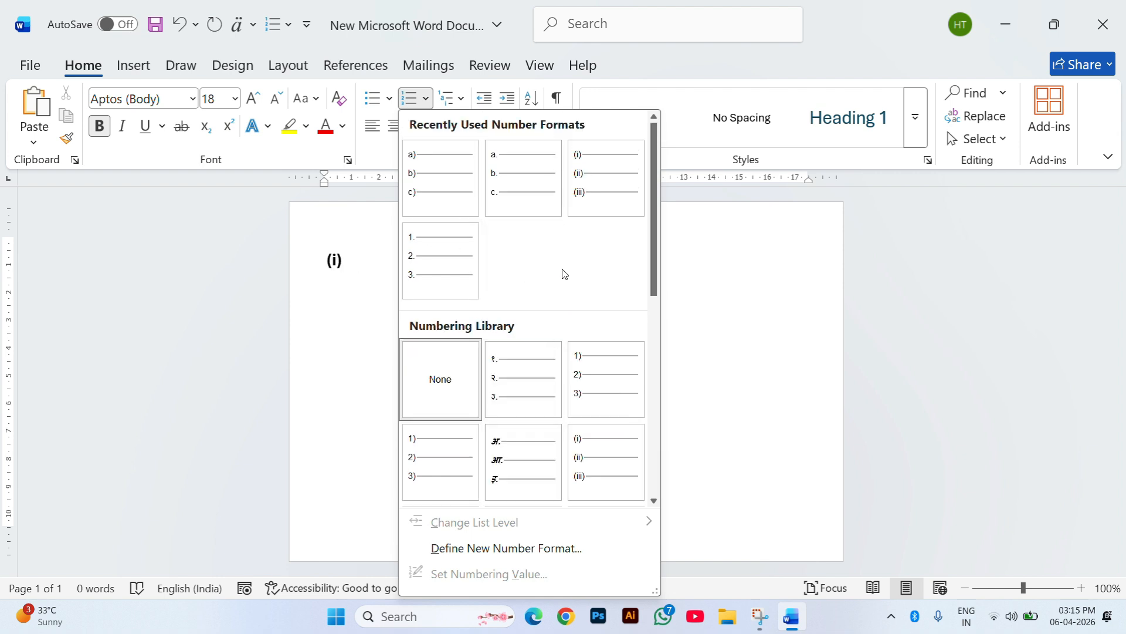
{"action": "left_click", "coordinate": [571, 403]}
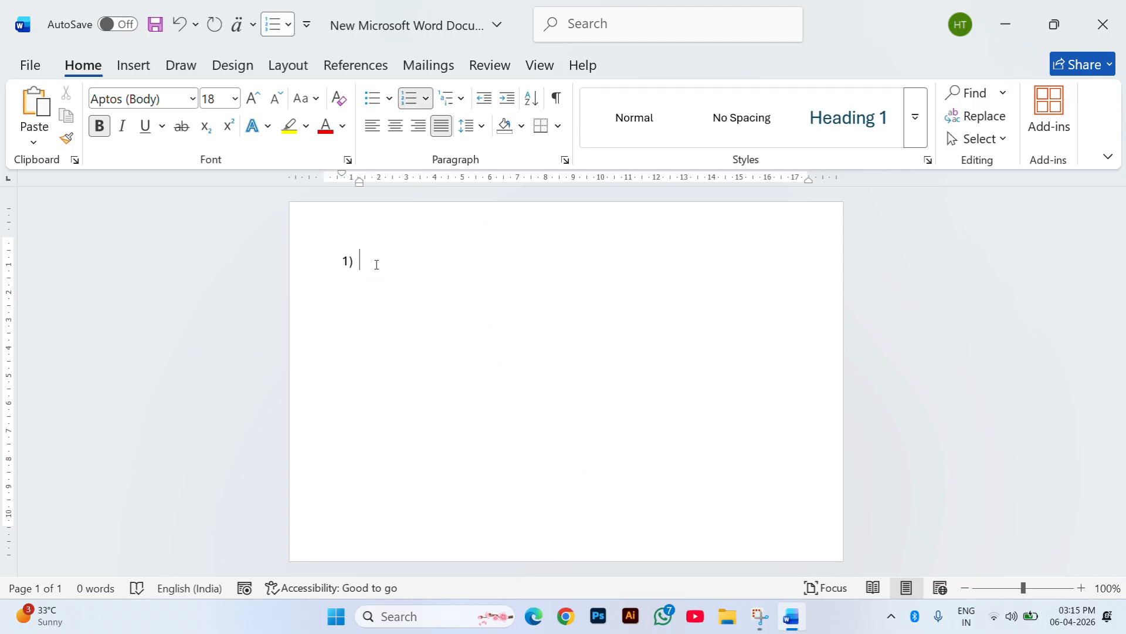
Enter "The capital of India –" as the question text of item 1.
{"action": "type", "text": "Thw"}
{"action": "key", "text": "BackSpace"}
{"action": "type", "text": "eh"}
{"action": "key", "text": "BackSpace"}
{"action": "type", "text": "capital of "}
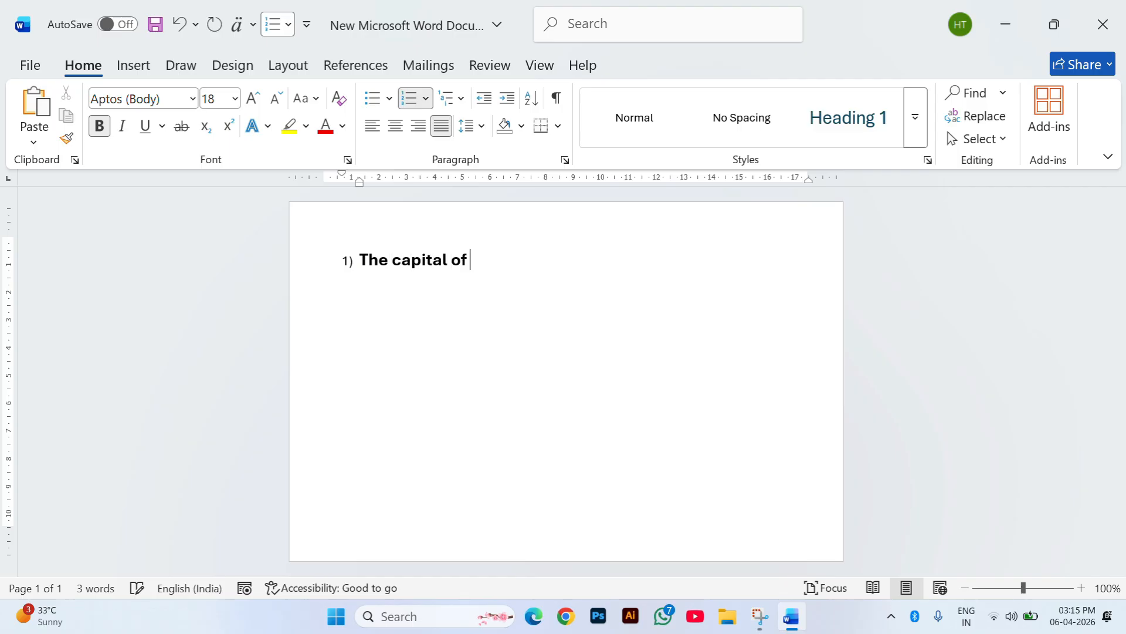
{"action": "type", "text": "india"}
{"action": "key", "text": "BackSpace"}
{"action": "key", "text": "BackSpace"}
{"action": "key", "text": "BackSpace"}
{"action": "key", "text": "BackSpace"}
{"action": "key", "text": "BackSpace"}
{"action": "type", "text": "dia -"}
Try a second-level list item below the question, and replace it with a line break inside item 1.
{"action": "key", "text": "Return"}
{"action": "key", "text": "Tab"}
{"action": "key", "text": "shift+Tab"}
{"action": "key", "text": "BackSpace"}
{"action": "key", "text": "BackSpace"}
{"action": "key", "text": "BackSpace"}
{"action": "key", "text": "shift+Return"}
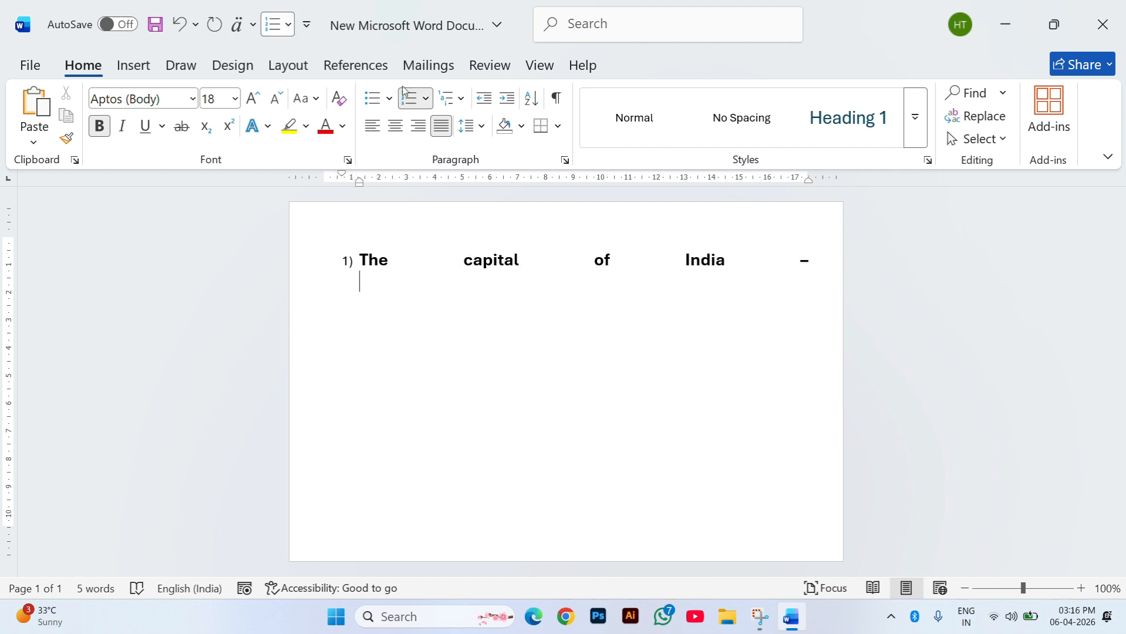
Try right and centre alignment on the question paragraph and settle on left alignment.
{"action": "left_click", "coordinate": [421, 130]}
{"action": "left_click", "coordinate": [395, 126]}
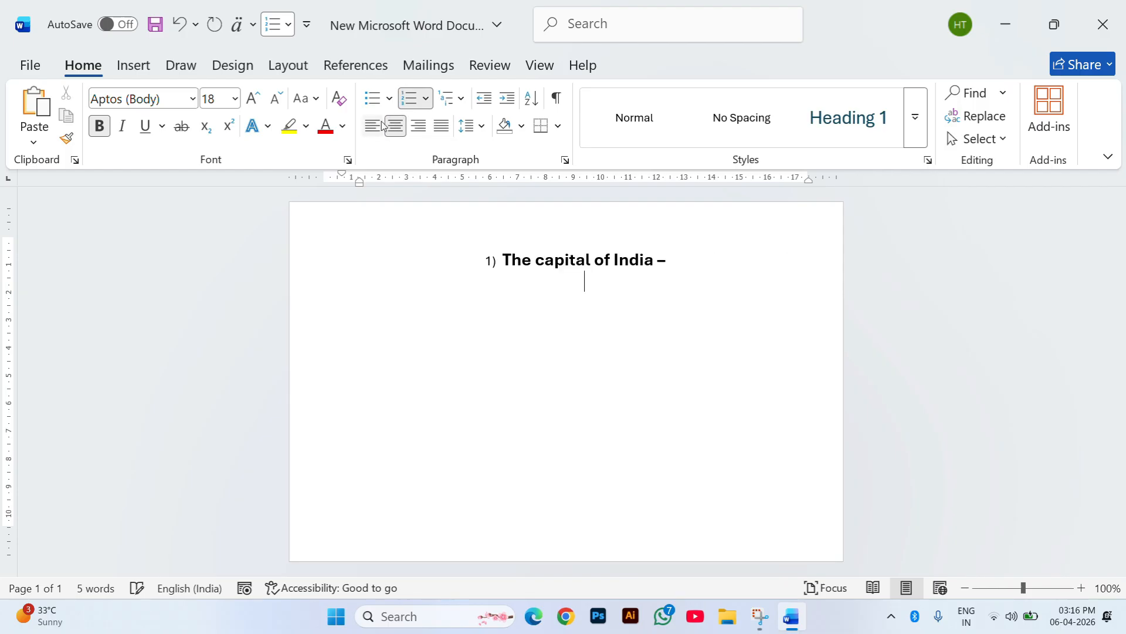
{"action": "left_click", "coordinate": [372, 125]}
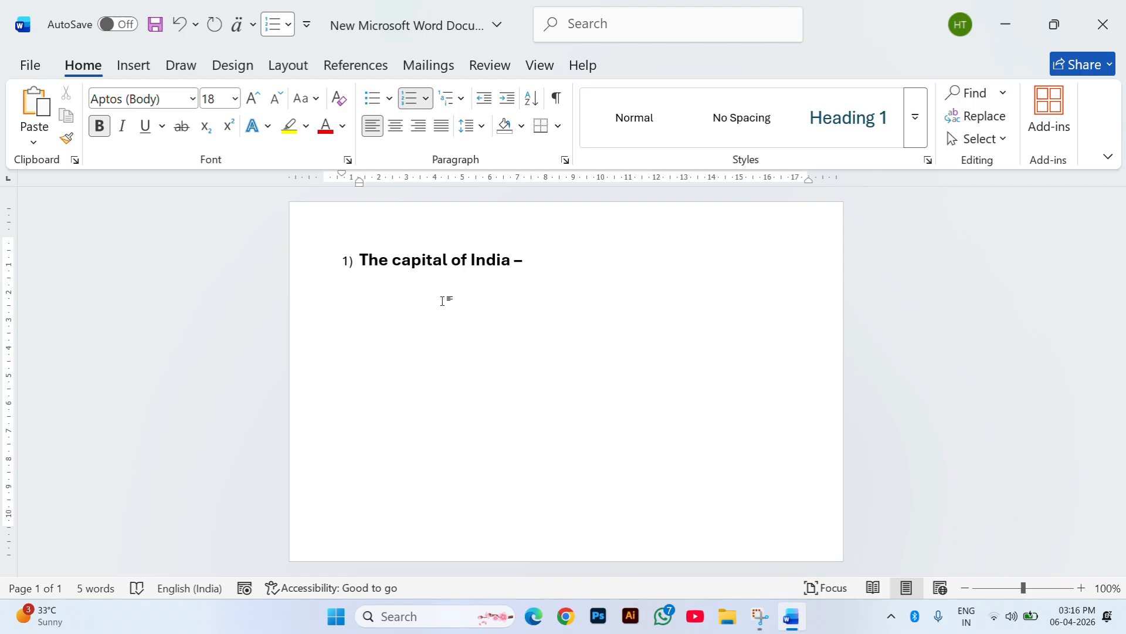
Add a second-level item below the question in the a) b) c) format and enter "Delhi" as the first answer option.
{"action": "scroll", "coordinate": [443, 301], "scroll_direction": "up", "scroll_amount": 8, "text": "ctrl"}
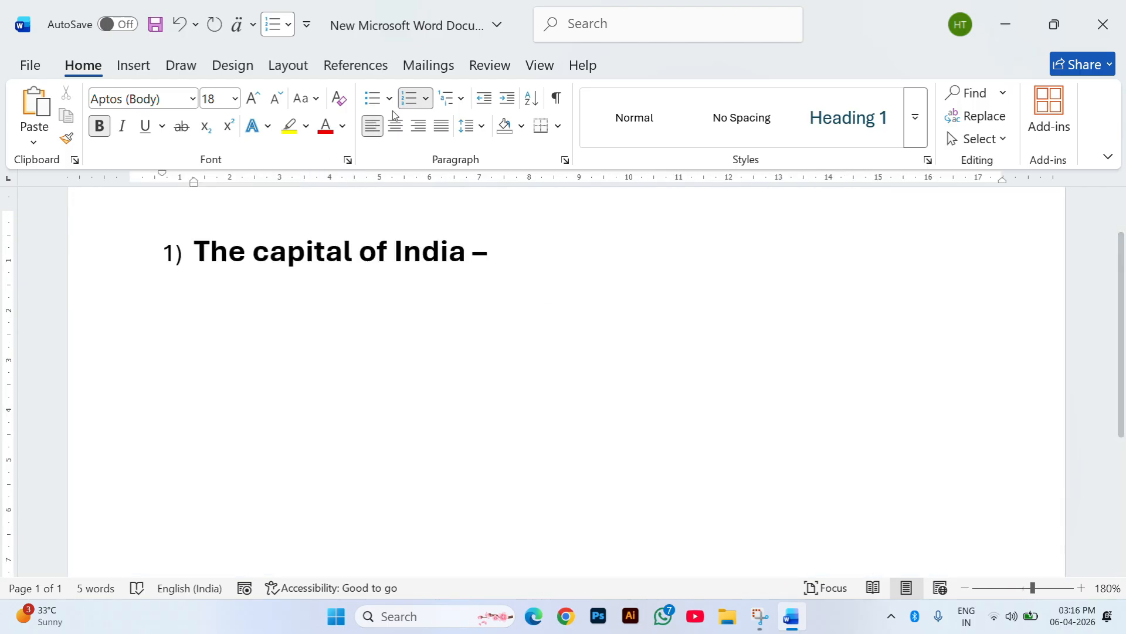
{"action": "left_click", "coordinate": [426, 98]}
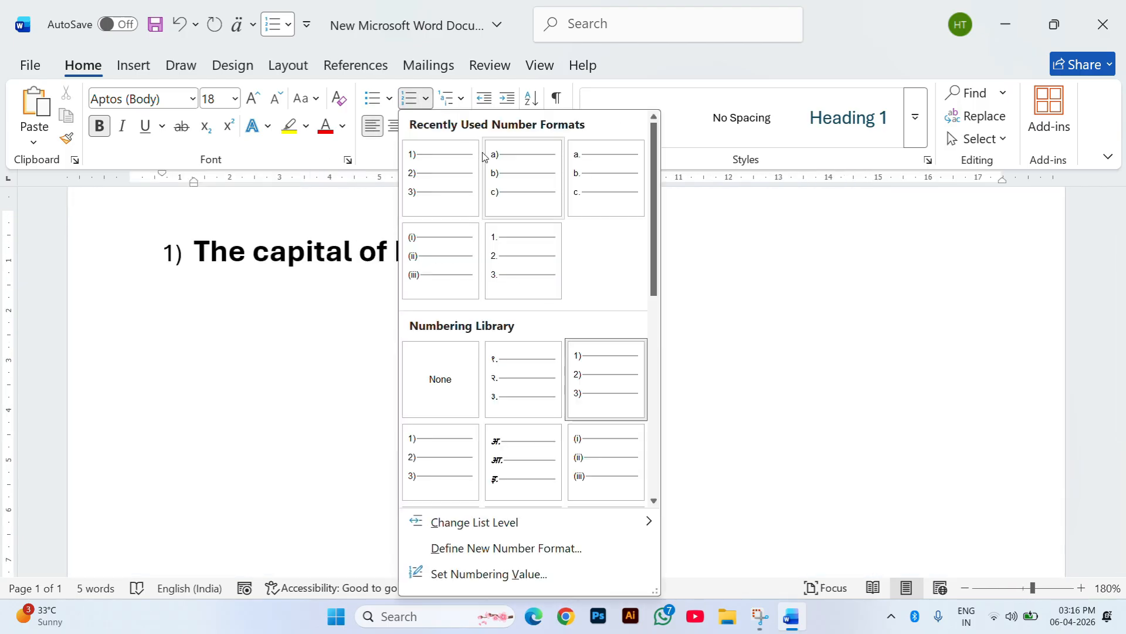
{"action": "left_click", "coordinate": [271, 314]}
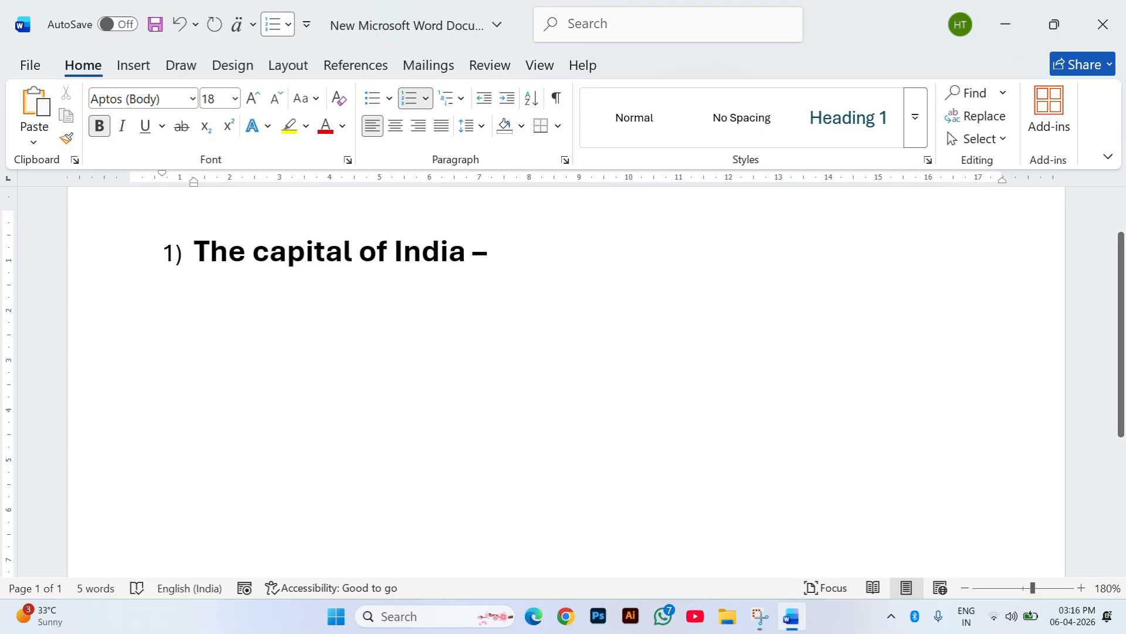
{"action": "key", "text": "Return"}
{"action": "key", "text": "Tab"}
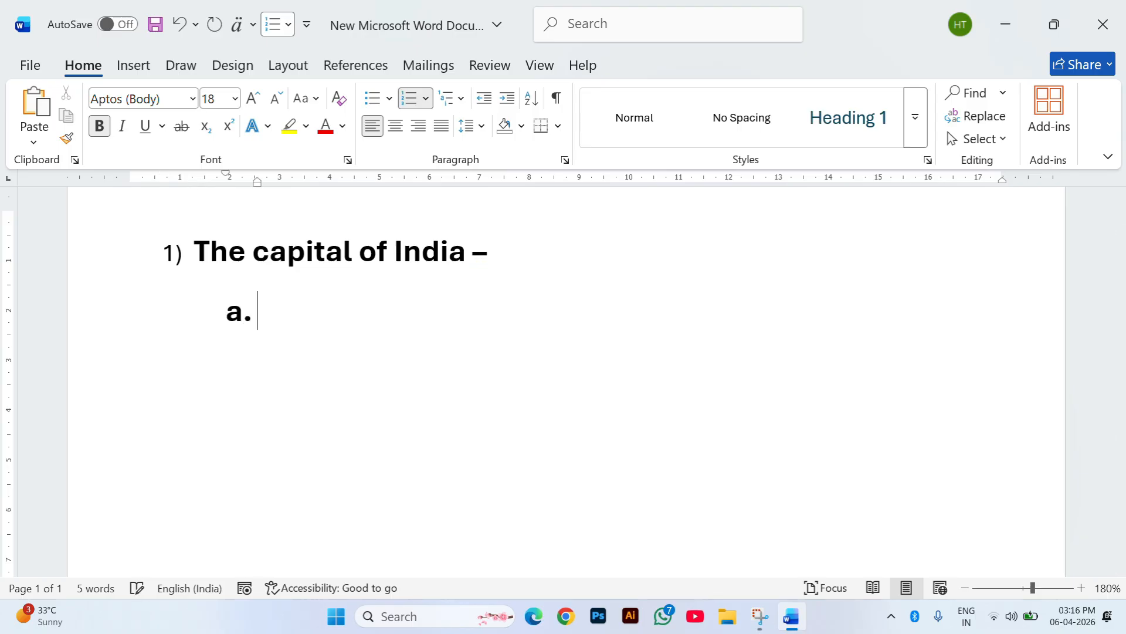
{"action": "left_click", "coordinate": [426, 99]}
{"action": "scroll", "coordinate": [505, 194], "scroll_direction": "up", "scroll_amount": 4}
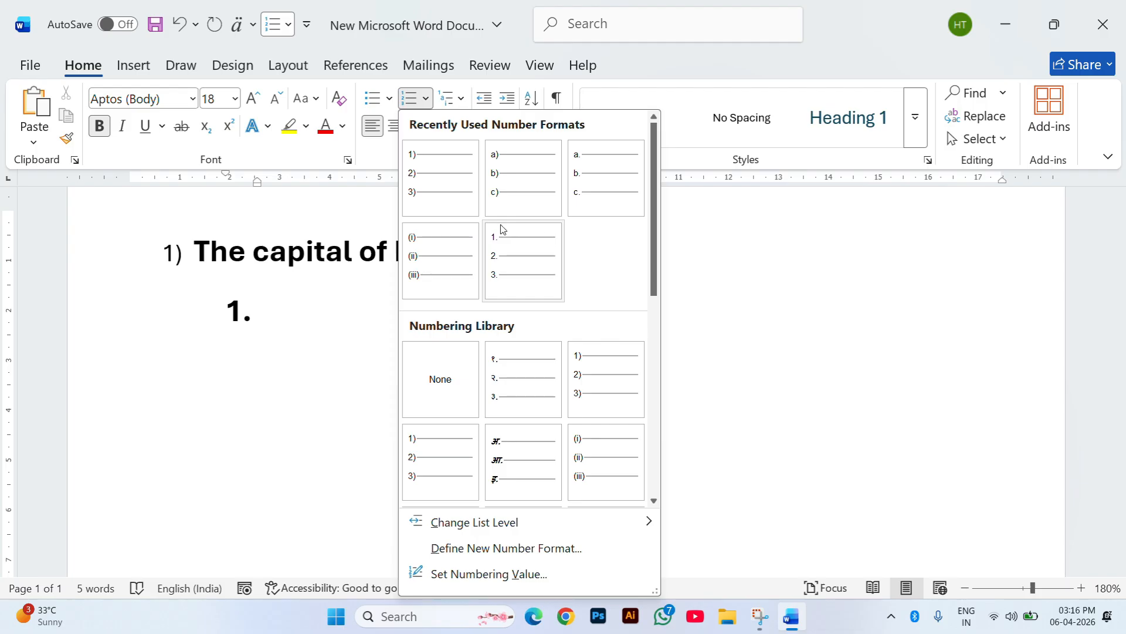
{"action": "left_click", "coordinate": [510, 181]}
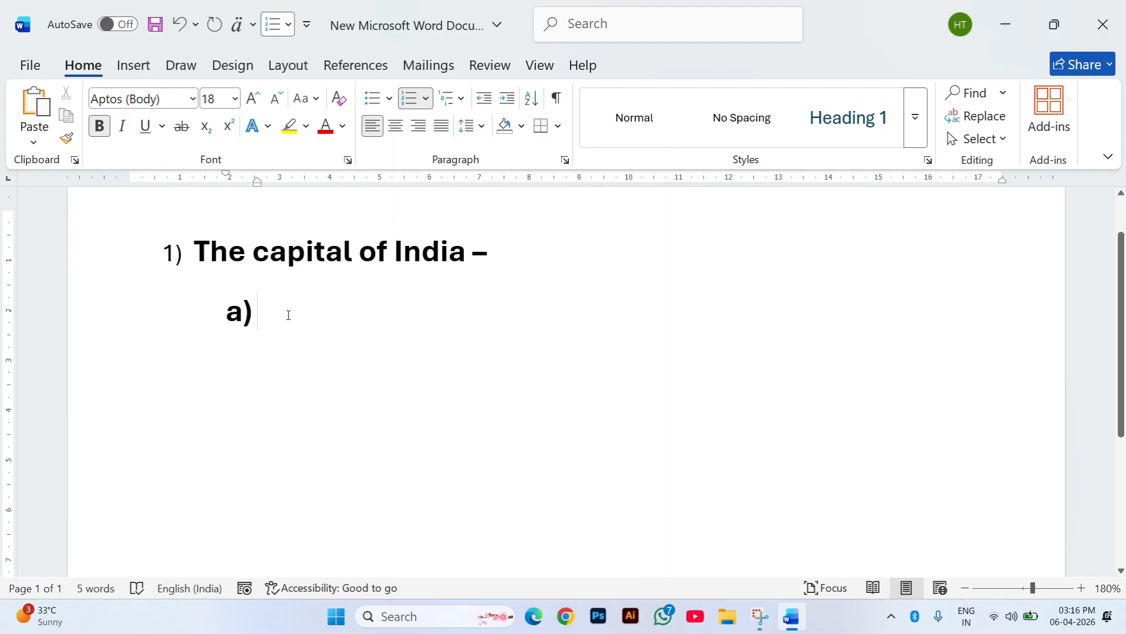
{"action": "type", "text": "Delhi"}
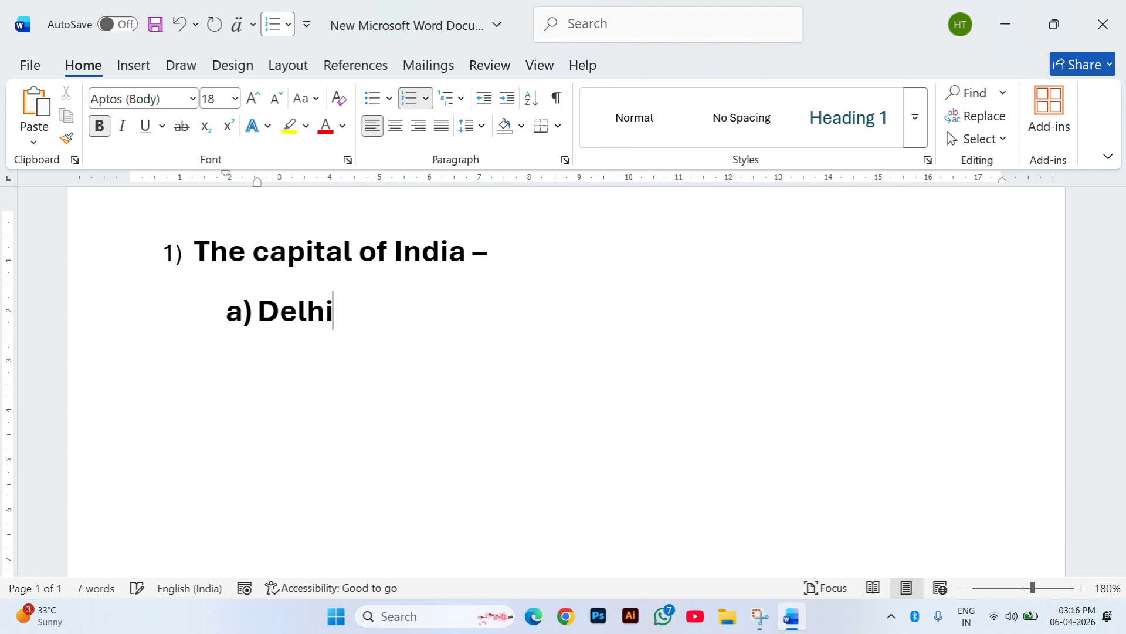
Add "Jaipur", "Kolkata" and "Rameshwaram" as answer options b) to d) below "Delhi".
{"action": "key", "text": "Return"}
{"action": "type", "text": "Jaipur"}
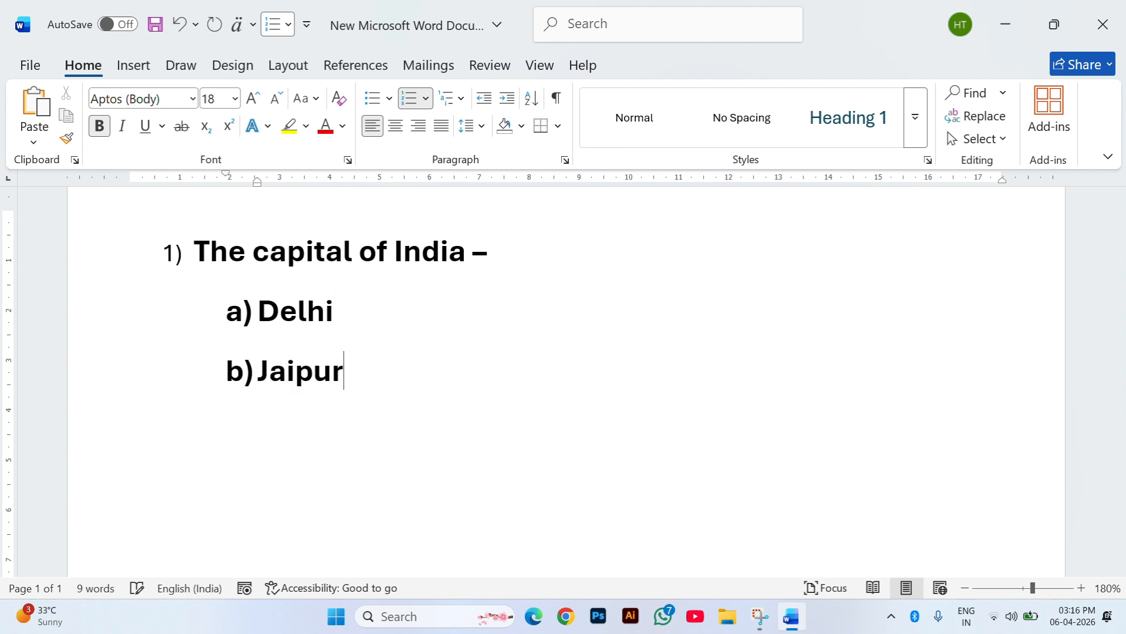
{"action": "key", "text": "Return"}
{"action": "type", "text": "Kolkata"}
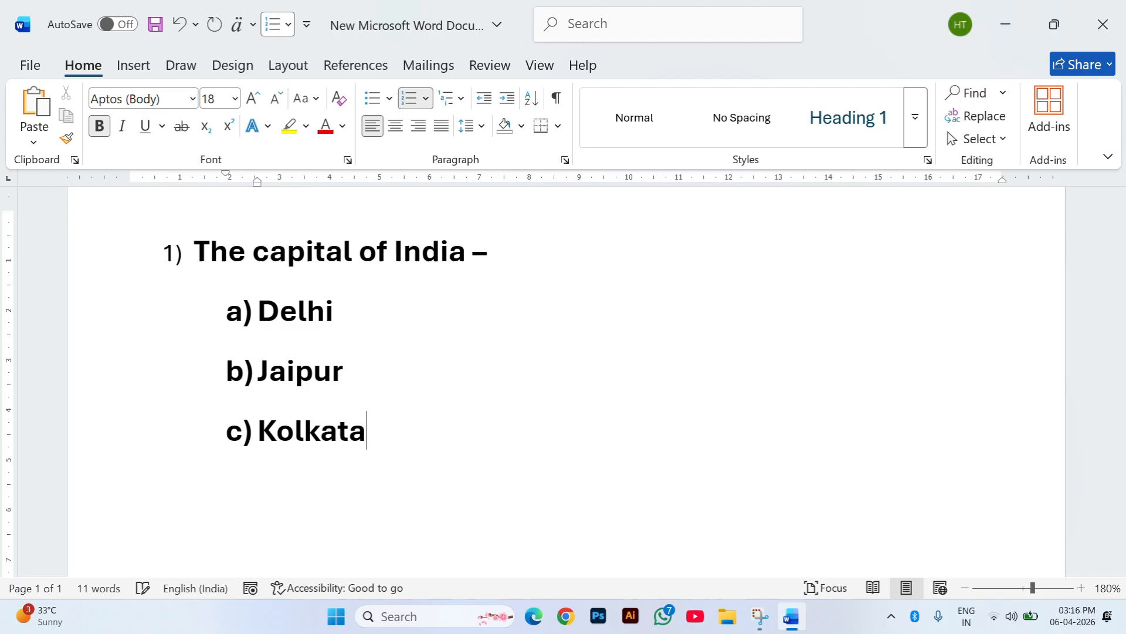
{"action": "key", "text": "Return"}
{"action": "type", "text": "Ram"}
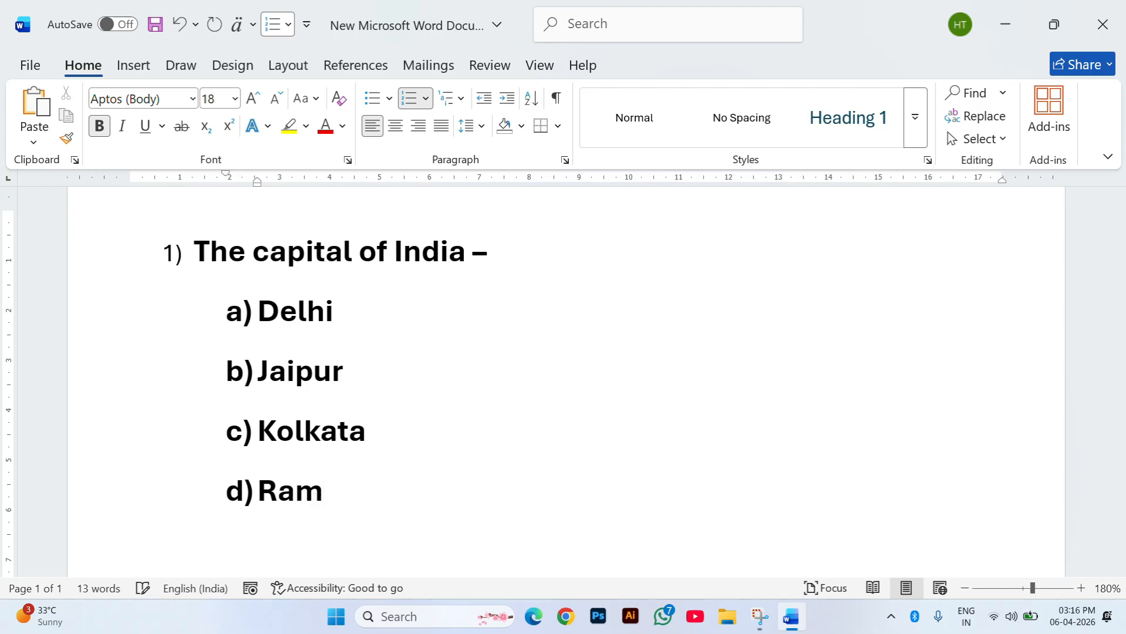
{"action": "type", "text": "eshwaram"}
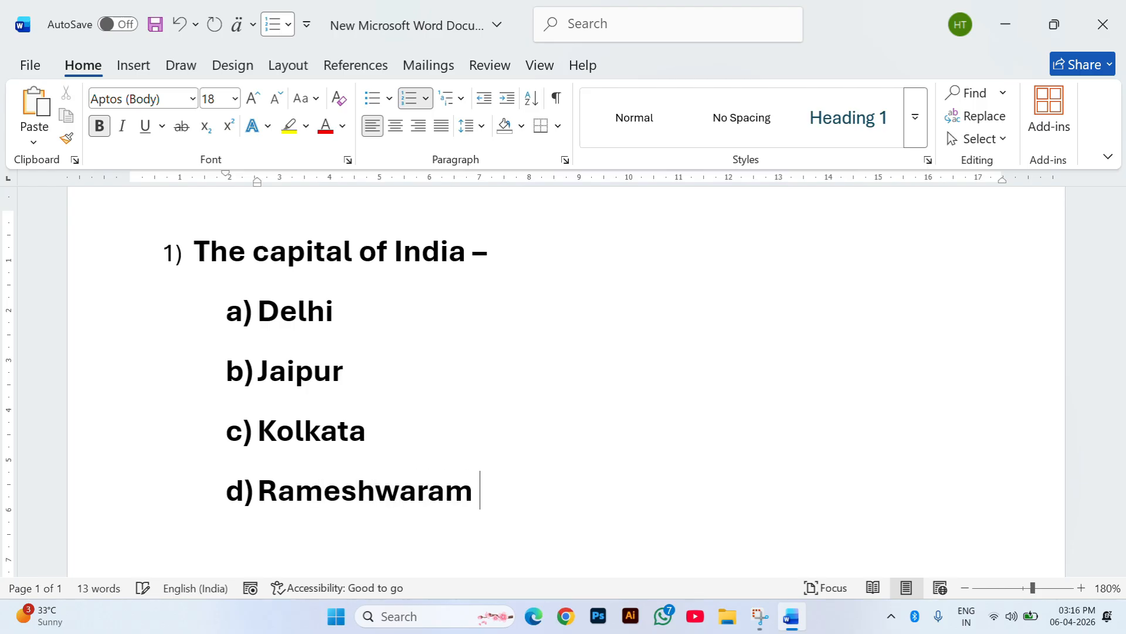
Add an empty pair of answer brackets "( )" at the far end of the "Rameshwaram" option line.
{"action": "key", "text": "Return"}
{"action": "key", "text": "BackSpace"}
{"action": "key", "text": "BackSpace"}
{"action": "key", "text": "BackSpace"}
{"action": "type", "text": "()"}
{"action": "key", "text": "Left"}
{"action": "type", "text": "c"}
{"action": "key", "text": "Right"}
{"action": "key", "text": "Left"}
{"action": "key", "text": "BackSpace"}
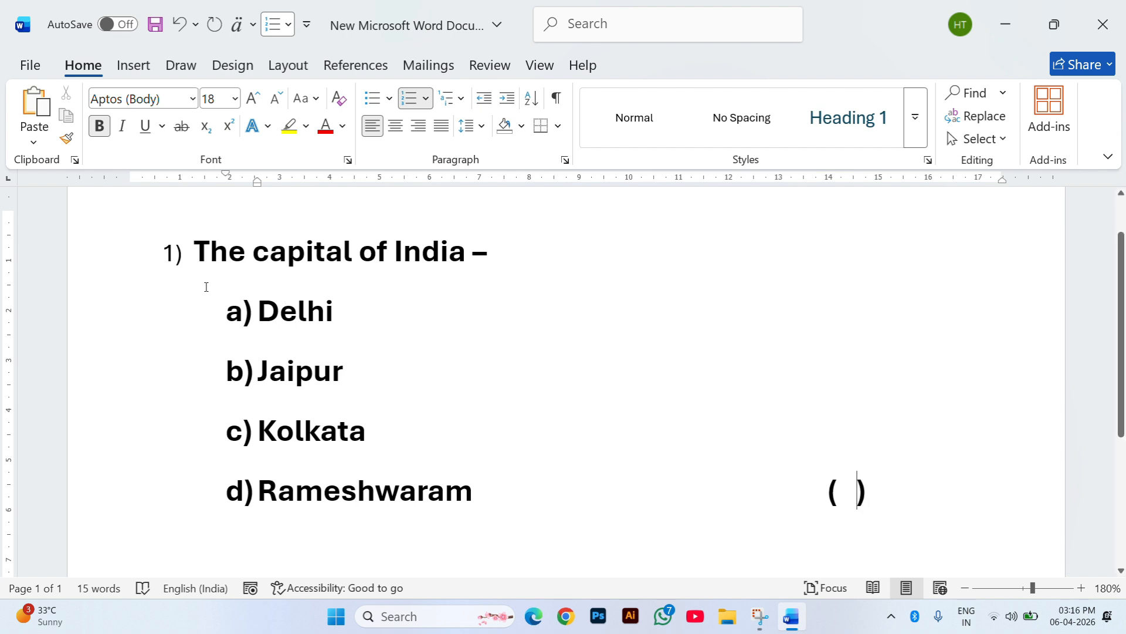
{"action": "scroll", "coordinate": [275, 334], "scroll_direction": "down", "scroll_amount": 4, "text": "ctrl"}
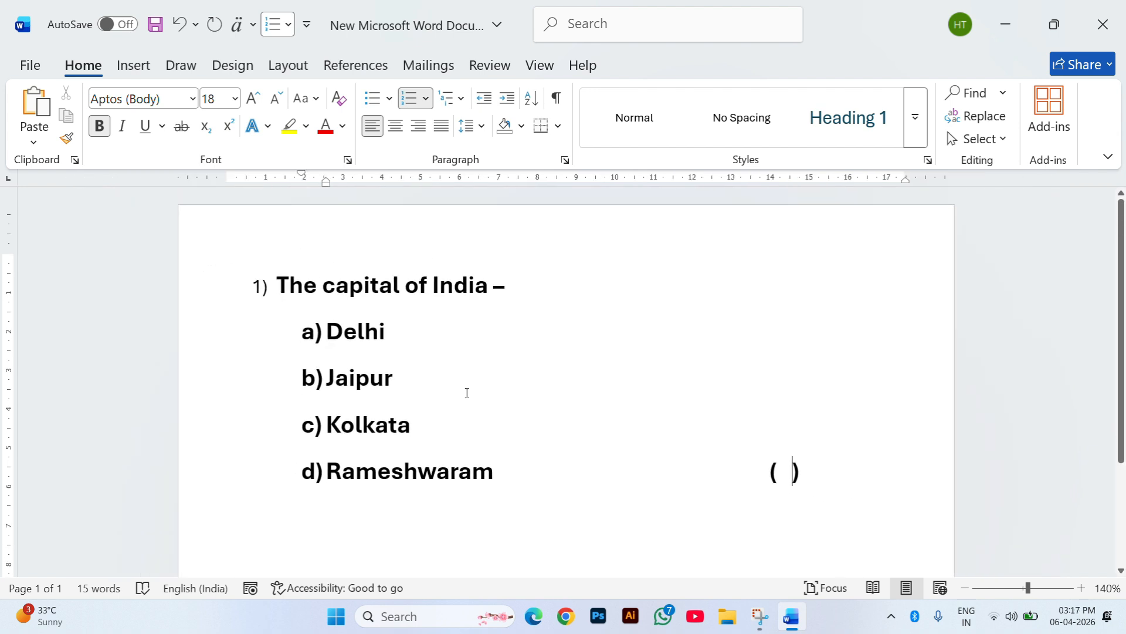
Add a second first-level question below the options, with the text "National Flag of India".
{"action": "key", "text": "Return"}
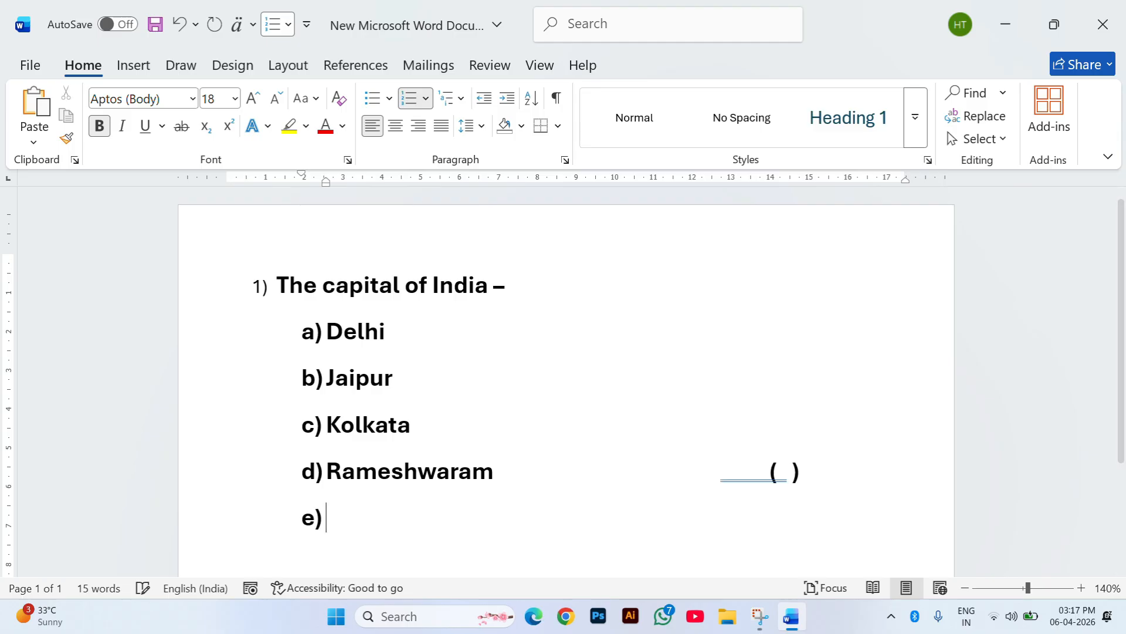
{"action": "key", "text": "shift+Tab"}
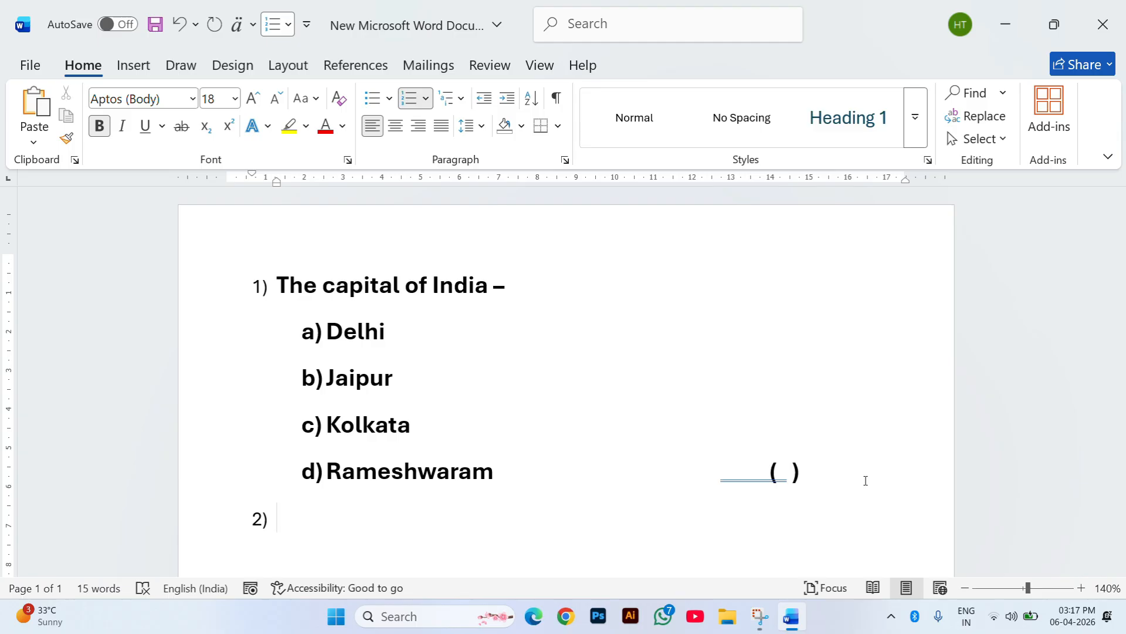
{"action": "type", "text": "Nation"}
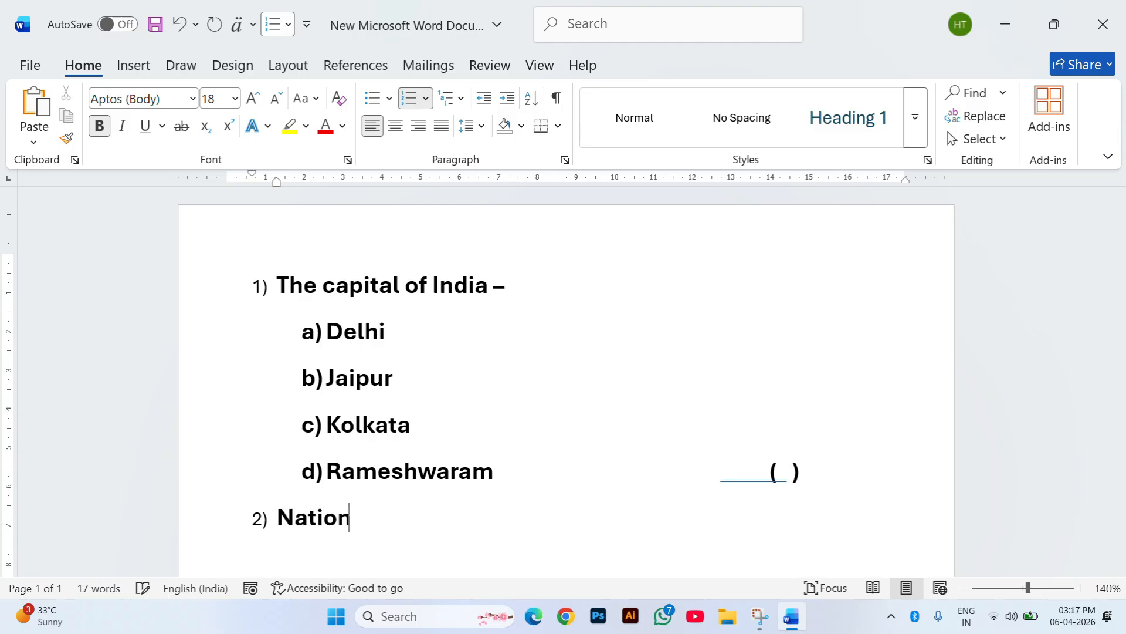
{"action": "type", "text": "al Fla"}
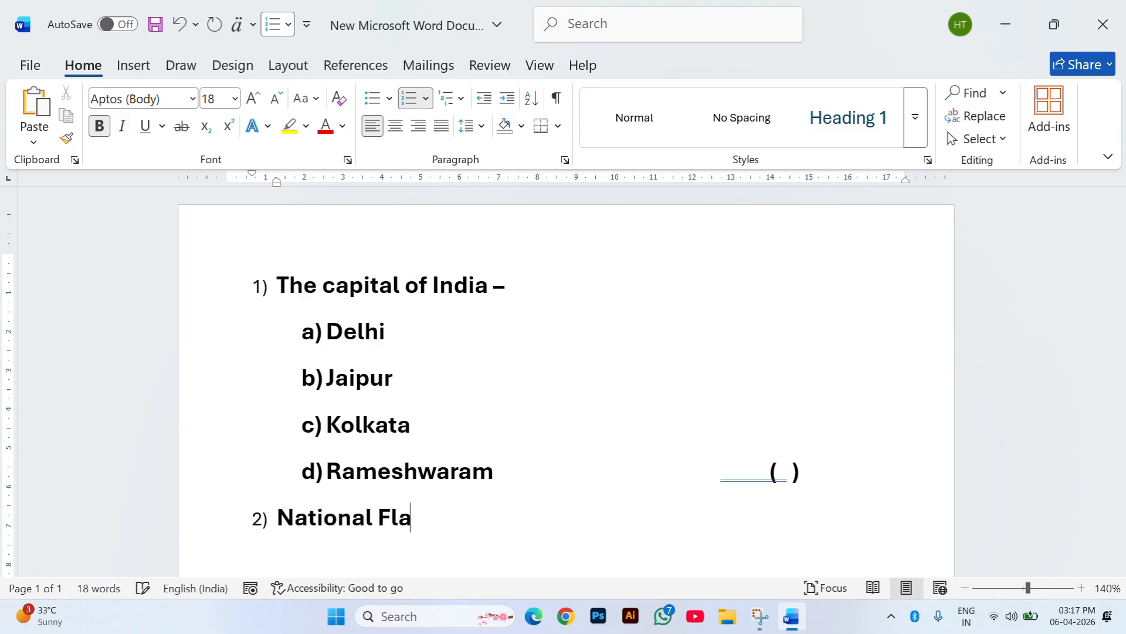
{"action": "type", "text": "g Of=="}
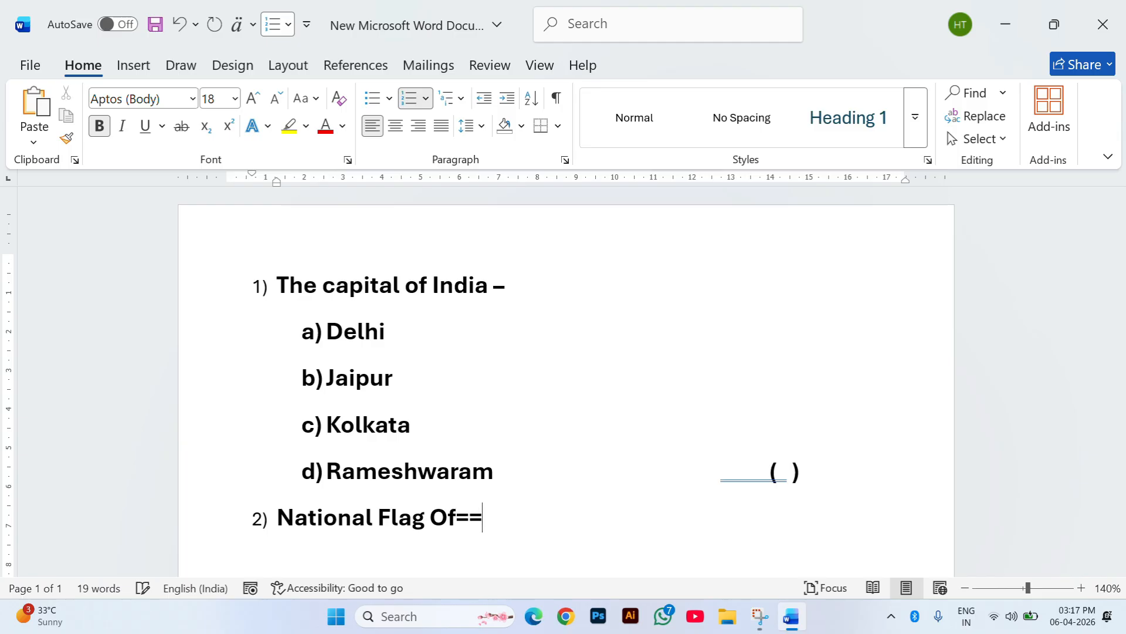
{"action": "key", "text": "BackSpace"}
{"action": "key", "text": "BackSpace"}
{"action": "key", "text": "BackSpace"}
{"action": "key", "text": "BackSpace"}
{"action": "type", "text": "of u"}
{"action": "key", "text": "BackSpace"}
{"action": "type", "text": "India"}
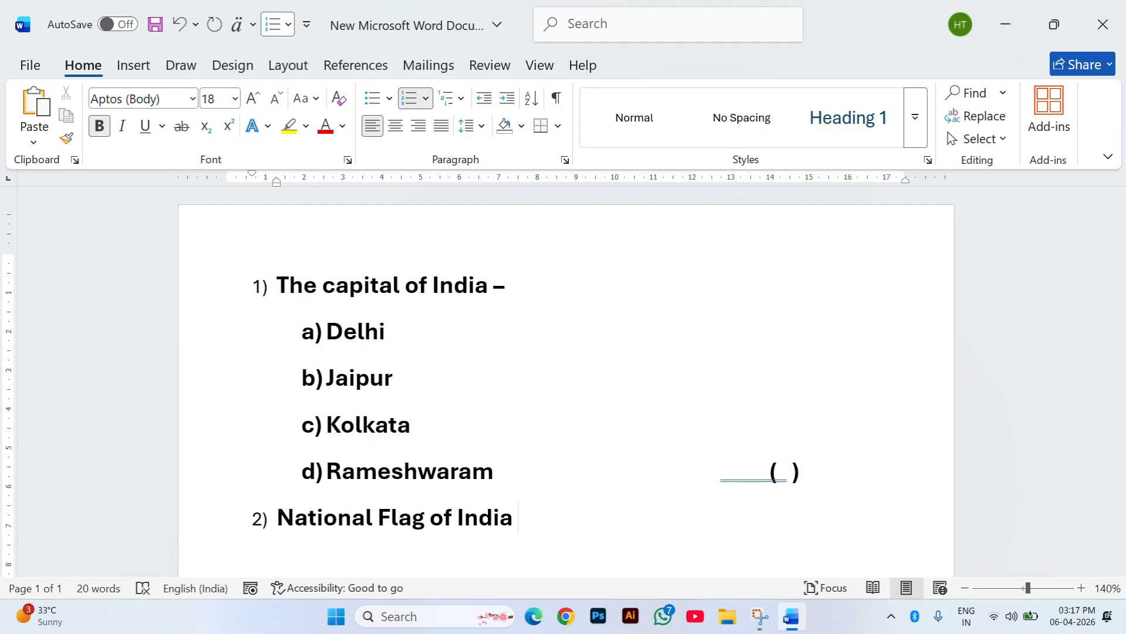
Add four empty second-level options a) to d) below question 2 and end the list after them.
{"action": "key", "text": "Return"}
{"action": "key", "text": "Tab"}
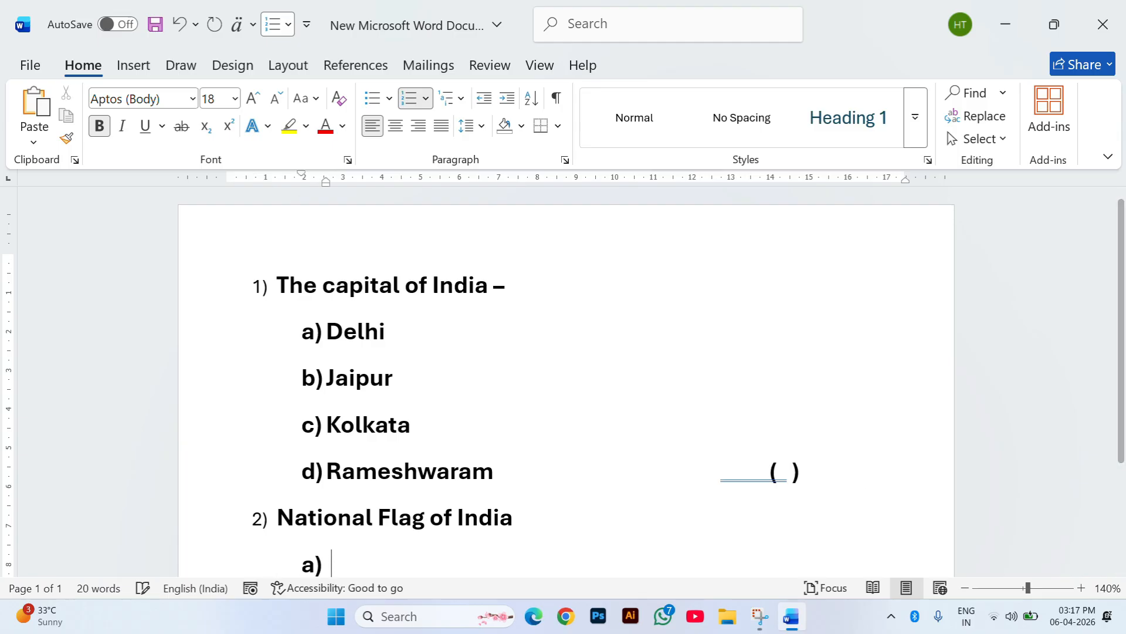
{"action": "key", "text": "Return"}
{"action": "key", "text": "Return"}
{"action": "key", "text": "Return"}
{"action": "key", "text": "Return"}
{"action": "key", "text": "Return"}
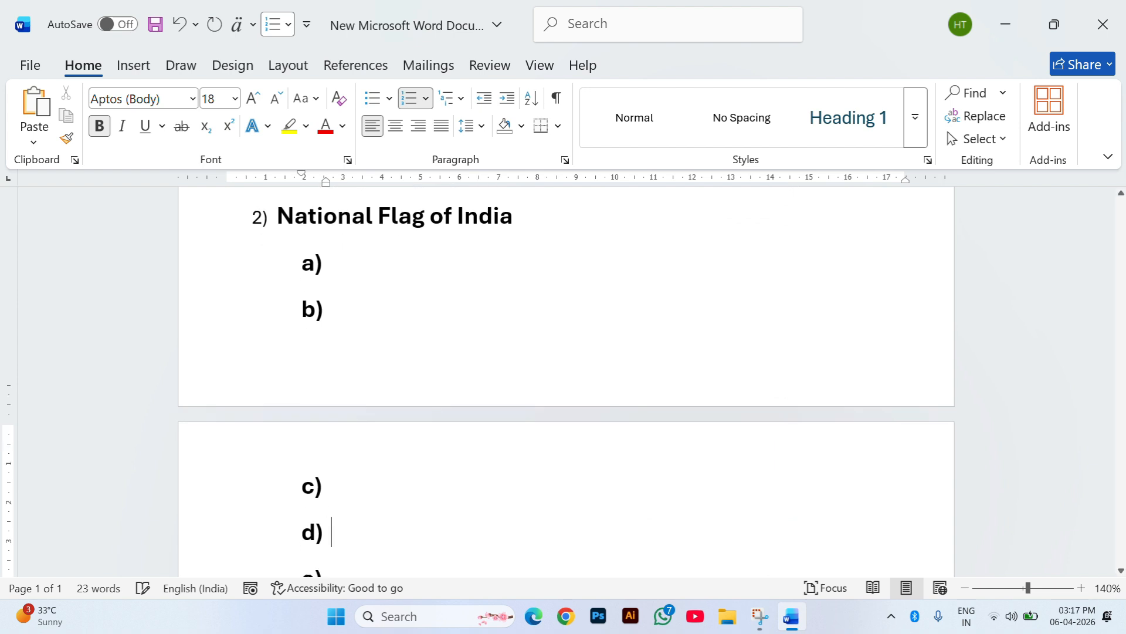
{"action": "key", "text": "BackSpace"}
{"action": "key", "text": "BackSpace"}
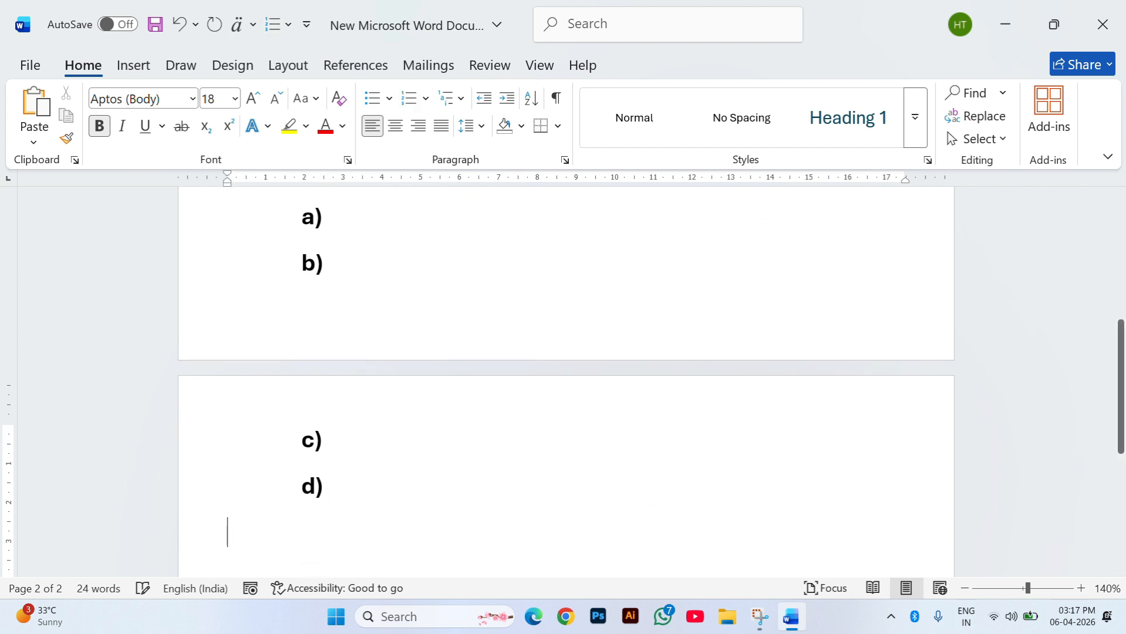
{"action": "scroll", "coordinate": [1047, 196], "scroll_direction": "up", "scroll_amount": 2}
{"action": "scroll", "coordinate": [724, 258], "scroll_direction": "up", "scroll_amount": 3}
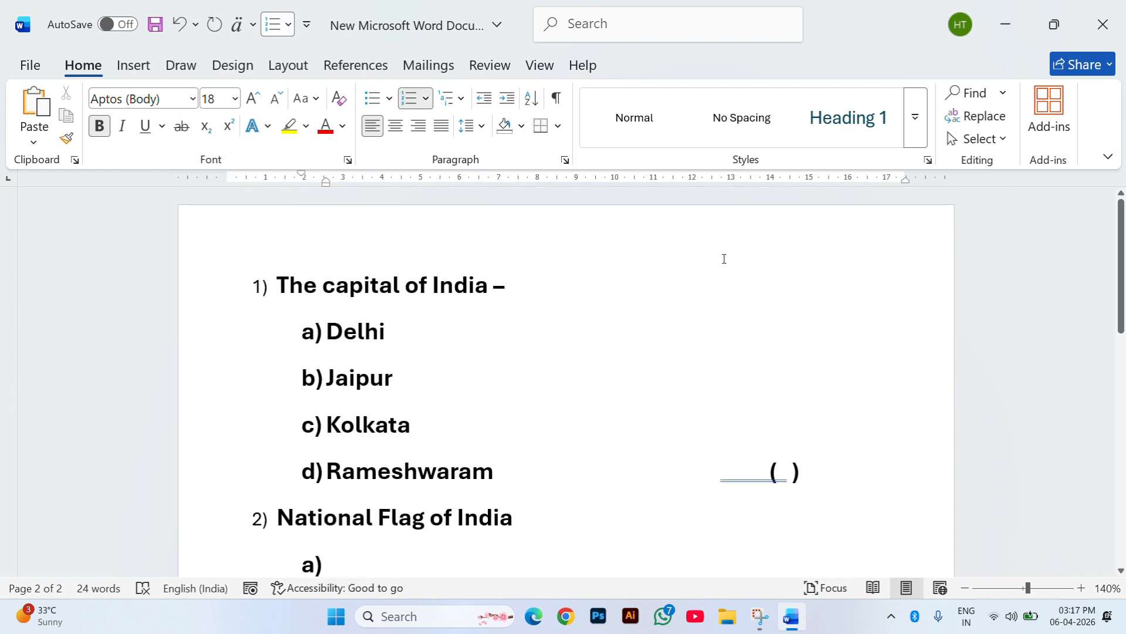
Reduce the font size of the entire document text to 14.
{"action": "key", "text": "ctrl+a"}
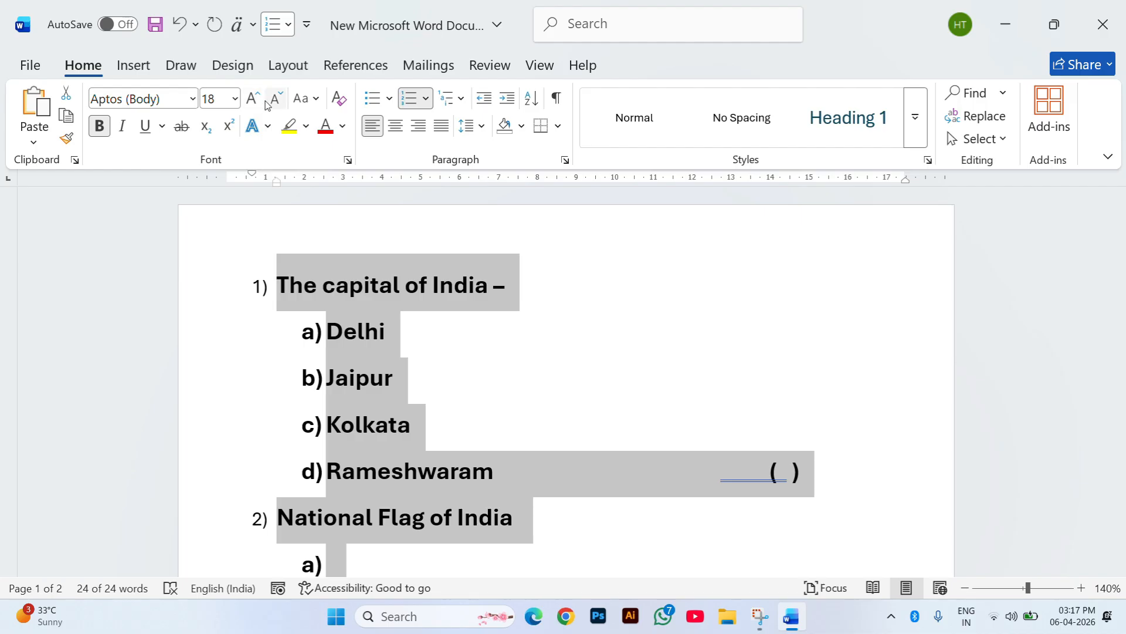
{"action": "left_click", "coordinate": [274, 100]}
{"action": "left_click", "coordinate": [275, 100]}
{"action": "scroll", "coordinate": [521, 264], "scroll_direction": "down", "scroll_amount": 3}
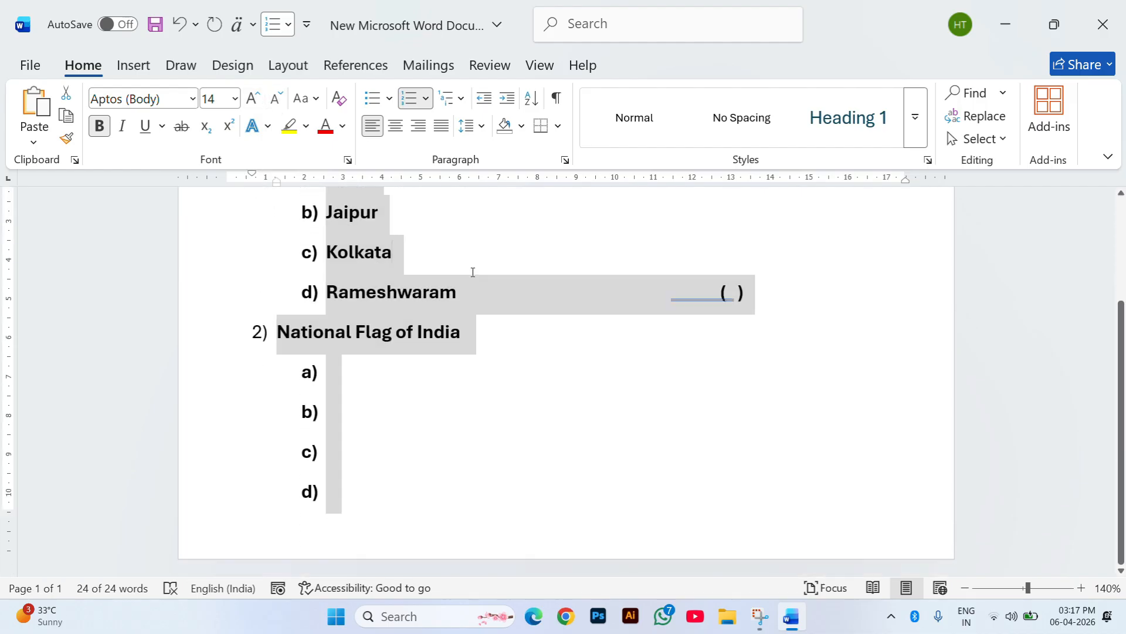
{"action": "left_click", "coordinate": [470, 269]}
{"action": "scroll", "coordinate": [430, 389], "scroll_direction": "down", "scroll_amount": 3, "text": "ctrl"}
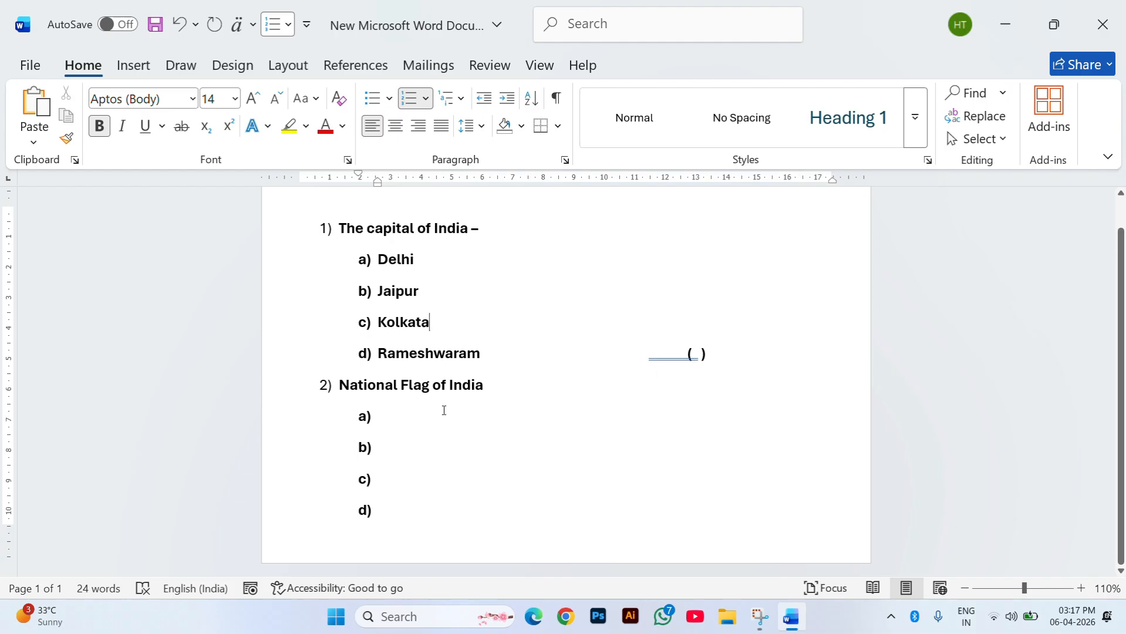
{"action": "scroll", "coordinate": [445, 413], "scroll_direction": "up", "scroll_amount": 2}
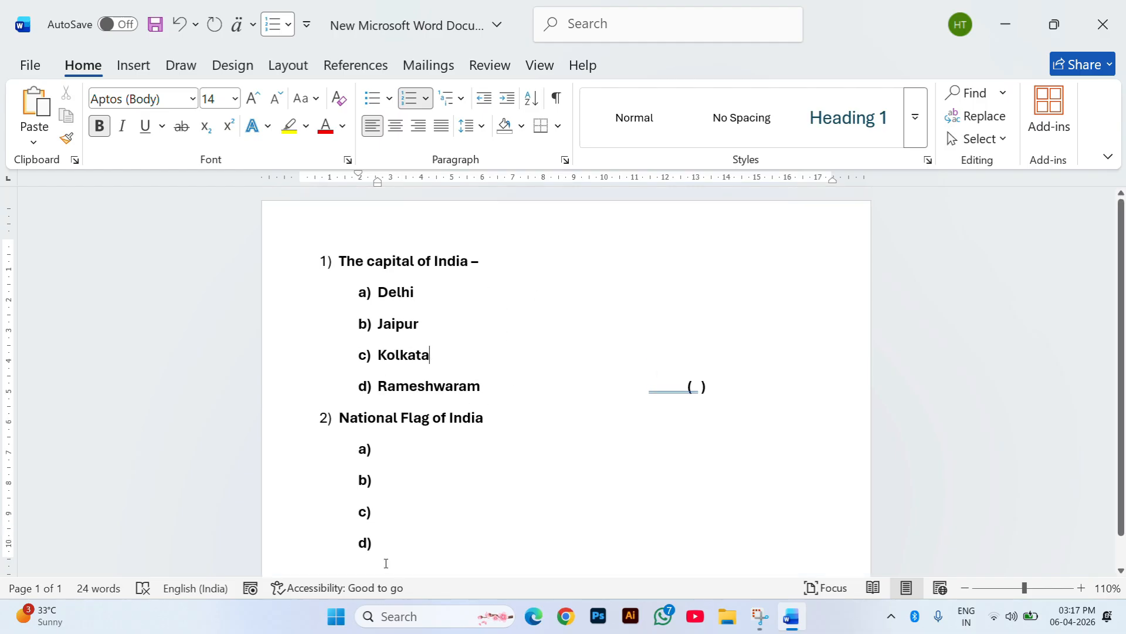
{"action": "left_click_drag", "start_coordinate": [385, 543], "coordinate": [354, 287]}
{"action": "left_click", "coordinate": [638, 505]}
{"action": "left_click", "coordinate": [425, 98]}
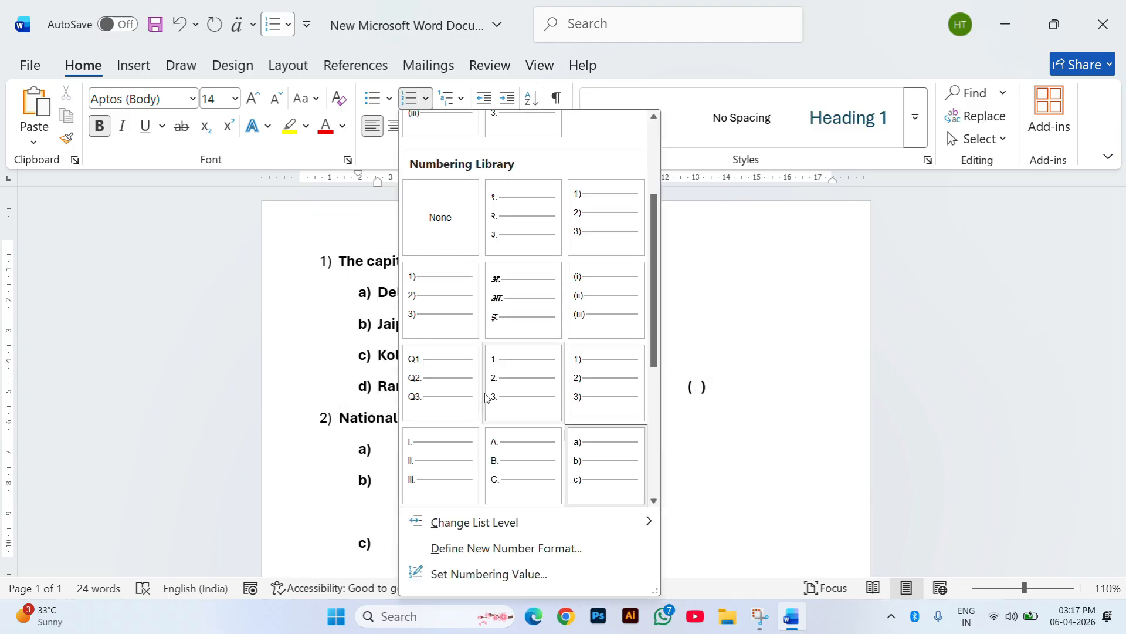
{"action": "left_click", "coordinate": [727, 430]}
{"action": "scroll", "coordinate": [444, 475], "scroll_direction": "down", "scroll_amount": 1}
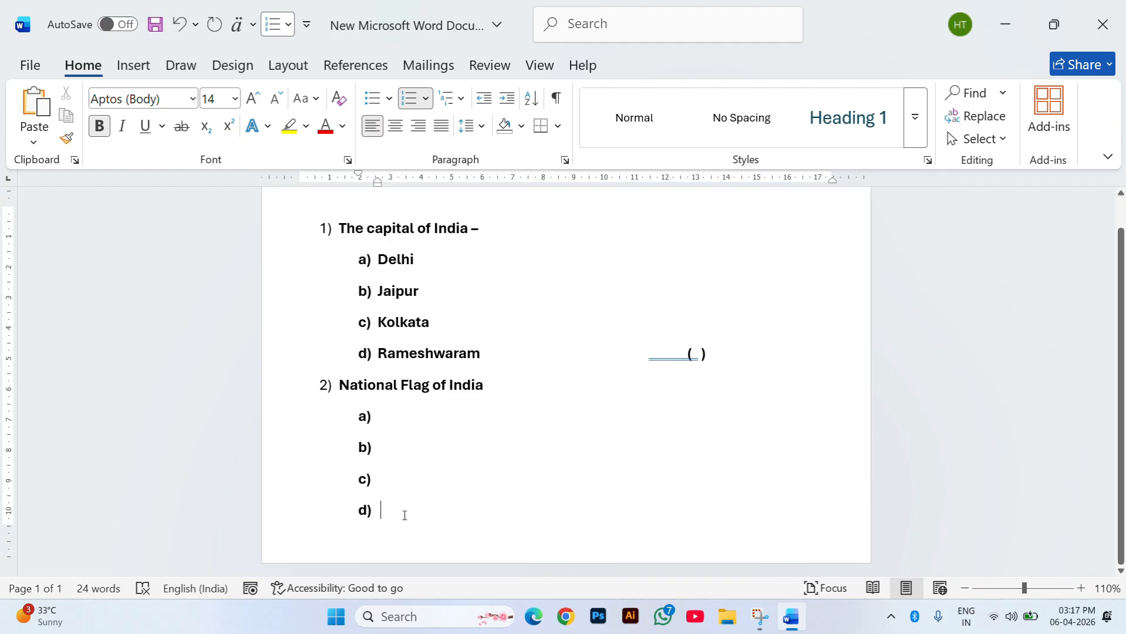
Delete both questions with their answer options and remove the leftover list numbering from the empty page.
{"action": "left_click_drag", "start_coordinate": [405, 515], "coordinate": [331, 229]}
{"action": "key", "text": "BackSpace"}
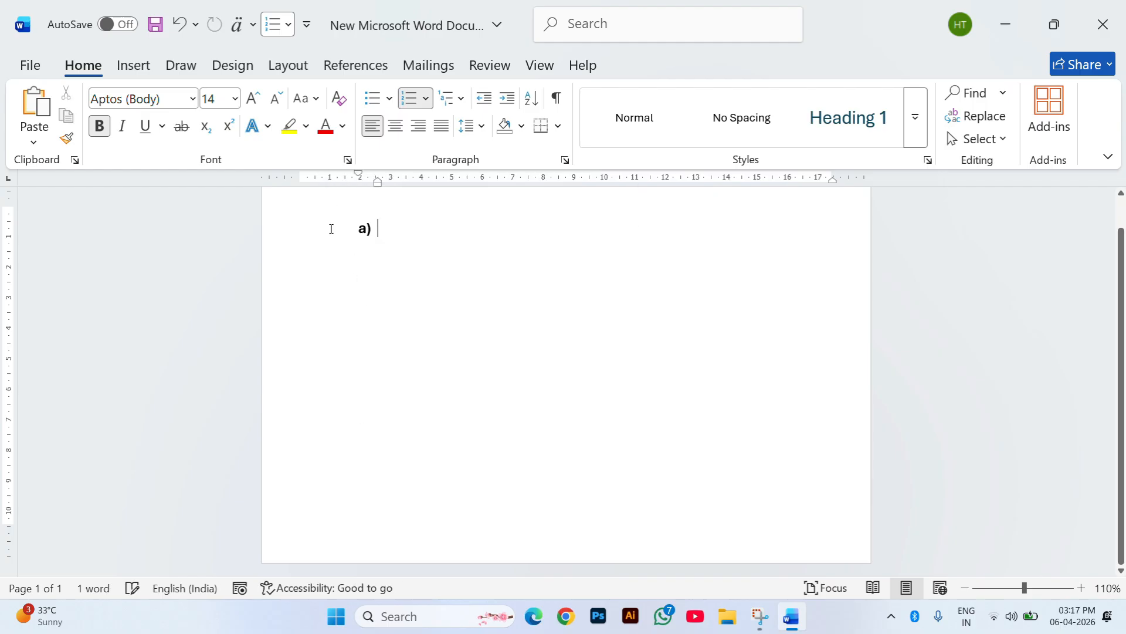
{"action": "key", "text": "BackSpace"}
{"action": "key", "text": "BackSpace"}
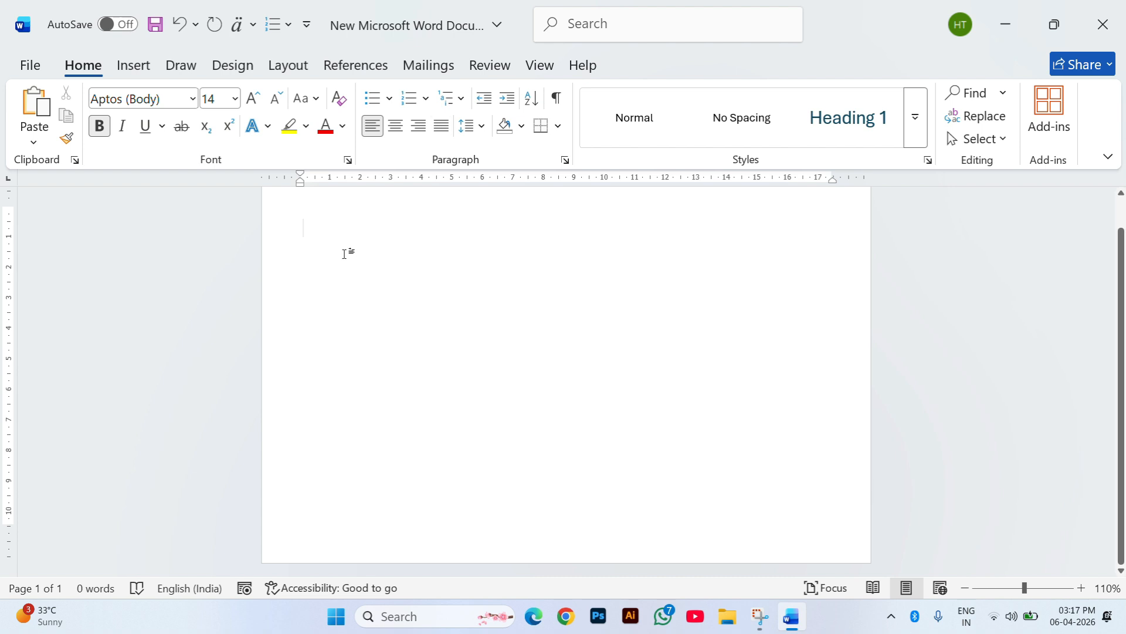
{"action": "scroll", "coordinate": [384, 299], "scroll_direction": "up", "scroll_amount": 1}
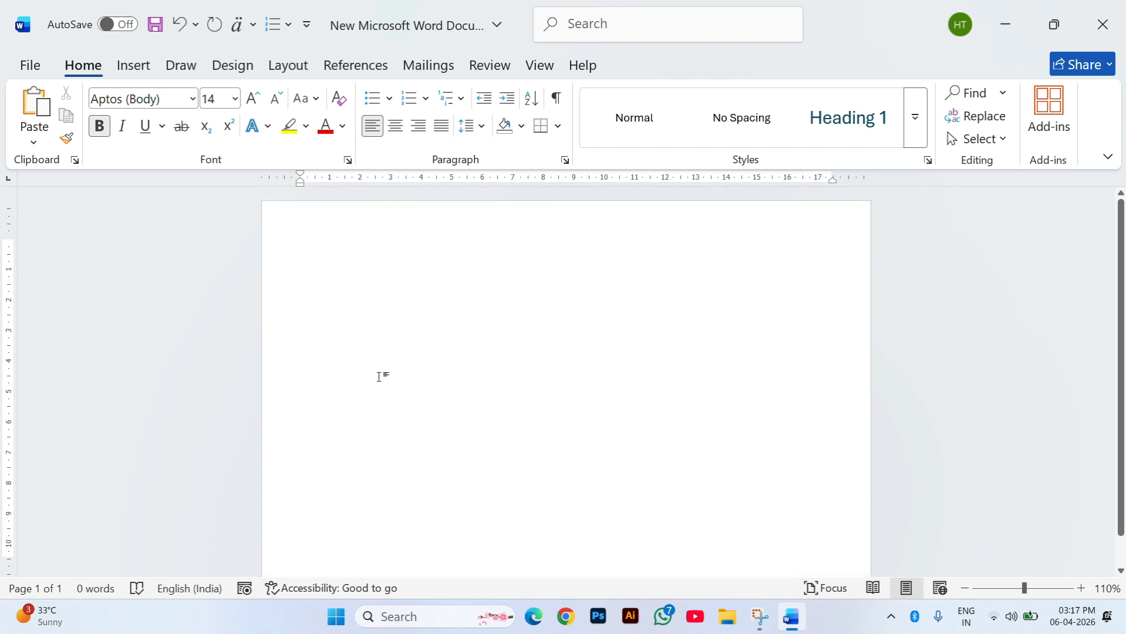
Start an automatic numbered list with "1." and enter 12, 232, 45641, 455 and 154 as its items.
{"action": "type", "text": "1"}
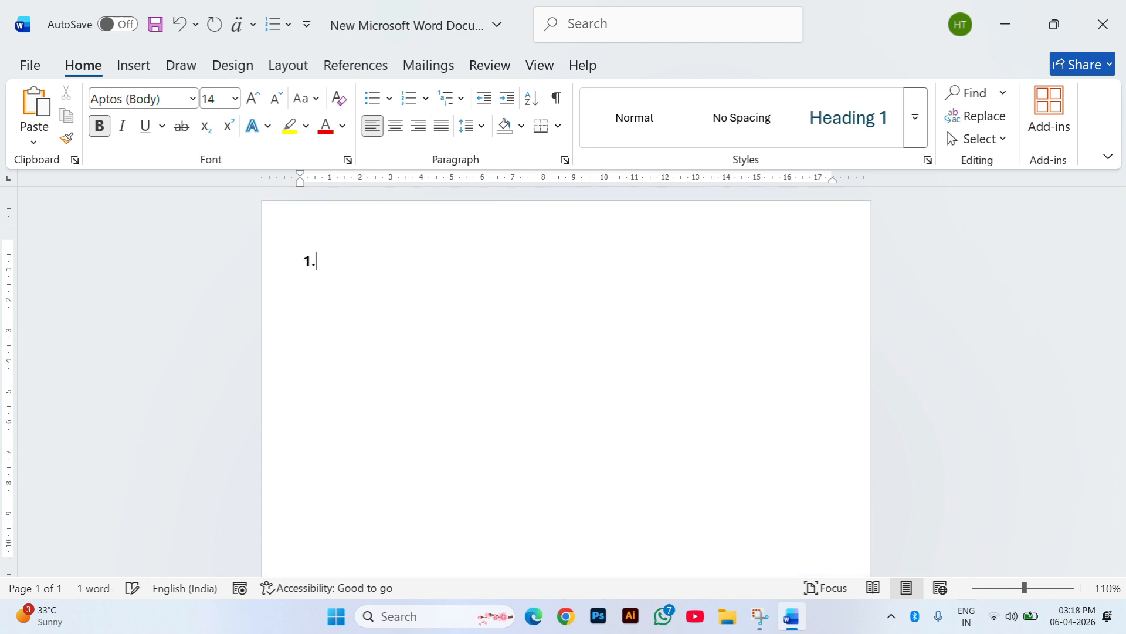
{"action": "type", "text": "."}
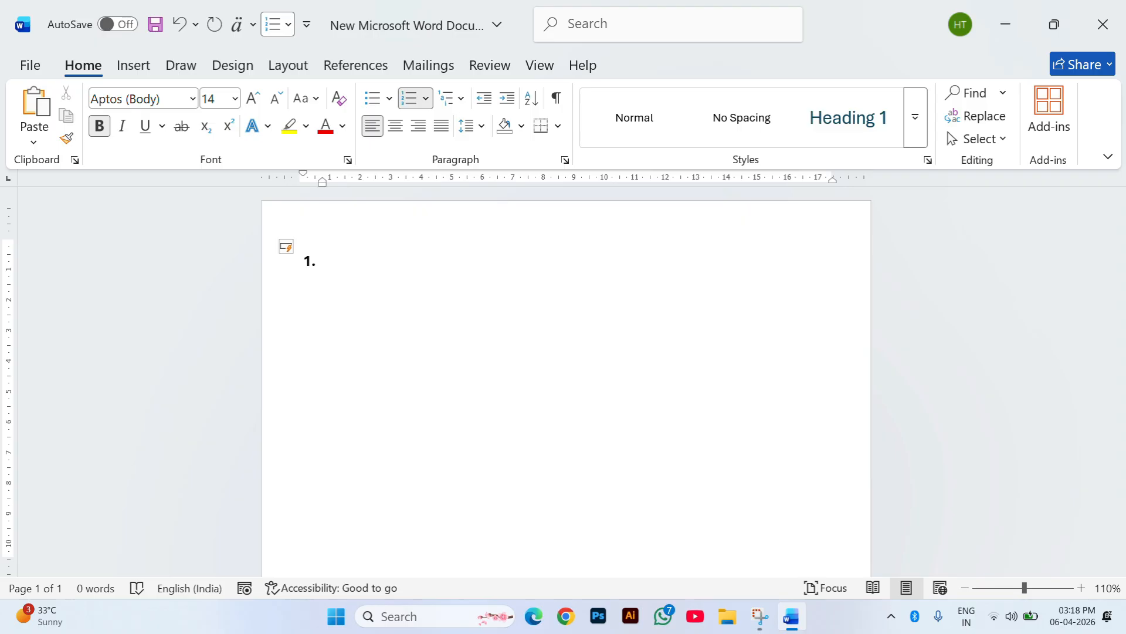
{"action": "type", "text": "12"}
{"action": "key", "text": "Return"}
{"action": "type", "text": "232"}
{"action": "key", "text": "Return"}
{"action": "type", "text": "45641"}
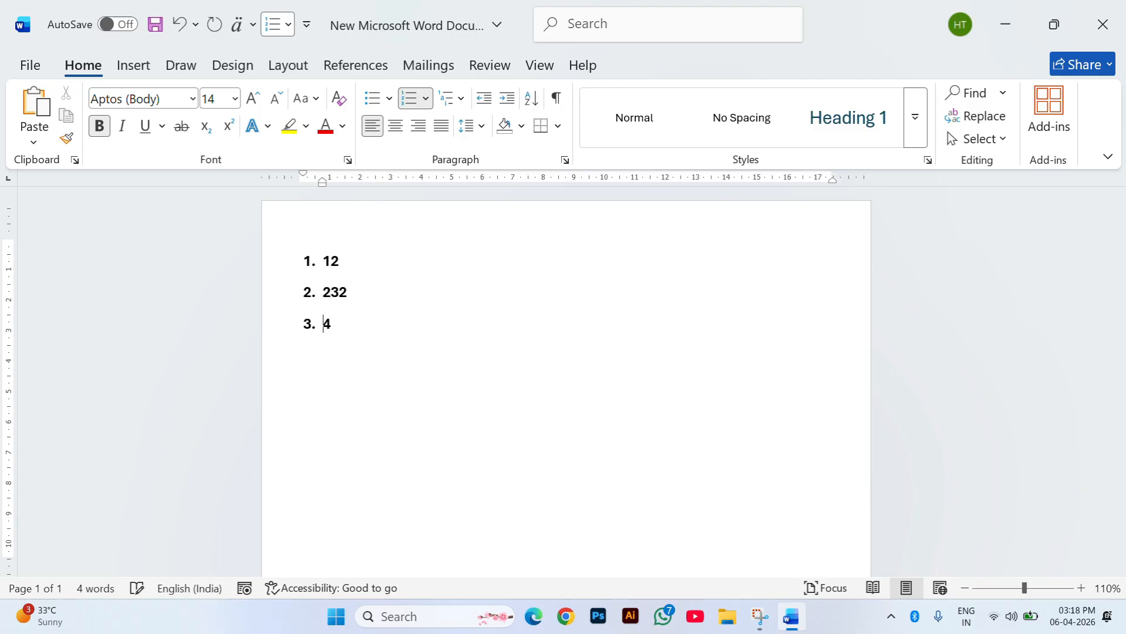
{"action": "key", "text": "Return"}
{"action": "type", "text": "455"}
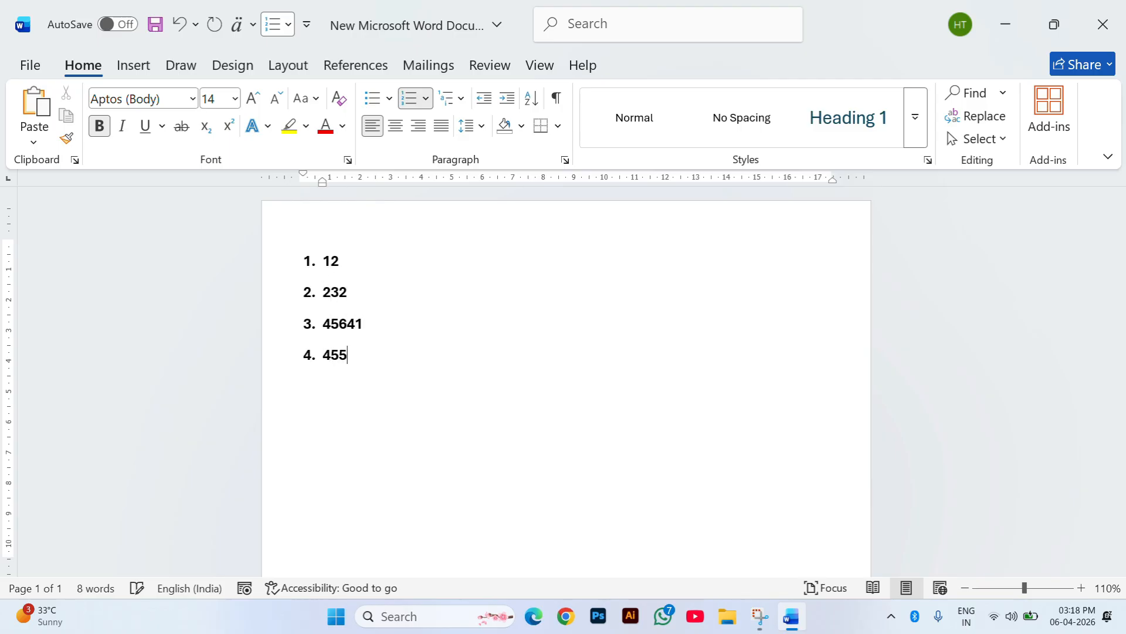
{"action": "type", "text": " 154"}
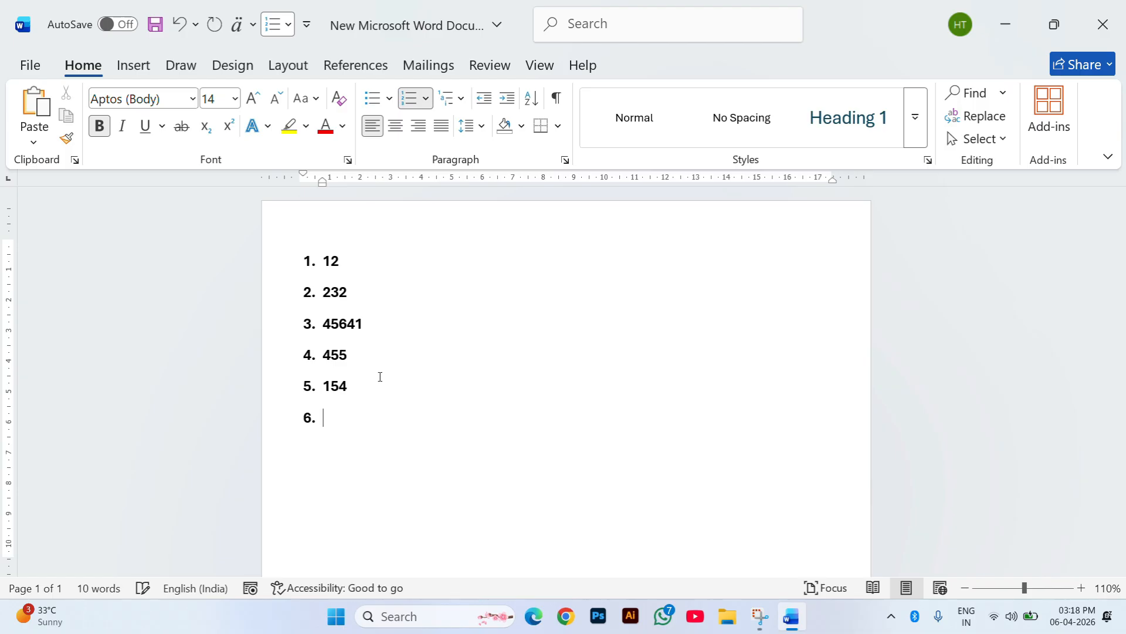
Delete the whole numbered list, including its remaining number and indent.
{"action": "key", "text": "ctrl+a"}
{"action": "key", "text": "BackSpace"}
{"action": "key", "text": "BackSpace"}
{"action": "key", "text": "BackSpace"}
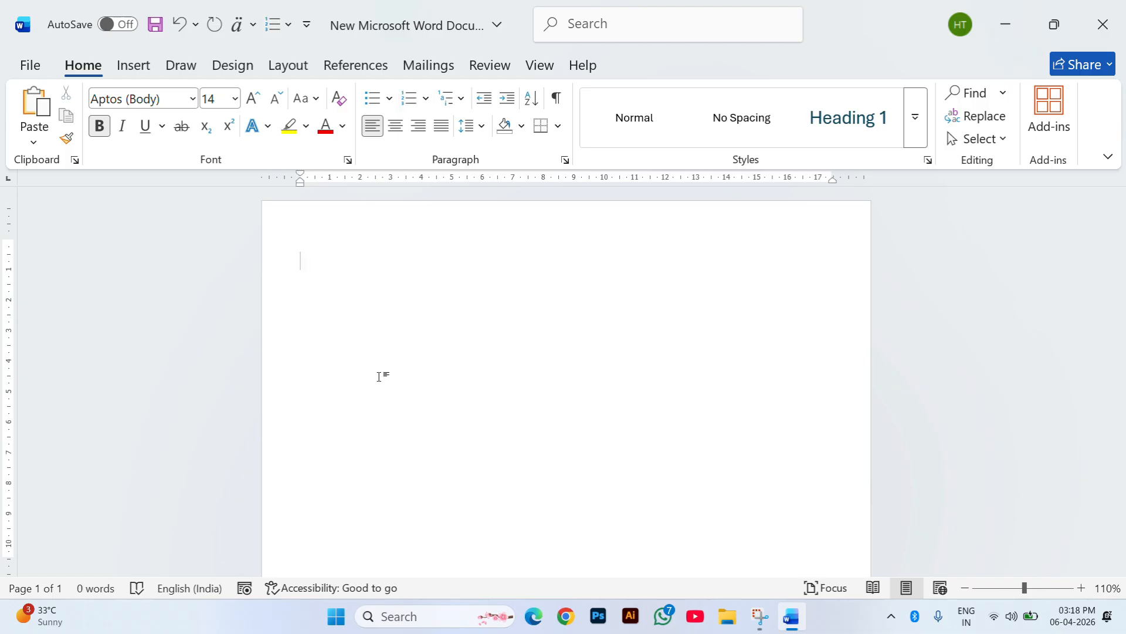
Start an automatic lettered list with "a." and enter "gg" and "ggg" as its first two items.
{"action": "type", "text": "a. "}
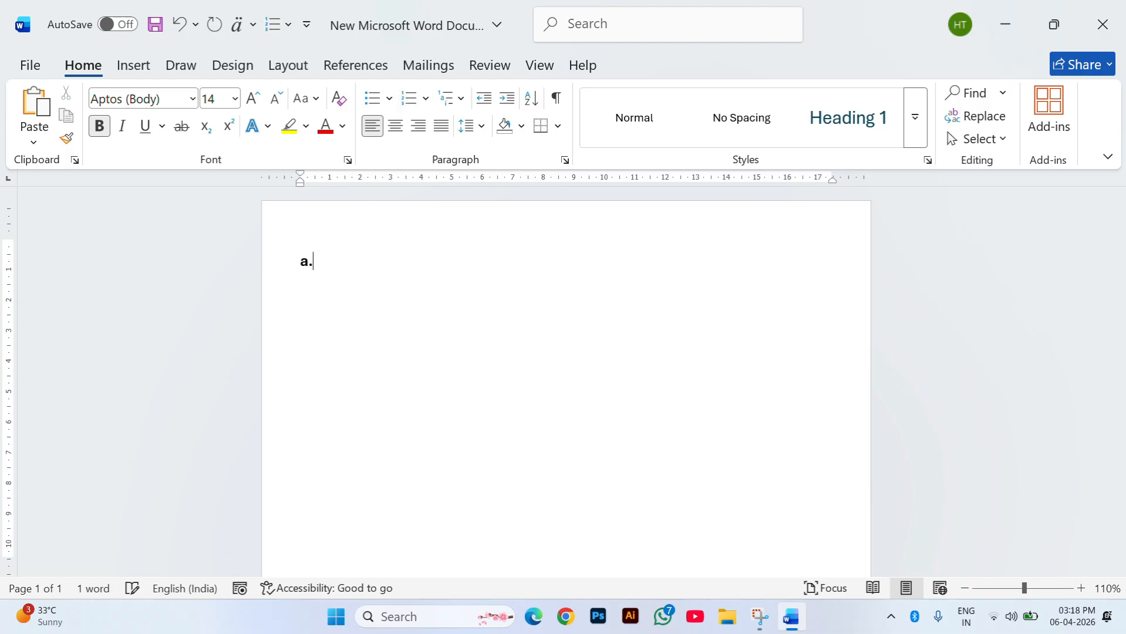
{"action": "type", "text": "gg"}
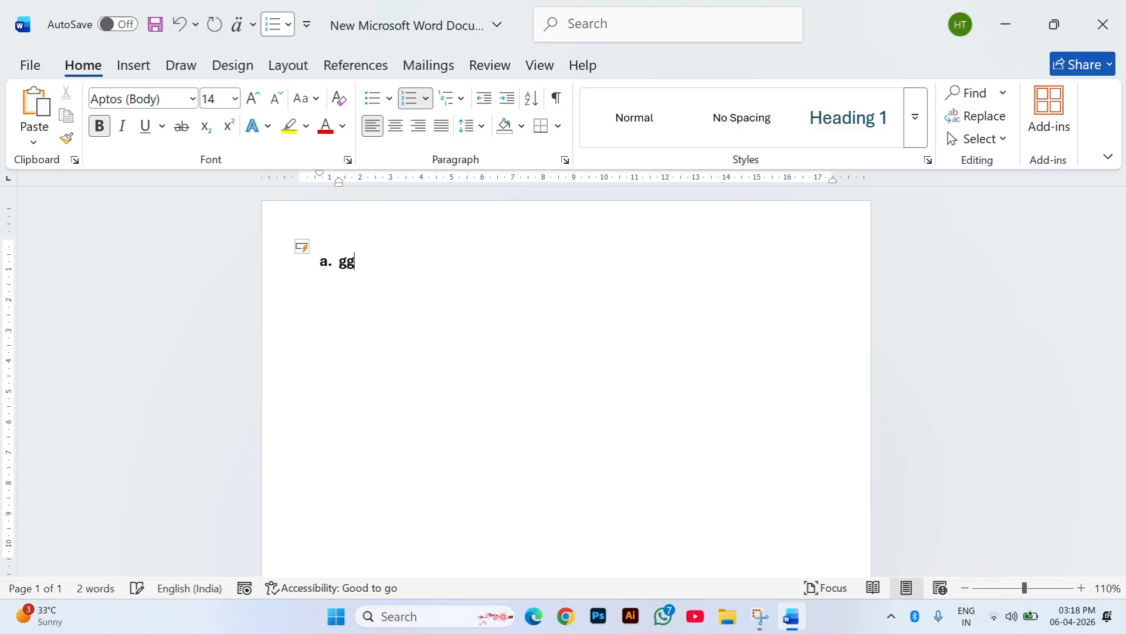
{"action": "key", "text": "Return"}
{"action": "type", "text": "ggg"}
{"action": "key", "text": "Return"}
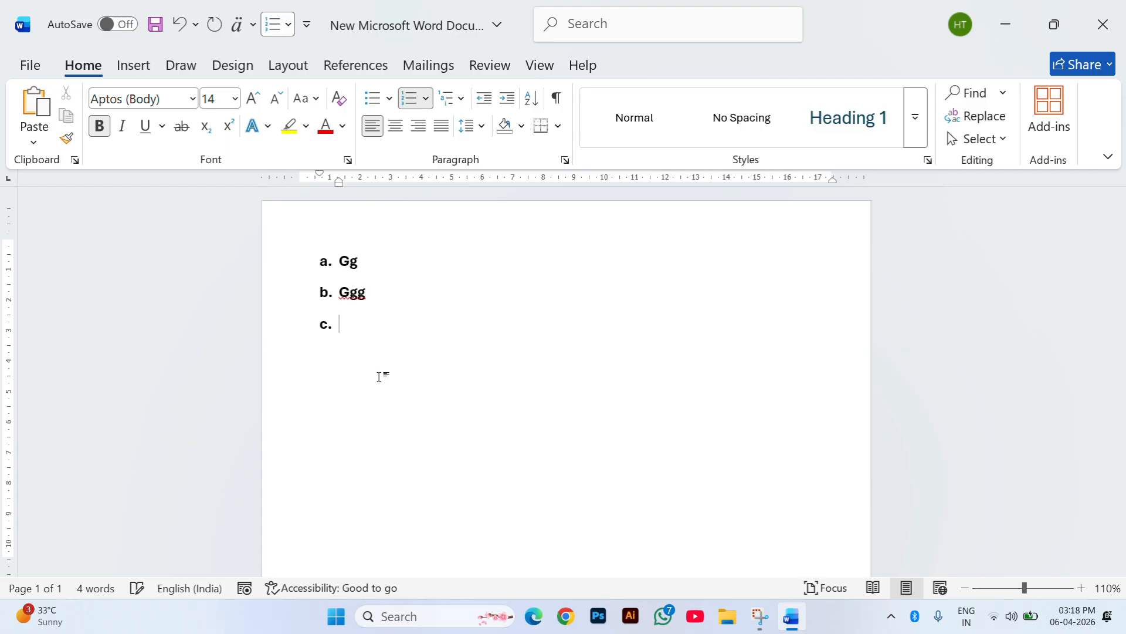
Delete the whole lettered list and start a new automatic list with "A.".
{"action": "key", "text": "ctrl+a"}
{"action": "key", "text": "BackSpace"}
{"action": "type", "text": "A"}
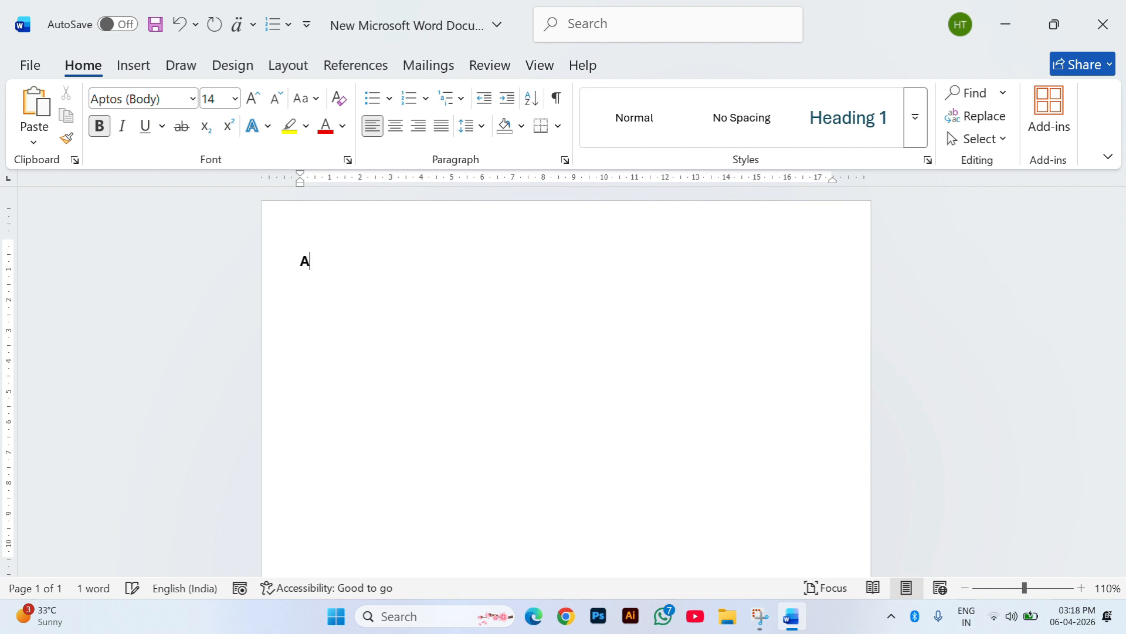
{"action": "type", "text": " ."}
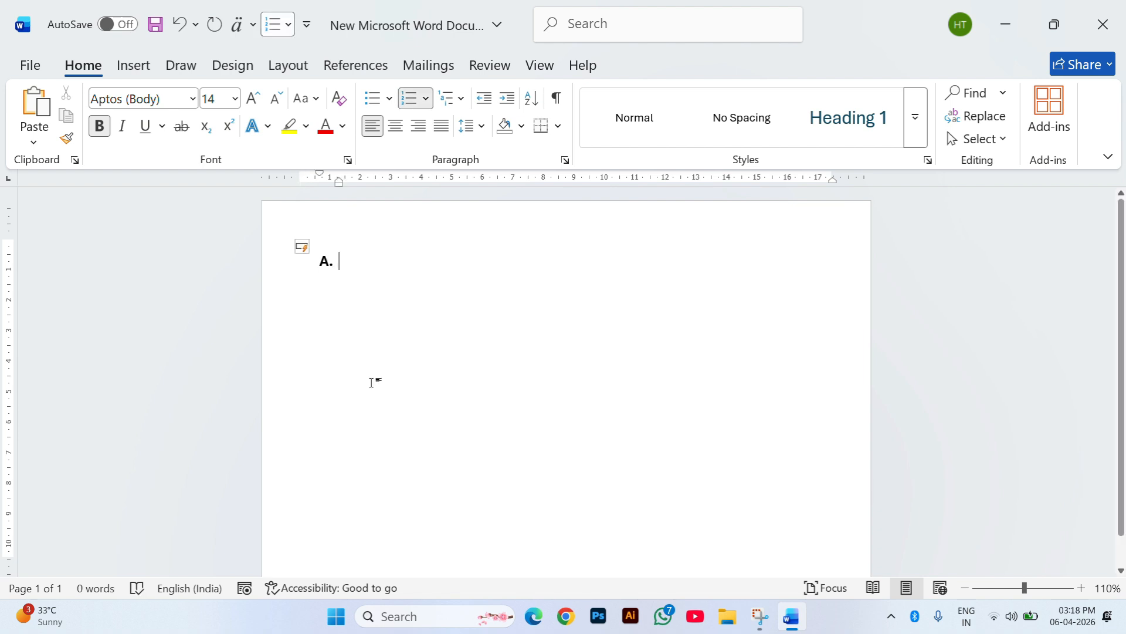
Define a new number format with the "1st, 2nd, 3rd ..." number style for the list's first number.
{"action": "left_click", "coordinate": [326, 260]}
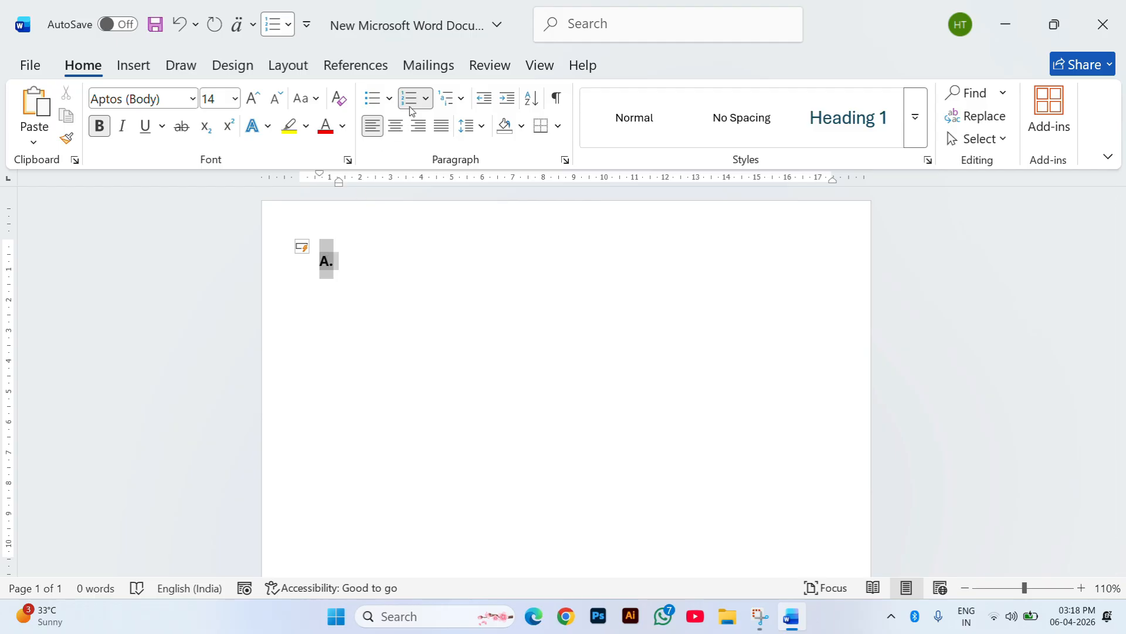
{"action": "left_click", "coordinate": [426, 98]}
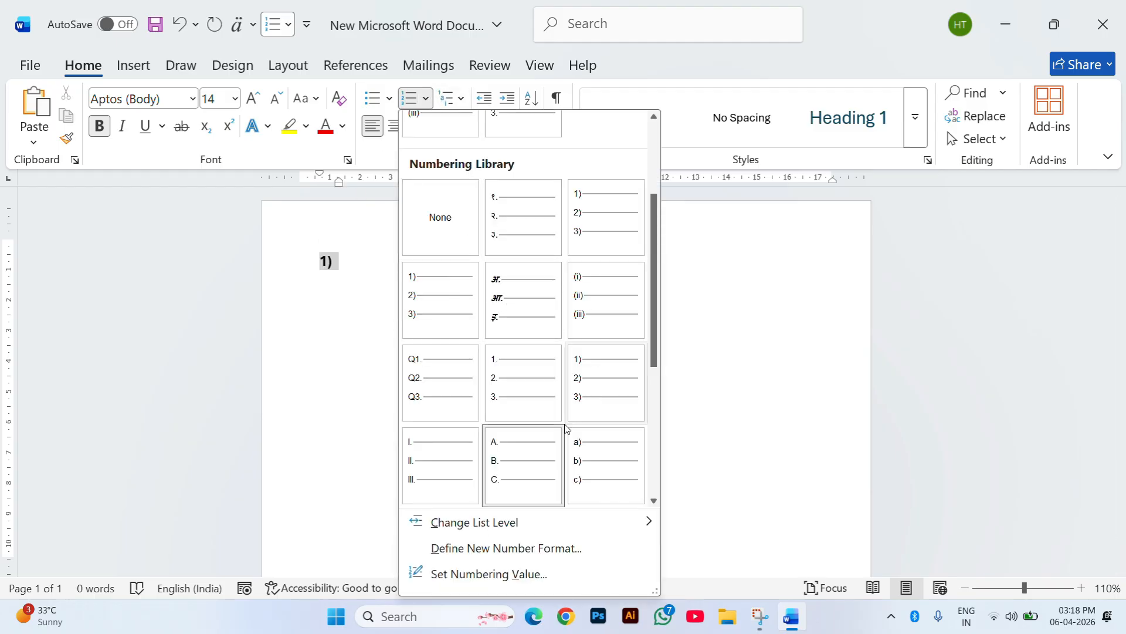
{"action": "scroll", "coordinate": [543, 452], "scroll_direction": "down", "scroll_amount": 5}
{"action": "scroll", "coordinate": [470, 457], "scroll_direction": "up", "scroll_amount": 5}
{"action": "scroll", "coordinate": [485, 447], "scroll_direction": "down", "scroll_amount": 5}
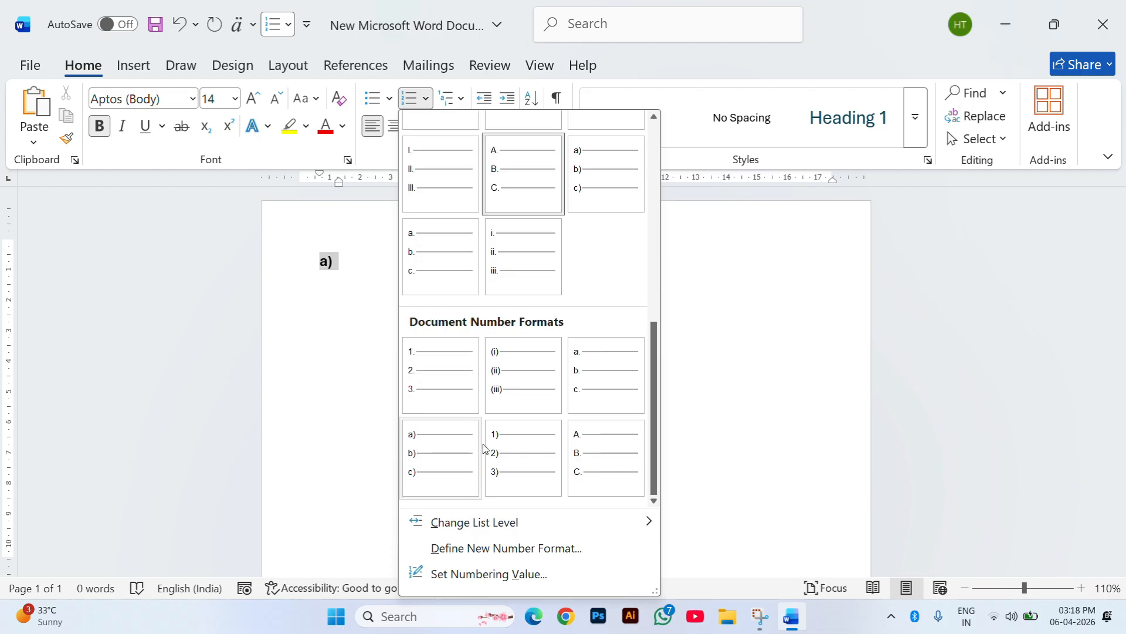
{"action": "left_click", "coordinate": [575, 548]}
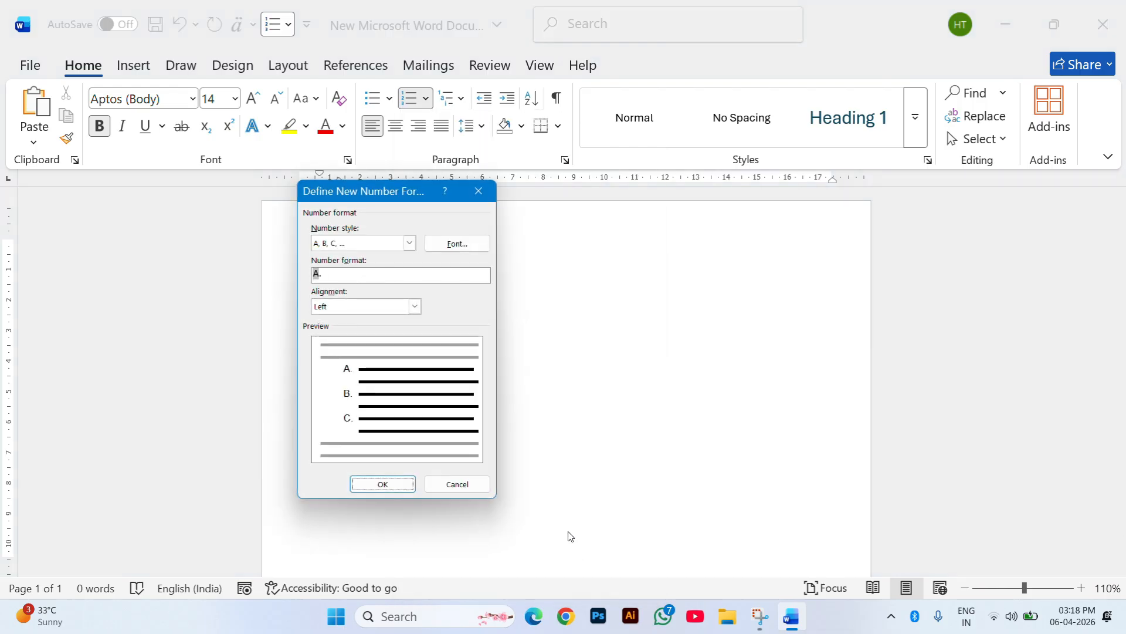
{"action": "left_click_drag", "start_coordinate": [396, 192], "coordinate": [627, 221]}
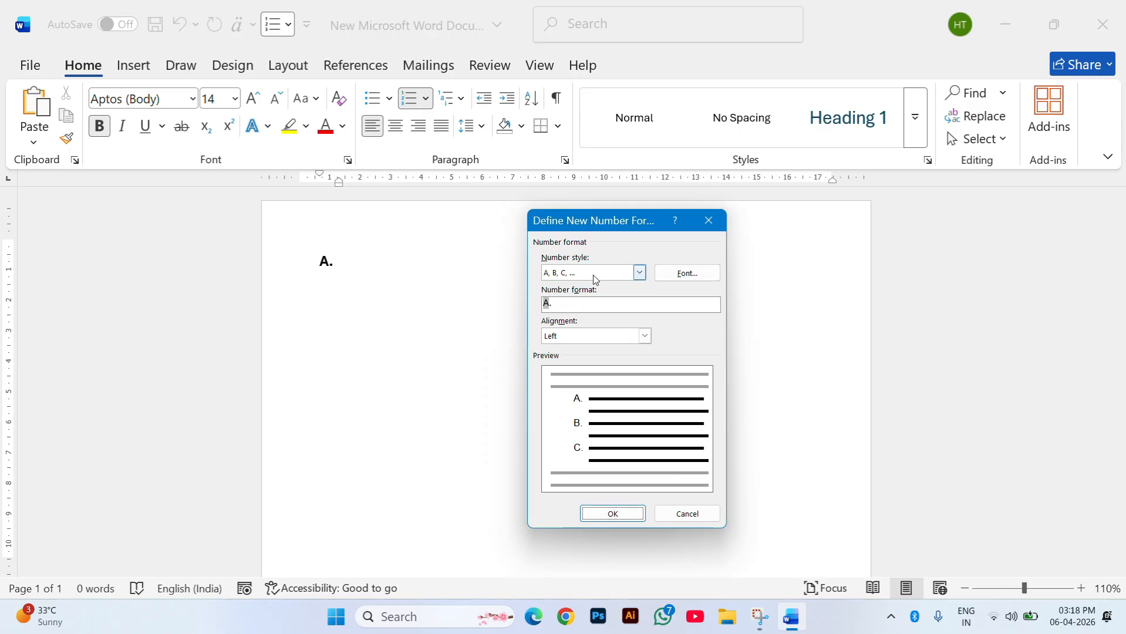
{"action": "left_click", "coordinate": [644, 271]}
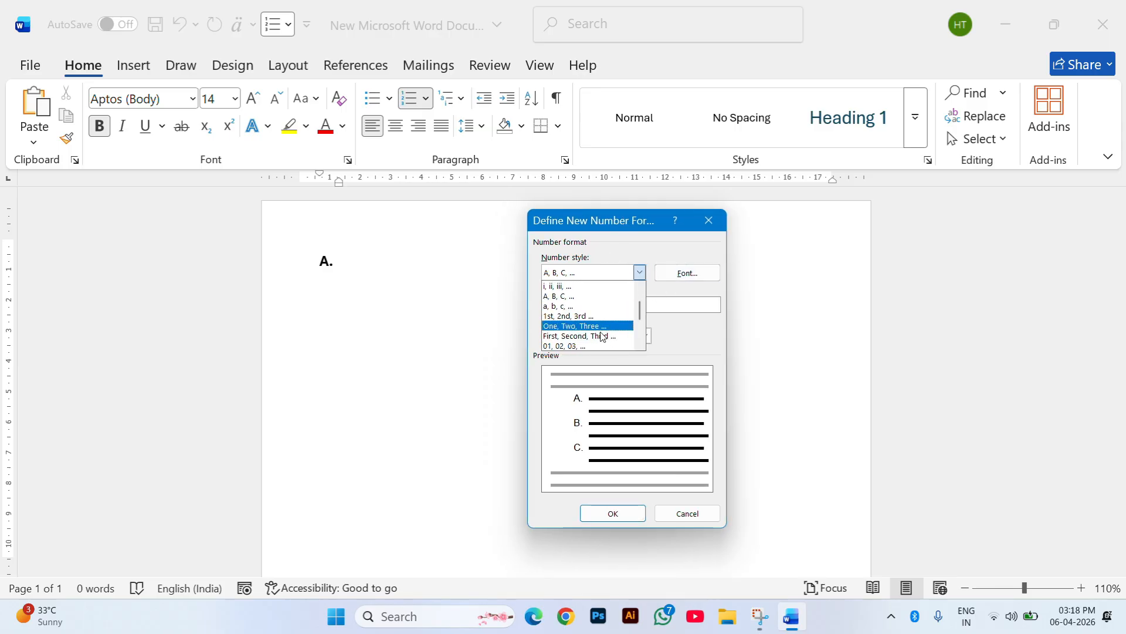
{"action": "left_click", "coordinate": [548, 307]}
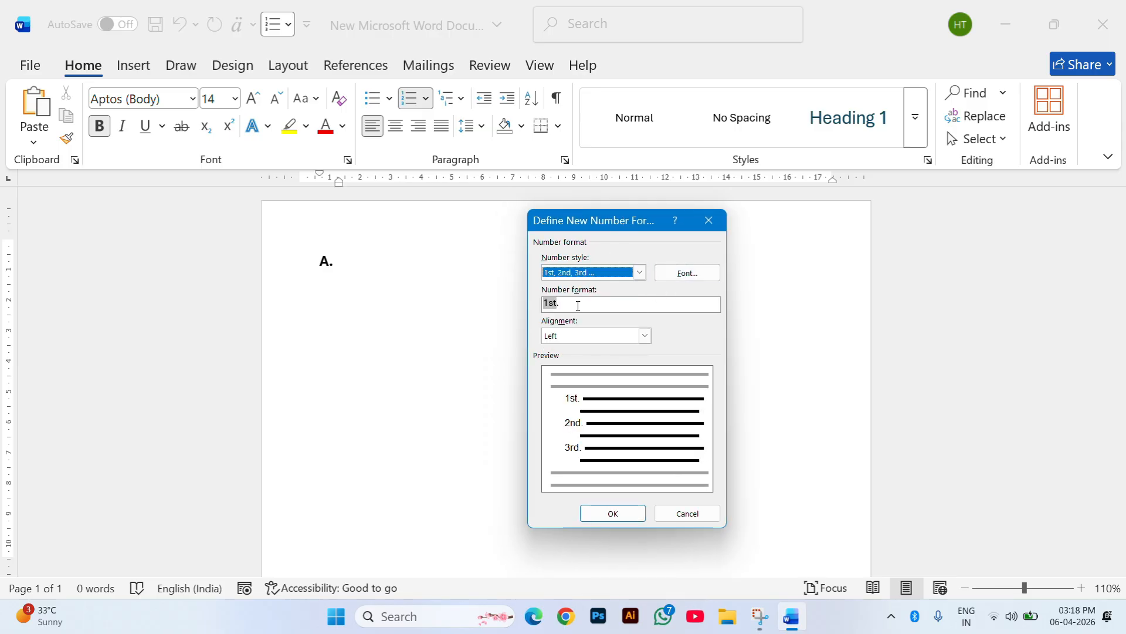
{"action": "left_click", "coordinate": [605, 509]}
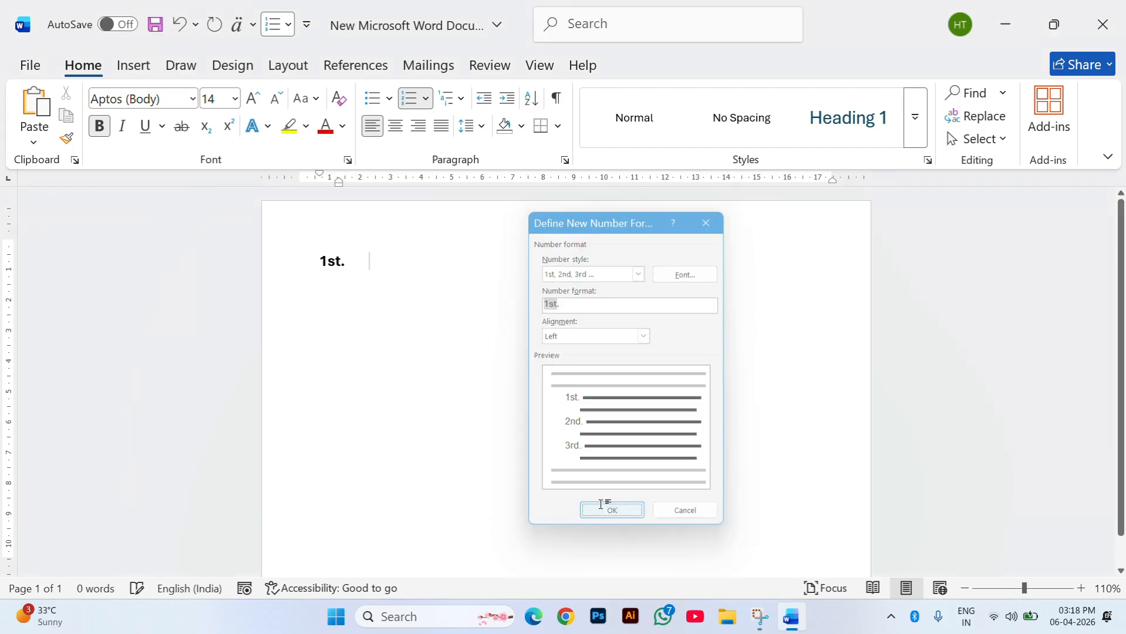
Define another number format for the list number, using the Hindi word style "एक,दो,तीन,...".
{"action": "left_click", "coordinate": [338, 260]}
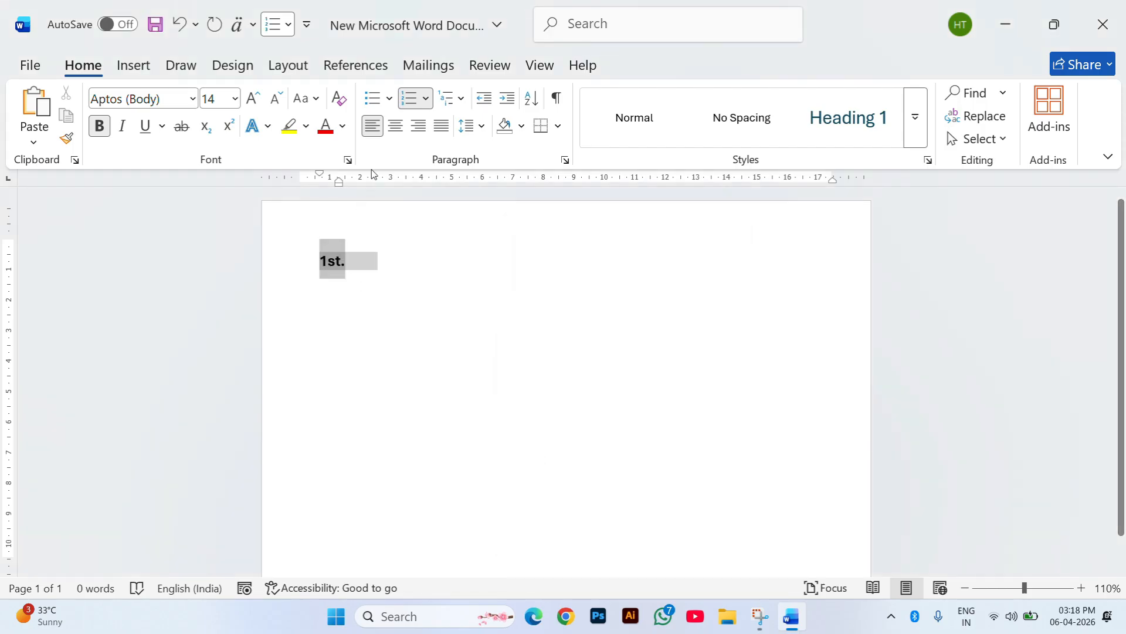
{"action": "left_click", "coordinate": [427, 98]}
{"action": "left_click", "coordinate": [519, 548]}
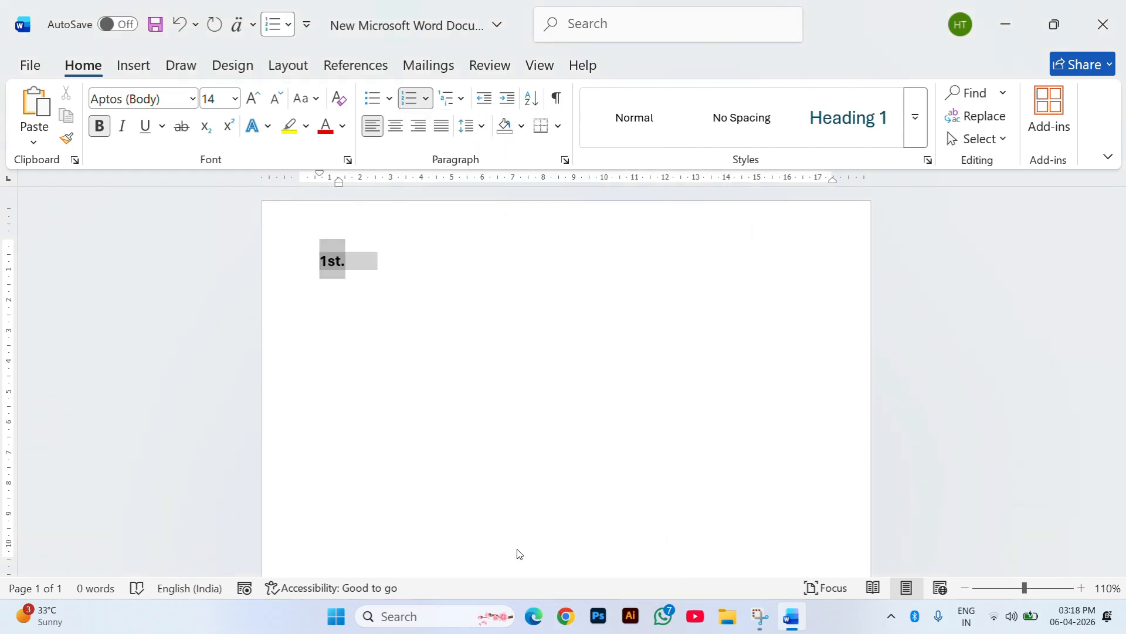
{"action": "left_click", "coordinate": [640, 272]}
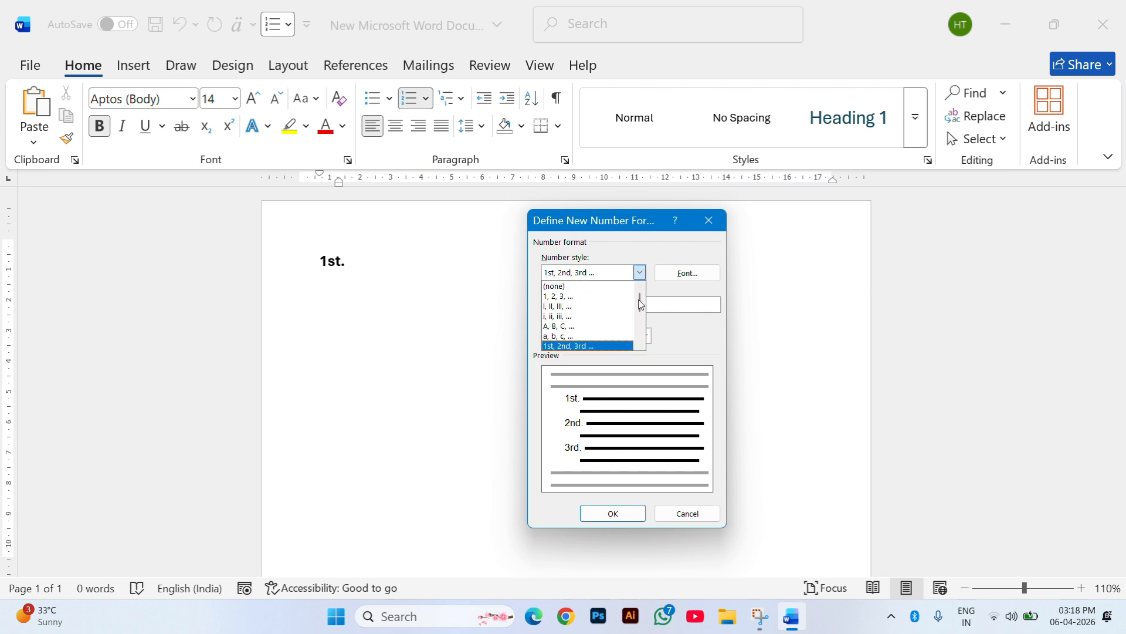
{"action": "scroll", "coordinate": [575, 331], "scroll_direction": "down", "scroll_amount": 1}
{"action": "scroll", "coordinate": [575, 332], "scroll_direction": "down", "scroll_amount": 1}
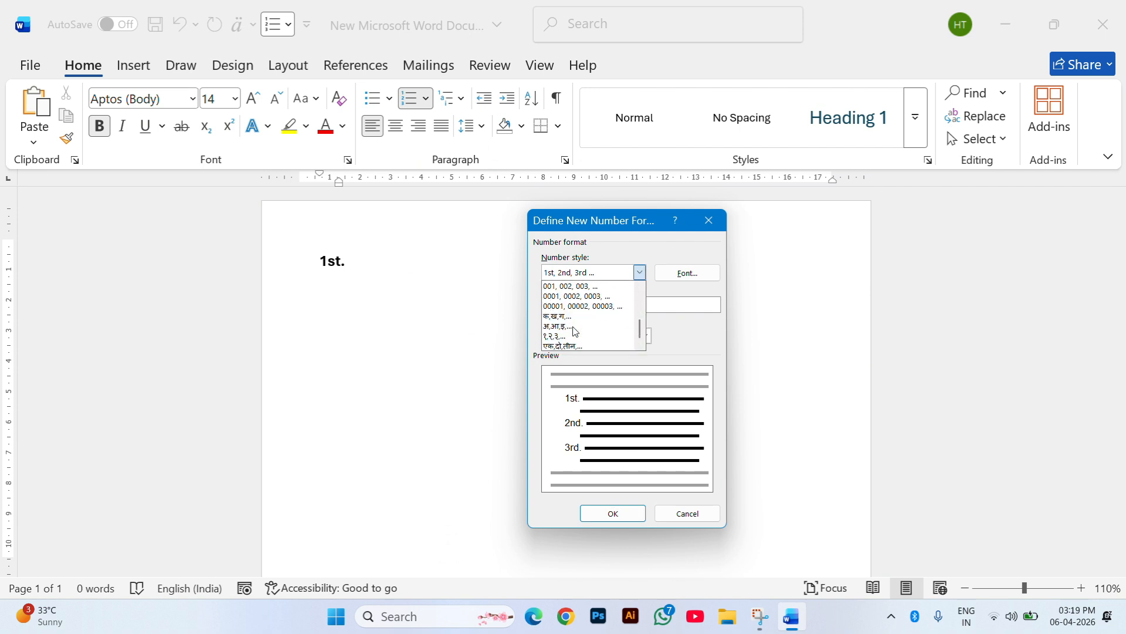
{"action": "left_click", "coordinate": [569, 337]}
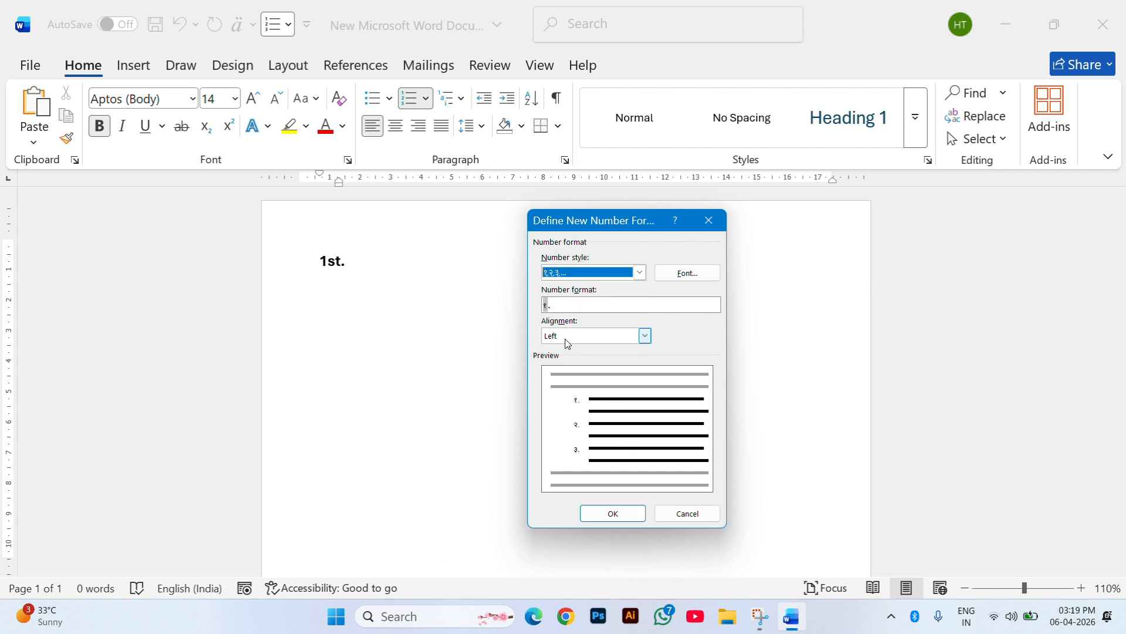
{"action": "left_click", "coordinate": [640, 272]}
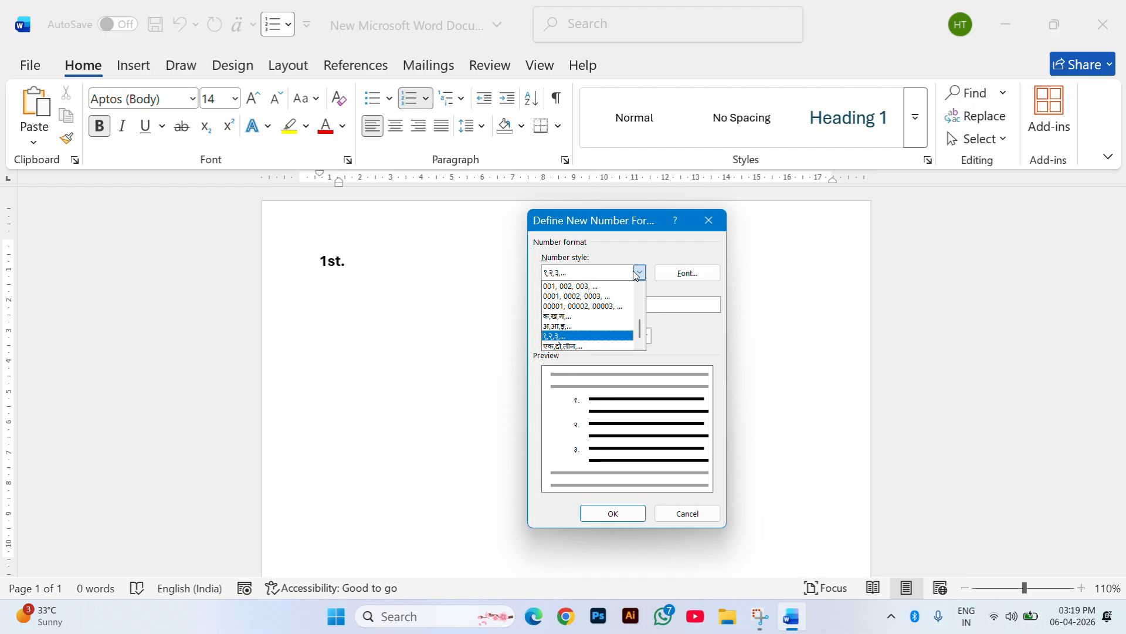
{"action": "left_click", "coordinate": [599, 339]}
{"action": "left_click", "coordinate": [687, 273]}
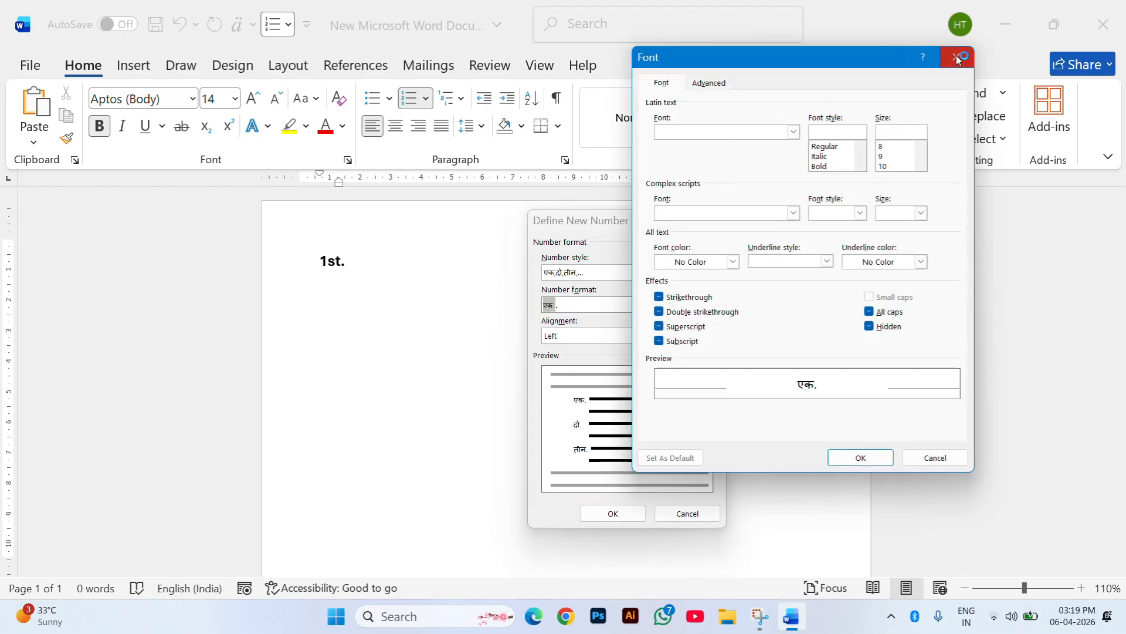
{"action": "left_click", "coordinate": [957, 57]}
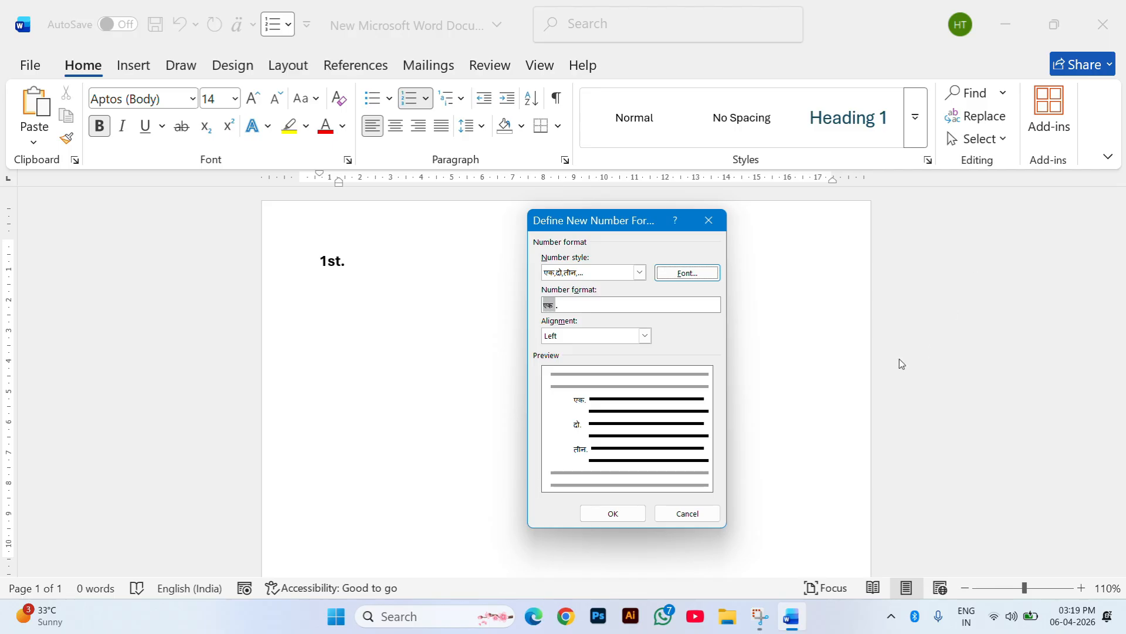
{"action": "left_click", "coordinate": [639, 339]}
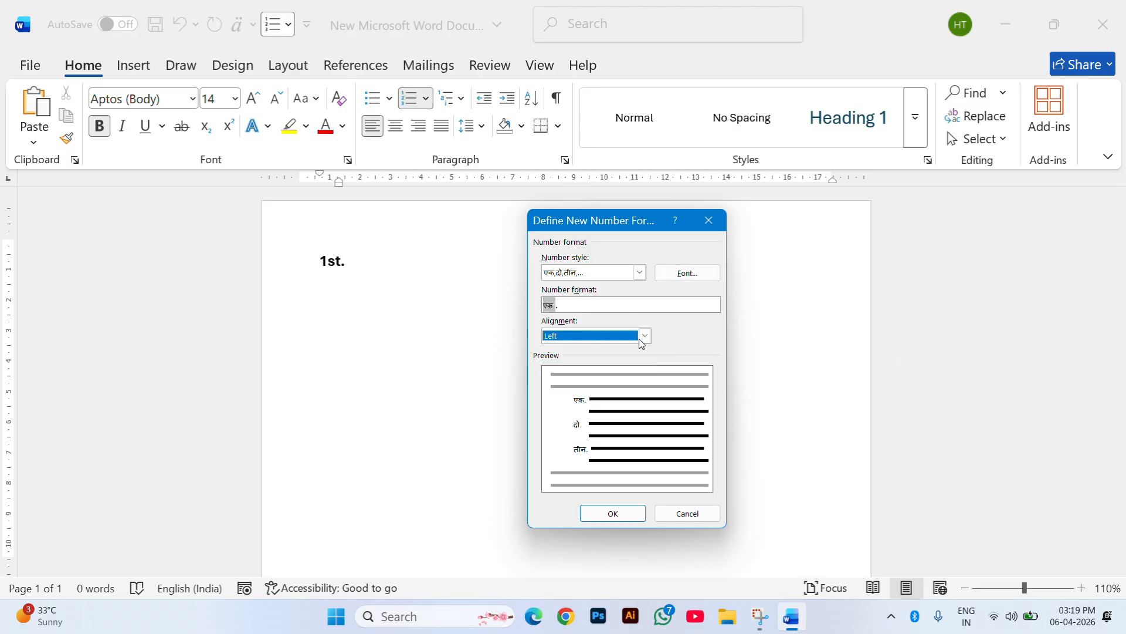
{"action": "left_click", "coordinate": [666, 308]}
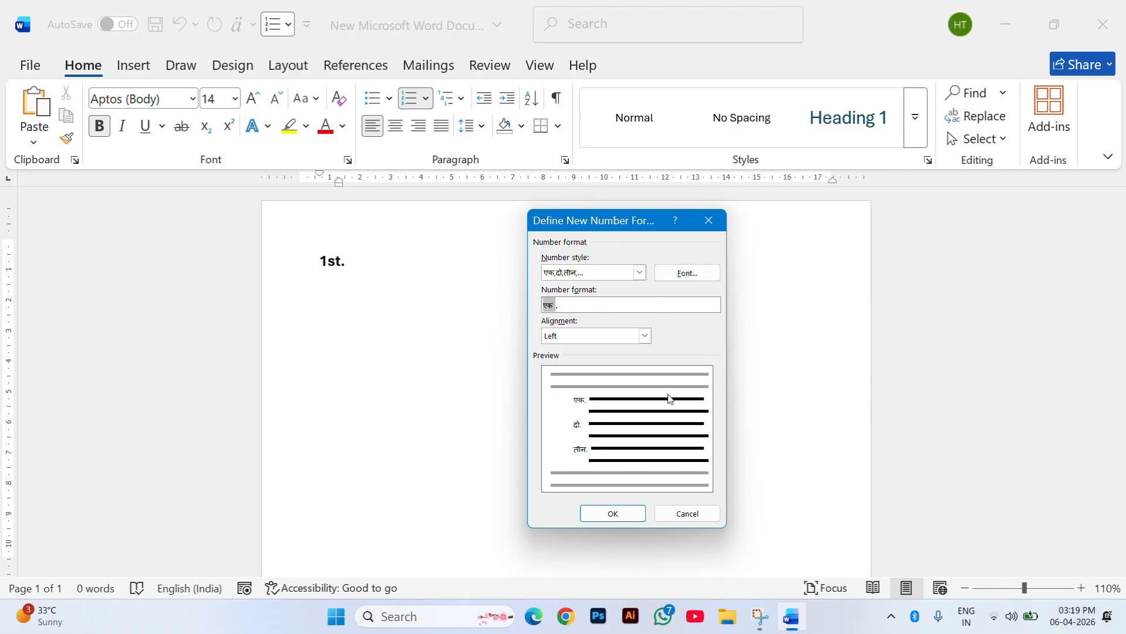
{"action": "left_click", "coordinate": [612, 514]}
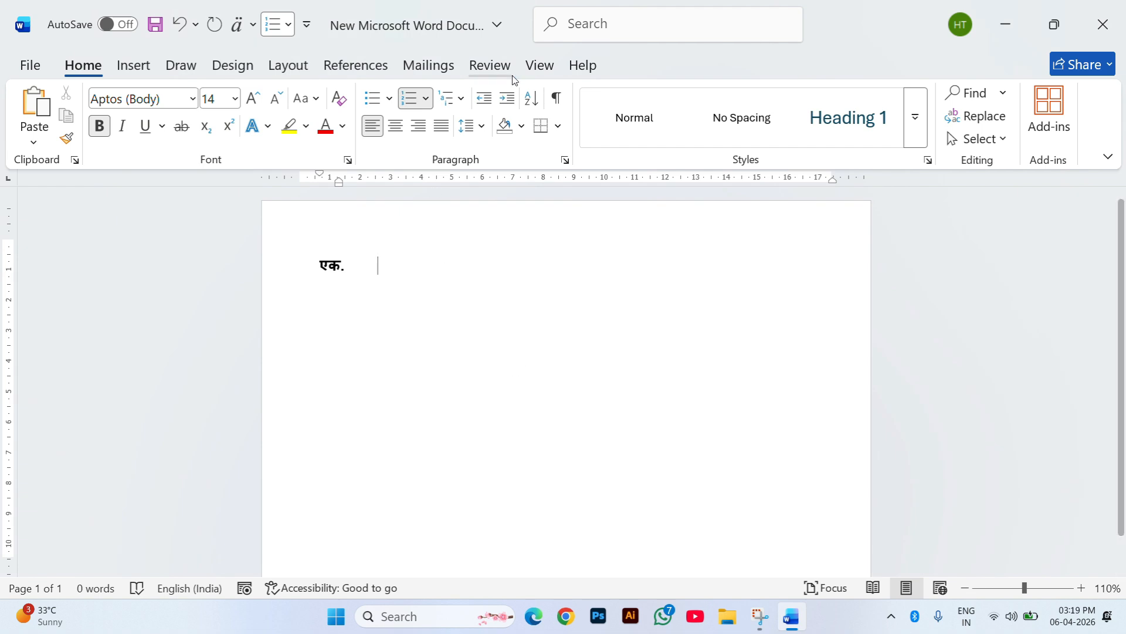
Enter "Hfh\", "fff" and four items of "f" in the Hindi-numbered list.
{"action": "type", "text": "Hfh\\"}
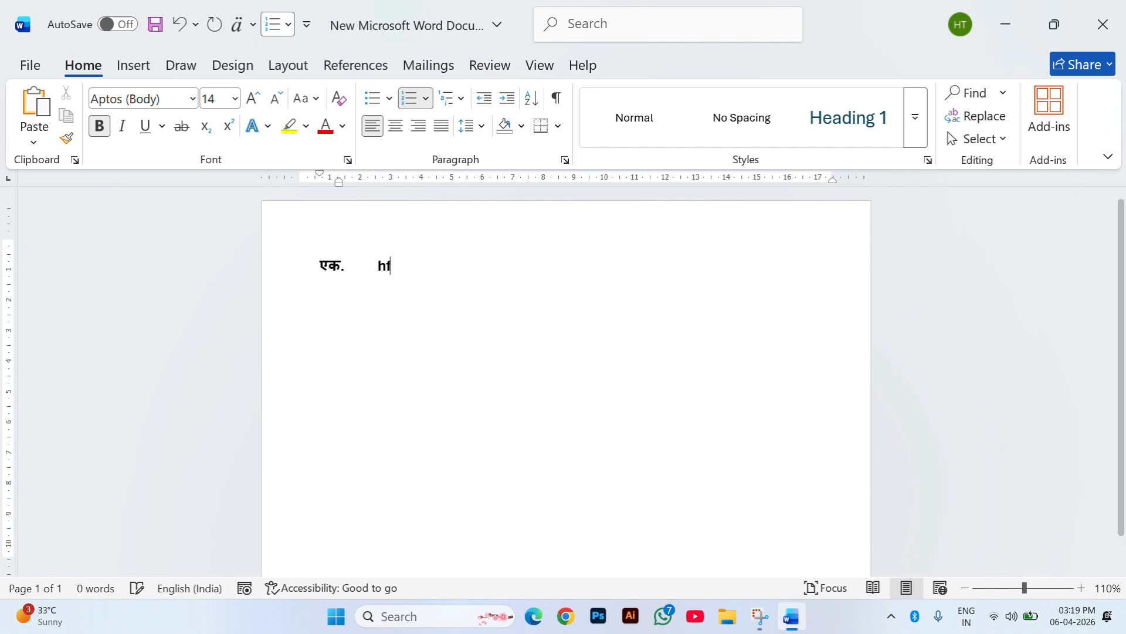
{"action": "key", "text": "Return"}
{"action": "type", "text": "fff"}
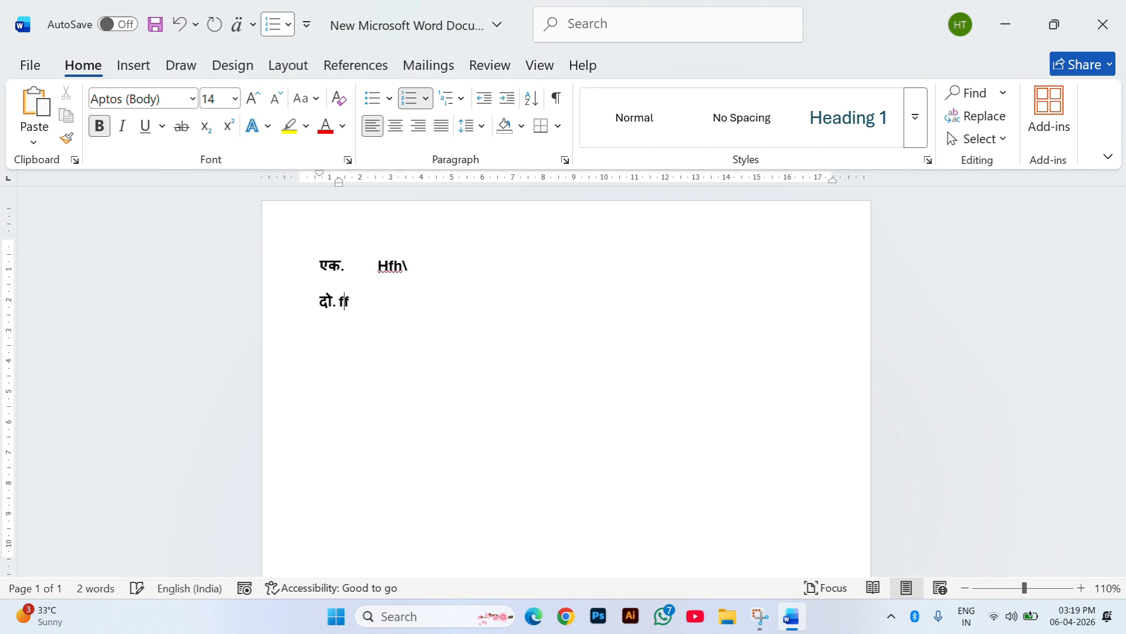
{"action": "key", "text": "Return"}
{"action": "type", "text": "f"}
{"action": "key", "text": "Return"}
{"action": "type", "text": "f"}
{"action": "key", "text": "Return"}
{"action": "type", "text": "f"}
{"action": "key", "text": "Return"}
{"action": "type", "text": "f"}
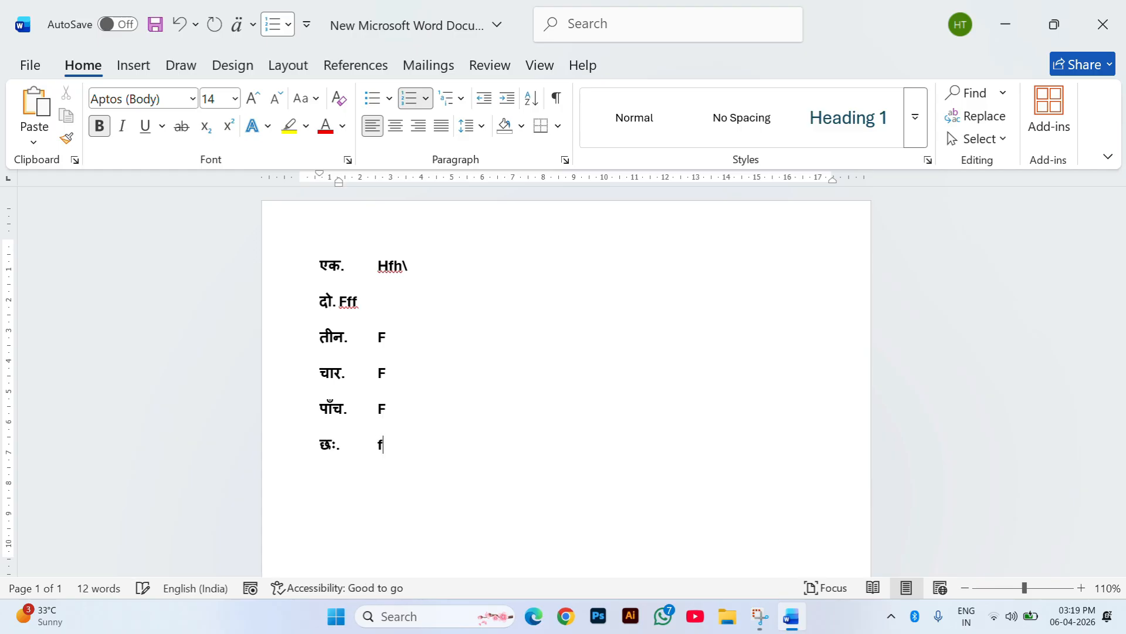
Delete the whole Hindi-numbered list and its remaining numbering.
{"action": "key", "text": "ctrl+a"}
{"action": "key", "text": "BackSpace"}
{"action": "key", "text": "BackSpace"}
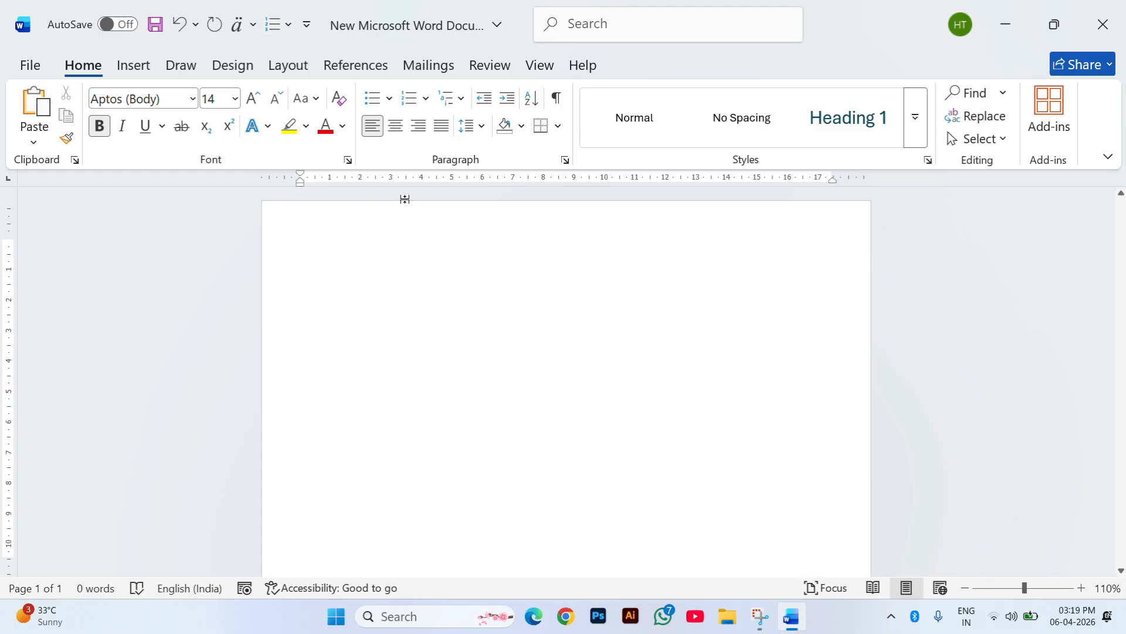
{"action": "left_click", "coordinate": [423, 106]}
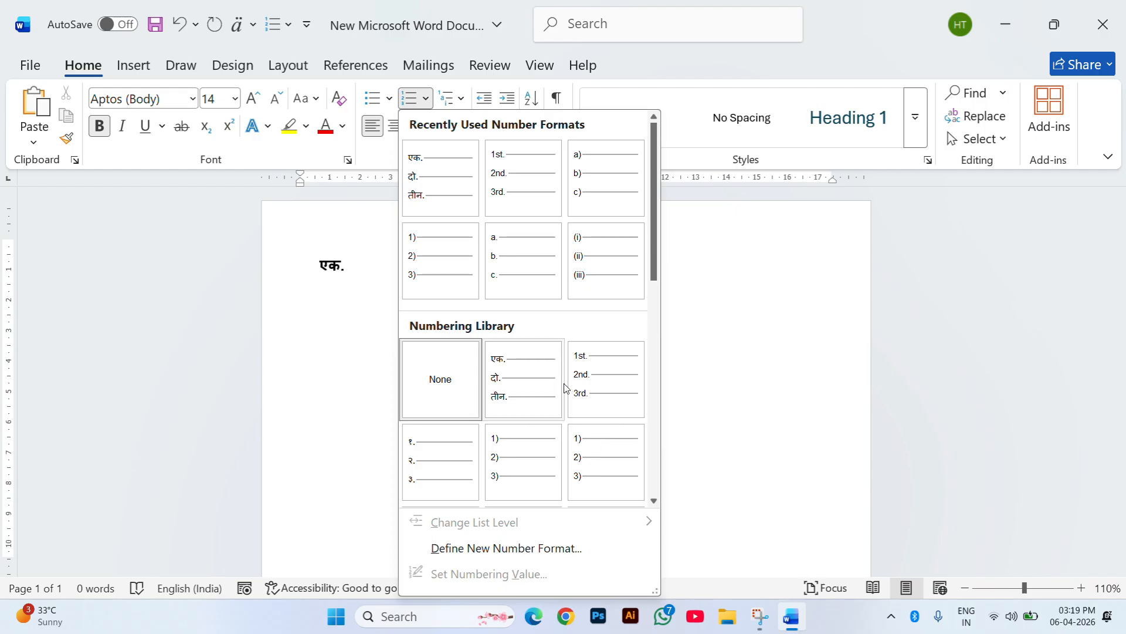
{"action": "scroll", "coordinate": [528, 388], "scroll_direction": "down", "scroll_amount": 5}
{"action": "scroll", "coordinate": [540, 405], "scroll_direction": "up", "scroll_amount": 5}
{"action": "left_click", "coordinate": [767, 297]}
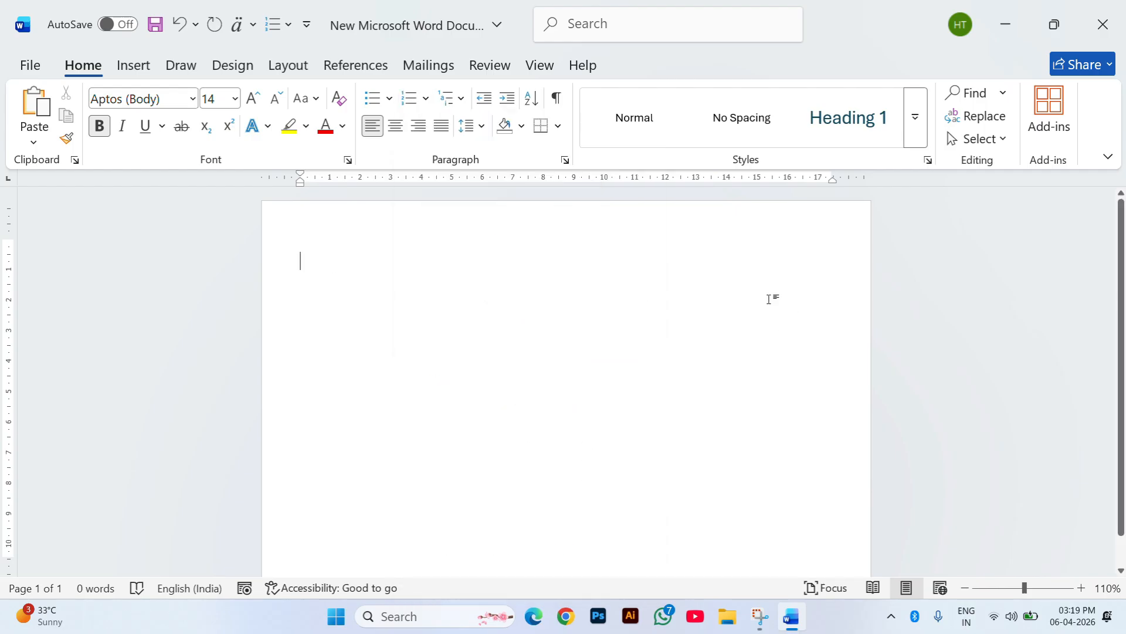
Start a multilevel list in the 1), a), i) format and enter "Hello" and "World" as its first-level items.
{"action": "left_click", "coordinate": [462, 103]}
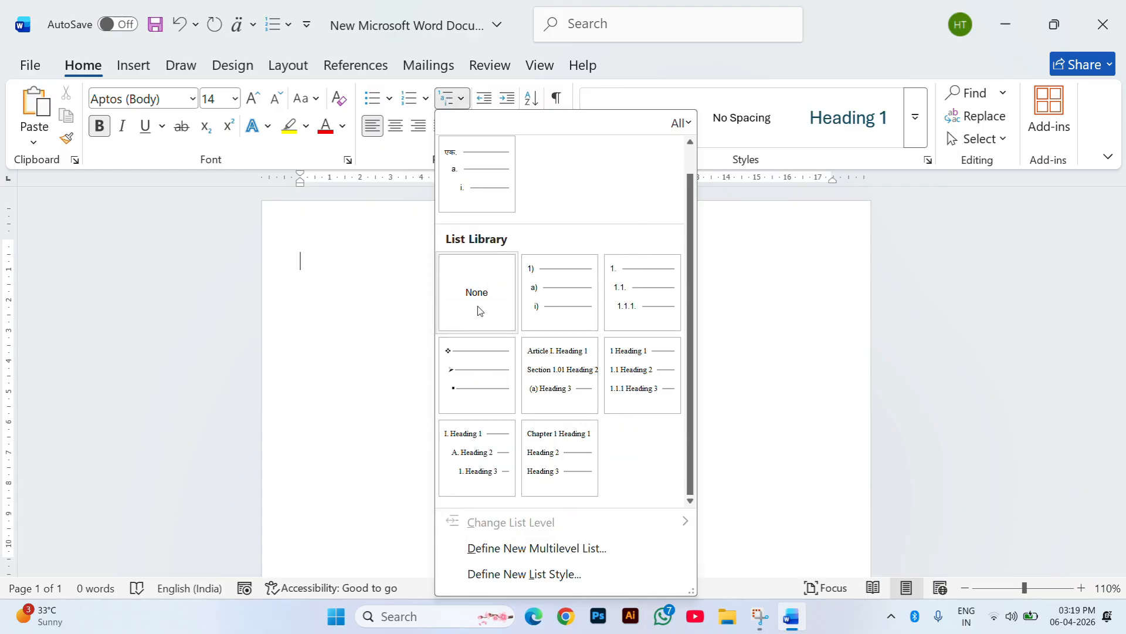
{"action": "mouse_move", "coordinate": [536, 298]}
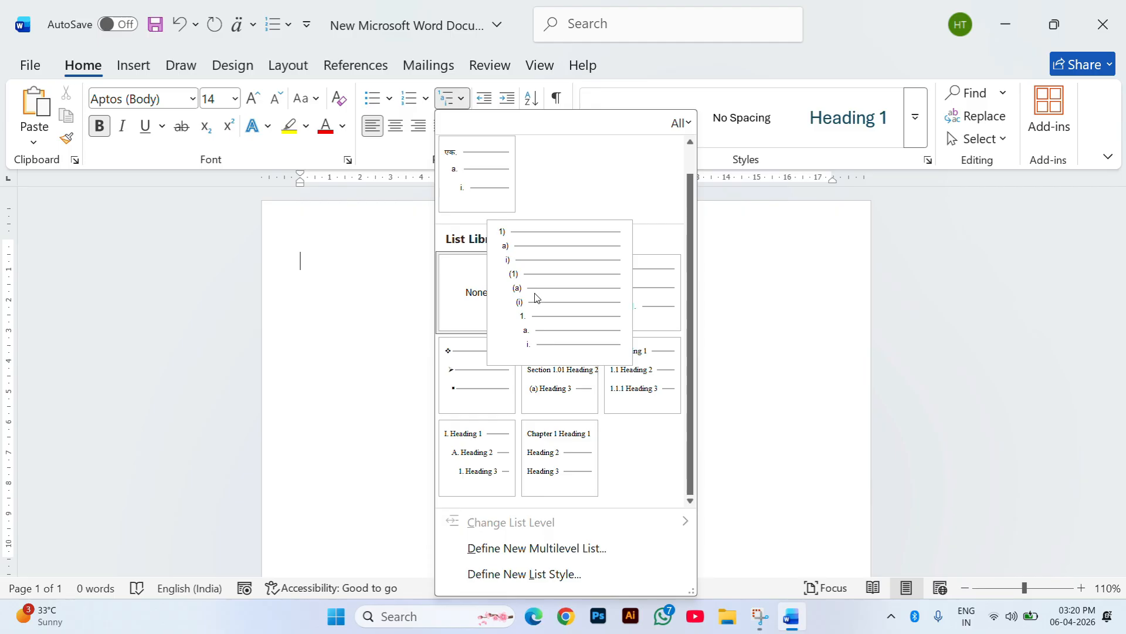
{"action": "left_click", "coordinate": [535, 297]}
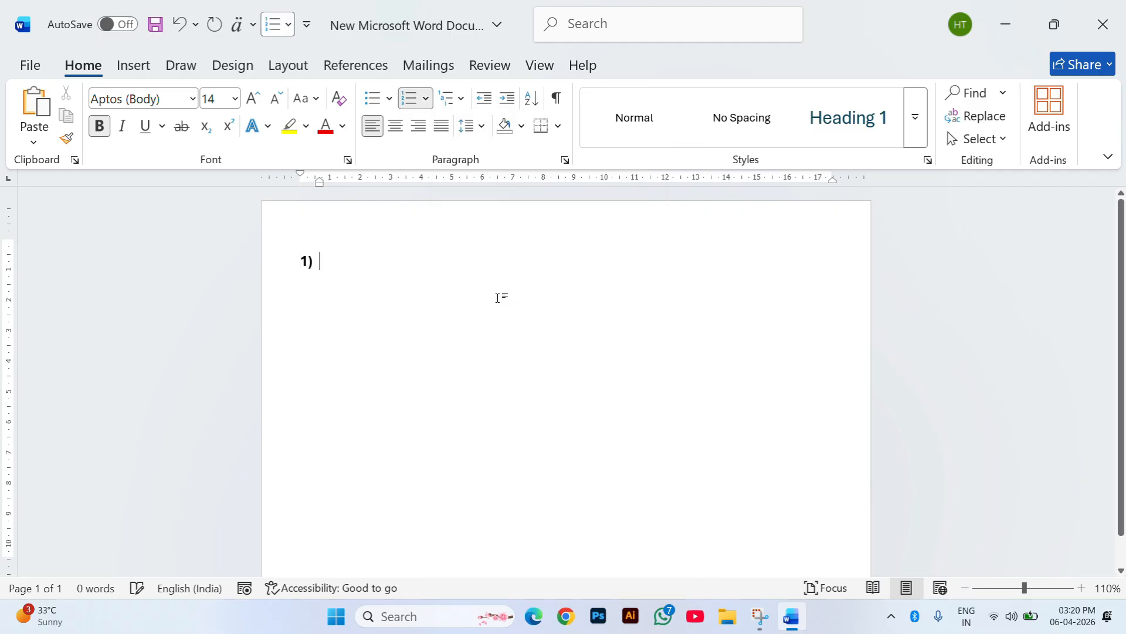
{"action": "type", "text": "Hello"}
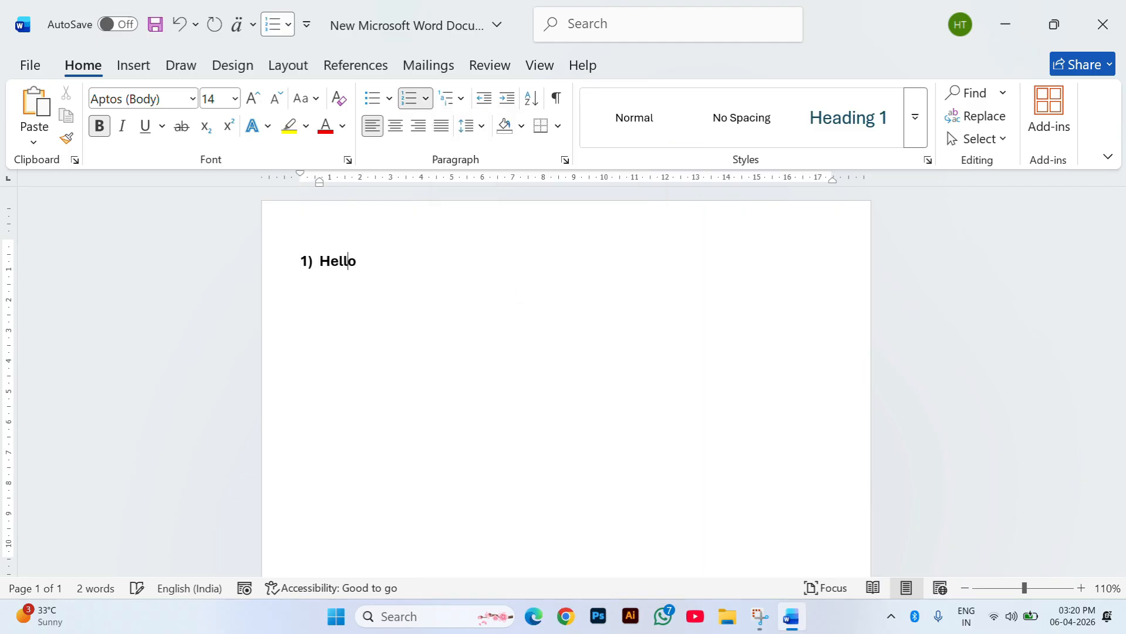
{"action": "key", "text": "Return"}
{"action": "type", "text": "World"}
{"action": "key", "text": "Return"}
Demote the empty item below "World" to the second level and enter "India" and "USA" as sub-items.
{"action": "key", "text": "Tab"}
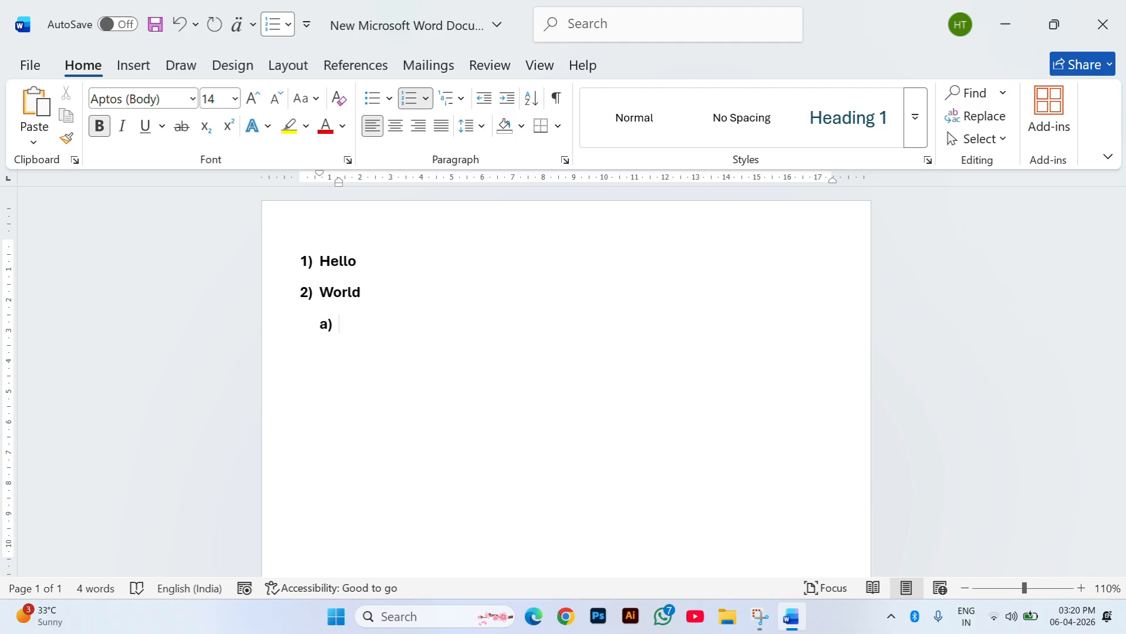
{"action": "type", "text": "India"}
{"action": "key", "text": "Return"}
{"action": "type", "text": "USA"}
{"action": "key", "text": "Return"}
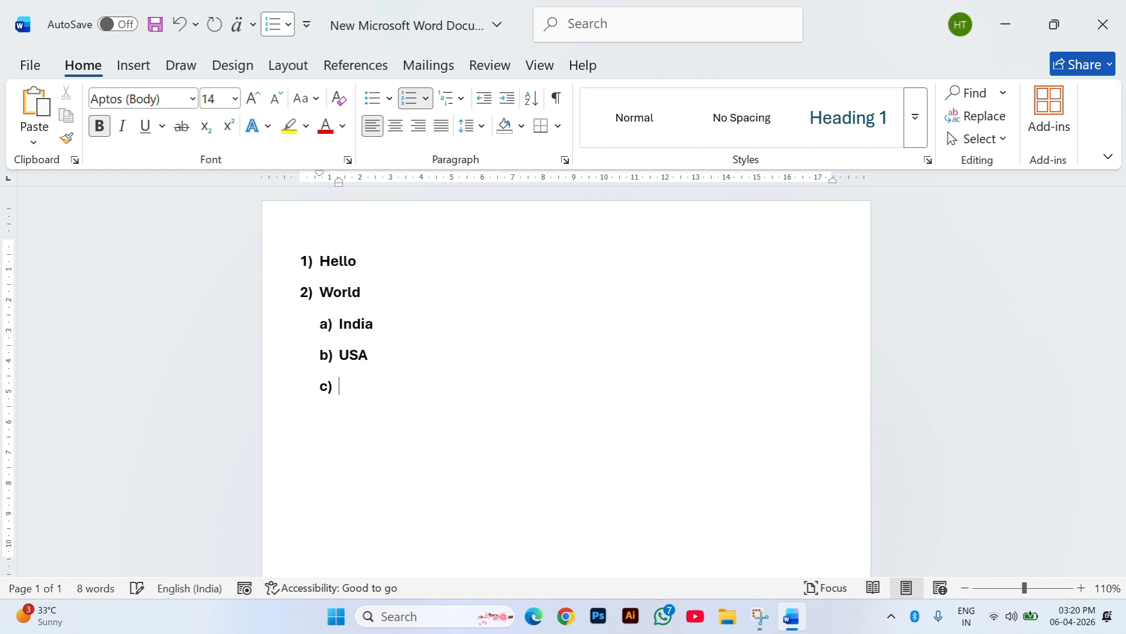
Add "Shri Lanka" and "China" as the third and fourth sub-items under "World", followed by an empty sub-item.
{"action": "type", "text": "Shri Lam ka"}
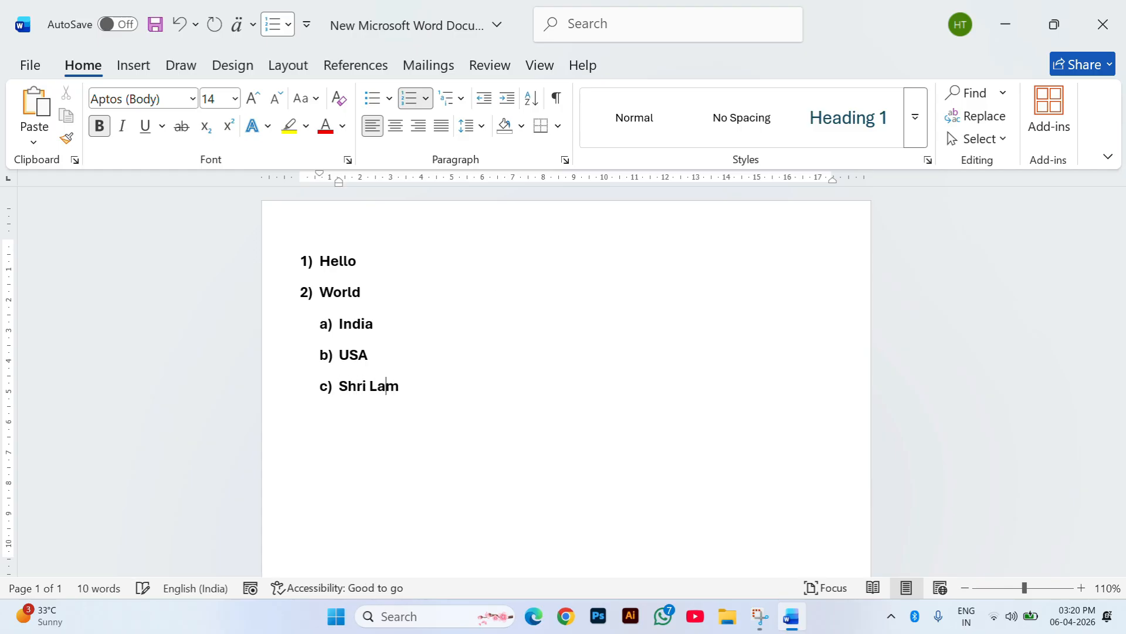
{"action": "key", "text": "BackSpace"}
{"action": "key", "text": "BackSpace"}
{"action": "key", "text": "BackSpace"}
{"action": "key", "text": "BackSpace"}
{"action": "key", "text": "BackSpace"}
{"action": "type", "text": "anka"}
{"action": "key", "text": "Return"}
{"action": "type", "text": "Chima"}
{"action": "key", "text": "BackSpace"}
{"action": "key", "text": "BackSpace"}
{"action": "type", "text": "na"}
{"action": "key", "text": "Return"}
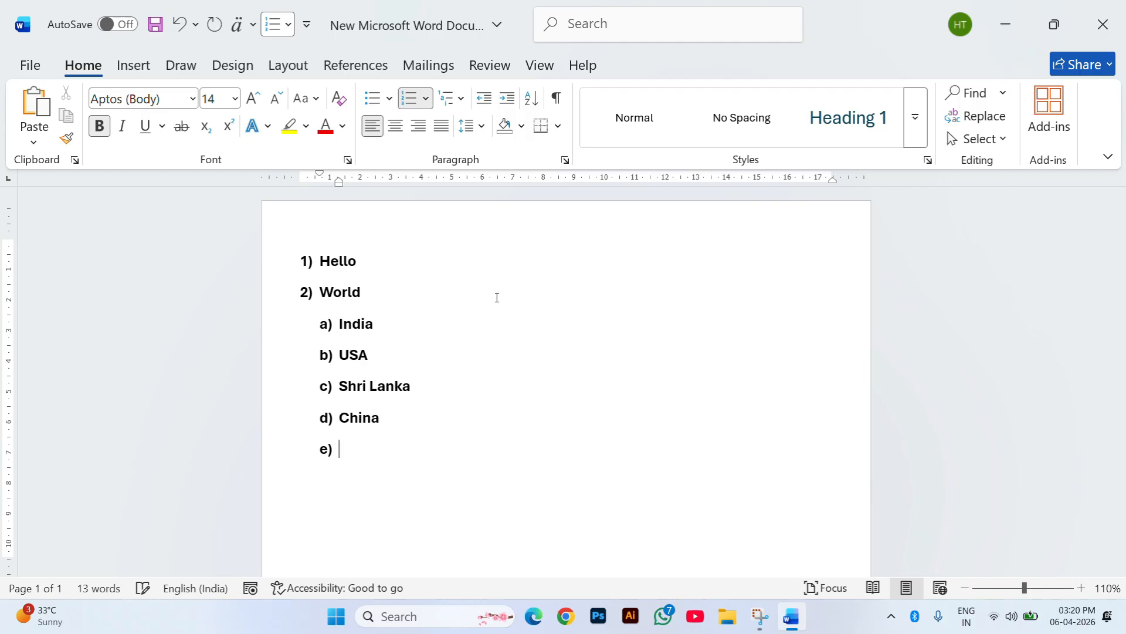
Enter "Russia" and "japan" as the fifth and sixth second-level sub-items under "World".
{"action": "type", "text": "Russu"}
{"action": "key", "text": "BackSpace"}
{"action": "type", "text": "ia"}
{"action": "key", "text": "Return"}
{"action": "type", "text": "japan"}
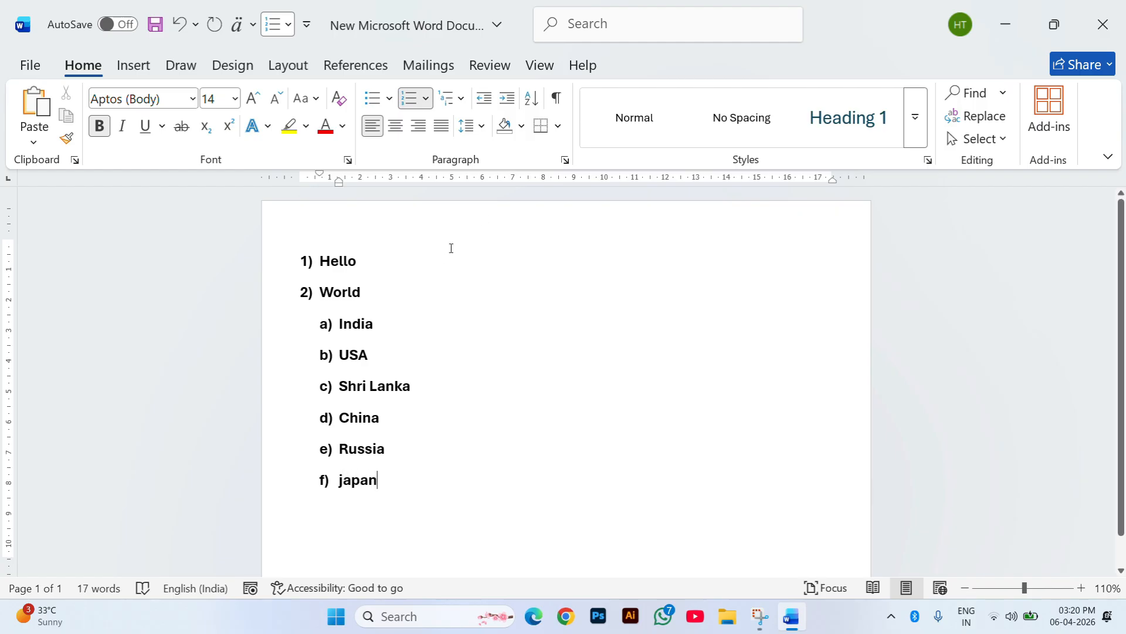
Insert a third level below "India" with the sub-items "Rajasthan", "MP" and "UP".
{"action": "left_click", "coordinate": [413, 319]}
{"action": "key", "text": "Return"}
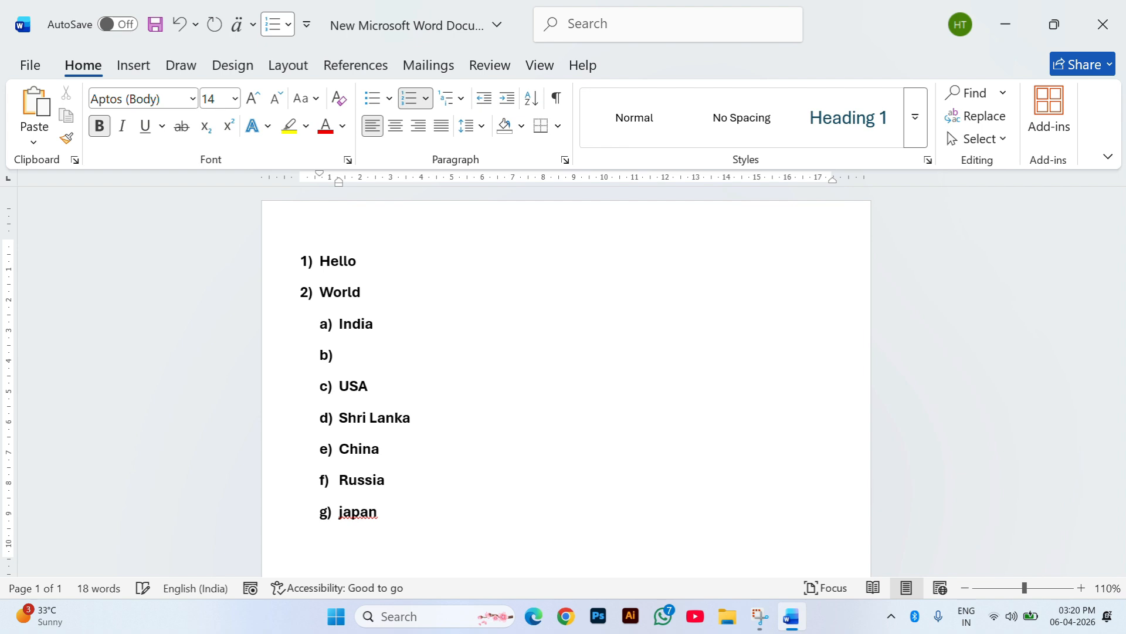
{"action": "key", "text": "Tab"}
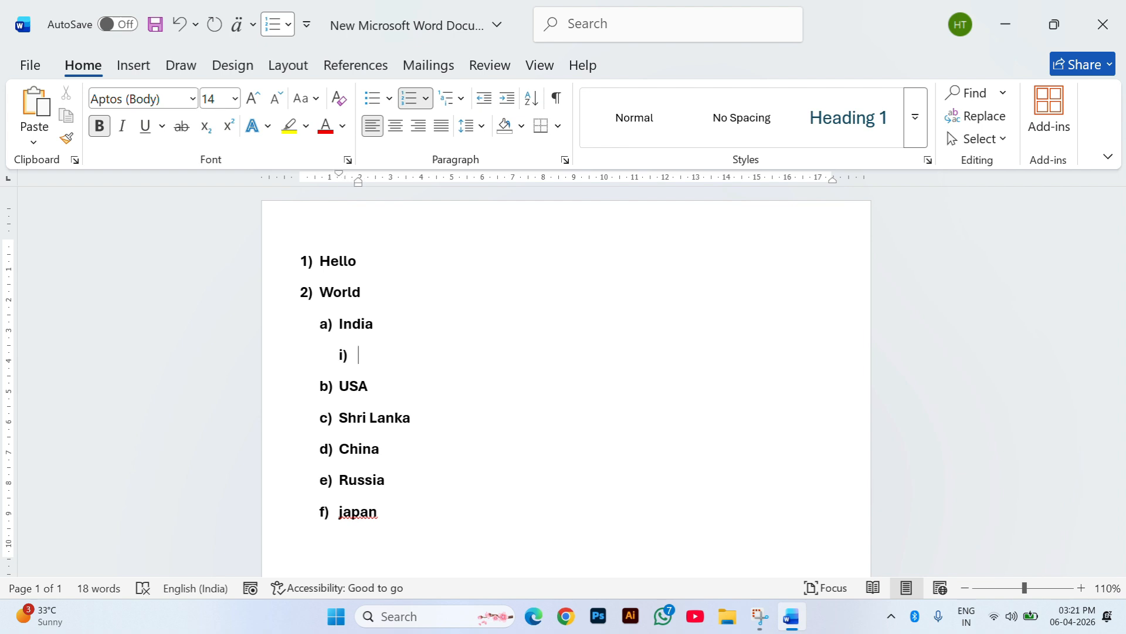
{"action": "type", "text": "Rajasthan"}
{"action": "key", "text": "Return"}
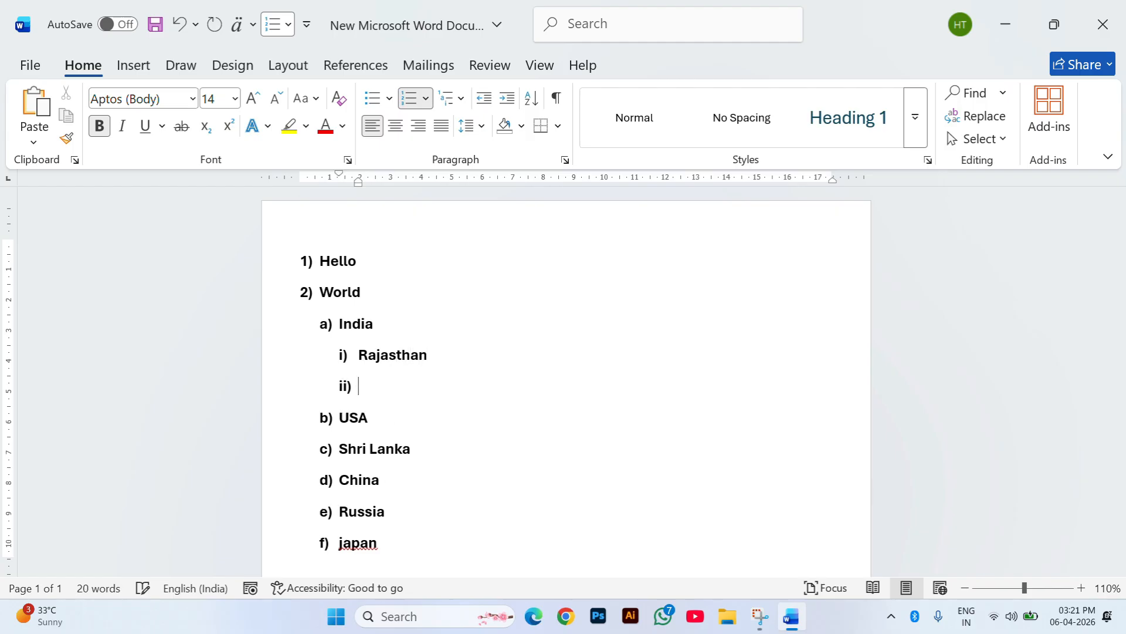
{"action": "type", "text": "mp"}
{"action": "key", "text": "BackSpace"}
{"action": "key", "text": "BackSpace"}
{"action": "type", "text": "MP"}
{"action": "key", "text": "Return"}
{"action": "type", "text": "UP"}
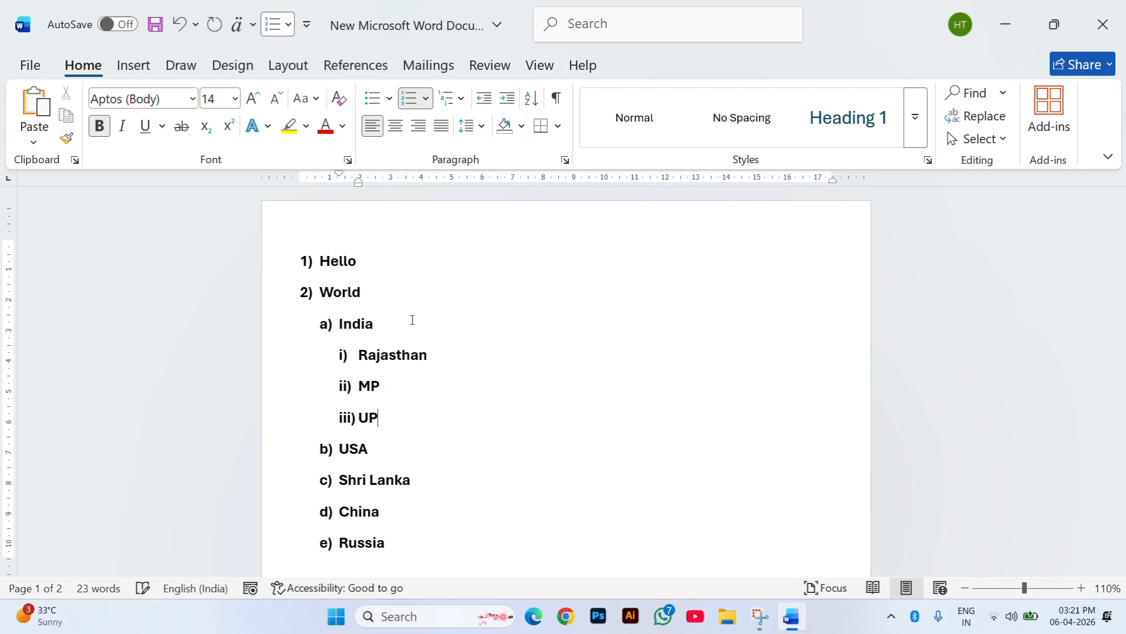
Add "Haryana" and "AP" as the fourth and fifth third-level sub-items under "India".
{"action": "key", "text": "Return"}
{"action": "type", "text": "Har"}
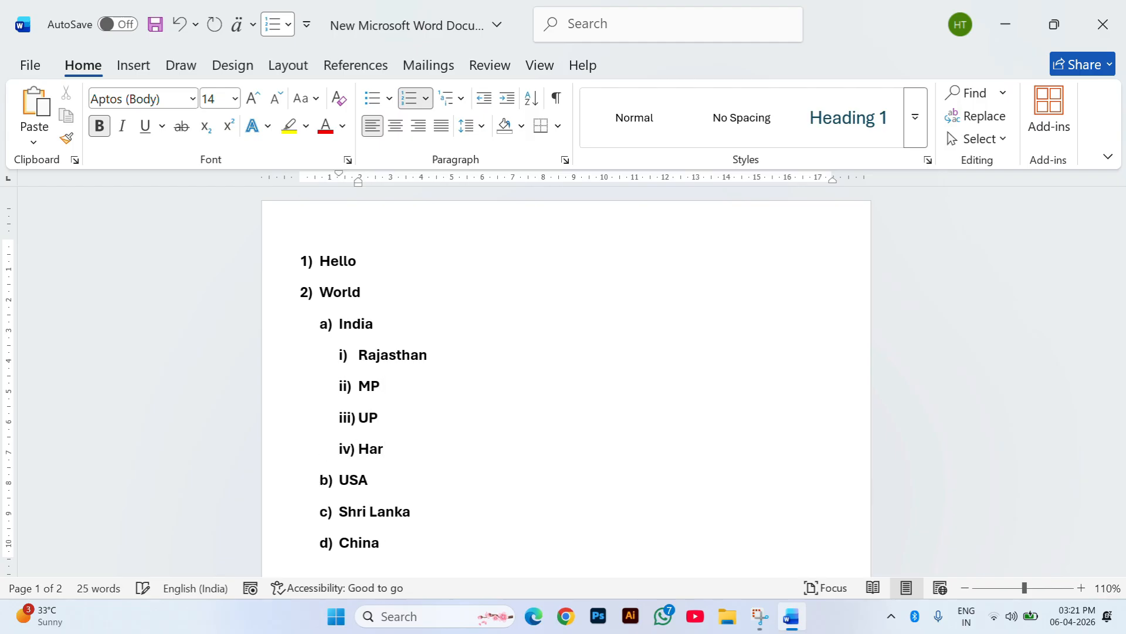
{"action": "type", "text": "ayana"}
{"action": "key", "text": "Return"}
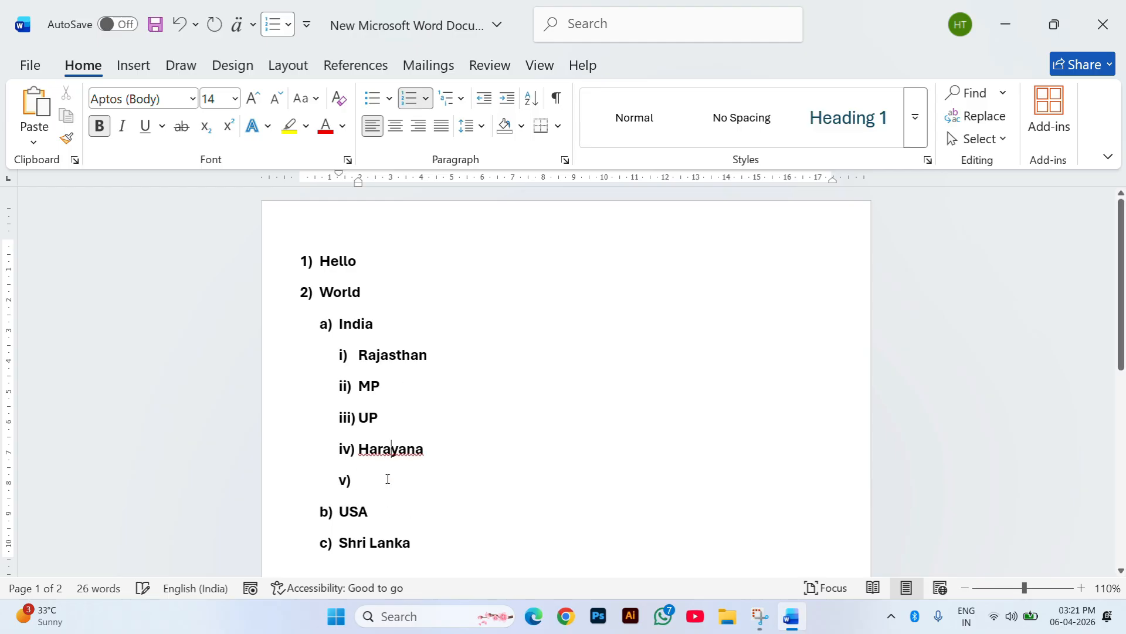
{"action": "left_click", "coordinate": [385, 449]}
{"action": "key", "text": "Delete"}
{"action": "left_click", "coordinate": [365, 490]}
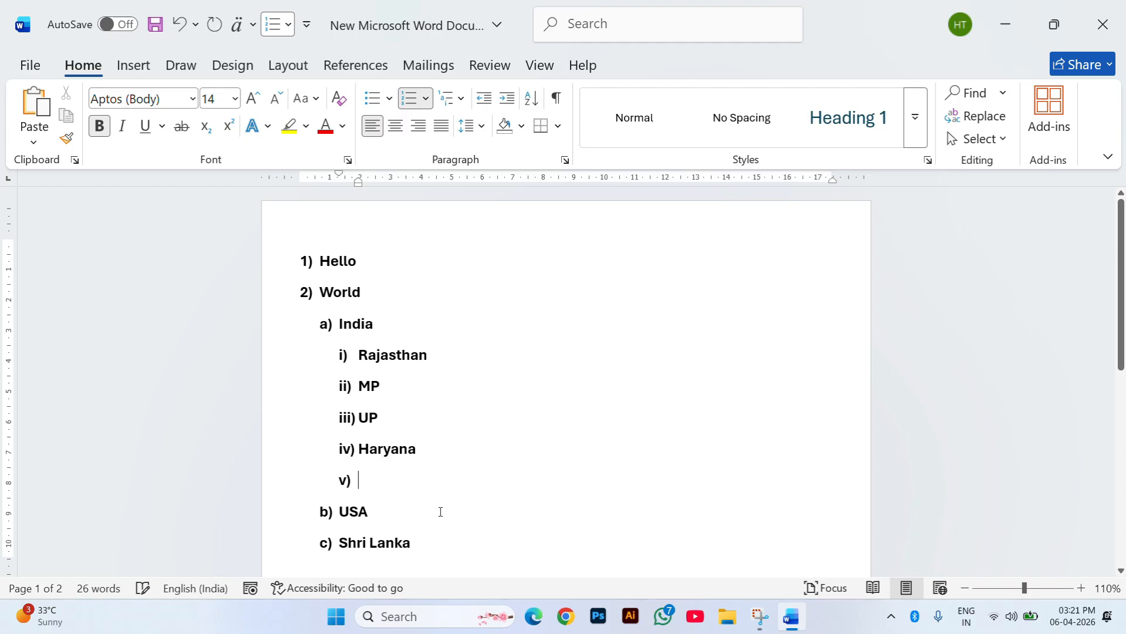
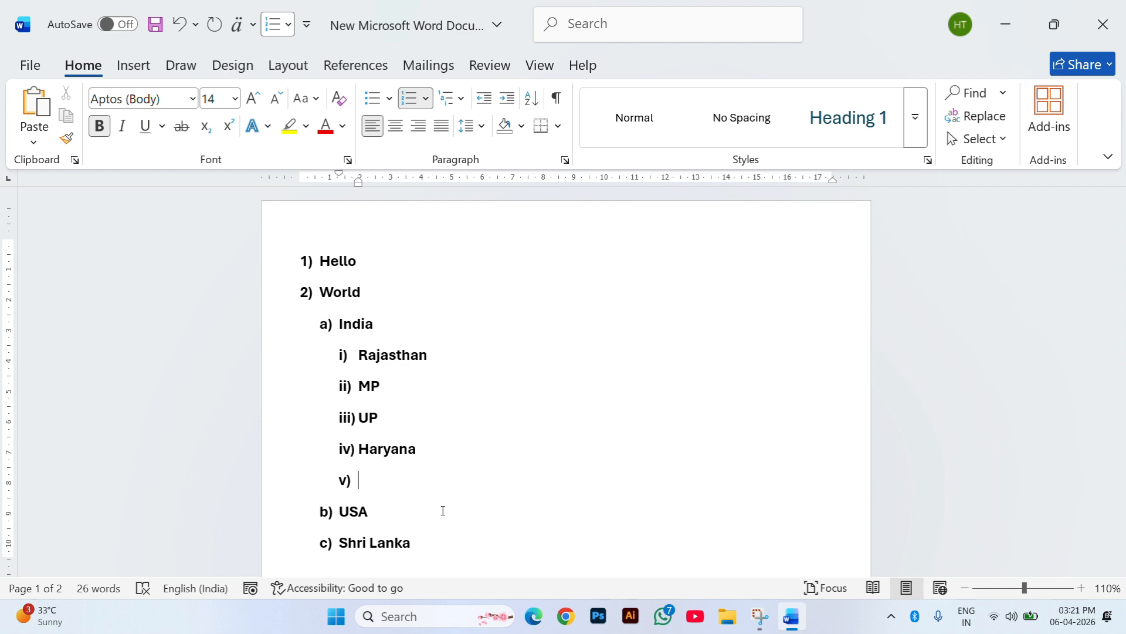
{"action": "type", "text": "AP"}
Insert a fourth level below "Rajasthan" with the sub-items "Jodhpur", "Pali" and "Jalore", followed by an empty sub-item.
{"action": "left_click", "coordinate": [501, 362]}
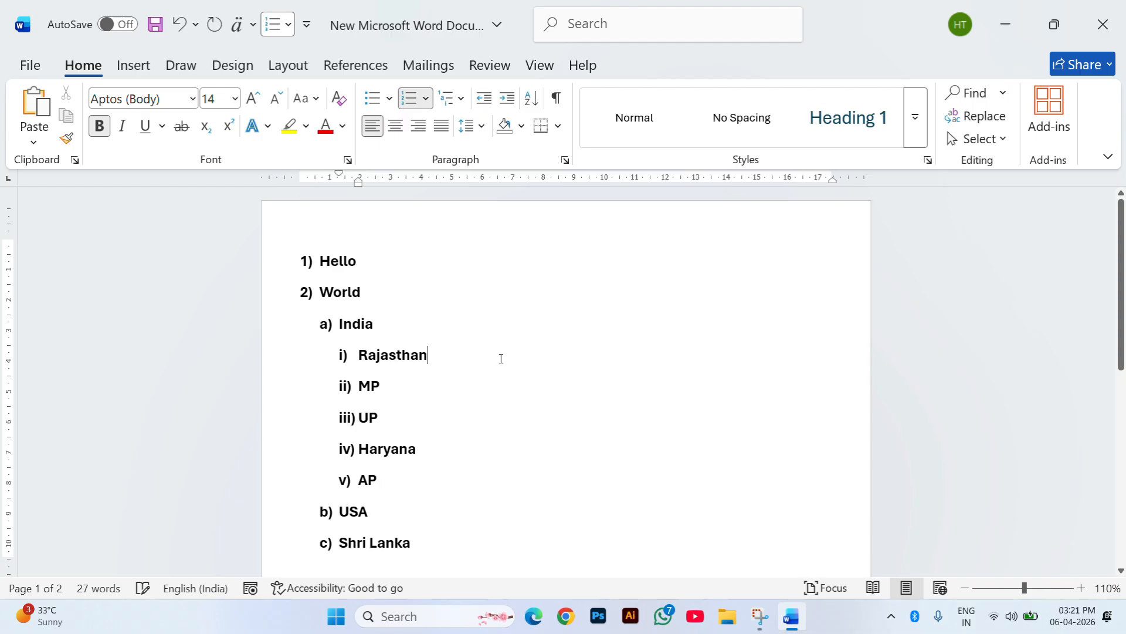
{"action": "key", "text": "Return"}
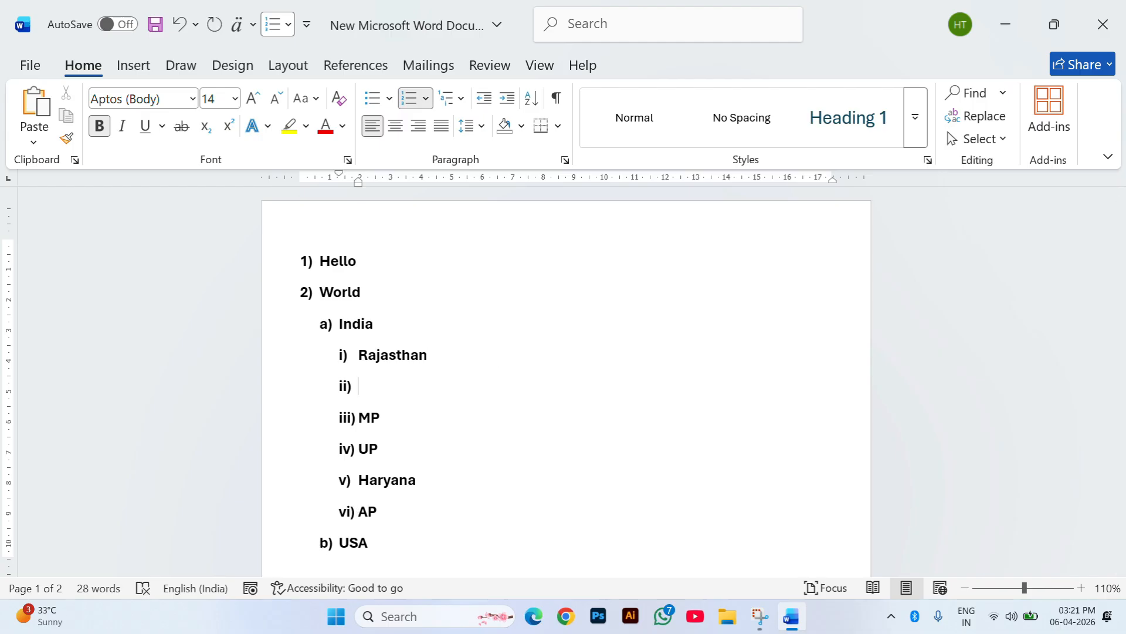
{"action": "key", "text": "Tab"}
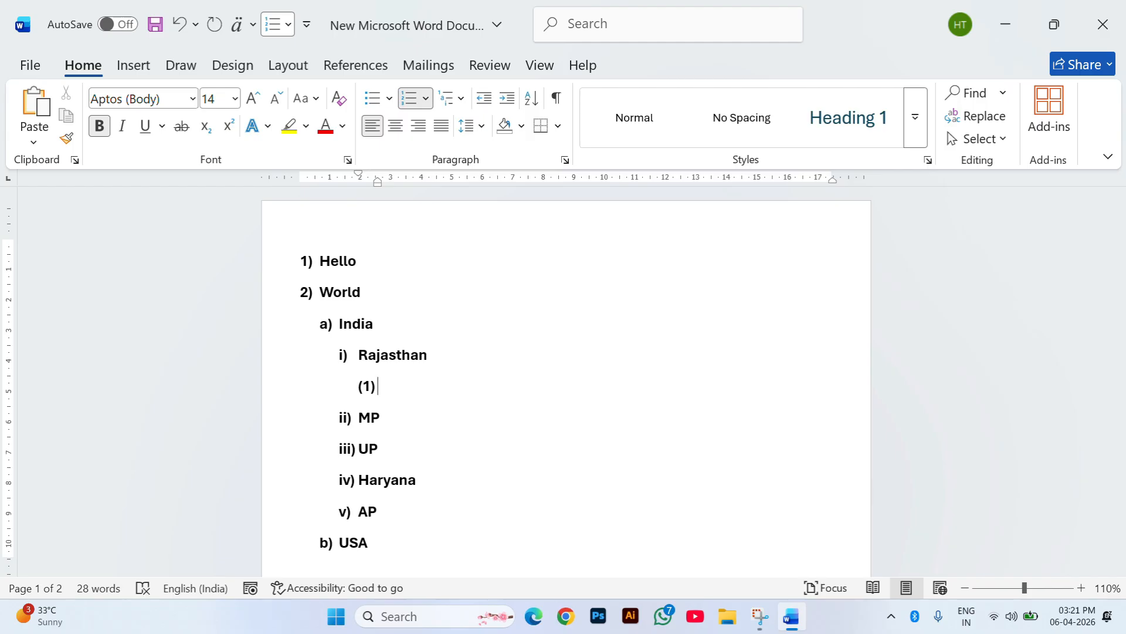
{"action": "type", "text": "Jodhpur"}
{"action": "key", "text": "Return"}
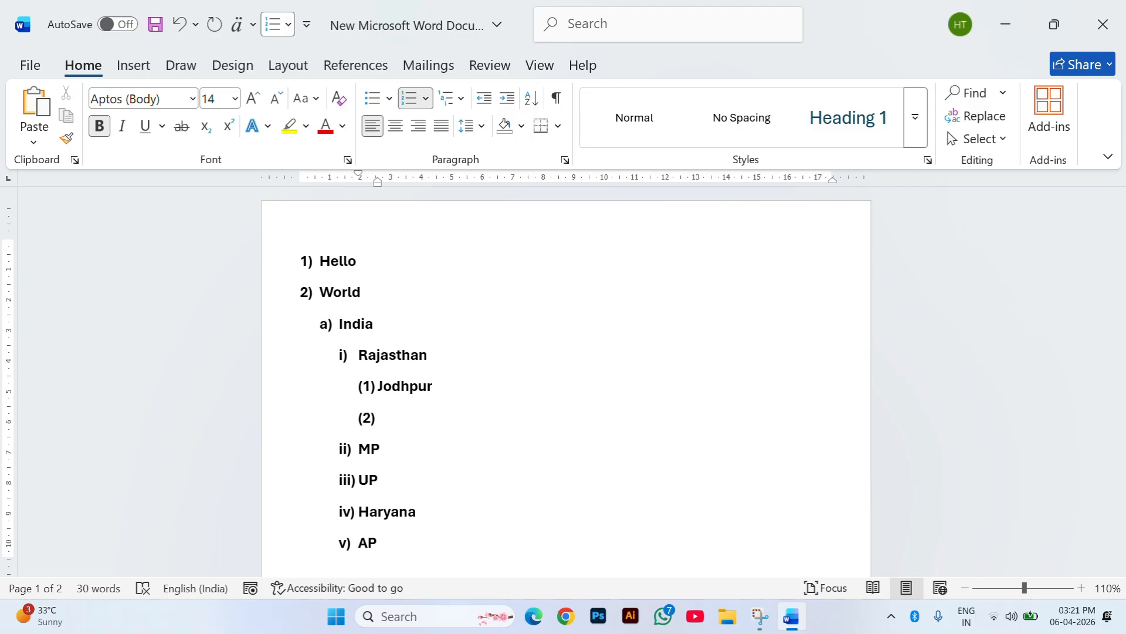
{"action": "type", "text": "Pali"}
{"action": "key", "text": "Return"}
{"action": "type", "text": "jalo"}
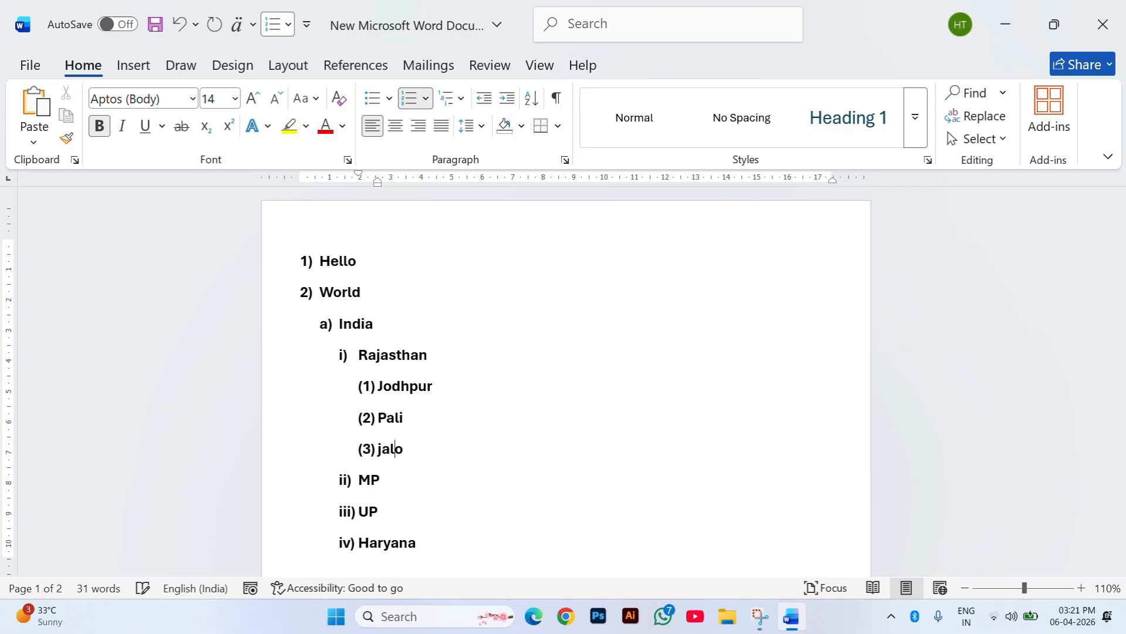
{"action": "type", "text": "re"}
{"action": "key", "text": "Return"}
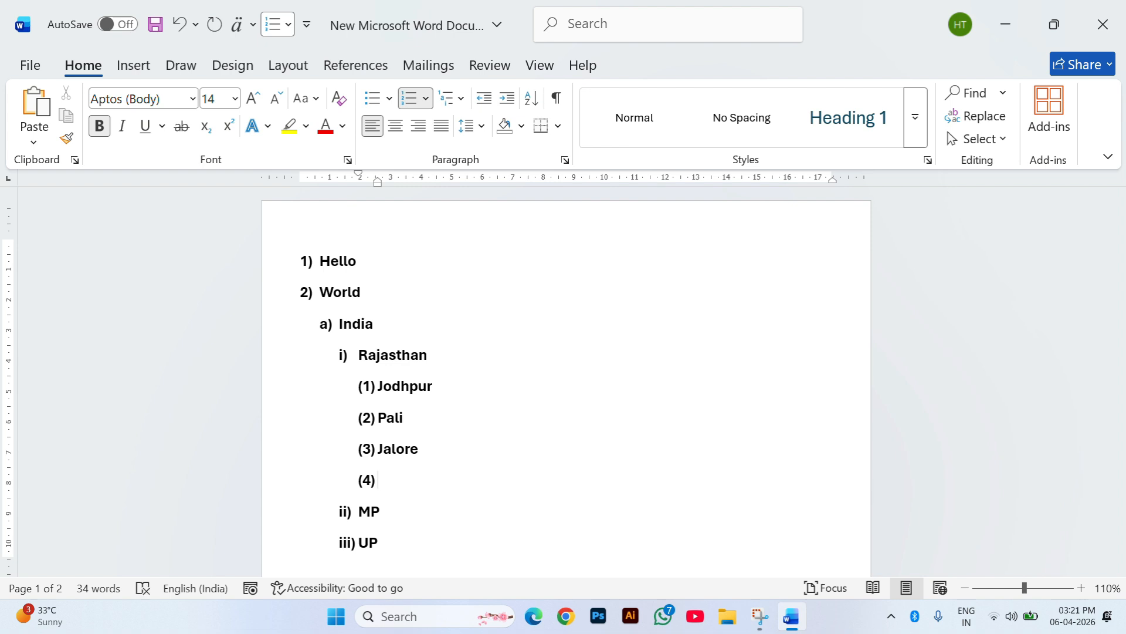
Add "Jaipur", "Barmer" and "Bikaner" as further fourth-level sub-items under "Rajasthan", leaving no empty item after them.
{"action": "type", "text": "Jaipur"}
{"action": "key", "text": "Return"}
{"action": "type", "text": "Barmer"}
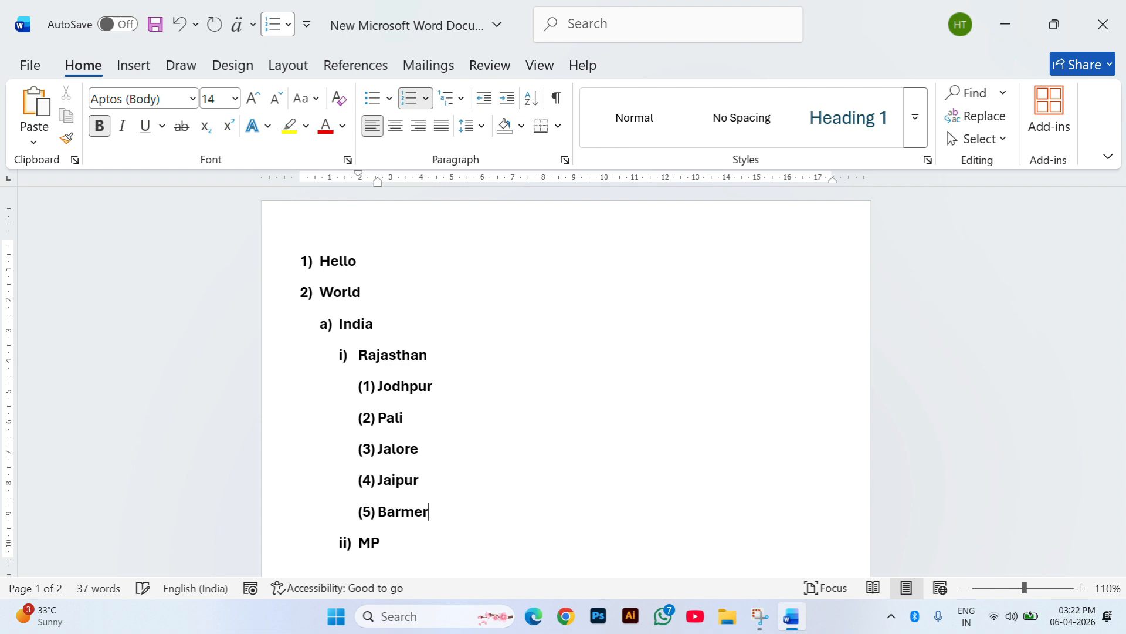
{"action": "key", "text": "Return"}
{"action": "type", "text": "Bikaner"}
{"action": "key", "text": "Return"}
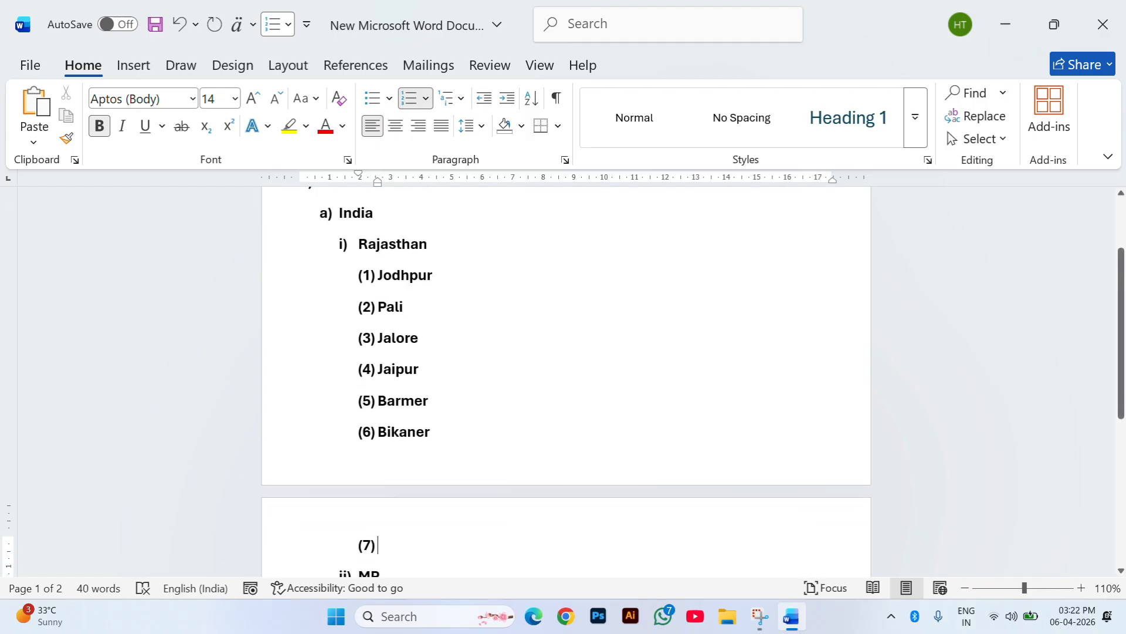
{"action": "key", "text": "BackSpace"}
{"action": "key", "text": "BackSpace"}
{"action": "key", "text": "BackSpace"}
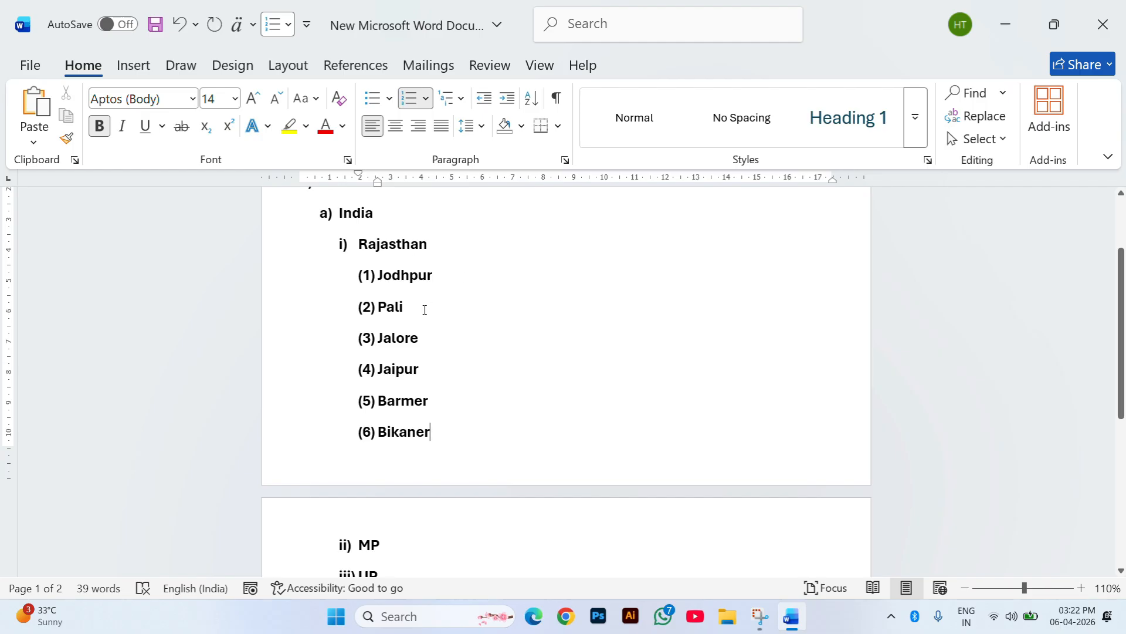
Insert a fifth level below "Jodhpur" with the sub-items "Luni", "...." and "...", followed by an empty sub-item.
{"action": "left_click", "coordinate": [423, 286]}
{"action": "key", "text": "Return"}
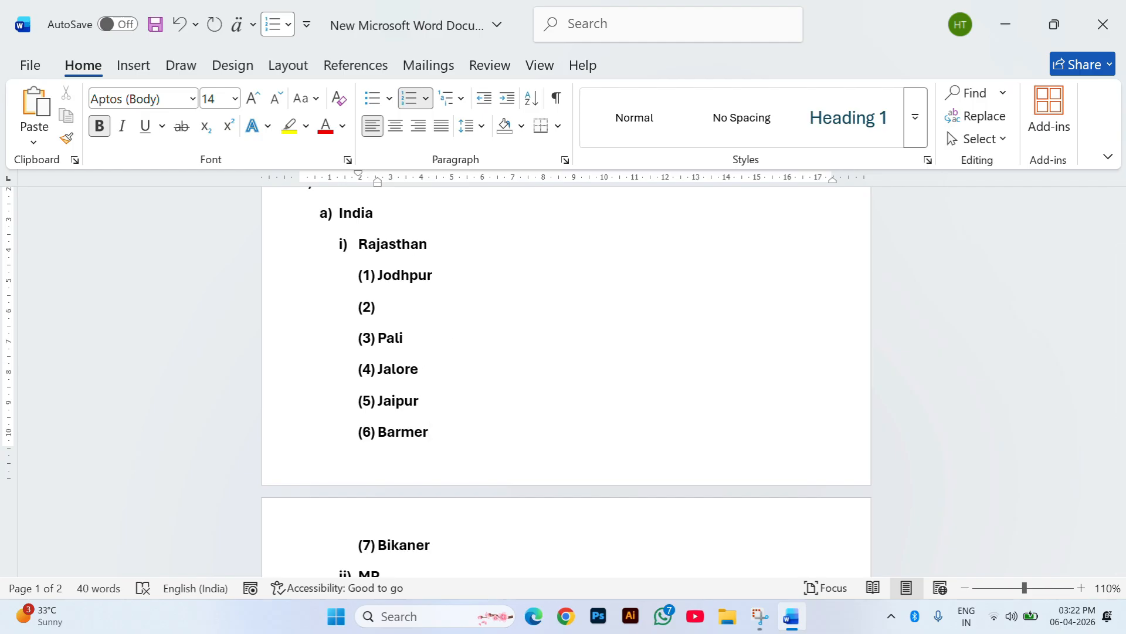
{"action": "key", "text": "Tab"}
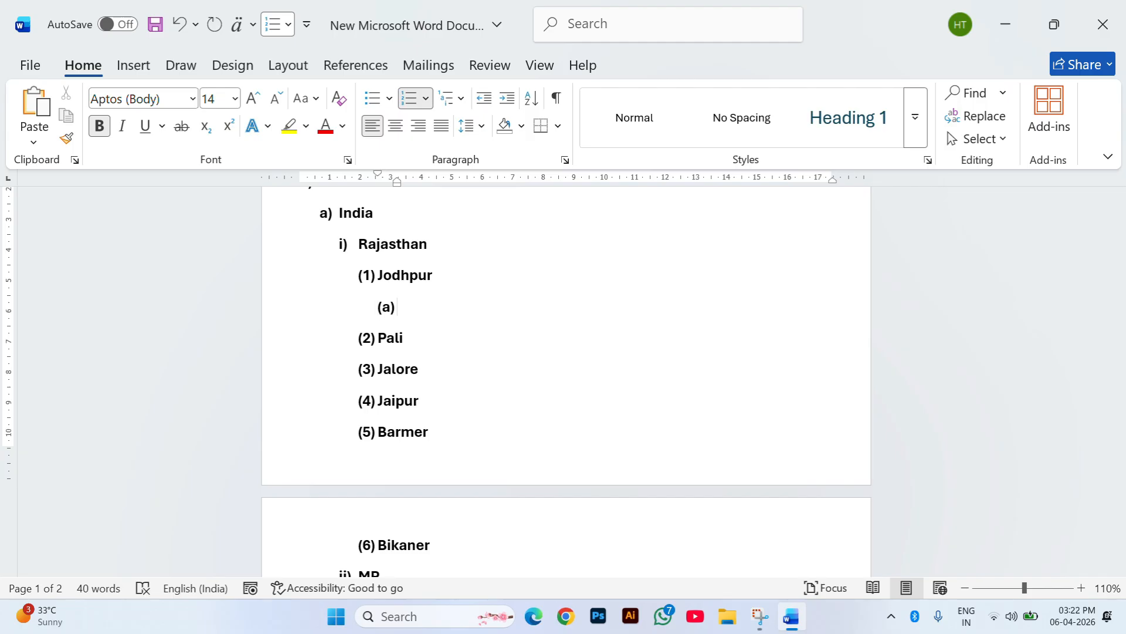
{"action": "type", "text": "Luni"}
{"action": "key", "text": "Return"}
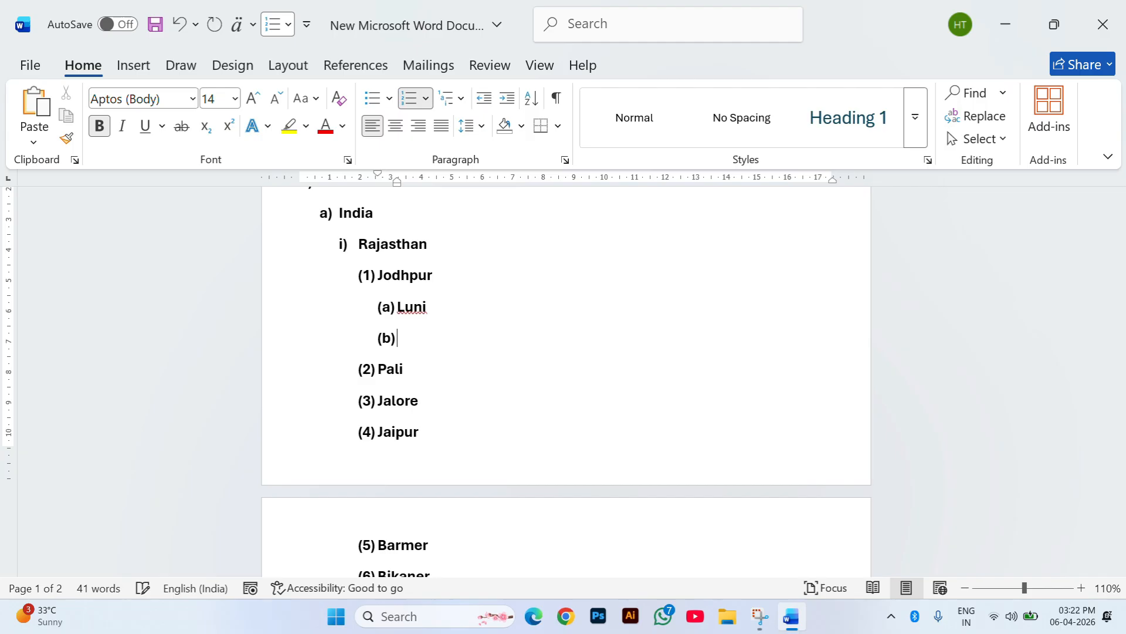
{"action": "type", "text": "...."}
{"action": "key", "text": "Return"}
{"action": "type", "text": "..."}
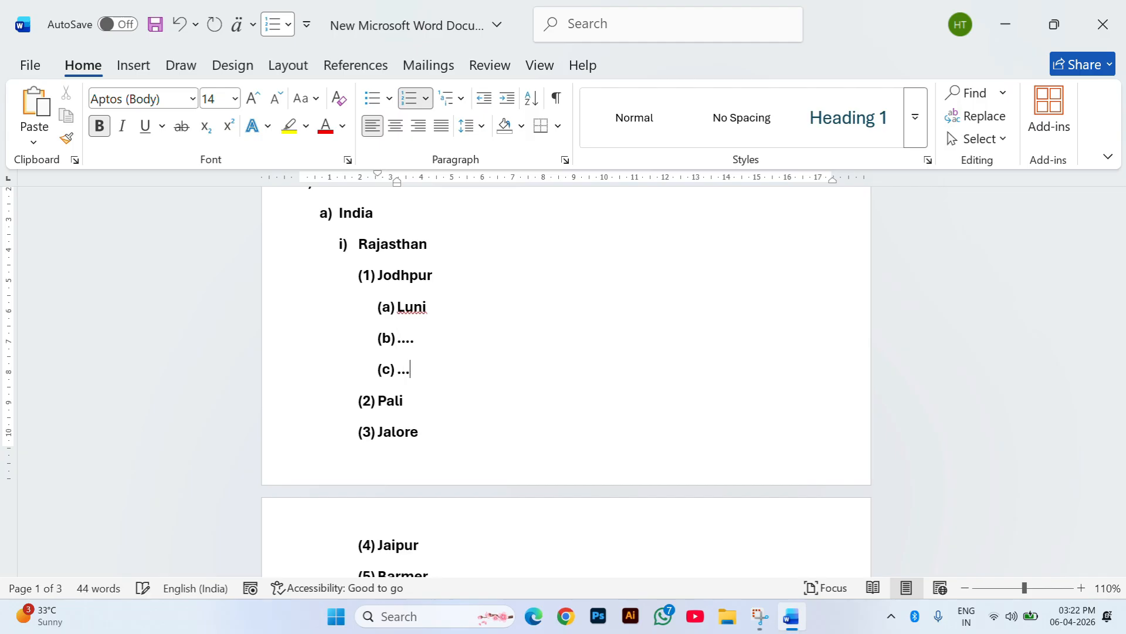
{"action": "key", "text": "Return"}
Insert "Pal" as a sixth-level sub-item below "Luni" and add an empty seventh-level item under it.
{"action": "left_click", "coordinate": [449, 299]}
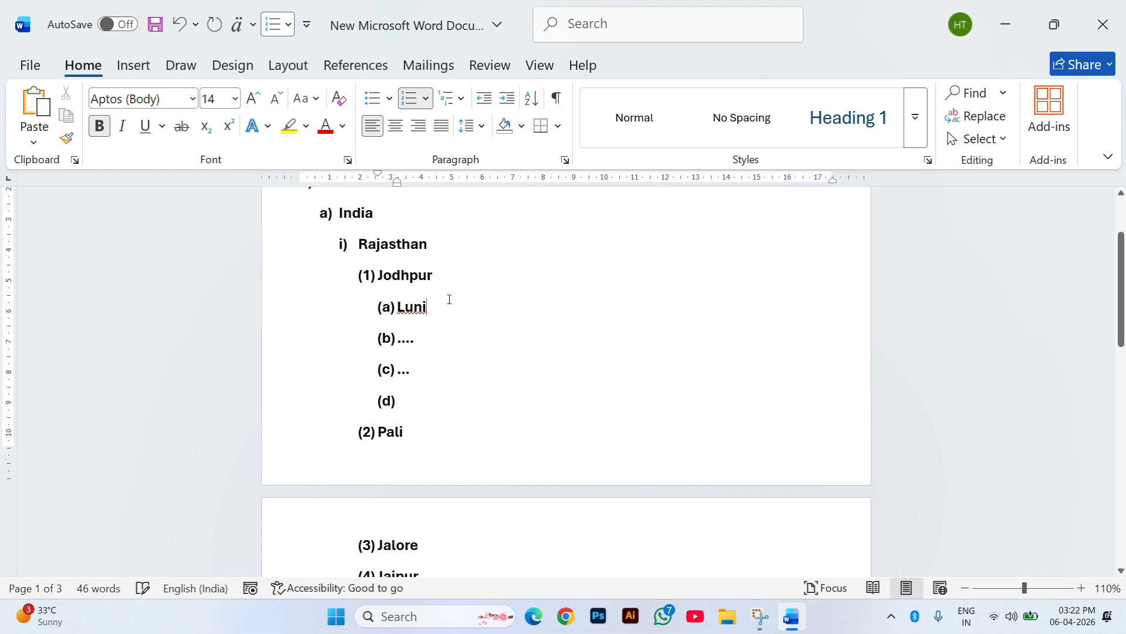
{"action": "key", "text": "Return"}
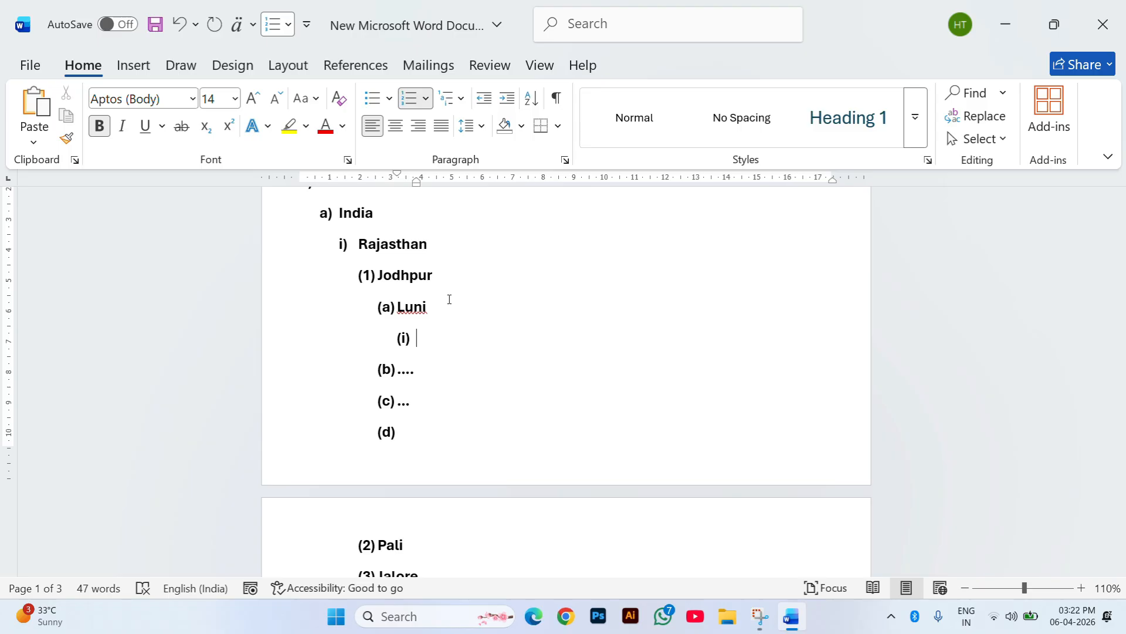
{"action": "type", "text": "Pal"}
{"action": "key", "text": "Return"}
{"action": "key", "text": "Tab"}
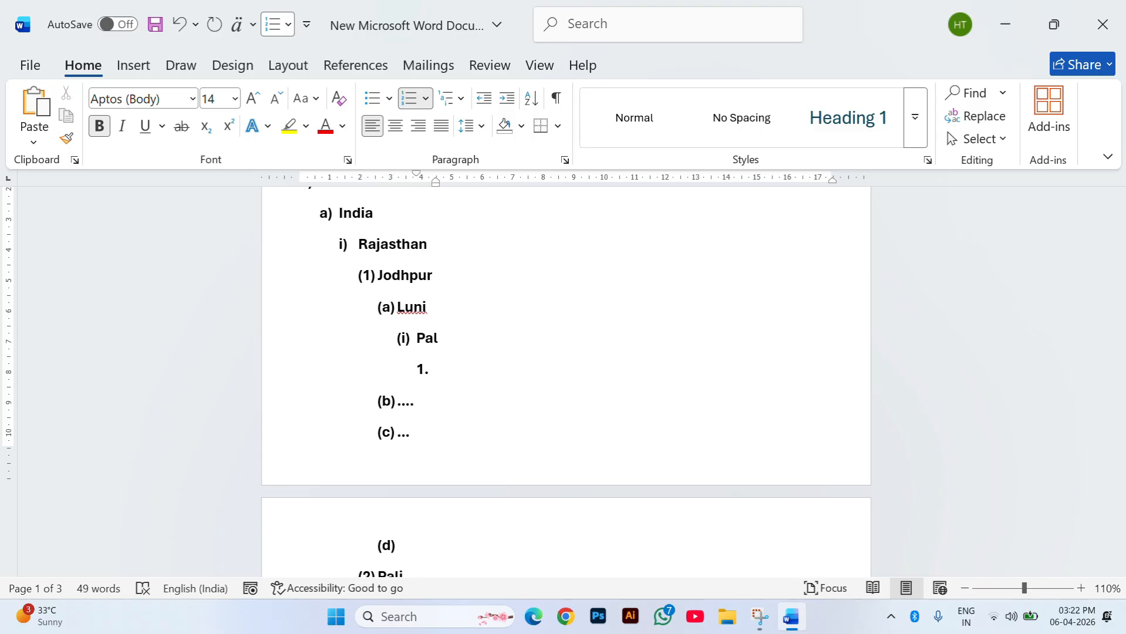
Review the whole multilevel list across the document's pages, from "Hello" to "japan".
{"action": "scroll", "coordinate": [344, 317], "scroll_direction": "up", "scroll_amount": 3}
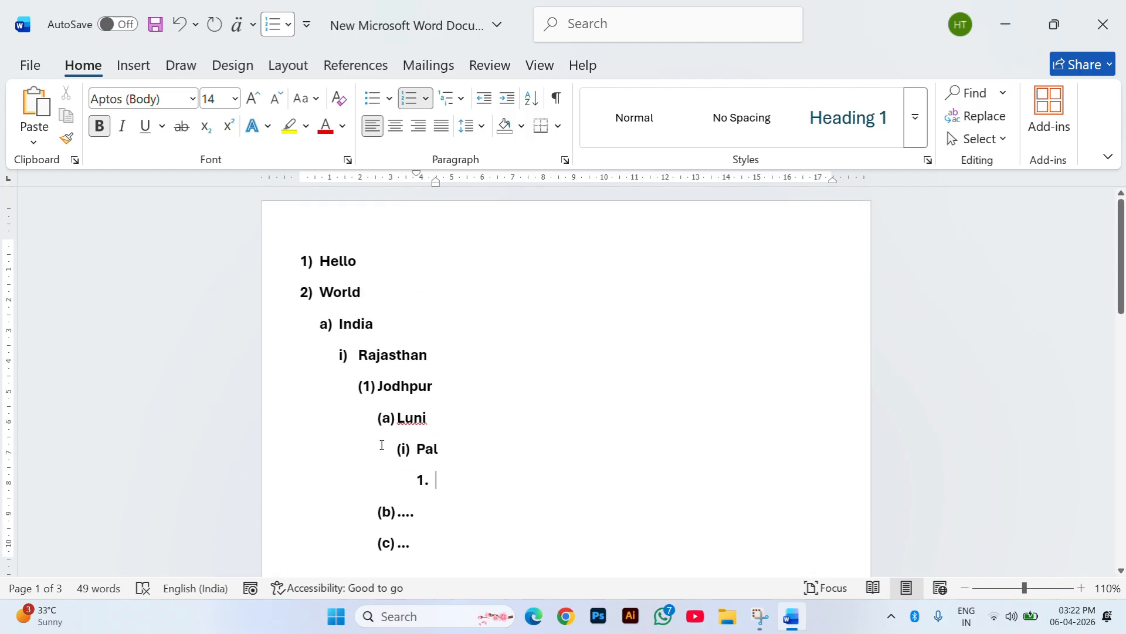
{"action": "scroll", "coordinate": [414, 426], "scroll_direction": "down", "scroll_amount": 15}
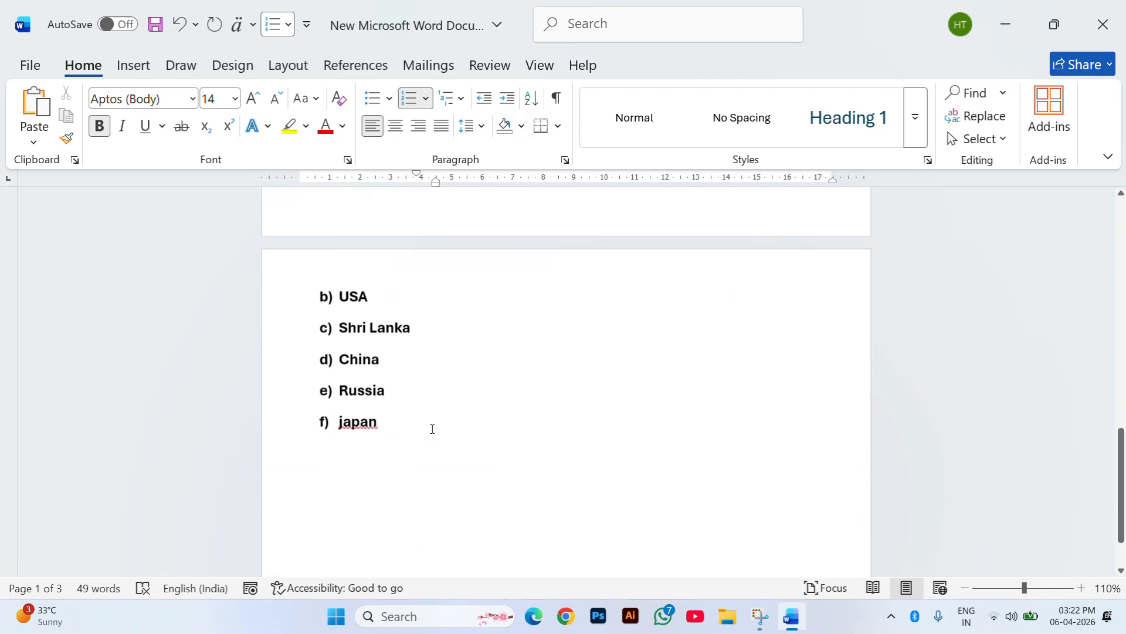
{"action": "scroll", "coordinate": [442, 412], "scroll_direction": "up", "scroll_amount": 6}
{"action": "scroll", "coordinate": [483, 317], "scroll_direction": "up", "scroll_amount": 10}
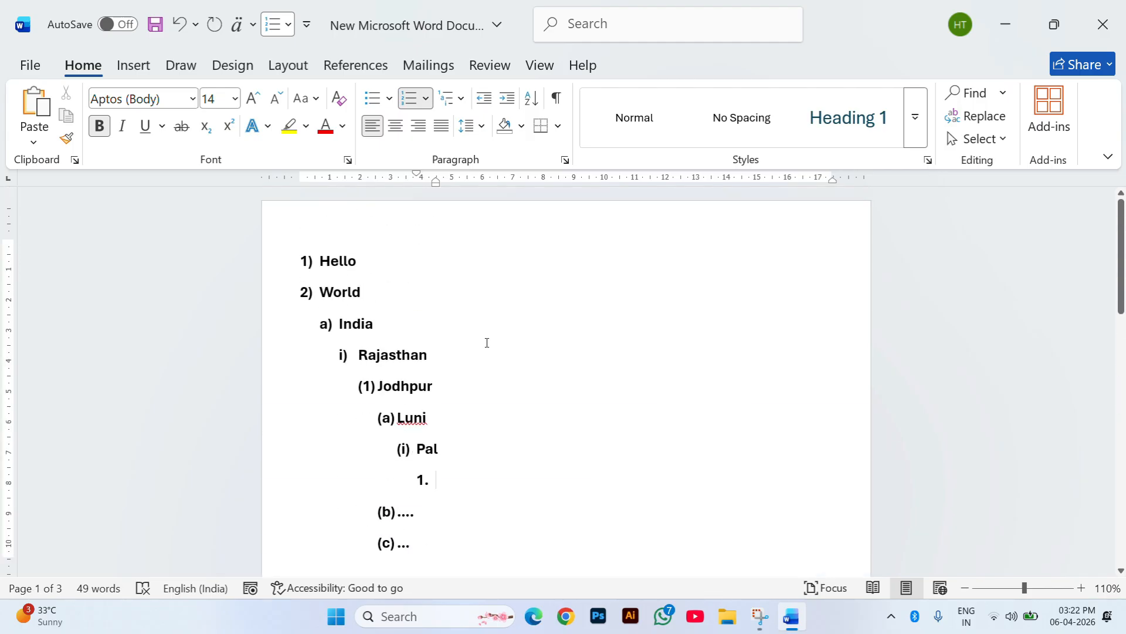
{"action": "scroll", "coordinate": [486, 343], "scroll_direction": "down", "scroll_amount": 15}
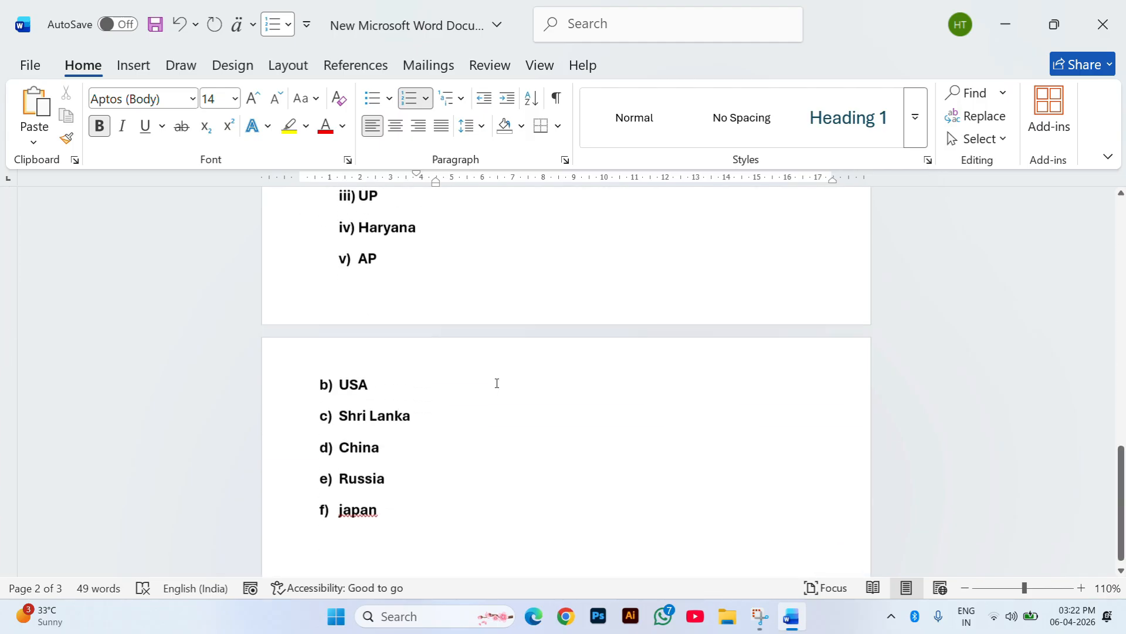
{"action": "scroll", "coordinate": [506, 378], "scroll_direction": "up", "scroll_amount": 1}
{"action": "scroll", "coordinate": [507, 378], "scroll_direction": "up", "scroll_amount": 12}
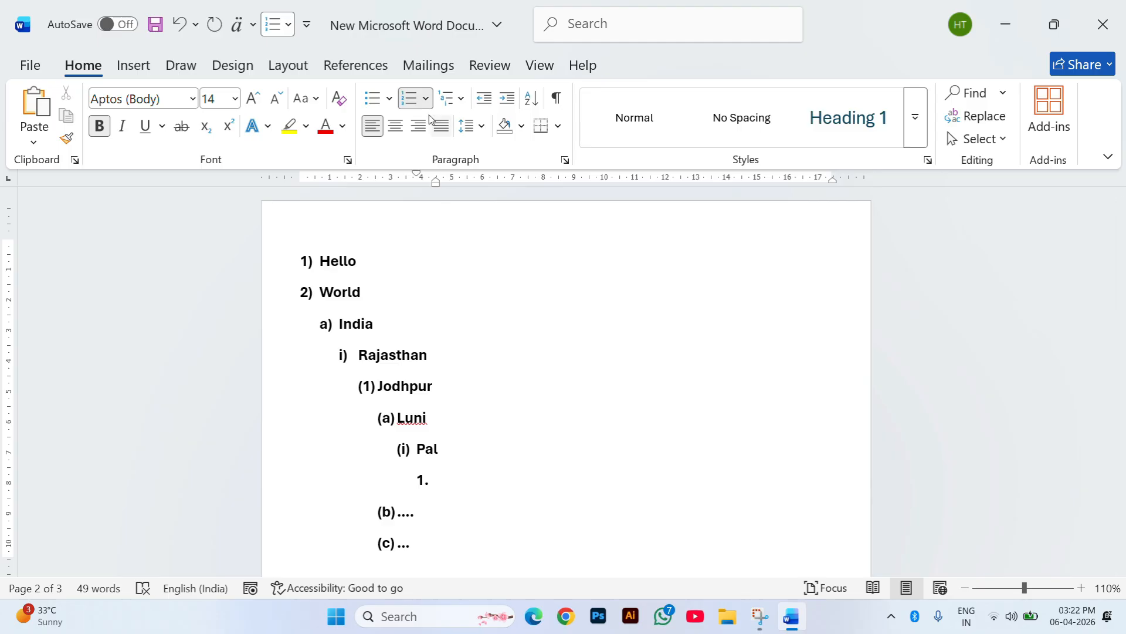
Examine the document's number formats and the available multilevel list styles without applying any.
{"action": "left_click", "coordinate": [427, 99]}
{"action": "scroll", "coordinate": [508, 411], "scroll_direction": "down", "scroll_amount": 5}
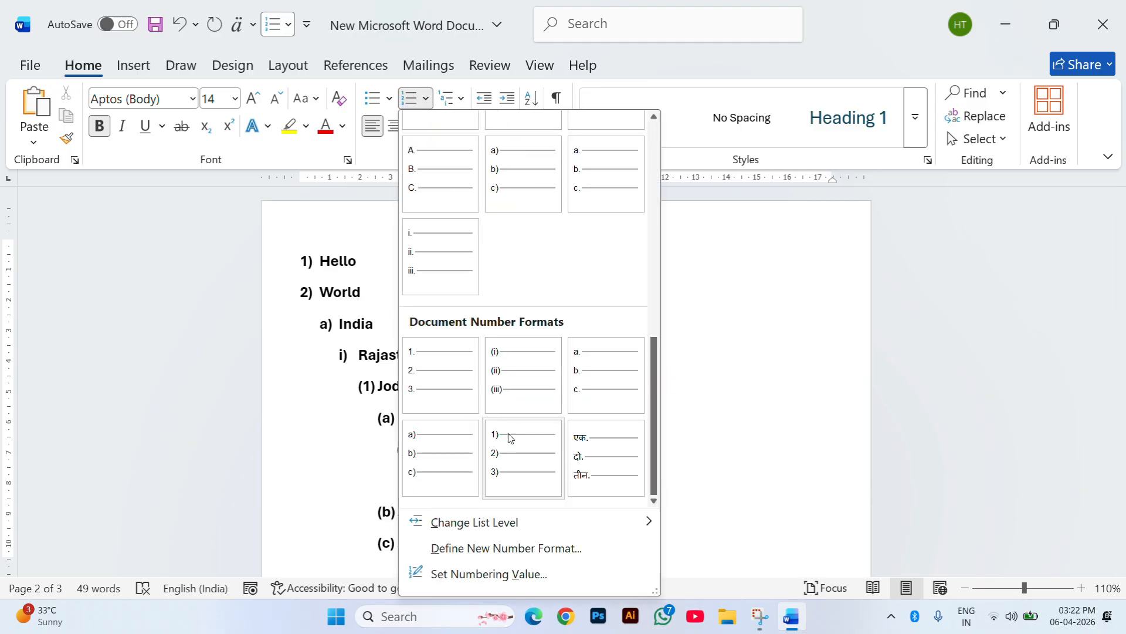
{"action": "left_click", "coordinate": [748, 346]}
{"action": "left_click", "coordinate": [461, 98]}
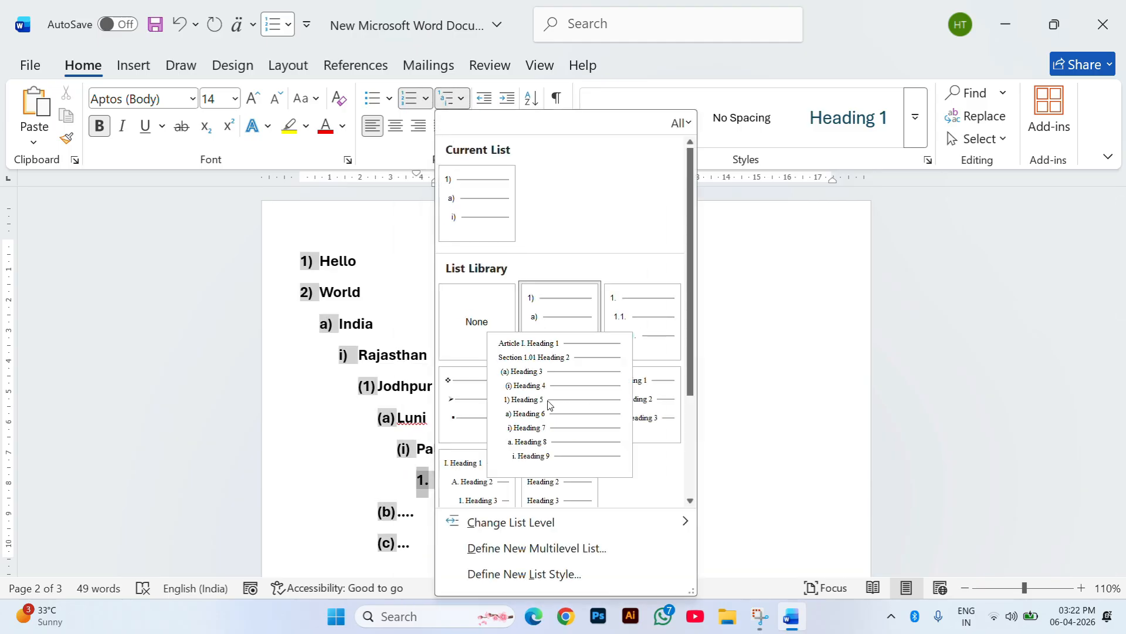
{"action": "scroll", "coordinate": [556, 437], "scroll_direction": "down", "scroll_amount": 3}
{"action": "mouse_move", "coordinate": [549, 343]}
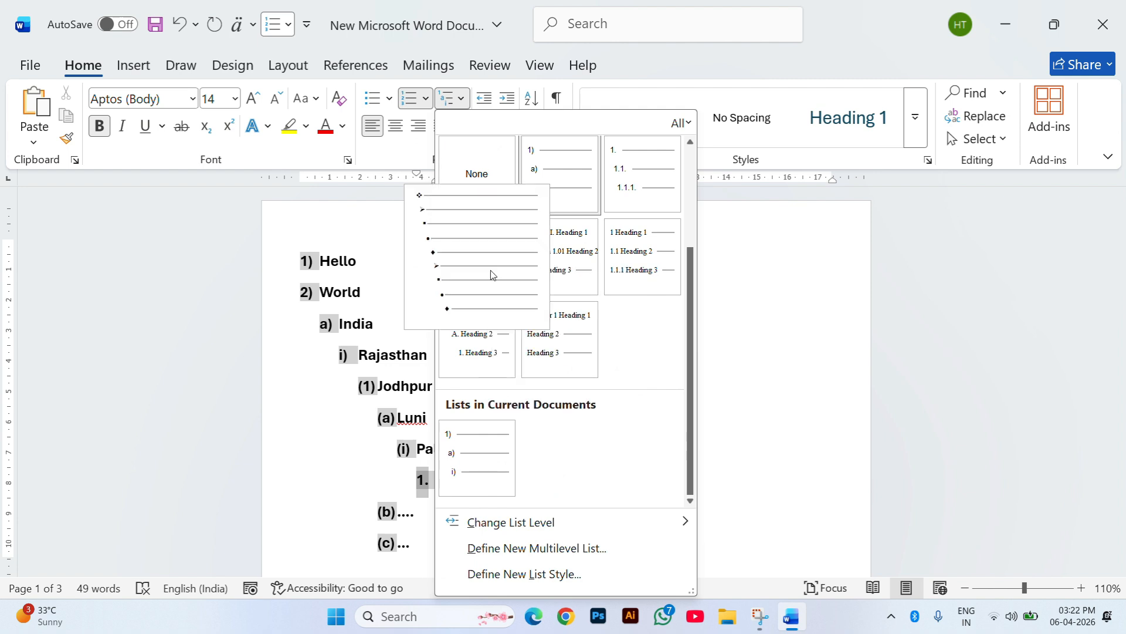
{"action": "mouse_move", "coordinate": [494, 471]}
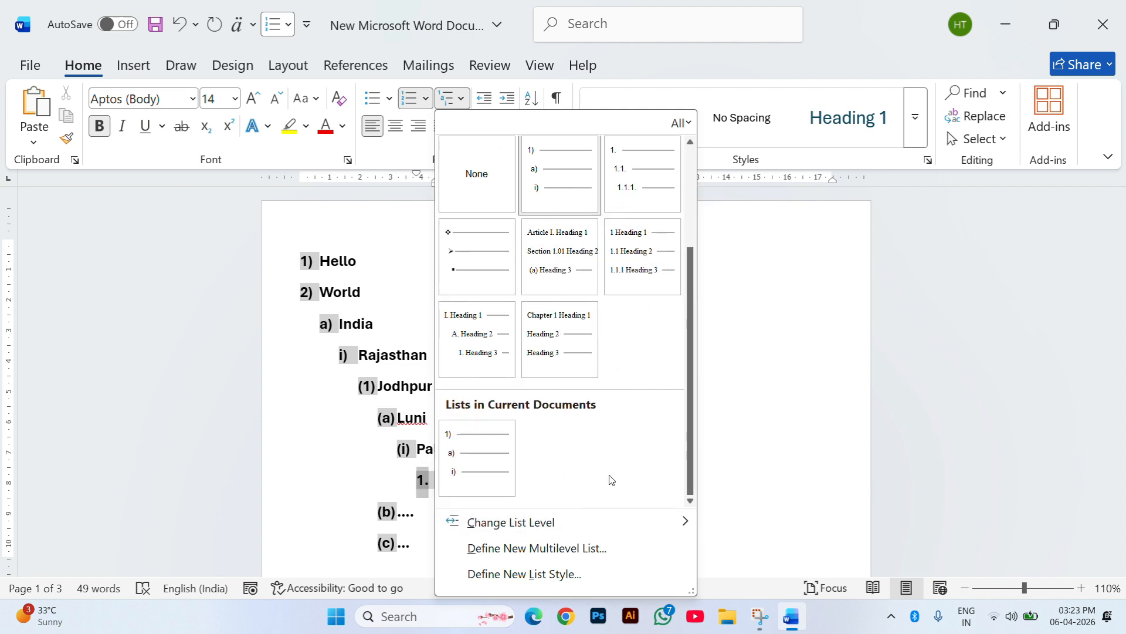
{"action": "left_click", "coordinate": [751, 379]}
Delete the entire multilevel list from the document.
{"action": "key", "text": "ctrl+a"}
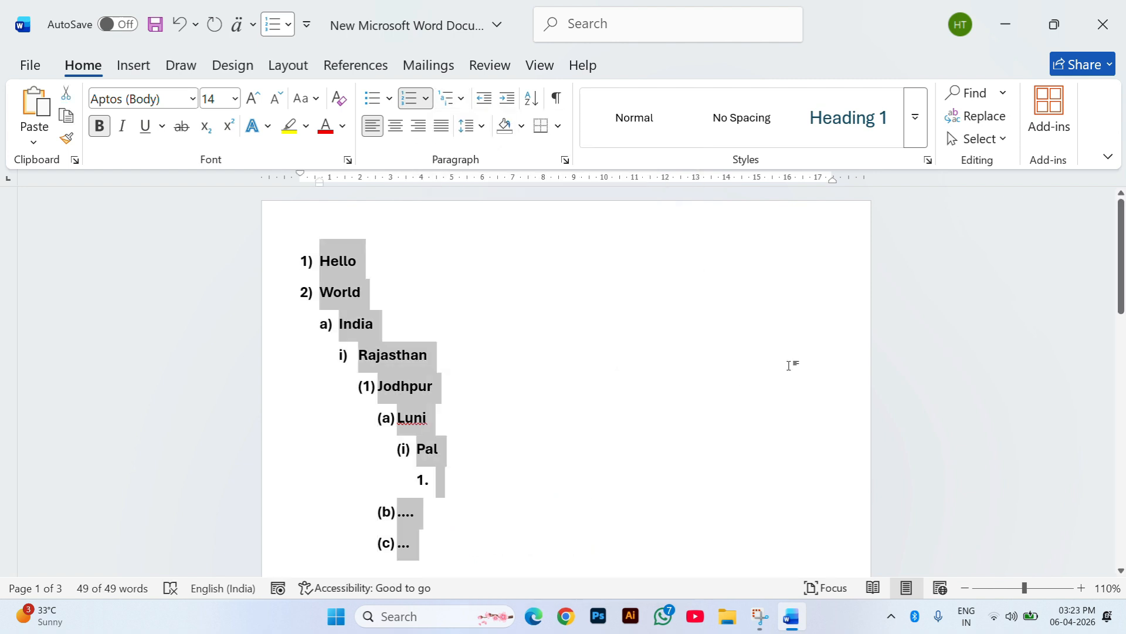
{"action": "key", "text": "BackSpace"}
{"action": "key", "text": "BackSpace"}
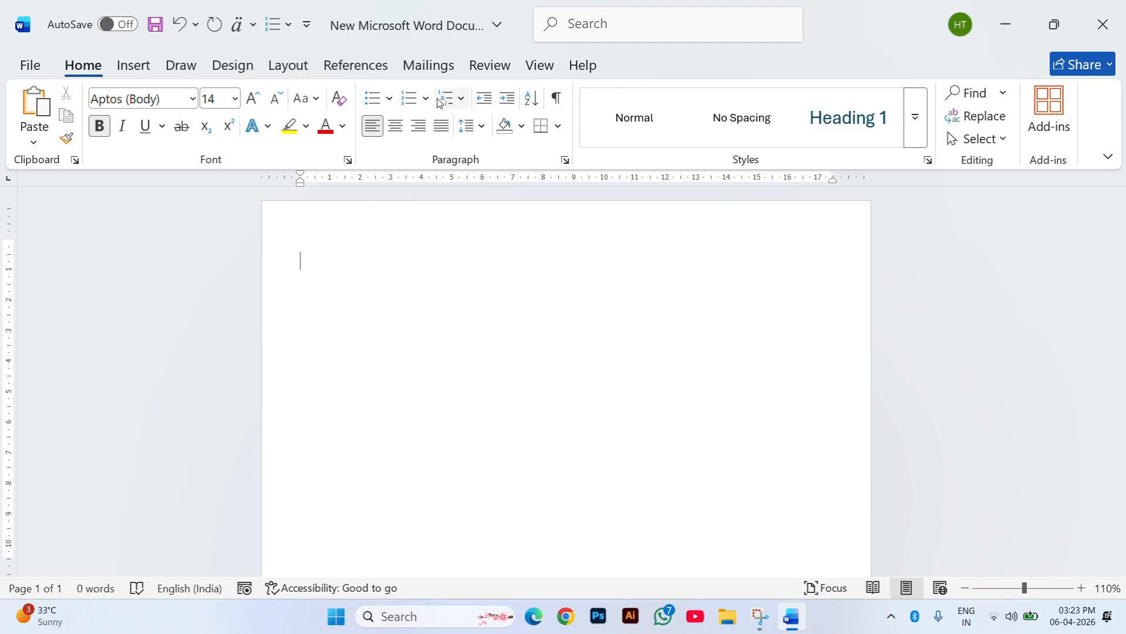
Enter the title "Topic" on the first line and enlarge it to 20 pt.
{"action": "left_click", "coordinate": [390, 103]}
{"action": "left_click", "coordinate": [390, 103]}
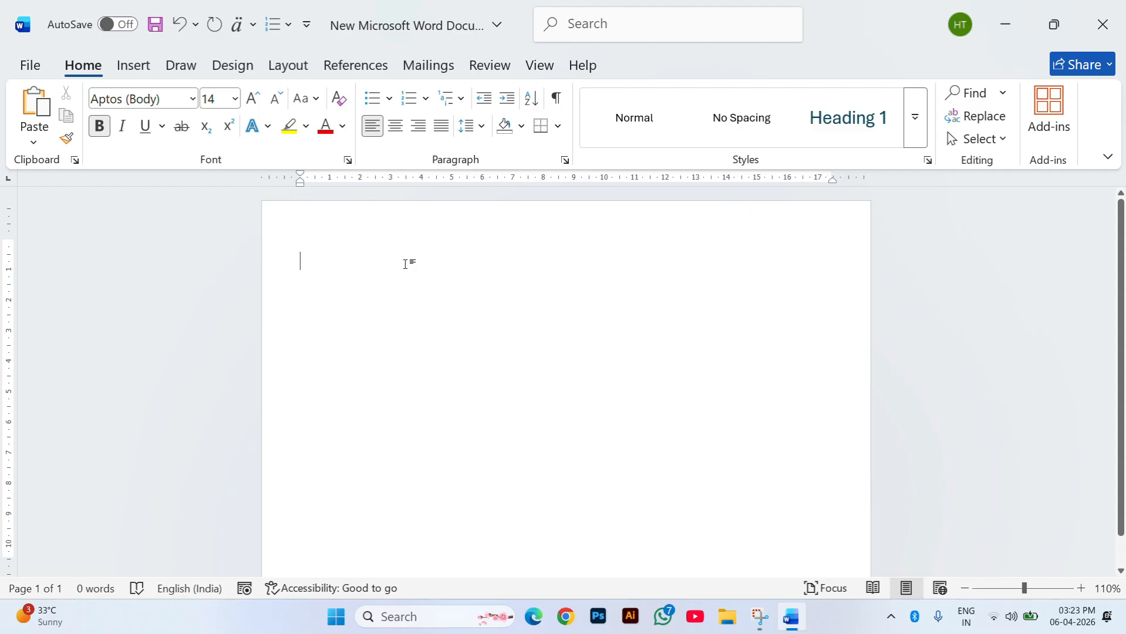
{"action": "type", "text": "Topic"}
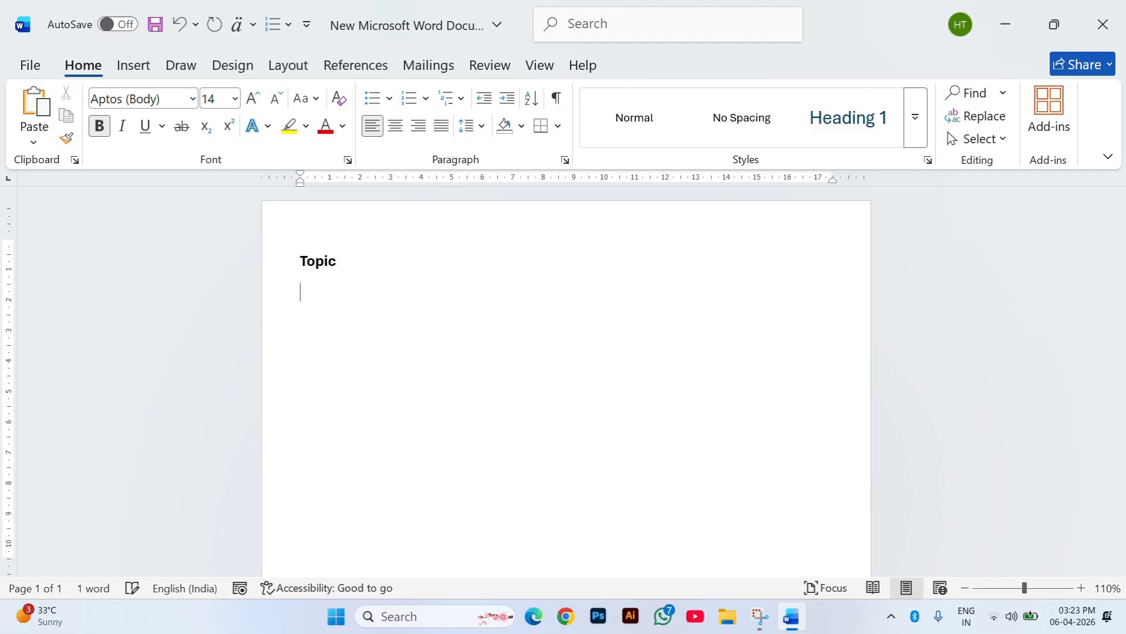
{"action": "double_click", "coordinate": [326, 257]}
{"action": "left_click", "coordinate": [253, 98]}
{"action": "left_click", "coordinate": [253, 98]}
{"action": "left_click", "coordinate": [253, 98]}
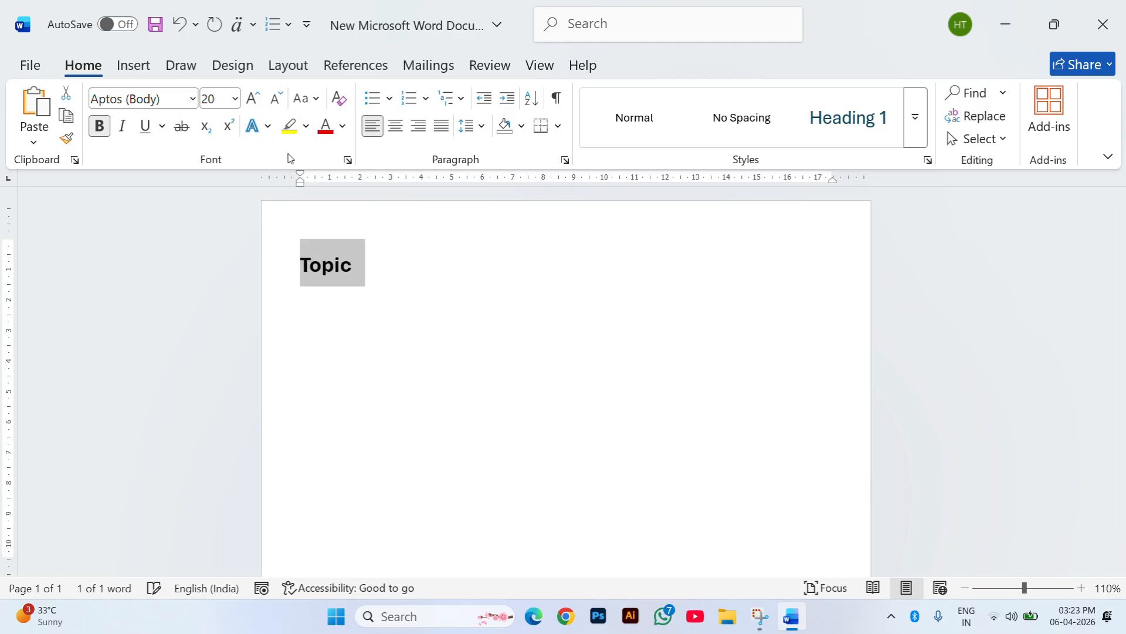
Turn off bold on the line below "Topic" and start a list with solid round bullets there.
{"action": "left_click", "coordinate": [403, 287]}
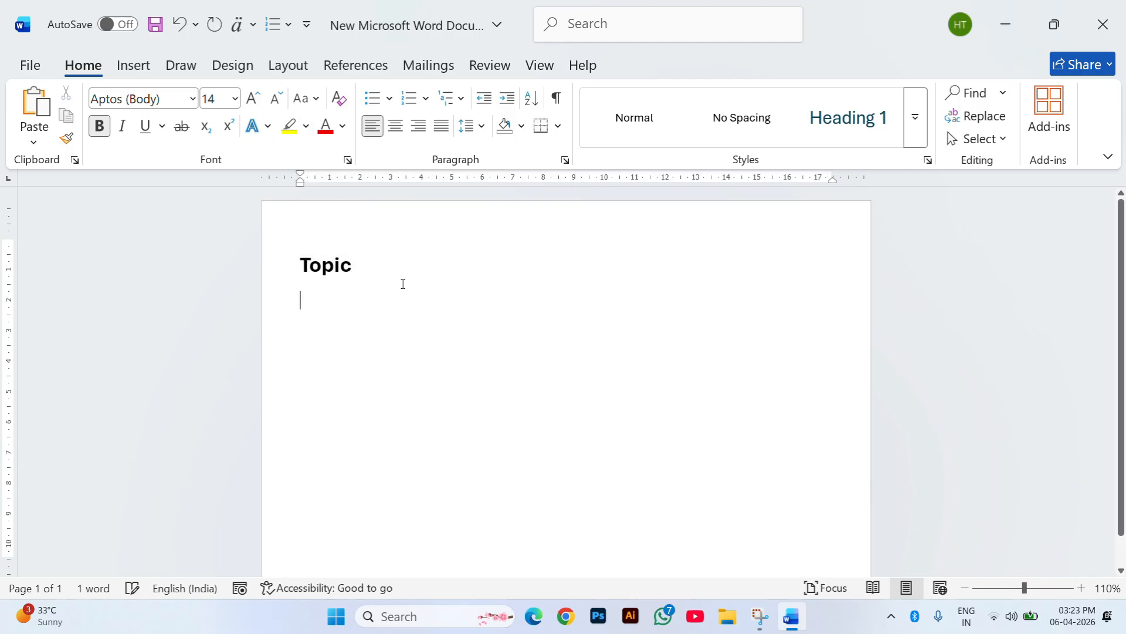
{"action": "key", "text": "ctrl+b"}
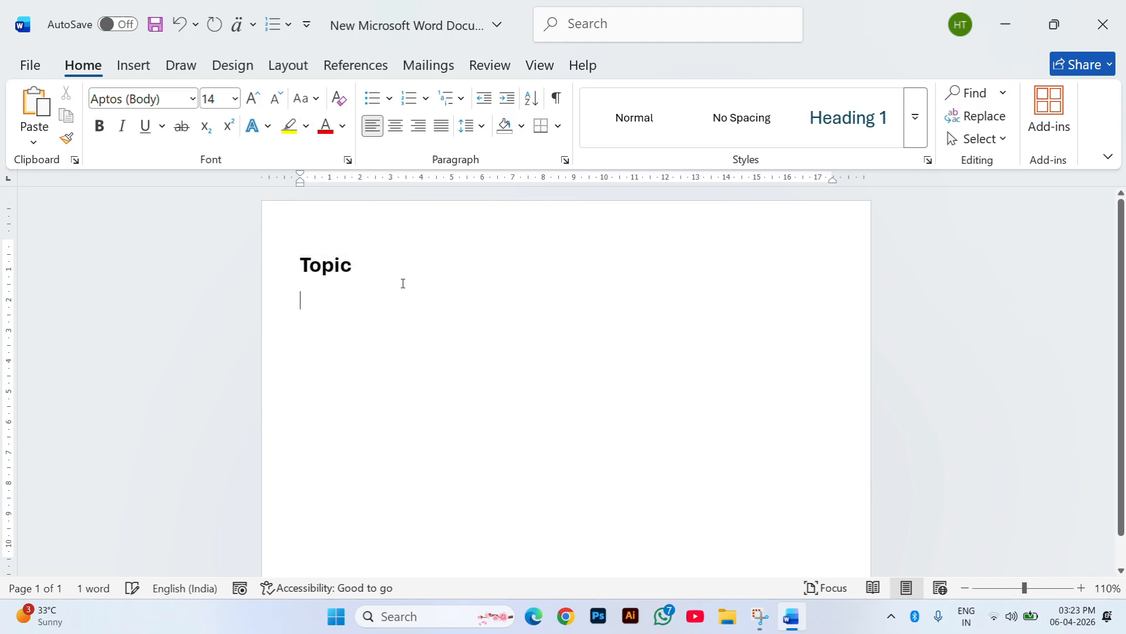
{"action": "left_click", "coordinate": [390, 98]}
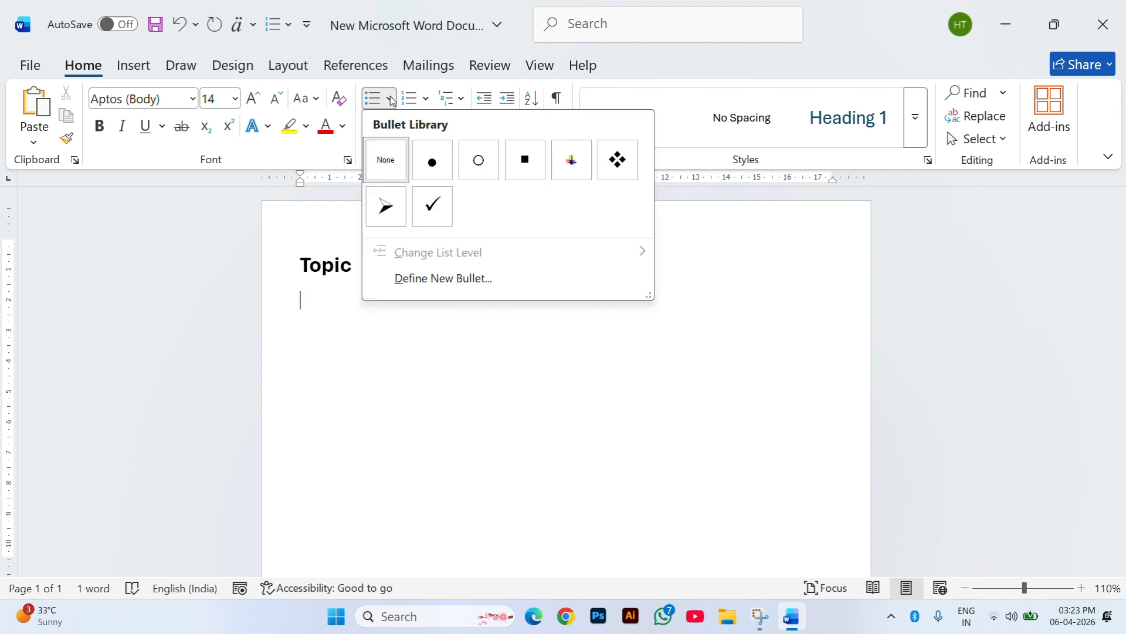
{"action": "left_click", "coordinate": [442, 168]}
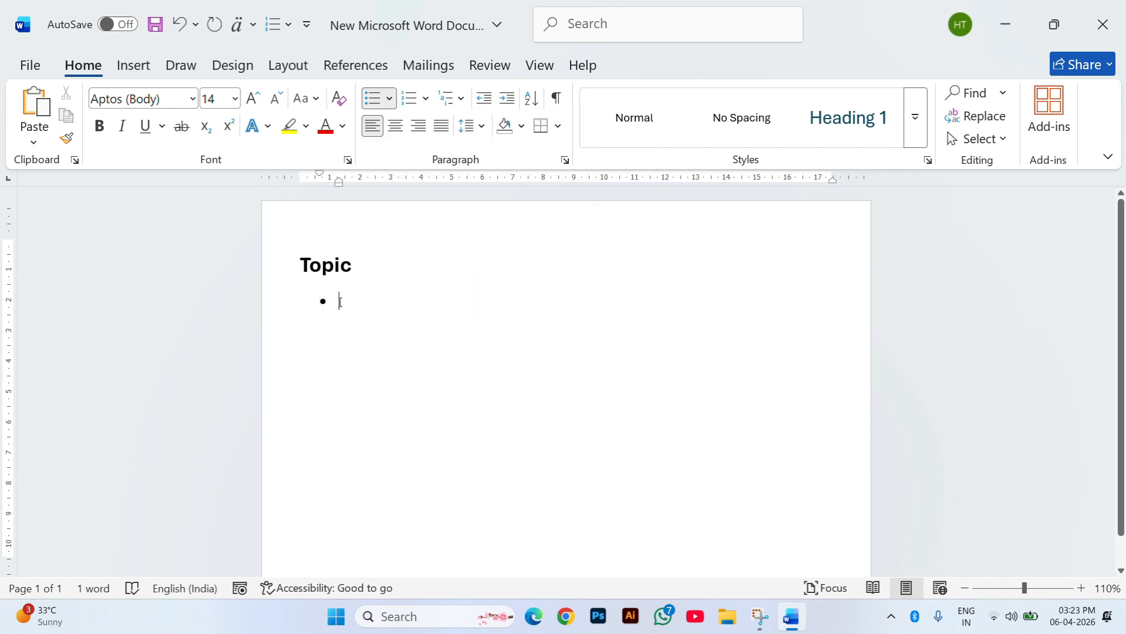
{"action": "type", "text": "Disc"}
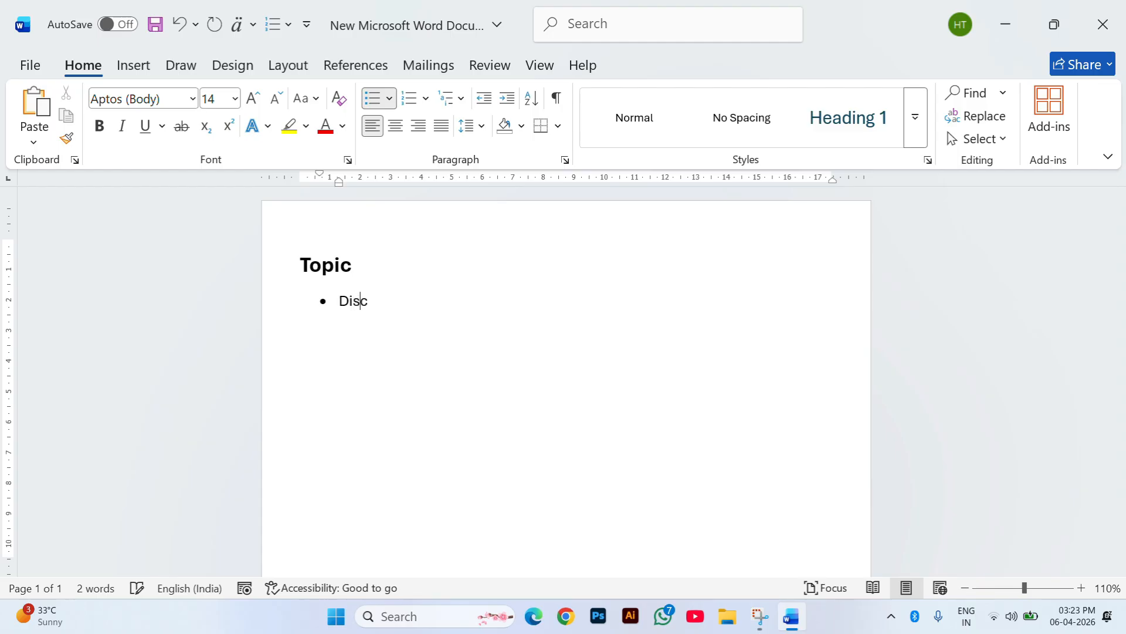
{"action": "type", "text": "iplane"}
{"action": "key", "text": "BackSpace"}
{"action": "key", "text": "BackSpace"}
{"action": "key", "text": "BackSpace"}
{"action": "key", "text": "BackSpace"}
{"action": "key", "text": "BackSpace"}
{"action": "key", "text": "BackSpace"}
{"action": "key", "text": "BackSpace"}
{"action": "type", "text": "esciplene"}
{"action": "key", "text": "BackSpace"}
{"action": "key", "text": "BackSpace"}
{"action": "key", "text": "BackSpace"}
{"action": "key", "text": "BackSpace"}
{"action": "key", "text": "BackSpace"}
{"action": "key", "text": "BackSpace"}
{"action": "key", "text": "BackSpace"}
{"action": "key", "text": "BackSpace"}
{"action": "key", "text": "BackSpace"}
{"action": "key", "text": "BackSpace"}
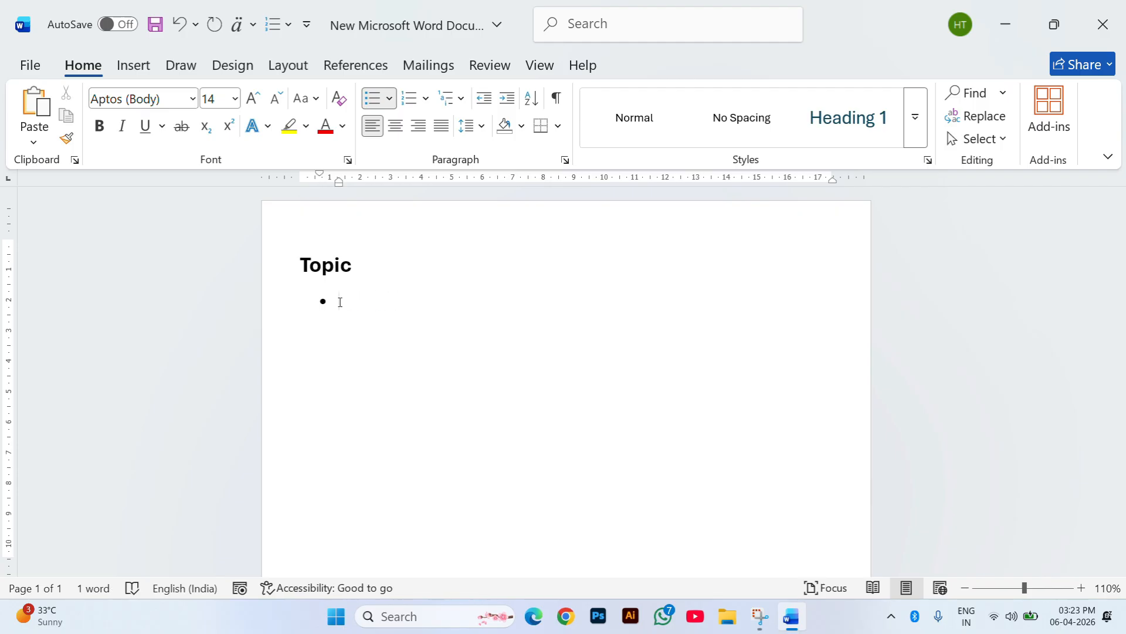
Enter the bulleted items "Time Management" and "Self Confidence" under "Topic".
{"action": "type", "text": "Tie"}
{"action": "type", "text": "m "}
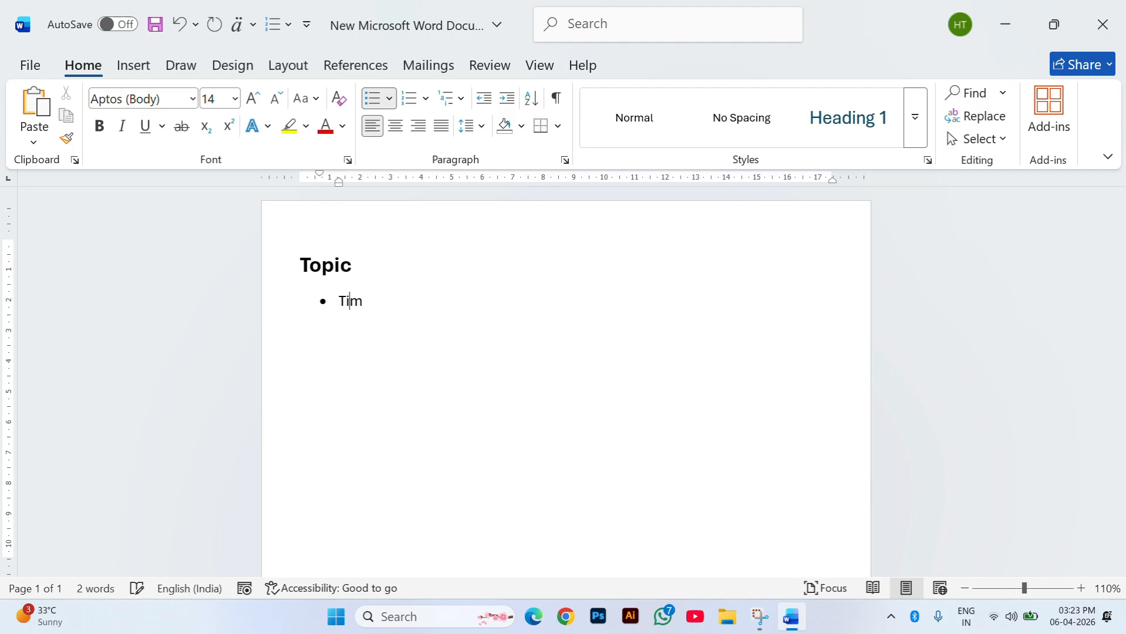
{"action": "type", "text": "Management"}
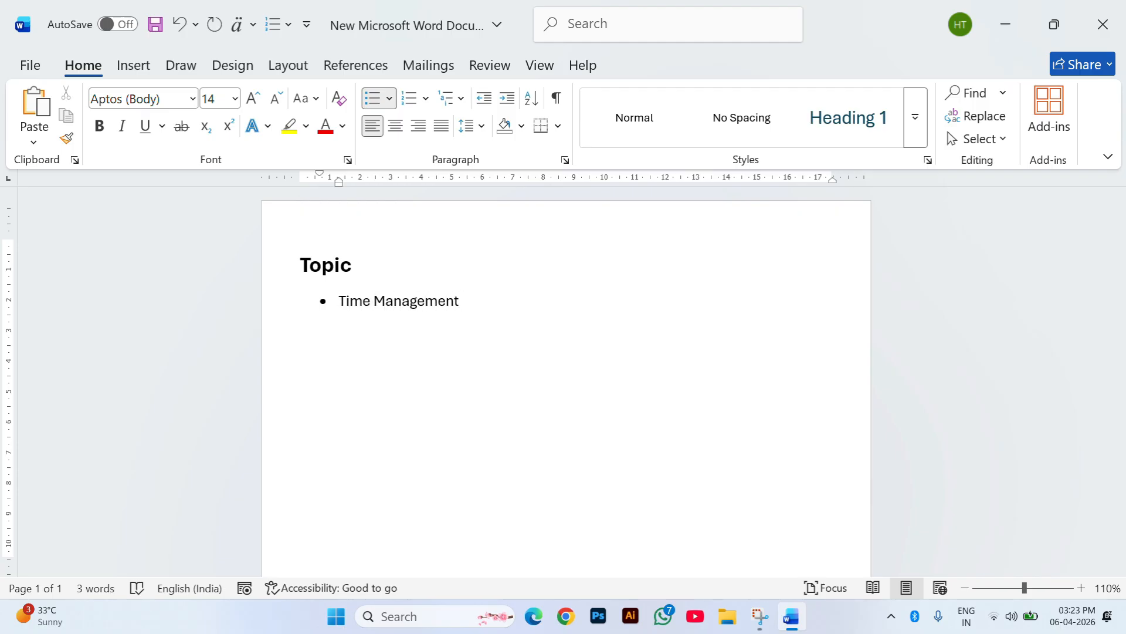
{"action": "type", "text": "Self Confidence"}
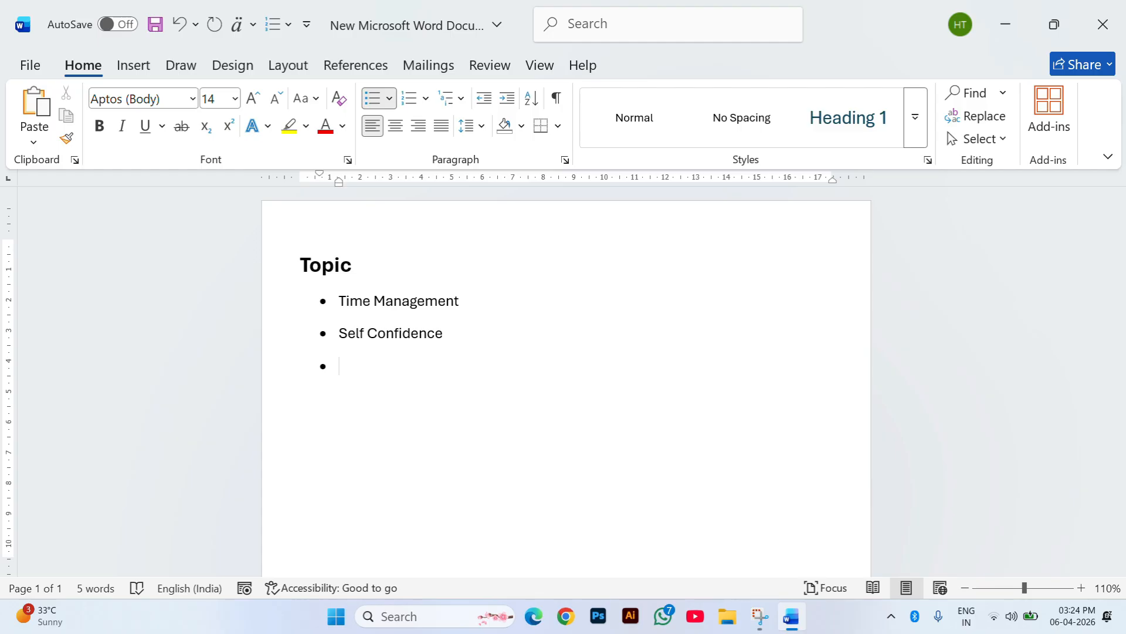
{"action": "key", "text": "BackSpace"}
{"action": "key", "text": "BackSpace"}
{"action": "key", "text": "BackSpace"}
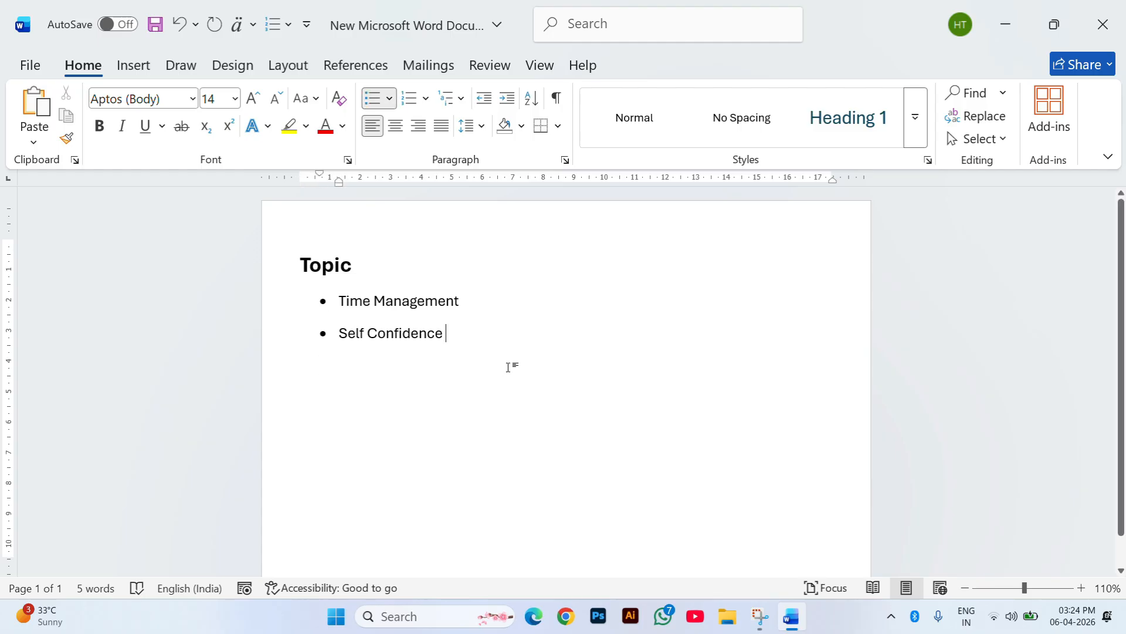
Change the bullets of "Time Management" and "Self Confidence" to the four-diamond symbol.
{"action": "scroll", "coordinate": [508, 367], "scroll_direction": "up", "scroll_amount": 3, "text": "ctrl"}
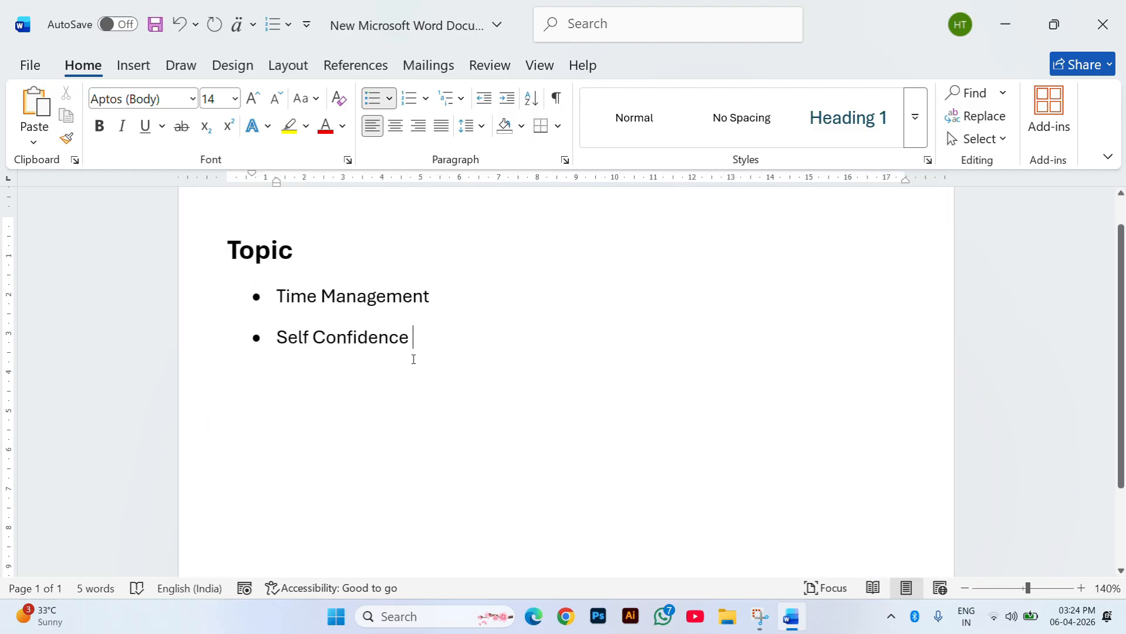
{"action": "left_click_drag", "start_coordinate": [419, 340], "coordinate": [262, 317]}
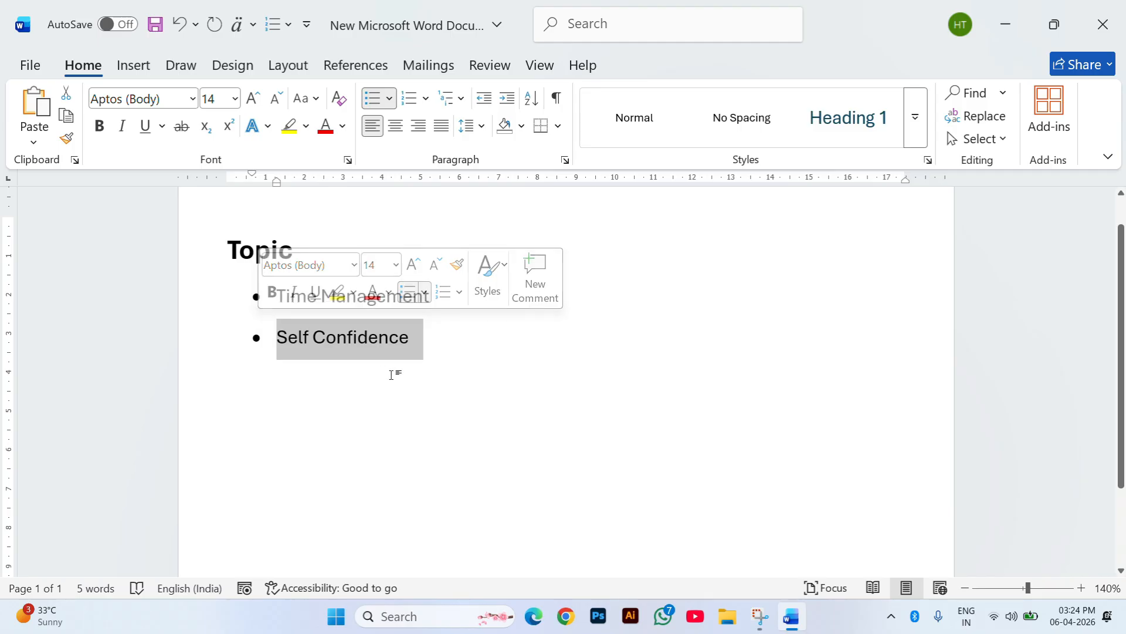
{"action": "left_click_drag", "start_coordinate": [435, 339], "coordinate": [258, 314]}
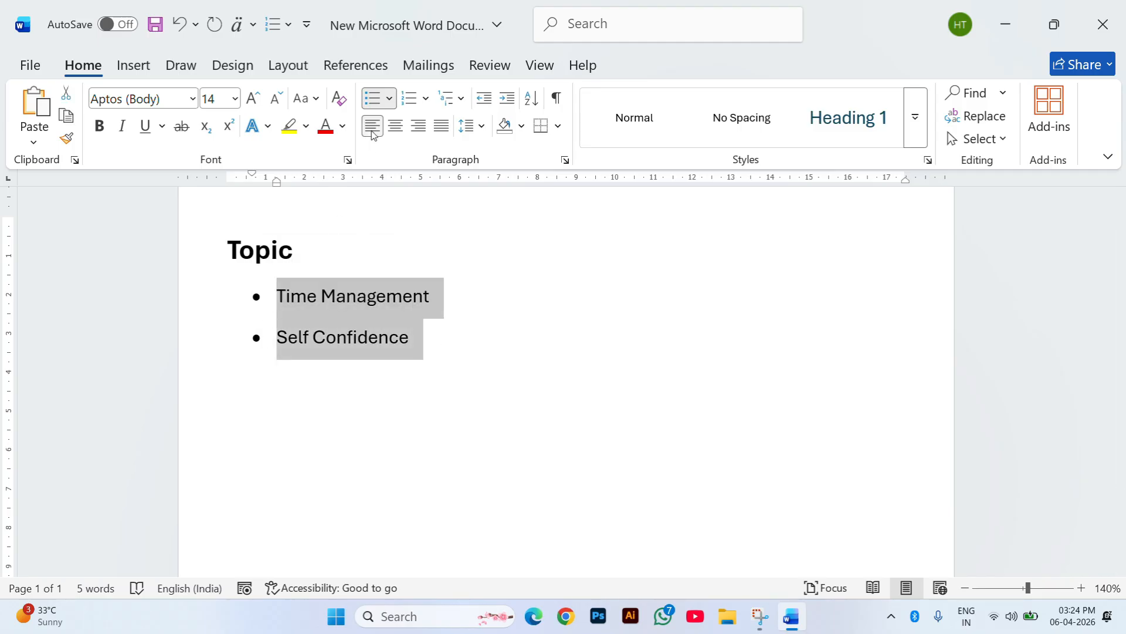
{"action": "left_click", "coordinate": [388, 103]}
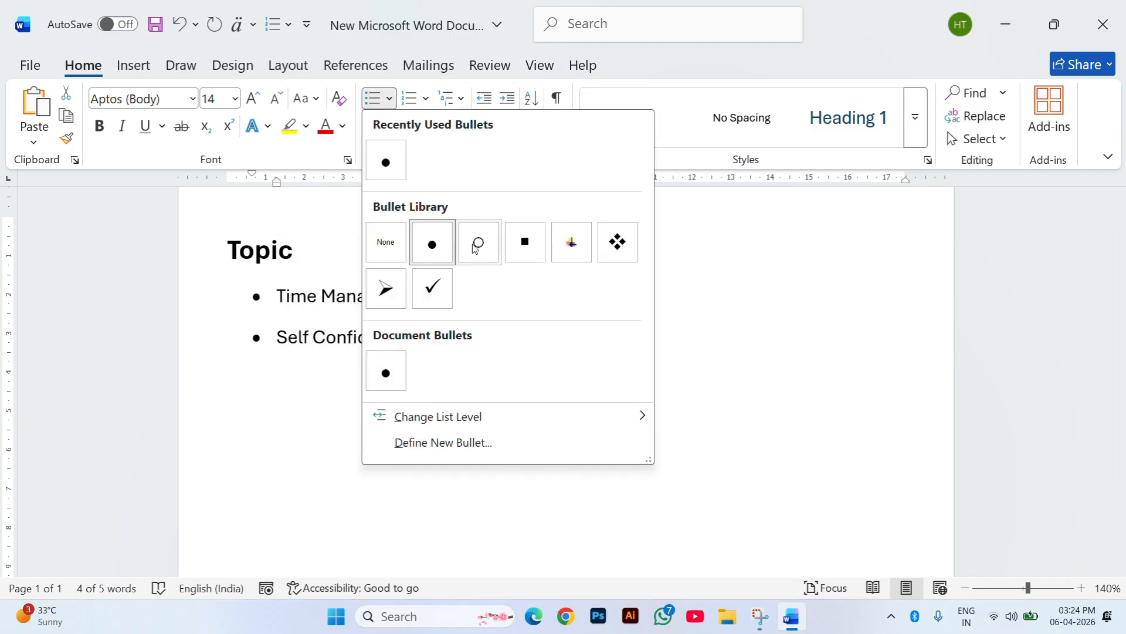
{"action": "left_click", "coordinate": [619, 242]}
Add an empty bullet below "Self Confidence" and demote it step by step through the deeper list levels.
{"action": "left_click", "coordinate": [424, 338]}
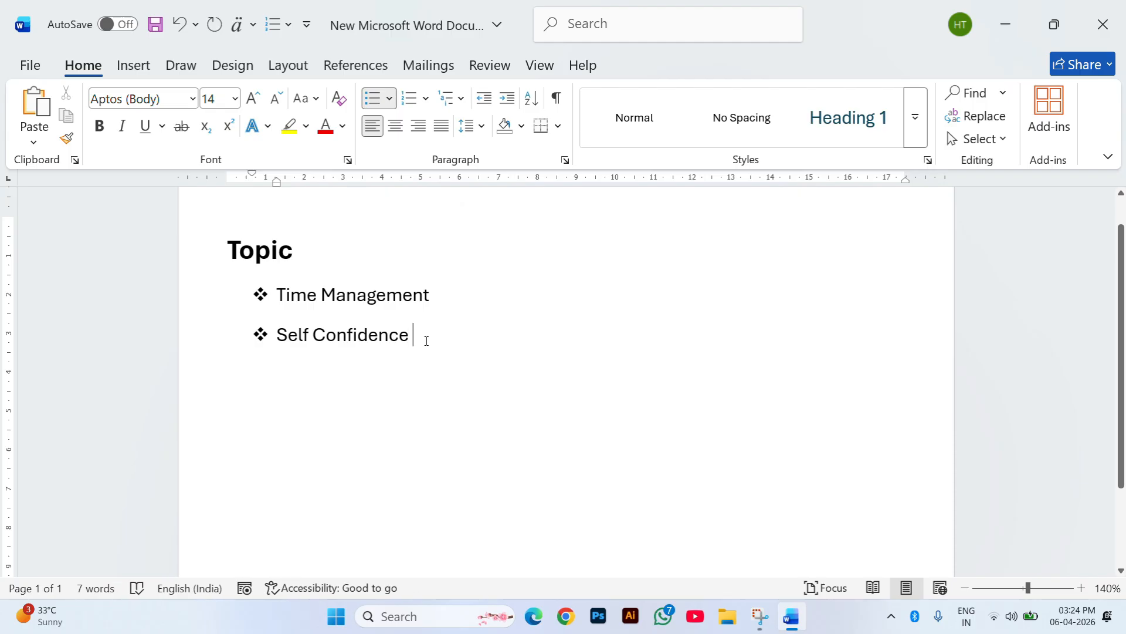
{"action": "key", "text": "Return"}
{"action": "key", "text": "Tab"}
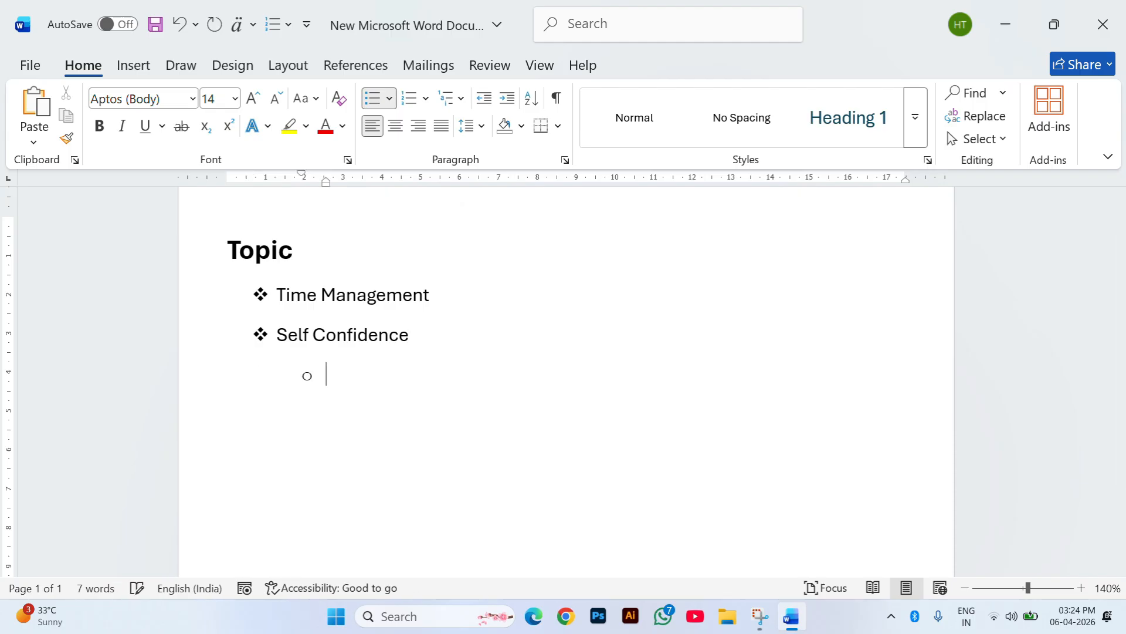
{"action": "key", "text": "Tab"}
{"action": "key", "text": "Tab"}
{"action": "key", "text": "Tab"}
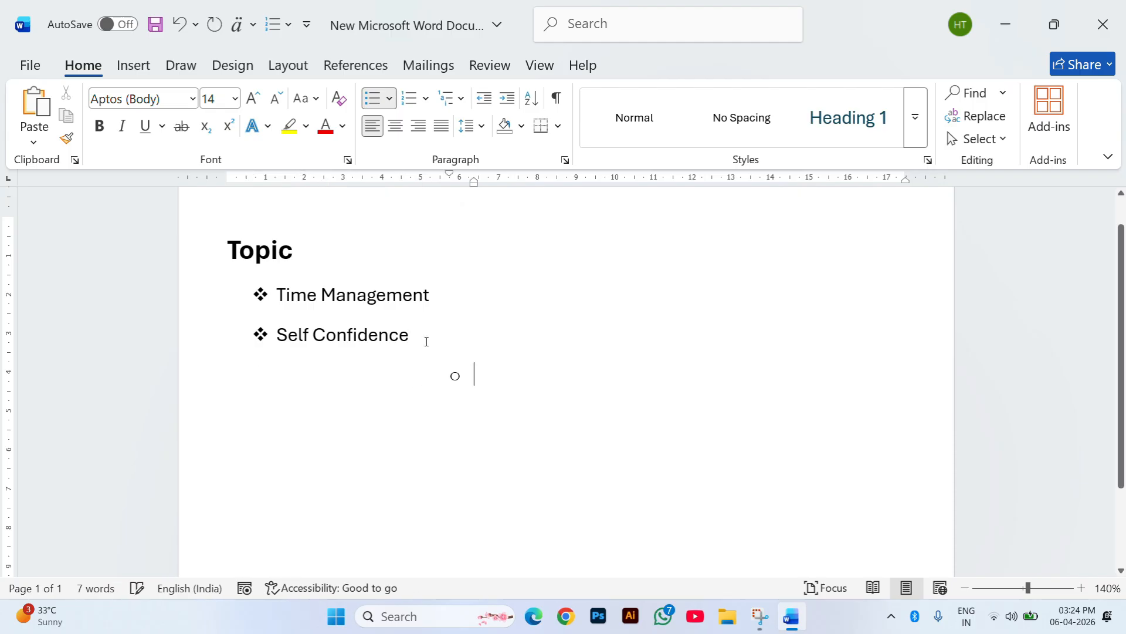
{"action": "key", "text": "Tab"}
{"action": "key", "text": "Tab"}
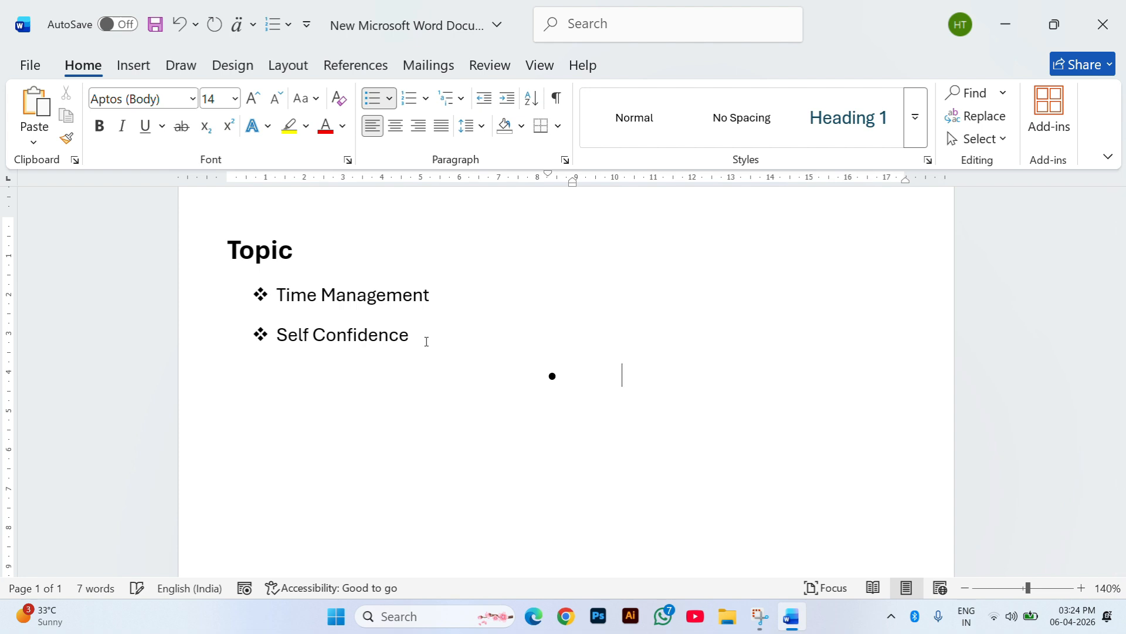
Replace the deeply indented bullet with second-level items "1" and "2", followed by an empty third-level item.
{"action": "key", "text": "BackSpace"}
{"action": "key", "text": "BackSpace"}
{"action": "key", "text": "BackSpace"}
{"action": "type", "text": "e"}
{"action": "key", "text": "Tab"}
{"action": "type", "text": "1"}
{"action": "key", "text": "Return"}
{"action": "type", "text": "2"}
{"action": "key", "text": "Return"}
{"action": "key", "text": "Tab"}
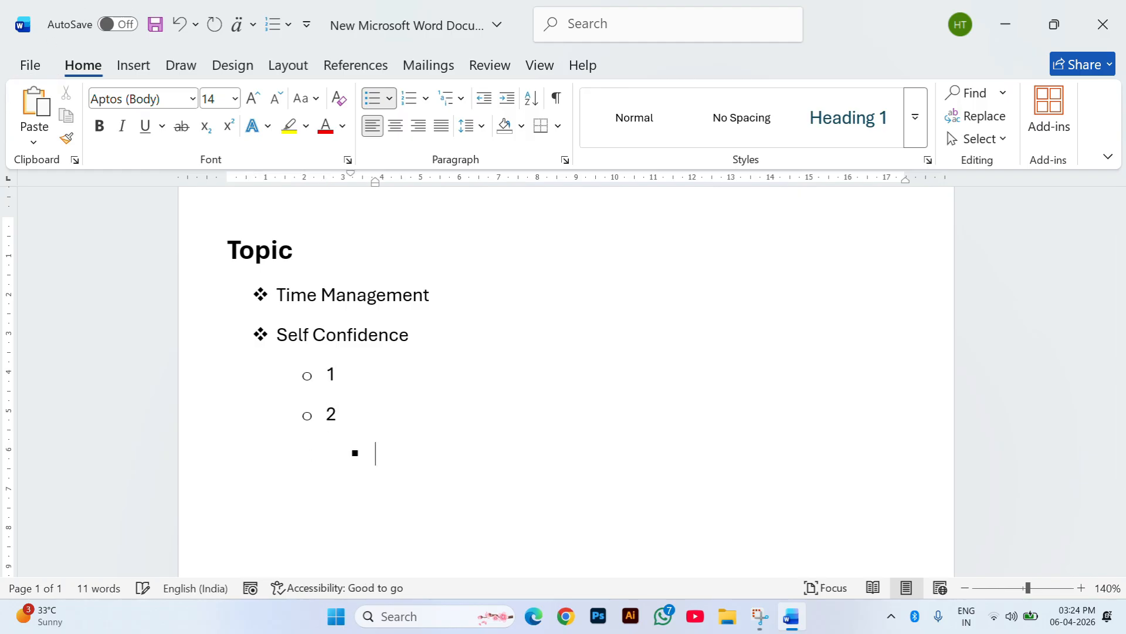
Remove all the sub-items below "Self Confidence".
{"action": "key", "text": "BackSpace"}
{"action": "key", "text": "BackSpace"}
{"action": "key", "text": "BackSpace"}
{"action": "key", "text": "BackSpace"}
{"action": "key", "text": "BackSpace"}
{"action": "key", "text": "BackSpace"}
{"action": "key", "text": "BackSpace"}
{"action": "key", "text": "BackSpace"}
{"action": "key", "text": "BackSpace"}
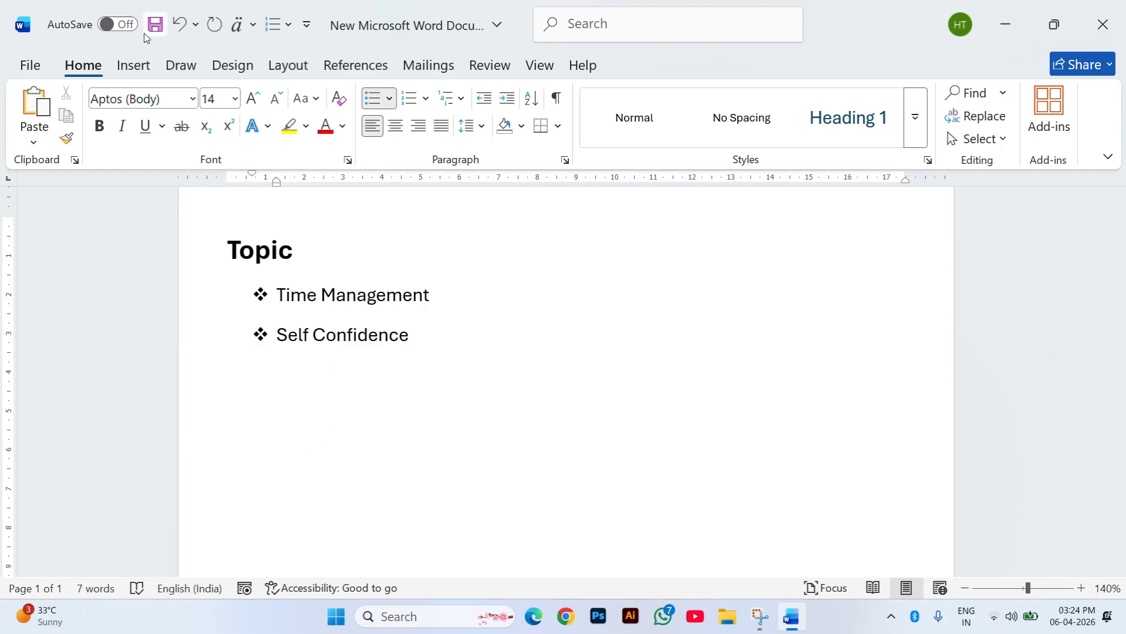
Add an empty second-level bullet below "Self Confidence".
{"action": "key", "text": "Tab"}
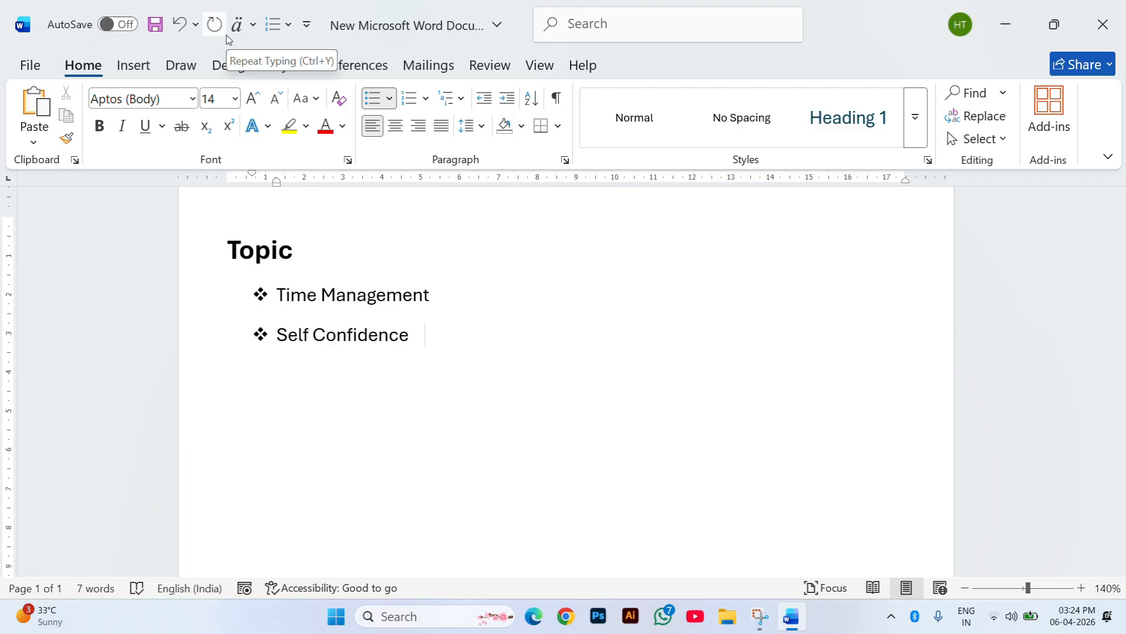
{"action": "key", "text": "Return"}
{"action": "key", "text": "Tab"}
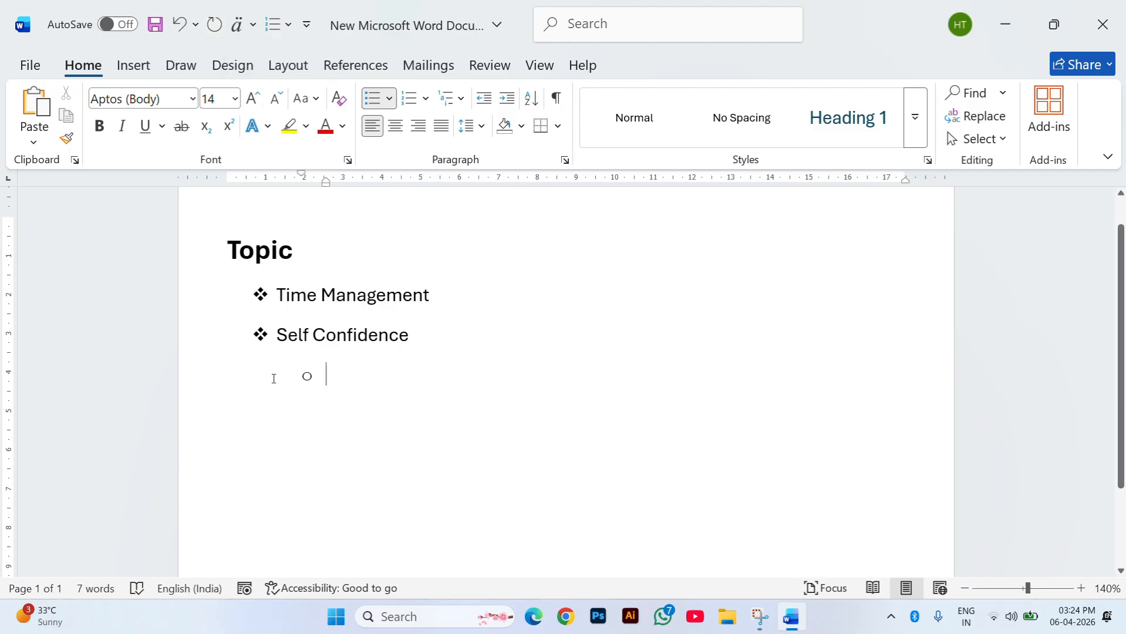
{"action": "key", "text": "BackSpace"}
{"action": "key", "text": "BackSpace"}
{"action": "key", "text": "BackSpace"}
{"action": "key", "text": "Return"}
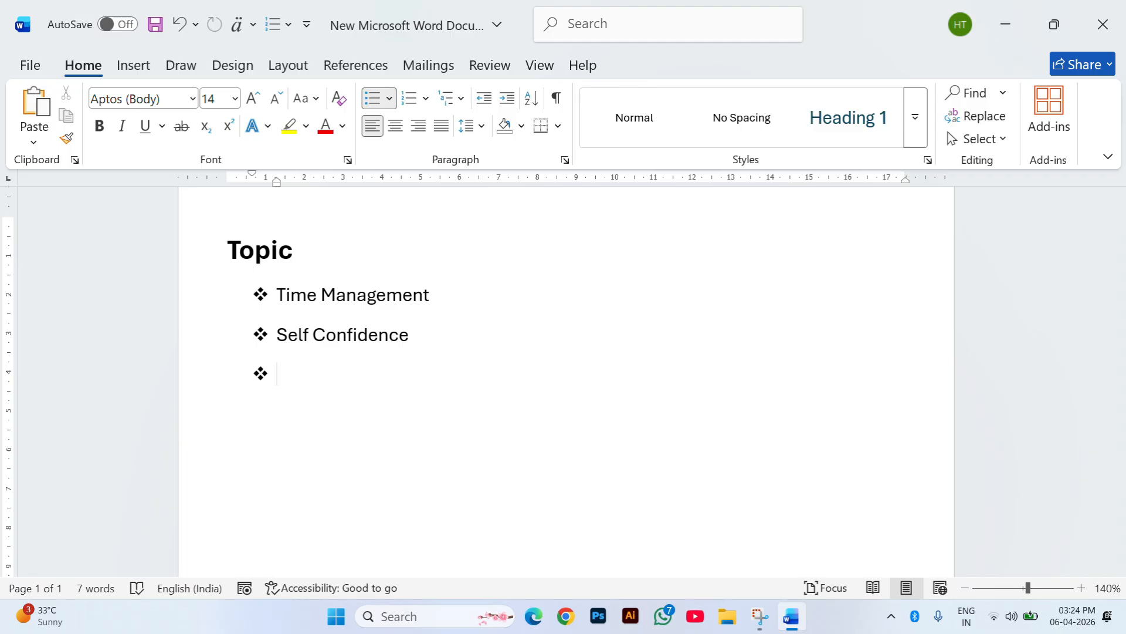
{"action": "key", "text": "Tab"}
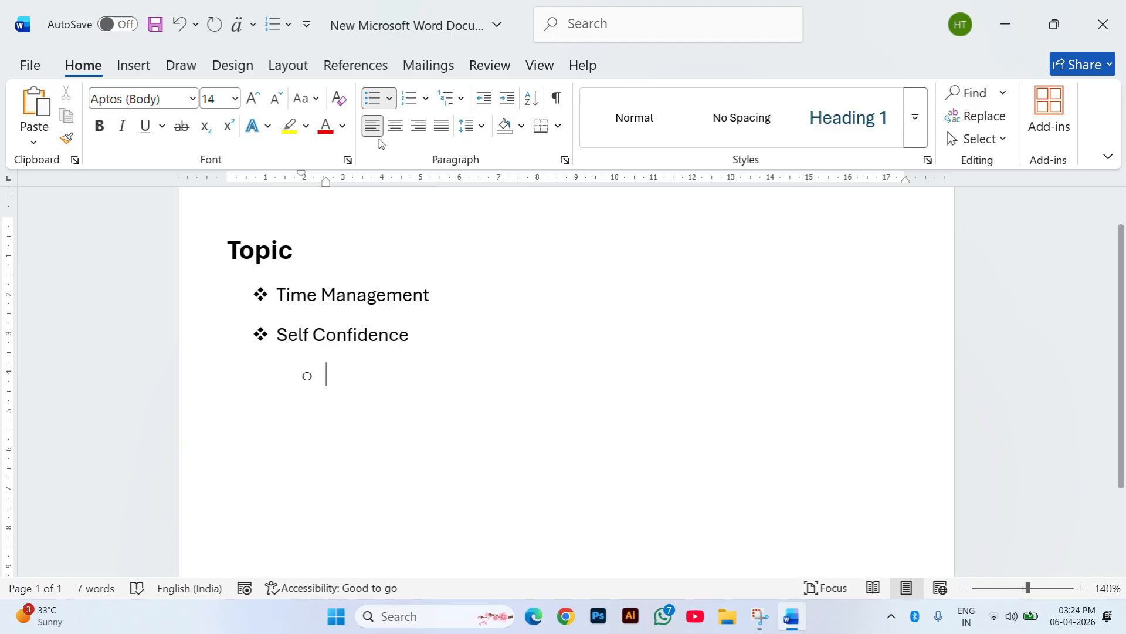
Examine the bullet library, the available list levels and the symbol choices for defining a new bullet, without applying any.
{"action": "left_click", "coordinate": [390, 109]}
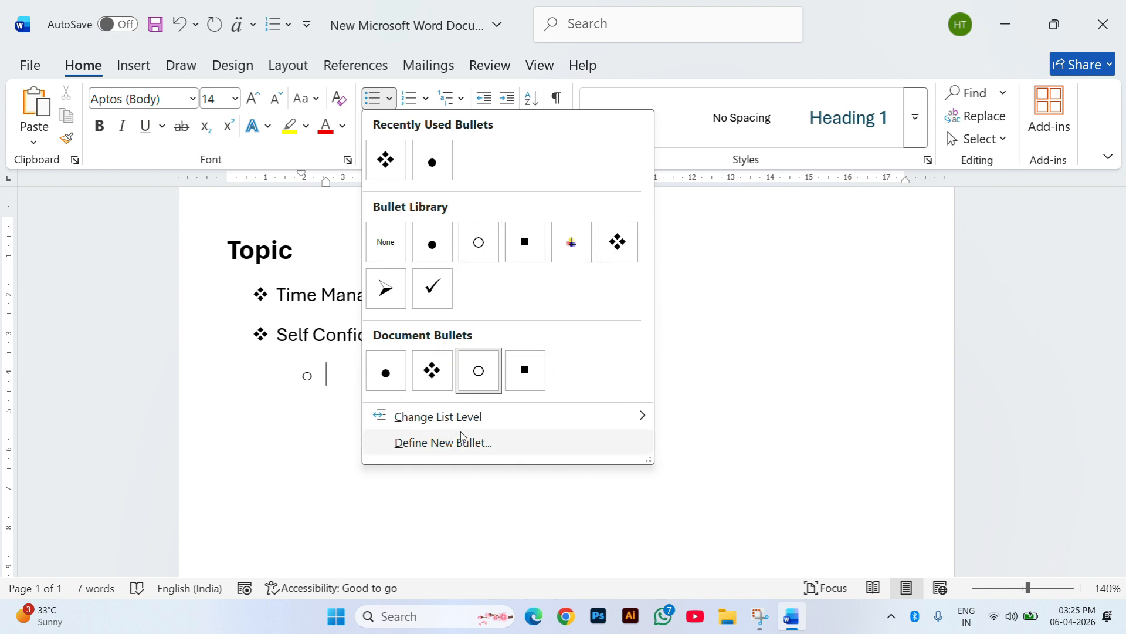
{"action": "mouse_move", "coordinate": [463, 419]}
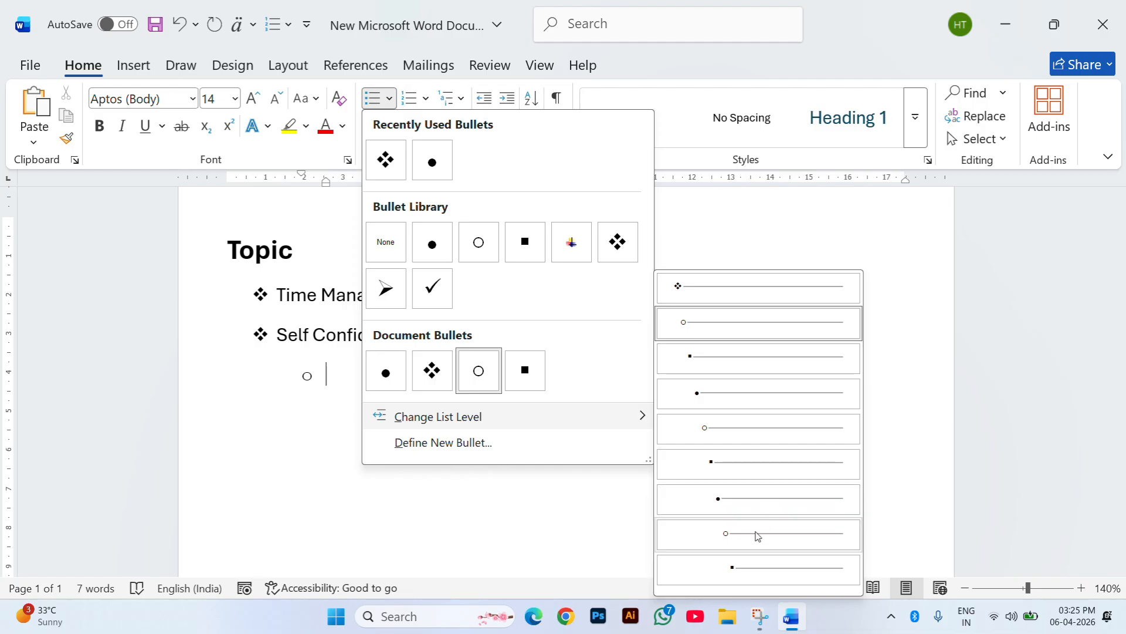
{"action": "left_click", "coordinate": [419, 452]}
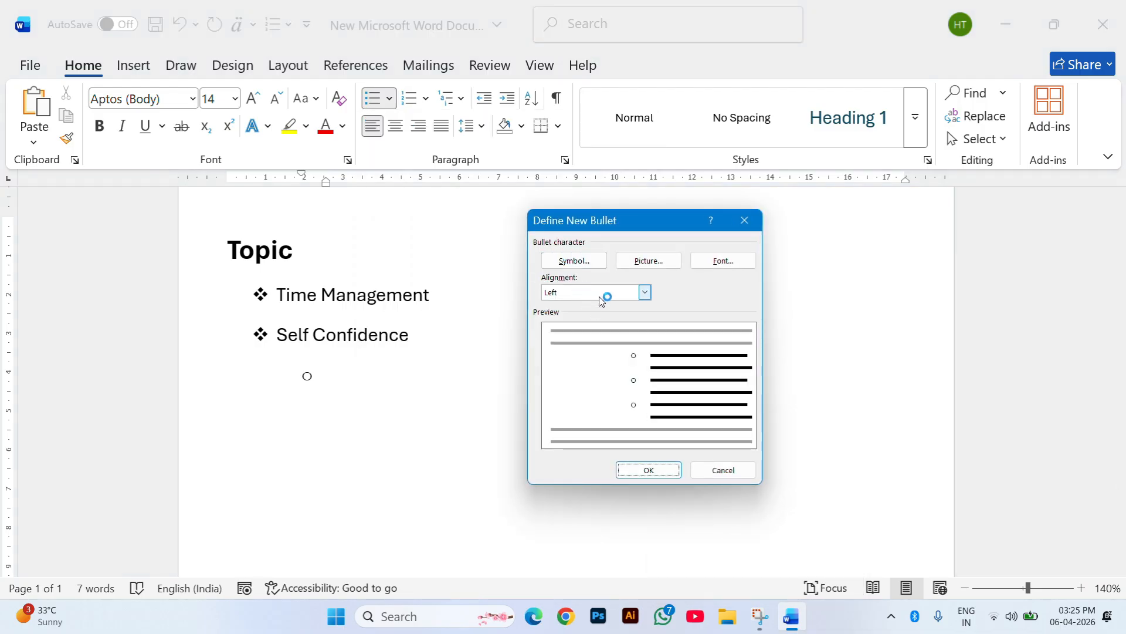
{"action": "left_click", "coordinate": [603, 263]}
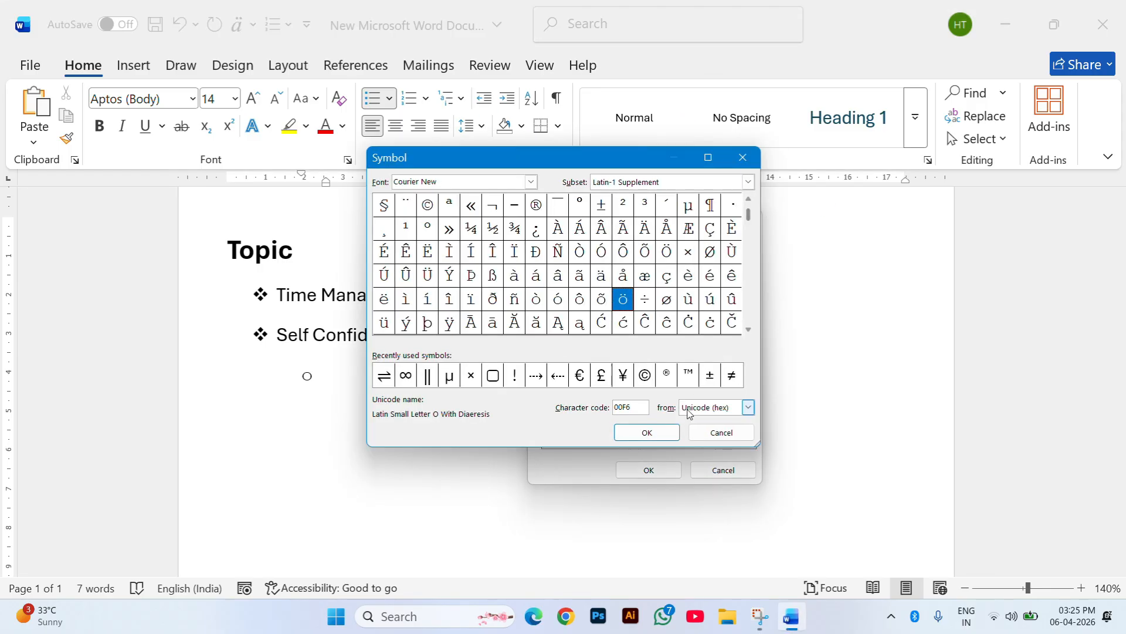
{"action": "left_click", "coordinate": [722, 433]}
{"action": "left_click", "coordinate": [723, 470]}
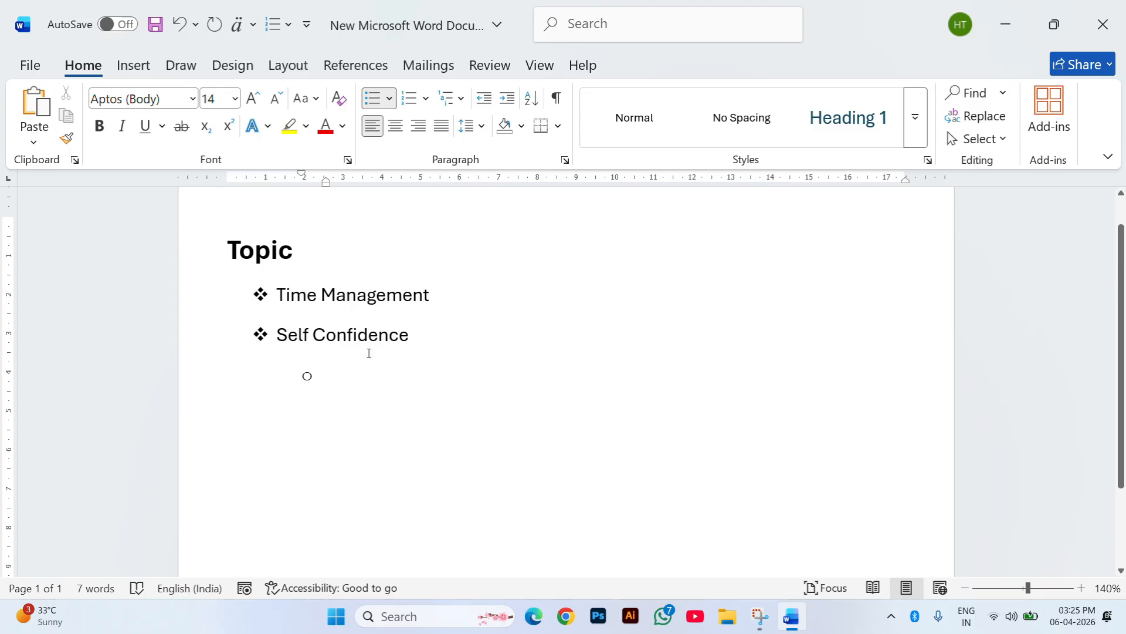
Remove the empty second-level bullet below "Self Confidence".
{"action": "key", "text": "BackSpace"}
{"action": "key", "text": "BackSpace"}
{"action": "key", "text": "BackSpace"}
{"action": "scroll", "coordinate": [452, 244], "scroll_direction": "up", "scroll_amount": 1}
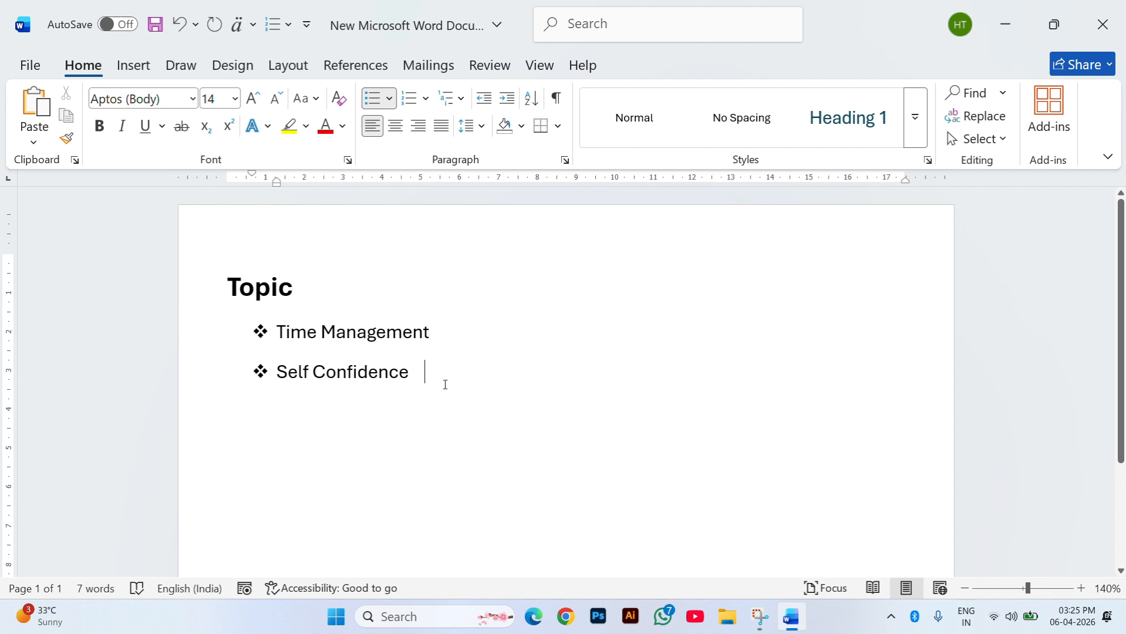
Replace the document's entire content with sample paragraphs generated by =rand(5,10).
{"action": "triple_click", "coordinate": [123, 259]}
{"action": "key", "text": "BackSpace"}
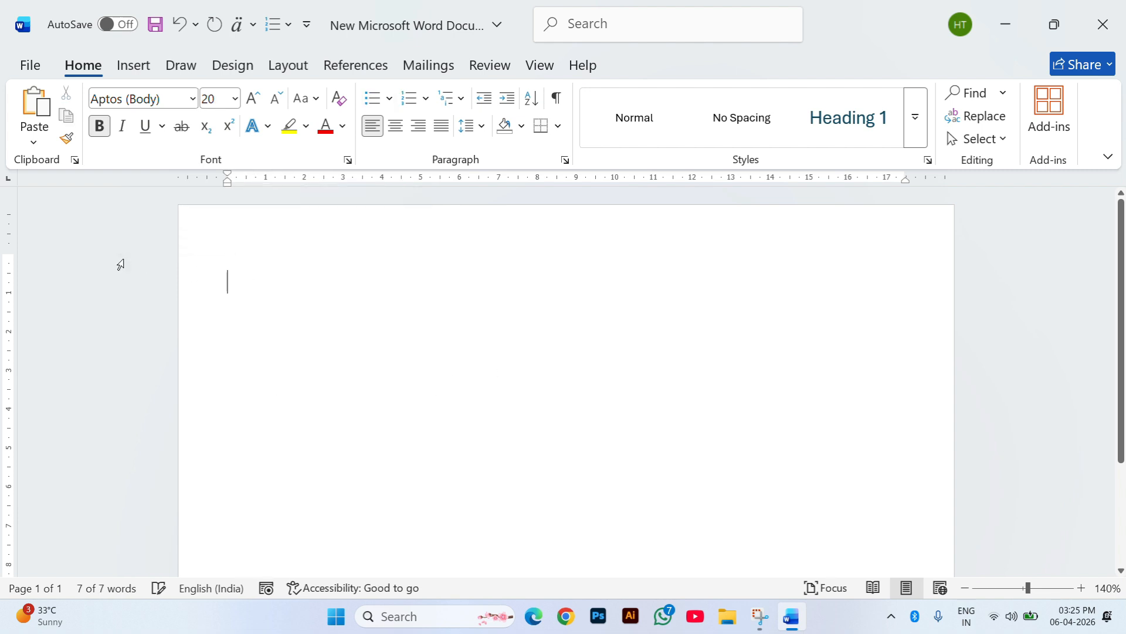
{"action": "key", "text": "BackSpace"}
{"action": "type", "text": "=ran"}
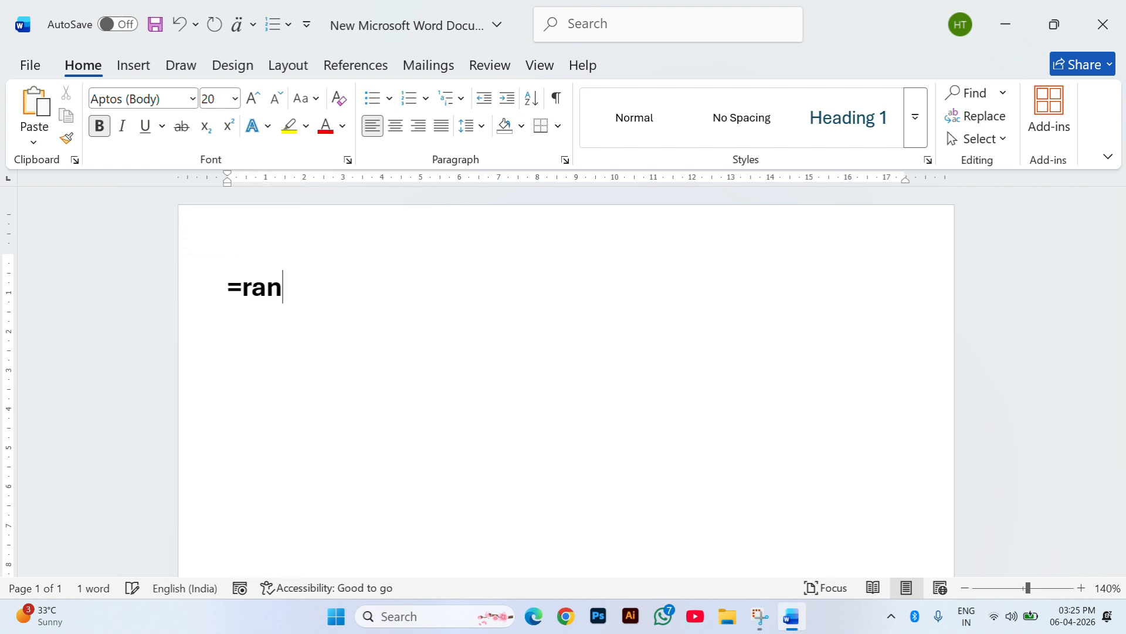
{"action": "type", "text": "d(5,10"}
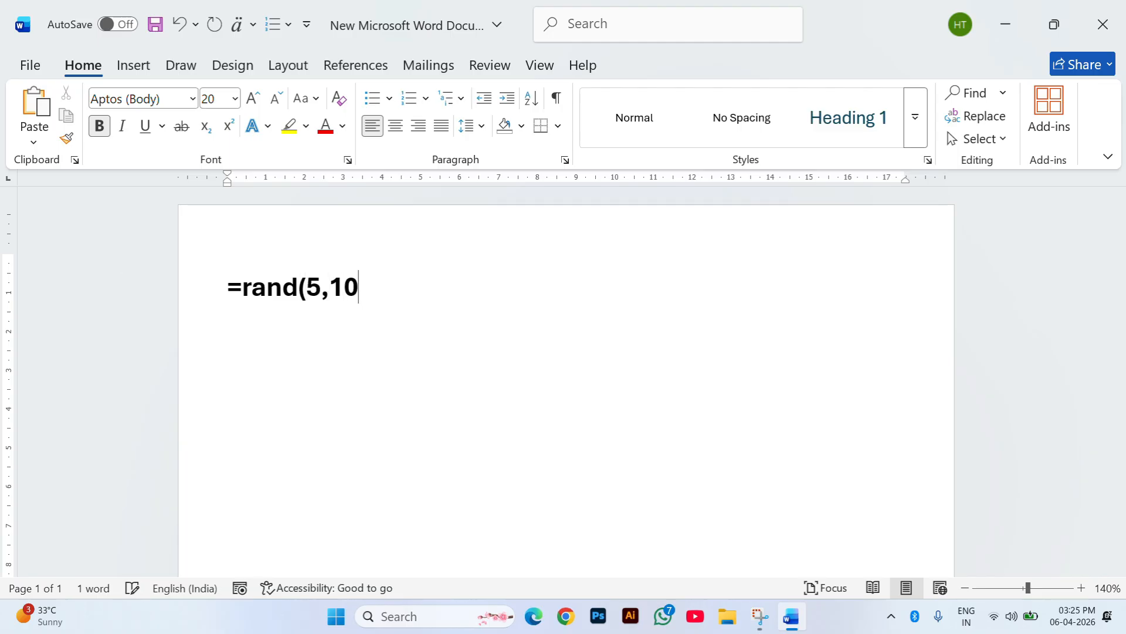
{"action": "type", "text": ")"}
{"action": "key", "text": "Return"}
Remove the bold formatting from all of the generated sample text.
{"action": "key", "text": "ctrl+a"}
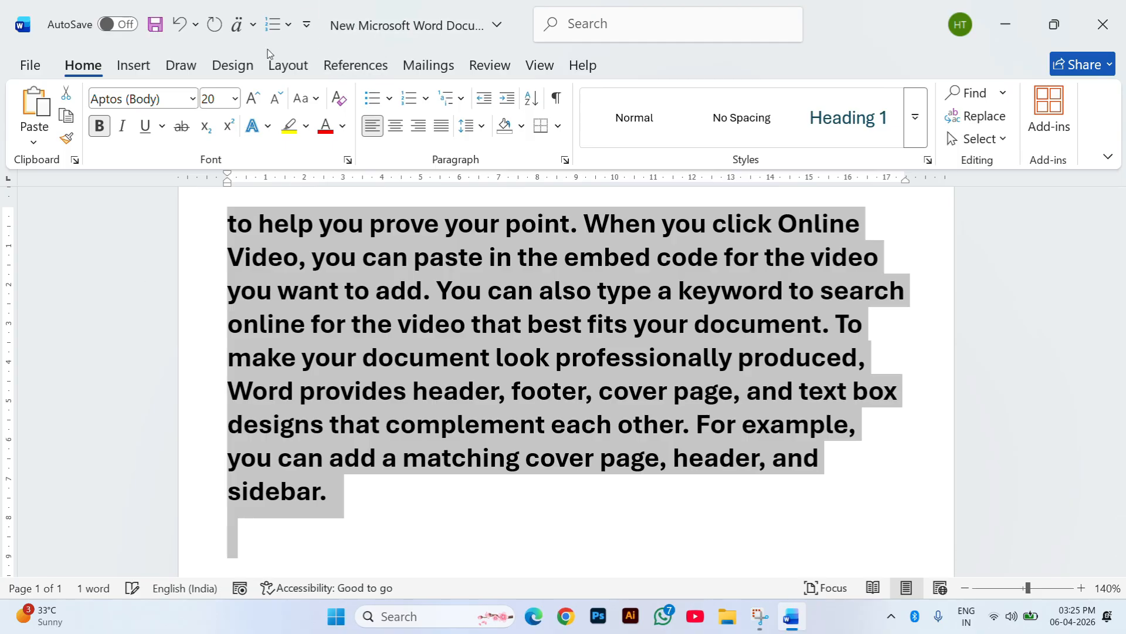
{"action": "key", "text": "ctrl+b"}
{"action": "scroll", "coordinate": [436, 278], "scroll_direction": "up", "scroll_amount": 20}
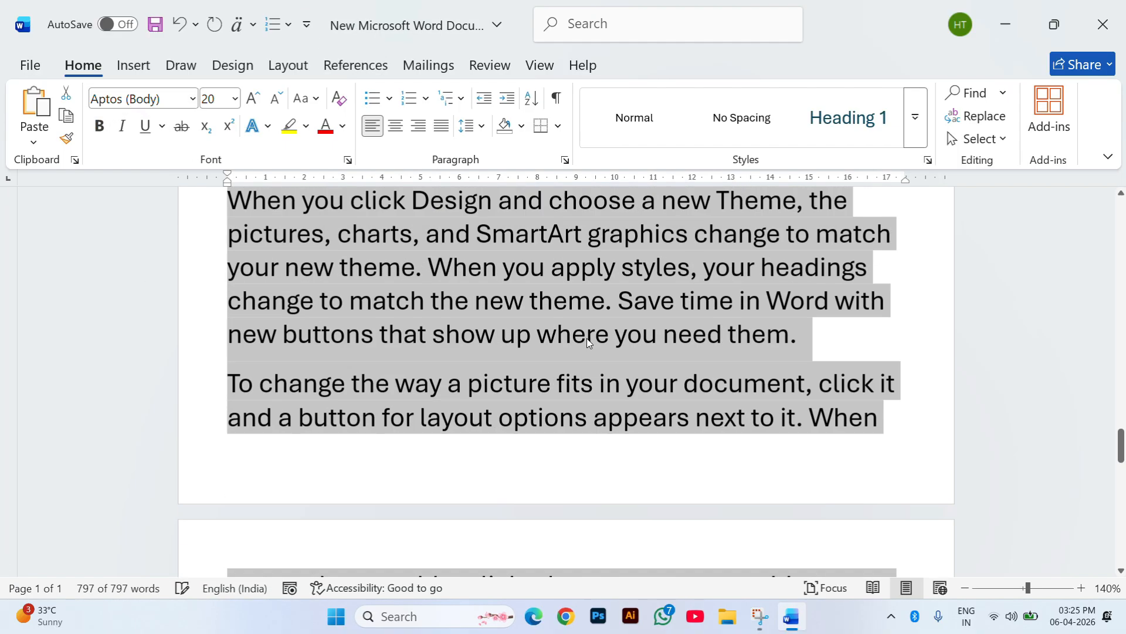
{"action": "scroll", "coordinate": [587, 337], "scroll_direction": "up", "scroll_amount": 5}
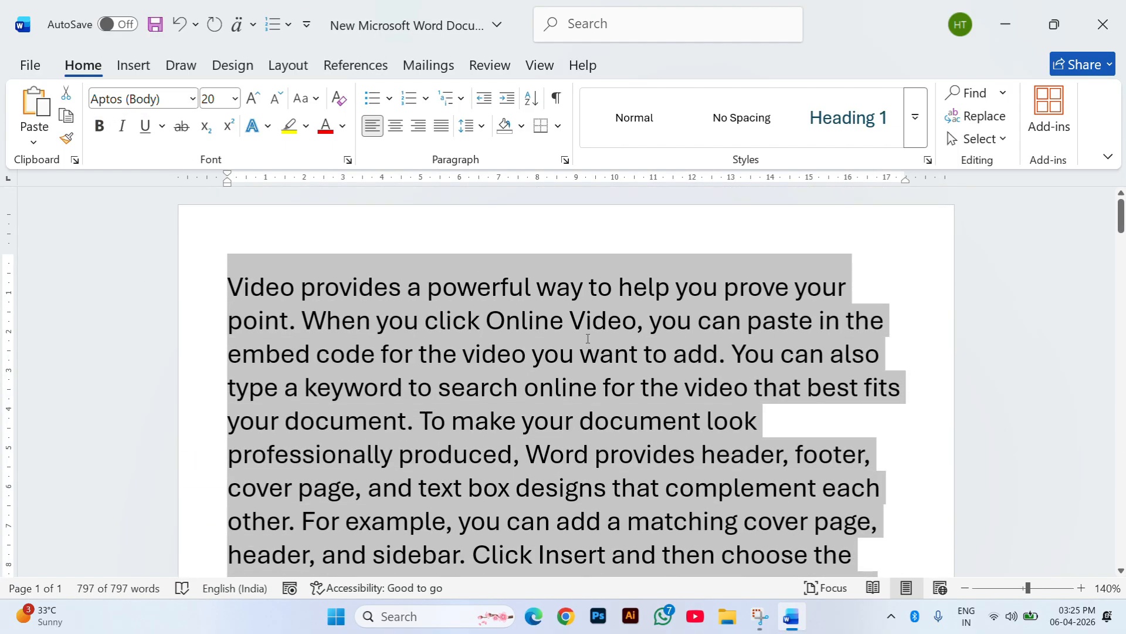
{"action": "left_click", "coordinate": [586, 337]}
{"action": "scroll", "coordinate": [586, 336], "scroll_direction": "up", "scroll_amount": 1}
{"action": "scroll", "coordinate": [586, 336], "scroll_direction": "down", "scroll_amount": 2}
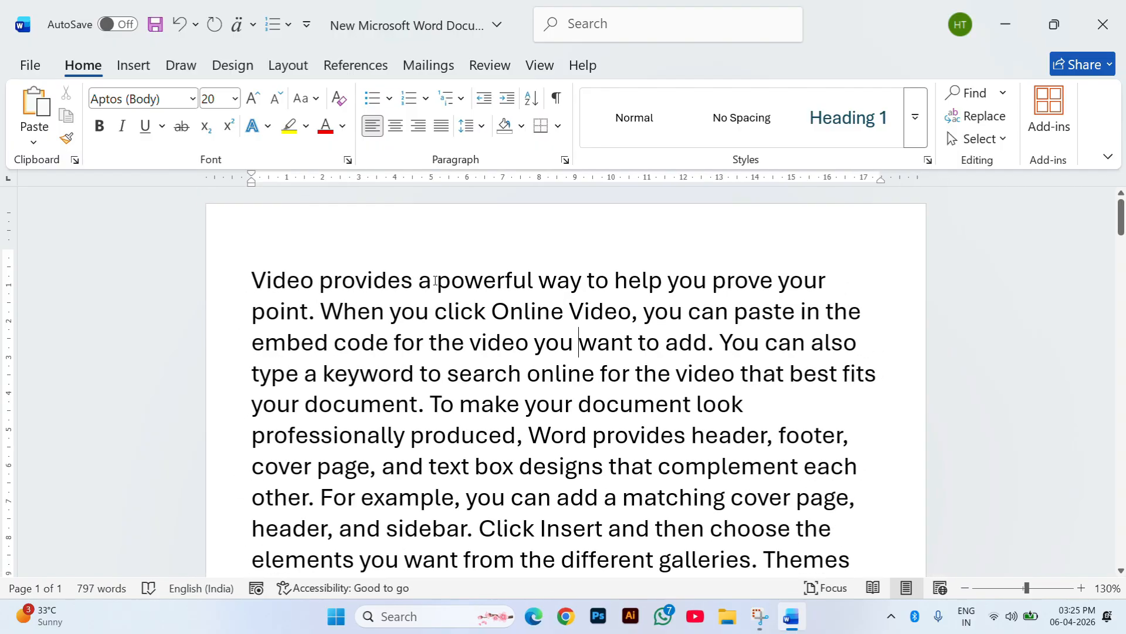
Set the line spacing of the whole document to 1.5.
{"action": "scroll", "coordinate": [451, 268], "scroll_direction": "down", "scroll_amount": 6}
{"action": "scroll", "coordinate": [451, 268], "scroll_direction": "down", "scroll_amount": 4}
{"action": "key", "text": "ctrl+a"}
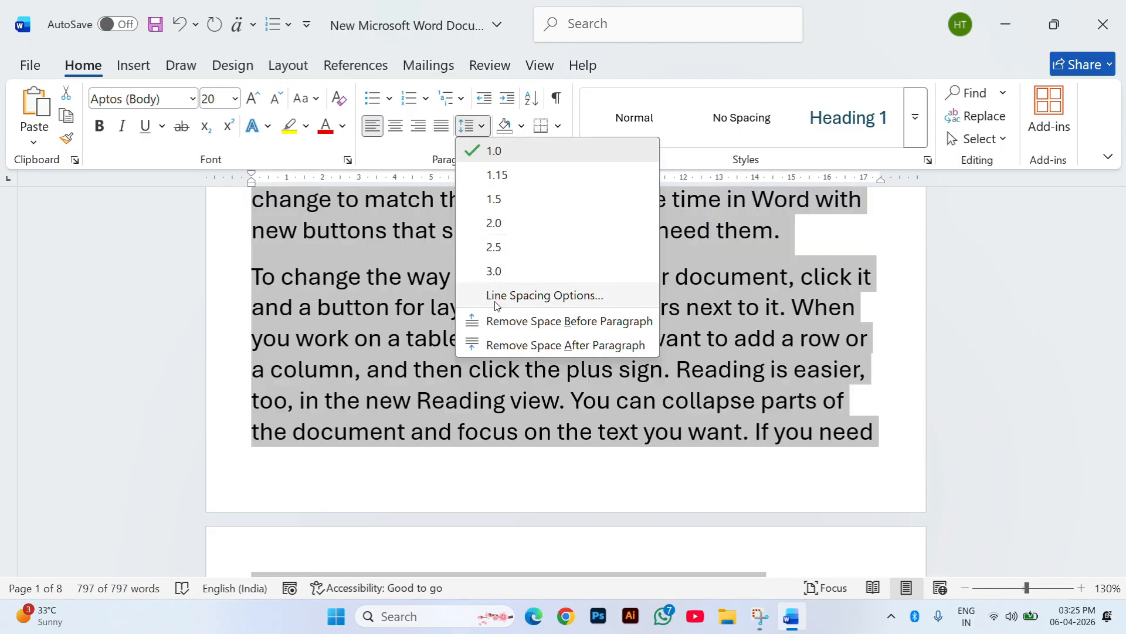
{"action": "left_click", "coordinate": [523, 197]}
{"action": "left_click", "coordinate": [532, 298]}
{"action": "scroll", "coordinate": [564, 262], "scroll_direction": "up", "scroll_amount": 10}
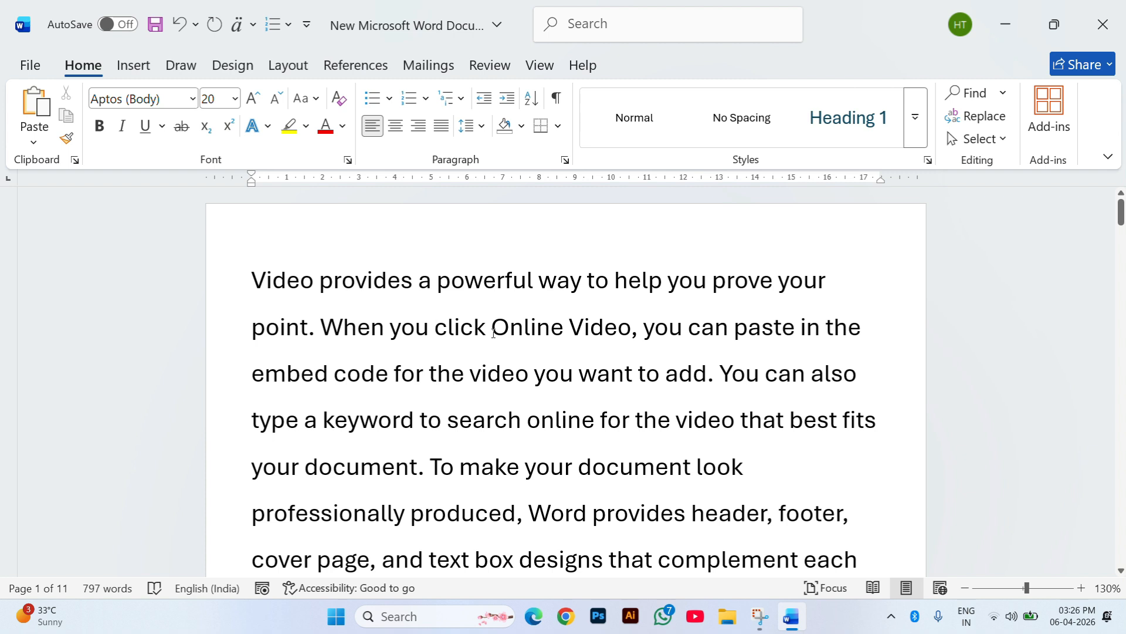
Search the document for the word "Online" with the Find command.
{"action": "left_click_drag", "start_coordinate": [493, 333], "coordinate": [557, 338]}
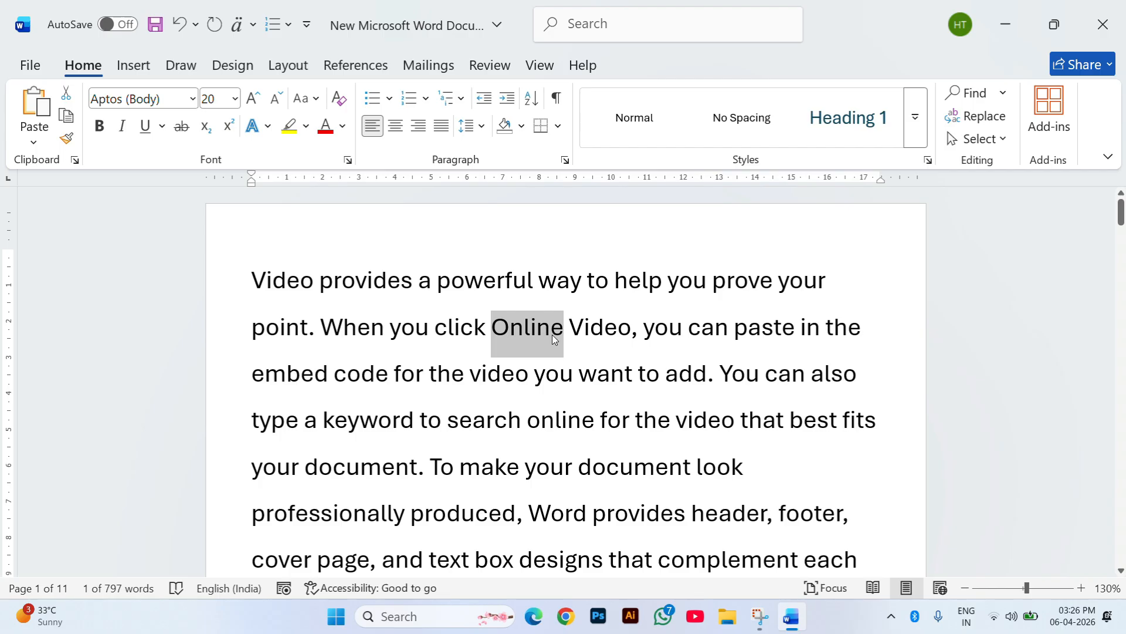
{"action": "left_click", "coordinate": [529, 337]}
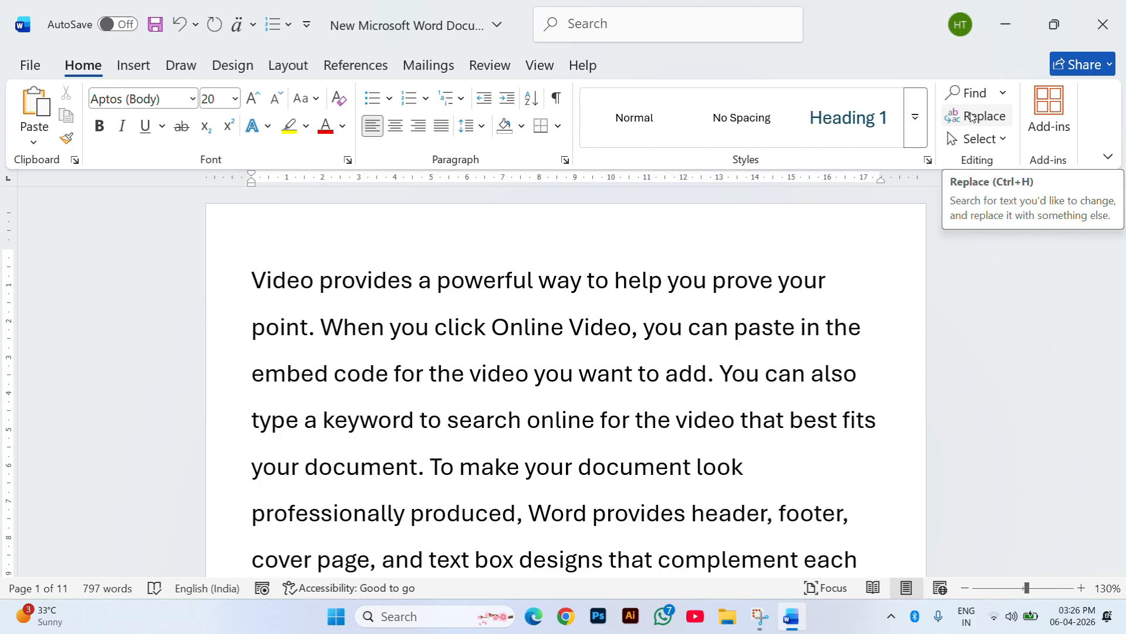
{"action": "left_click", "coordinate": [985, 92]}
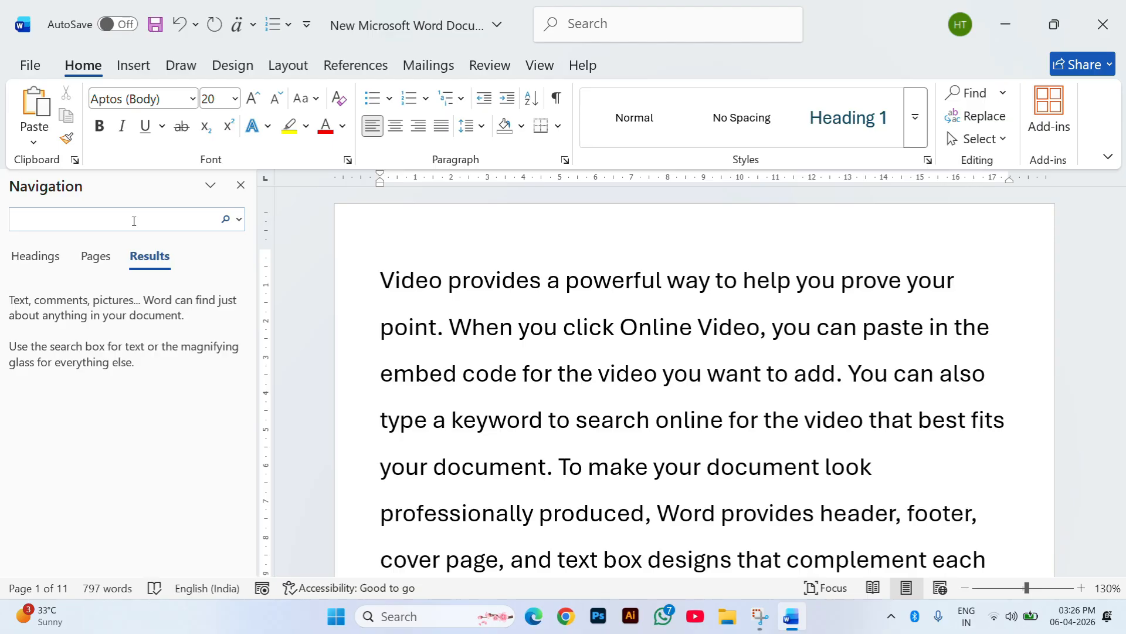
{"action": "type", "text": "O"}
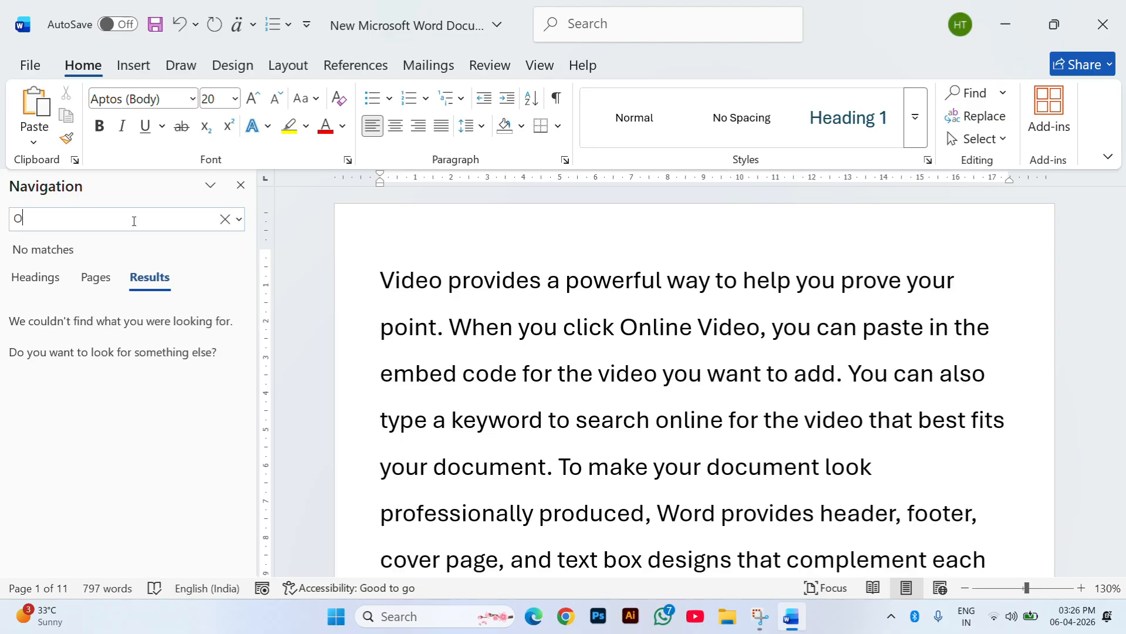
{"action": "type", "text": "nline"}
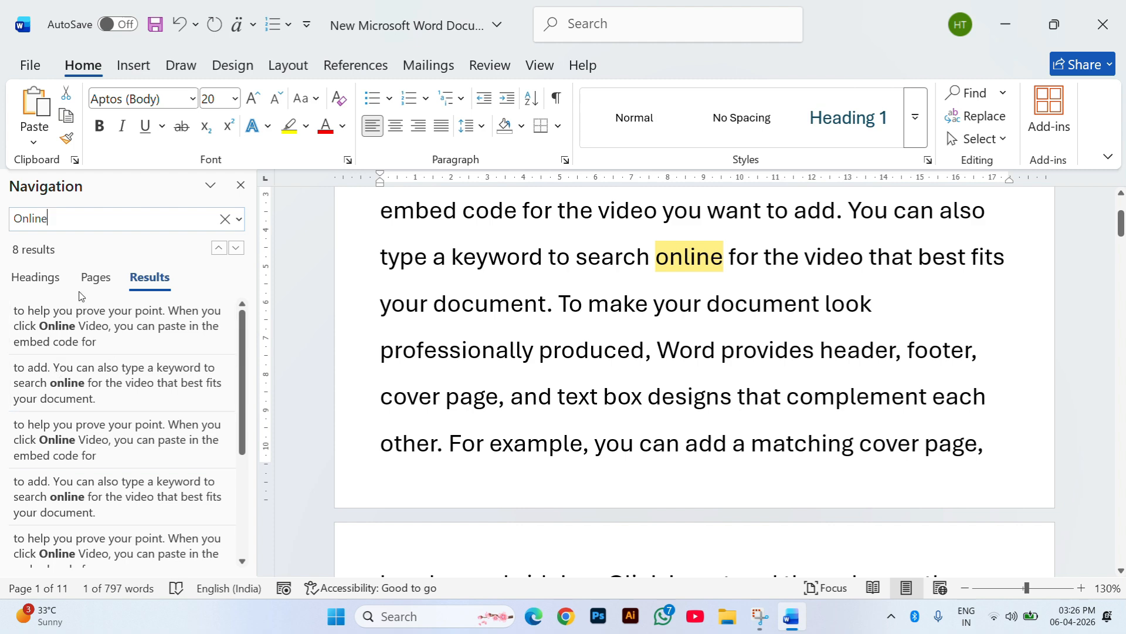
Review the matches for "Online" in the results list, the page thumbnails and the headings view.
{"action": "scroll", "coordinate": [96, 342], "scroll_direction": "down", "scroll_amount": 4}
{"action": "scroll", "coordinate": [102, 337], "scroll_direction": "up", "scroll_amount": 4}
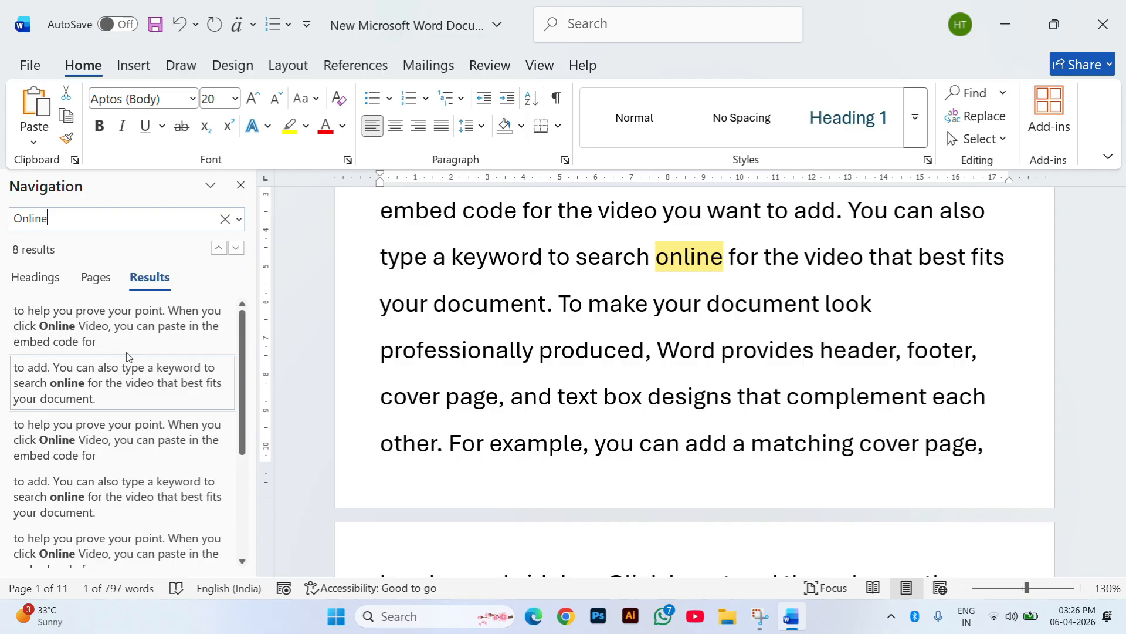
{"action": "left_click", "coordinate": [93, 277]}
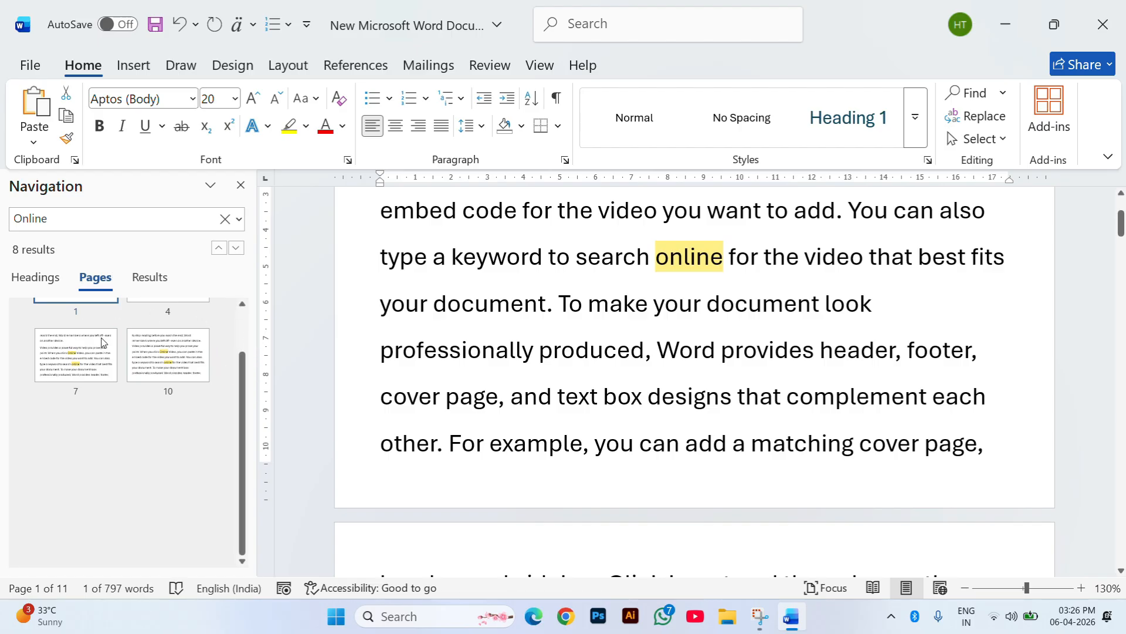
{"action": "left_click", "coordinate": [35, 276]}
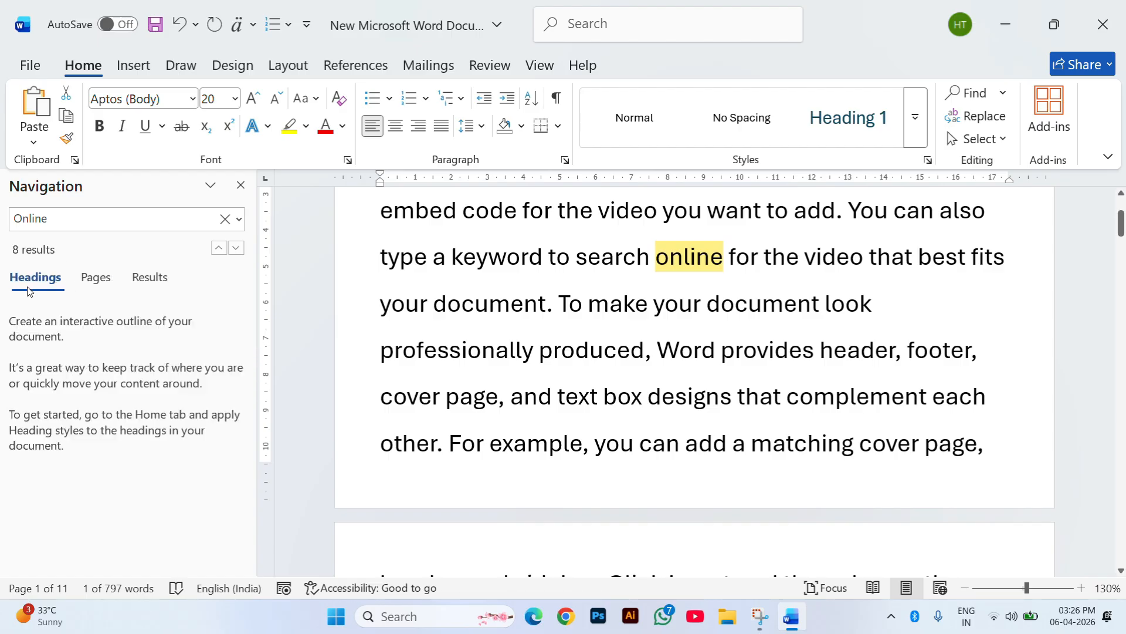
{"action": "left_click", "coordinate": [151, 277]}
{"action": "scroll", "coordinate": [128, 329], "scroll_direction": "down", "scroll_amount": 3}
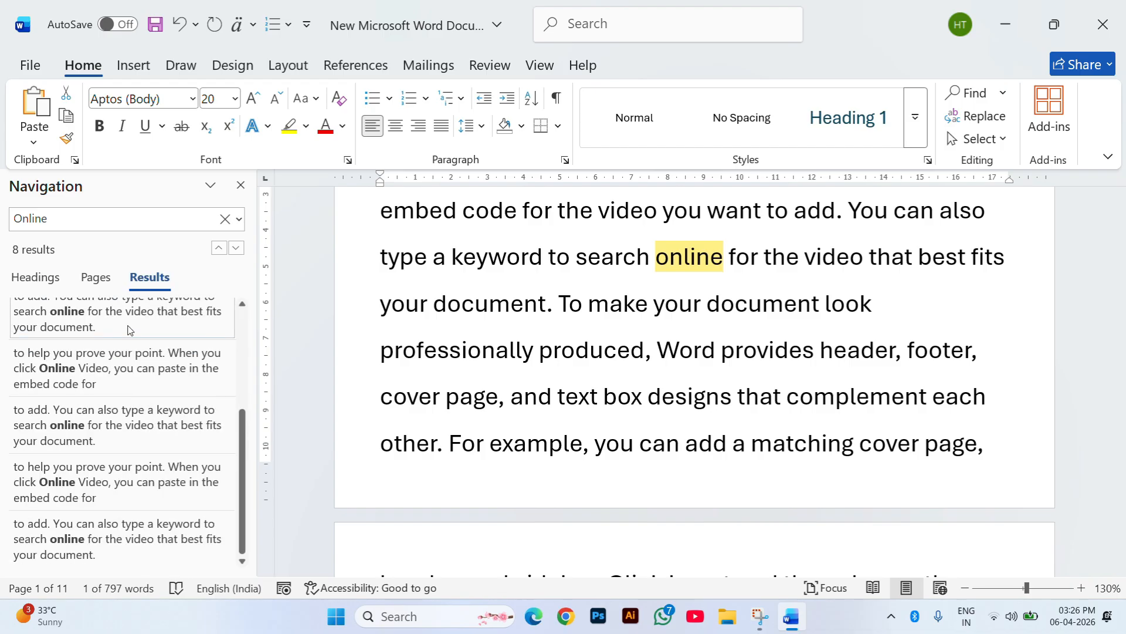
{"action": "scroll", "coordinate": [129, 330], "scroll_direction": "up", "scroll_amount": 2}
{"action": "scroll", "coordinate": [129, 330], "scroll_direction": "up", "scroll_amount": 2}
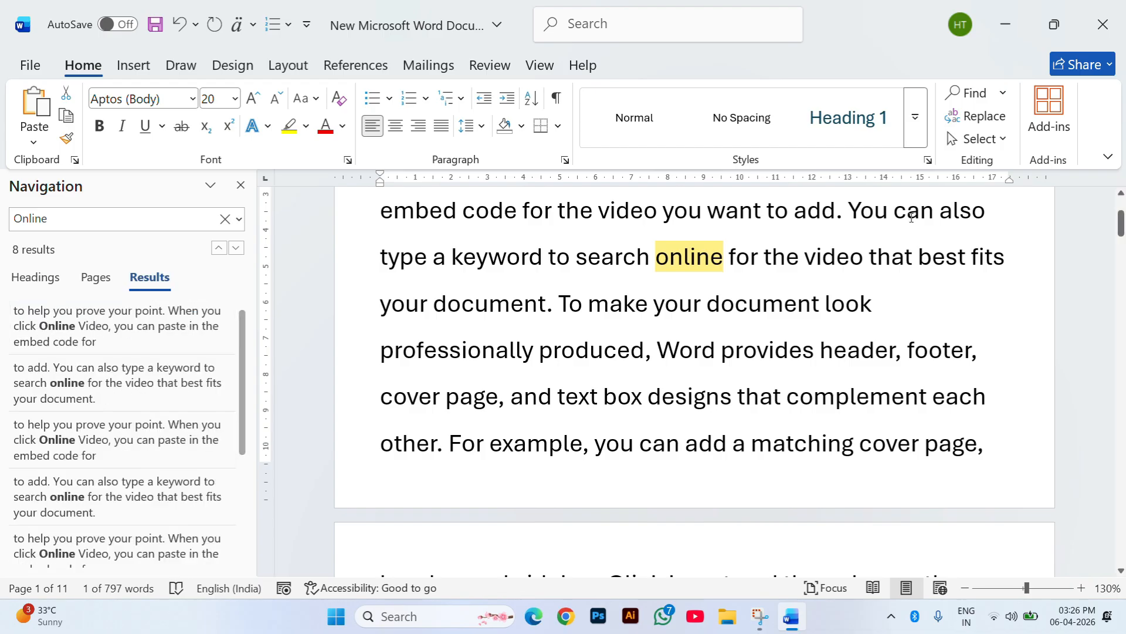
Step through the "Online" matches in the document, backwards and then forwards.
{"action": "scroll", "coordinate": [758, 290], "scroll_direction": "up", "scroll_amount": 2}
{"action": "scroll", "coordinate": [758, 290], "scroll_direction": "down", "scroll_amount": 5}
{"action": "scroll", "coordinate": [758, 290], "scroll_direction": "down", "scroll_amount": 20}
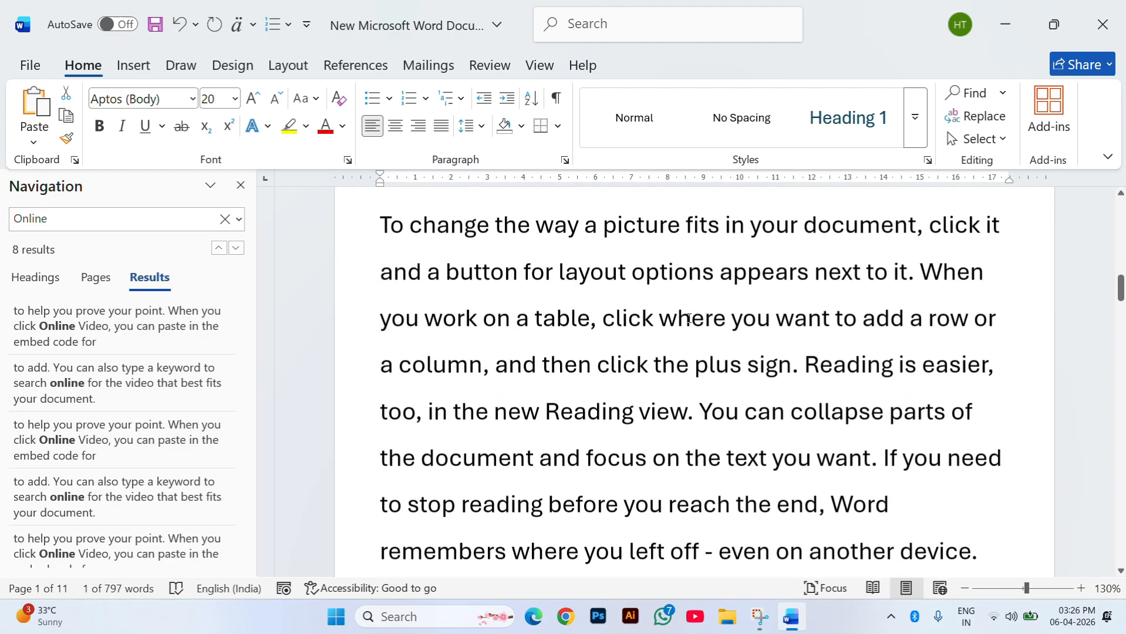
{"action": "scroll", "coordinate": [657, 300], "scroll_direction": "down", "scroll_amount": 15}
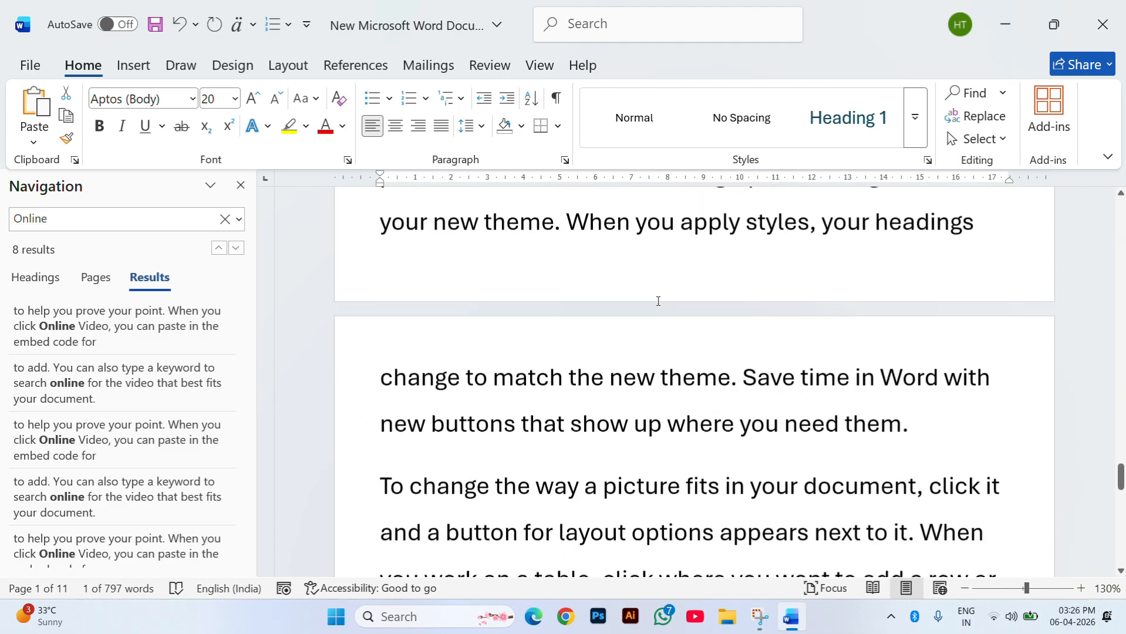
{"action": "left_click", "coordinate": [224, 252]}
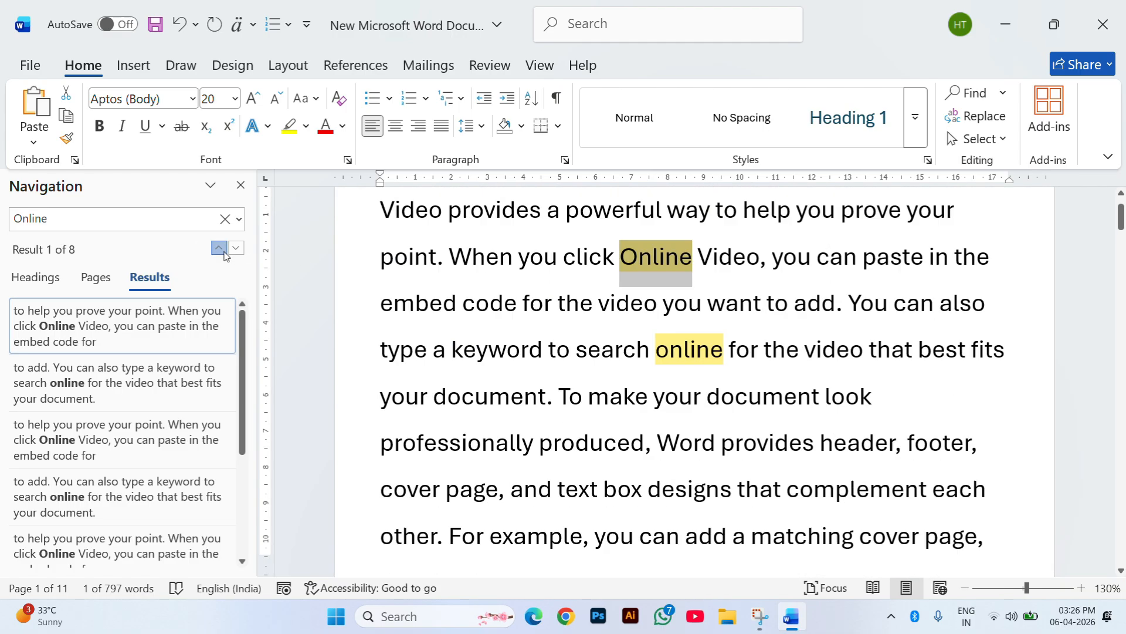
{"action": "left_click", "coordinate": [223, 251]}
{"action": "left_click", "coordinate": [223, 252]}
{"action": "left_click", "coordinate": [224, 252]}
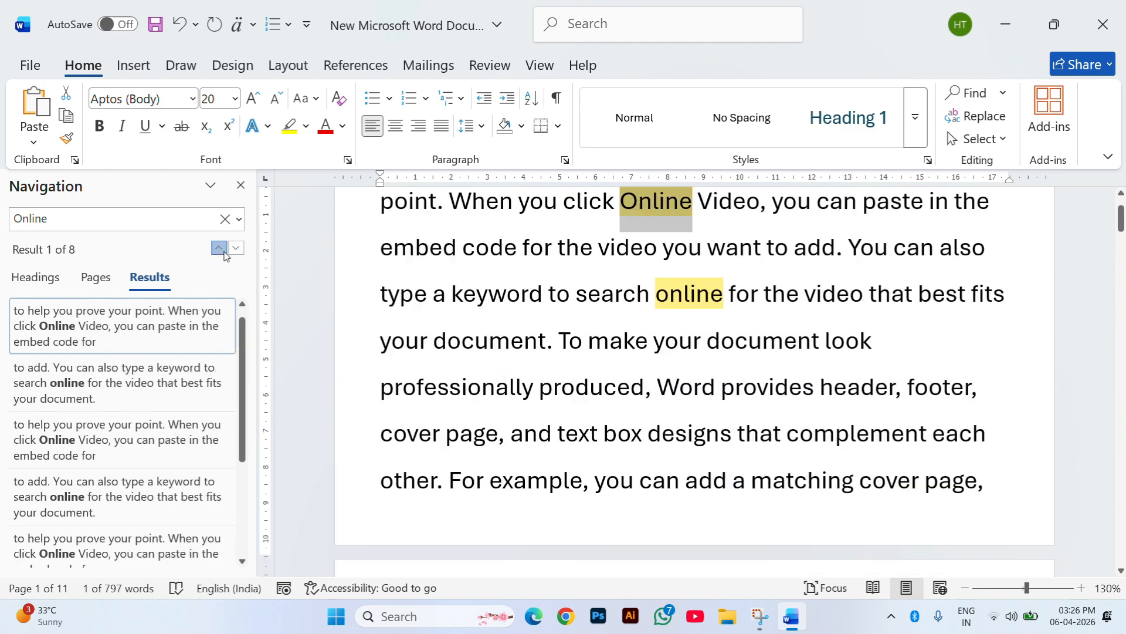
{"action": "left_click", "coordinate": [223, 252]}
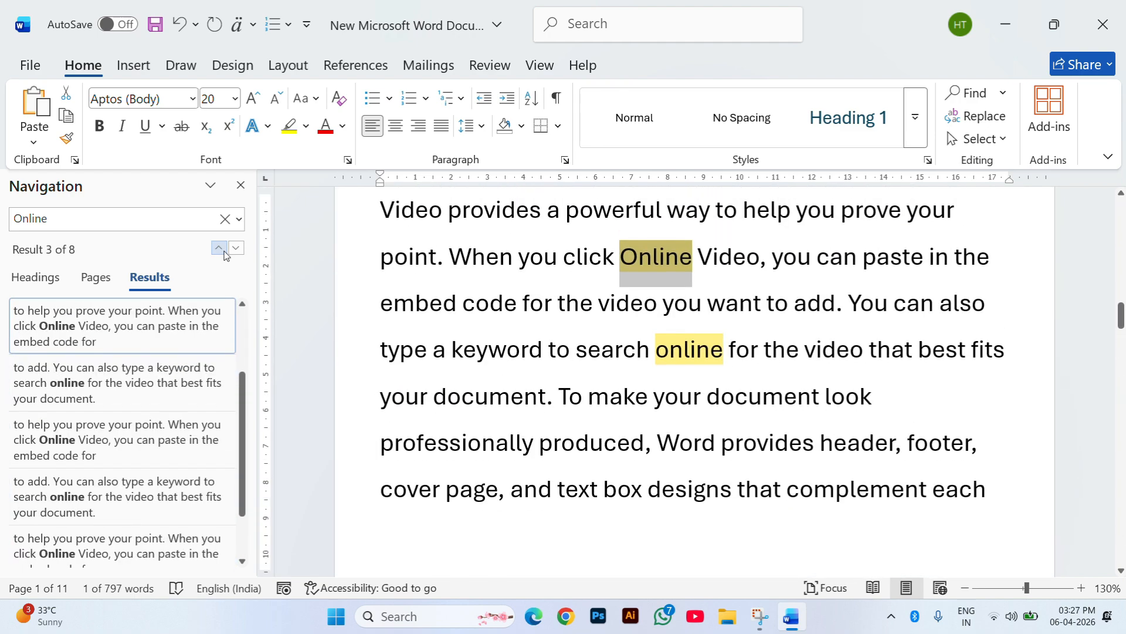
{"action": "left_click", "coordinate": [236, 248]}
{"action": "left_click", "coordinate": [236, 248]}
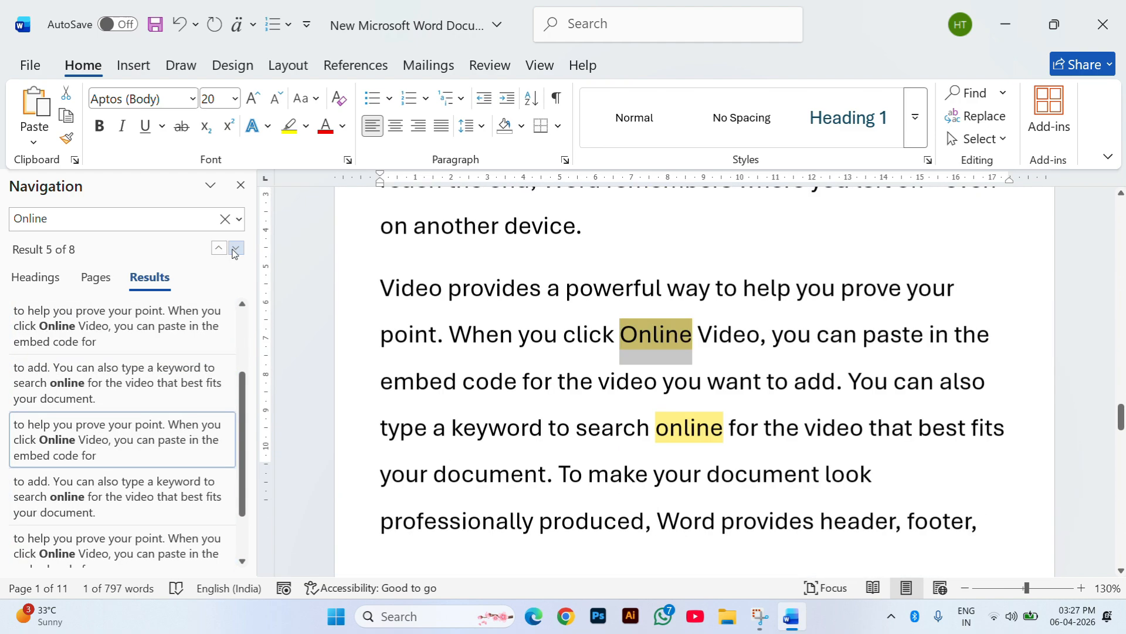
{"action": "left_click", "coordinate": [236, 248]}
Search the document for "School" and close the navigation pane.
{"action": "left_click", "coordinate": [17, 218]}
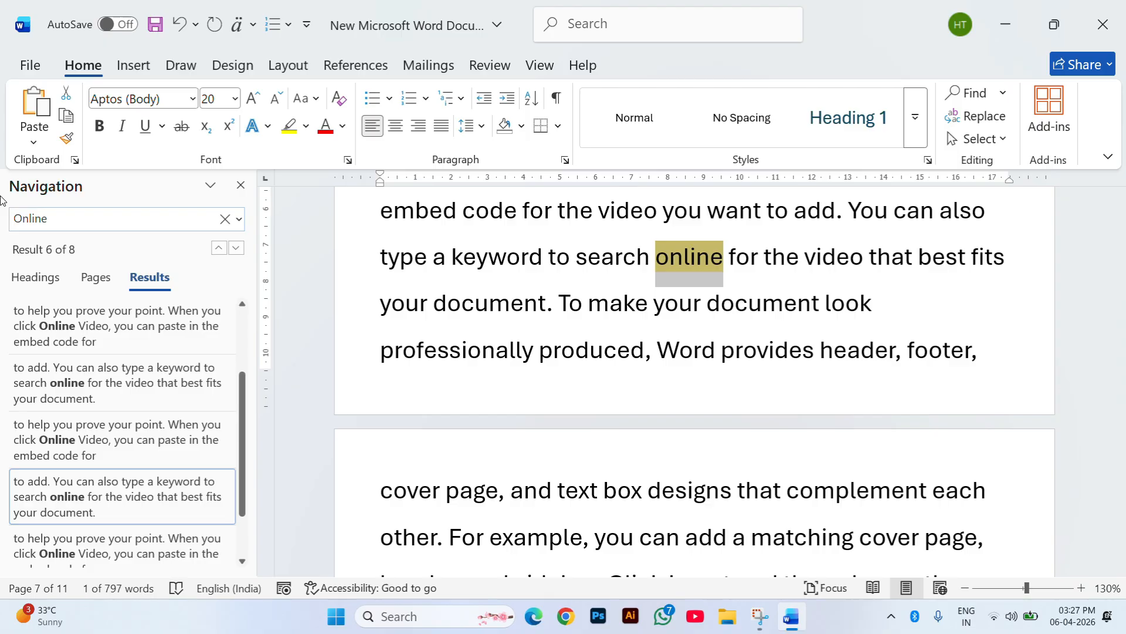
{"action": "left_click_drag", "start_coordinate": [59, 226], "coordinate": [2, 199]}
{"action": "type", "text": "School"}
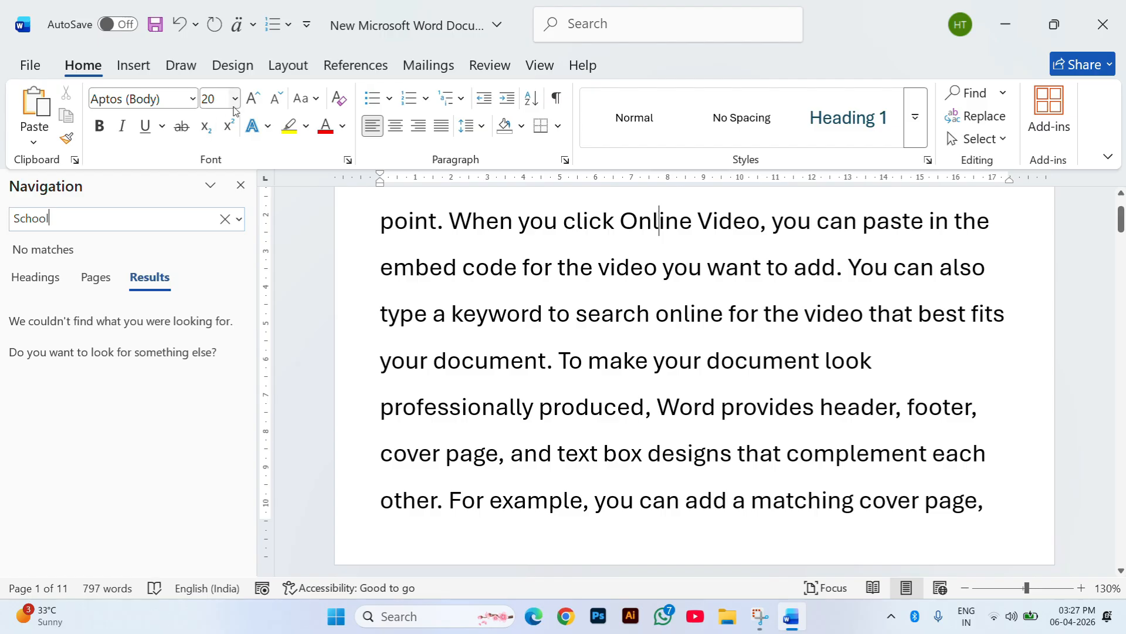
{"action": "left_click", "coordinate": [241, 185]}
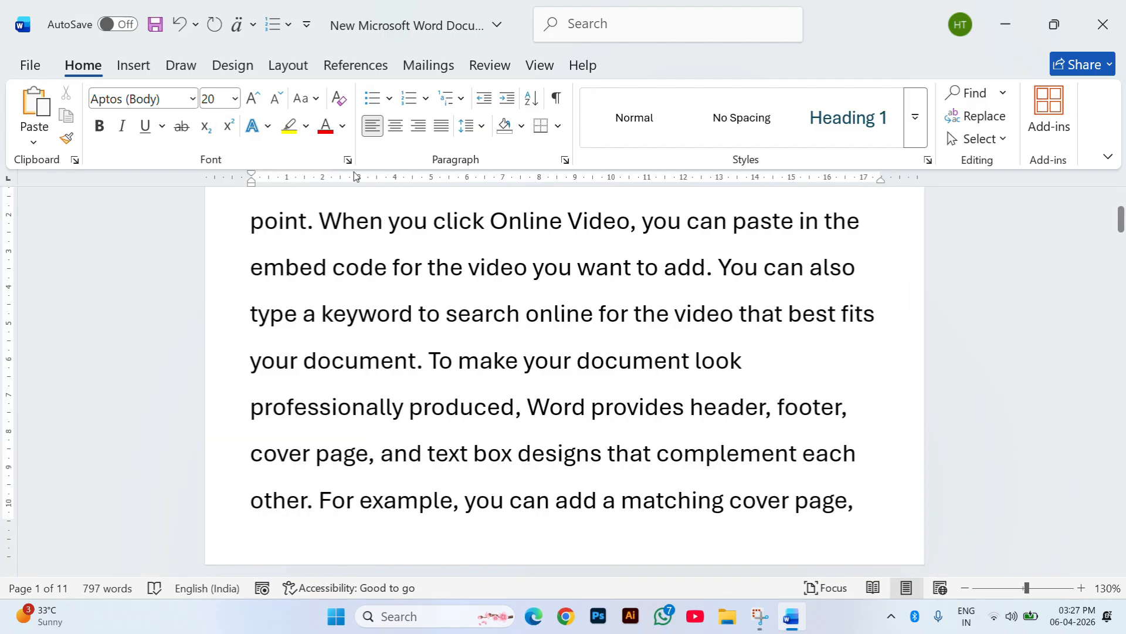
Look over the Find, Replace and Go To options of Find and Replace, and find the word "Video".
{"action": "left_click", "coordinate": [992, 120]}
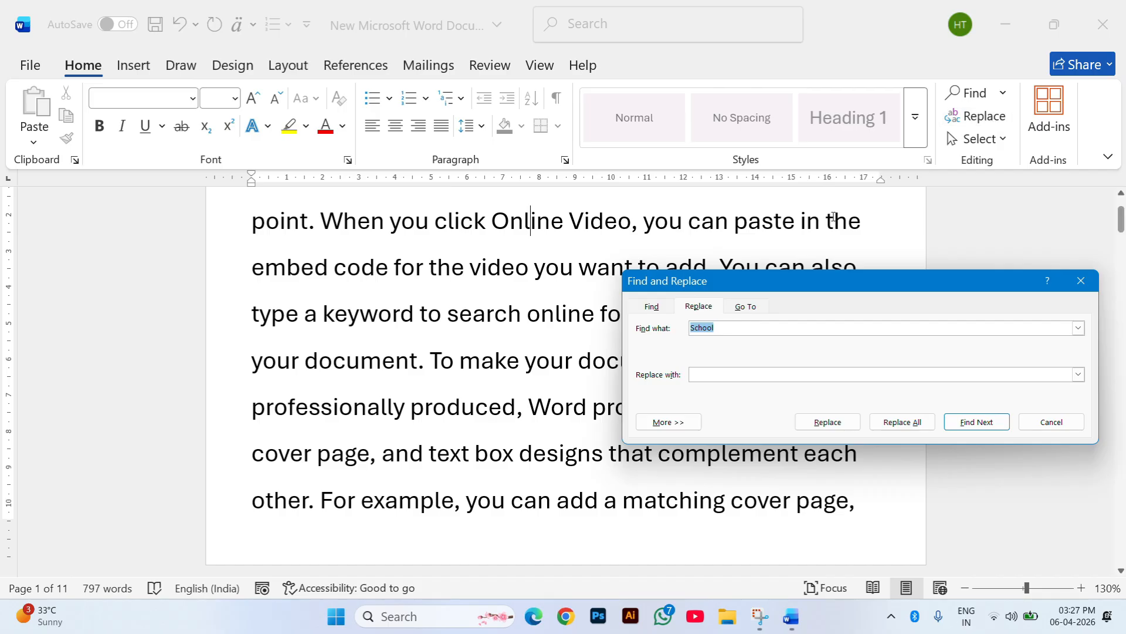
{"action": "left_click", "coordinate": [652, 307]}
{"action": "left_click", "coordinate": [710, 309]}
{"action": "left_click", "coordinate": [755, 306]}
{"action": "left_click", "coordinate": [721, 311]}
{"action": "left_click", "coordinate": [652, 311]}
{"action": "left_click", "coordinate": [766, 329]}
{"action": "double_click", "coordinate": [755, 329]}
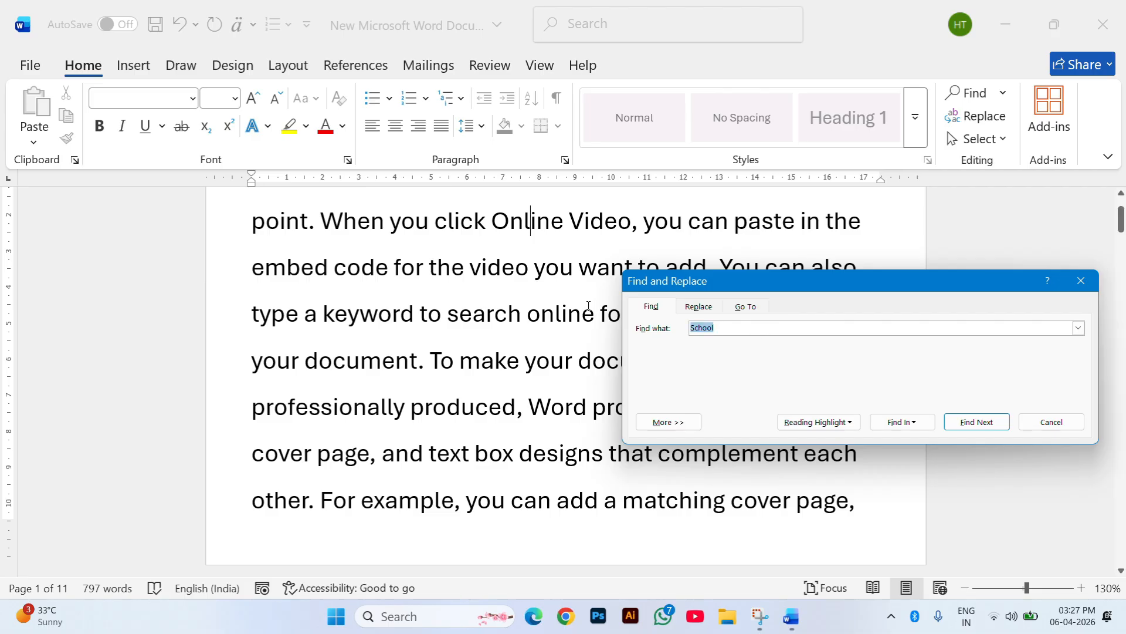
{"action": "type", "text": "Video"}
{"action": "key", "text": "Return"}
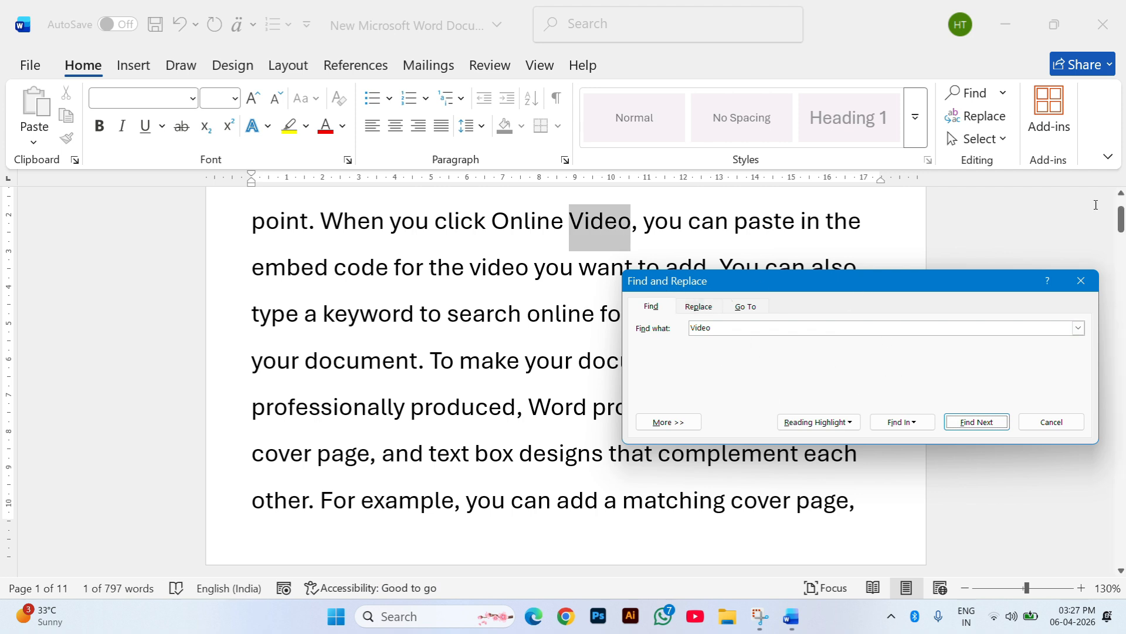
Move the Find and Replace dialog off the highlighted word and step through further occurrences of "Video".
{"action": "left_click_drag", "start_coordinate": [905, 272], "coordinate": [950, 268]}
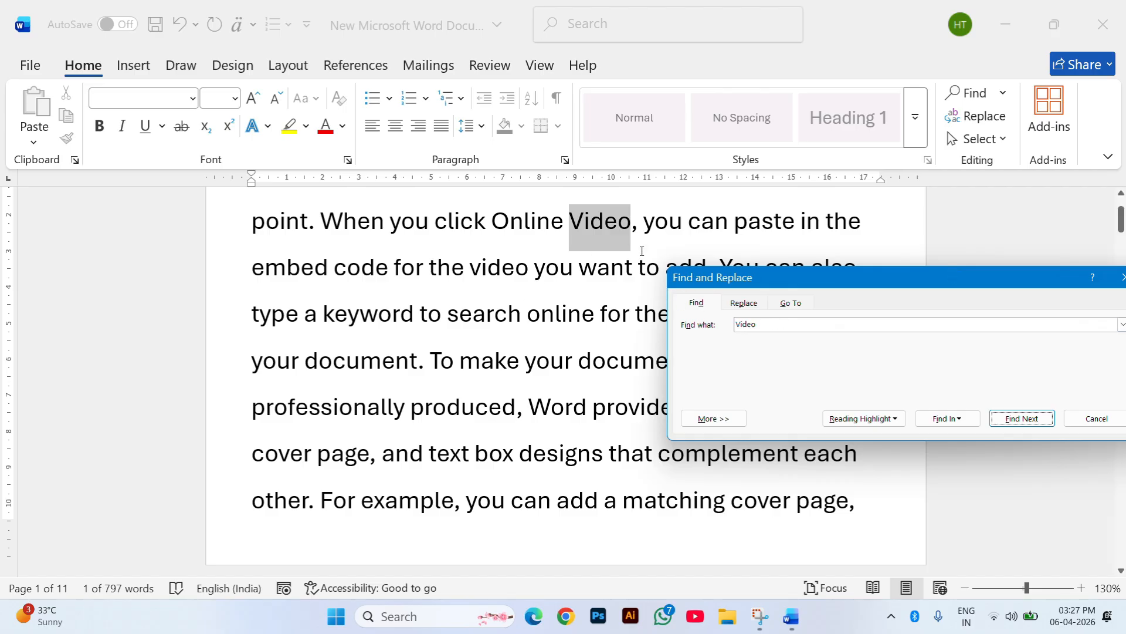
{"action": "left_click", "coordinate": [1005, 419]}
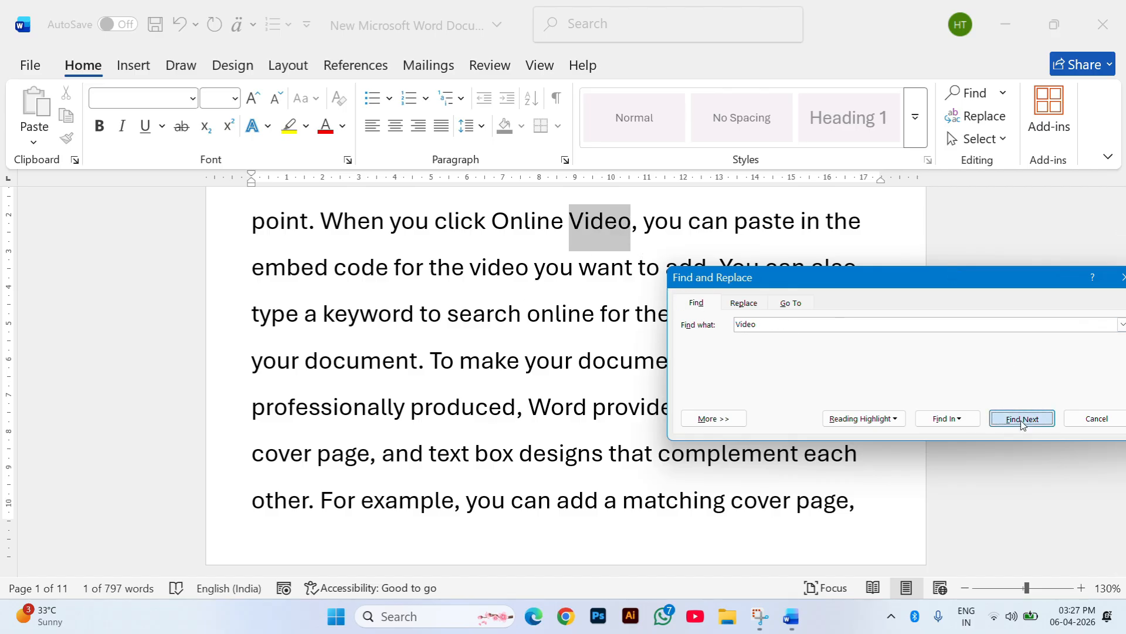
{"action": "left_click", "coordinate": [1015, 417]}
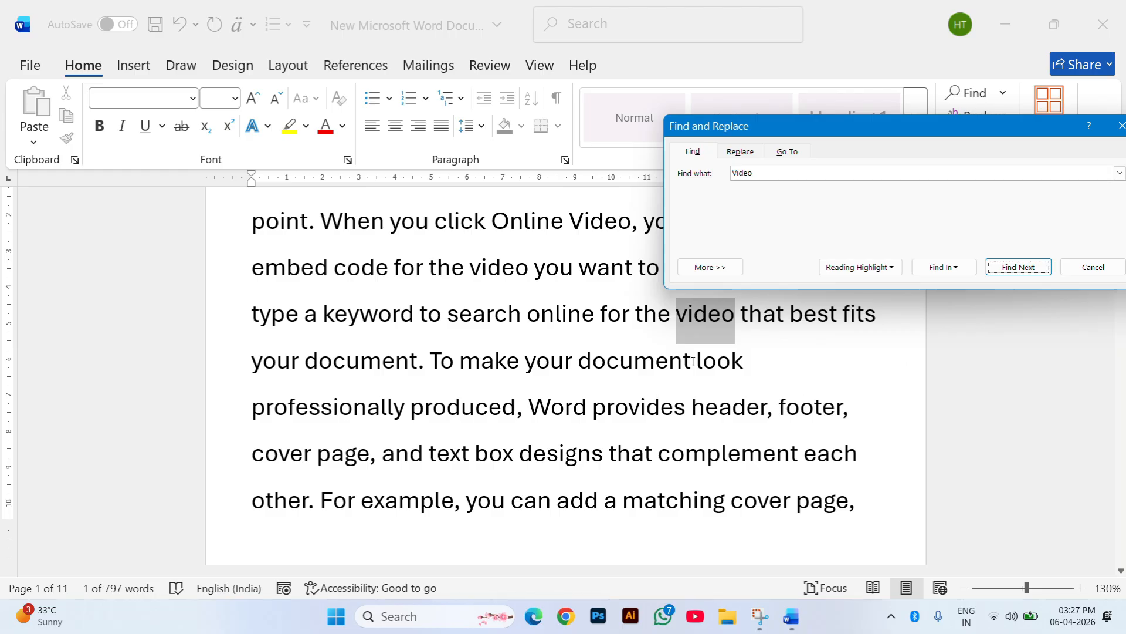
{"action": "left_click", "coordinate": [1011, 270]}
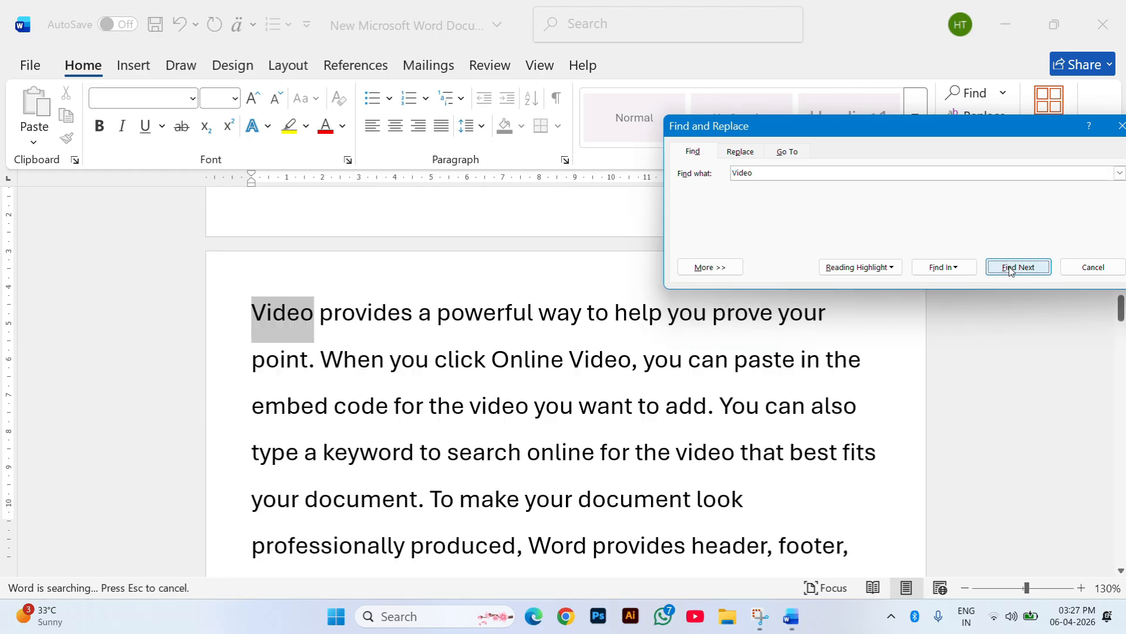
{"action": "left_click", "coordinate": [1010, 270]}
{"action": "left_click", "coordinate": [1010, 270]}
{"action": "left_click", "coordinate": [1010, 270]}
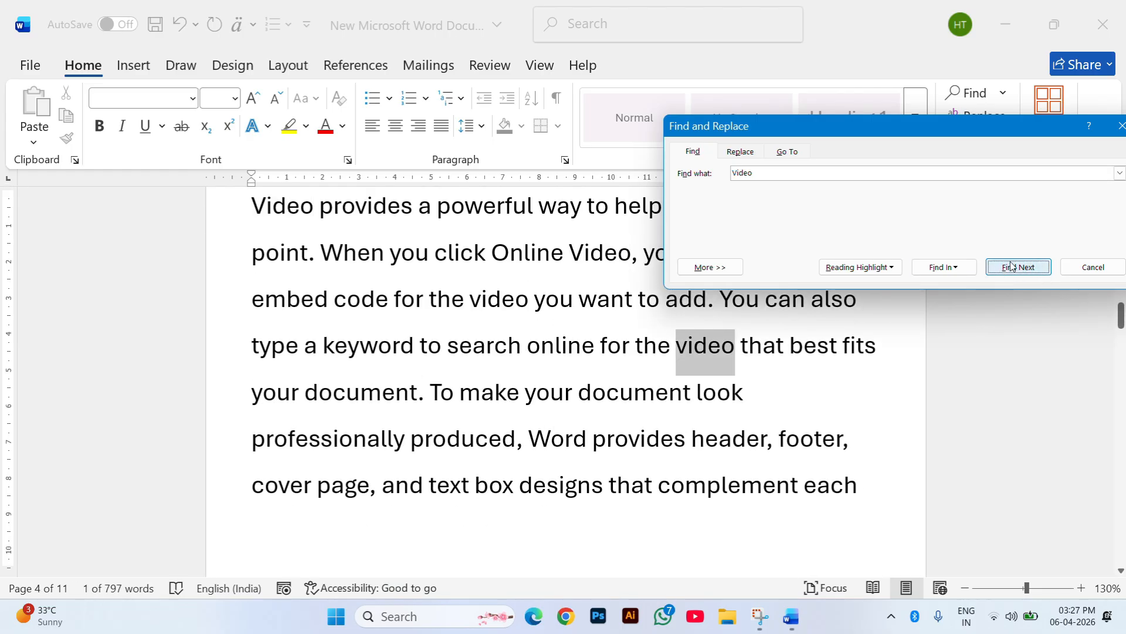
Set "audio" as the replacement for "Video" and replace several occurrences one at a time.
{"action": "left_click_drag", "start_coordinate": [941, 138], "coordinate": [847, 351]}
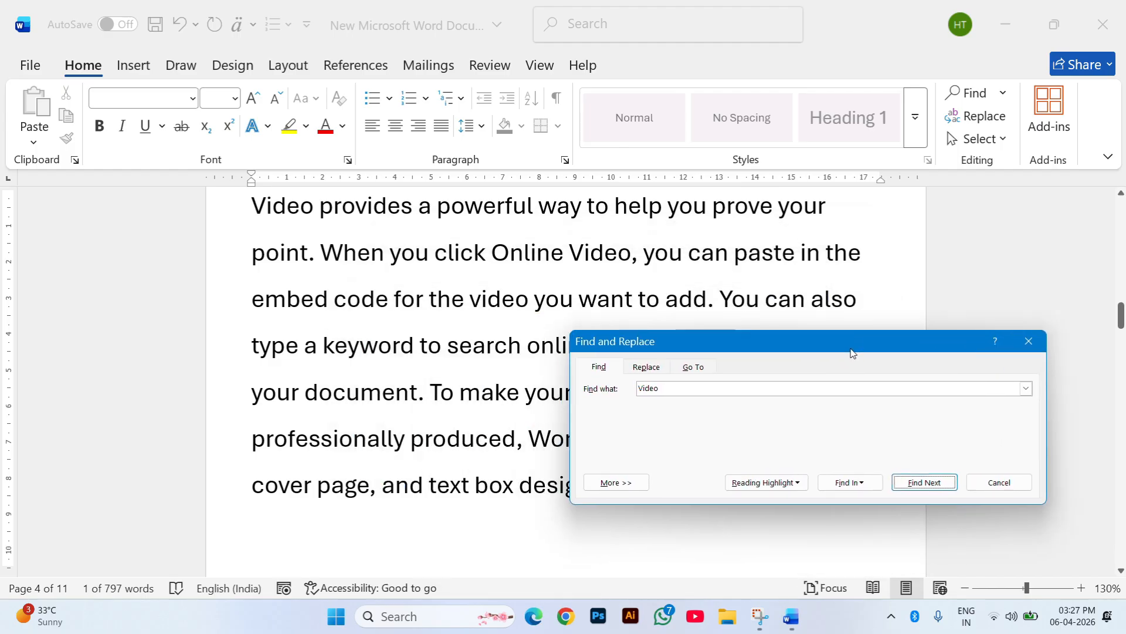
{"action": "left_click", "coordinate": [648, 367]}
{"action": "left_click", "coordinate": [673, 387]}
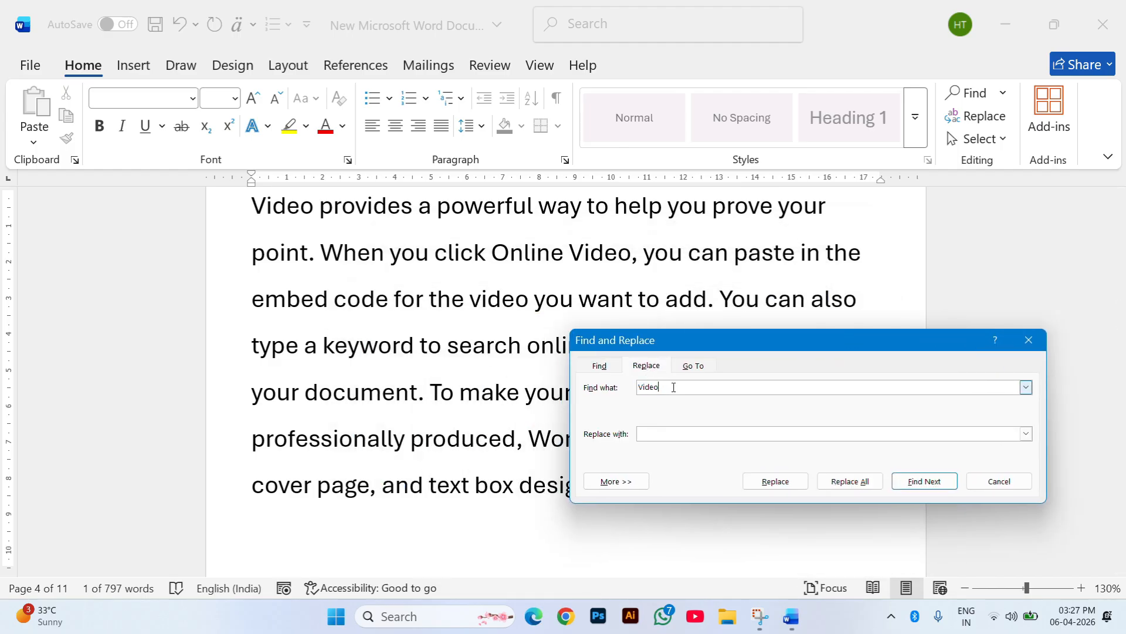
{"action": "left_click_drag", "start_coordinate": [673, 387], "coordinate": [602, 394]}
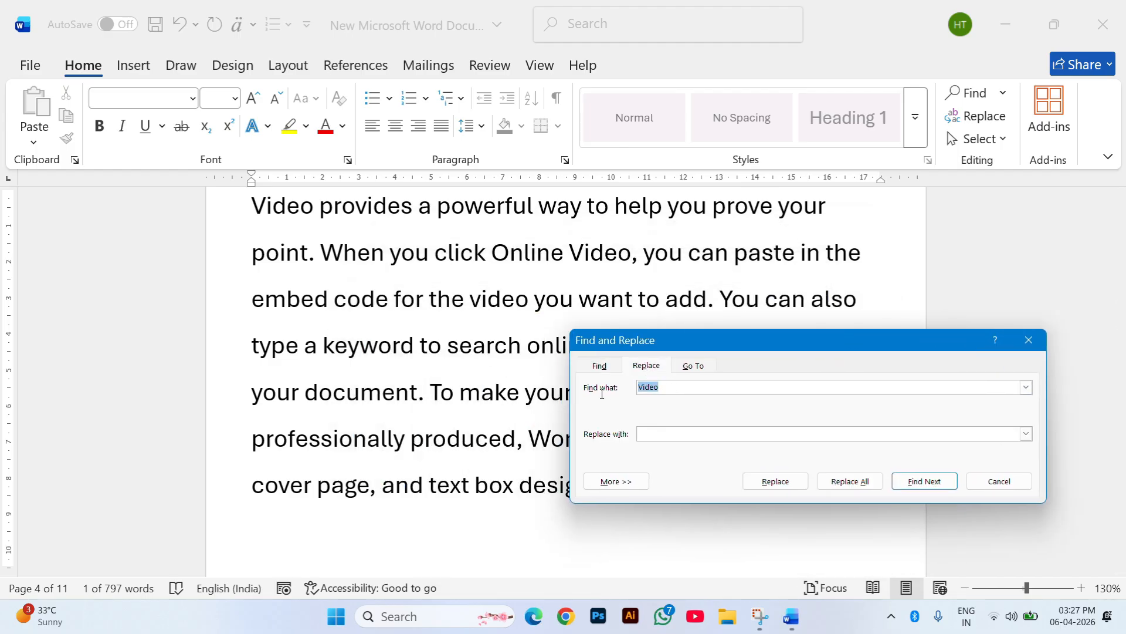
{"action": "left_click", "coordinate": [650, 435]}
{"action": "left_click", "coordinate": [763, 482]}
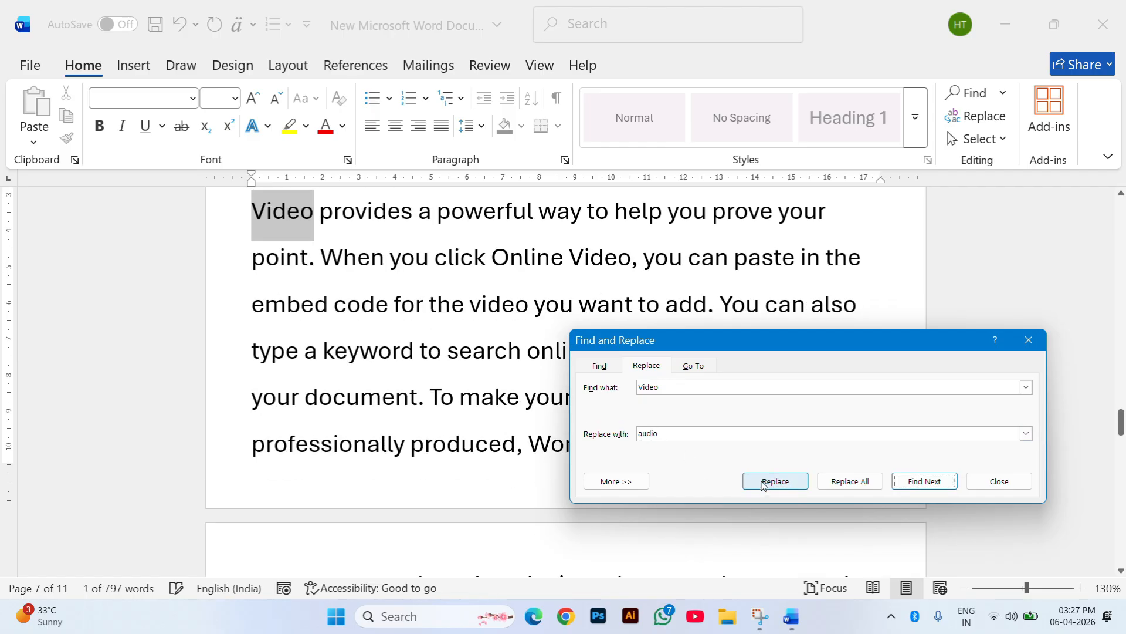
{"action": "left_click", "coordinate": [762, 482]}
{"action": "left_click", "coordinate": [762, 482]}
{"action": "left_click", "coordinate": [762, 481]}
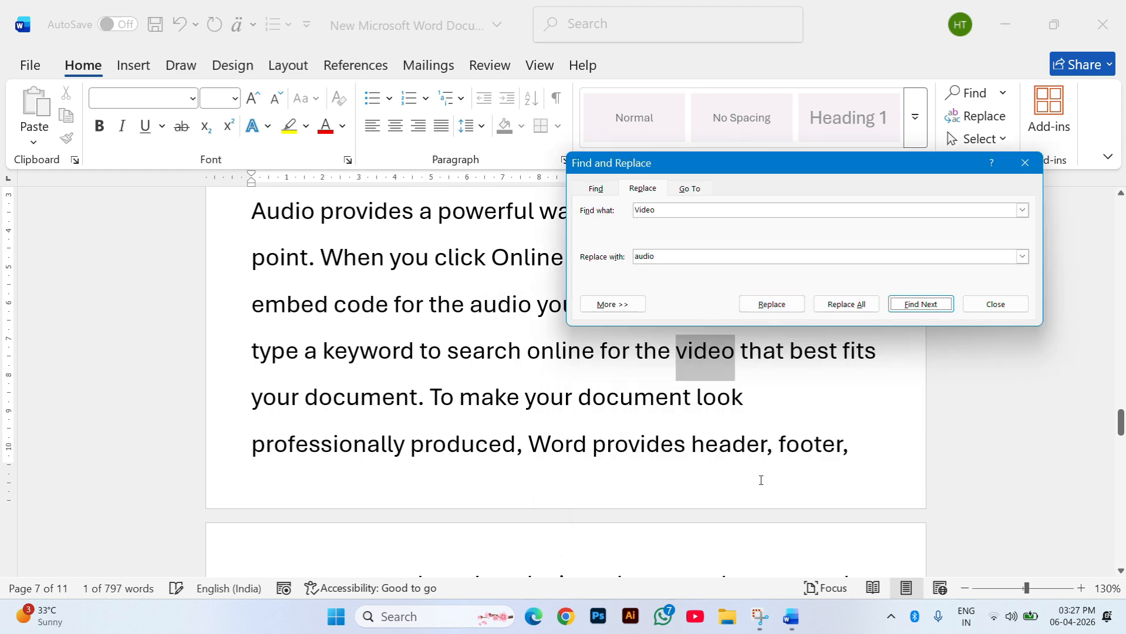
Replace all remaining occurrences of "Video" with "audio" and close Find and Replace.
{"action": "left_click", "coordinate": [844, 304]}
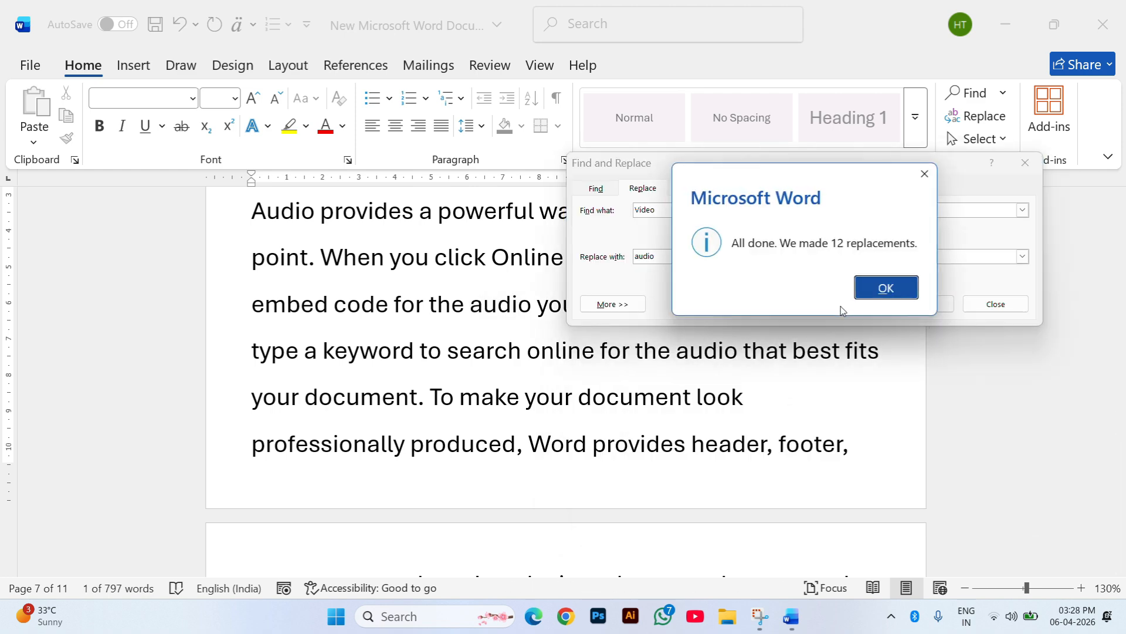
{"action": "left_click", "coordinate": [887, 289]}
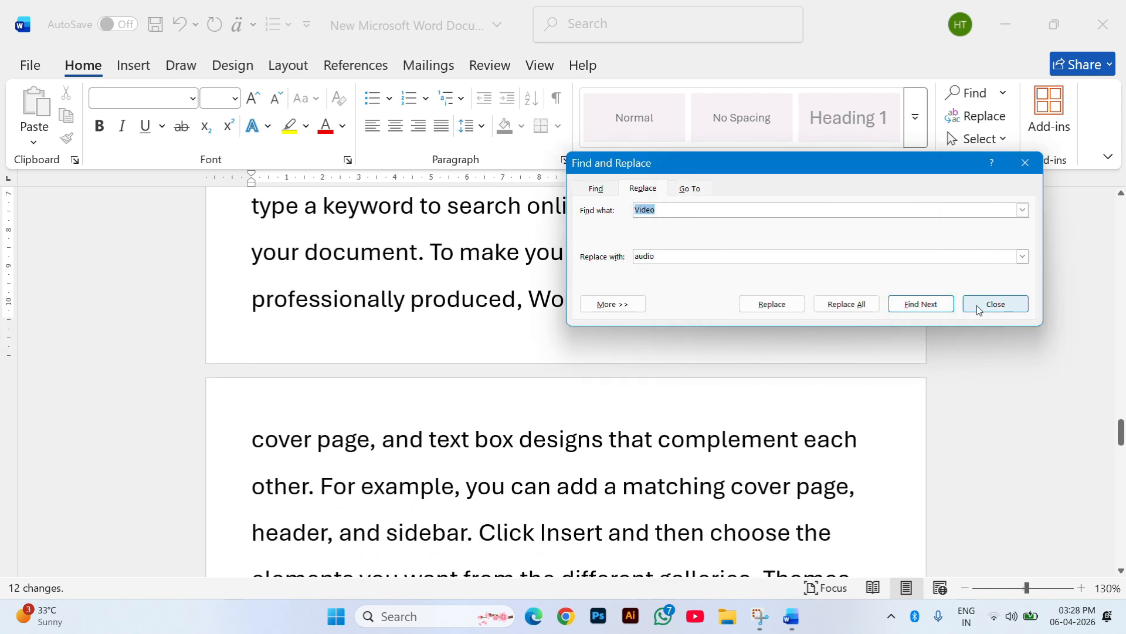
{"action": "left_click", "coordinate": [978, 309]}
Check the document for leftover occurrences of "Video", clear the search and close the navigation pane.
{"action": "scroll", "coordinate": [754, 352], "scroll_direction": "up", "scroll_amount": 20}
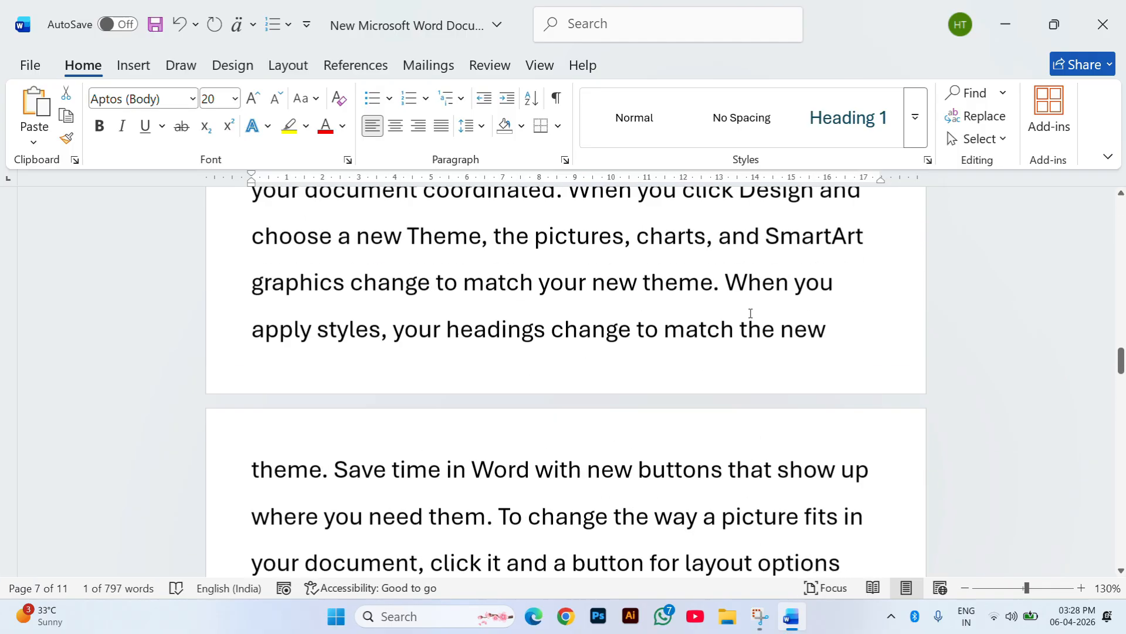
{"action": "scroll", "coordinate": [751, 313], "scroll_direction": "up", "scroll_amount": 20}
{"action": "left_click", "coordinate": [743, 321]}
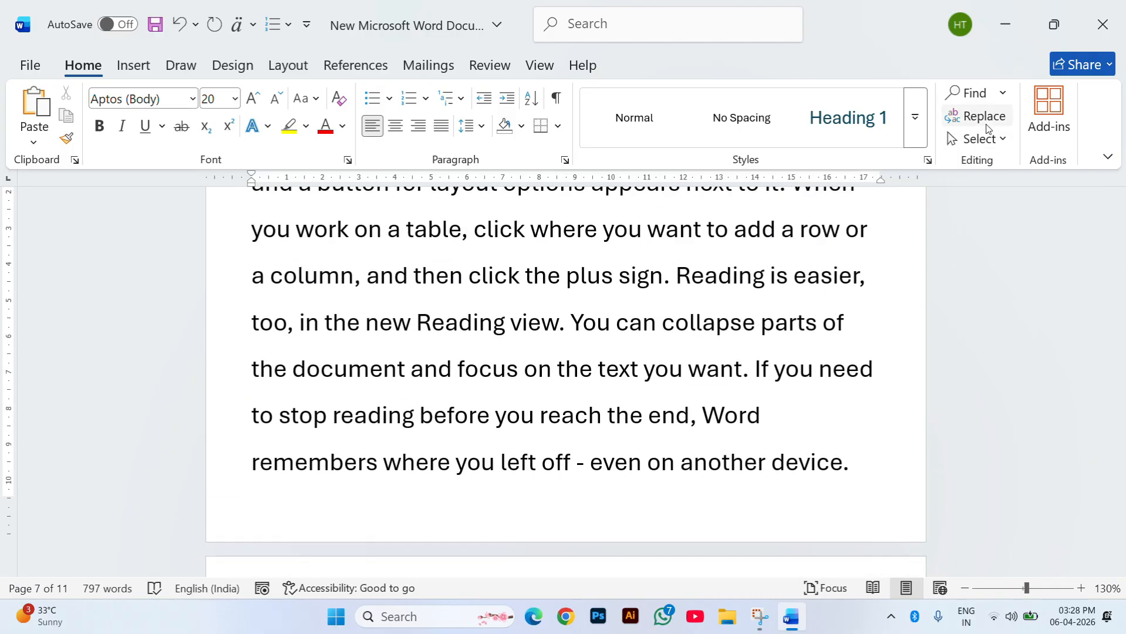
{"action": "left_click", "coordinate": [966, 94]}
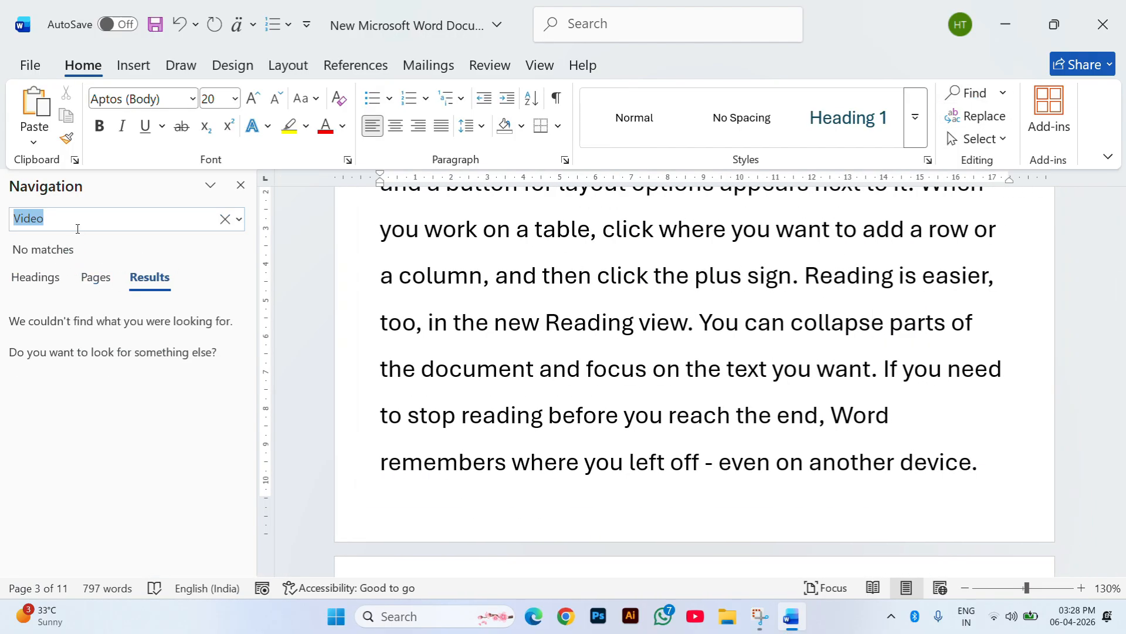
{"action": "left_click", "coordinate": [176, 216]}
{"action": "left_click", "coordinate": [225, 218]}
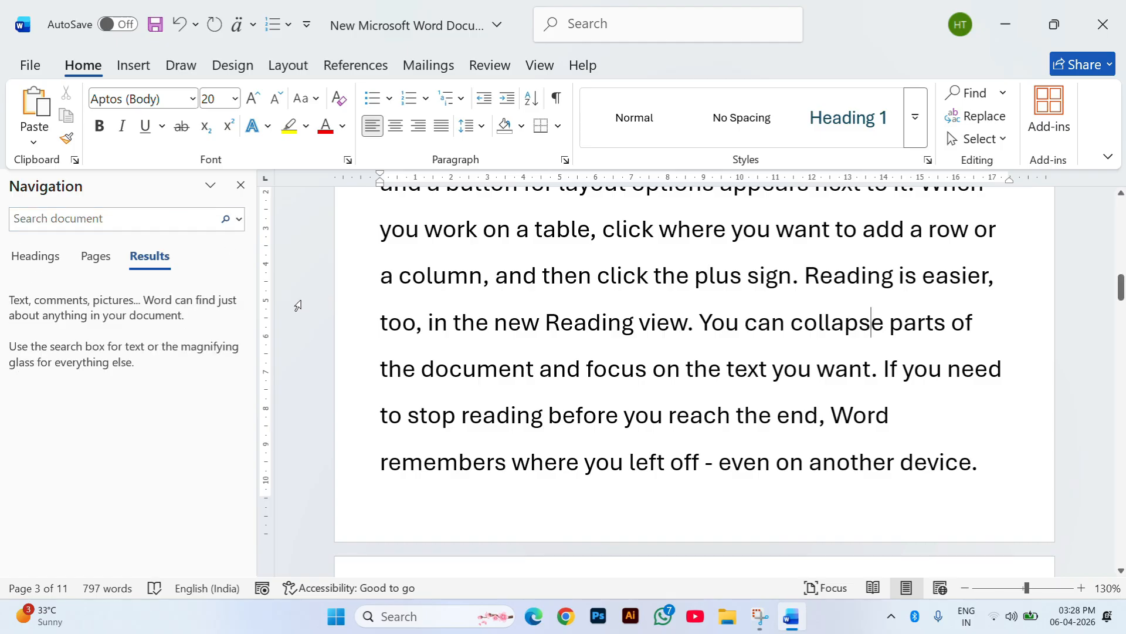
{"action": "left_click", "coordinate": [241, 185]}
Return to the start of the document and examine the Replace dialog, the navigation search and the Select options.
{"action": "scroll", "coordinate": [290, 230], "scroll_direction": "up", "scroll_amount": 5}
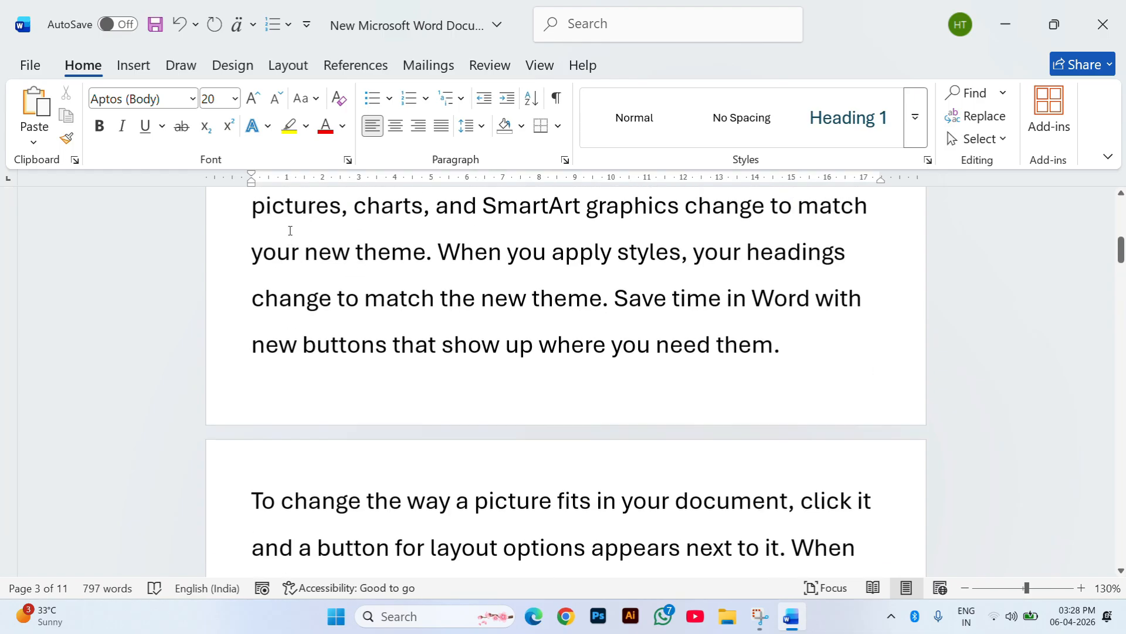
{"action": "key", "text": "ctrl+Home"}
{"action": "key", "text": "ctrl+h"}
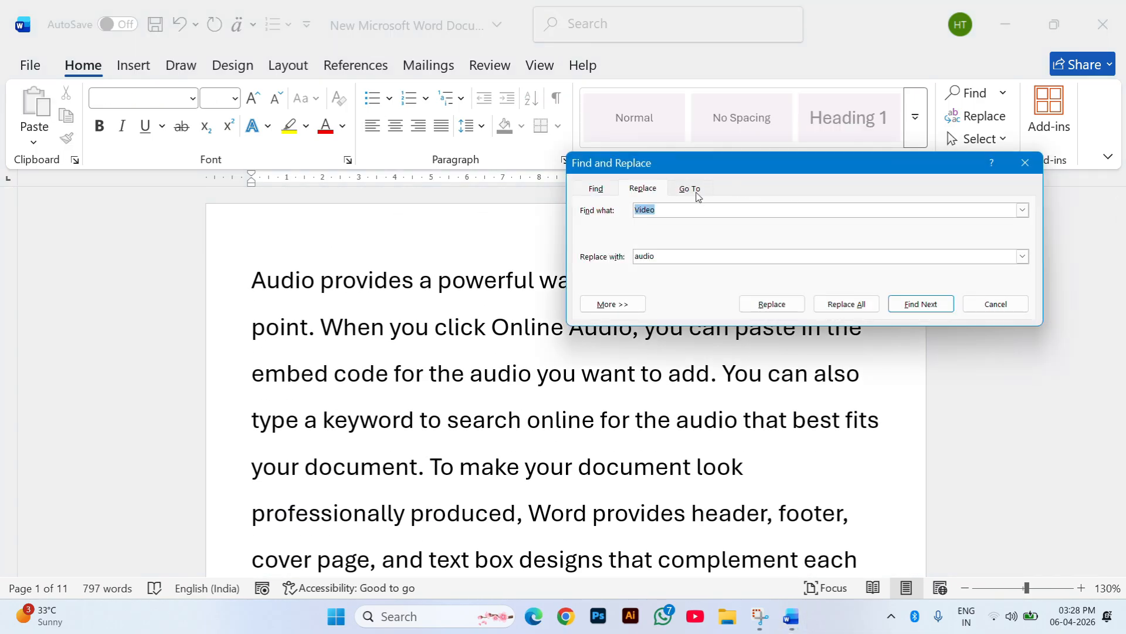
{"action": "left_click_drag", "start_coordinate": [695, 169], "coordinate": [699, 244]}
{"action": "left_click", "coordinate": [1029, 237]}
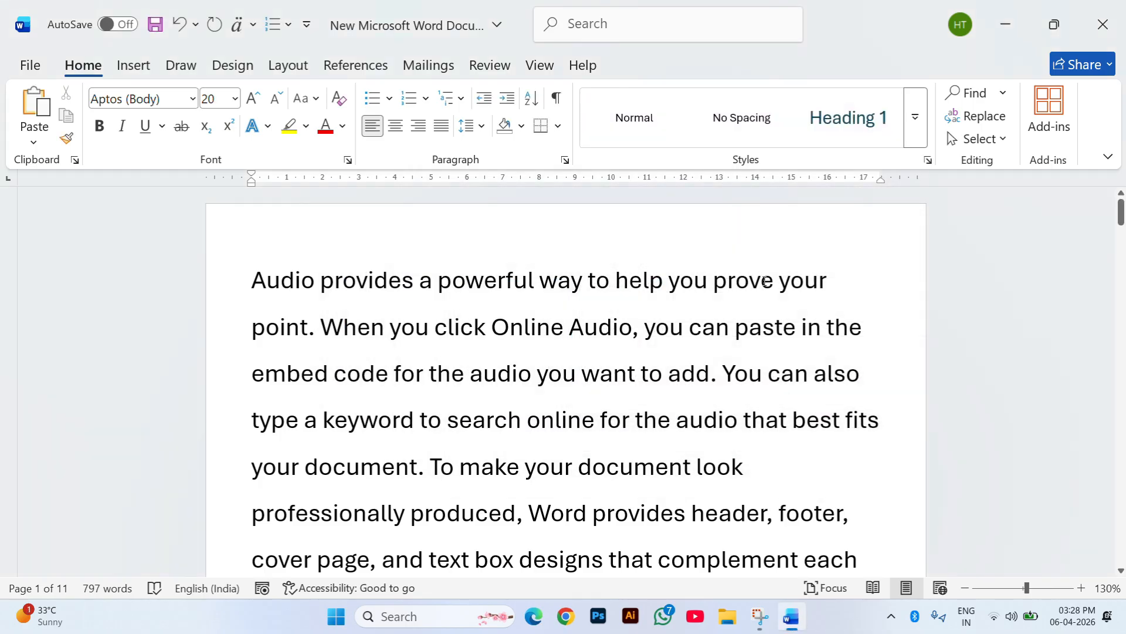
{"action": "key", "text": "ctrl+f"}
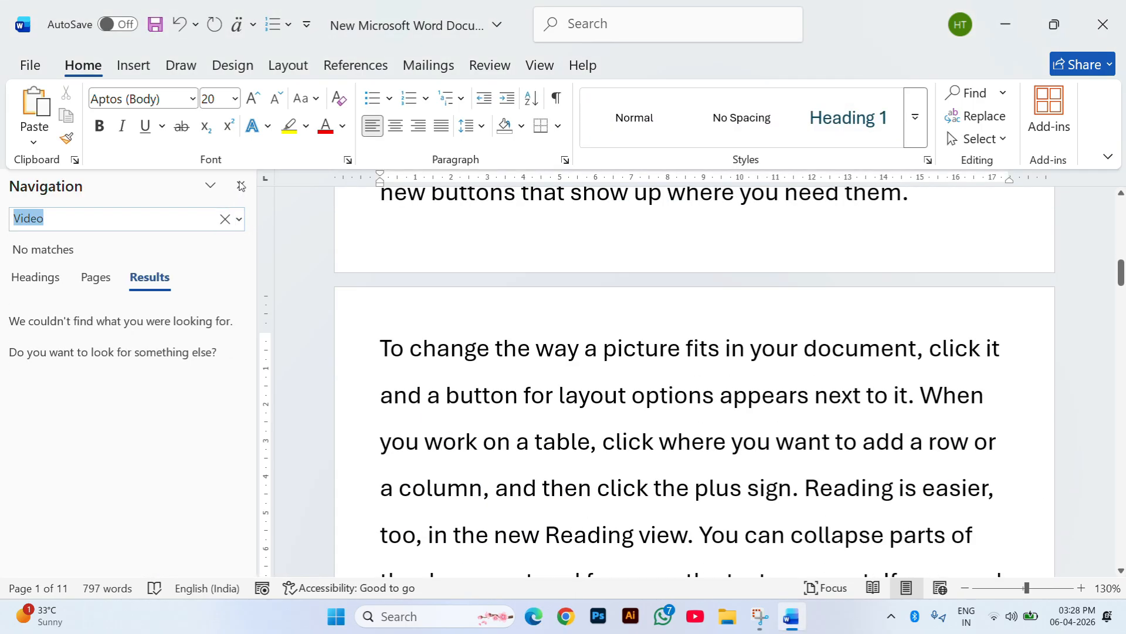
{"action": "left_click", "coordinate": [240, 186]}
{"action": "key", "text": "ctrl+h"}
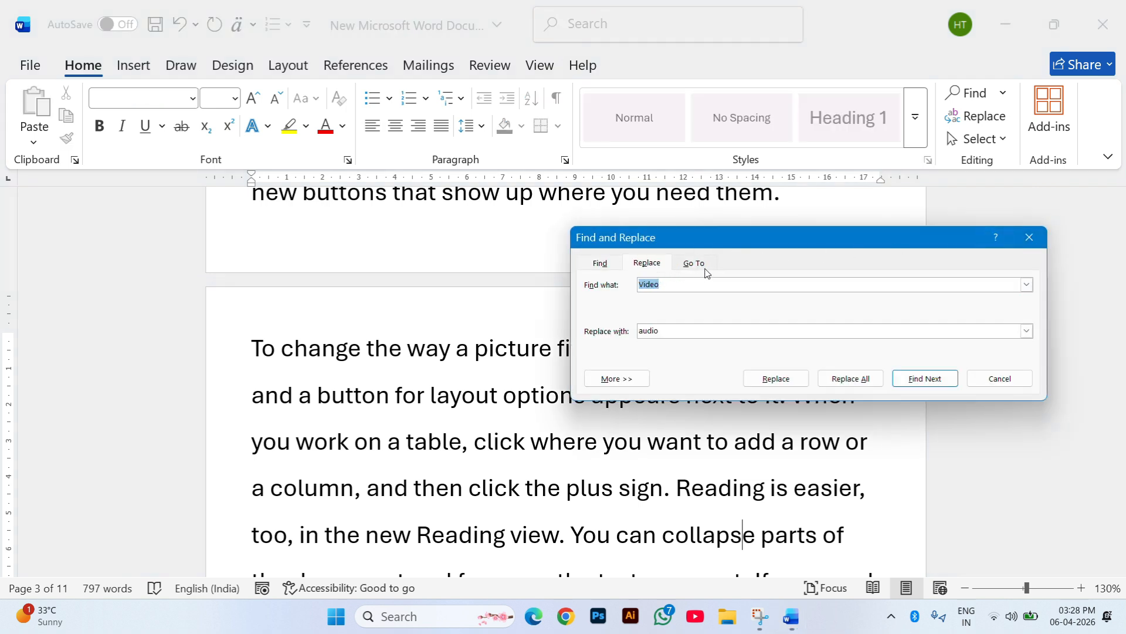
{"action": "left_click", "coordinate": [1030, 237]}
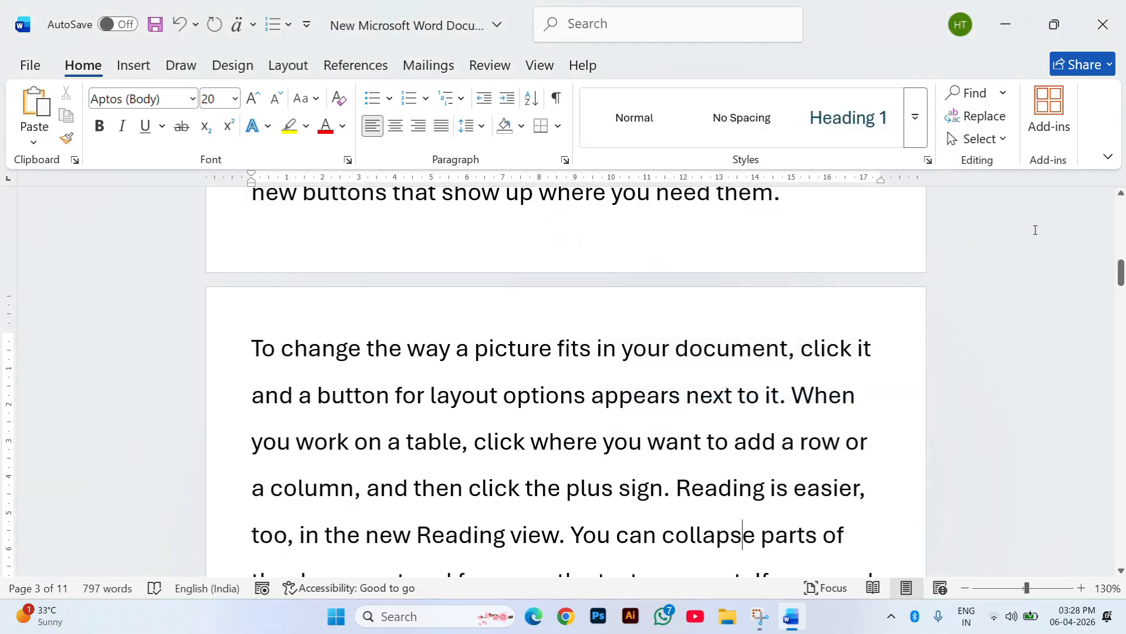
{"action": "left_click", "coordinate": [988, 140]}
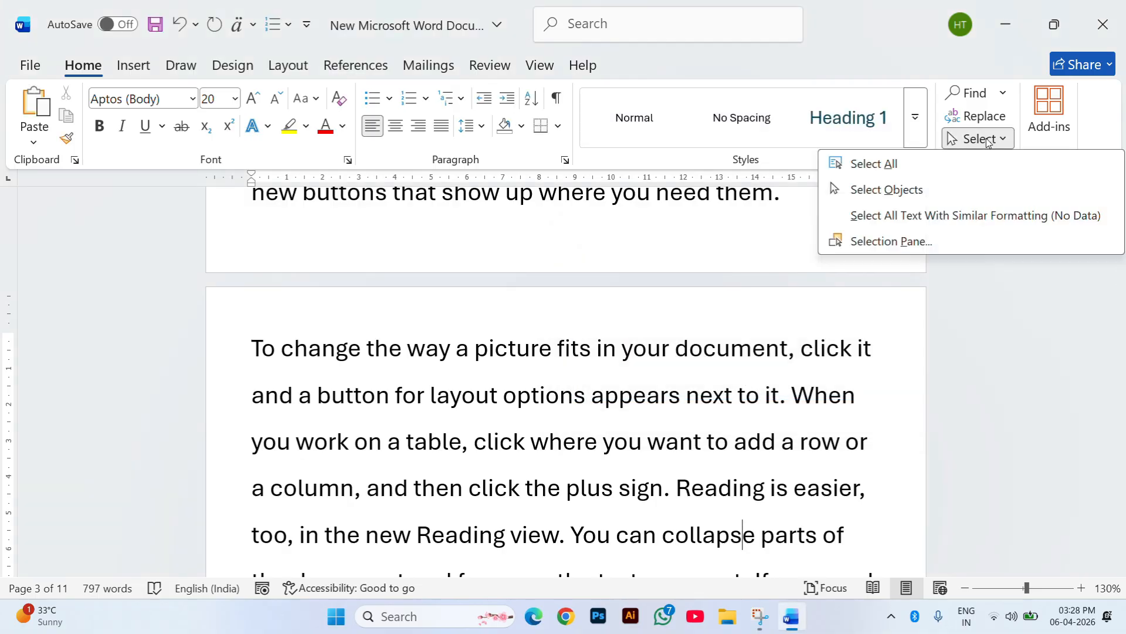
{"action": "left_click", "coordinate": [988, 140]}
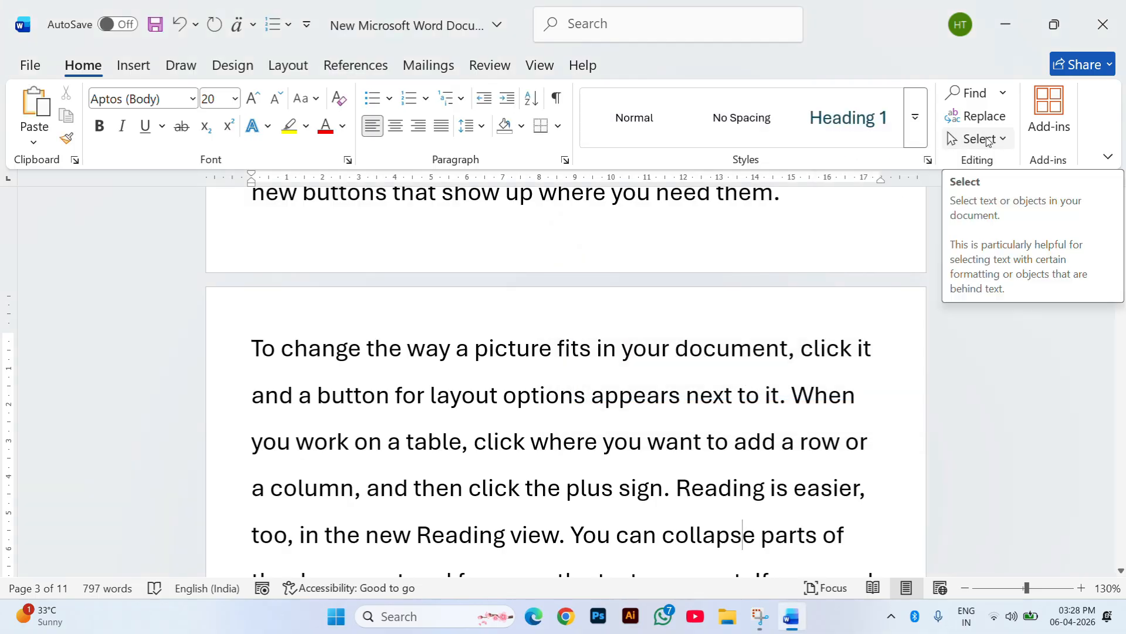
{"action": "left_click", "coordinate": [987, 141]}
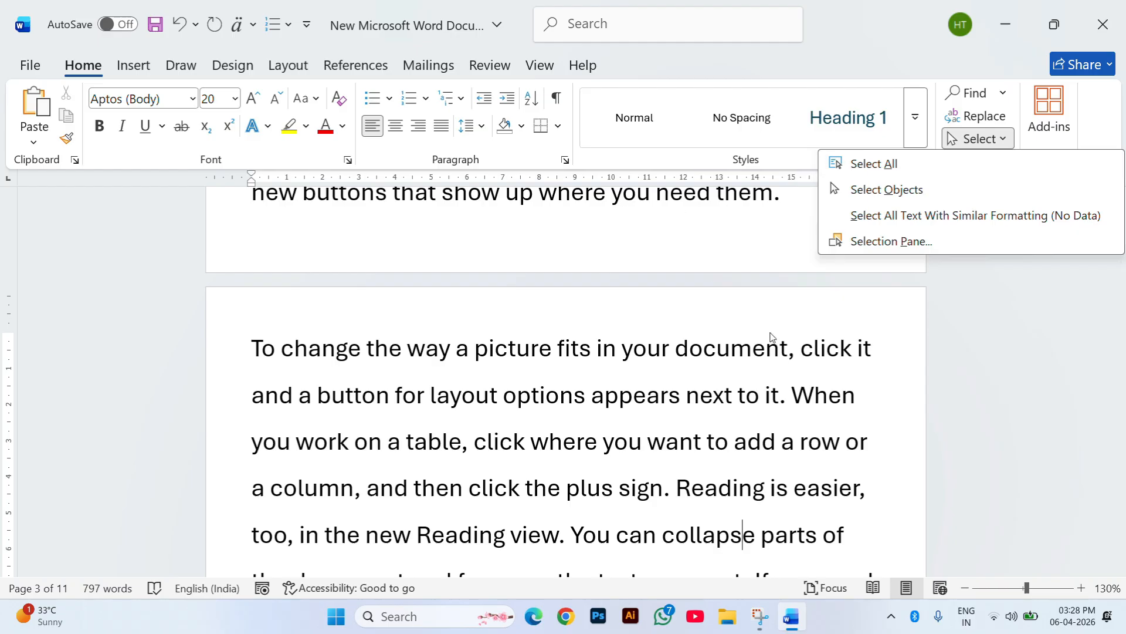
Delete all of the document's text.
{"action": "left_click", "coordinate": [763, 381]}
{"action": "key", "text": "ctrl+a"}
{"action": "key", "text": "Delete"}
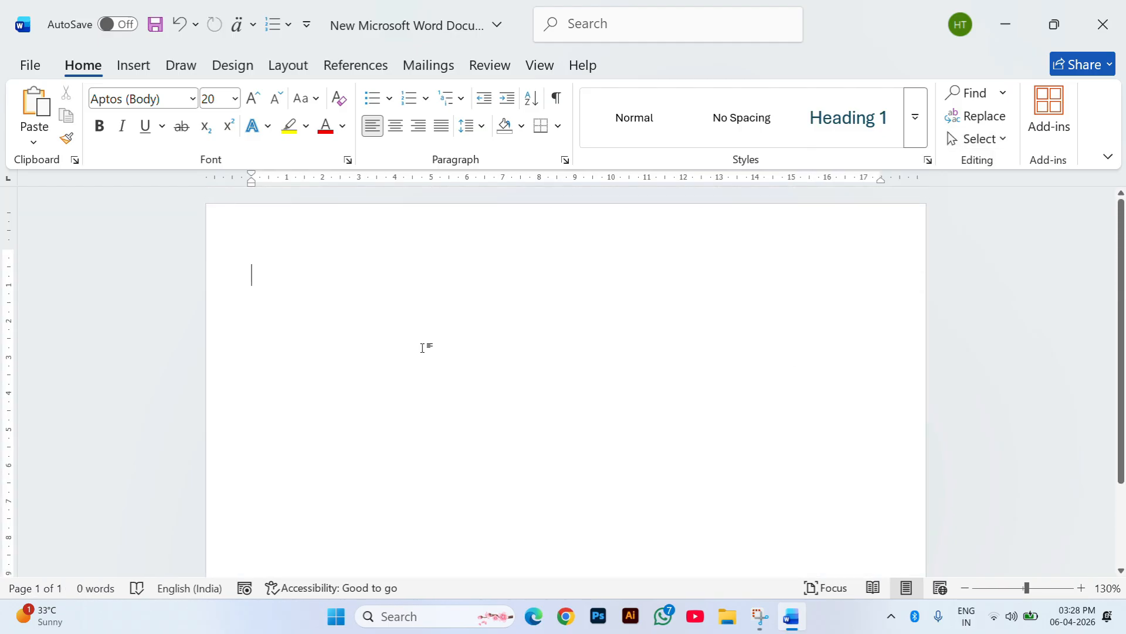
Create a numbered list with the five items Abc, Bcd, Xdf, Dgs and We, leaving no empty item at the end.
{"action": "type", "text": "1. "}
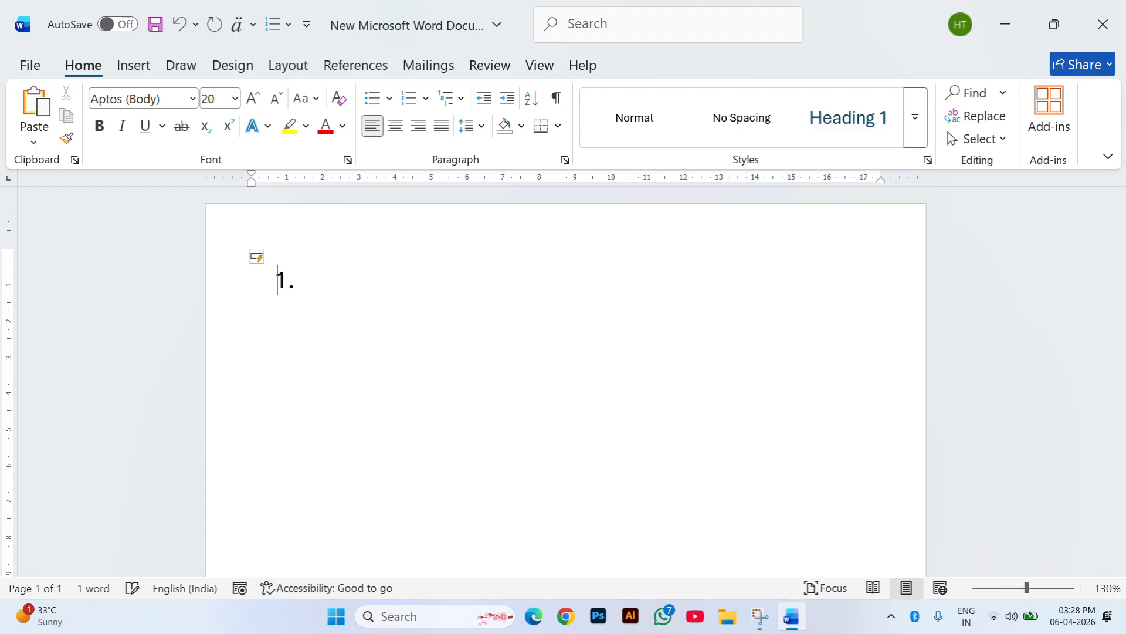
{"action": "type", "text": "abc"}
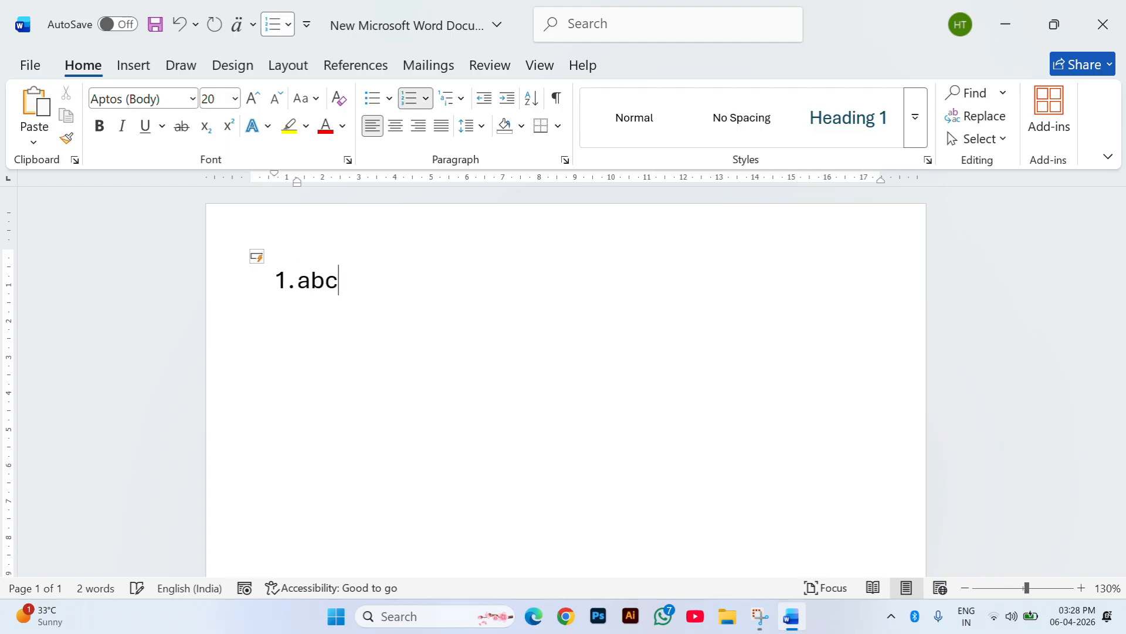
{"action": "key", "text": "Return"}
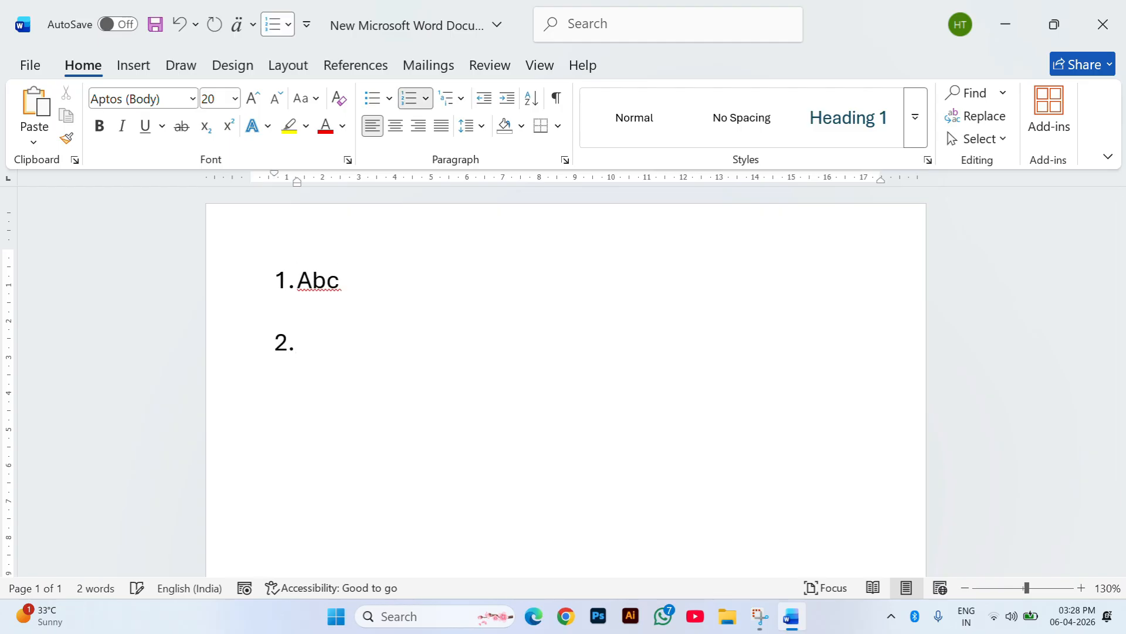
{"action": "type", "text": "bcd"}
{"action": "key", "text": "Return"}
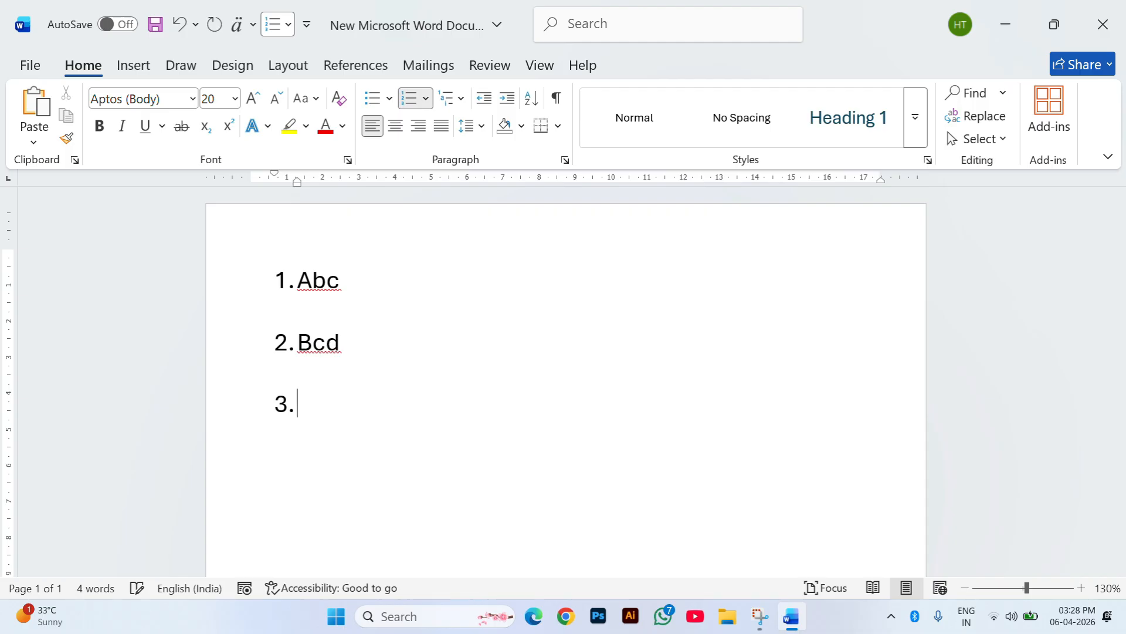
{"action": "type", "text": "xdf"}
{"action": "key", "text": "Return"}
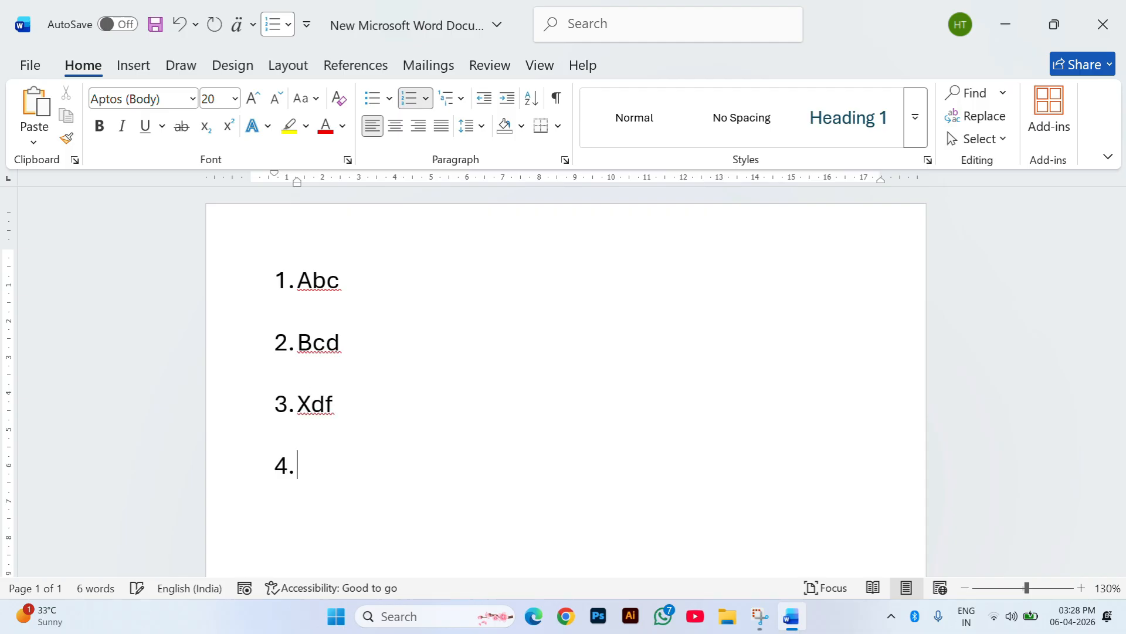
{"action": "type", "text": "dgs"}
{"action": "key", "text": "Return"}
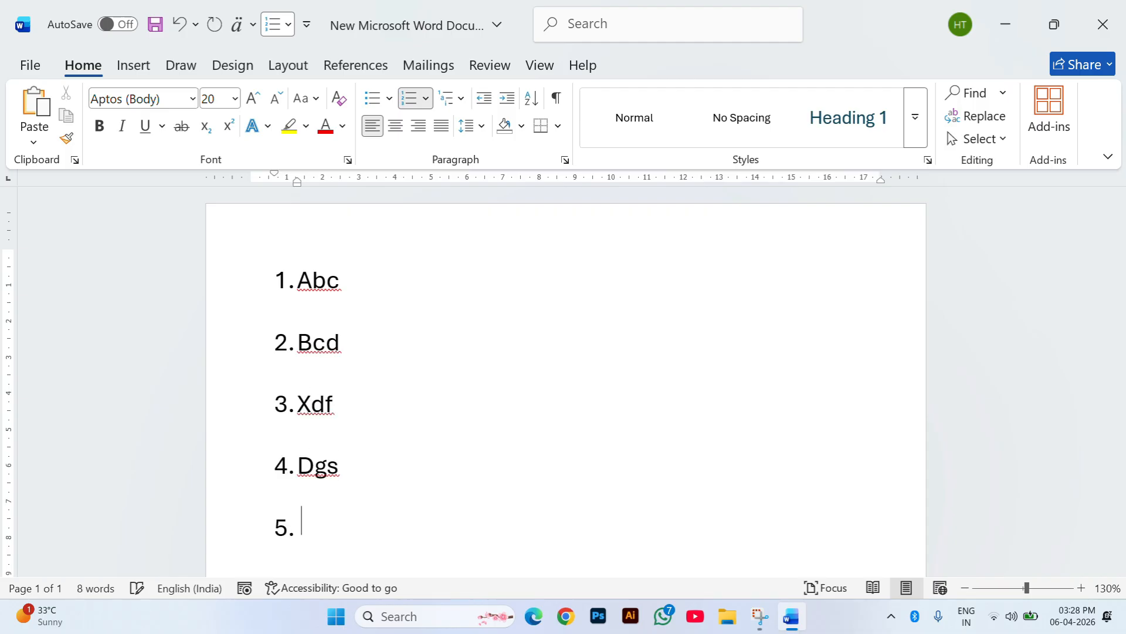
{"action": "type", "text": "we"}
{"action": "key", "text": "Return"}
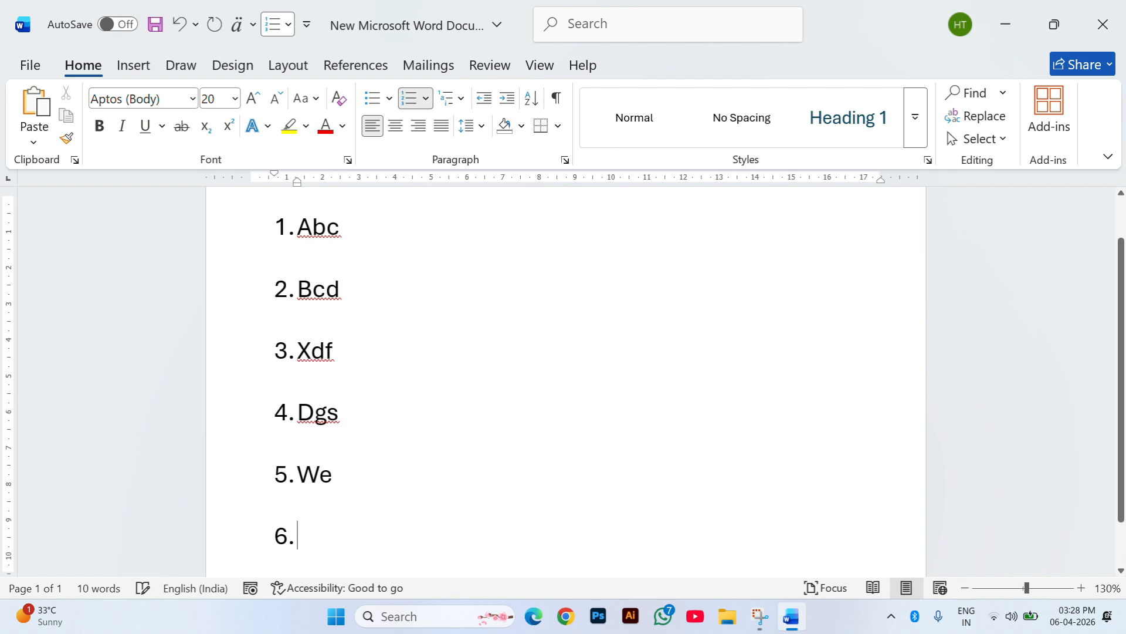
{"action": "key", "text": "BackSpace"}
{"action": "key", "text": "BackSpace"}
{"action": "key", "text": "BackSpace"}
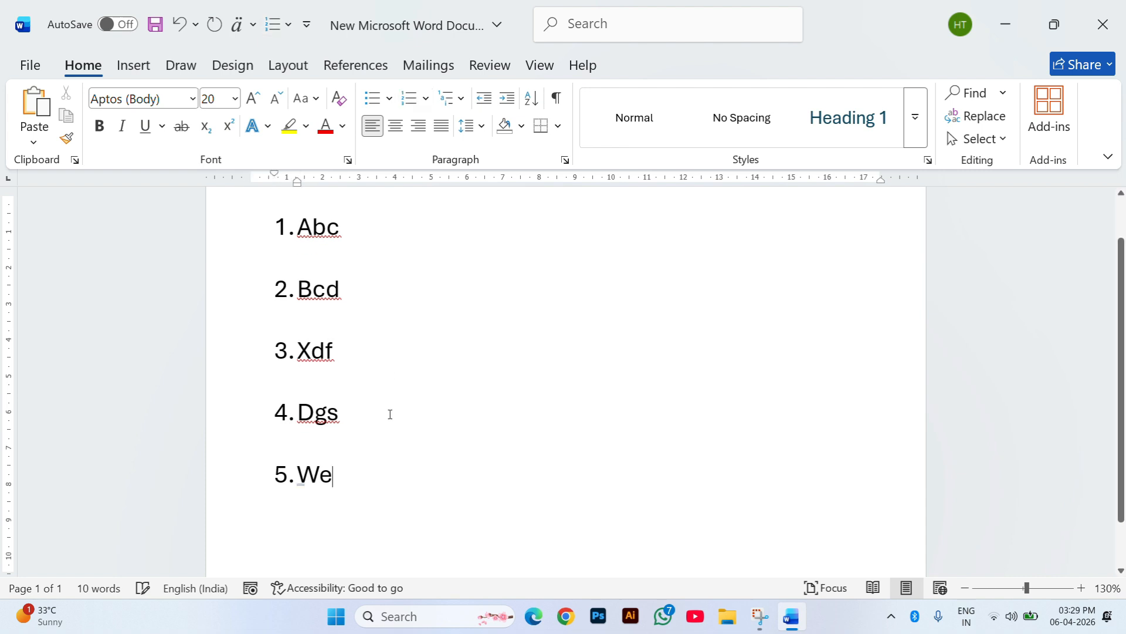
Sort the five list items by paragraphs as text in ascending order.
{"action": "left_click_drag", "start_coordinate": [345, 529], "coordinate": [258, 296]}
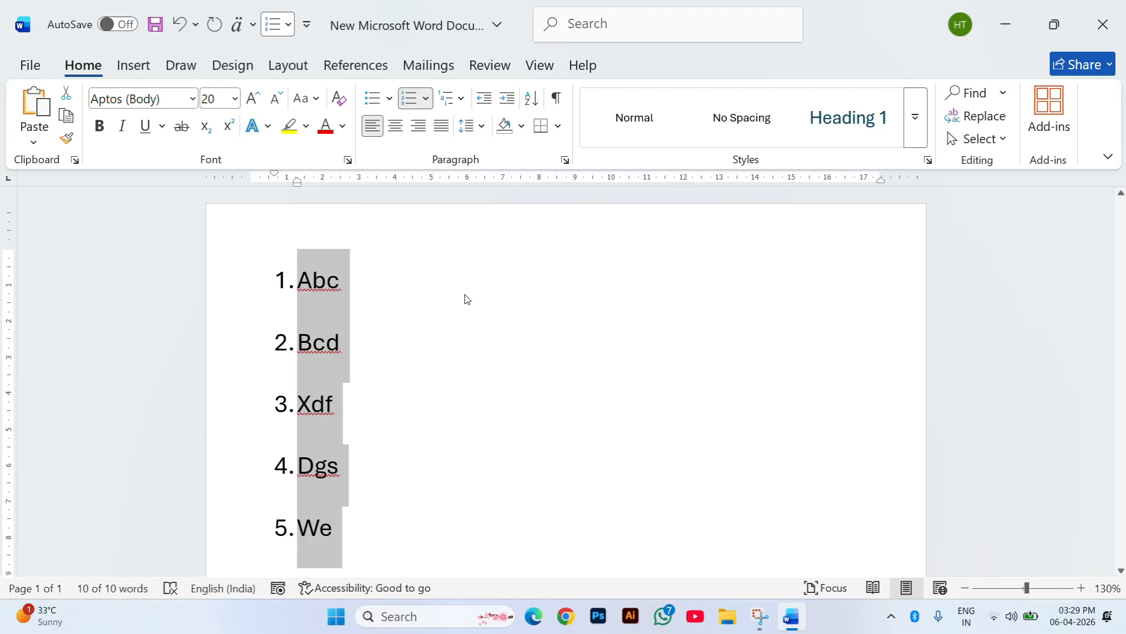
{"action": "left_click", "coordinate": [535, 100]}
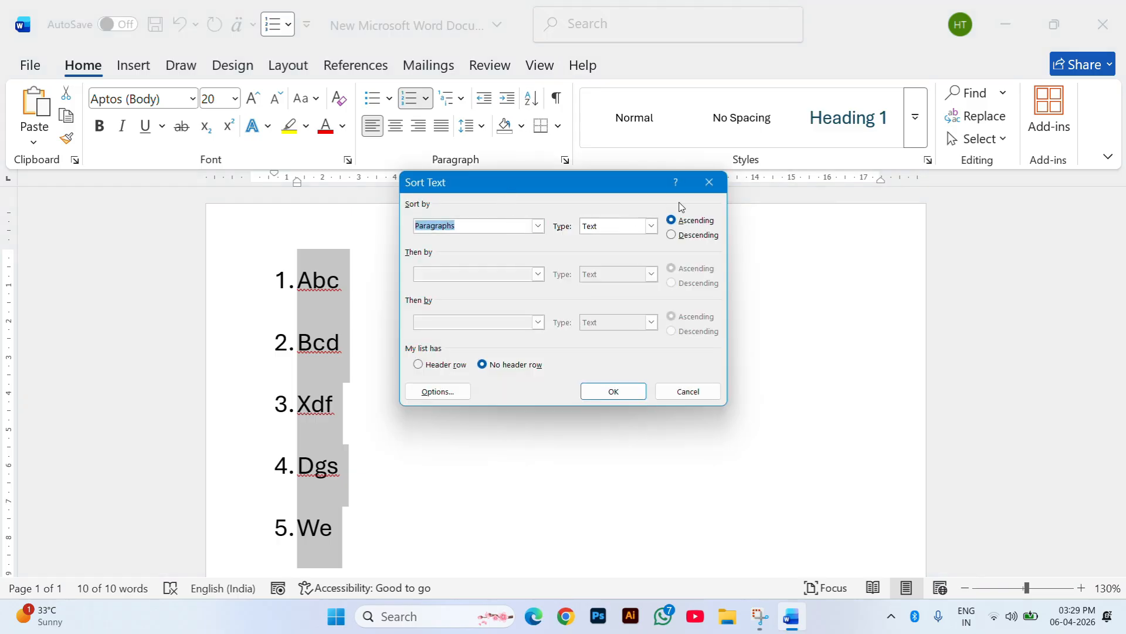
{"action": "left_click", "coordinate": [600, 399]}
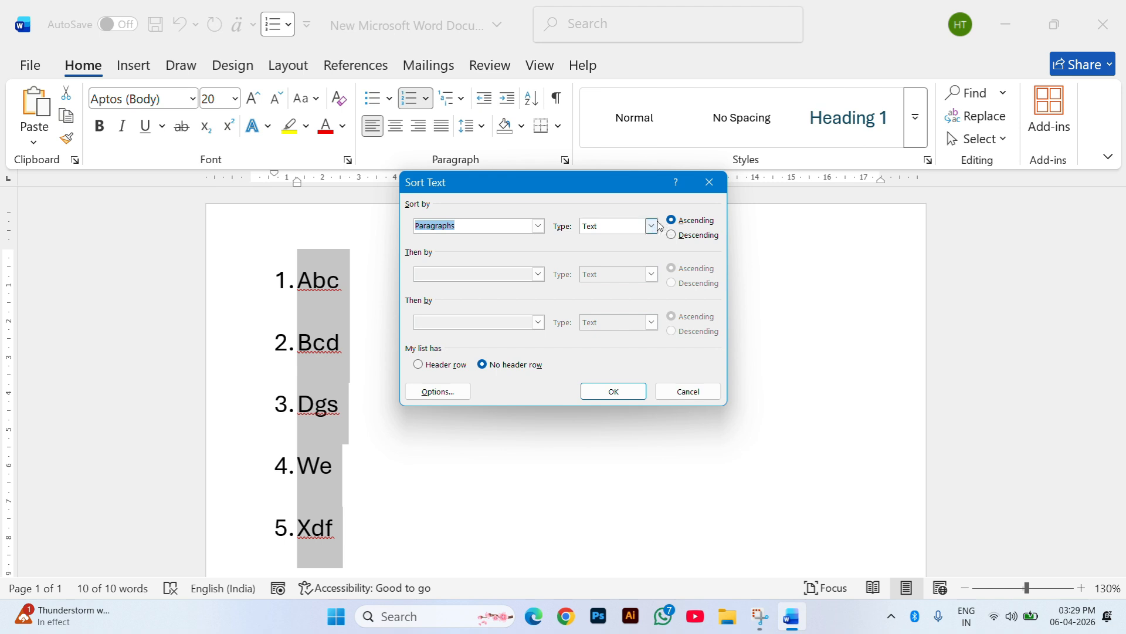
Check the available sort types and fields, and sort the list items by paragraphs as text in descending order.
{"action": "left_click", "coordinate": [648, 227]}
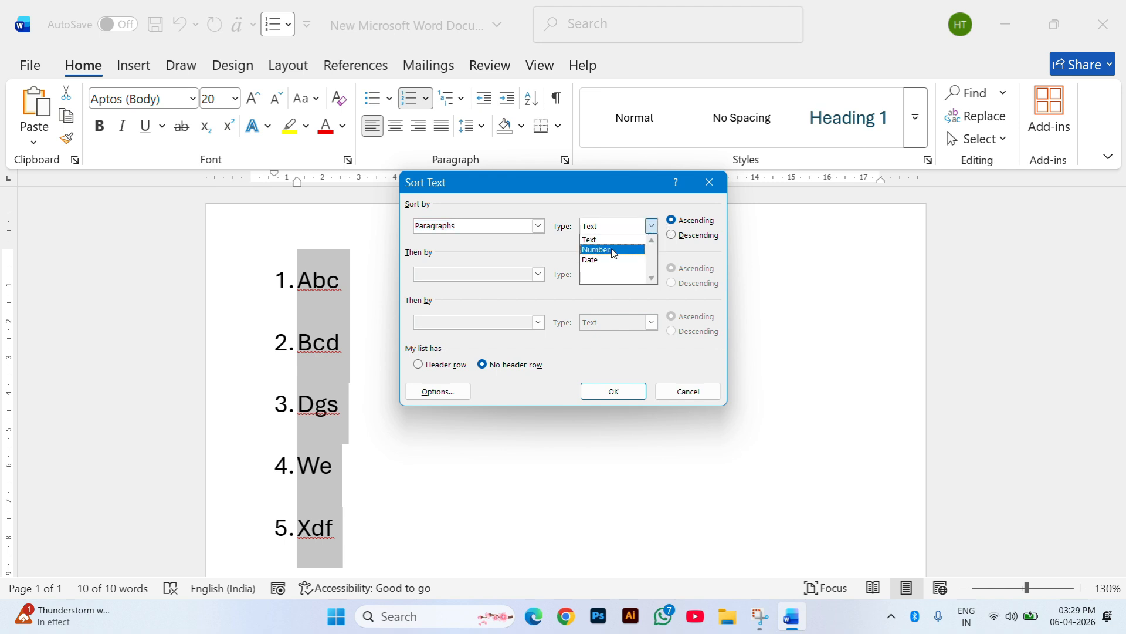
{"action": "left_click", "coordinate": [652, 225]}
{"action": "left_click", "coordinate": [654, 226]}
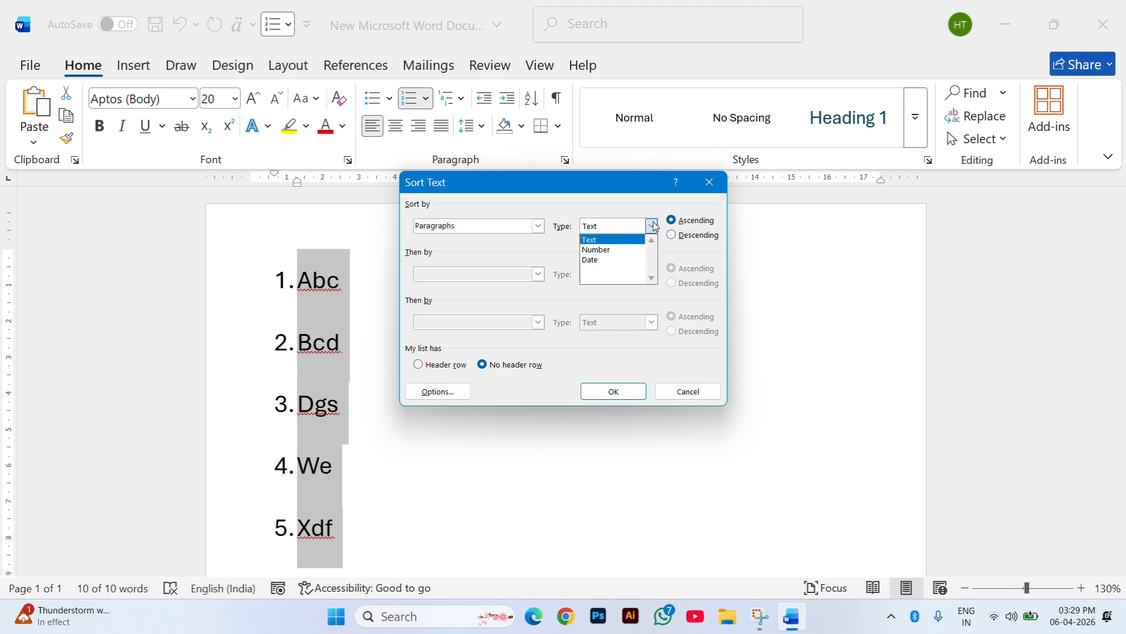
{"action": "left_click", "coordinate": [652, 225]}
{"action": "left_click", "coordinate": [538, 226]}
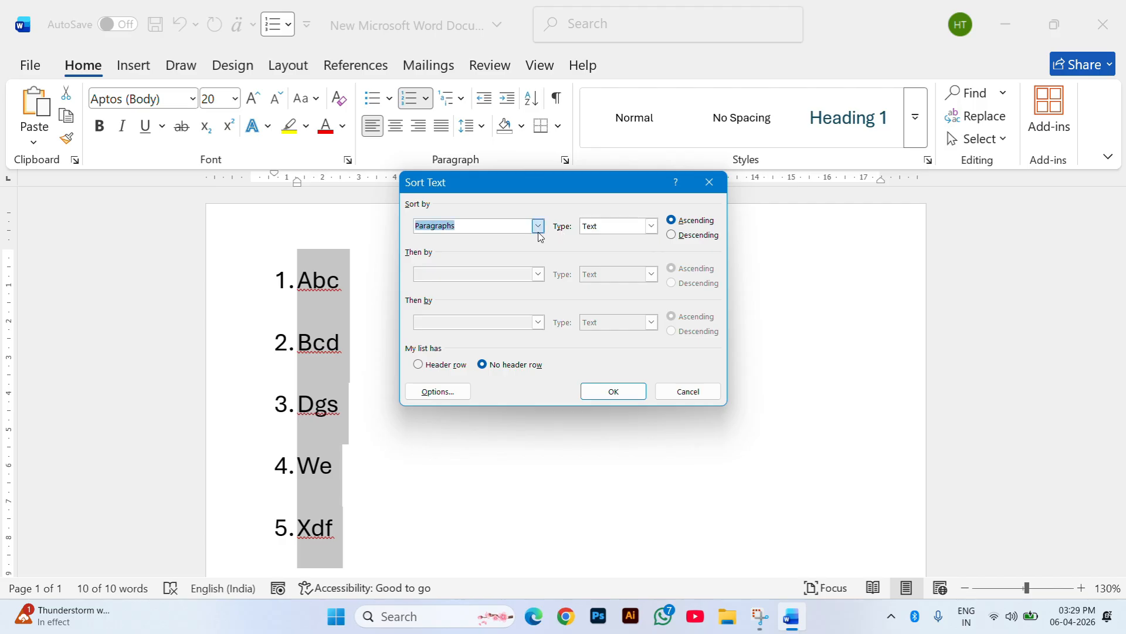
{"action": "left_click", "coordinate": [538, 228]}
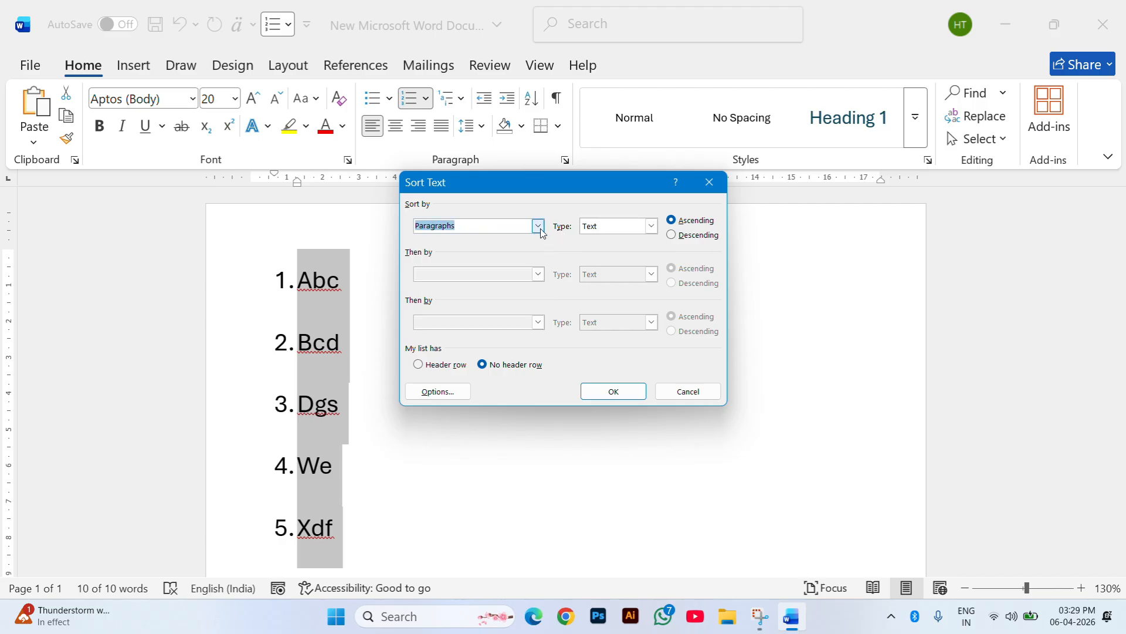
{"action": "left_click", "coordinate": [673, 234]}
{"action": "left_click", "coordinate": [604, 393]}
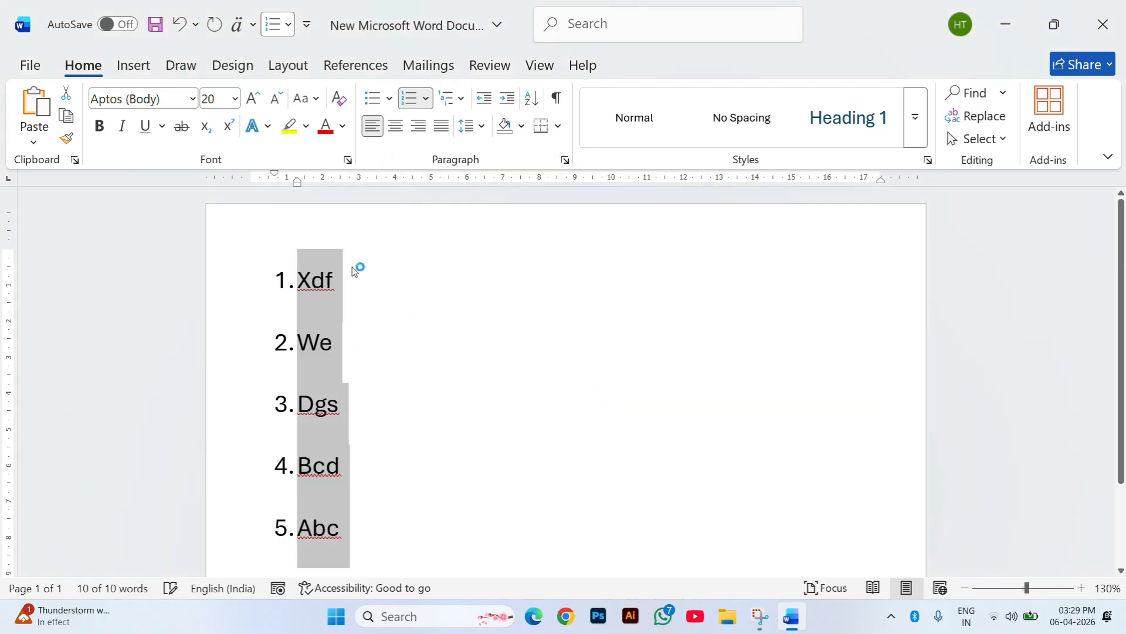
{"action": "scroll", "coordinate": [375, 425], "scroll_direction": "down", "scroll_amount": 2}
{"action": "scroll", "coordinate": [352, 381], "scroll_direction": "up", "scroll_amount": 2}
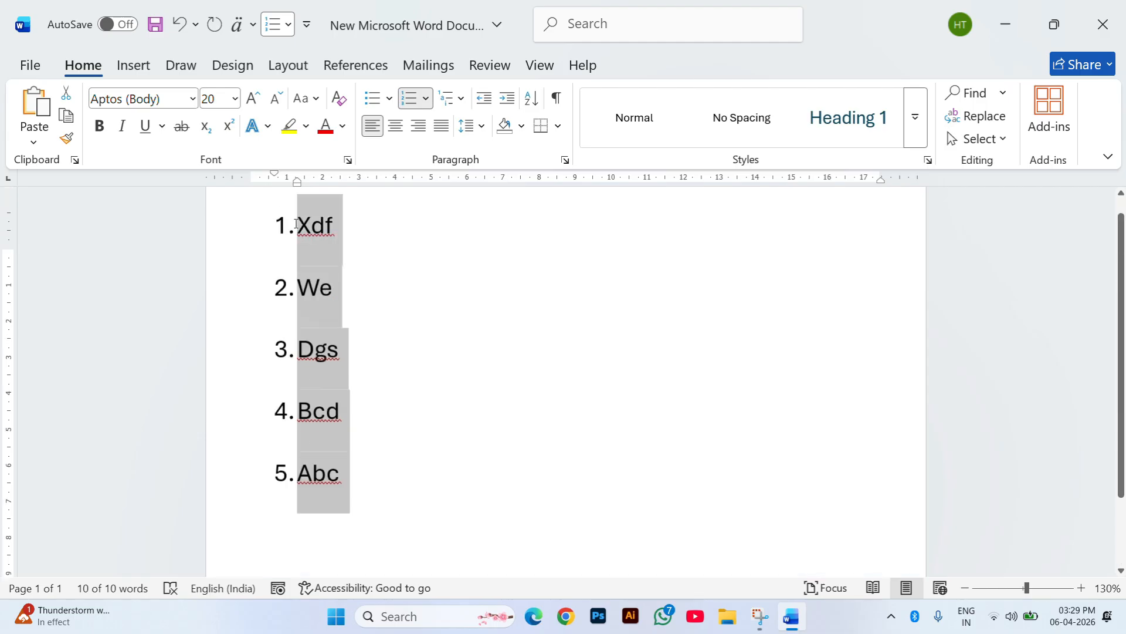
Clear the old list items and enter four people's first names as numbered items.
{"action": "key", "text": "Delete"}
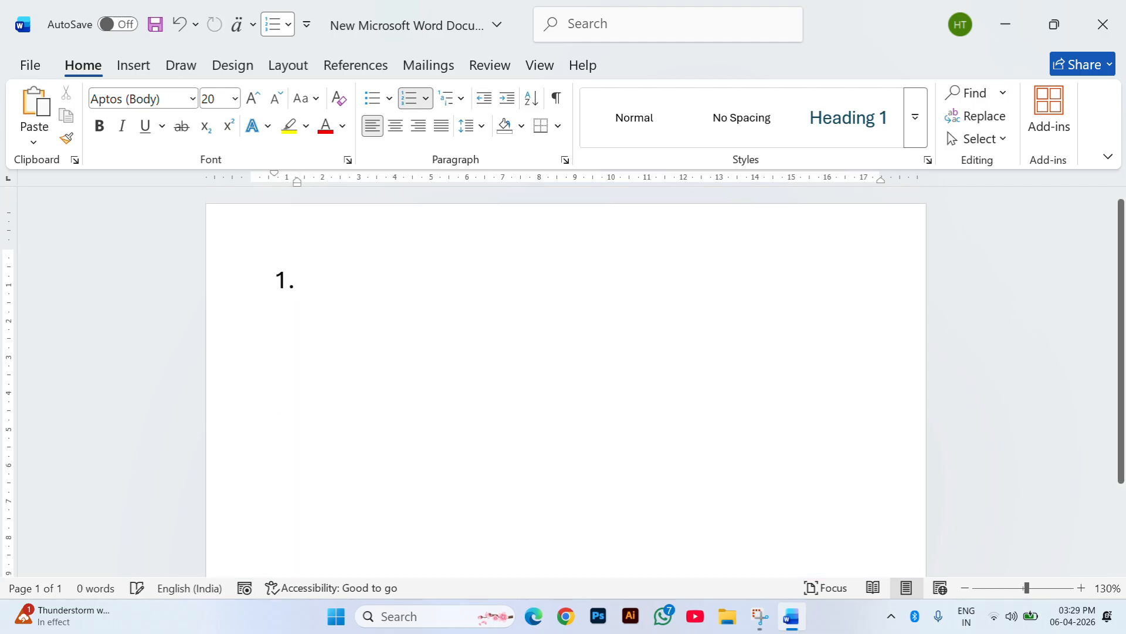
{"action": "type", "text": "Ramesh"}
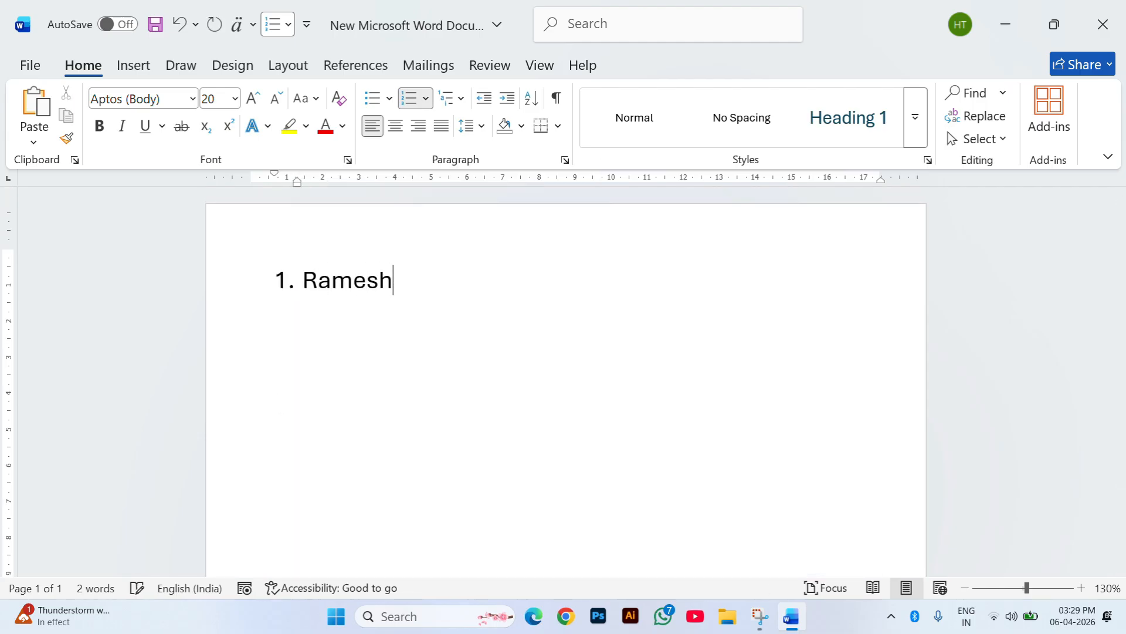
{"action": "key", "text": "Return"}
{"action": "type", "text": "Manan"}
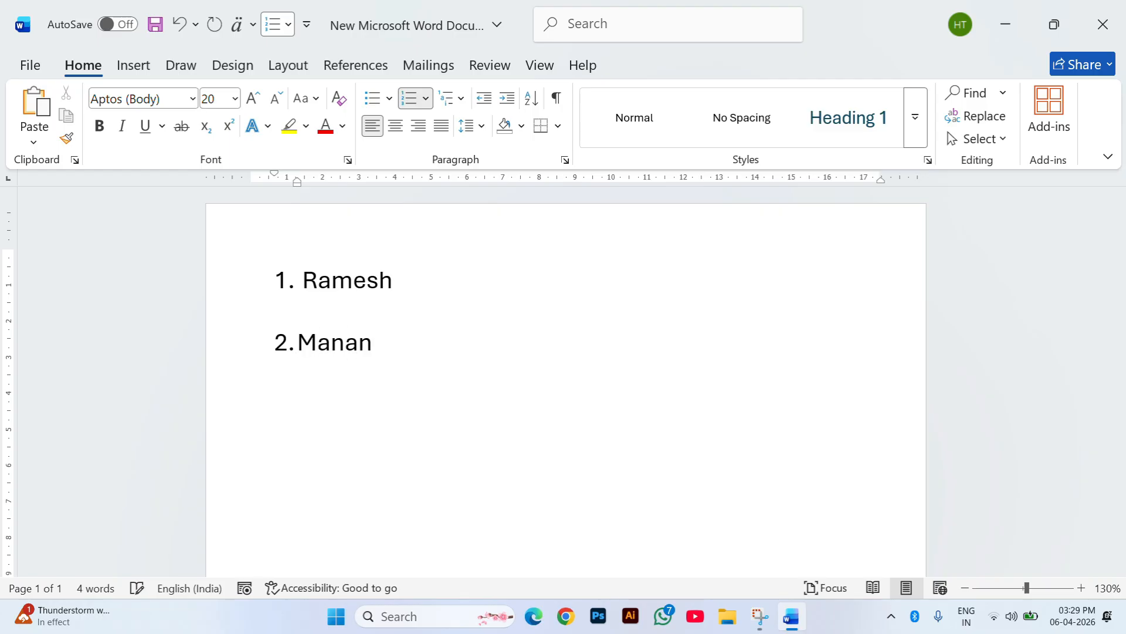
{"action": "key", "text": "Return"}
{"action": "type", "text": "Malik"}
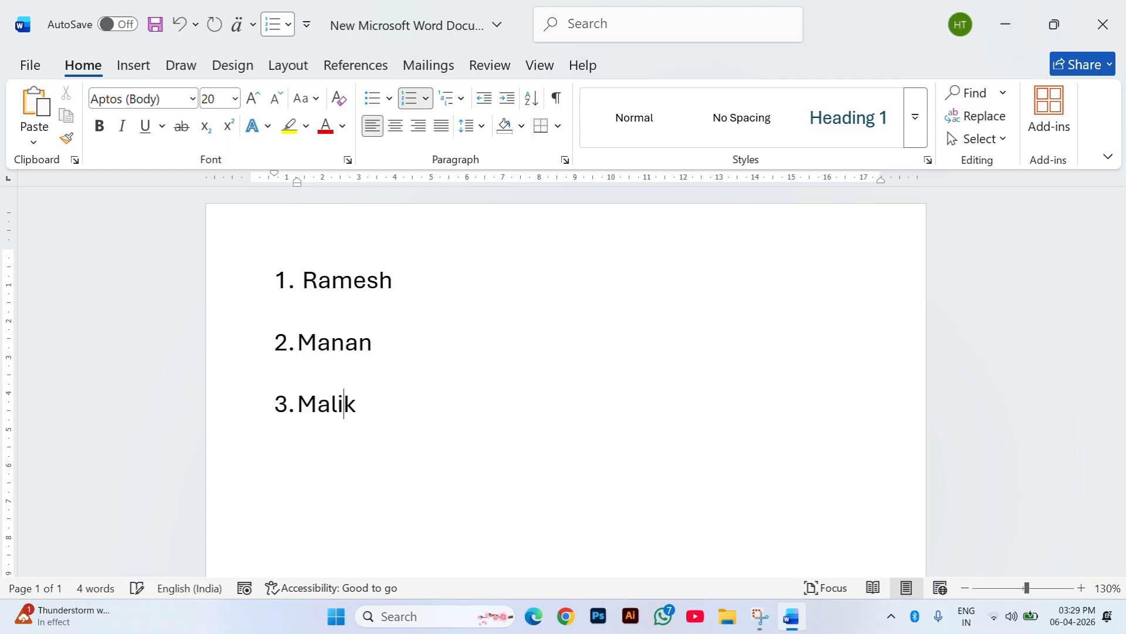
{"action": "key", "text": "Return"}
{"action": "type", "text": "Manjil"}
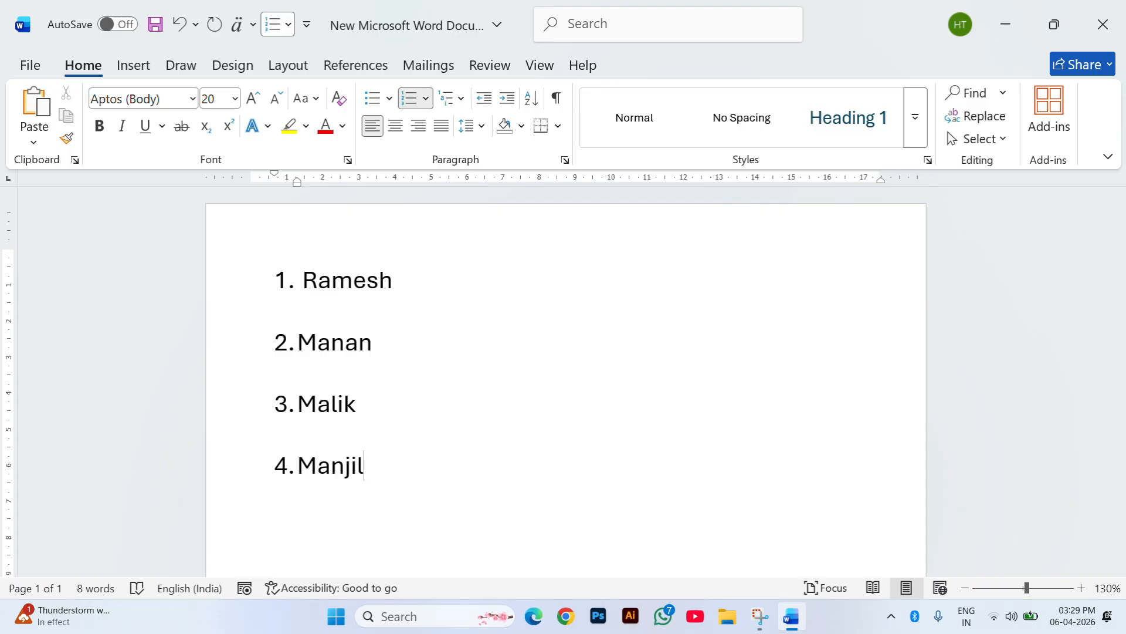
Respell the ending of the fourth name as "eel" and start a fifth numbered item.
{"action": "key", "text": "Return"}
{"action": "key", "text": "BackSpace"}
{"action": "key", "text": "BackSpace"}
{"action": "key", "text": "BackSpace"}
{"action": "key", "text": "BackSpace"}
{"action": "key", "text": "BackSpace"}
{"action": "type", "text": "eel"}
{"action": "key", "text": "Return"}
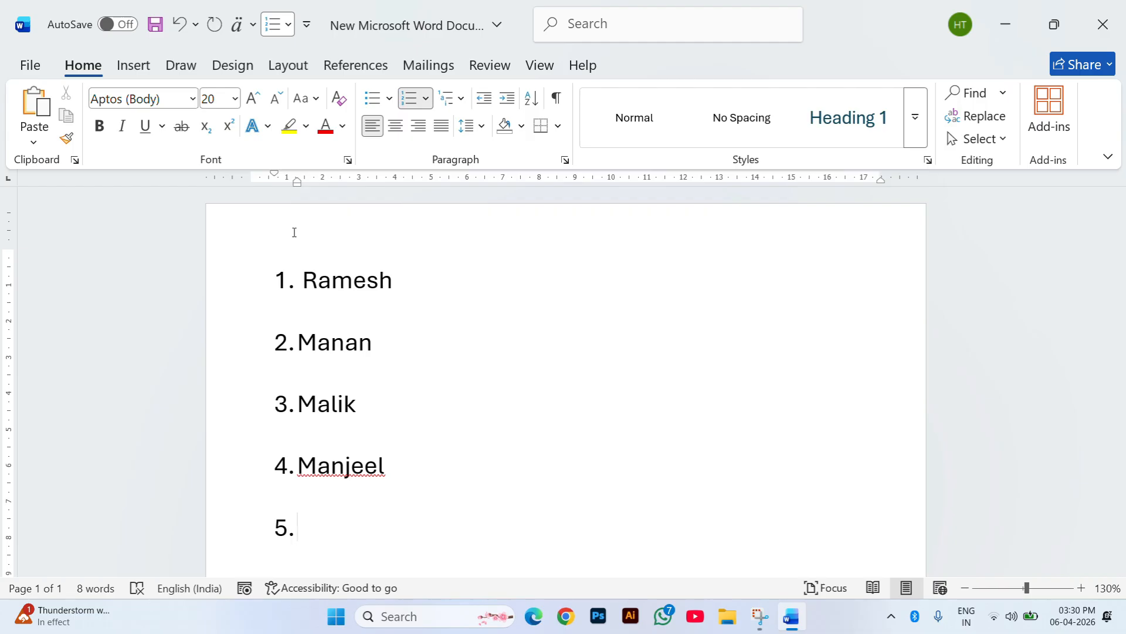
Enter another first name as the fifth item and select all five names in the list.
{"action": "type", "text": "Mohan"}
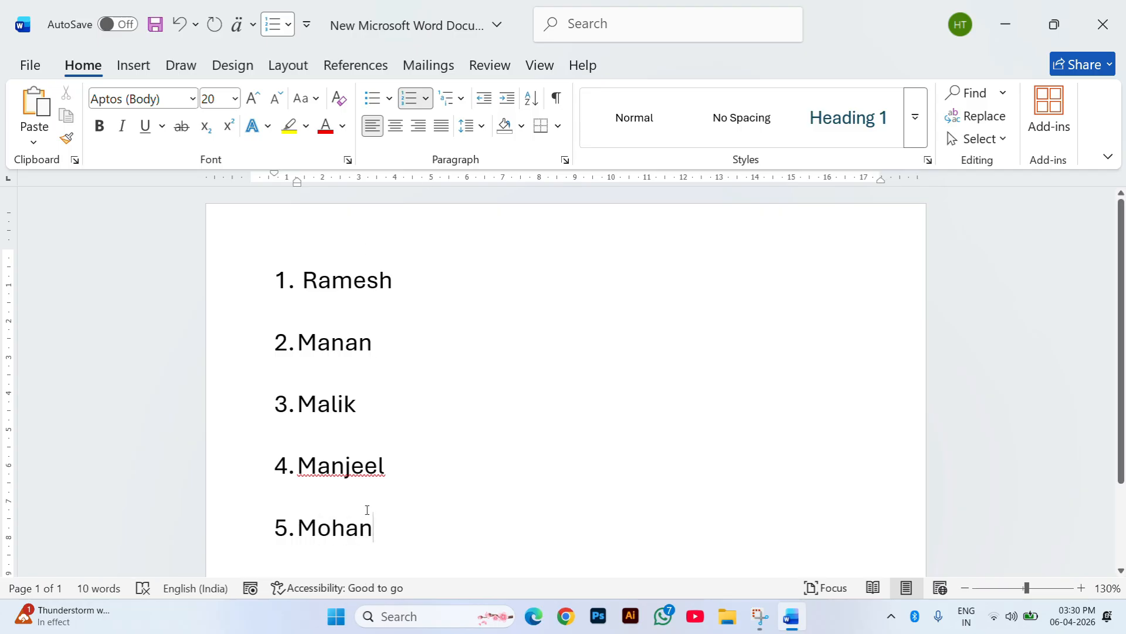
{"action": "left_click_drag", "start_coordinate": [367, 510], "coordinate": [259, 319]}
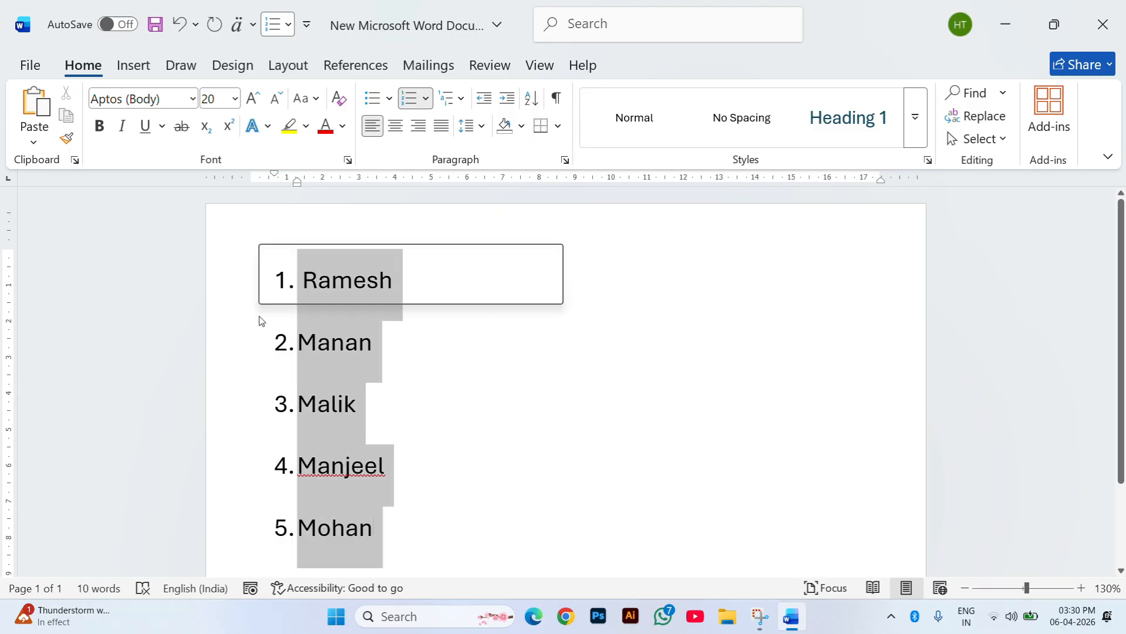
Sort the five selected names by paragraphs as text in ascending order.
{"action": "left_click", "coordinate": [531, 98]}
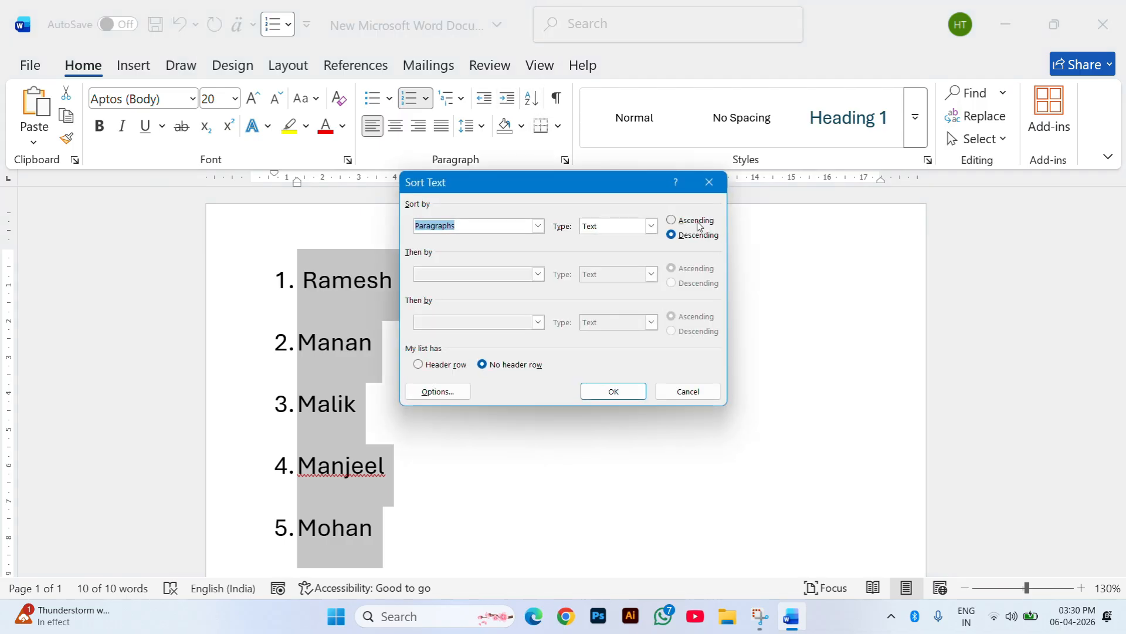
{"action": "left_click", "coordinate": [697, 221]}
{"action": "left_click", "coordinate": [607, 393]}
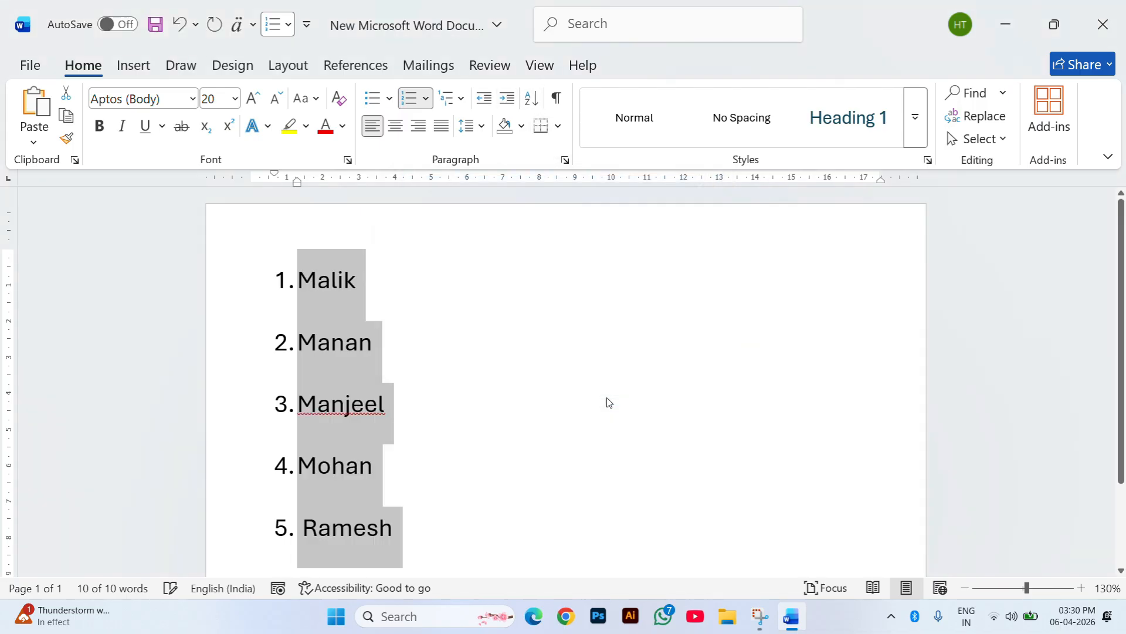
Examine the alphabetical order of the sorted names, comparing their letters from the first item to the fifth.
{"action": "left_click", "coordinate": [335, 285]}
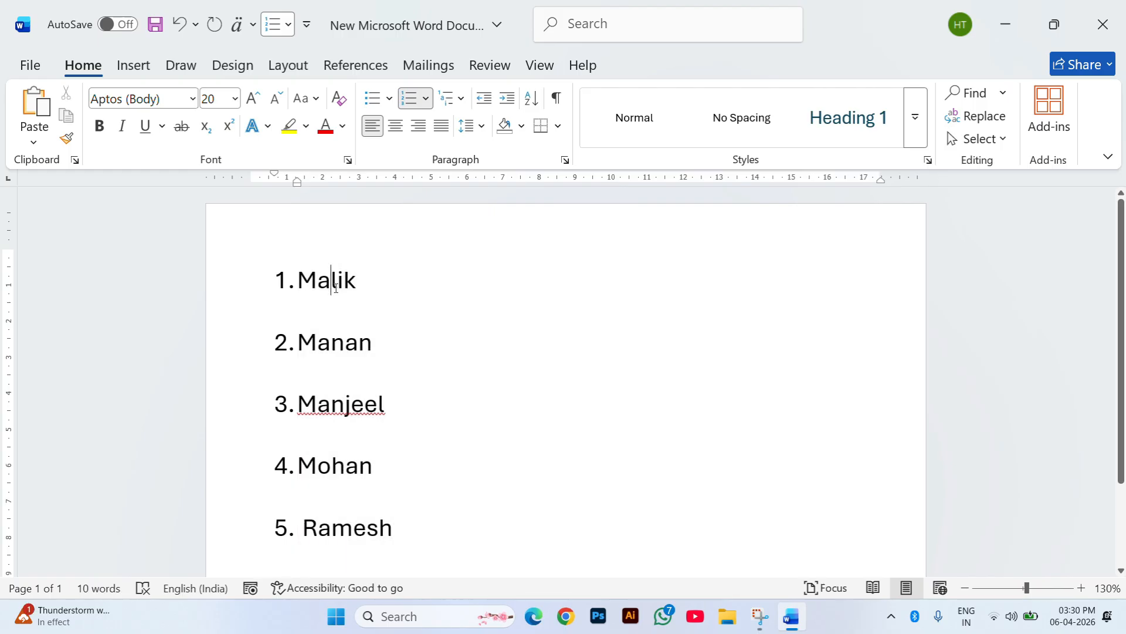
{"action": "left_click", "coordinate": [345, 346]}
{"action": "left_click", "coordinate": [338, 414]}
{"action": "left_click_drag", "start_coordinate": [344, 346], "coordinate": [358, 346]}
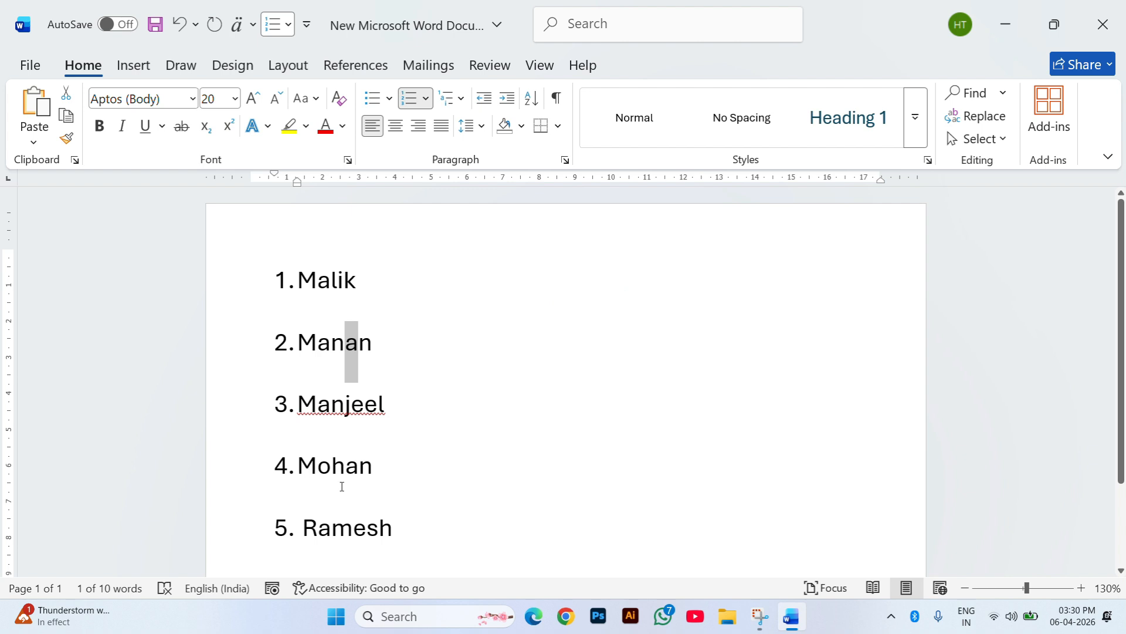
{"action": "scroll", "coordinate": [342, 486], "scroll_direction": "down", "scroll_amount": 2}
{"action": "left_click", "coordinate": [380, 439]}
{"action": "scroll", "coordinate": [420, 437], "scroll_direction": "up", "scroll_amount": 2}
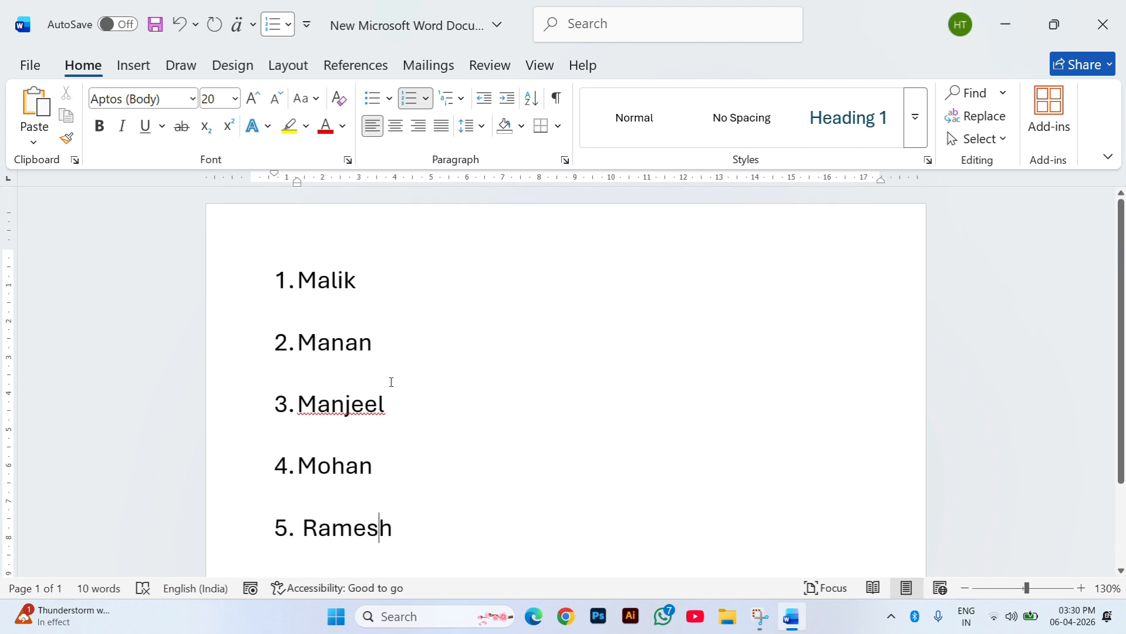
Clear the five names and enter 200, 500 and 700 as the first three numbered items.
{"action": "left_click_drag", "start_coordinate": [393, 528], "coordinate": [295, 301]}
{"action": "key", "text": "BackSpace"}
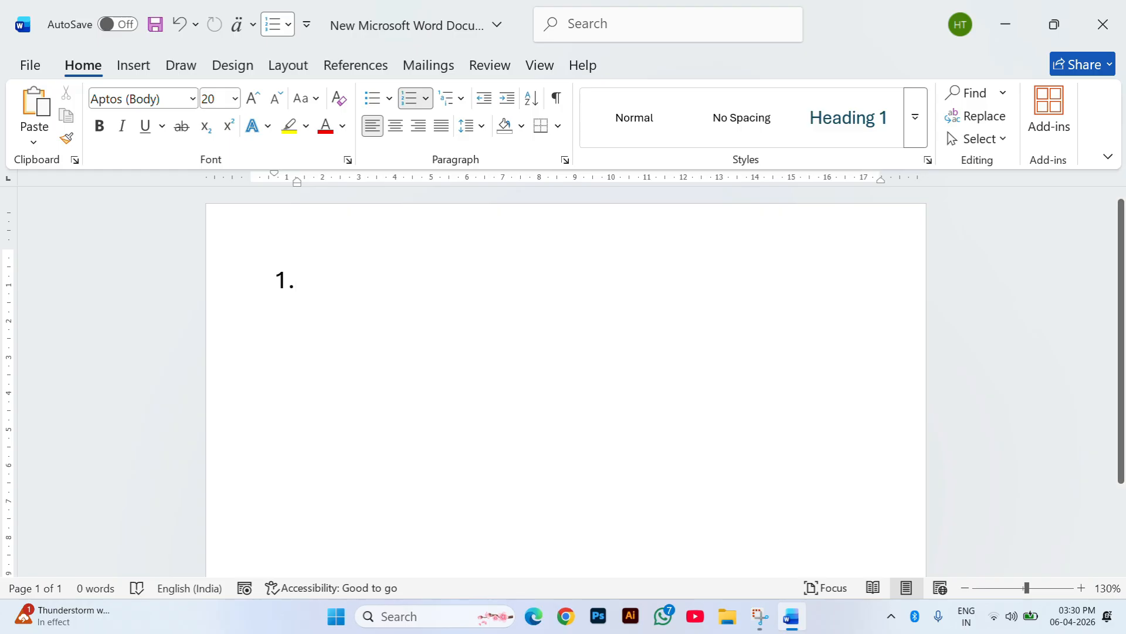
{"action": "type", "text": "200"}
{"action": "key", "text": "Return"}
{"action": "type", "text": "500"}
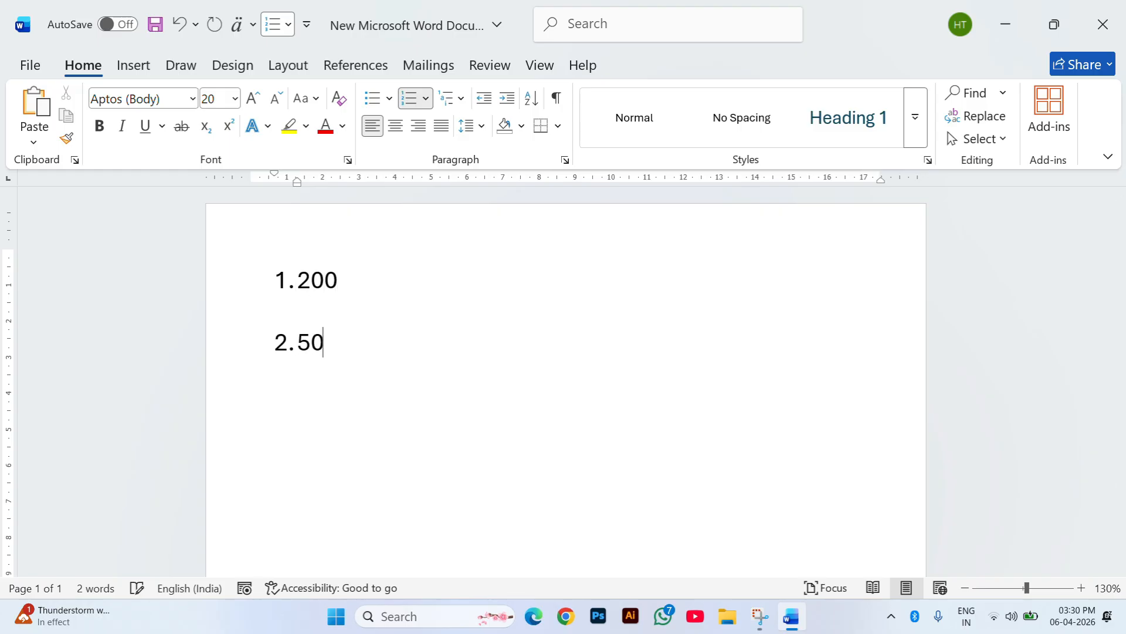
{"action": "key", "text": "Return"}
{"action": "type", "text": "700"}
{"action": "key", "text": "Return"}
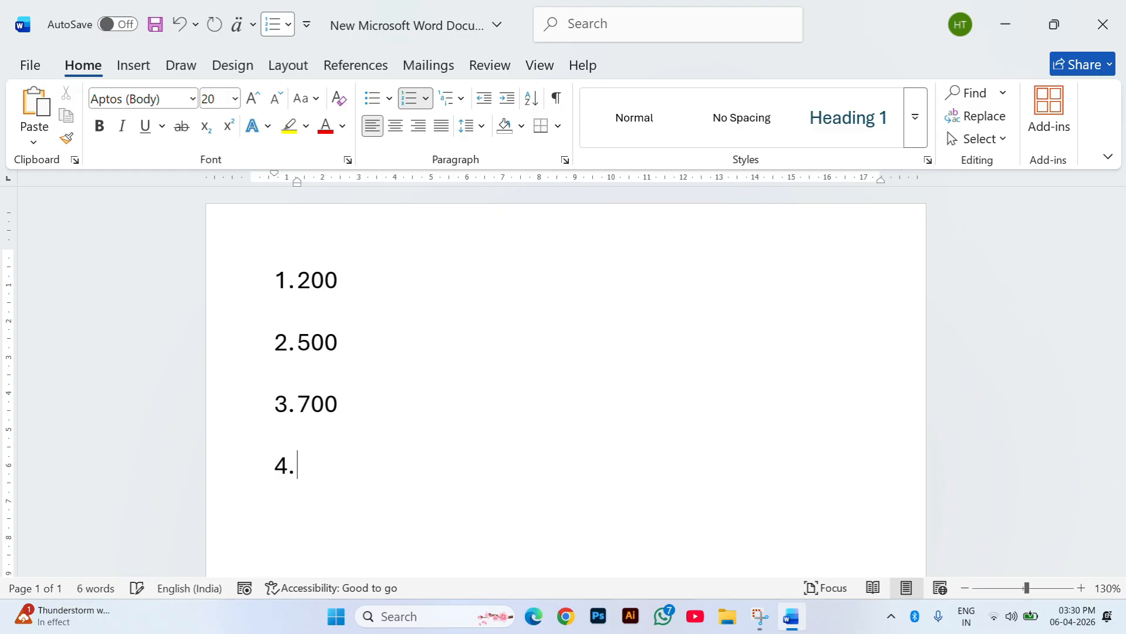
Enter 800, 299 and 82 as the fourth to sixth items, leaving no empty item after them.
{"action": "type", "text": "800"}
{"action": "key", "text": "Return"}
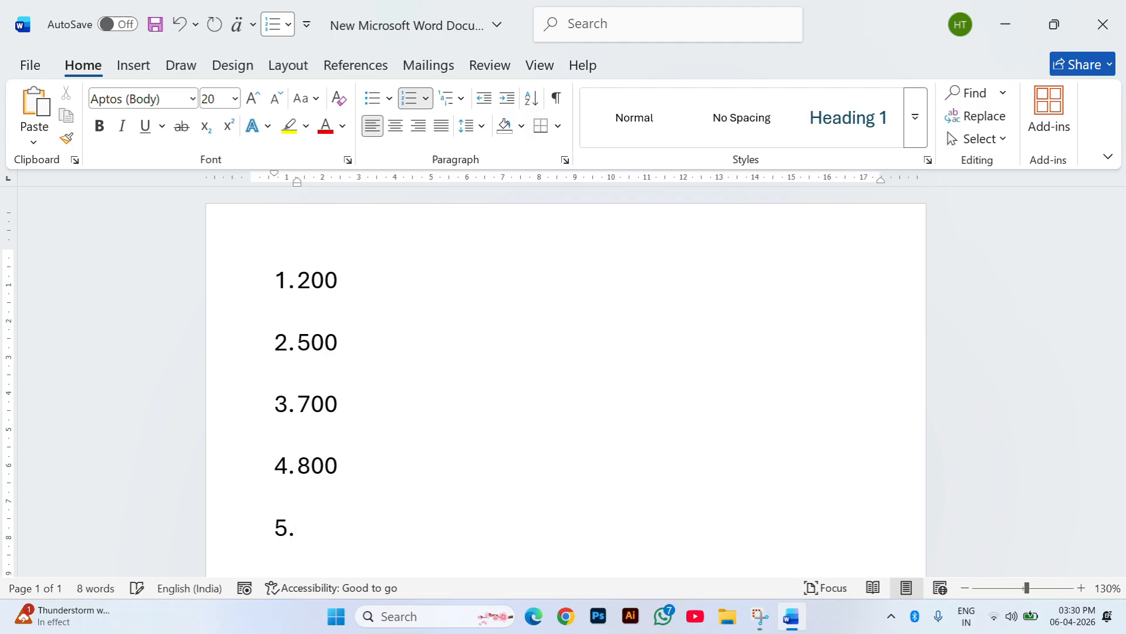
{"action": "type", "text": "299"}
{"action": "key", "text": "Return"}
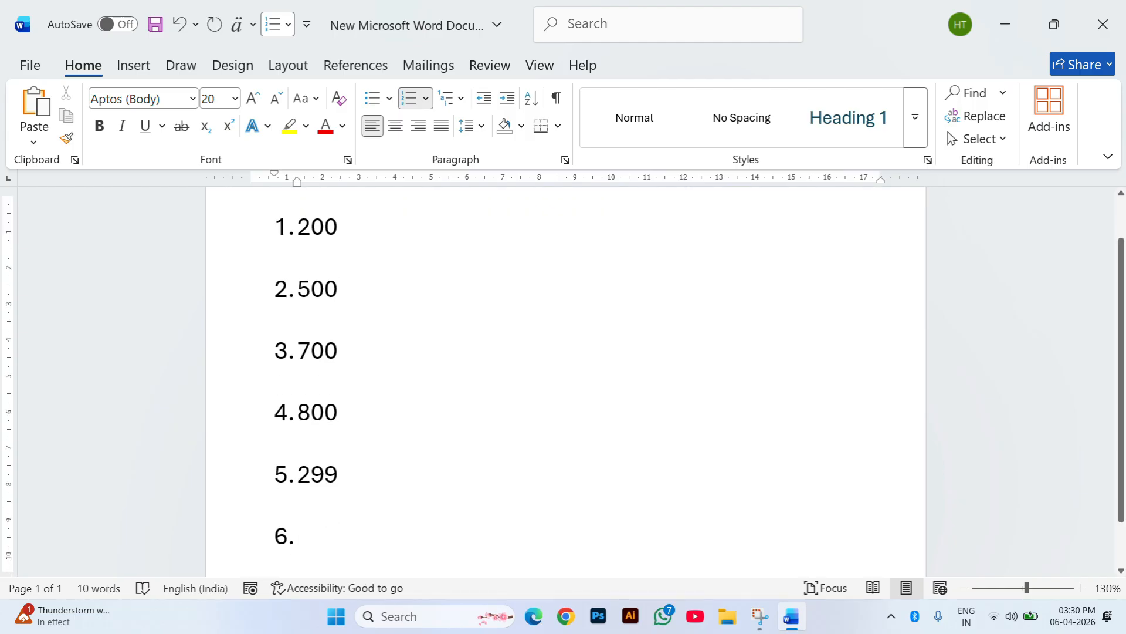
{"action": "type", "text": "82"}
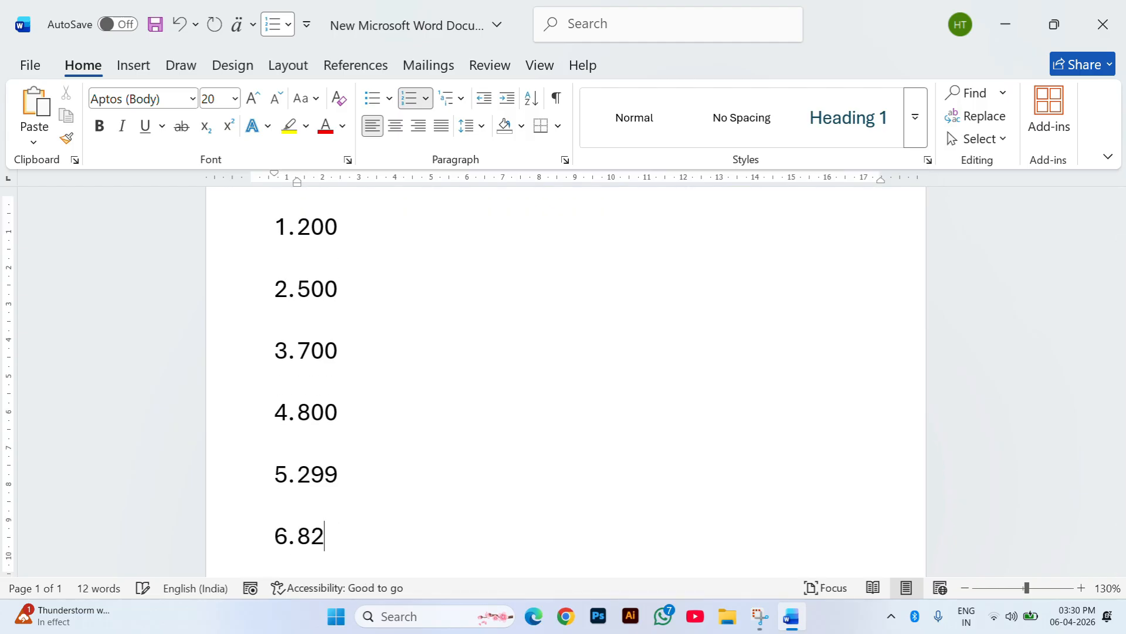
{"action": "key", "text": "Return"}
{"action": "key", "text": "BackSpace"}
{"action": "key", "text": "BackSpace"}
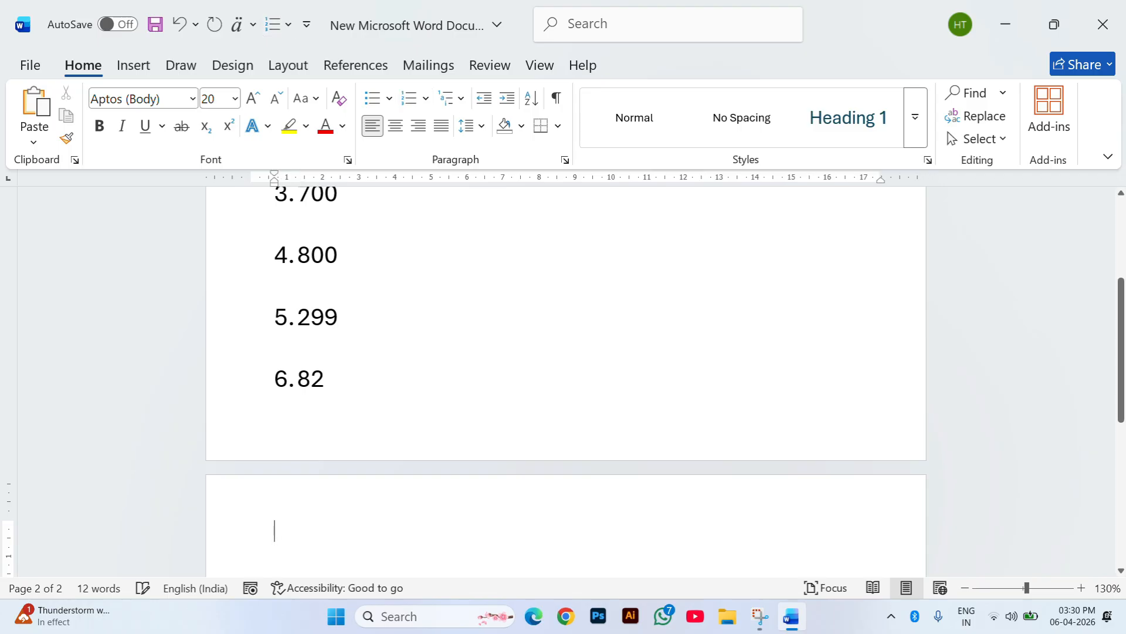
{"action": "key", "text": "BackSpace"}
{"action": "key", "text": "BackSpace"}
{"action": "scroll", "coordinate": [264, 228], "scroll_direction": "up", "scroll_amount": 2}
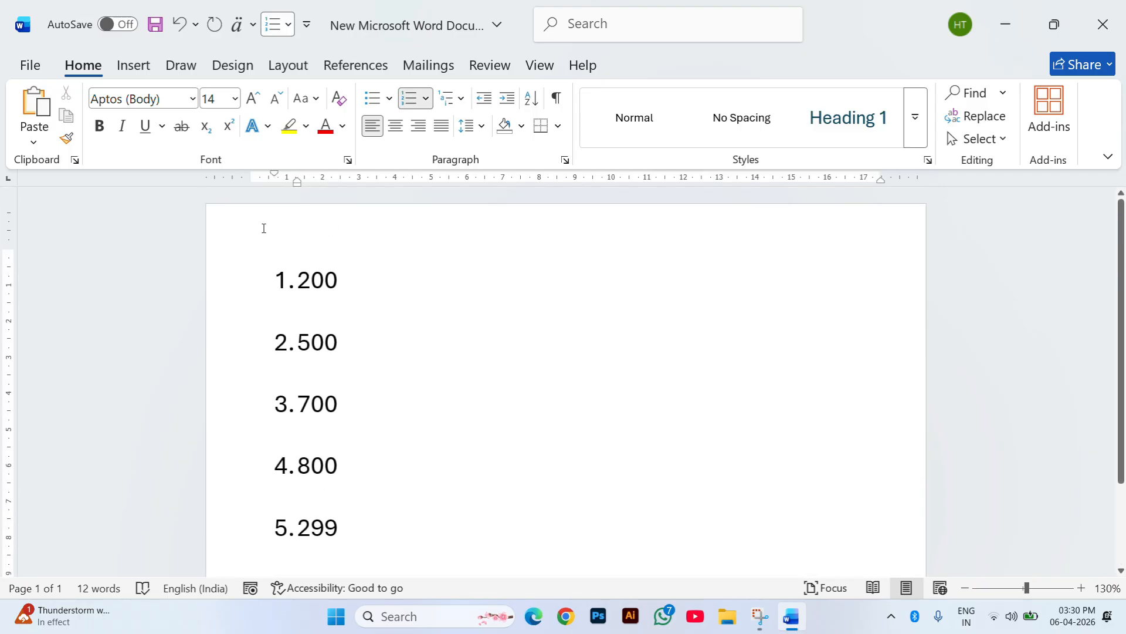
Sort all six list items by paragraphs as numbers in ascending order.
{"action": "scroll", "coordinate": [311, 409], "scroll_direction": "down", "scroll_amount": 1, "text": "ctrl"}
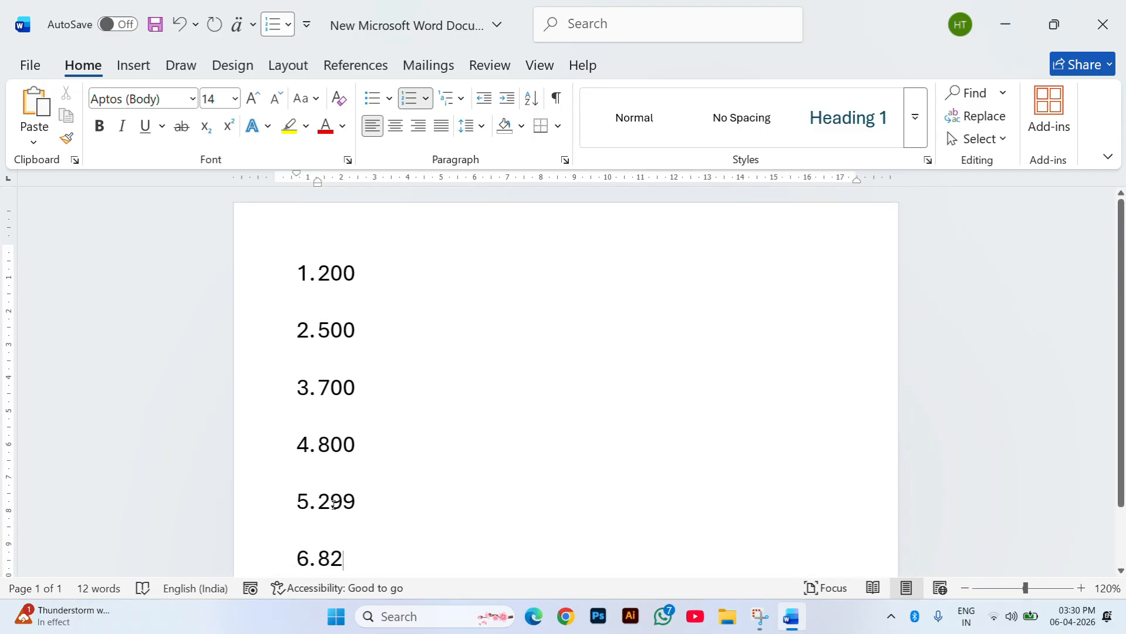
{"action": "left_click_drag", "start_coordinate": [344, 558], "coordinate": [282, 291]}
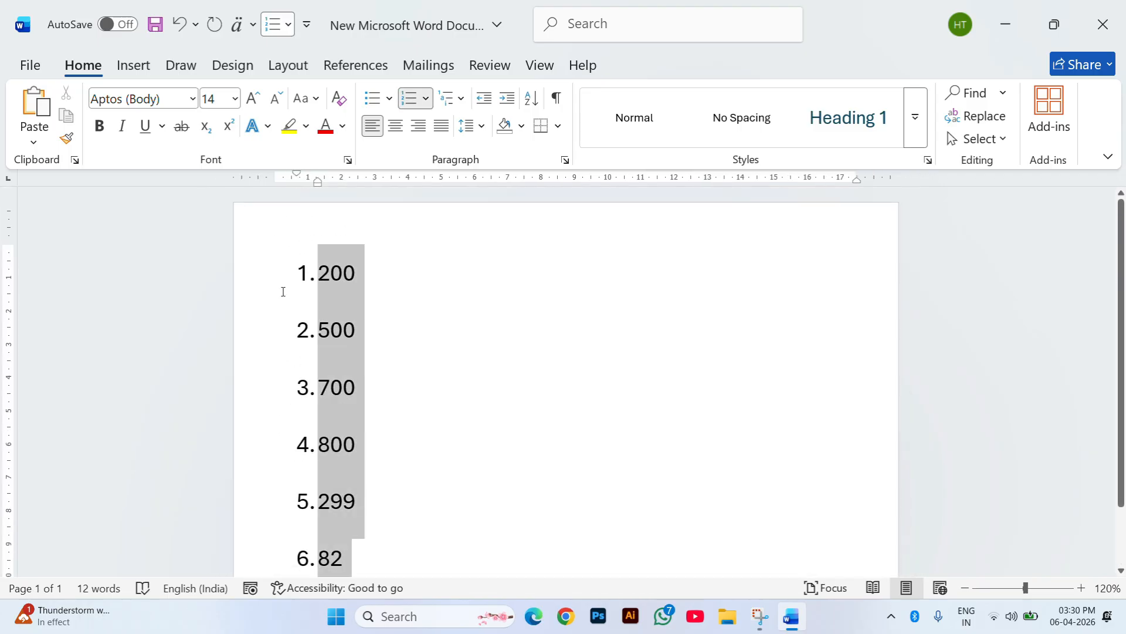
{"action": "left_click", "coordinate": [521, 95]}
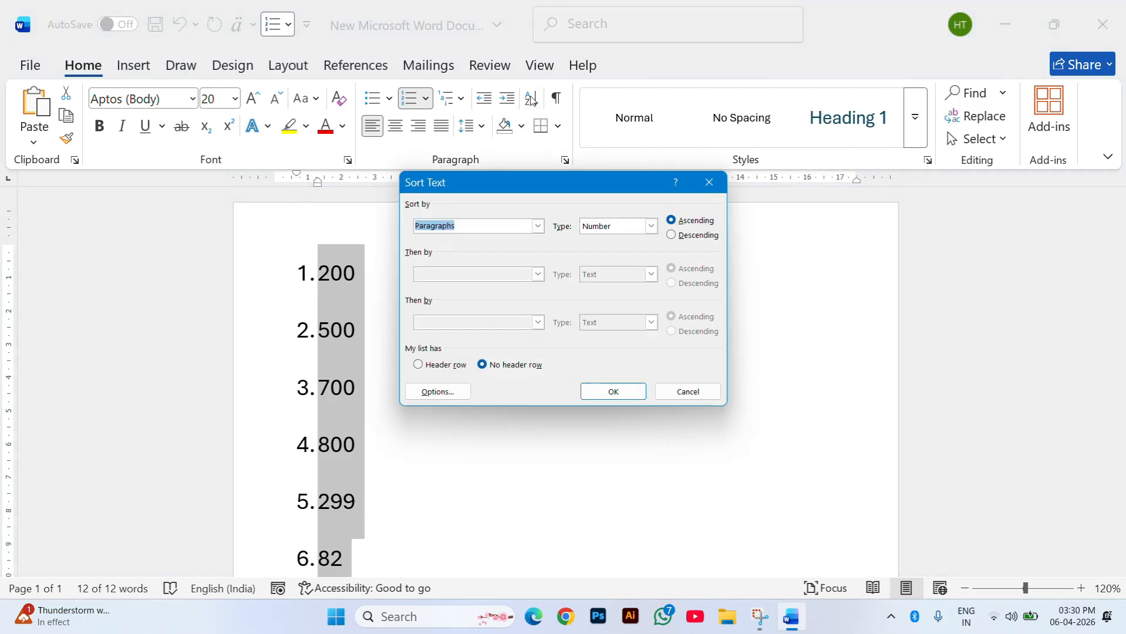
{"action": "left_click", "coordinate": [652, 226]}
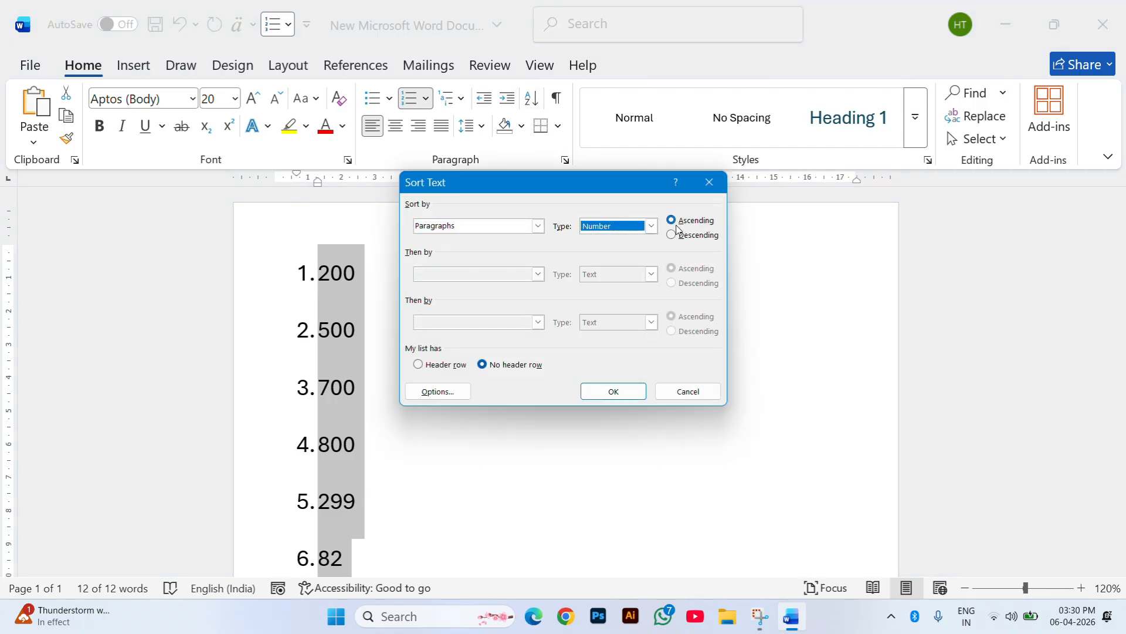
{"action": "left_click", "coordinate": [614, 390]}
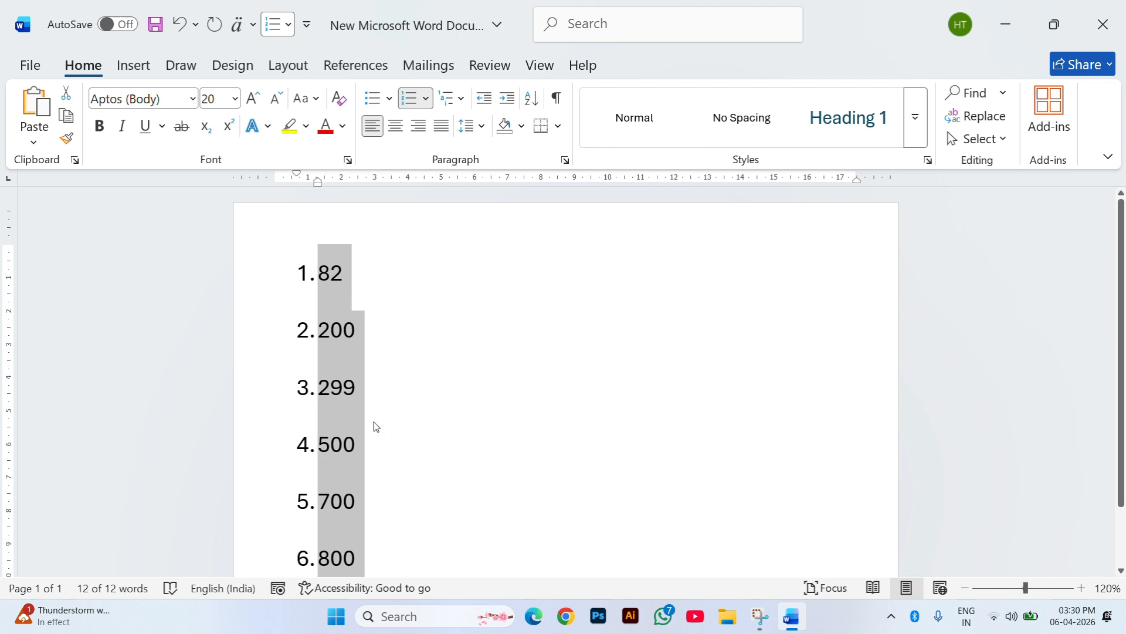
{"action": "scroll", "coordinate": [375, 482], "scroll_direction": "down", "scroll_amount": 2}
{"action": "scroll", "coordinate": [375, 482], "scroll_direction": "up", "scroll_amount": 2}
{"action": "left_click", "coordinate": [375, 491]}
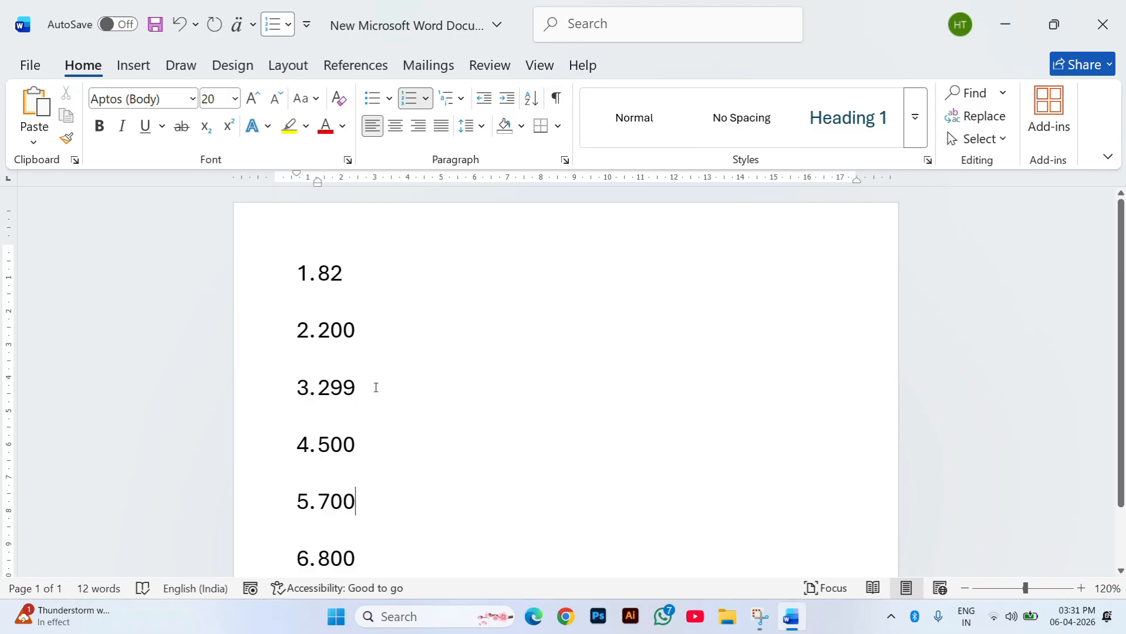
Delete the whole sorted number list from the document.
{"action": "scroll", "coordinate": [362, 430], "scroll_direction": "down", "scroll_amount": 2}
{"action": "key", "text": "ctrl+a"}
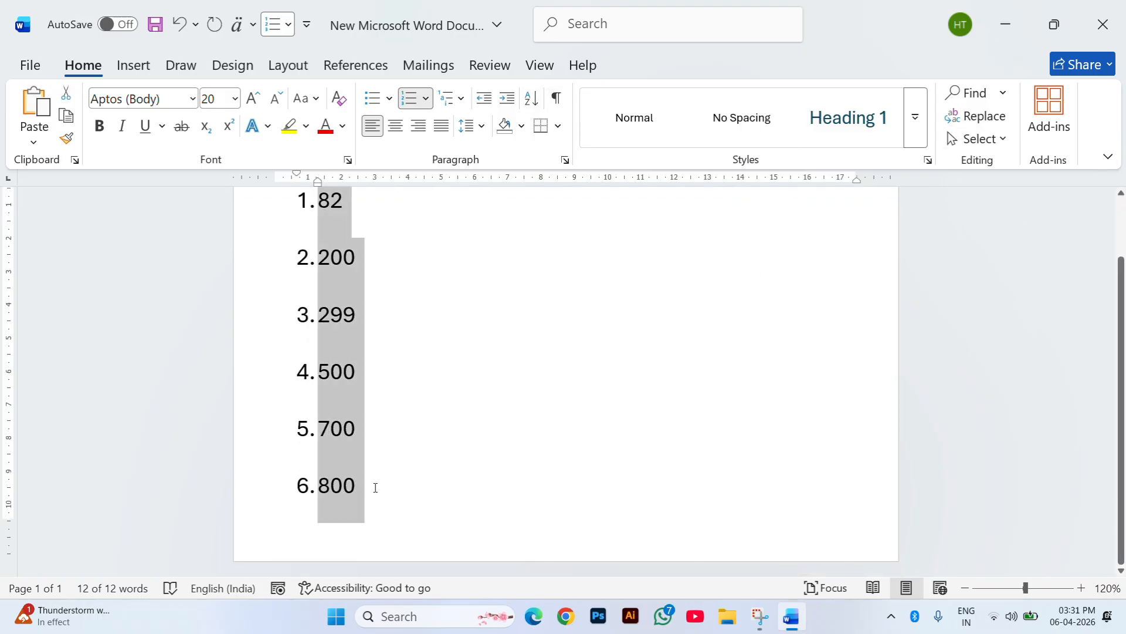
{"action": "key", "text": "Delete"}
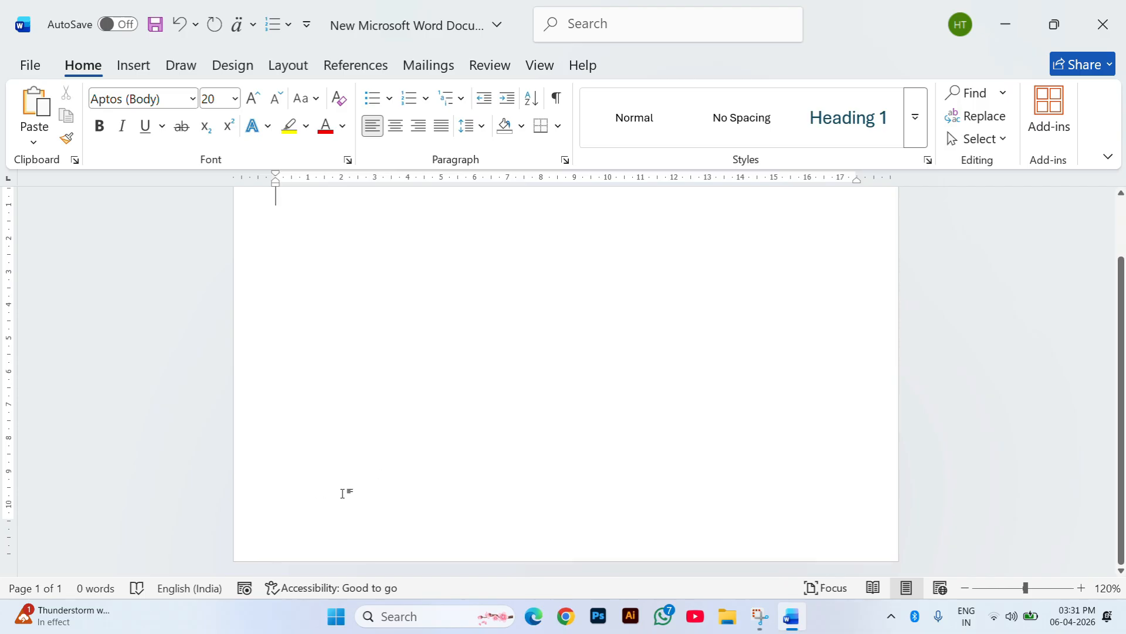
Enter "Hello World" as the first line of the blank document and start a new line below.
{"action": "scroll", "coordinate": [378, 475], "scroll_direction": "up", "scroll_amount": 1}
{"action": "scroll", "coordinate": [407, 350], "scroll_direction": "up", "scroll_amount": 3, "text": "ctrl"}
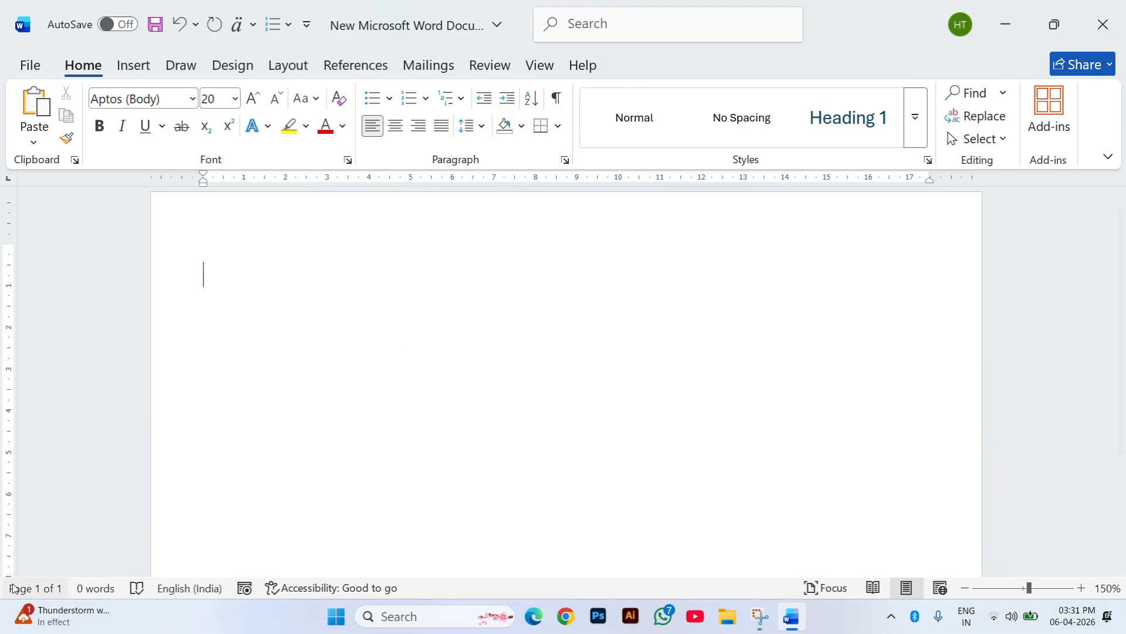
{"action": "scroll", "coordinate": [332, 308], "scroll_direction": "up", "scroll_amount": 3, "text": "ctrl"}
{"action": "type", "text": "H"}
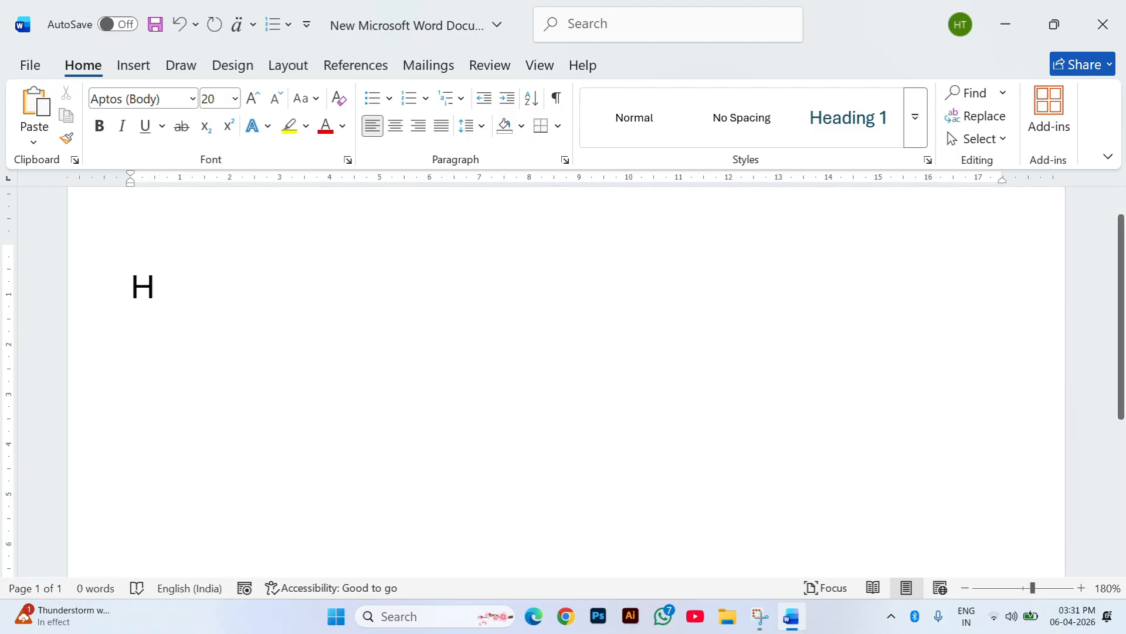
{"action": "type", "text": "ello W"}
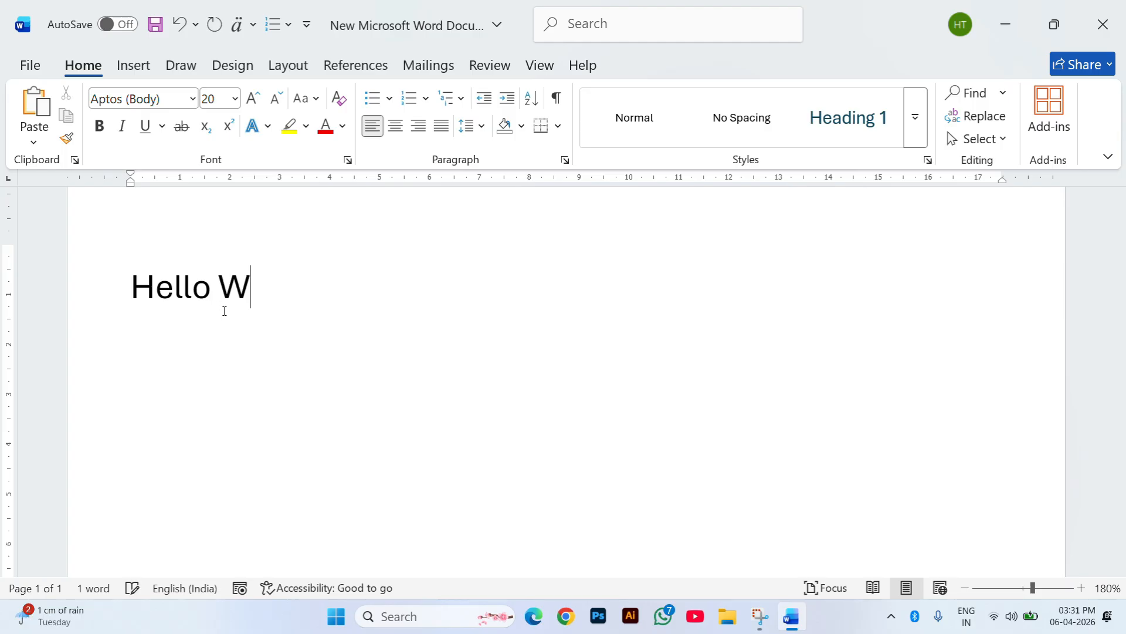
{"action": "type", "text": "orld"}
{"action": "key", "text": "Return"}
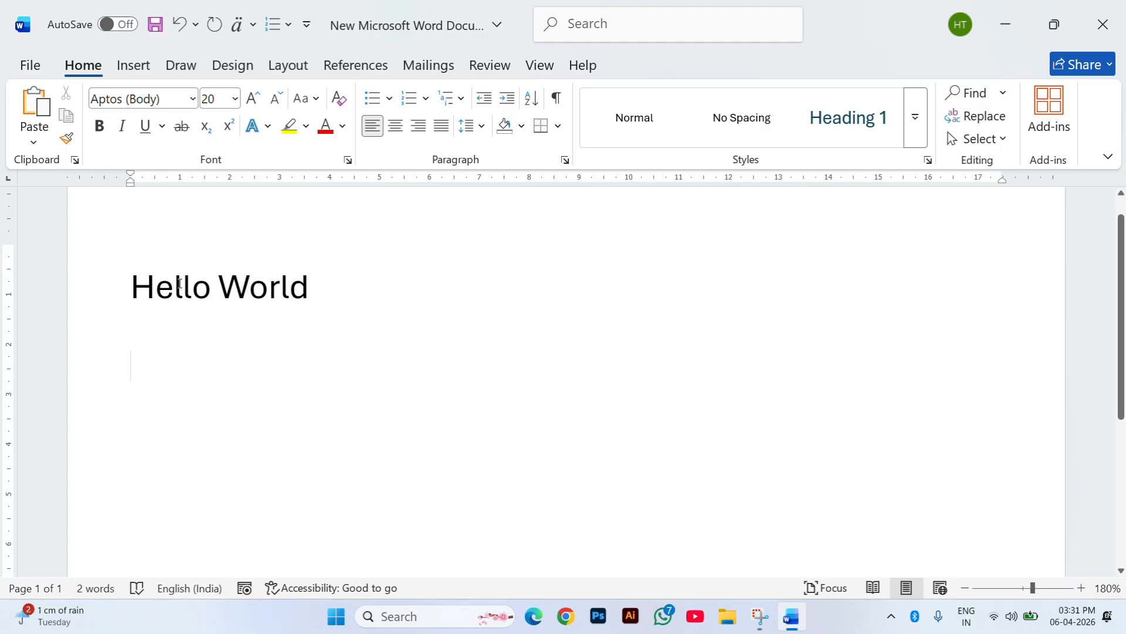
Remove the empty line below "Hello World".
{"action": "left_click_drag", "start_coordinate": [327, 285], "coordinate": [132, 287]}
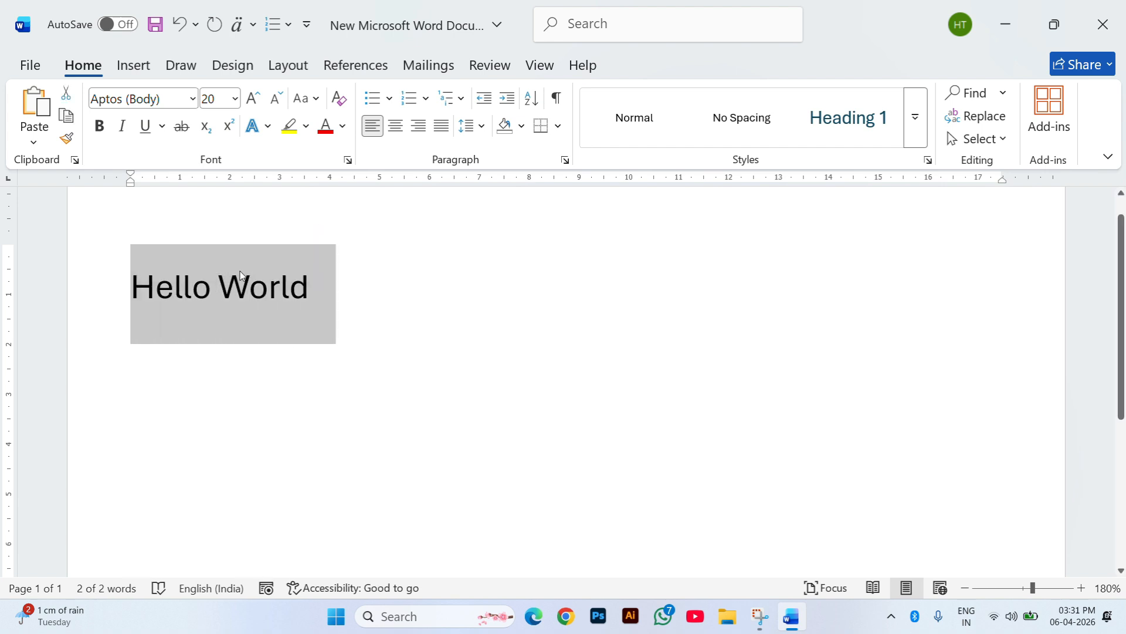
{"action": "left_click", "coordinate": [374, 338]}
{"action": "left_click", "coordinate": [248, 344]}
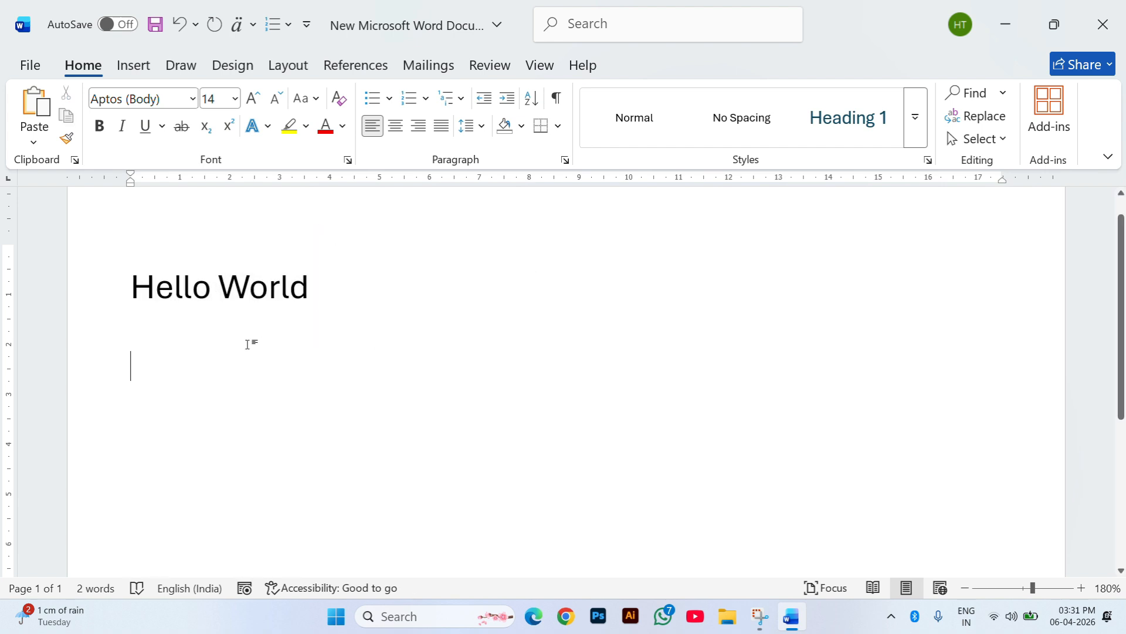
{"action": "key", "text": "BackSpace"}
{"action": "left_click_drag", "start_coordinate": [357, 292], "coordinate": [161, 302]}
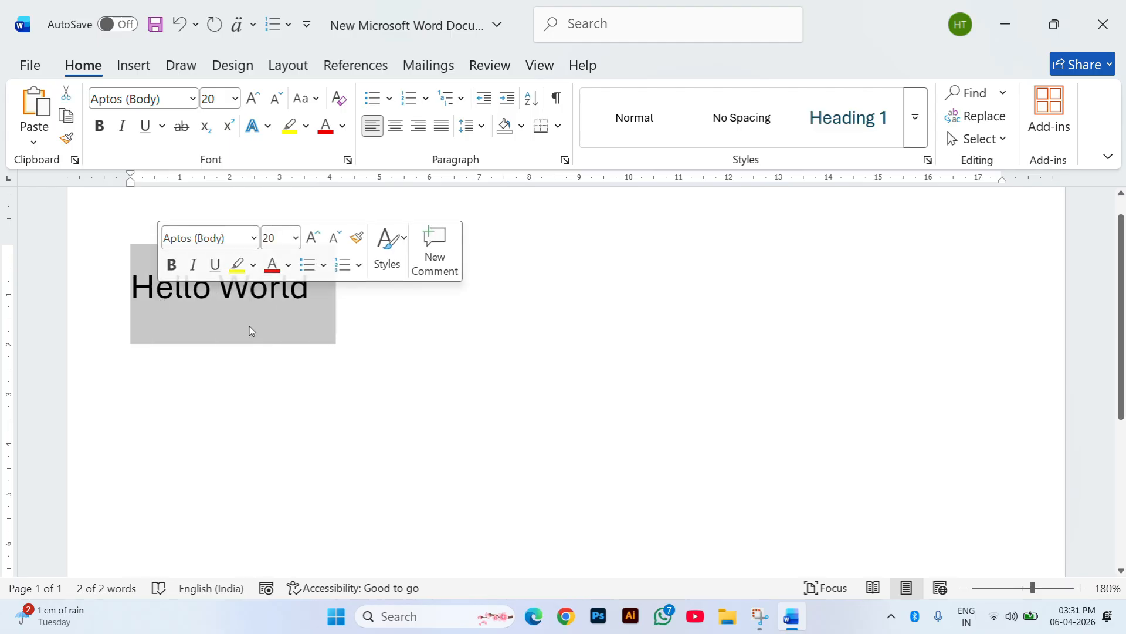
{"action": "left_click", "coordinate": [278, 348]}
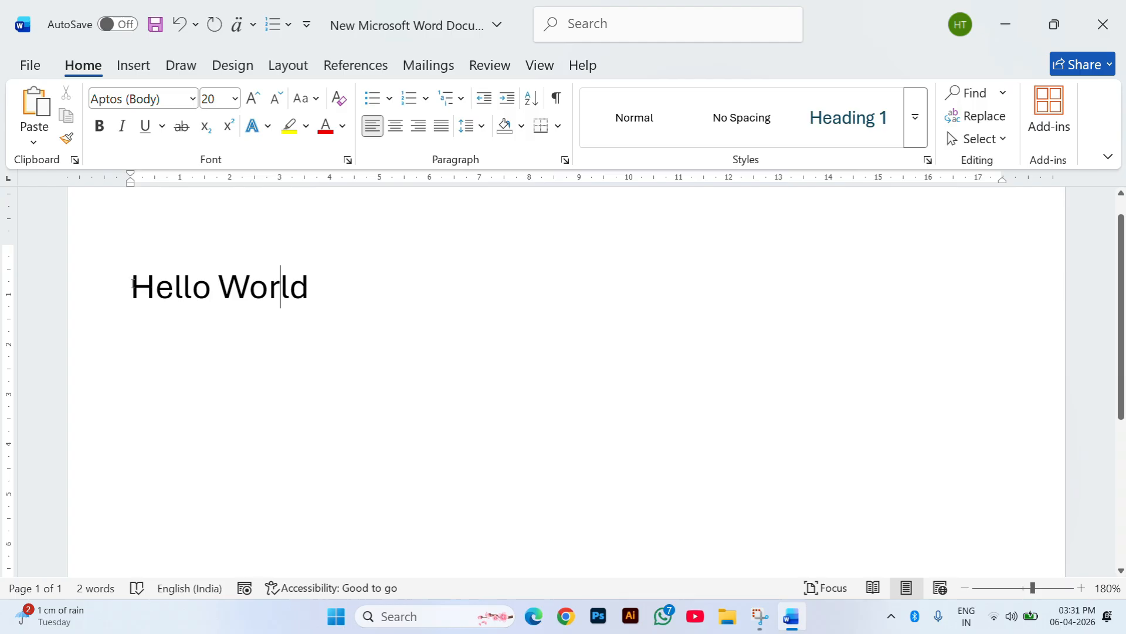
{"action": "left_click_drag", "start_coordinate": [126, 284], "coordinate": [294, 286]}
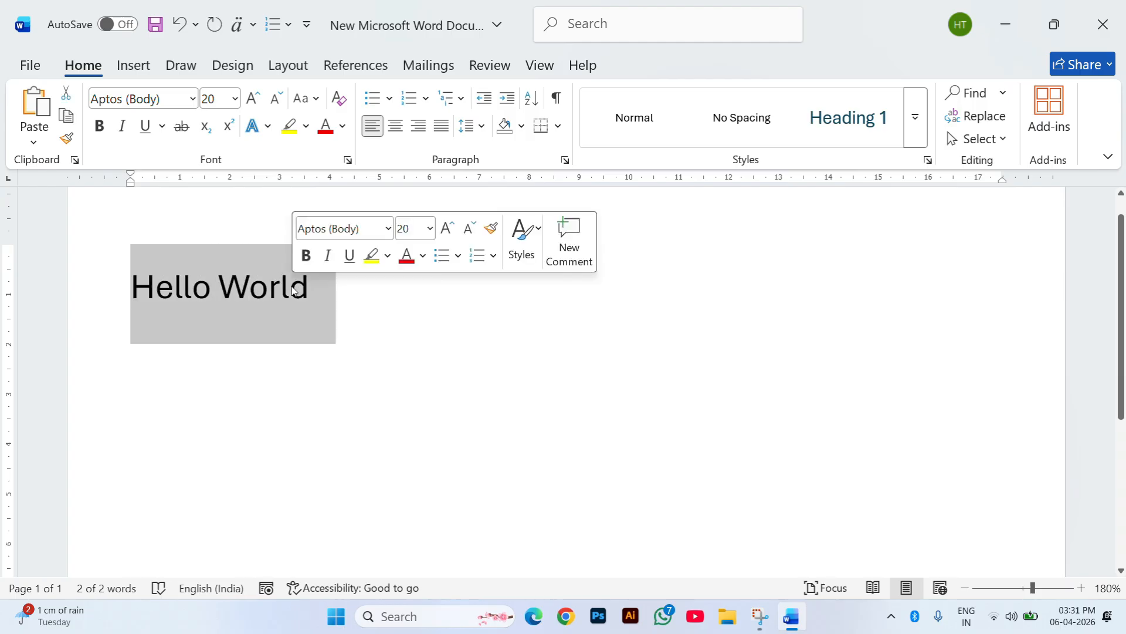
{"action": "left_click", "coordinate": [290, 287]}
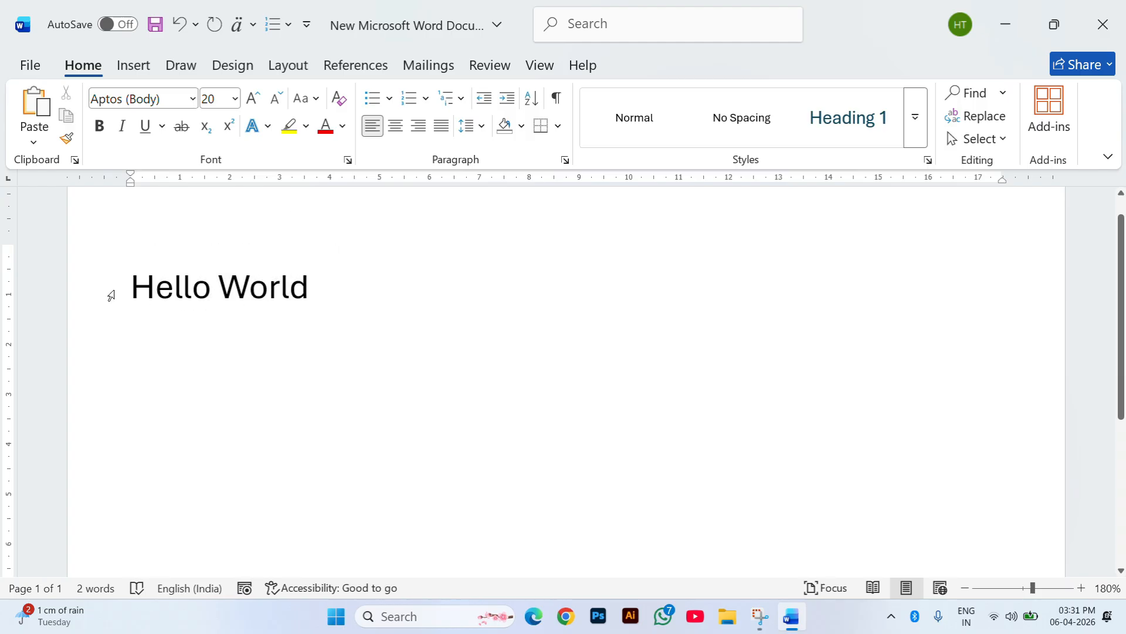
Select the complete "Hello World" text without its paragraph mark and copy it.
{"action": "key", "text": "Home"}
{"action": "key", "text": "shift+Right"}
{"action": "key", "text": "shift+Right"}
{"action": "key", "text": "shift+Right"}
{"action": "key", "text": "shift+Right"}
{"action": "key", "text": "shift+Right"}
{"action": "key", "text": "shift+Right"}
{"action": "key", "text": "shift+Right"}
{"action": "key", "text": "shift+Right"}
{"action": "key", "text": "shift+Right"}
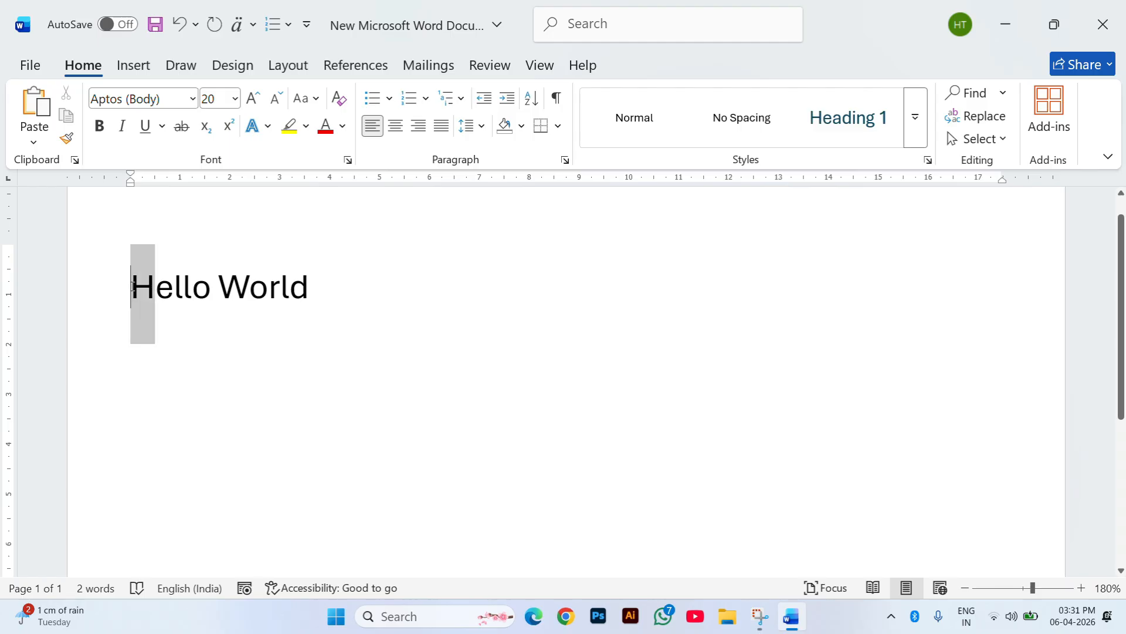
{"action": "key", "text": "shift+Right"}
{"action": "key", "text": "shift+Right"}
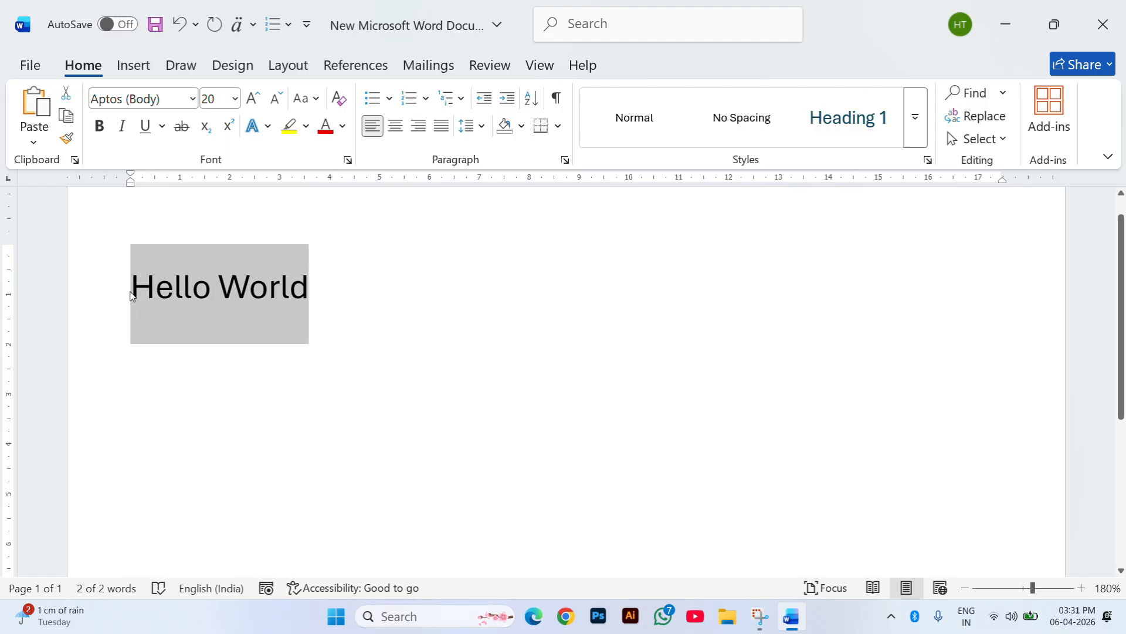
{"action": "right_click", "coordinate": [185, 277]}
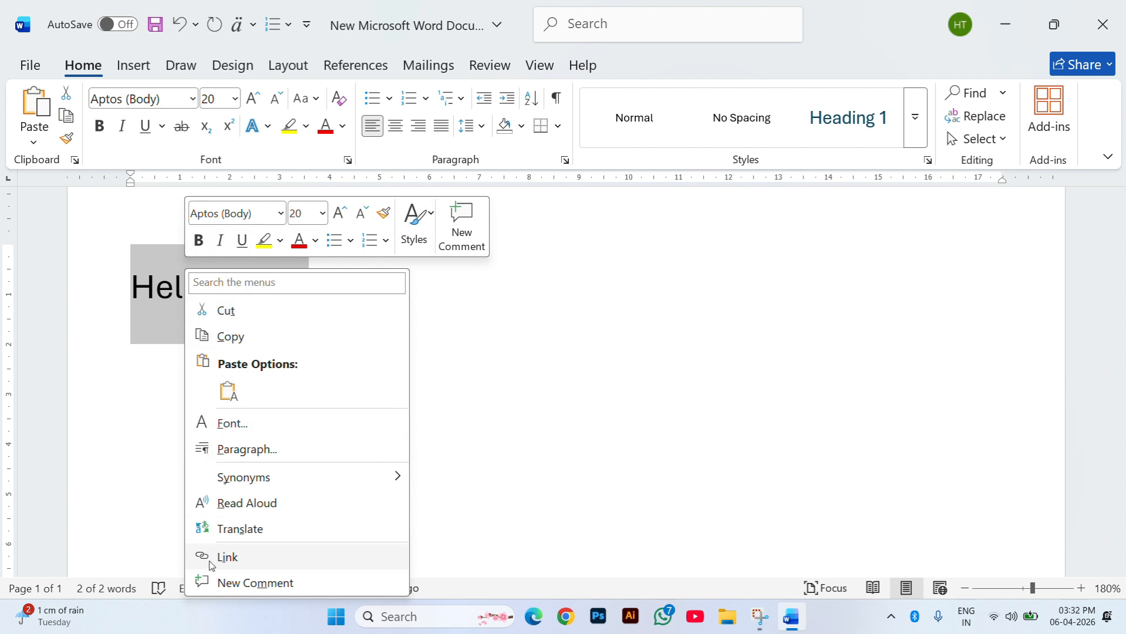
{"action": "left_click", "coordinate": [234, 345]}
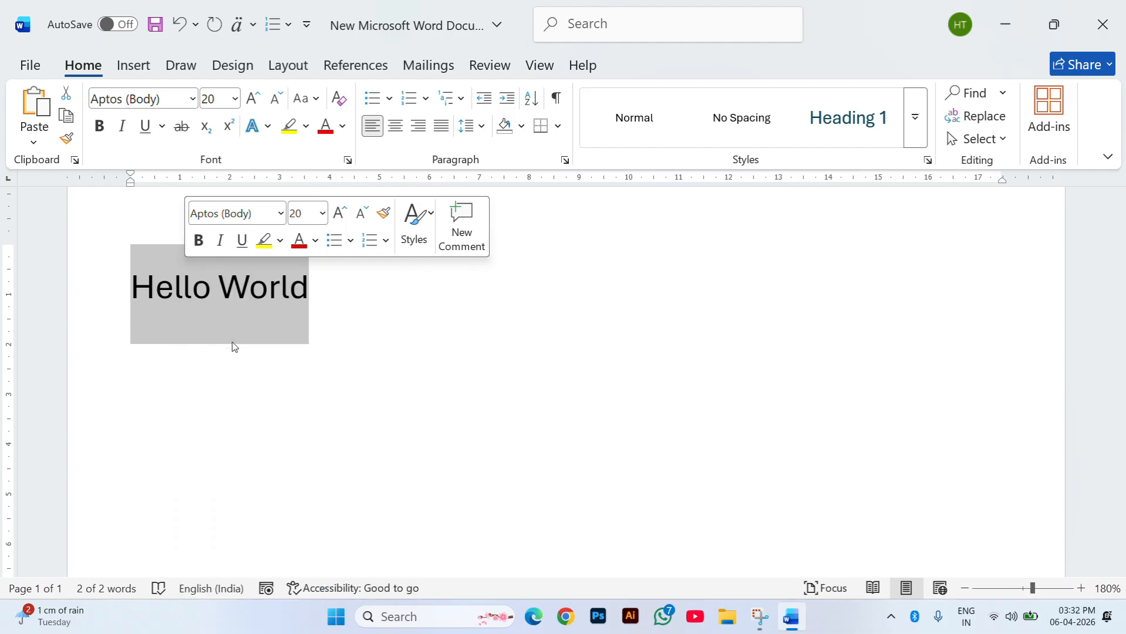
Paste the copied text directly after "Hello World" on the same line, using the Keep Text Only option.
{"action": "left_click", "coordinate": [328, 312]}
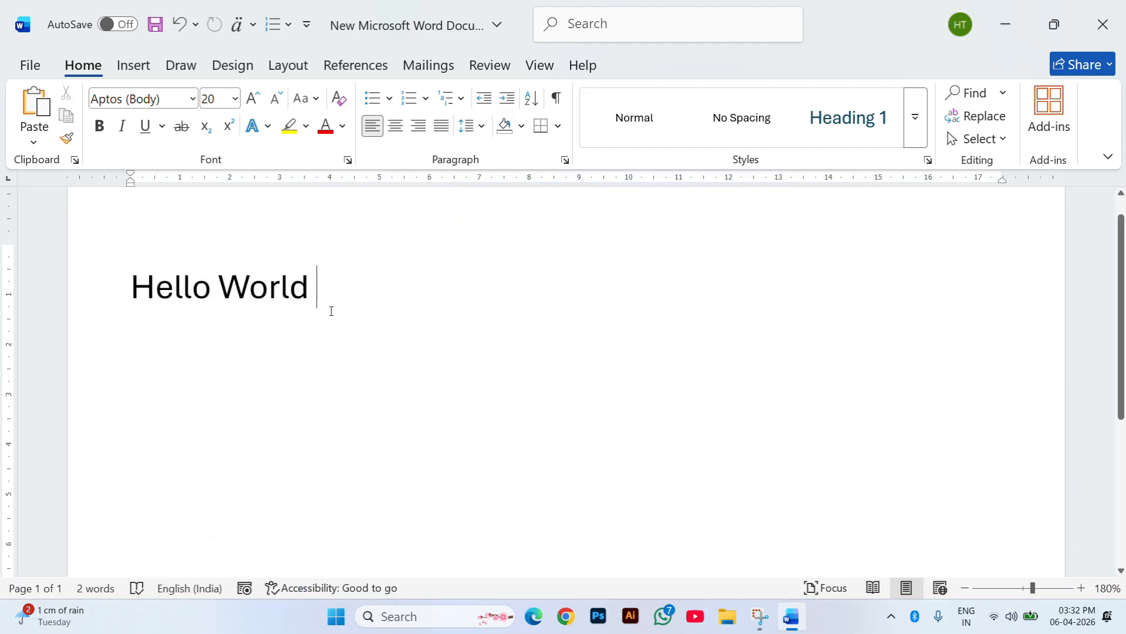
{"action": "right_click", "coordinate": [322, 279]}
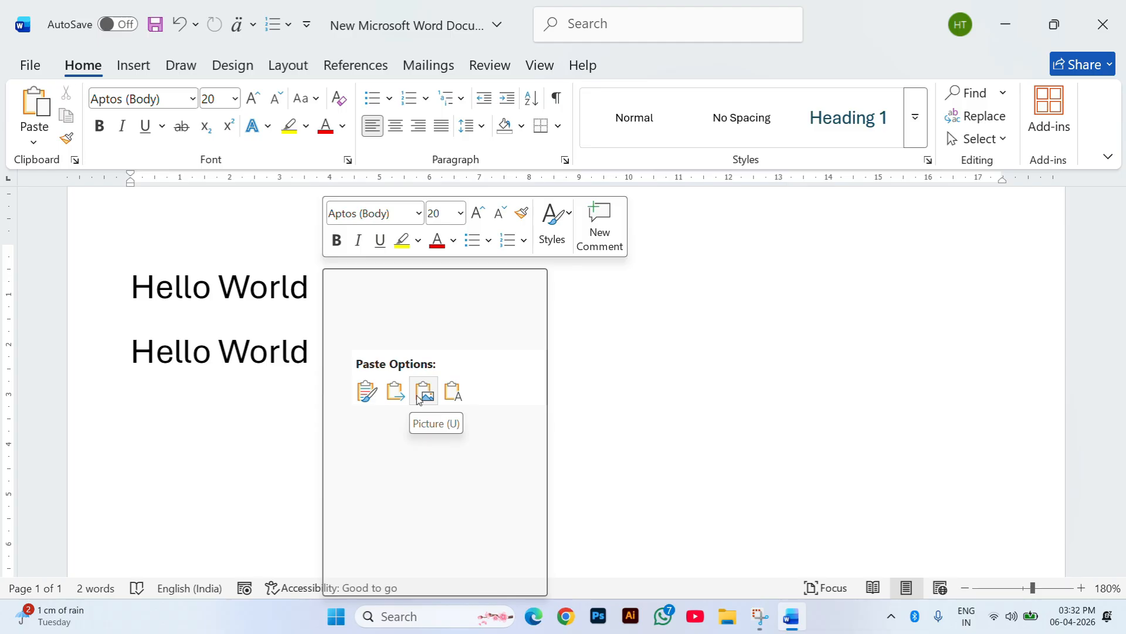
{"action": "left_click", "coordinate": [448, 398]}
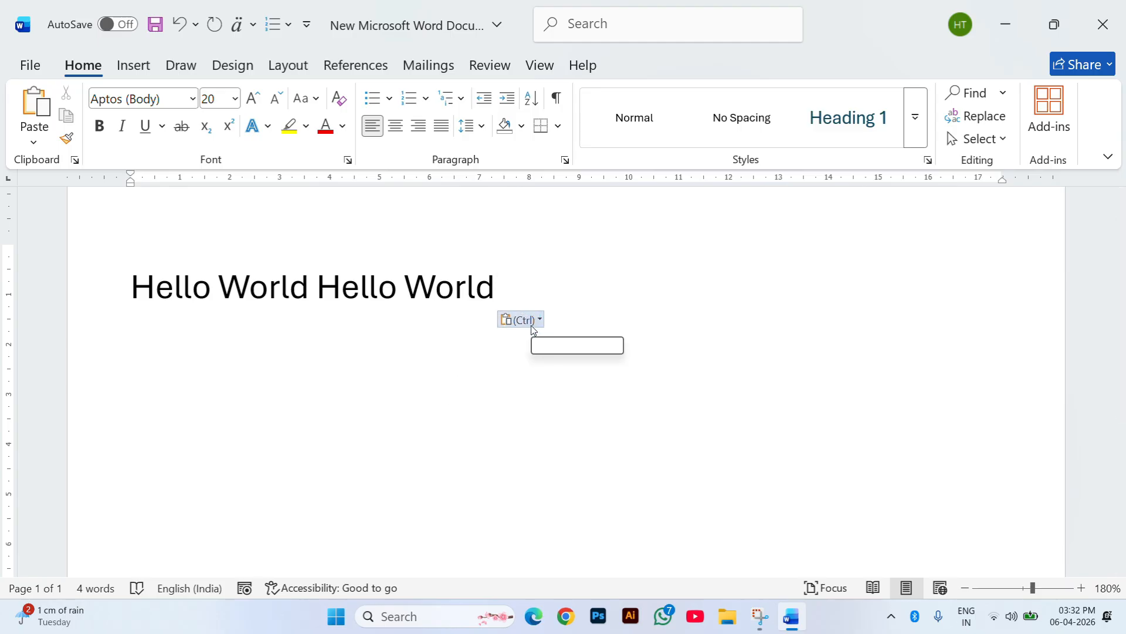
Switch the pasted "Hello World" to the Picture paste option and select the resulting picture.
{"action": "left_click", "coordinate": [520, 320]}
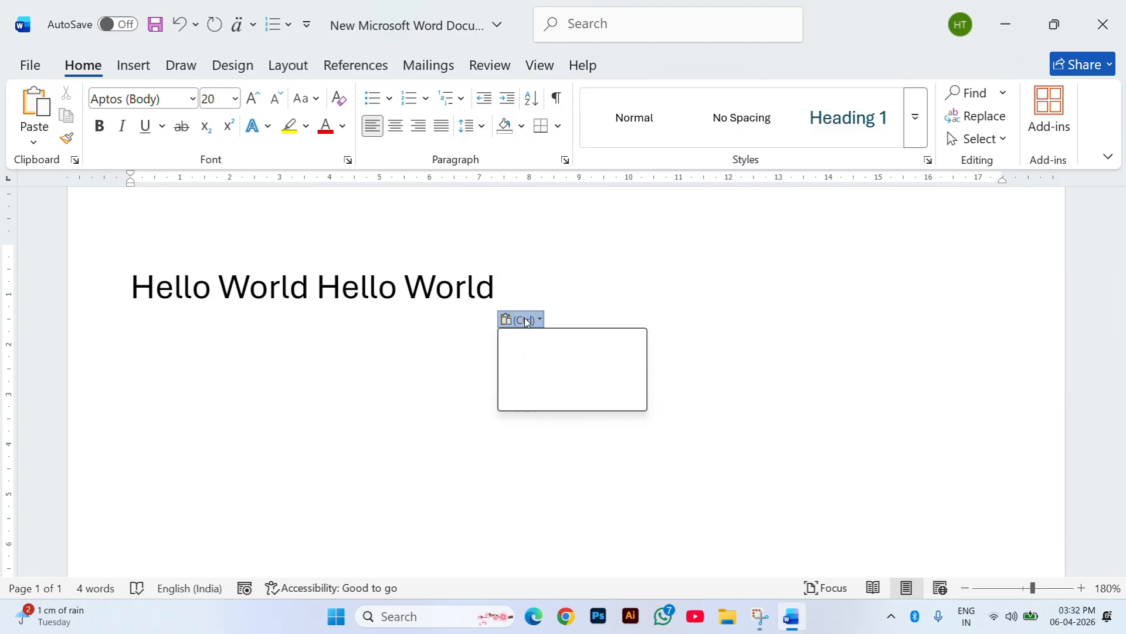
{"action": "left_click", "coordinate": [582, 375]}
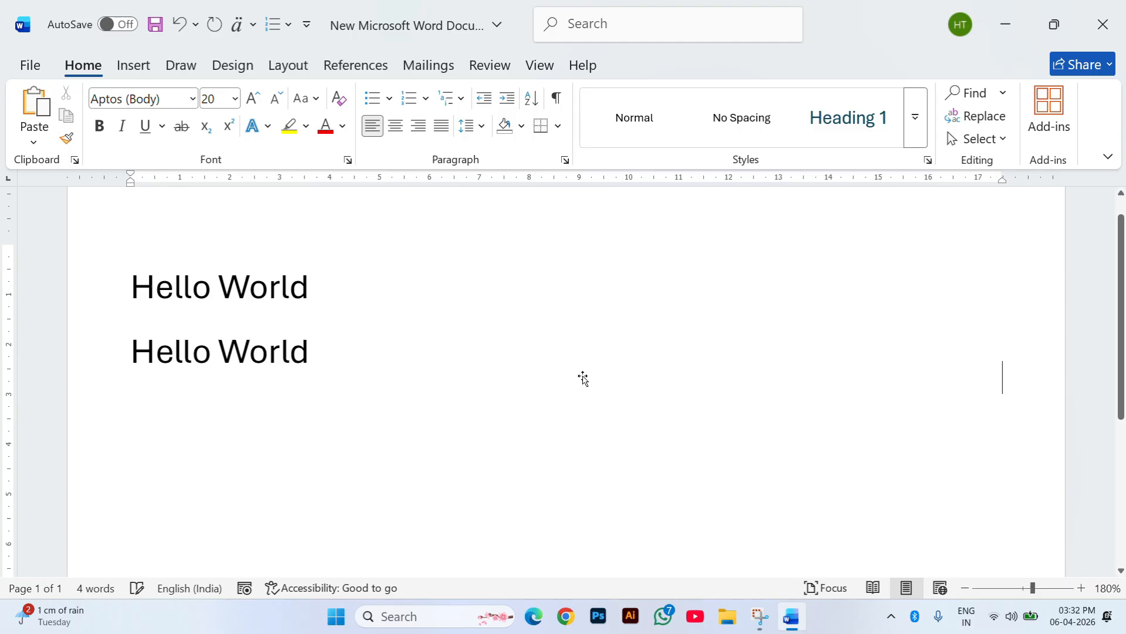
{"action": "left_click", "coordinate": [231, 372]}
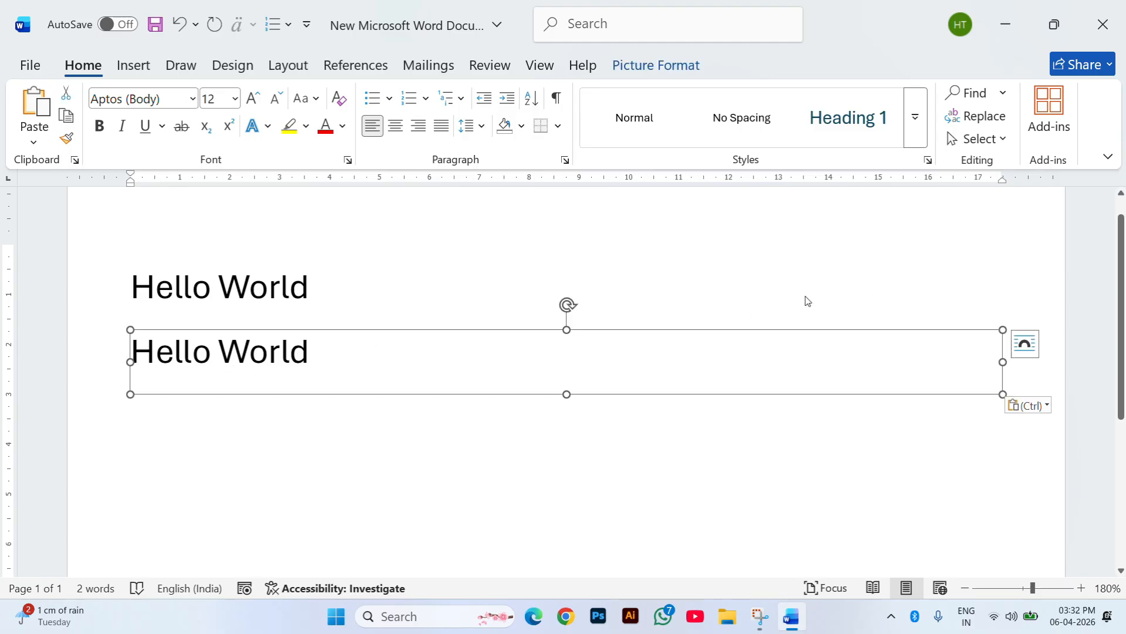
Change the pasted picture back to text with Merge Formatting, and set its paste option to Keep Source Formatting.
{"action": "left_click", "coordinate": [1029, 405]}
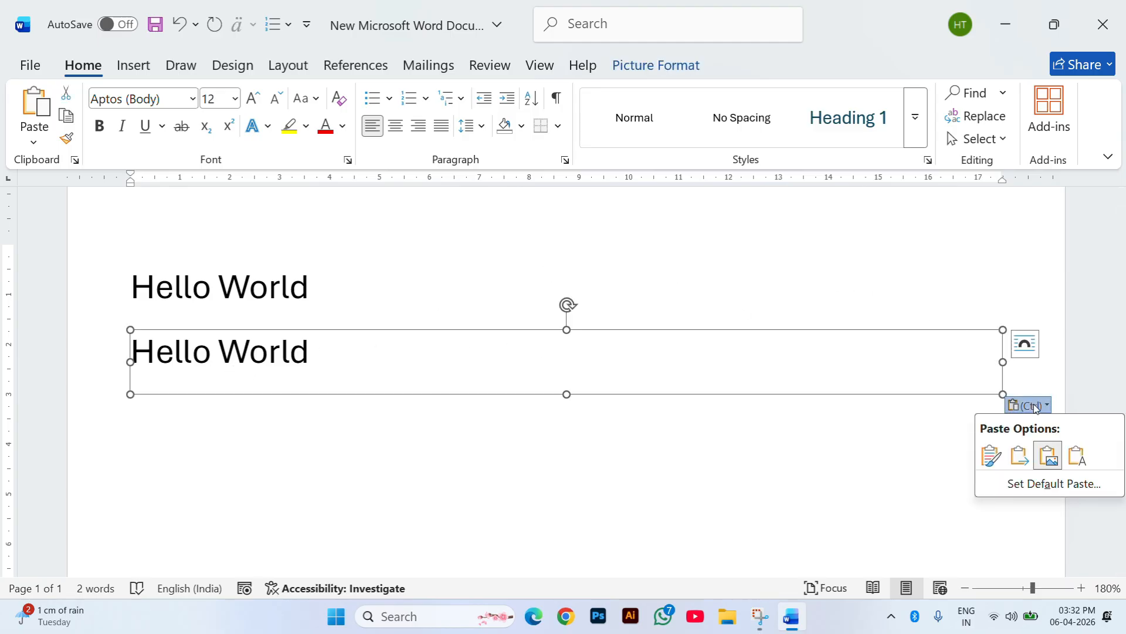
{"action": "left_click", "coordinate": [1029, 456]}
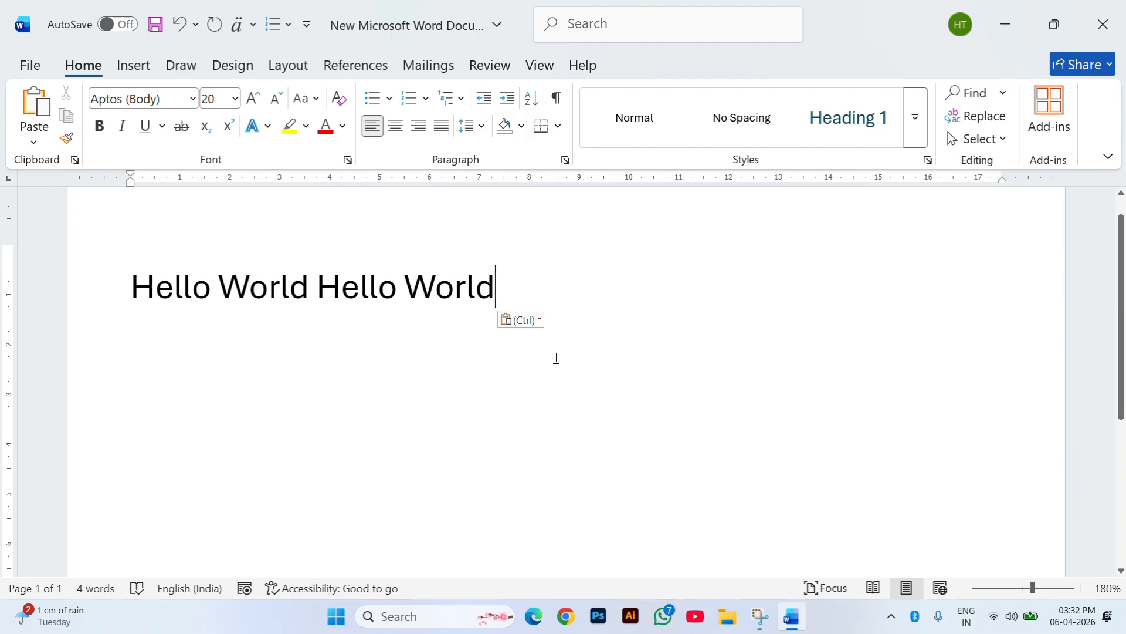
{"action": "left_click", "coordinate": [531, 318]}
{"action": "left_click", "coordinate": [514, 371]}
Convert the source-formatted "Hello World" copy into a picture through its paste options and select that picture.
{"action": "left_click", "coordinate": [531, 320]}
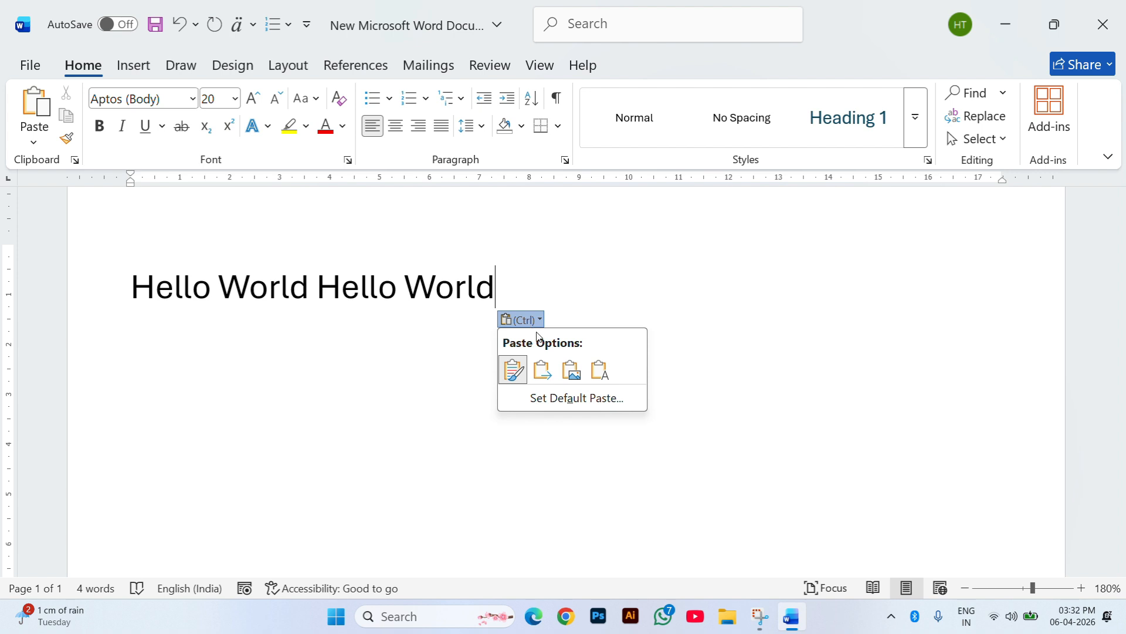
{"action": "left_click", "coordinate": [571, 370]}
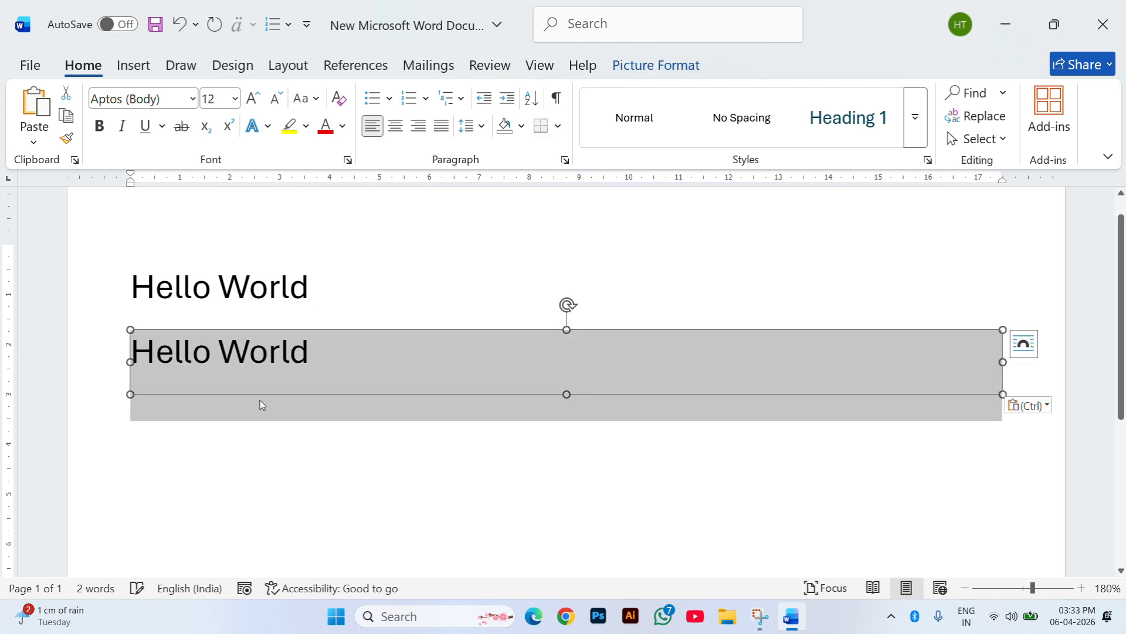
{"action": "left_click", "coordinate": [287, 347]}
{"action": "left_click", "coordinate": [447, 296]}
{"action": "left_click", "coordinate": [332, 370]}
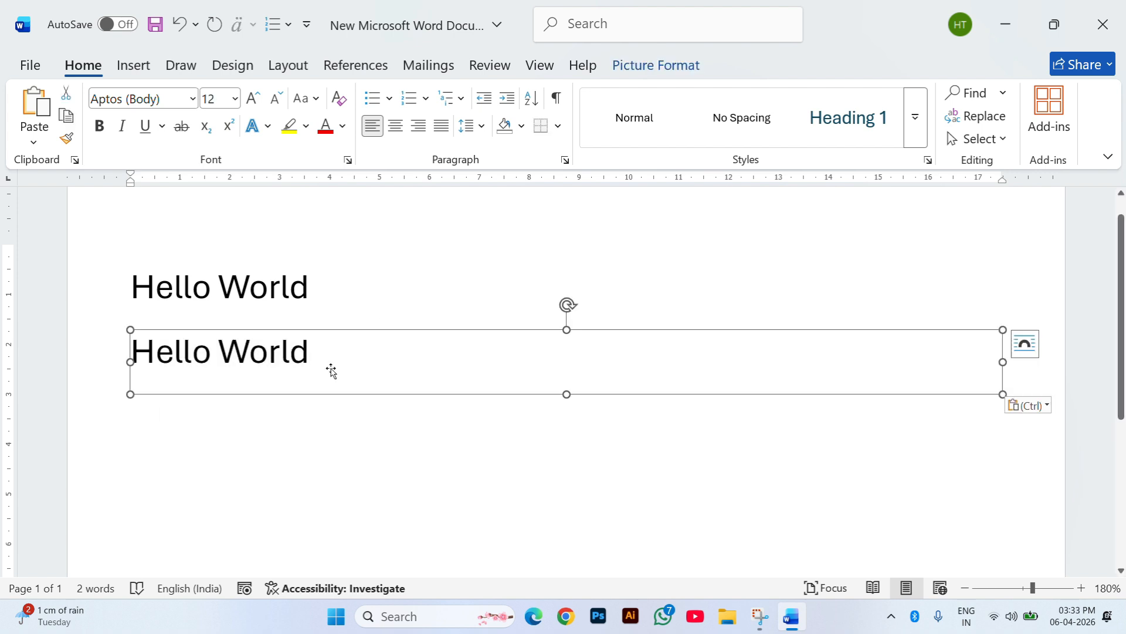
Change the picture's paste option to Keep Text Only so the copy is plain text again.
{"action": "left_click", "coordinate": [1009, 405]}
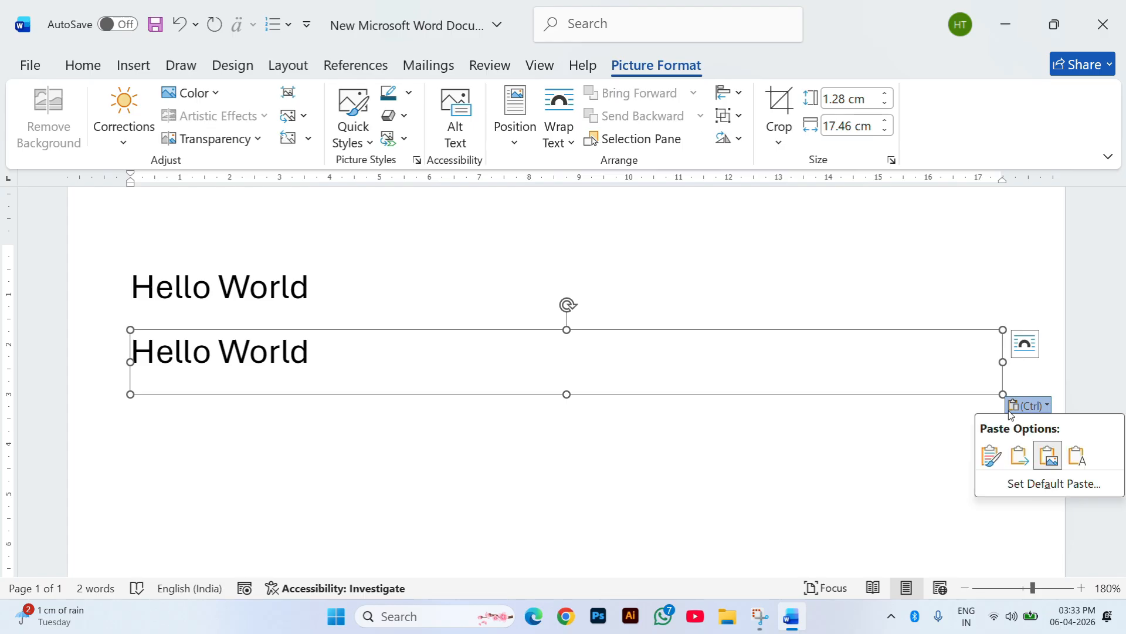
{"action": "left_click", "coordinate": [1077, 455]}
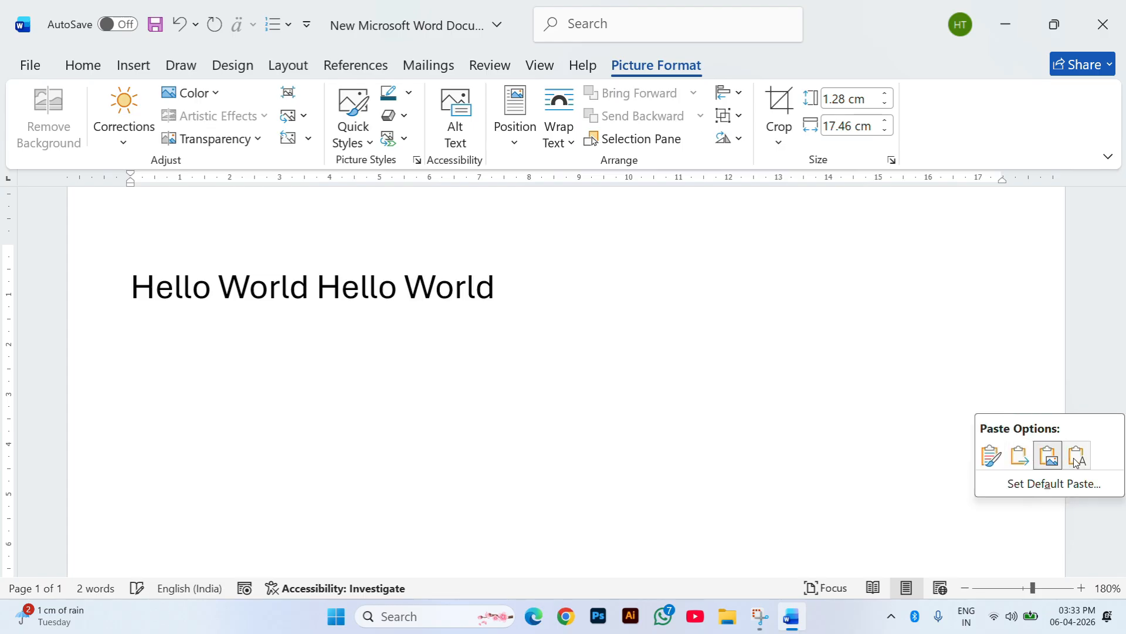
{"action": "left_click", "coordinate": [389, 339]}
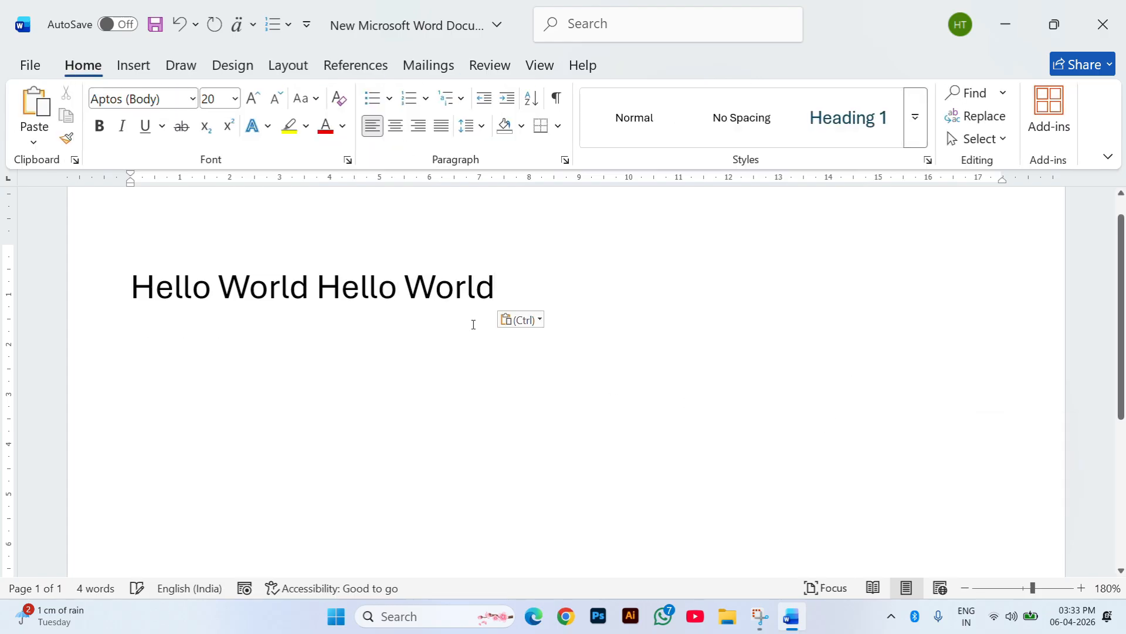
Paste a third "Hello World" at the end of the line using Keep Text Only.
{"action": "left_click_drag", "start_coordinate": [514, 289], "coordinate": [163, 288]}
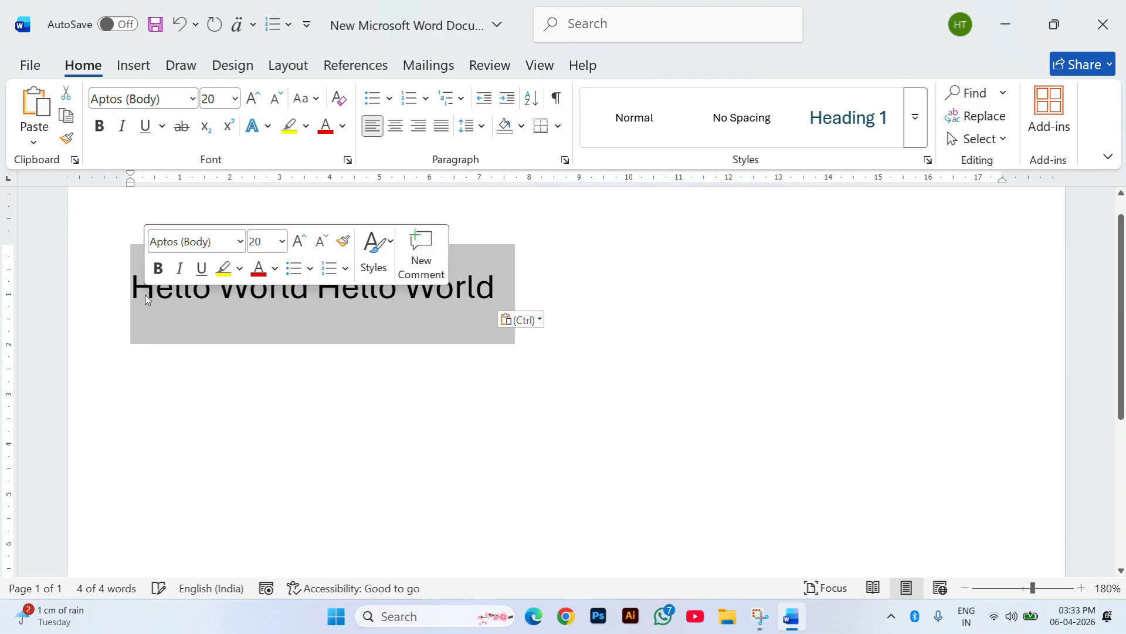
{"action": "left_click", "coordinate": [523, 291]}
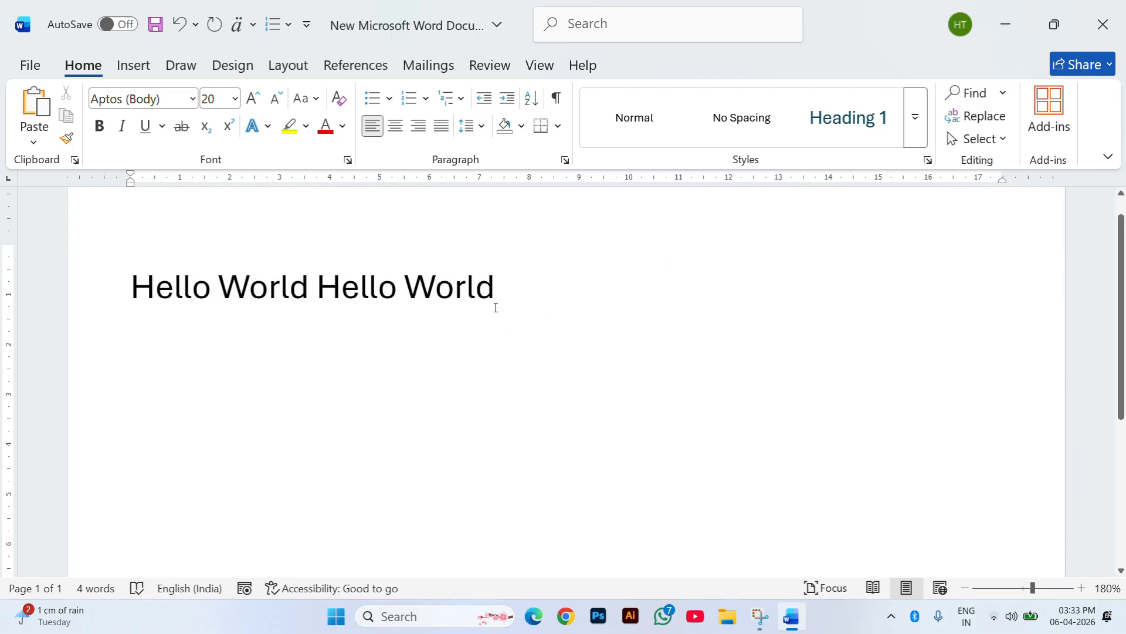
{"action": "key", "text": "super+v"}
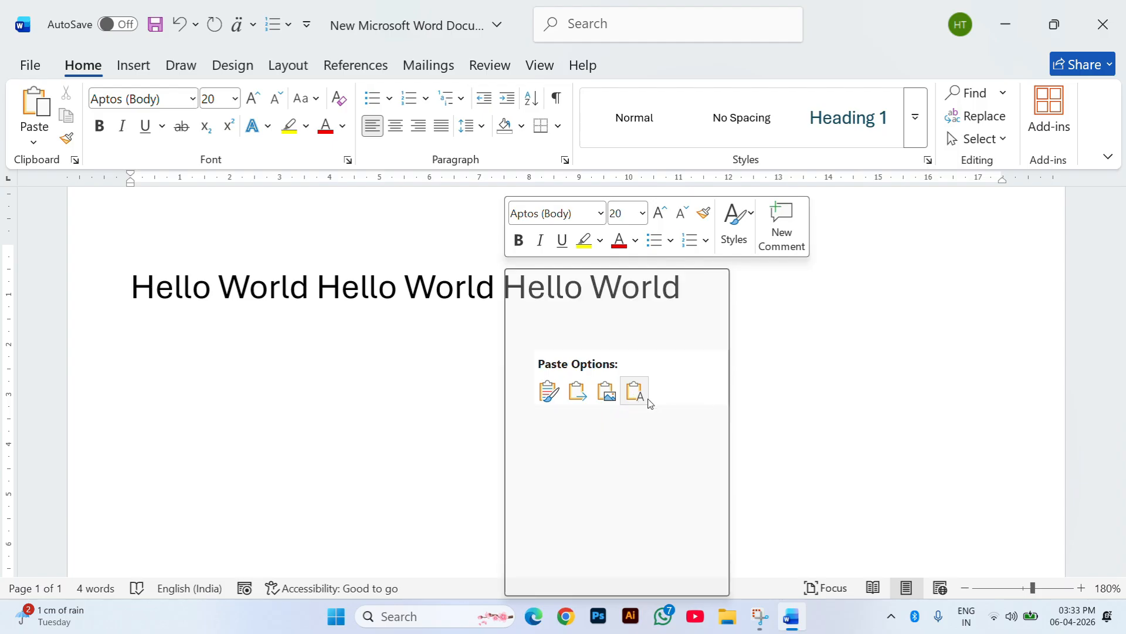
{"action": "left_click", "coordinate": [638, 391]}
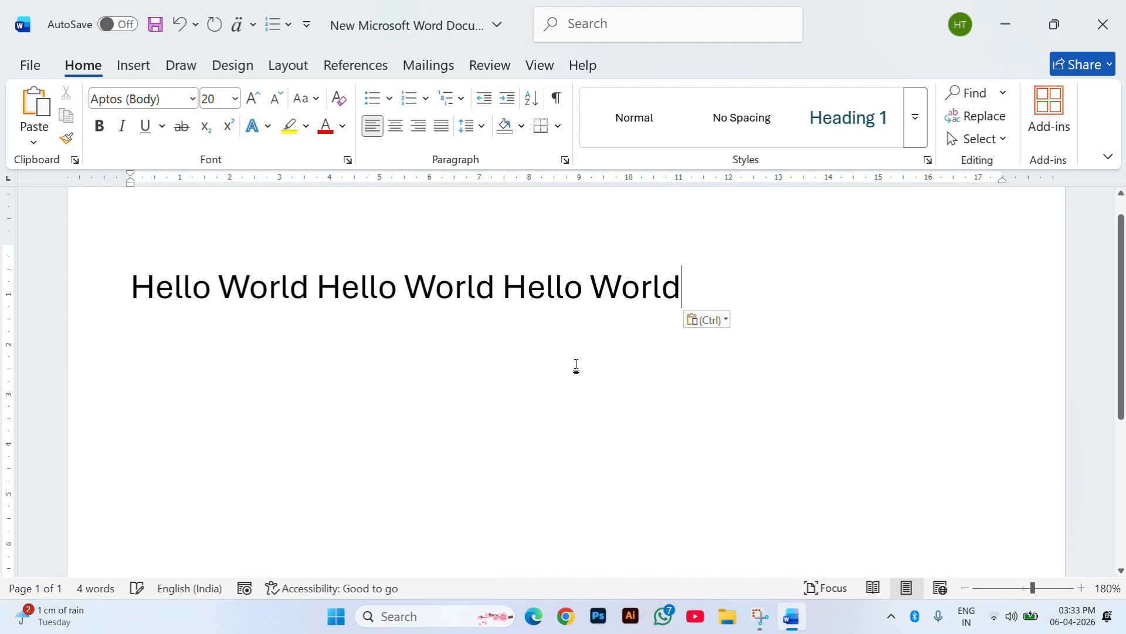
Paste "Hello World" repeatedly at the end of the text until the paragraph runs onto a fourth line.
{"action": "left_click", "coordinate": [715, 292]}
{"action": "key", "text": "ctrl+v"}
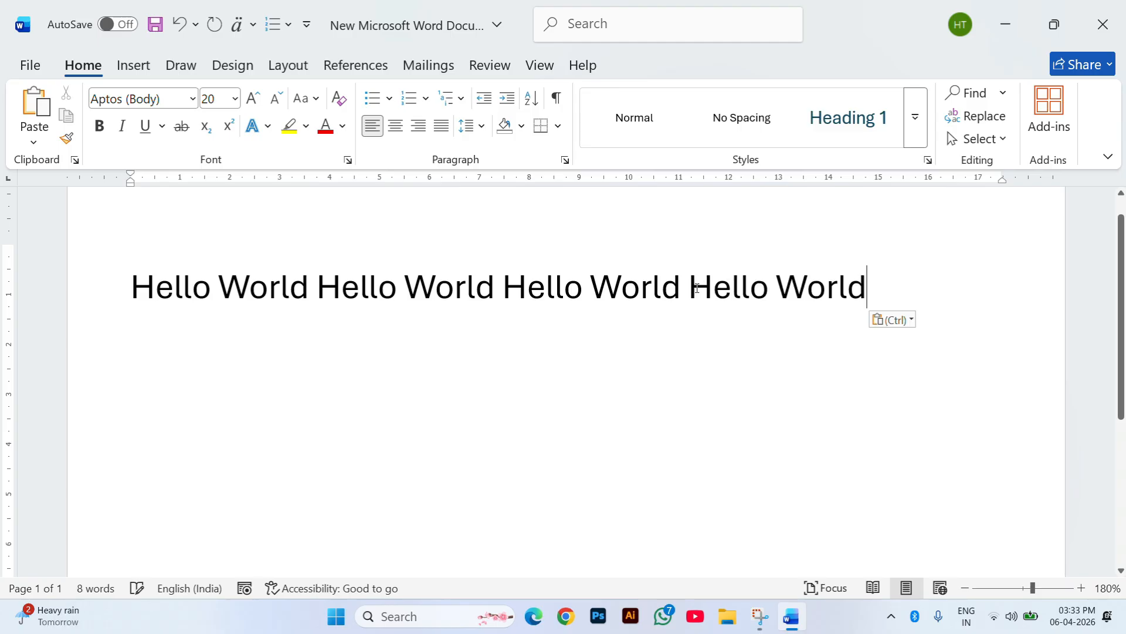
{"action": "key", "text": "ctrl+v"}
{"action": "key", "text": "ctrl+v"}
{"action": "key", "text": "ctrl+v"}
{"action": "key", "text": "ctrl+v"}
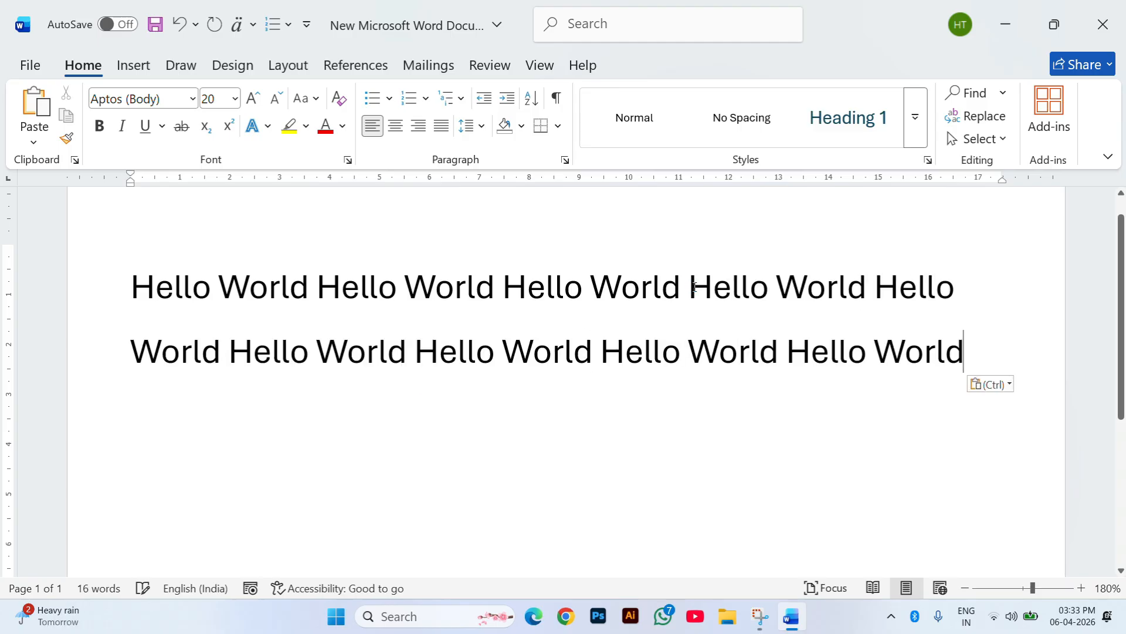
{"action": "key", "text": "ctrl+v"}
{"action": "key", "text": "ctrl+v"}
{"action": "key", "text": "ctrl+v"}
{"action": "key", "text": "ctrl+v"}
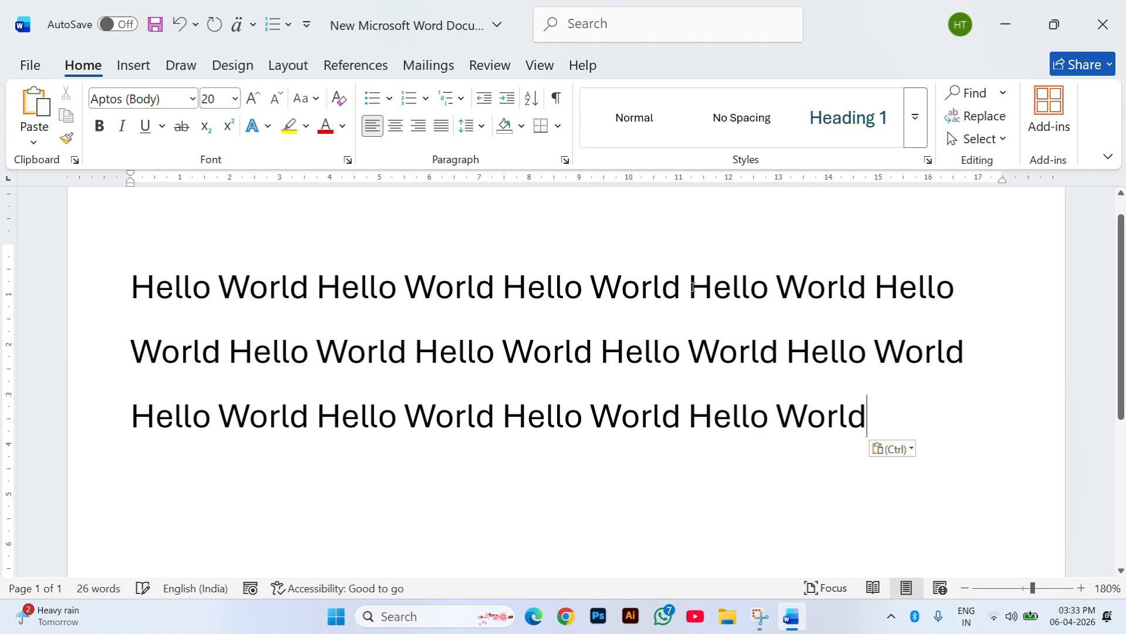
{"action": "key", "text": "ctrl+v"}
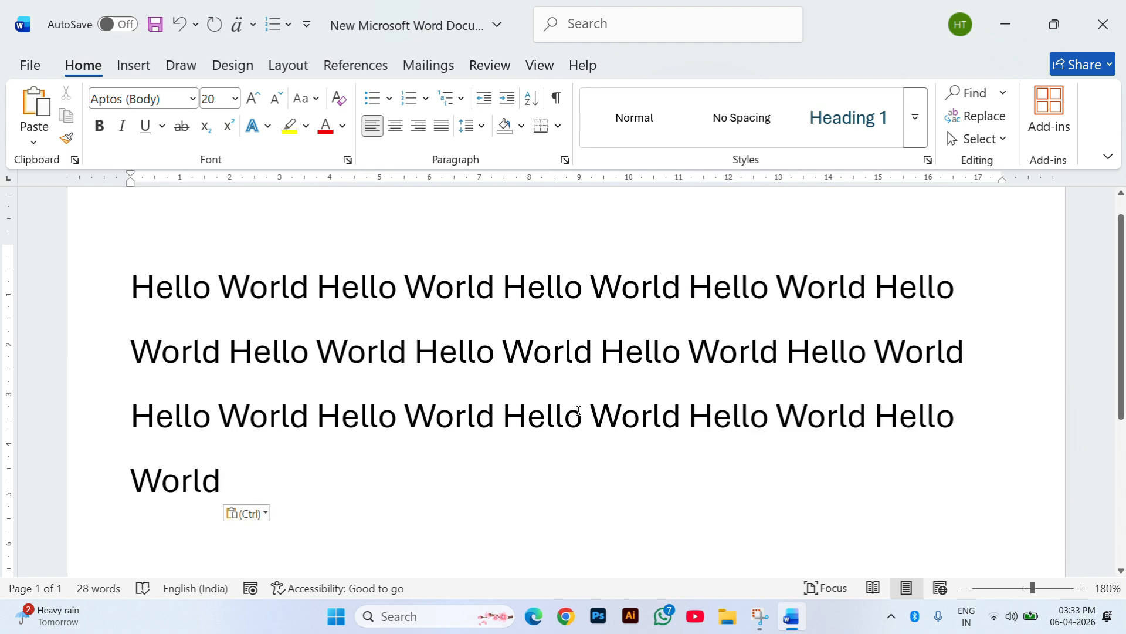
Replace all the text in the document with a single "Hello World" followed by a space.
{"action": "key", "text": "ctrl+a"}
{"action": "key", "text": "BackSpace"}
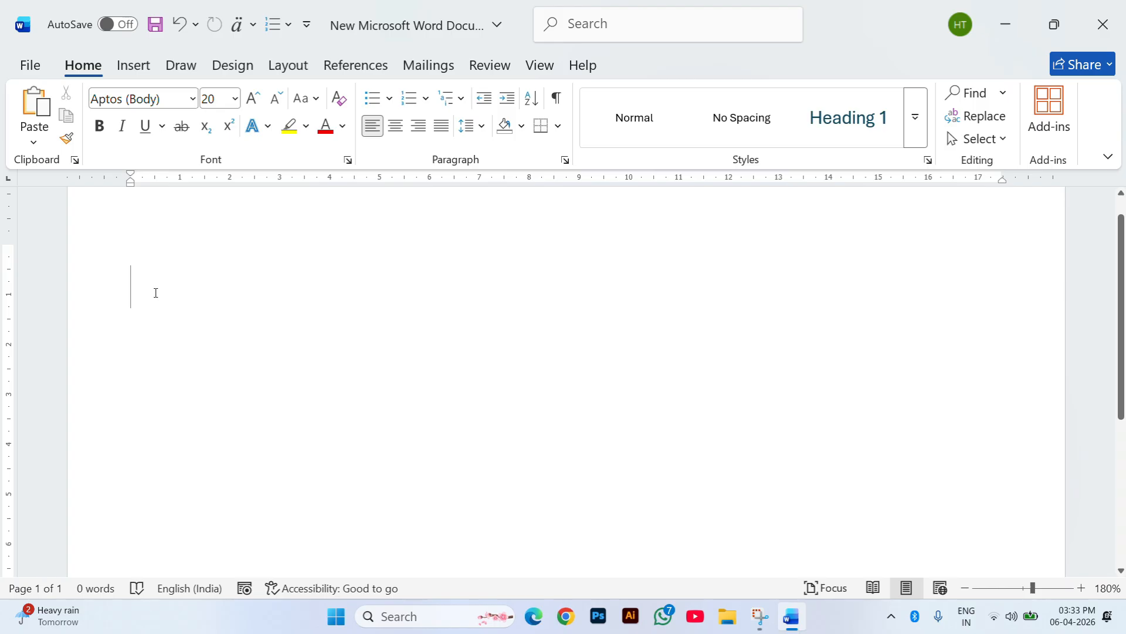
{"action": "type", "text": "Hello "}
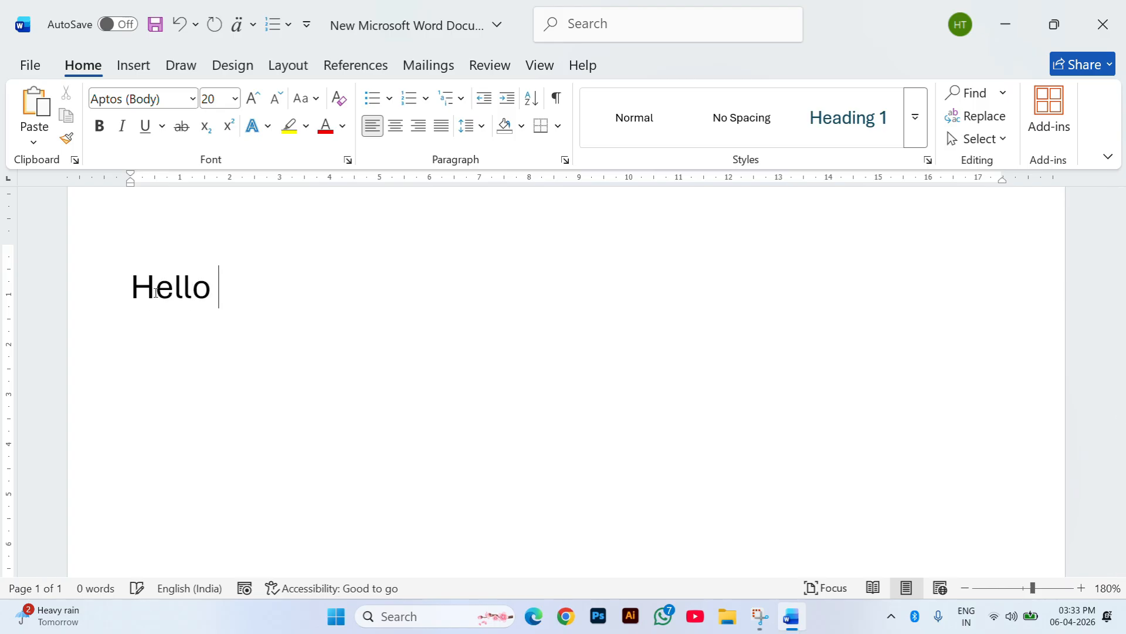
{"action": "type", "text": "World"}
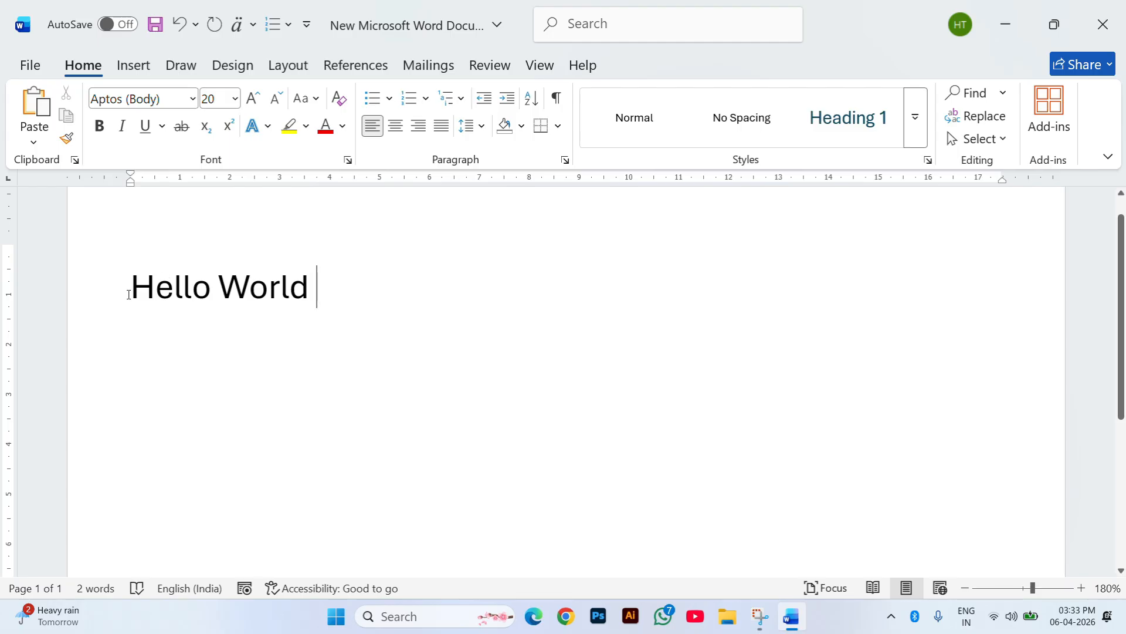
Copy "Hello World" and paste it on a new line below the original.
{"action": "left_click_drag", "start_coordinate": [128, 294], "coordinate": [325, 293]}
{"action": "key", "text": "ctrl+c"}
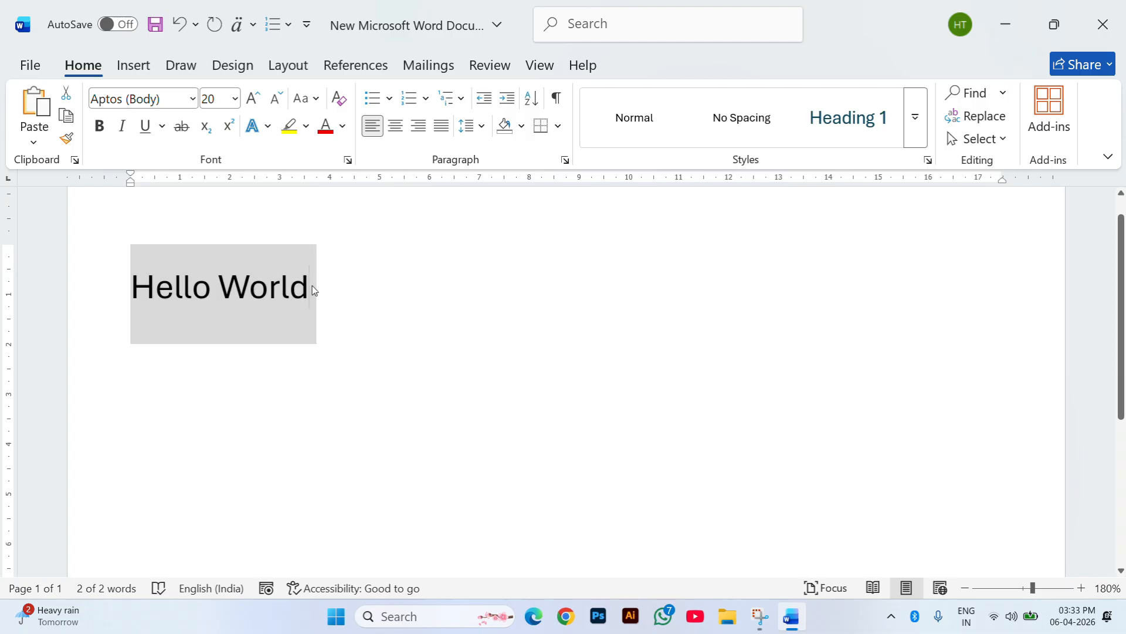
{"action": "left_click", "coordinate": [314, 290]}
{"action": "key", "text": "Return"}
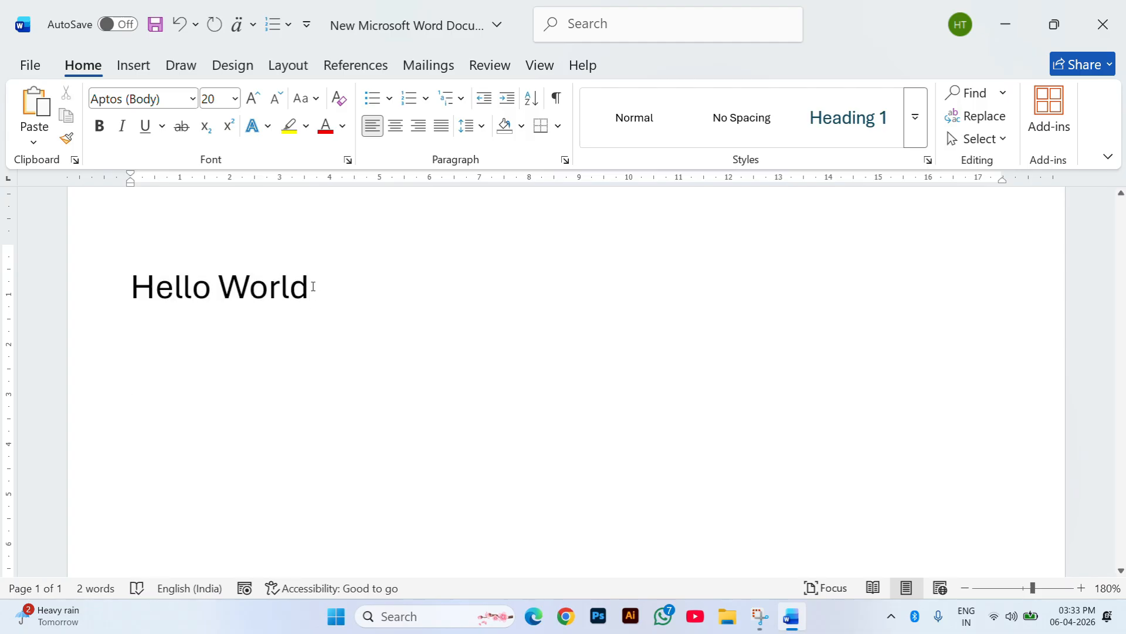
{"action": "key", "text": "ctrl+v"}
{"action": "key", "text": "ctrl+Return"}
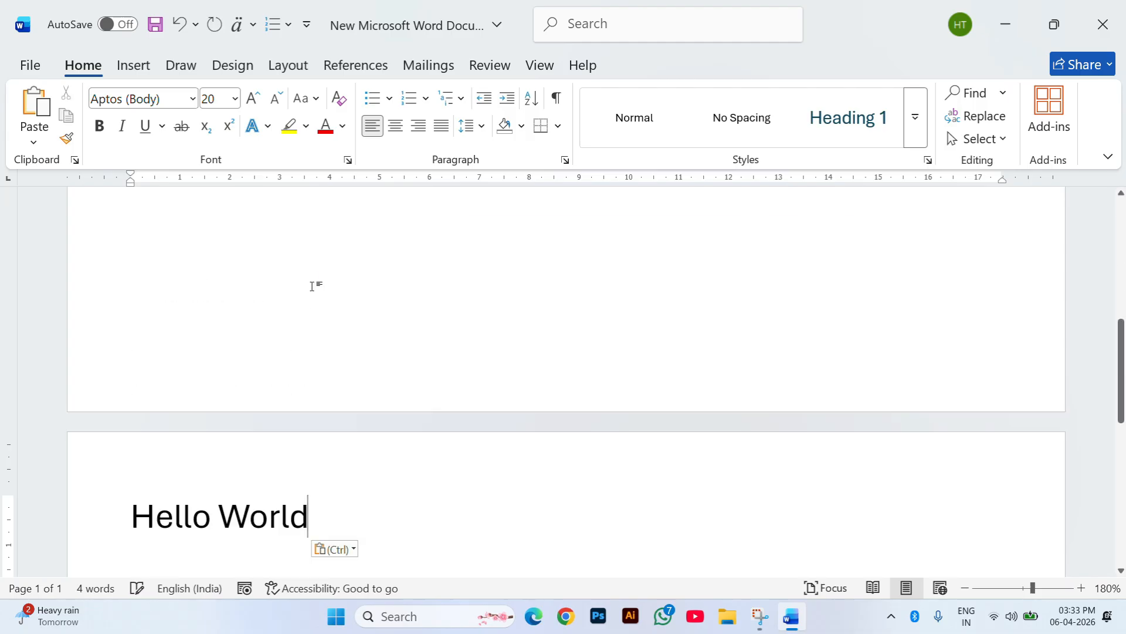
{"action": "key", "text": "BackSpace"}
{"action": "key", "text": "BackSpace"}
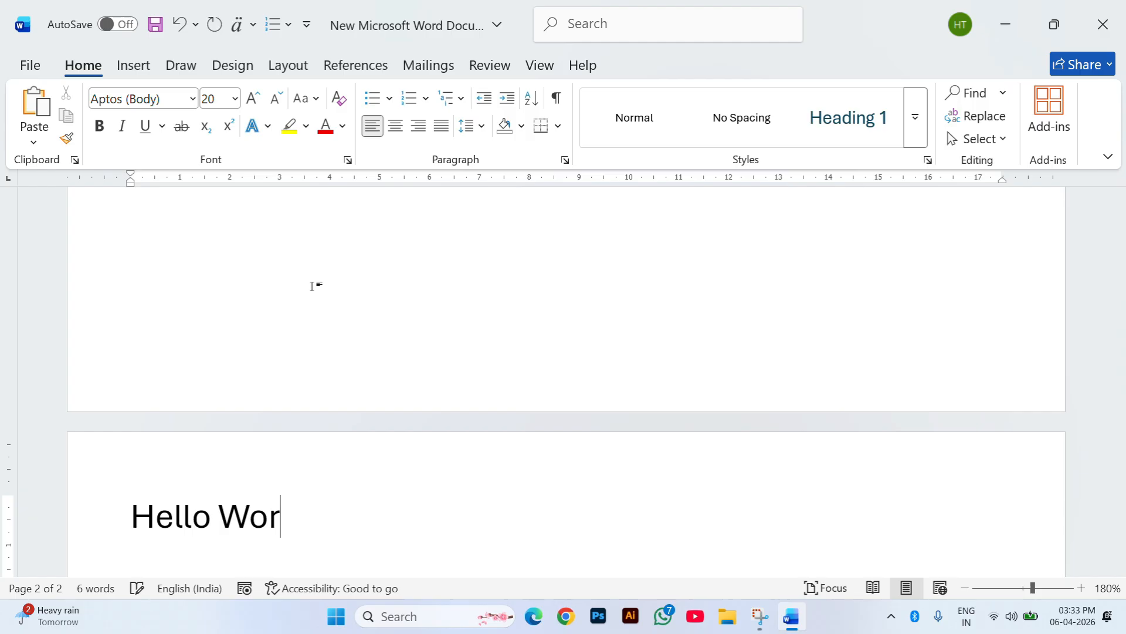
{"action": "key", "text": "ctrl+z"}
{"action": "key", "text": "ctrl+z"}
{"action": "key", "text": "ctrl+z"}
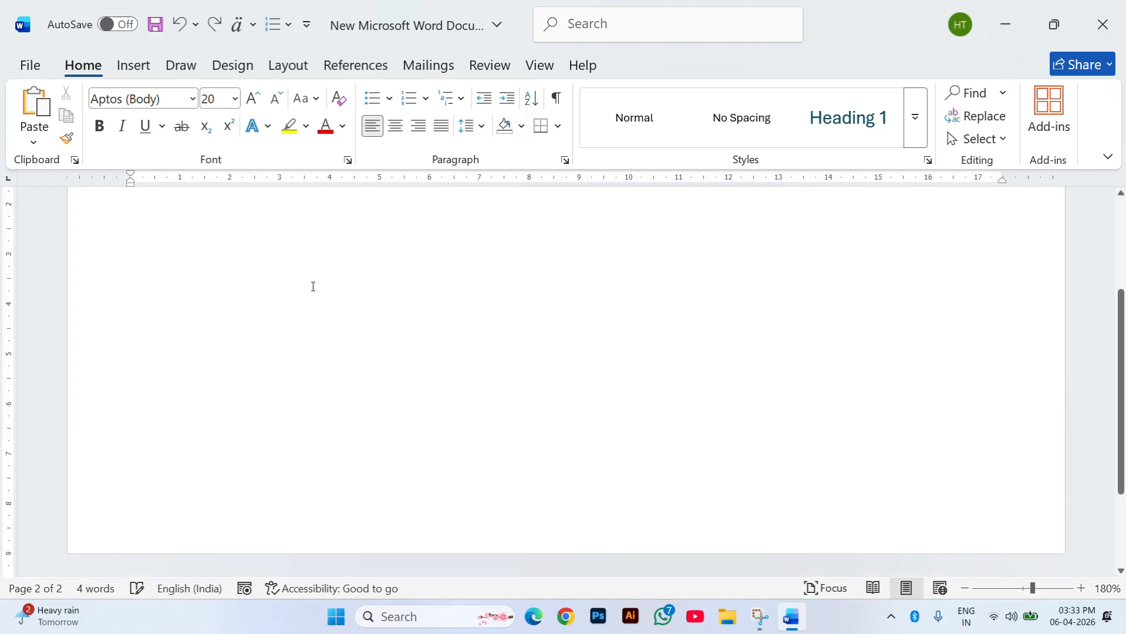
Paste another "Hello World" on its own new line and start a new line below it.
{"action": "key", "text": "Return"}
{"action": "key", "text": "ctrl+v"}
{"action": "key", "text": "Return"}
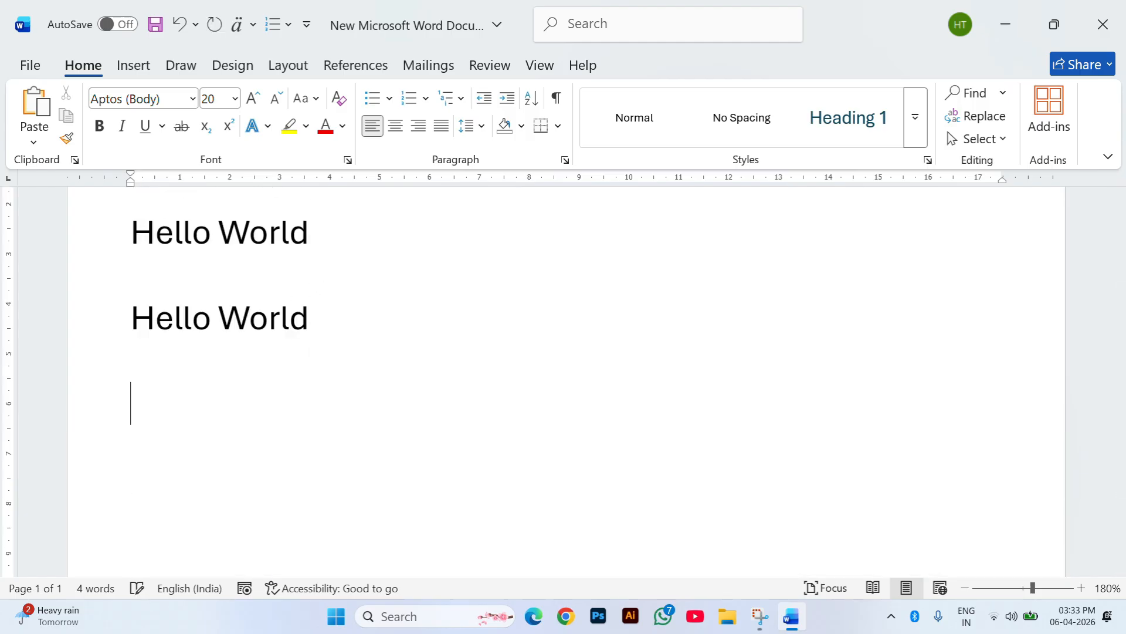
Paste "Hello World" ten times in a row in the new last paragraph.
{"action": "key", "text": "ctrl+v"}
{"action": "key", "text": "ctrl+v"}
{"action": "key", "text": "ctrl+v"}
{"action": "key", "text": "ctrl+v"}
{"action": "key", "text": "ctrl+v"}
{"action": "key", "text": "ctrl+v"}
{"action": "key", "text": "ctrl+v"}
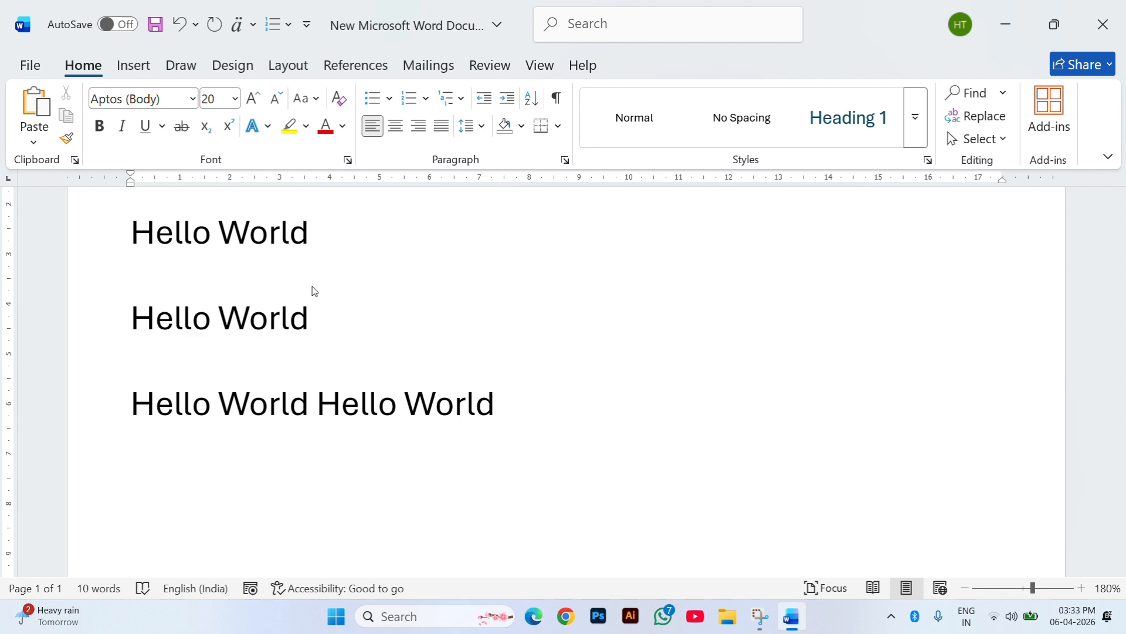
{"action": "key", "text": "ctrl+v"}
{"action": "key", "text": "ctrl+v"}
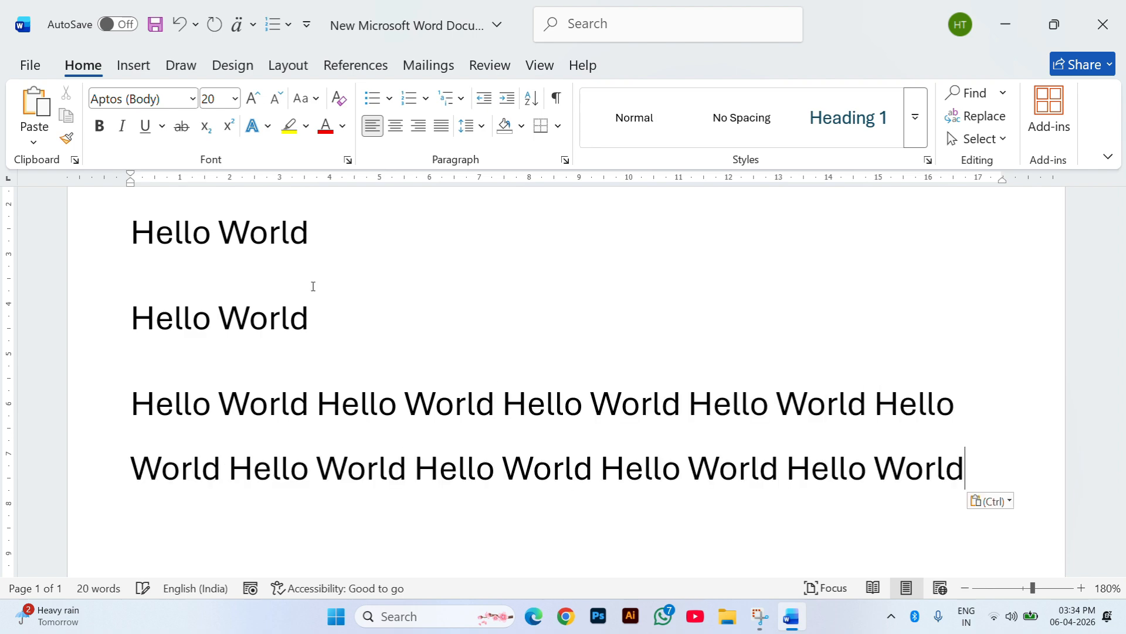
{"action": "key", "text": "Return"}
{"action": "key", "text": "ctrl+v"}
Delete all the text in the document and enter "SHM INDIA 28" as its only line.
{"action": "scroll", "coordinate": [314, 287], "scroll_direction": "up", "scroll_amount": 3}
{"action": "scroll", "coordinate": [315, 289], "scroll_direction": "down", "scroll_amount": 3, "text": "ctrl"}
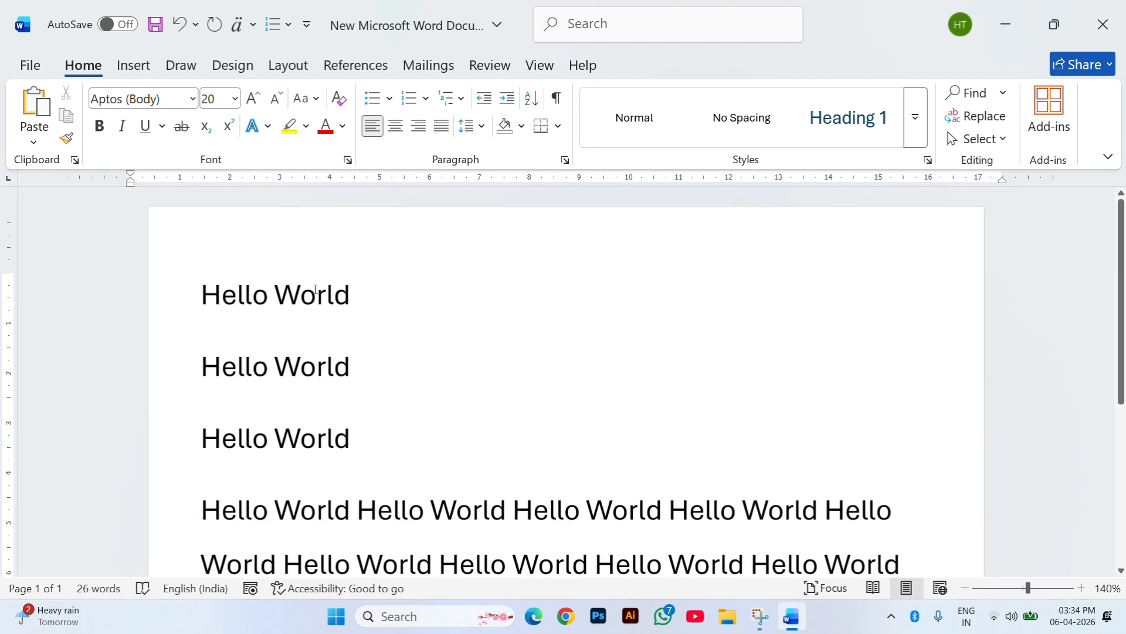
{"action": "scroll", "coordinate": [376, 380], "scroll_direction": "down", "scroll_amount": 4}
{"action": "key", "text": "ctrl+a"}
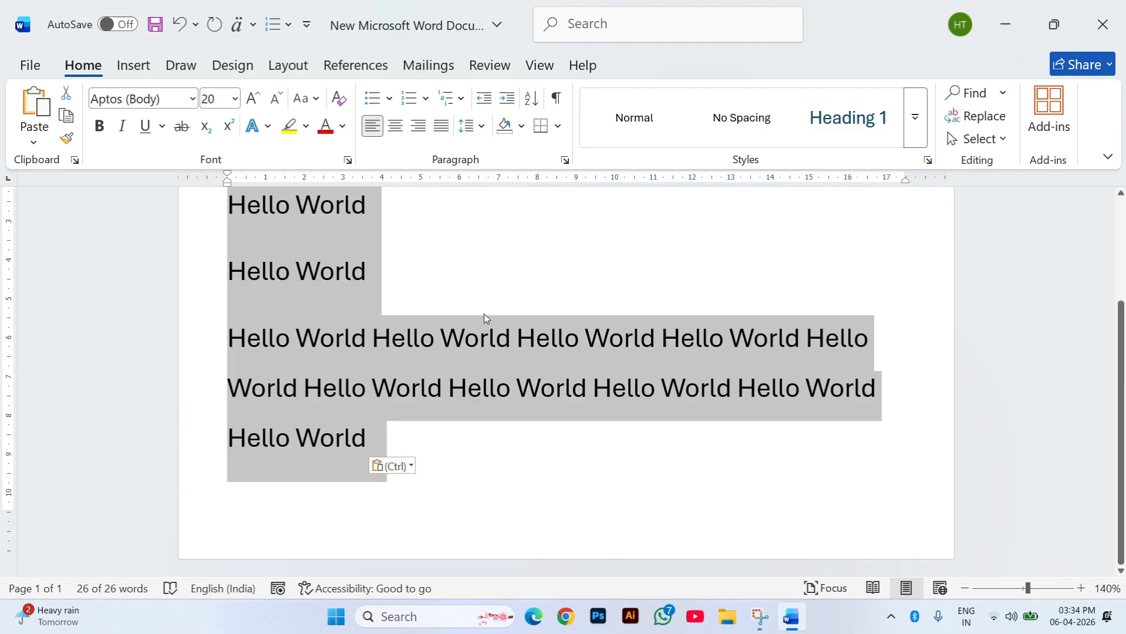
{"action": "key", "text": "BackSpace"}
{"action": "scroll", "coordinate": [326, 281], "scroll_direction": "up", "scroll_amount": 5, "text": "ctrl"}
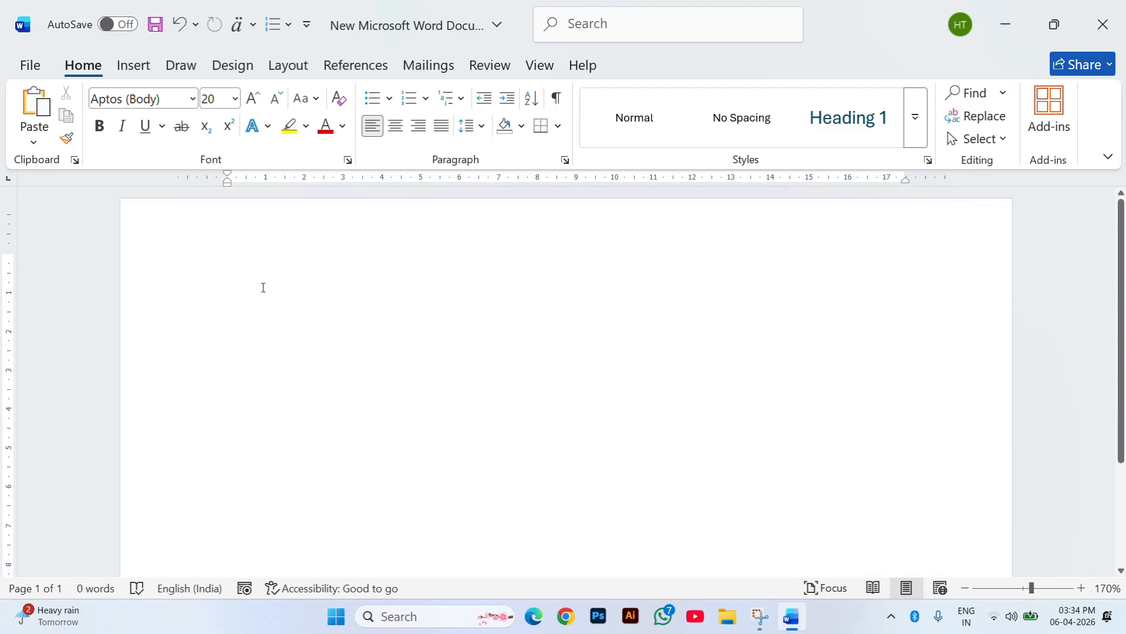
{"action": "scroll", "coordinate": [217, 296], "scroll_direction": "up", "scroll_amount": 3, "text": "ctrl"}
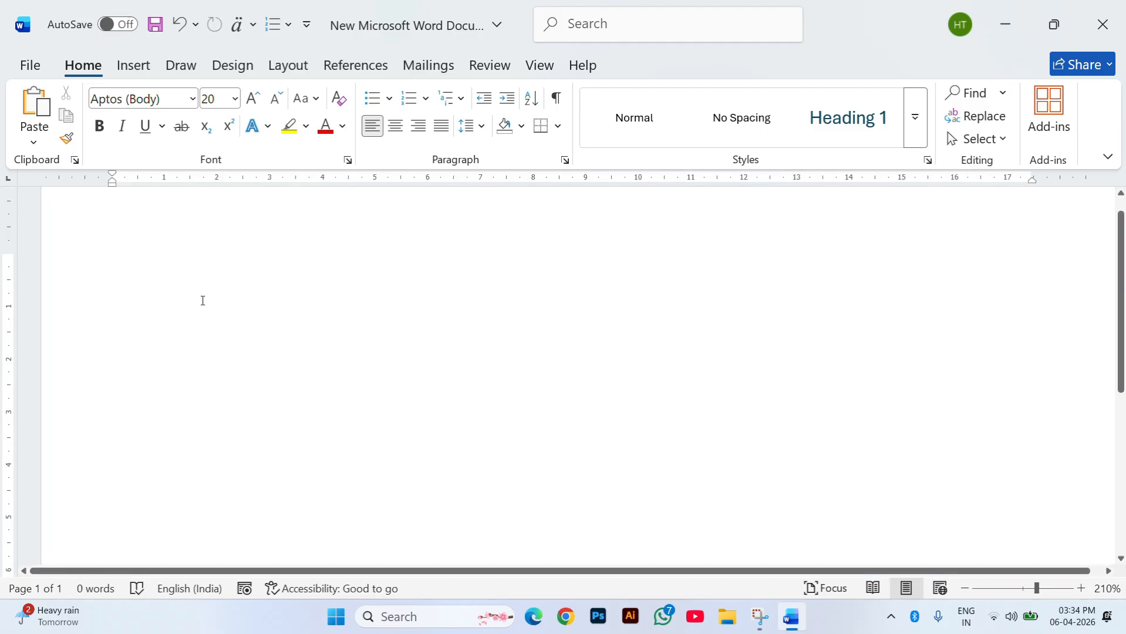
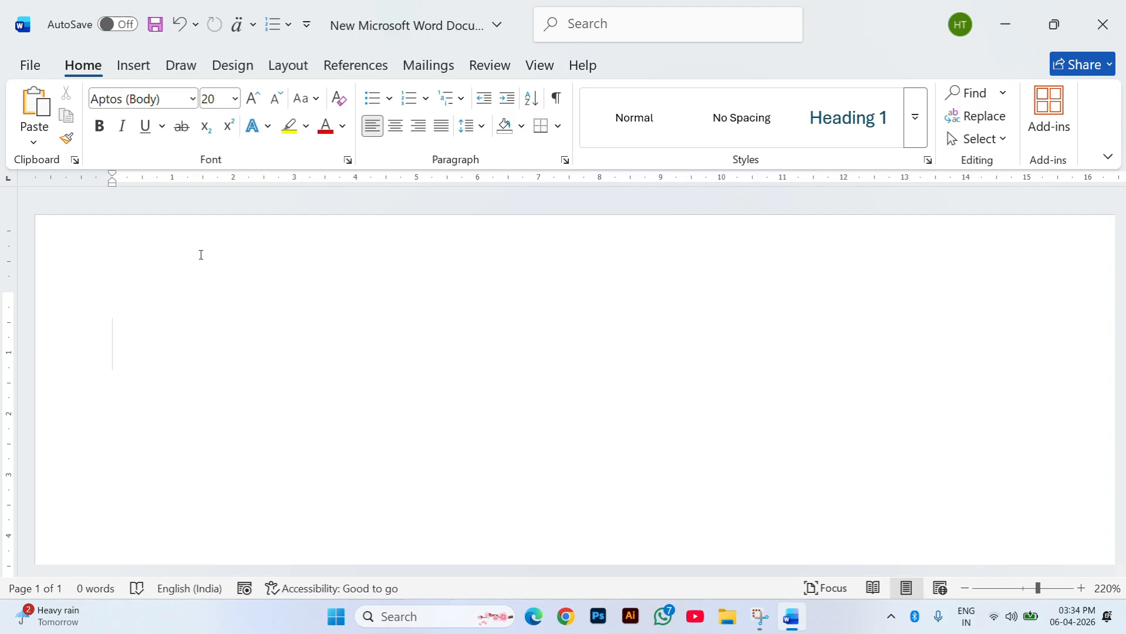
{"action": "type", "text": "S"}
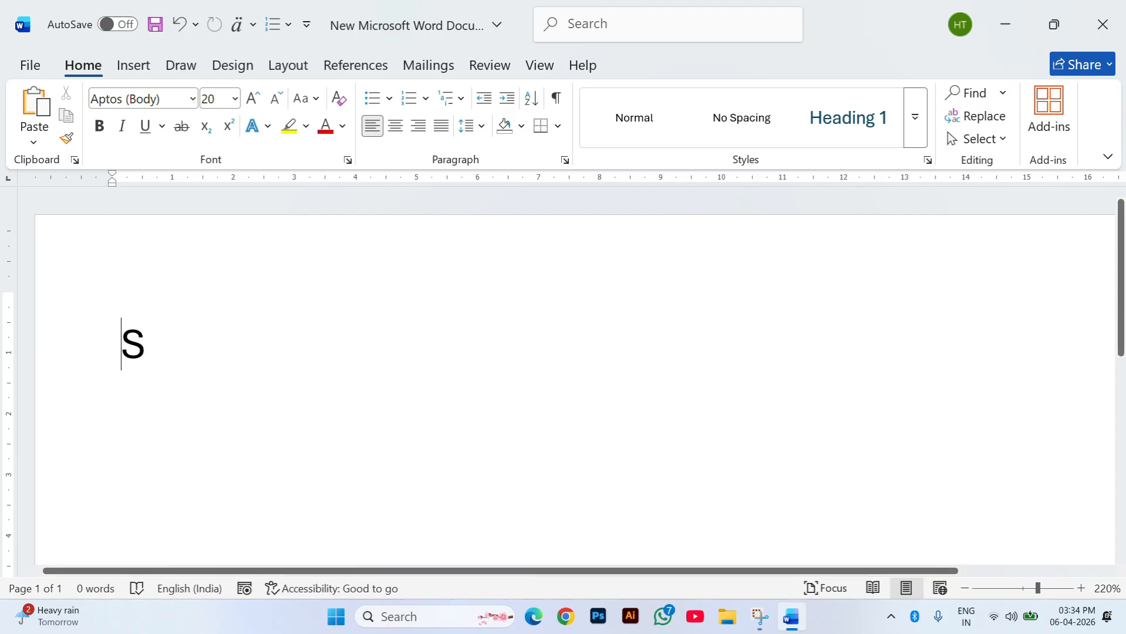
{"action": "type", "text": "HM INDIA 28"}
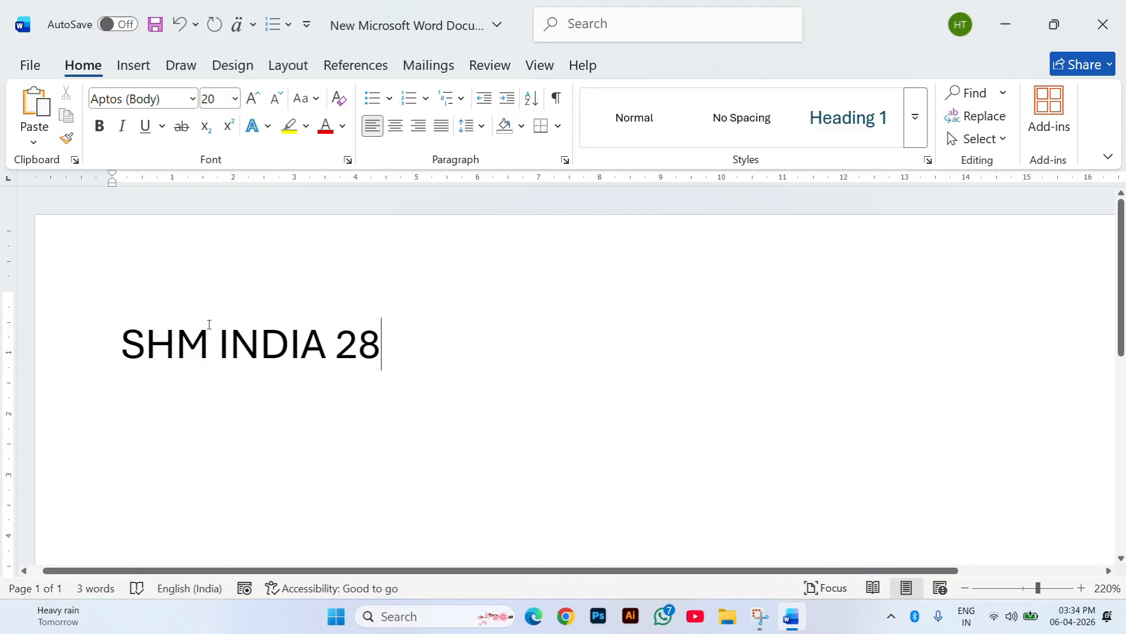
Display the available paste options with "SHM INDIA 28" selected, and copy the selected text.
{"action": "left_click_drag", "start_coordinate": [392, 334], "coordinate": [152, 320]}
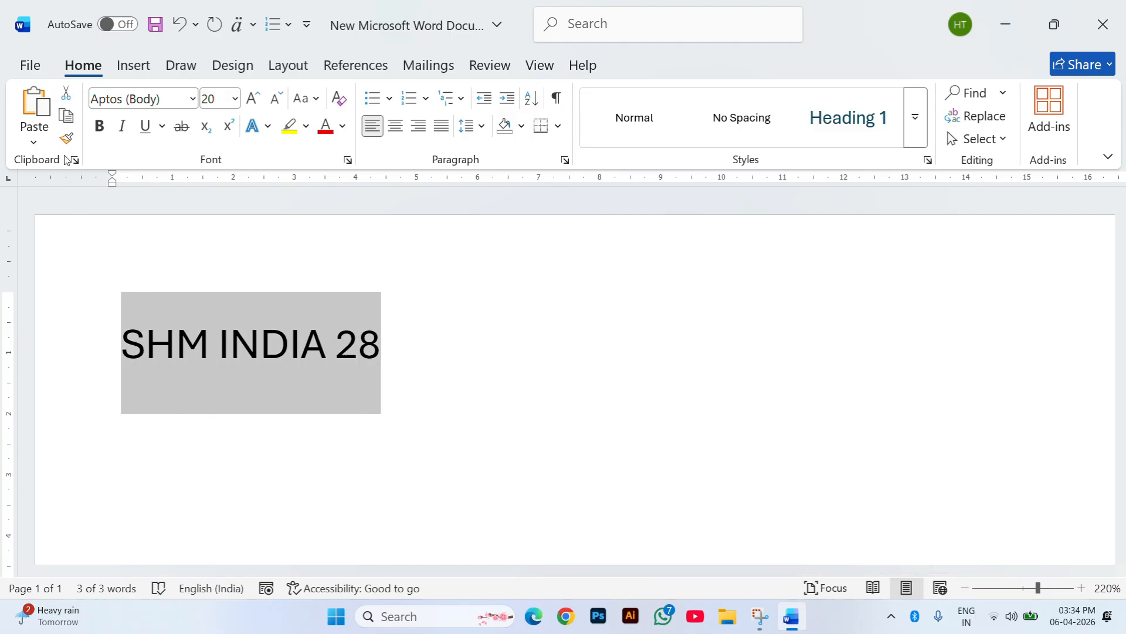
{"action": "left_click", "coordinate": [34, 141]}
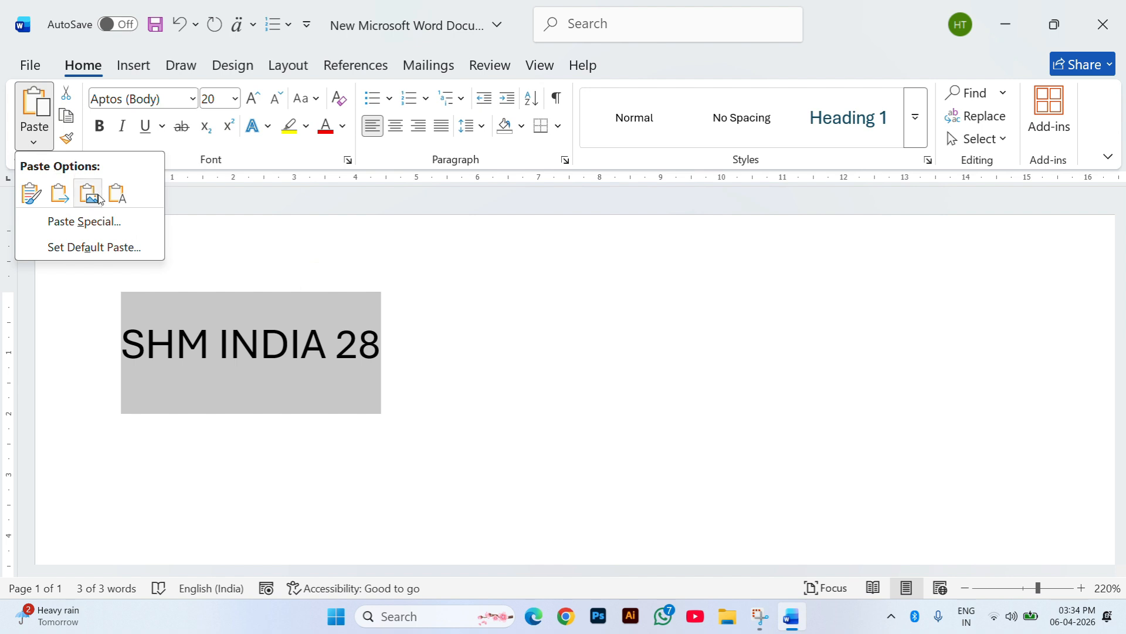
{"action": "left_click", "coordinate": [67, 118]}
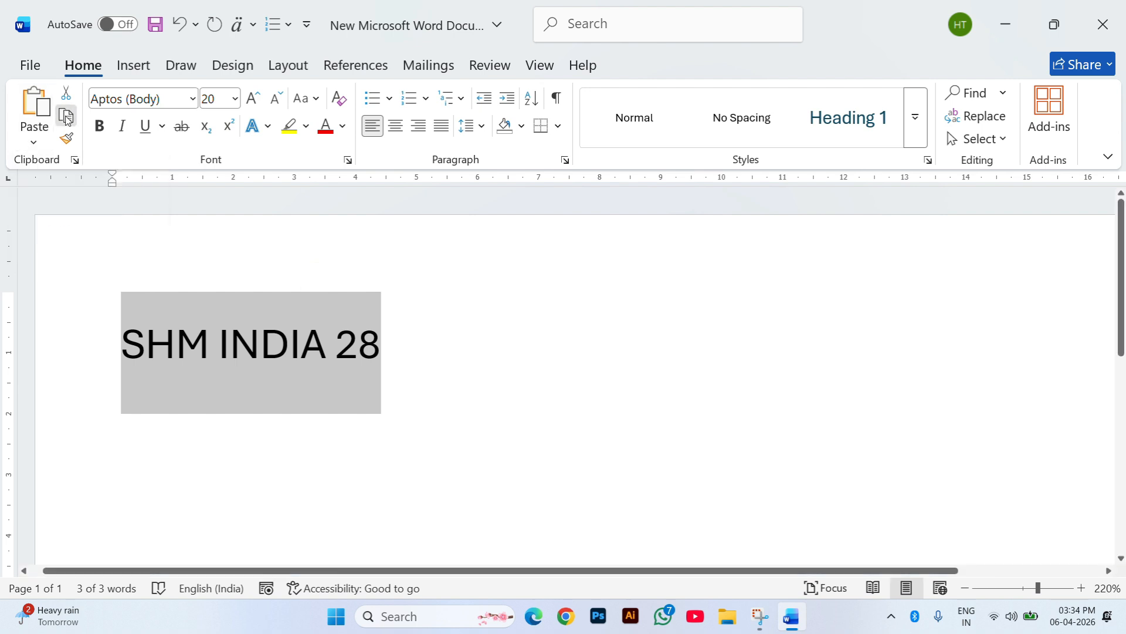
{"action": "left_click", "coordinate": [68, 121]}
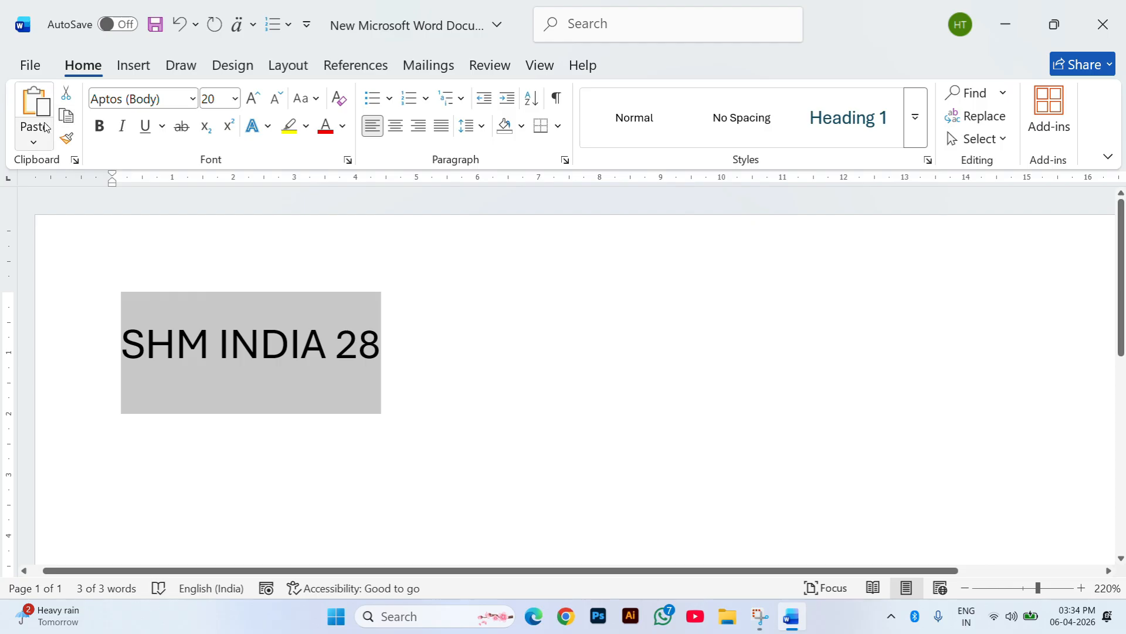
{"action": "left_click", "coordinate": [460, 347]}
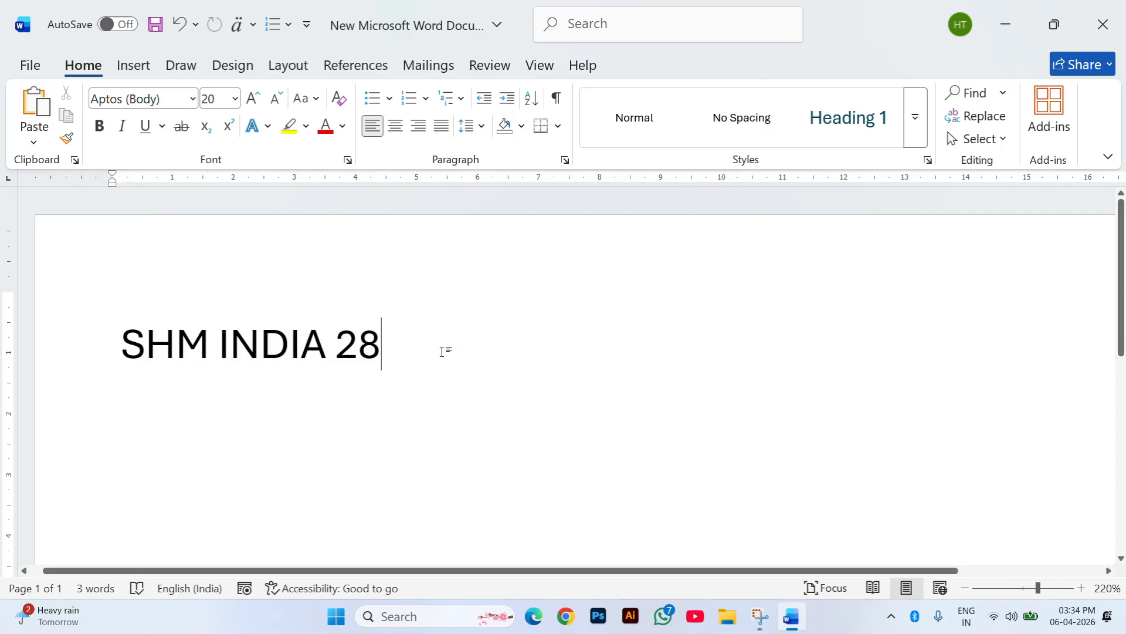
Make the "SHM INDIA 28" line bold and set its font colour to dark green.
{"action": "left_click_drag", "start_coordinate": [442, 349], "coordinate": [151, 372]}
{"action": "left_click", "coordinate": [397, 355]}
{"action": "left_click_drag", "start_coordinate": [397, 354], "coordinate": [114, 354]}
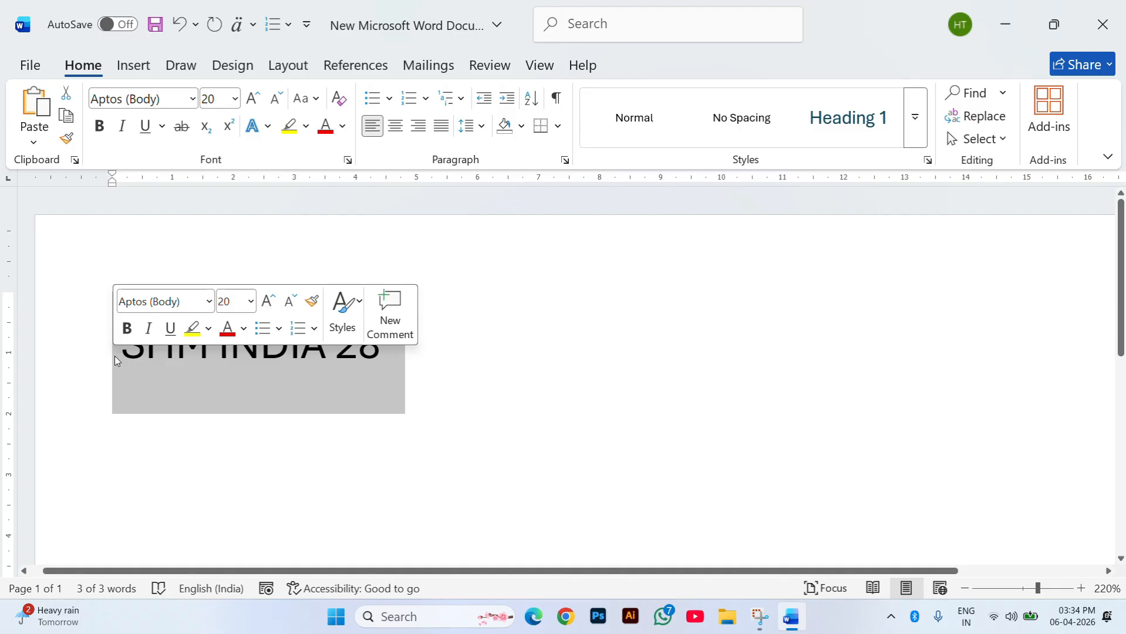
{"action": "left_click", "coordinate": [99, 126]}
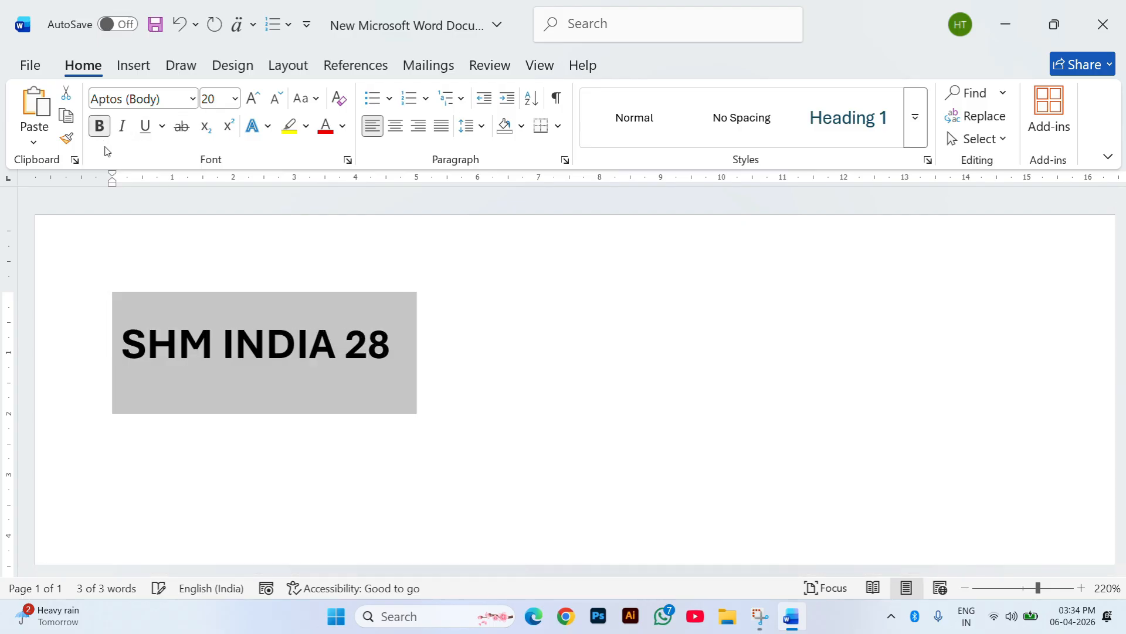
{"action": "left_click", "coordinate": [343, 126]}
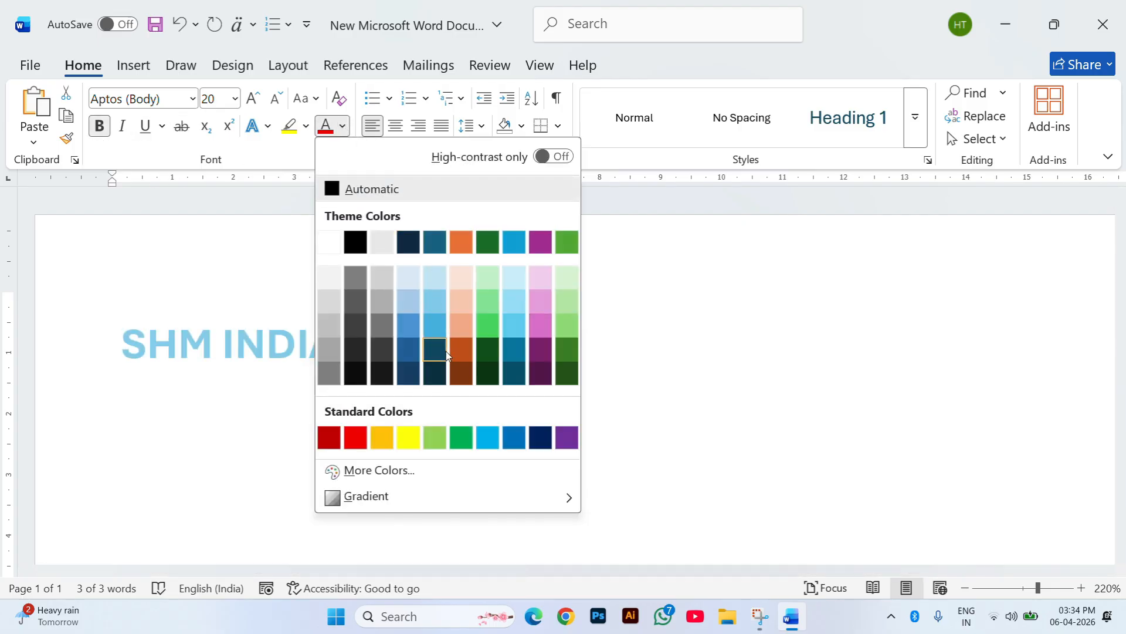
{"action": "left_click", "coordinate": [490, 350]}
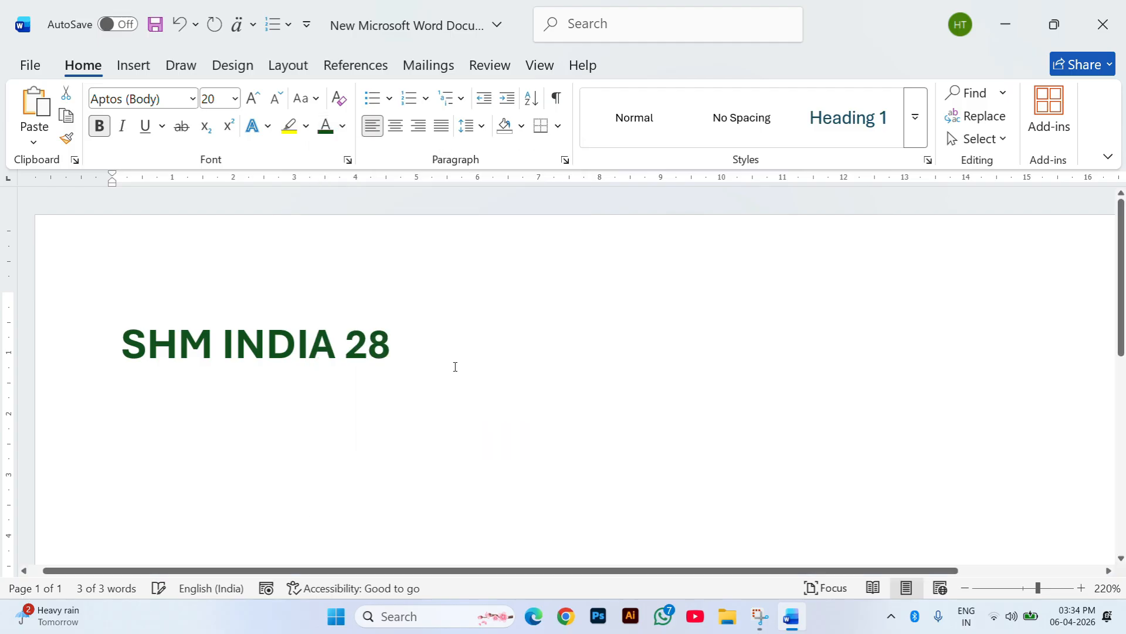
Change the font of the green "SHM INDIA 28" line to Aachen BT.
{"action": "left_click", "coordinate": [425, 364]}
{"action": "left_click_drag", "start_coordinate": [425, 365], "coordinate": [119, 254]}
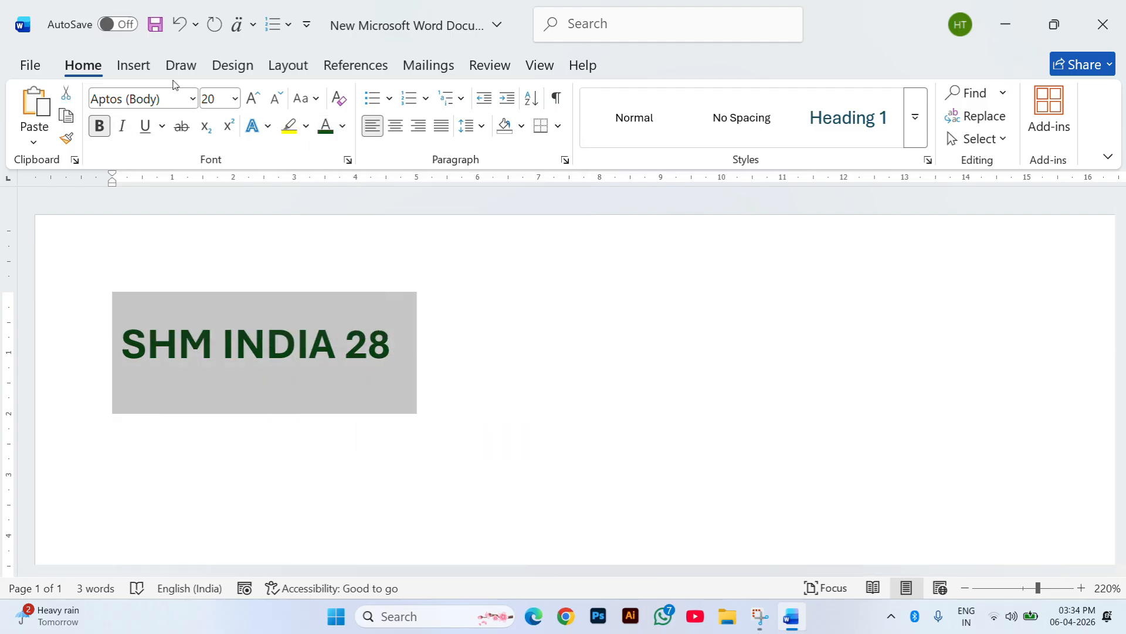
{"action": "left_click", "coordinate": [193, 103]}
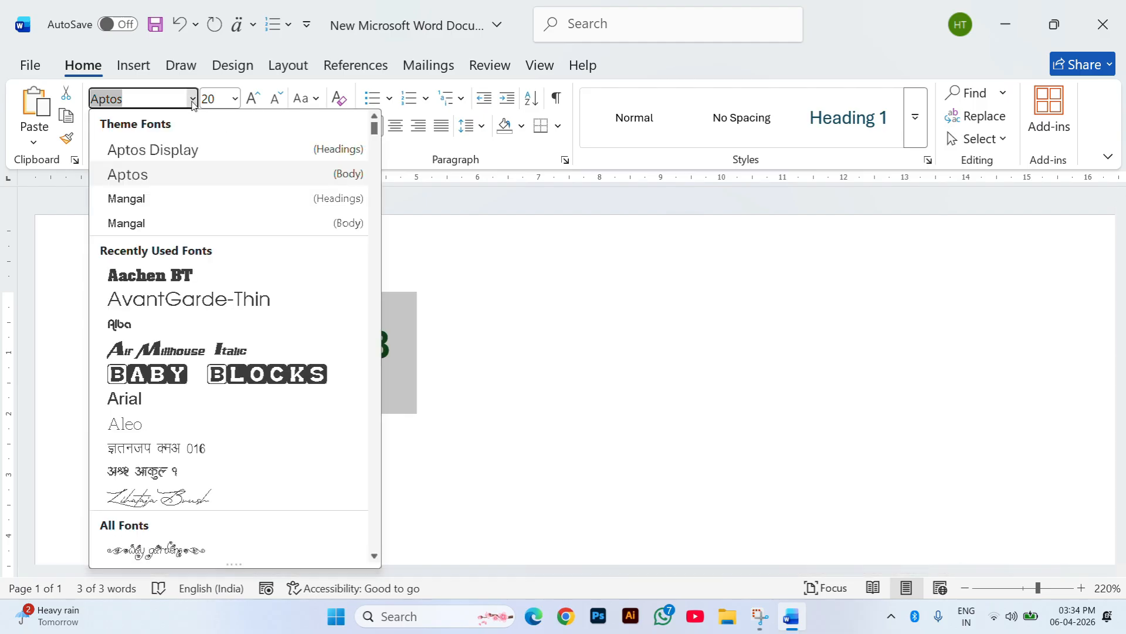
{"action": "left_click", "coordinate": [178, 286]}
{"action": "left_click", "coordinate": [520, 361]}
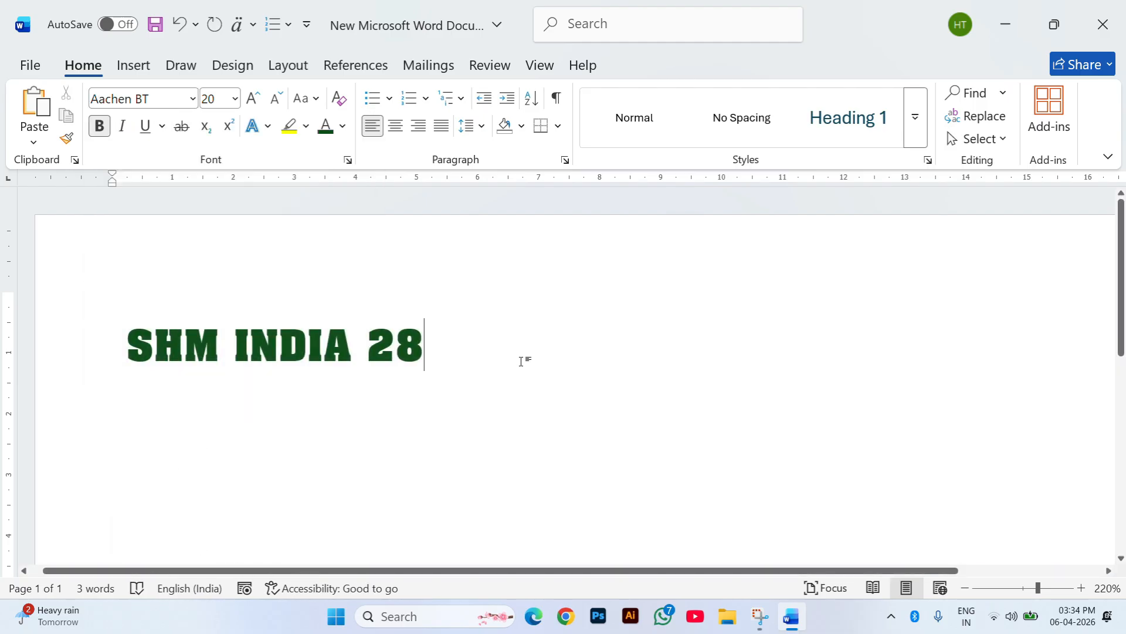
Start a new line below the green text and set its formatting to Aptos (Body), black, without bold.
{"action": "key", "text": "Return"}
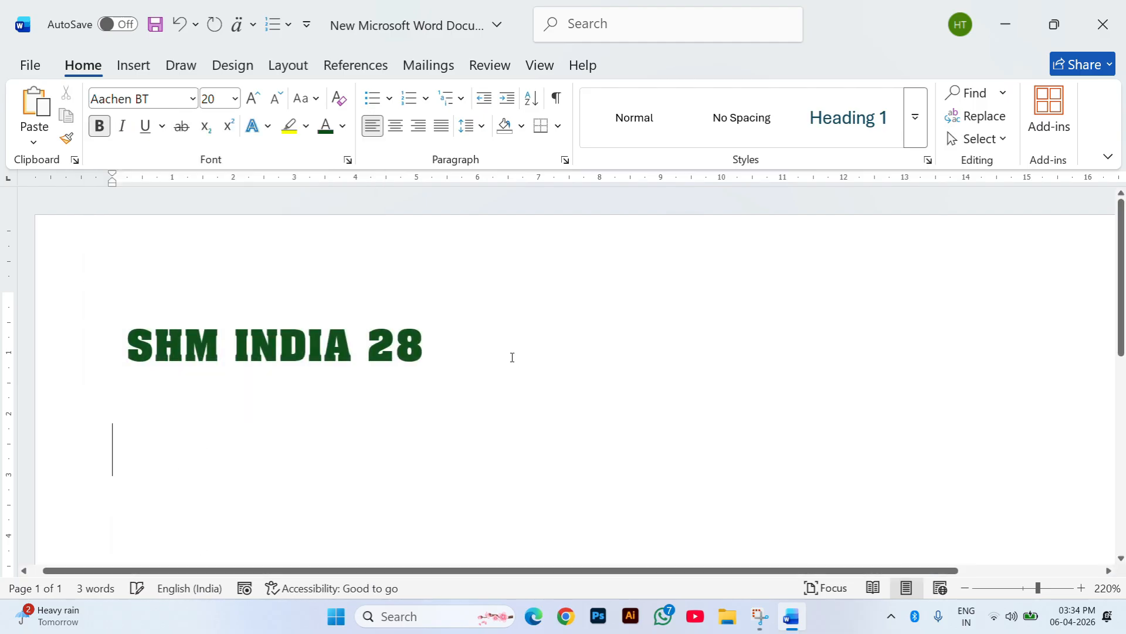
{"action": "left_click", "coordinate": [192, 98]}
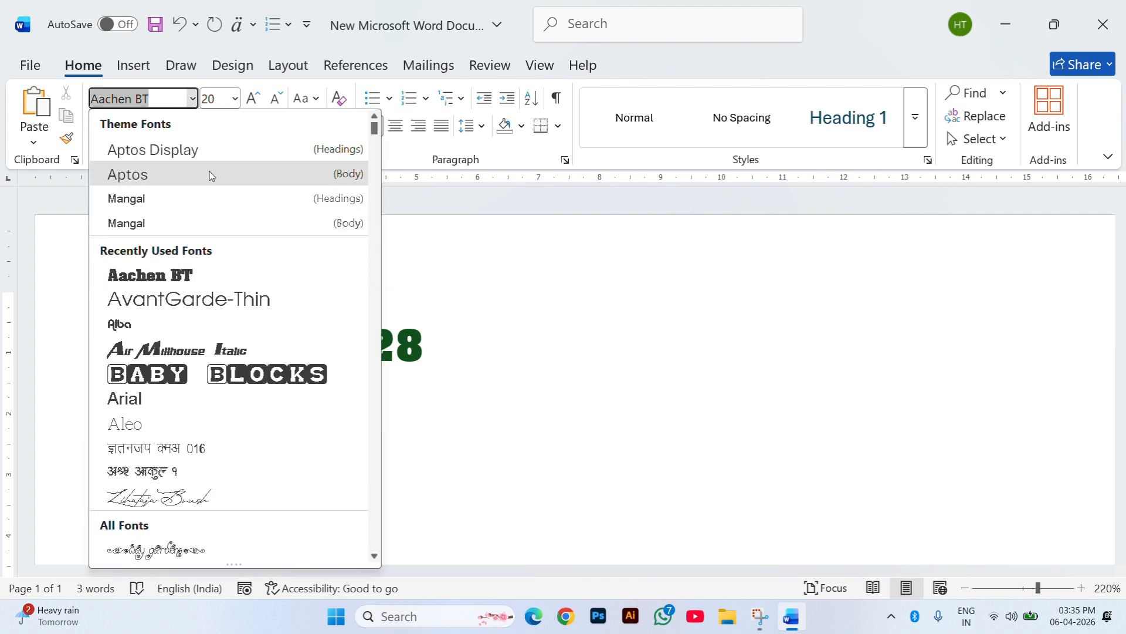
{"action": "left_click", "coordinate": [211, 175]}
{"action": "left_click", "coordinate": [343, 126]}
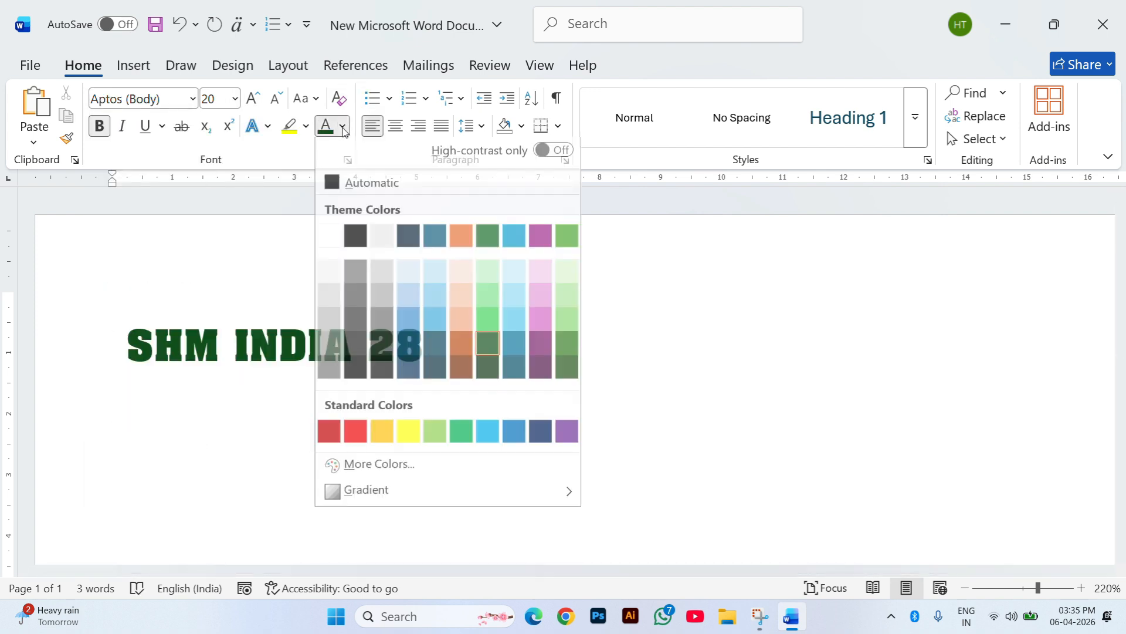
{"action": "left_click", "coordinate": [355, 235]}
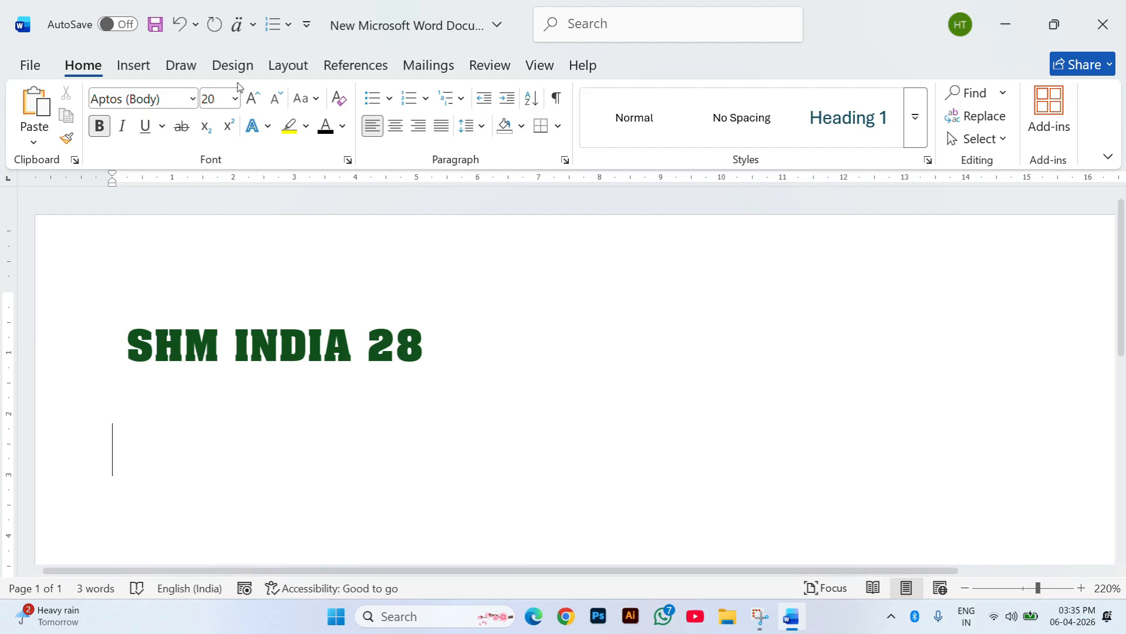
{"action": "left_click", "coordinate": [99, 125]}
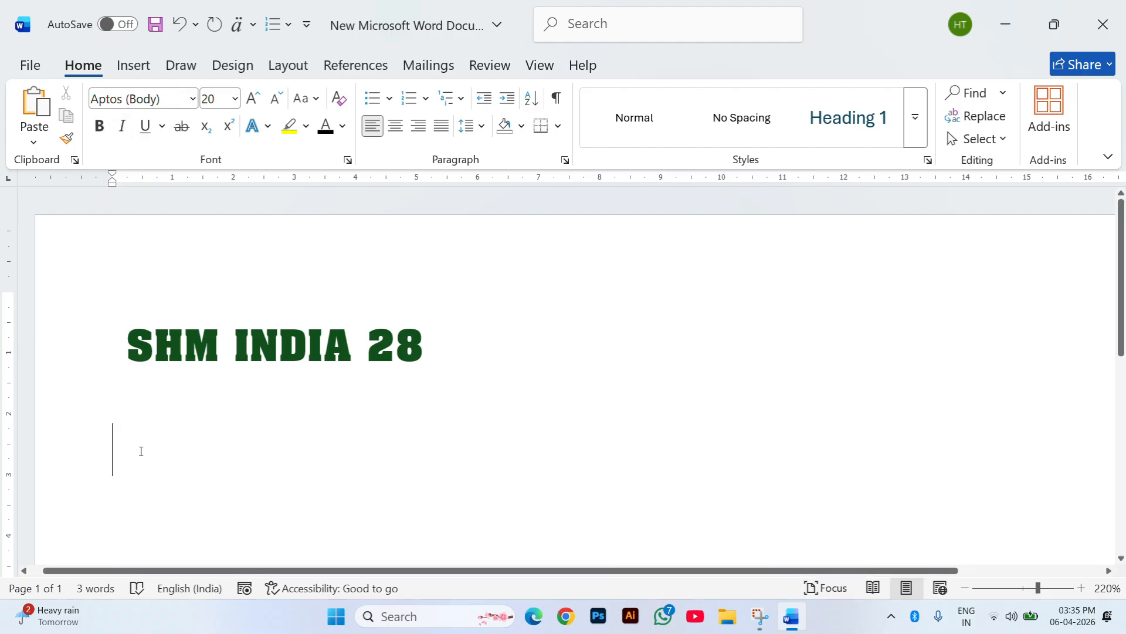
Reduce the new line's font size to 14 and enter "SHM INDIA 28" on it.
{"action": "left_click", "coordinate": [277, 103]}
{"action": "left_click", "coordinate": [277, 102]}
{"action": "left_click", "coordinate": [277, 102]}
{"action": "type", "text": "SHM "}
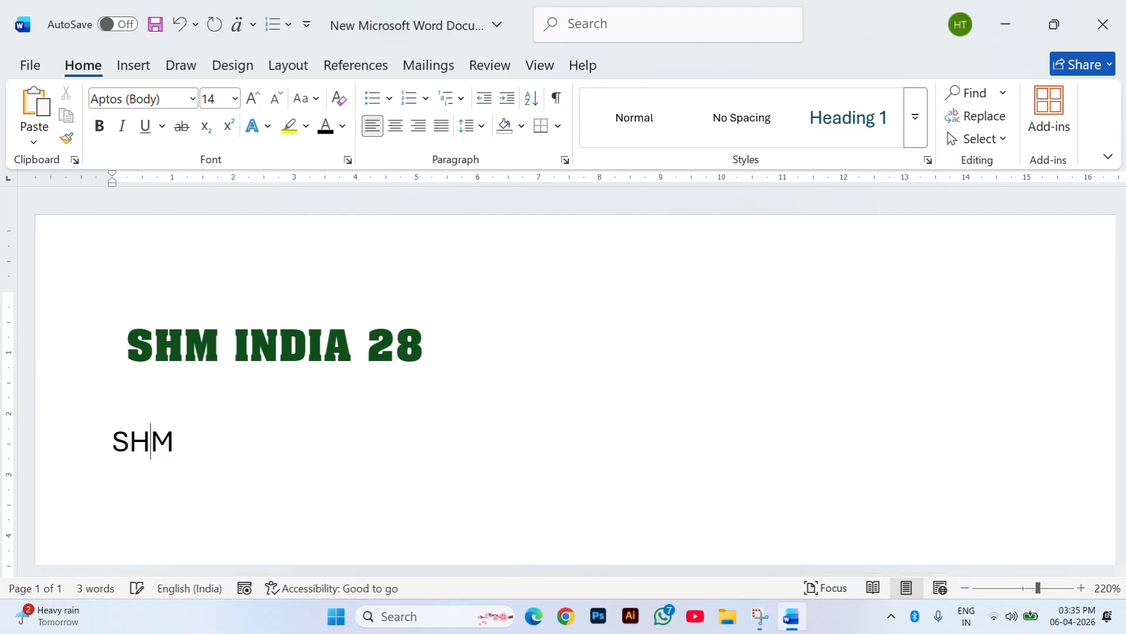
{"action": "type", "text": "INDIA"}
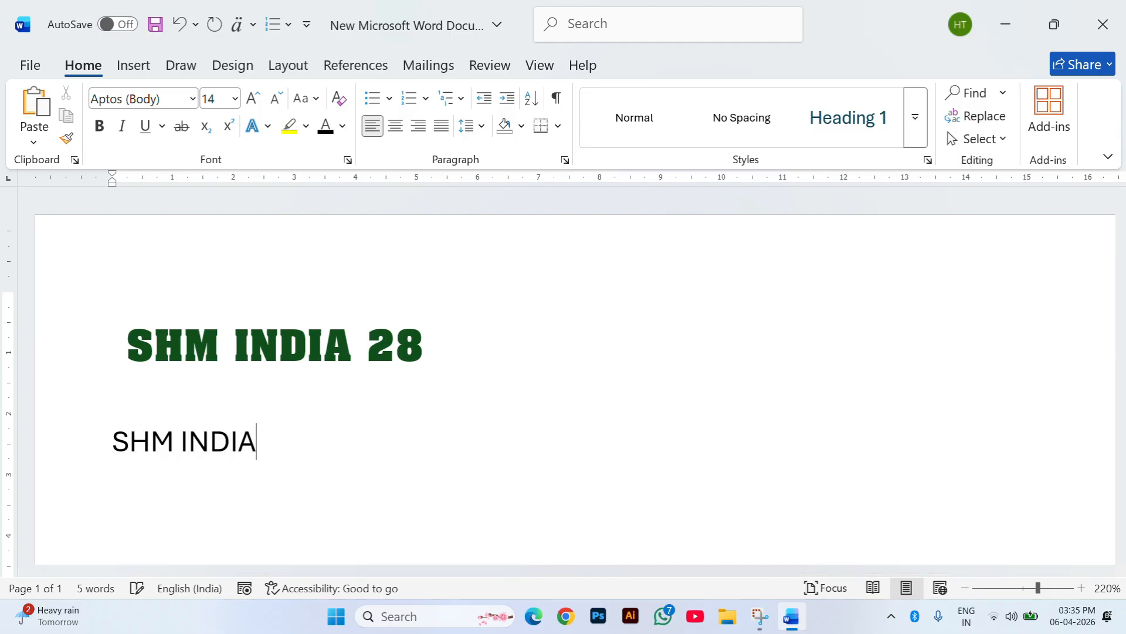
{"action": "type", "text": " 28"}
{"action": "left_click", "coordinate": [280, 345]}
{"action": "left_click", "coordinate": [256, 441]}
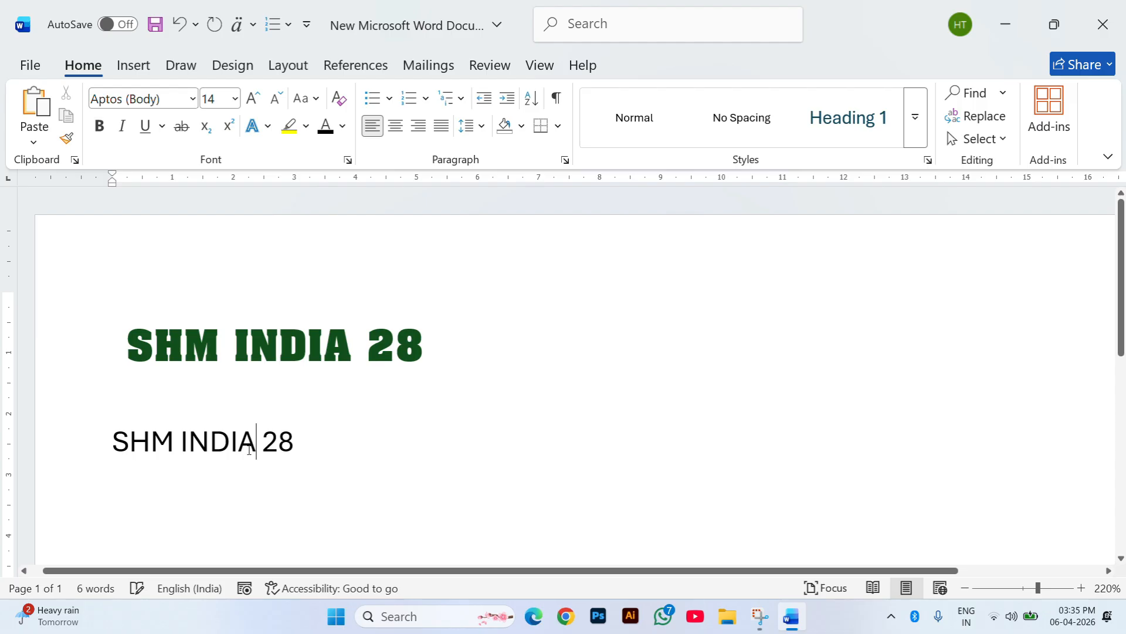
{"action": "double_click", "coordinate": [257, 441]}
{"action": "left_click", "coordinate": [212, 493]}
{"action": "left_click_drag", "start_coordinate": [444, 345], "coordinate": [312, 374]}
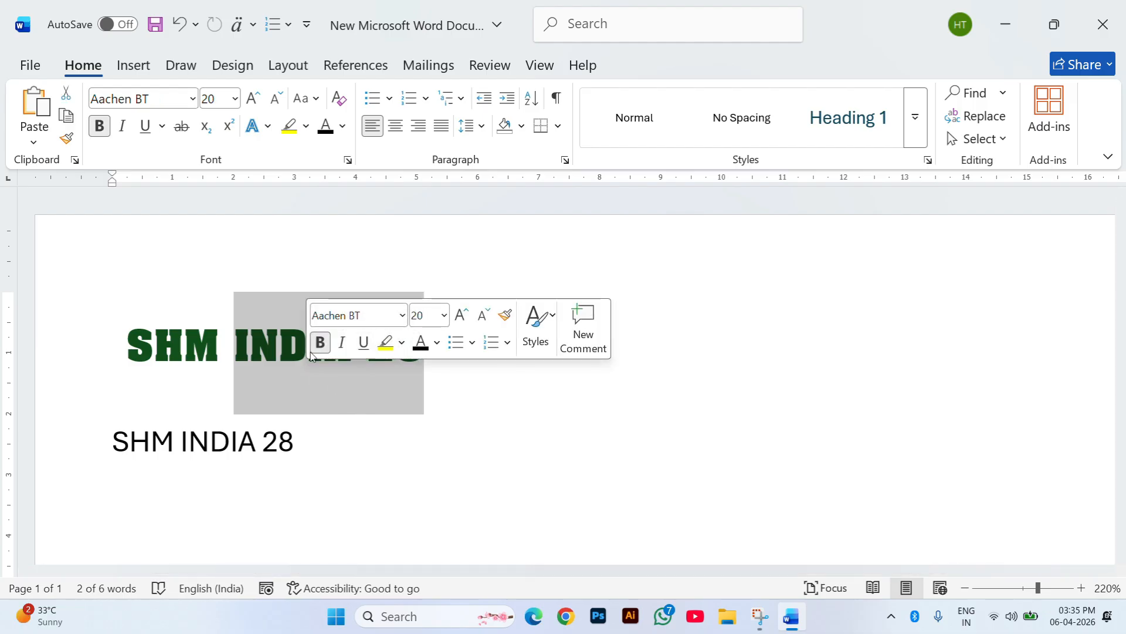
Apply the green line's formatting to the plain line below with Format Painter, and undo it.
{"action": "left_click", "coordinate": [262, 350]}
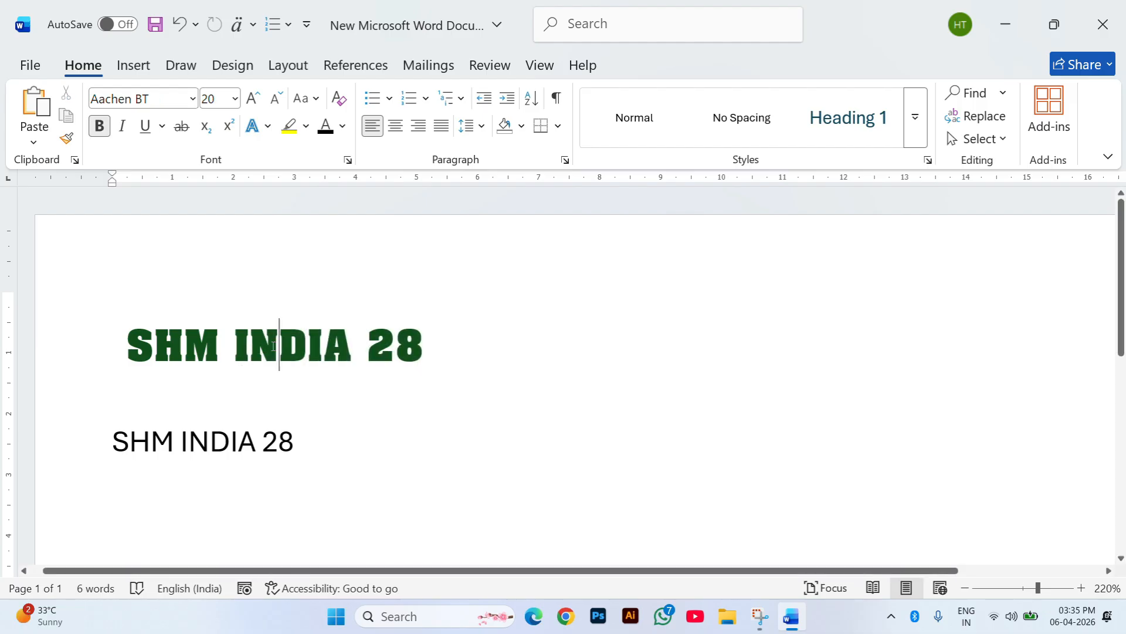
{"action": "left_click", "coordinate": [66, 138]}
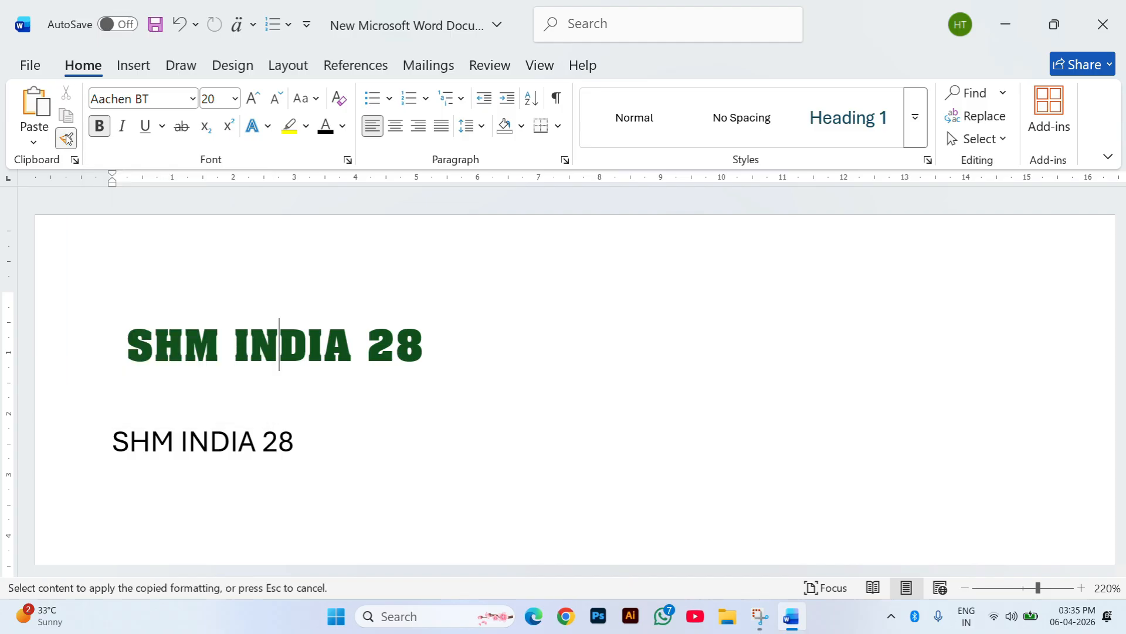
{"action": "left_click_drag", "start_coordinate": [320, 446], "coordinate": [147, 444]}
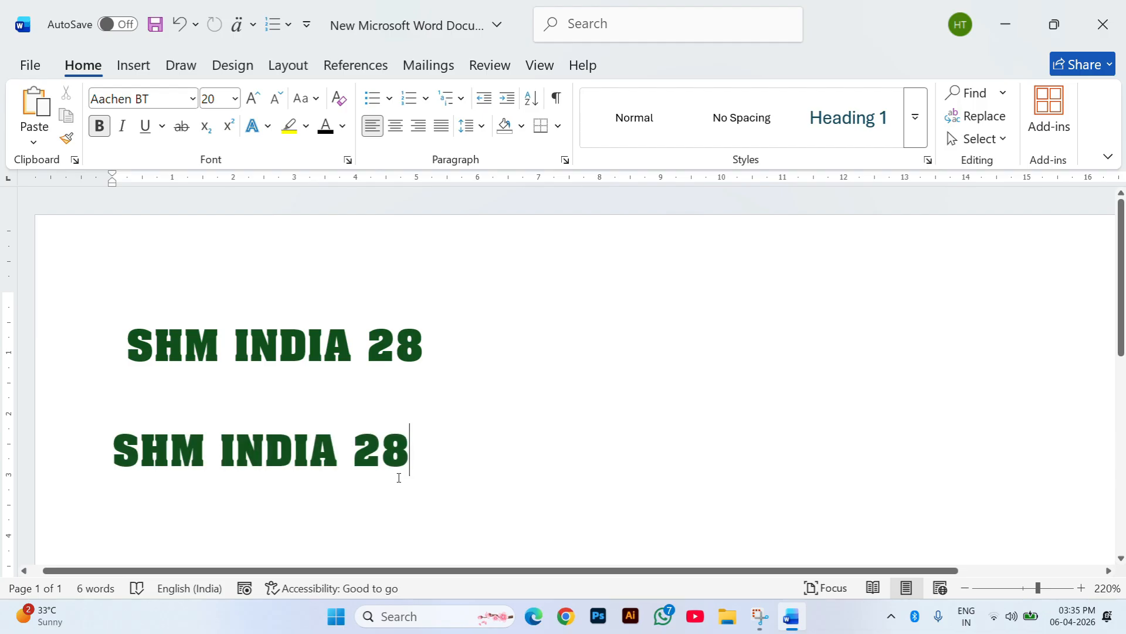
{"action": "key", "text": "ctrl+z"}
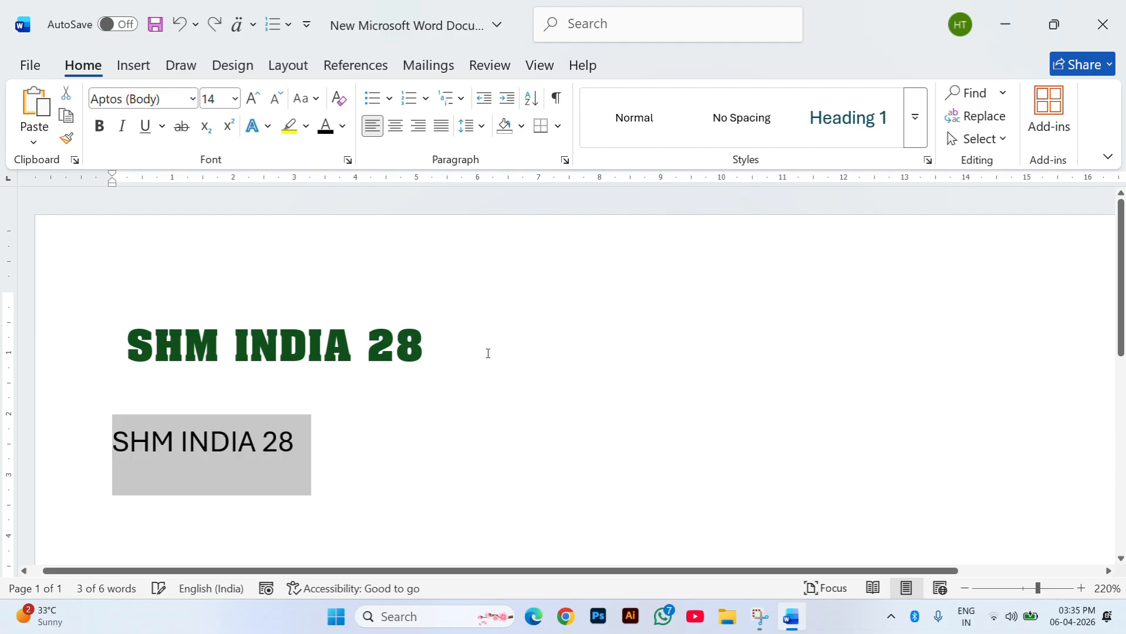
Copy only the formatting of the green "SHM INDIA 28" line and paste it onto the plain line below.
{"action": "left_click_drag", "start_coordinate": [429, 346], "coordinate": [194, 346]}
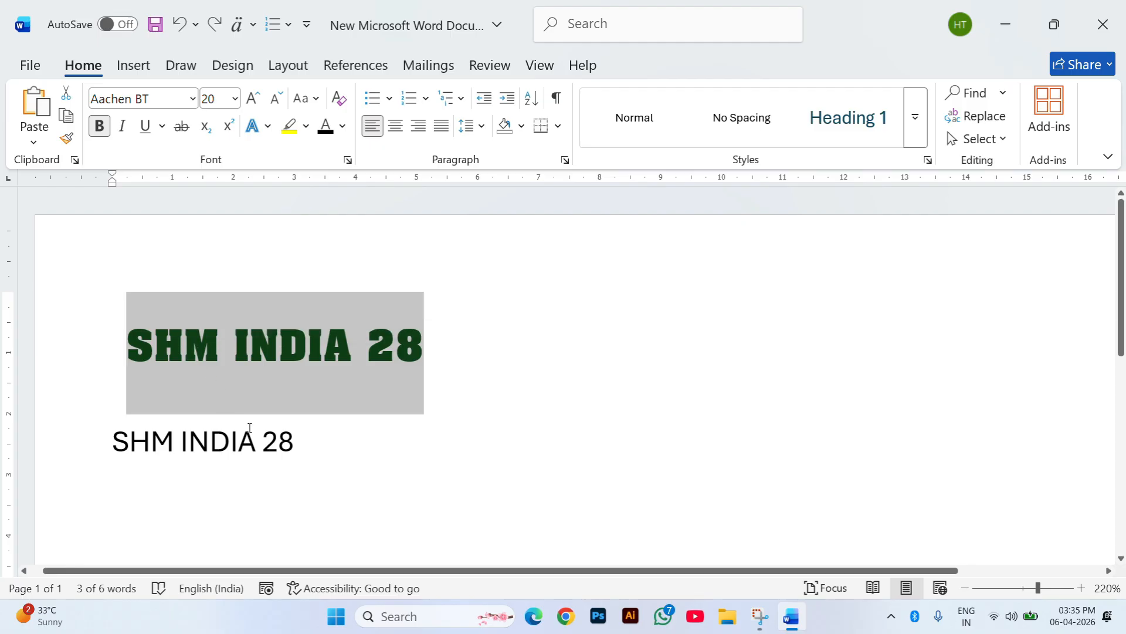
{"action": "left_click_drag", "start_coordinate": [296, 448], "coordinate": [155, 426]}
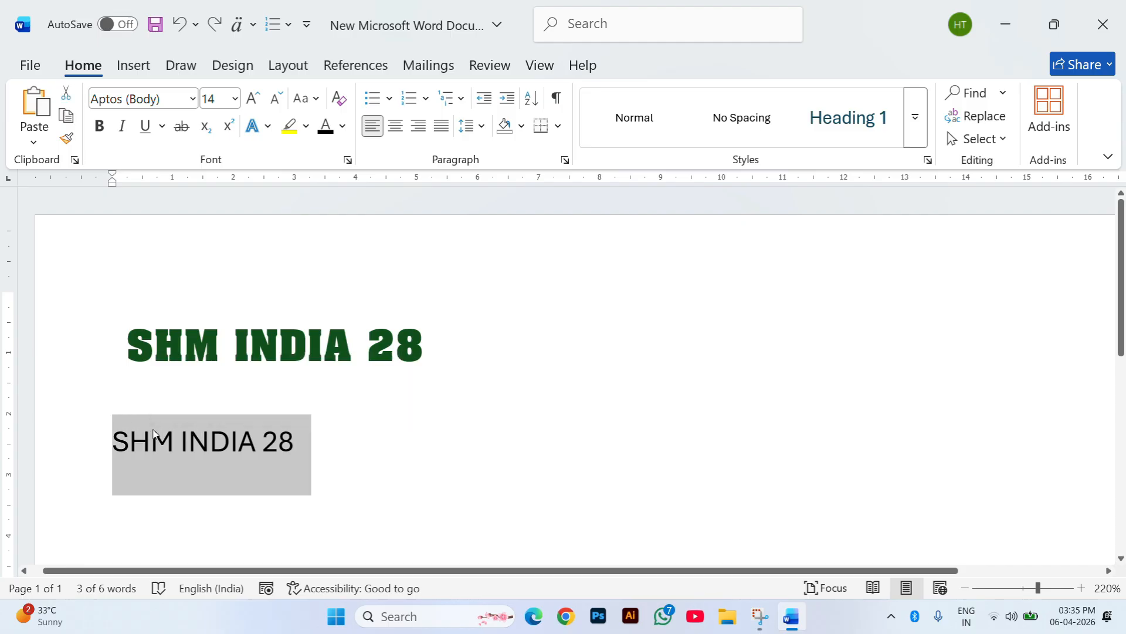
{"action": "key", "text": "ctrl+shift+v"}
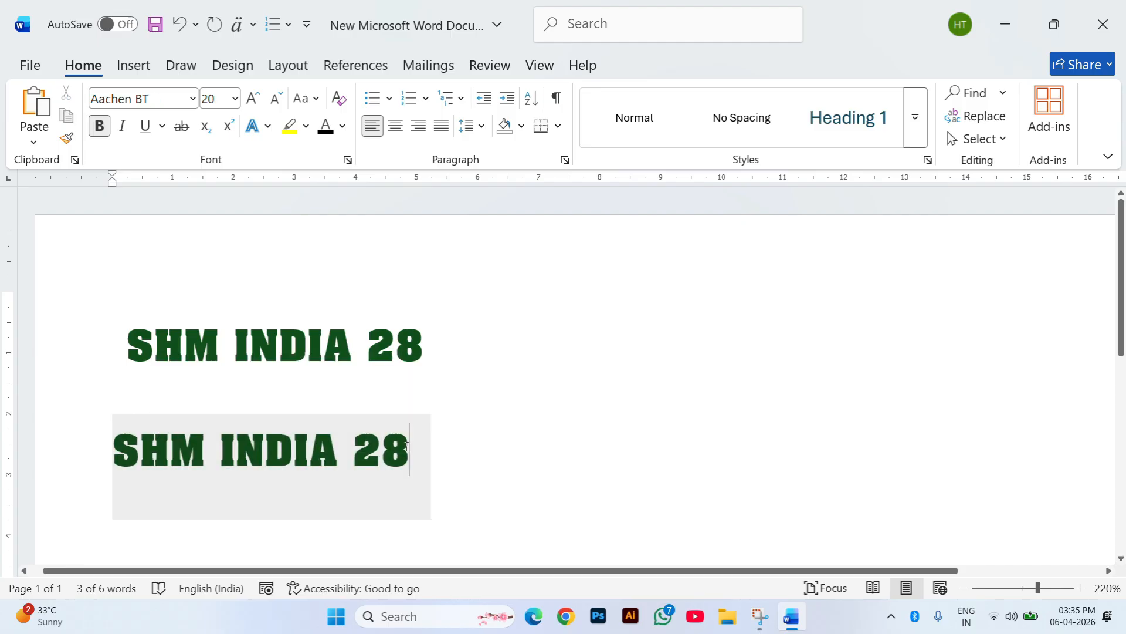
Delete all the text from the document.
{"action": "left_click", "coordinate": [455, 435]}
{"action": "key", "text": "ctrl+a"}
{"action": "left_click", "coordinate": [415, 438]}
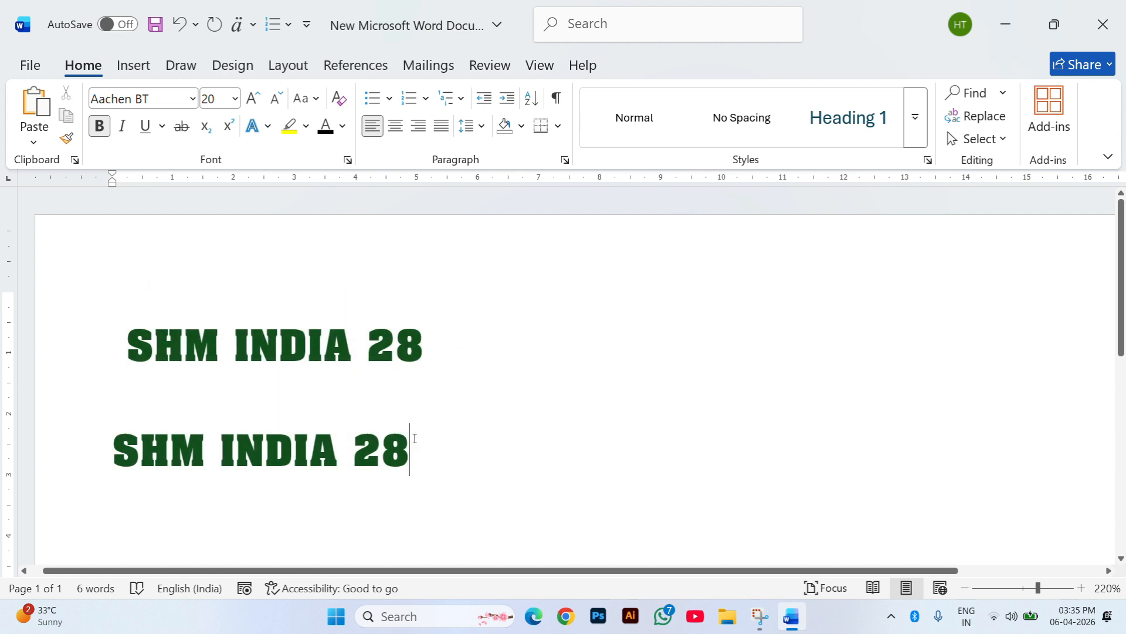
{"action": "key", "text": "ctrl+a"}
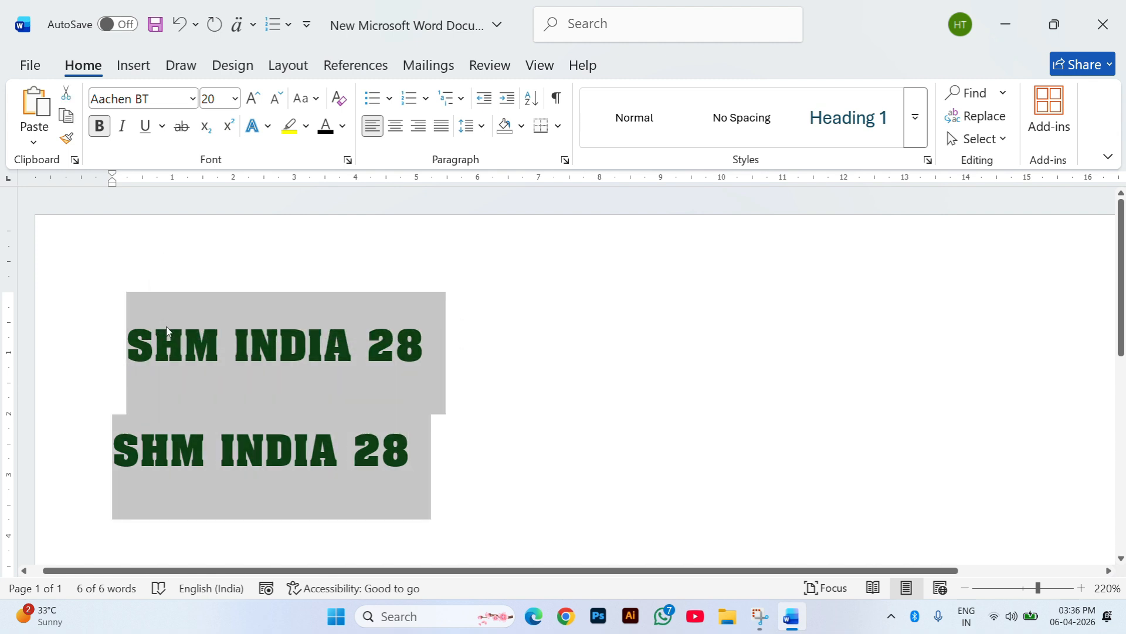
{"action": "key", "text": "Delete"}
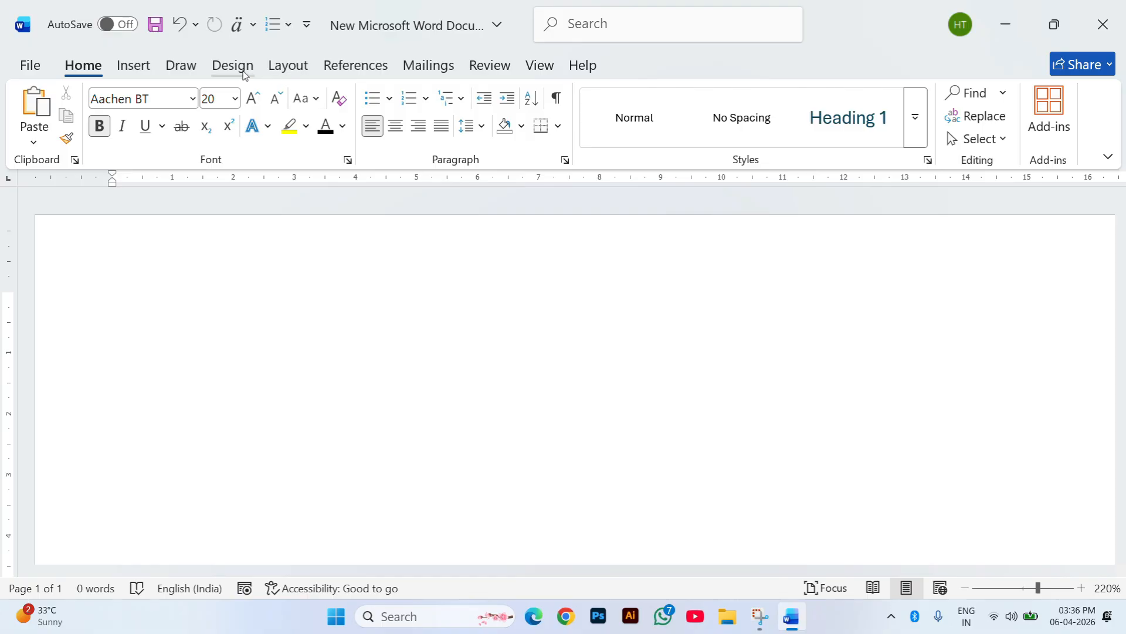
Draw a rectangle about 5.07 cm wide and 2.25 cm high near the page's upper-left area.
{"action": "left_click", "coordinate": [134, 64]}
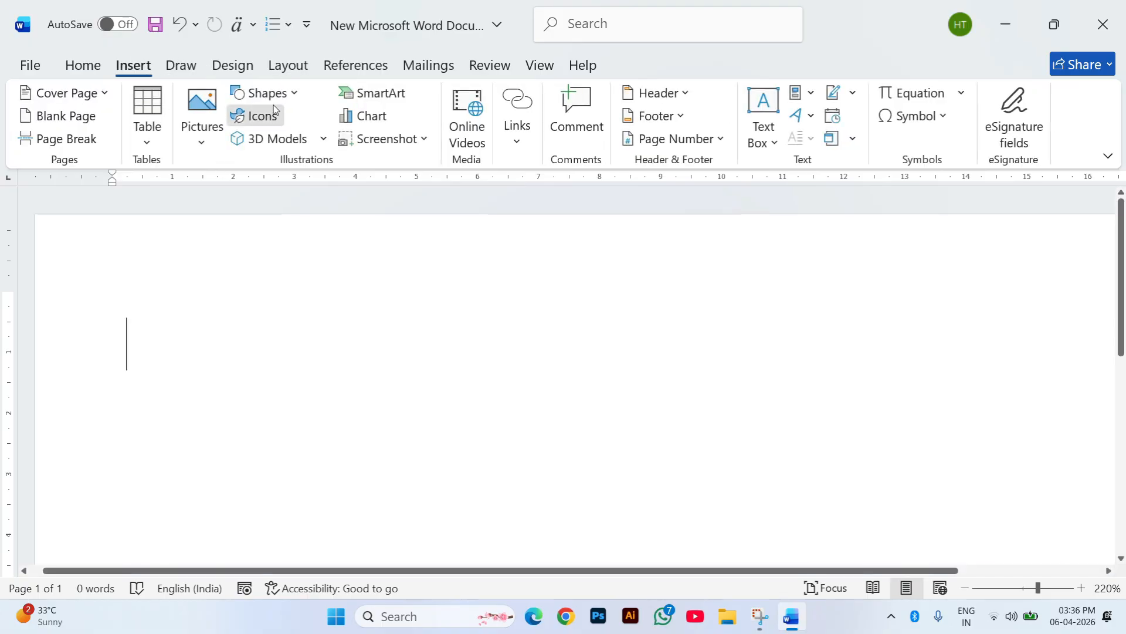
{"action": "left_click", "coordinate": [273, 111]}
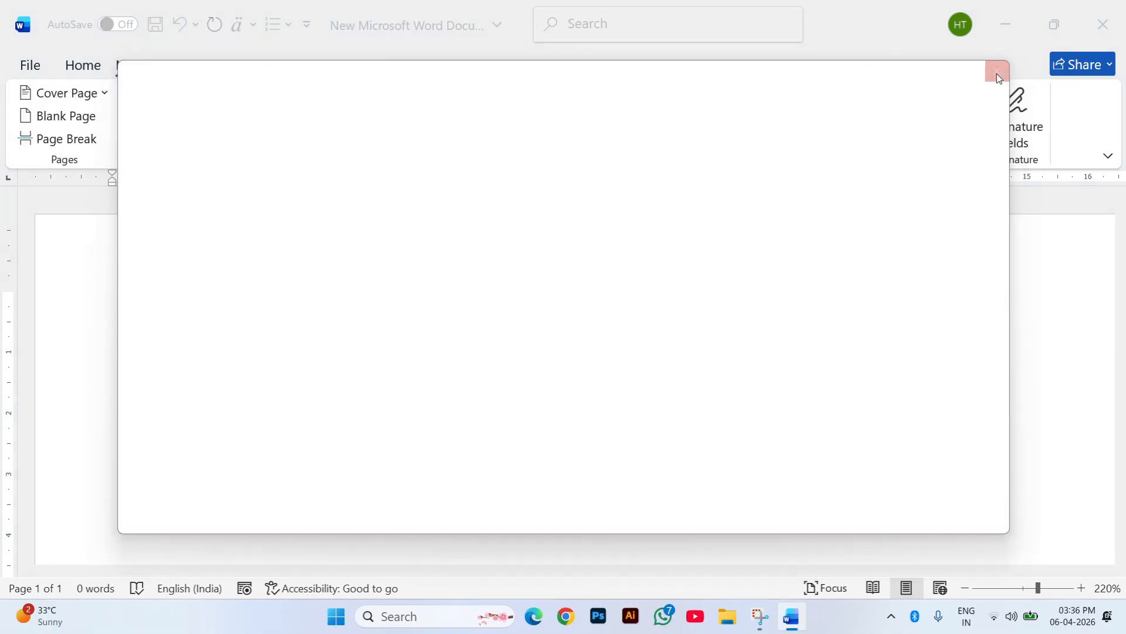
{"action": "left_click", "coordinate": [997, 71]}
{"action": "left_click", "coordinate": [263, 94]}
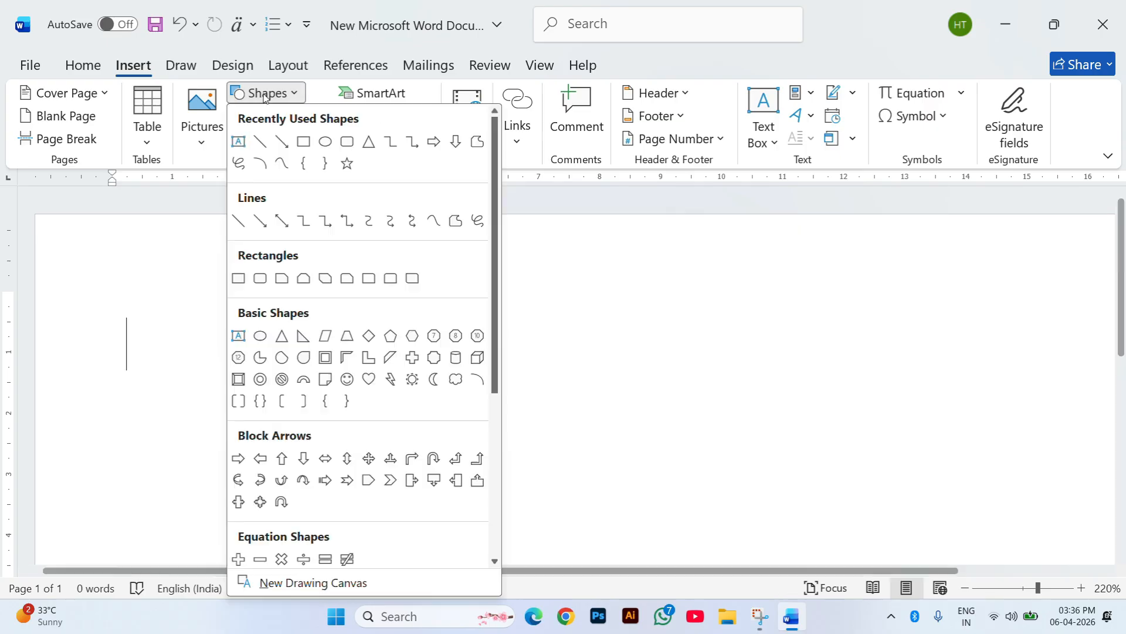
{"action": "left_click", "coordinate": [282, 167]}
{"action": "left_click_drag", "start_coordinate": [138, 250], "coordinate": [449, 387]}
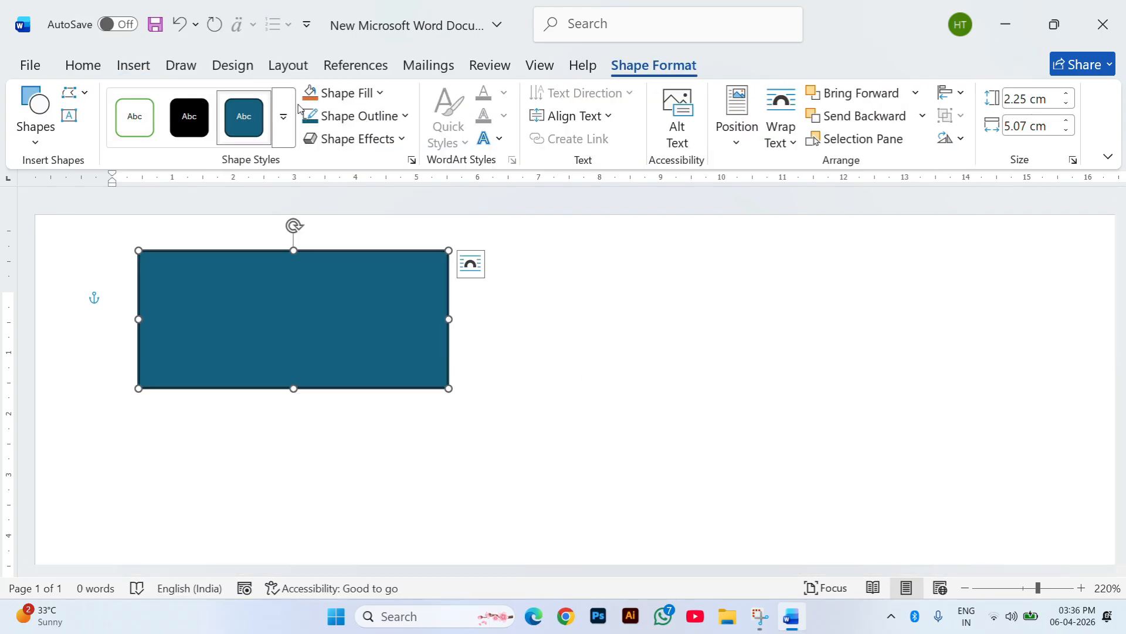
Apply the green gradient shape style with a shadow to the rectangle.
{"action": "left_click", "coordinate": [284, 135]}
{"action": "left_click", "coordinate": [301, 428]}
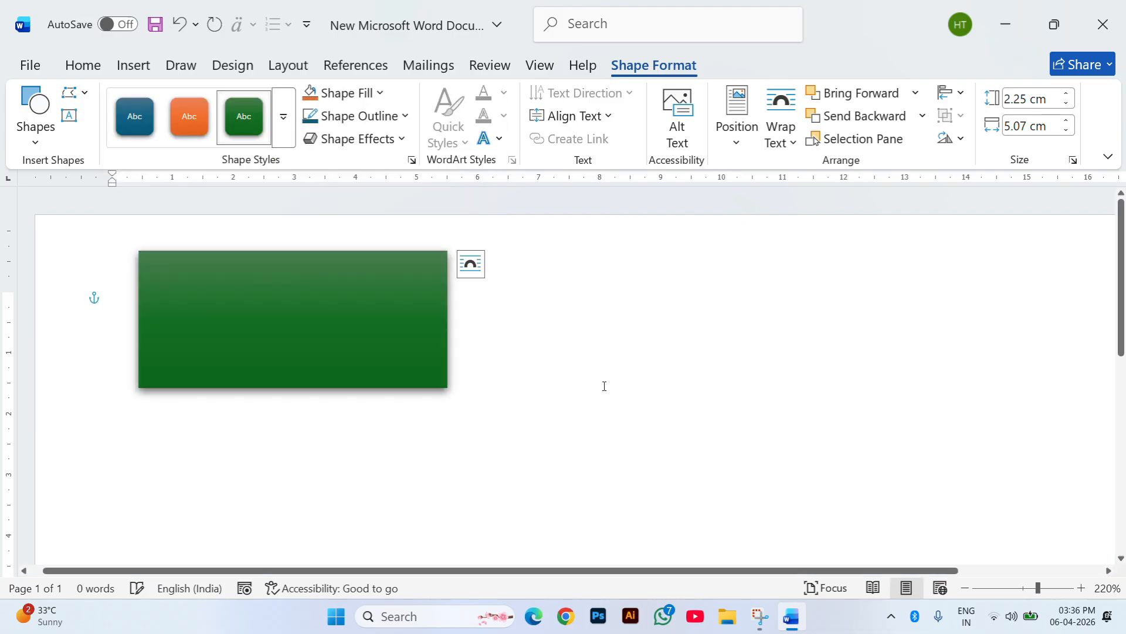
{"action": "left_click", "coordinate": [604, 385]}
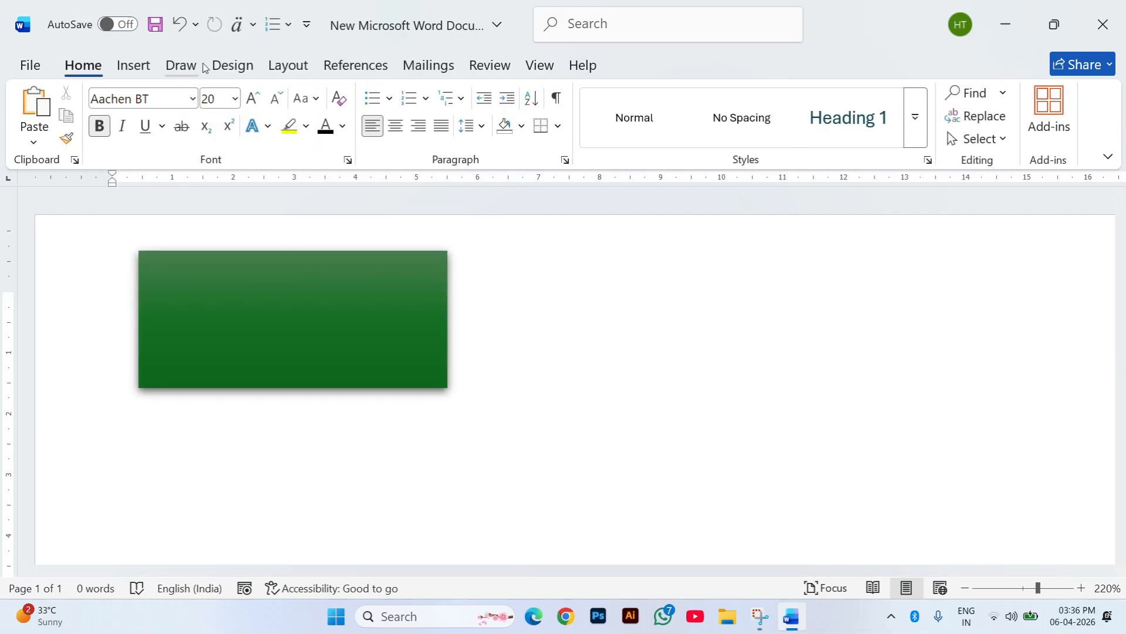
Draw a second rectangle about 3.15 cm wide and 1.43 cm high beside the green one.
{"action": "left_click", "coordinate": [136, 66]}
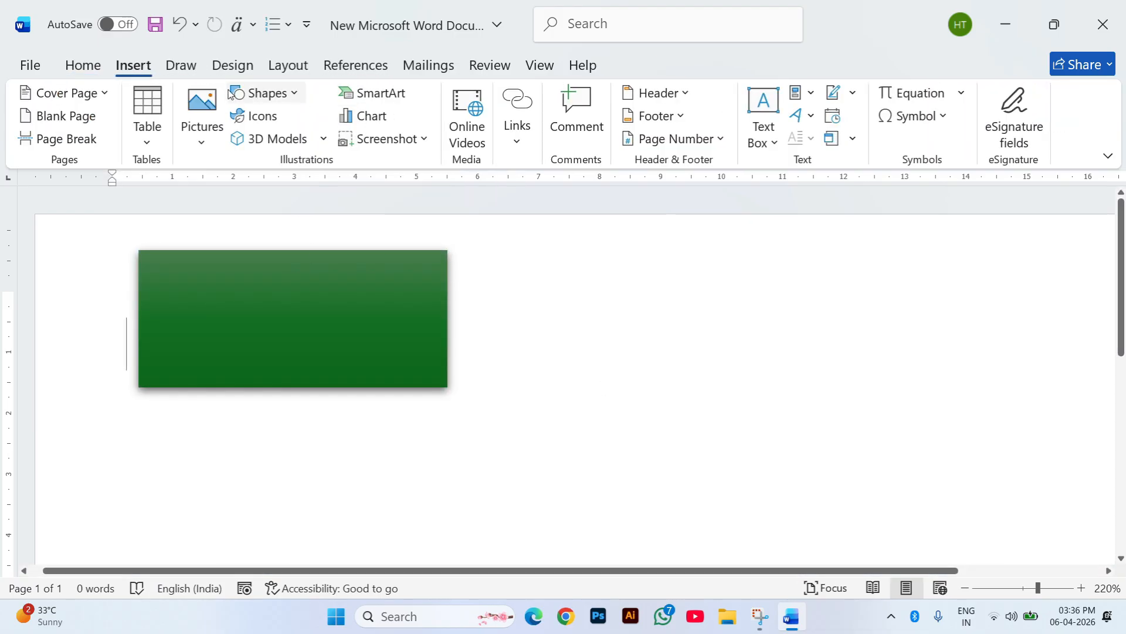
{"action": "left_click", "coordinate": [264, 93]}
{"action": "left_click", "coordinate": [305, 157]}
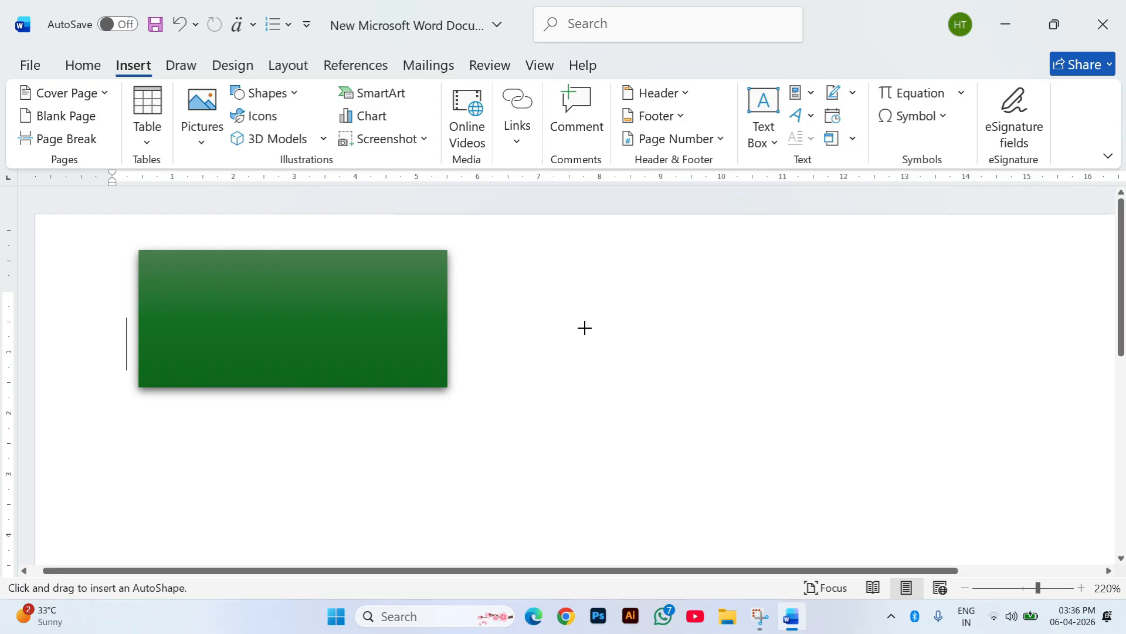
{"action": "left_click_drag", "start_coordinate": [558, 275], "coordinate": [750, 363]}
{"action": "left_click", "coordinate": [730, 423]}
{"action": "left_click", "coordinate": [640, 305]}
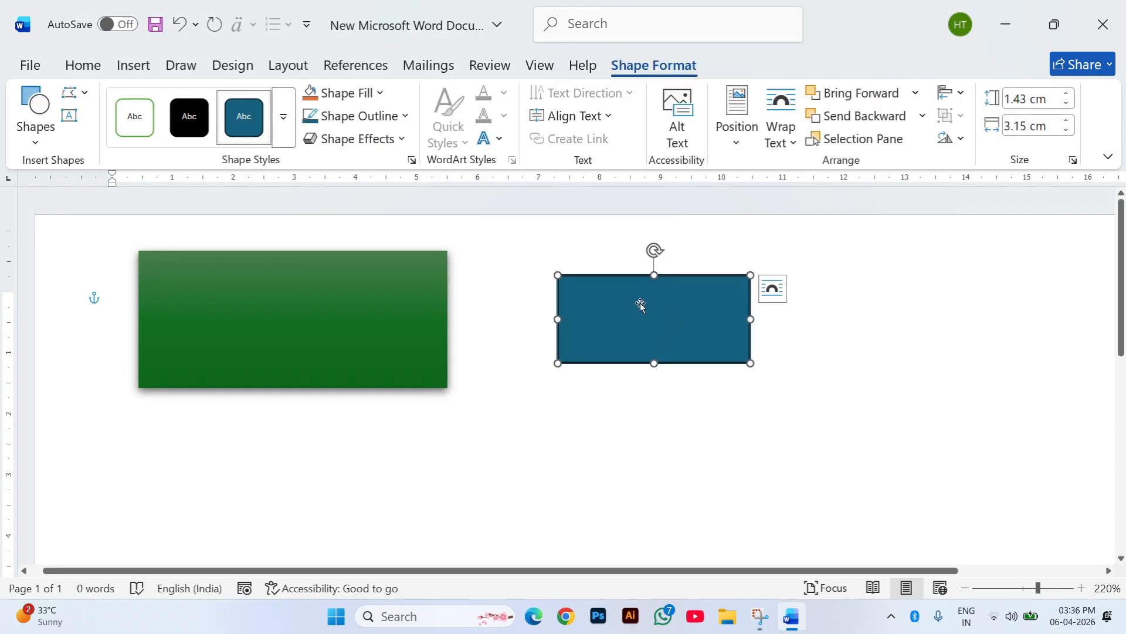
Fill the smaller rectangle with a light blue theme color.
{"action": "left_click", "coordinate": [350, 94]}
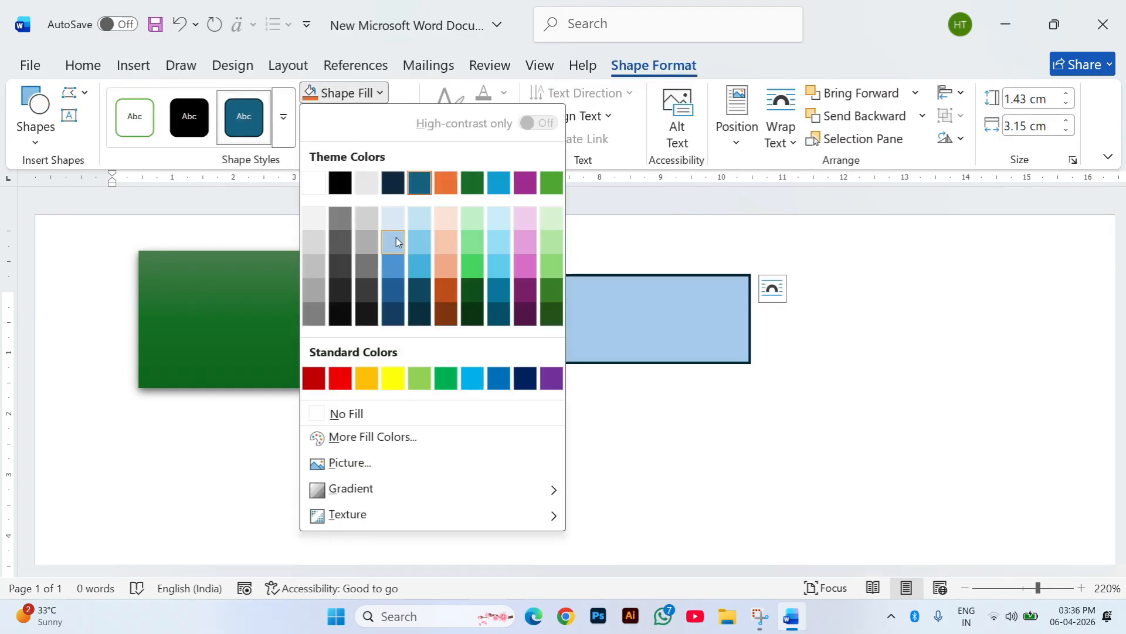
{"action": "left_click", "coordinate": [498, 241]}
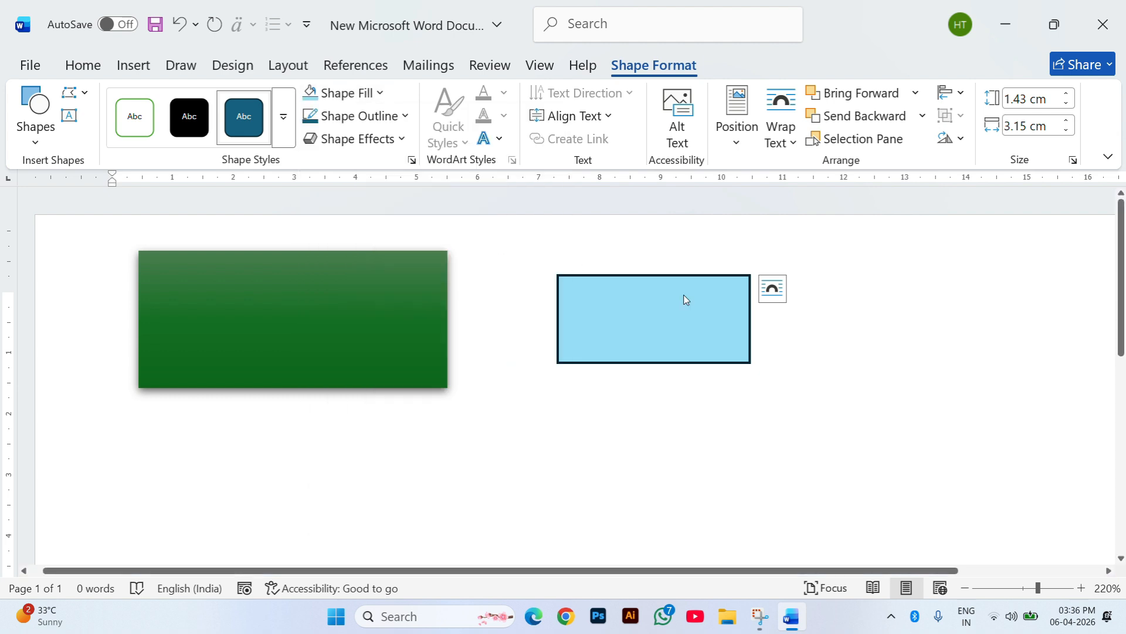
{"action": "left_click", "coordinate": [868, 364]}
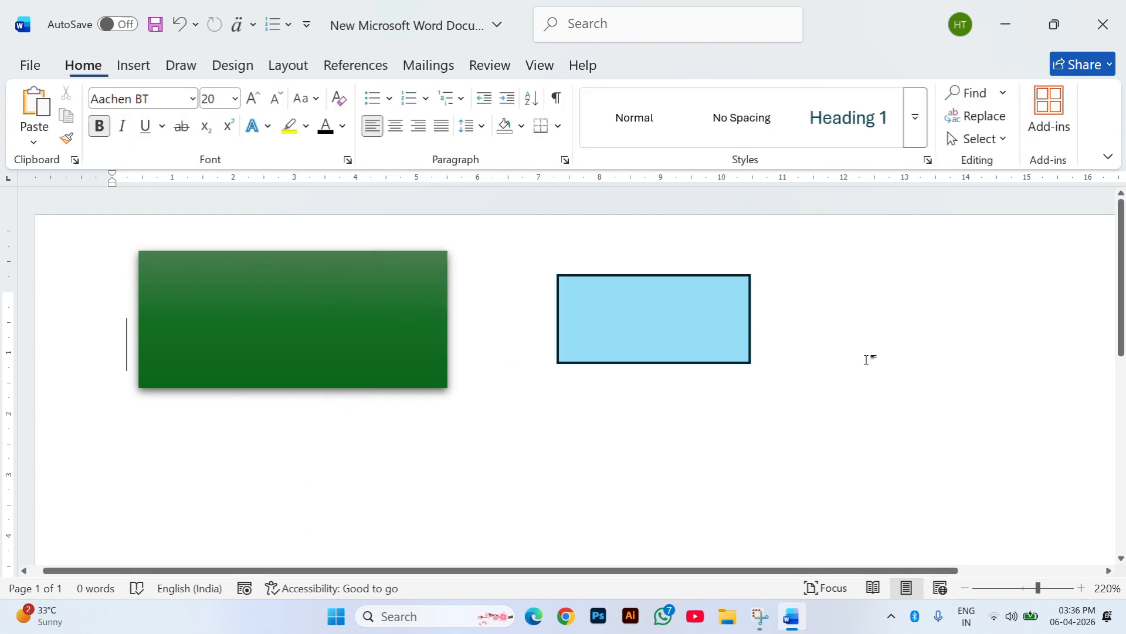
Copy the green rectangle's formatting onto the light blue rectangle with Format Painter.
{"action": "left_click", "coordinate": [345, 306]}
{"action": "left_click", "coordinate": [632, 312]}
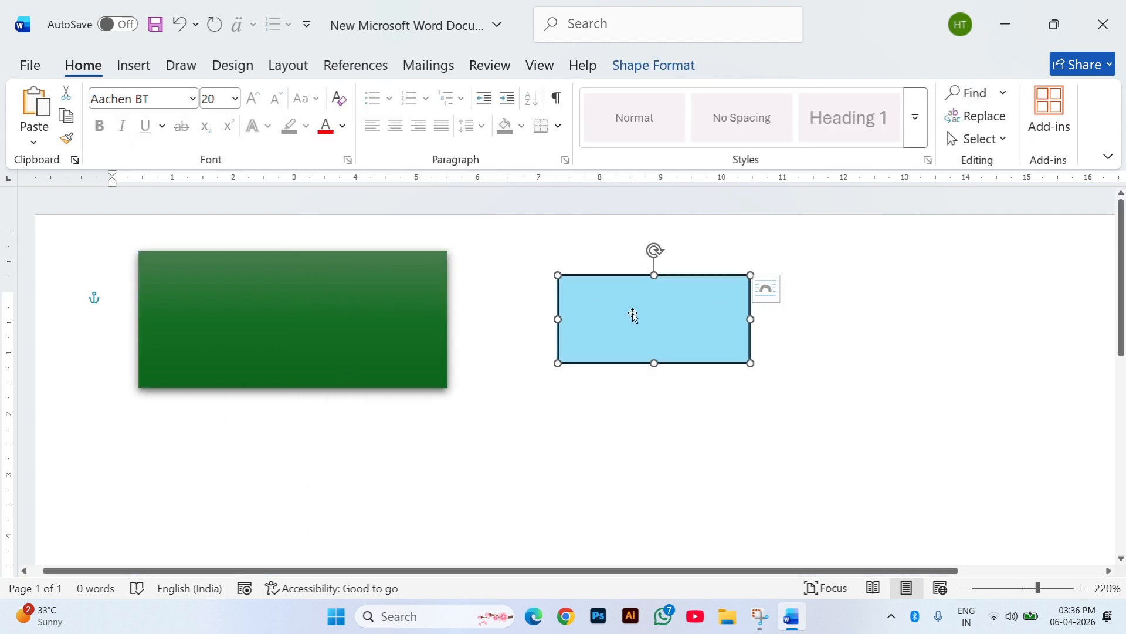
{"action": "left_click", "coordinate": [310, 341]}
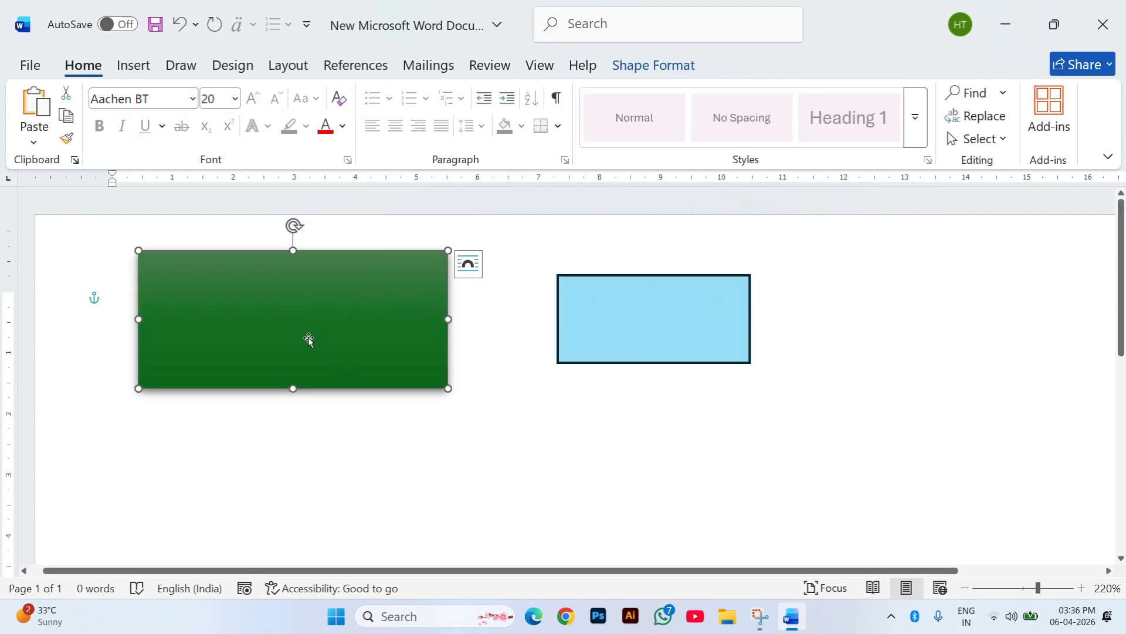
{"action": "left_click", "coordinate": [65, 143]}
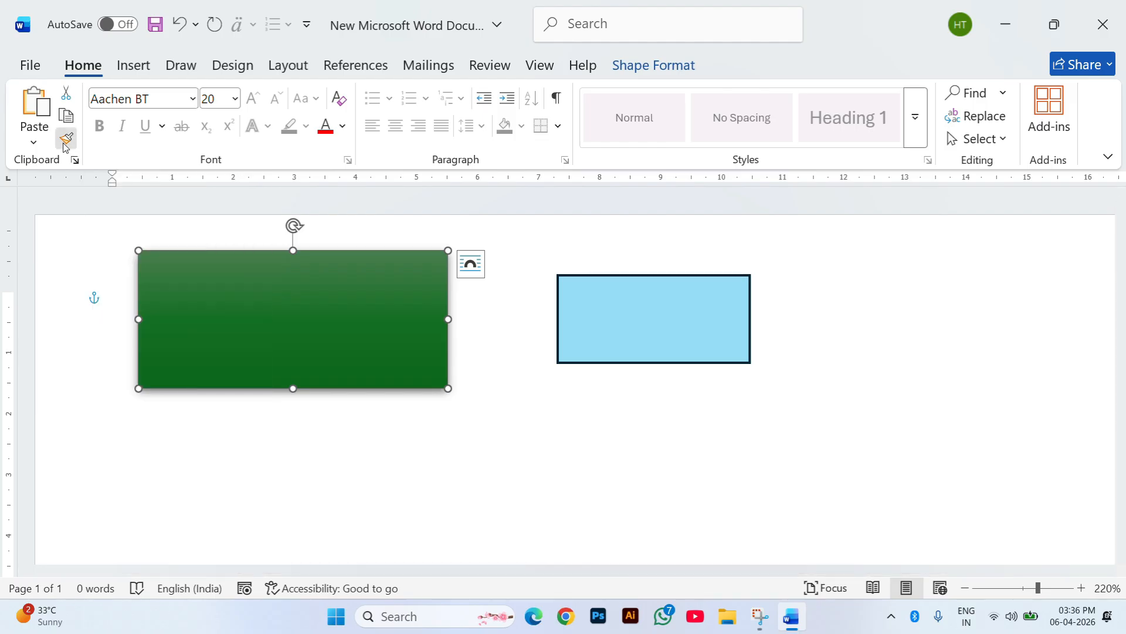
{"action": "left_click", "coordinate": [657, 307]}
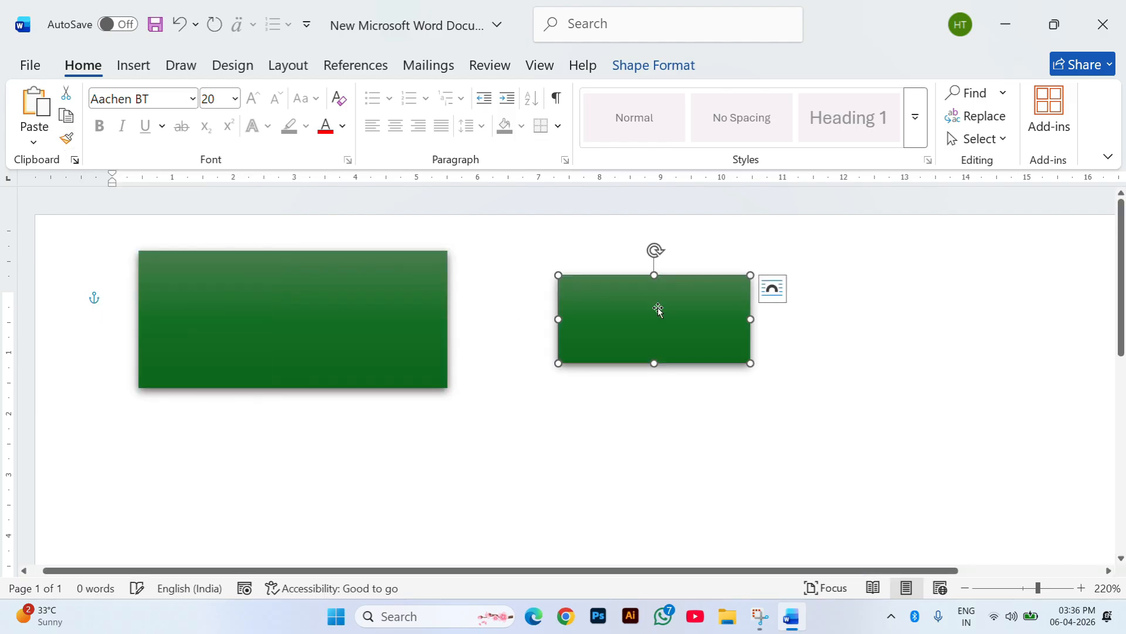
{"action": "left_click", "coordinate": [594, 389]}
Enlarge the second rectangle, move it next to the first one, and narrow it into a tall rectangle.
{"action": "left_click", "coordinate": [588, 344]}
{"action": "left_click_drag", "start_coordinate": [747, 366], "coordinate": [1028, 498]}
{"action": "left_click_drag", "start_coordinate": [679, 344], "coordinate": [708, 335]}
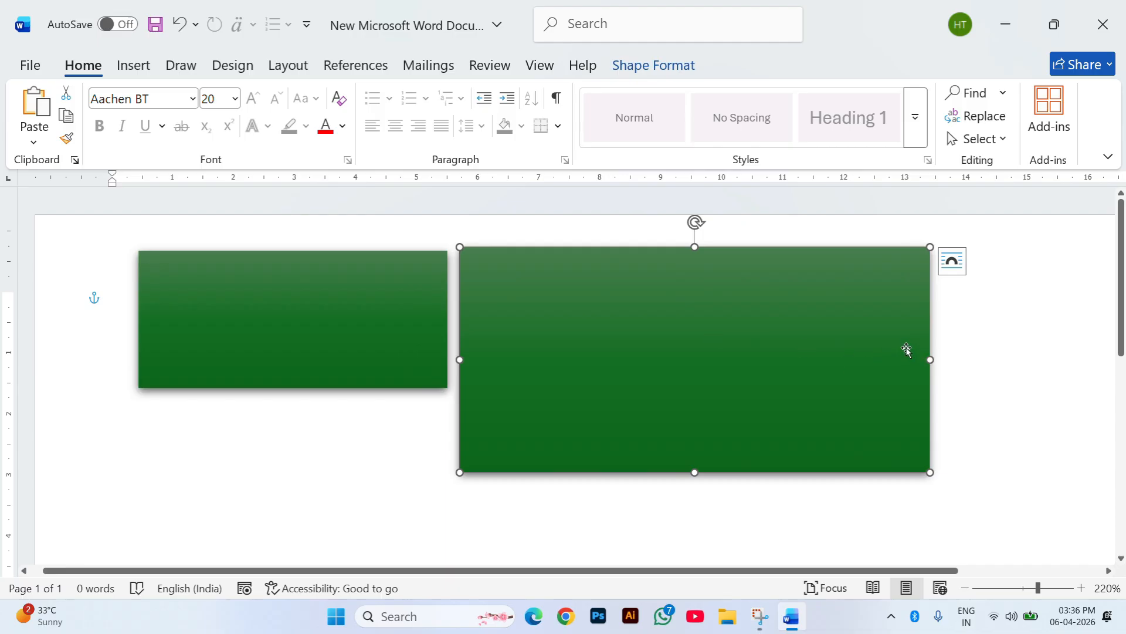
{"action": "left_click_drag", "start_coordinate": [933, 359], "coordinate": [587, 320]}
{"action": "left_click", "coordinate": [733, 315]}
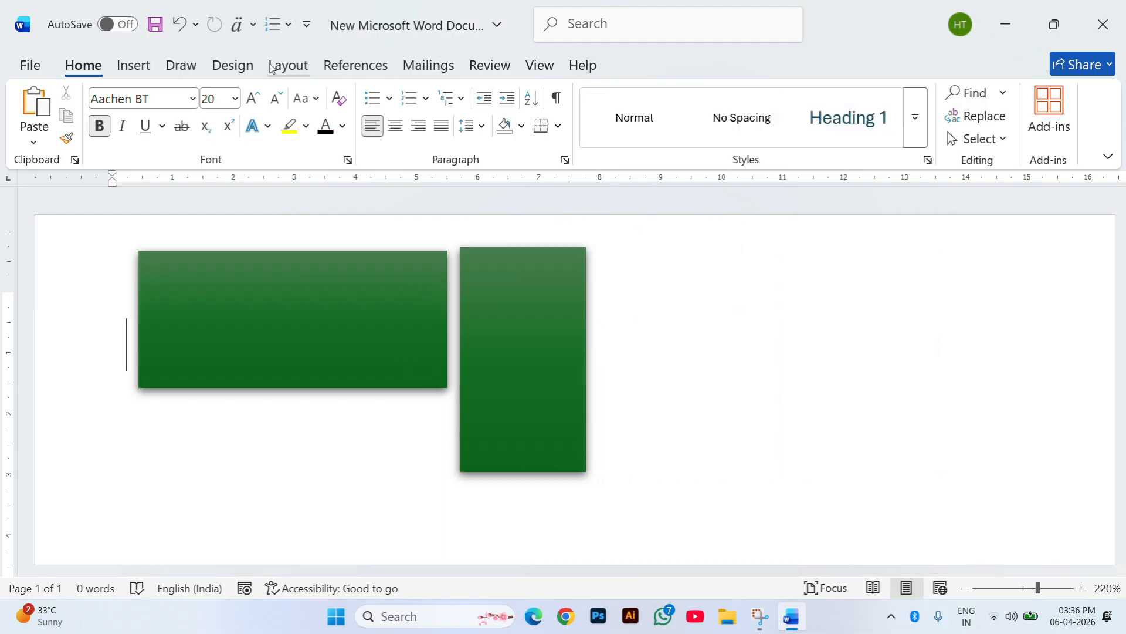
Draw an ellipse about 3.69 cm wide and 1.94 cm high beside the tall rectangle.
{"action": "left_click", "coordinate": [180, 65]}
{"action": "left_click", "coordinate": [134, 65]}
{"action": "left_click", "coordinate": [262, 95]}
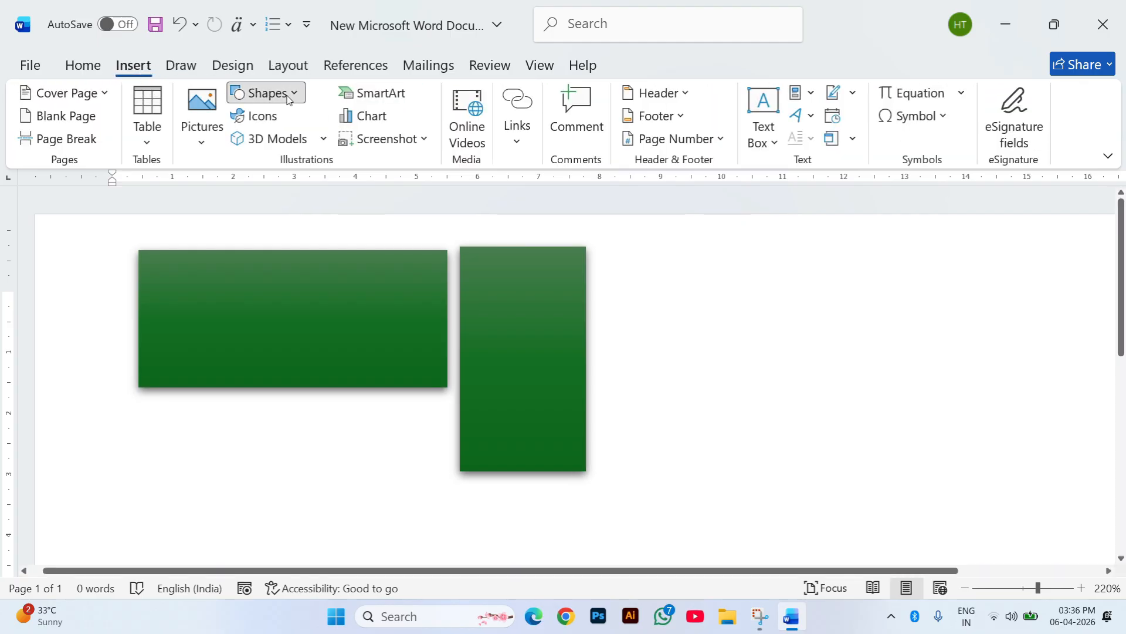
{"action": "left_click", "coordinate": [304, 142]}
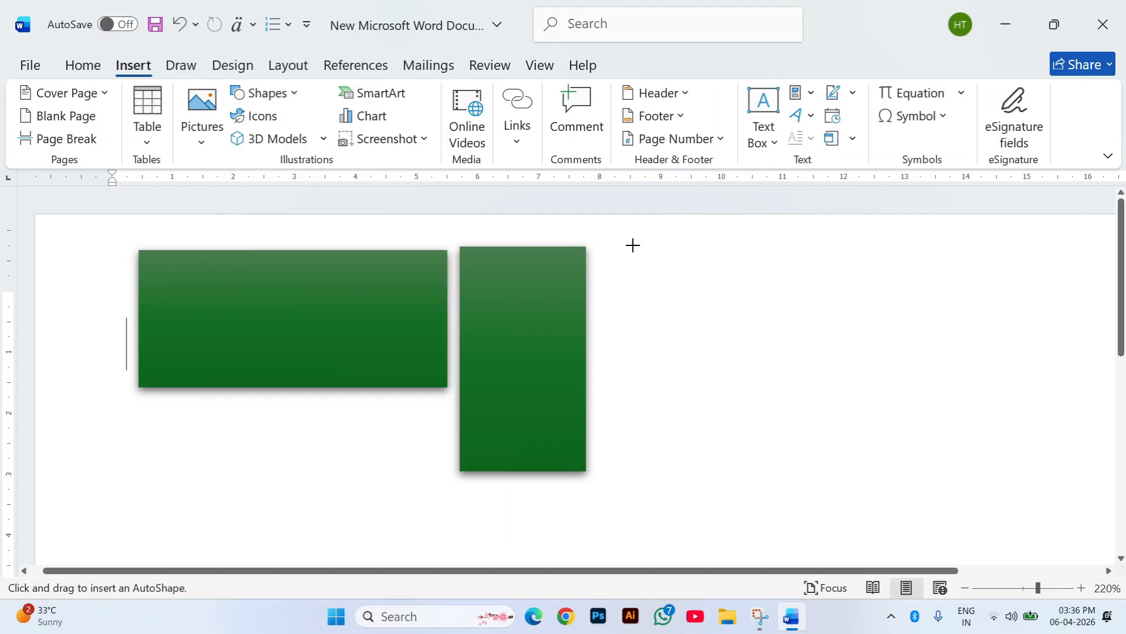
{"action": "left_click_drag", "start_coordinate": [632, 245], "coordinate": [854, 364]}
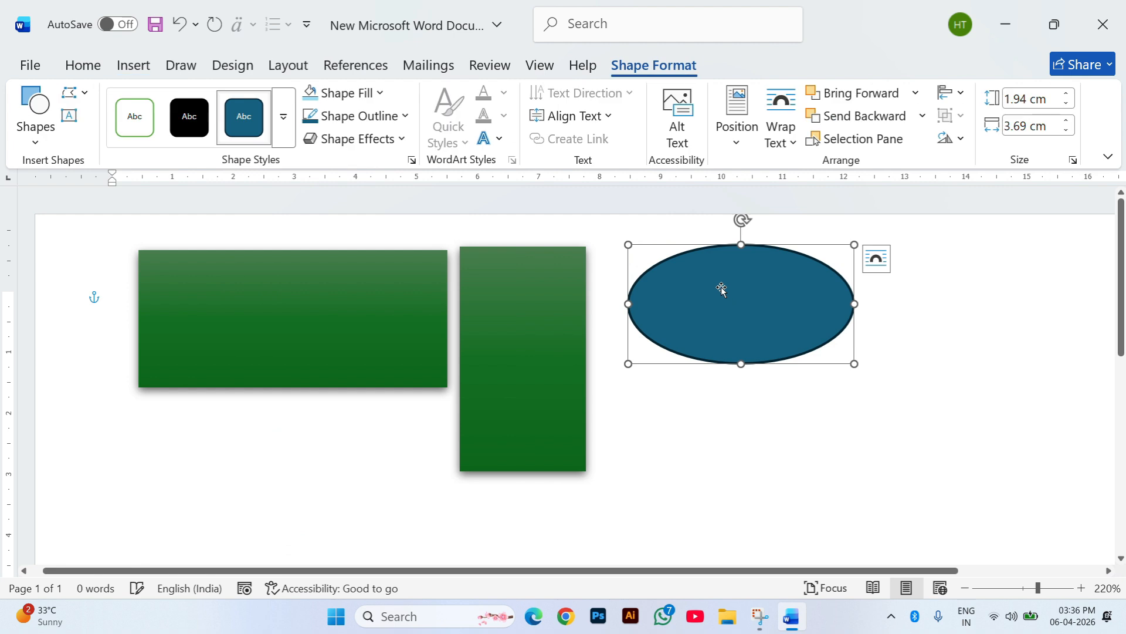
Duplicate the ellipse until six copies are spread over the right half of the page.
{"action": "left_click_drag", "start_coordinate": [722, 287], "coordinate": [762, 487], "text": "ctrl"}
{"action": "left_click", "coordinate": [1061, 382]}
{"action": "left_click_drag", "start_coordinate": [812, 428], "coordinate": [1036, 462], "text": "ctrl"}
{"action": "scroll", "coordinate": [777, 372], "scroll_direction": "down", "scroll_amount": 2, "text": "ctrl"}
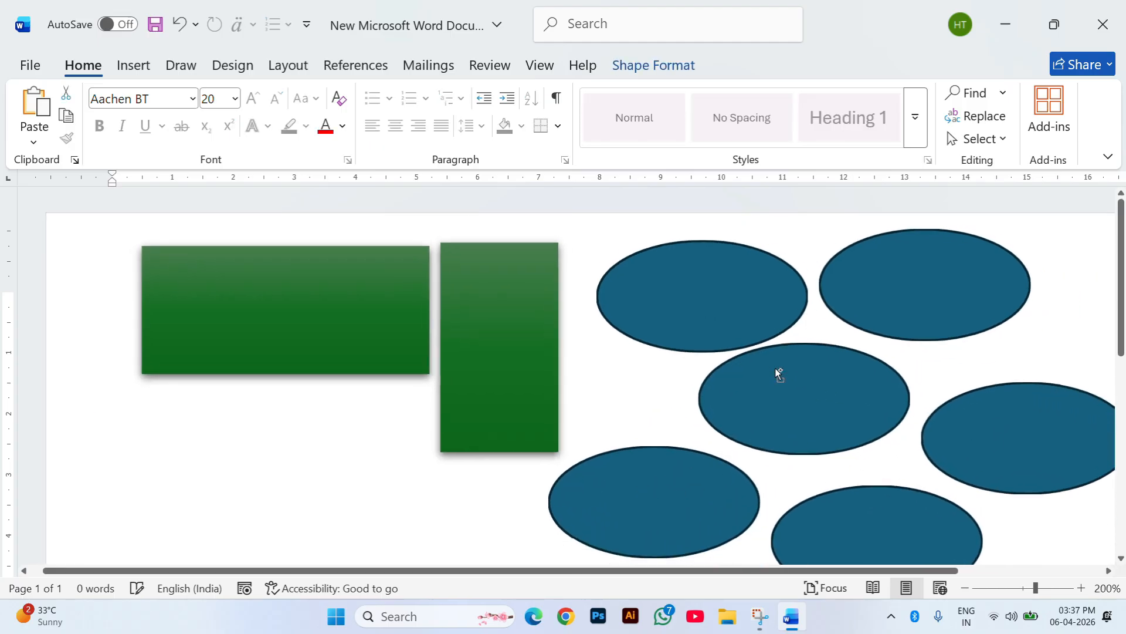
{"action": "left_click", "coordinate": [898, 344]}
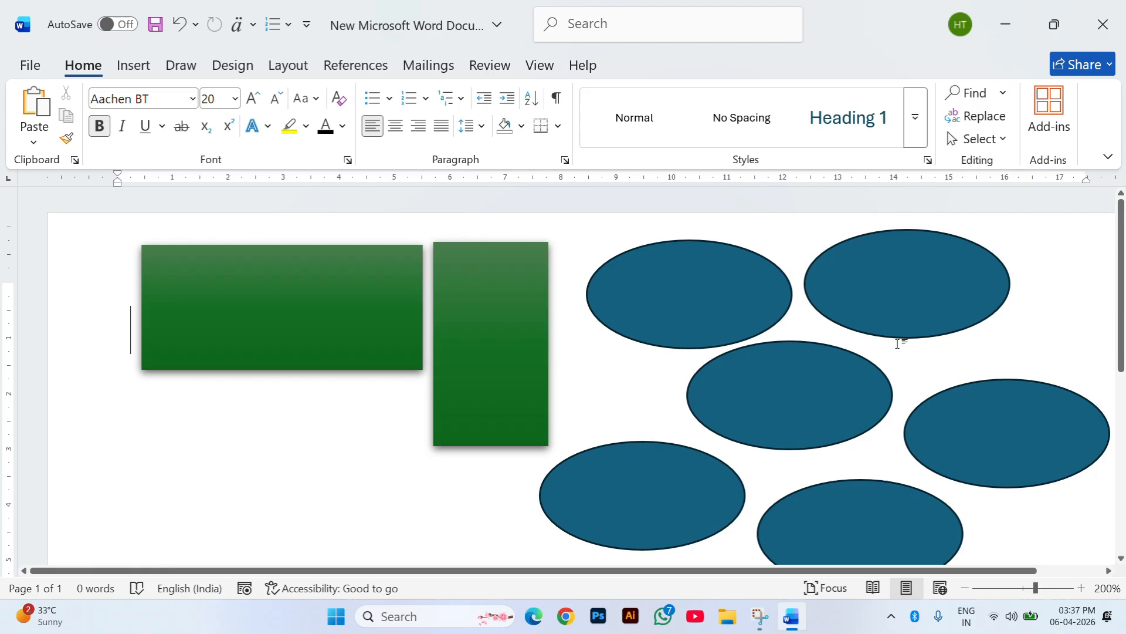
Fill the ellipse nearest the tall rectangle's top with a lighter blue and remove its outline.
{"action": "left_click", "coordinate": [886, 290]}
{"action": "left_click", "coordinate": [965, 426]}
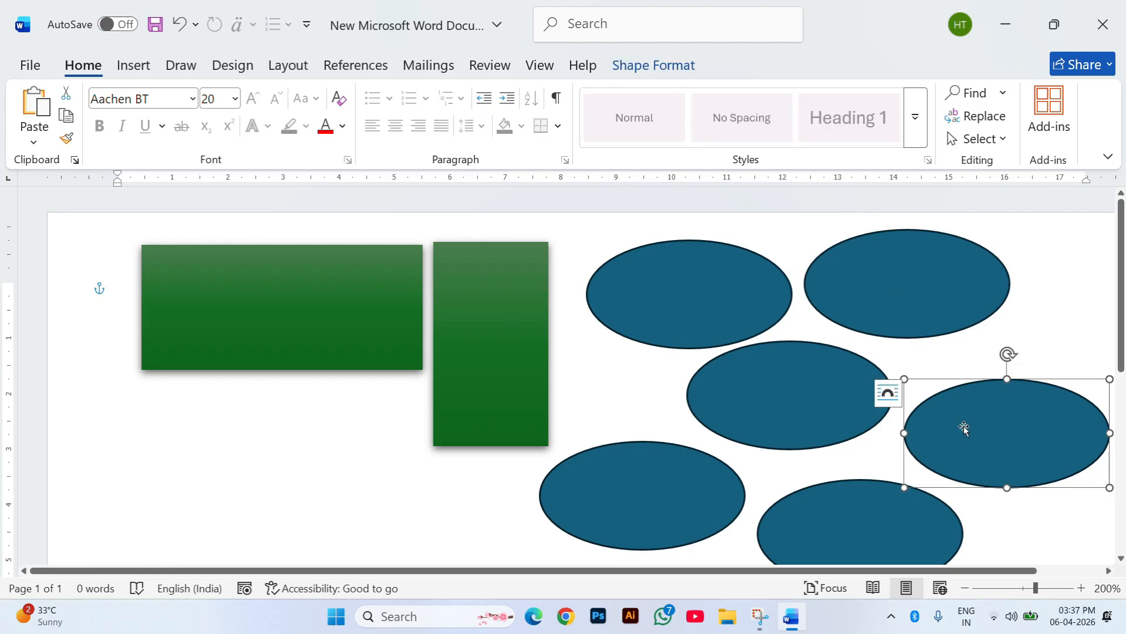
{"action": "left_click", "coordinate": [812, 392]}
{"action": "left_click", "coordinate": [698, 304]}
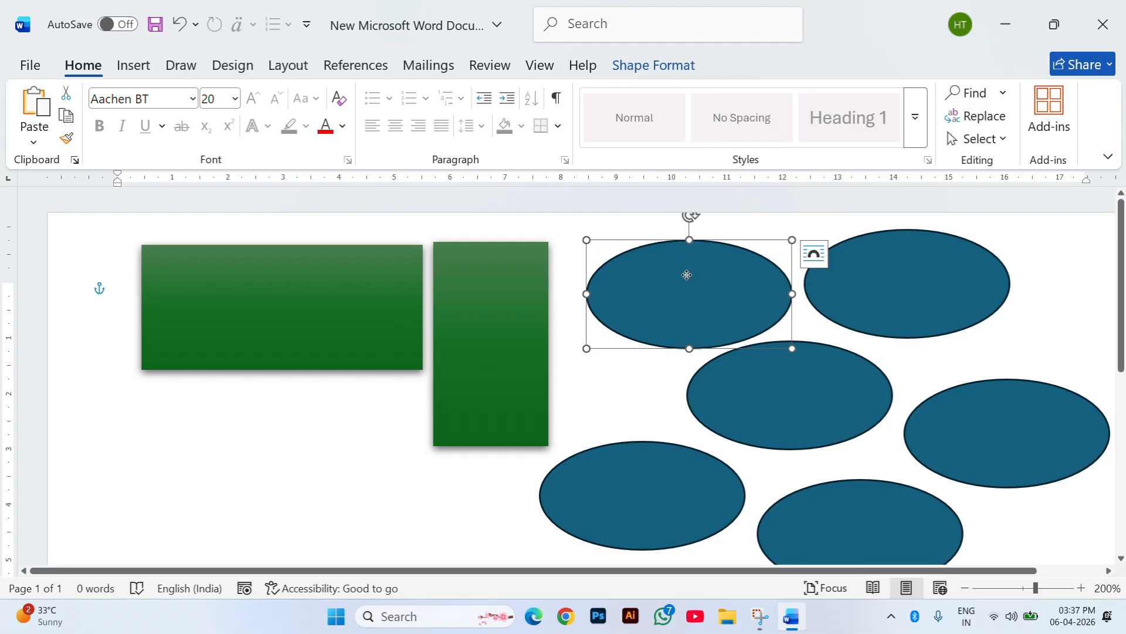
{"action": "double_click", "coordinate": [657, 282]}
{"action": "left_click", "coordinate": [379, 93]}
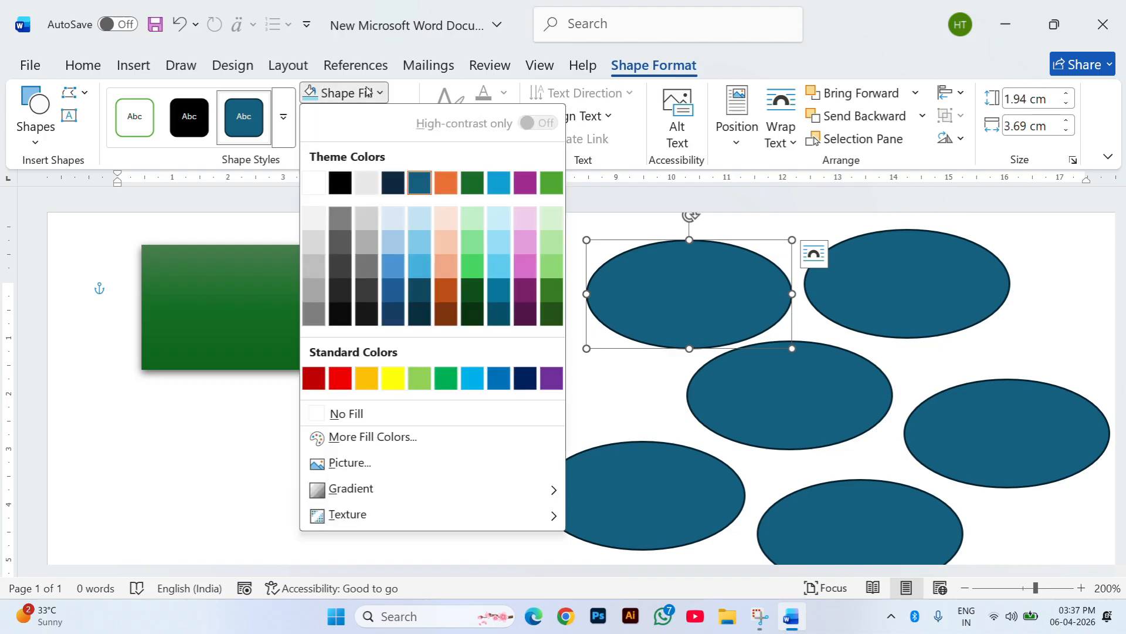
{"action": "left_click", "coordinate": [420, 267]}
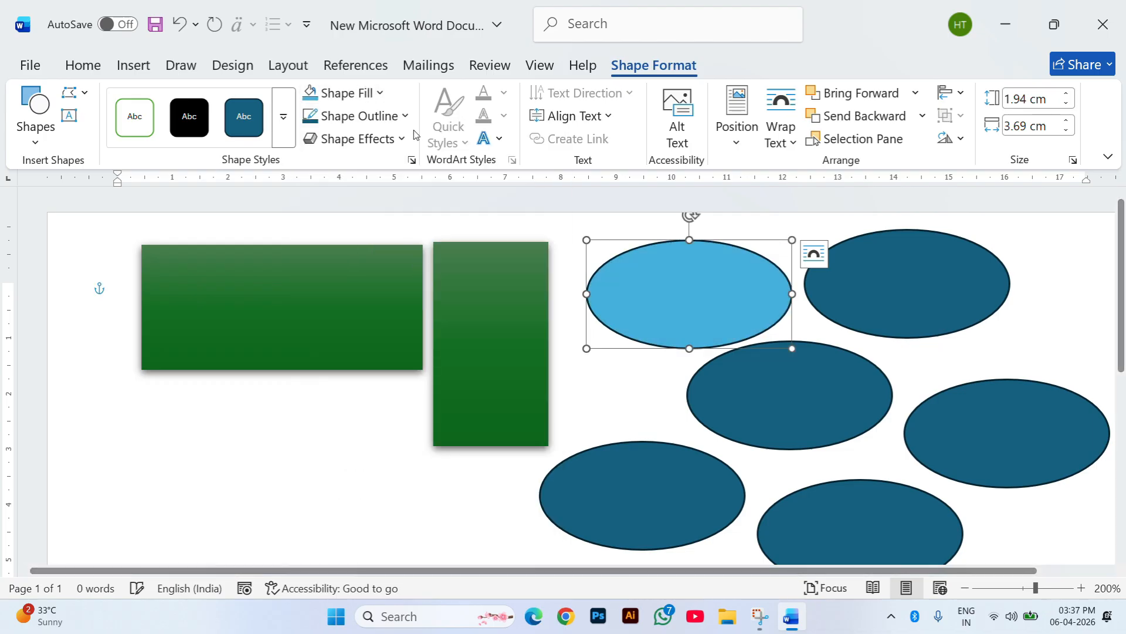
{"action": "left_click", "coordinate": [371, 119]}
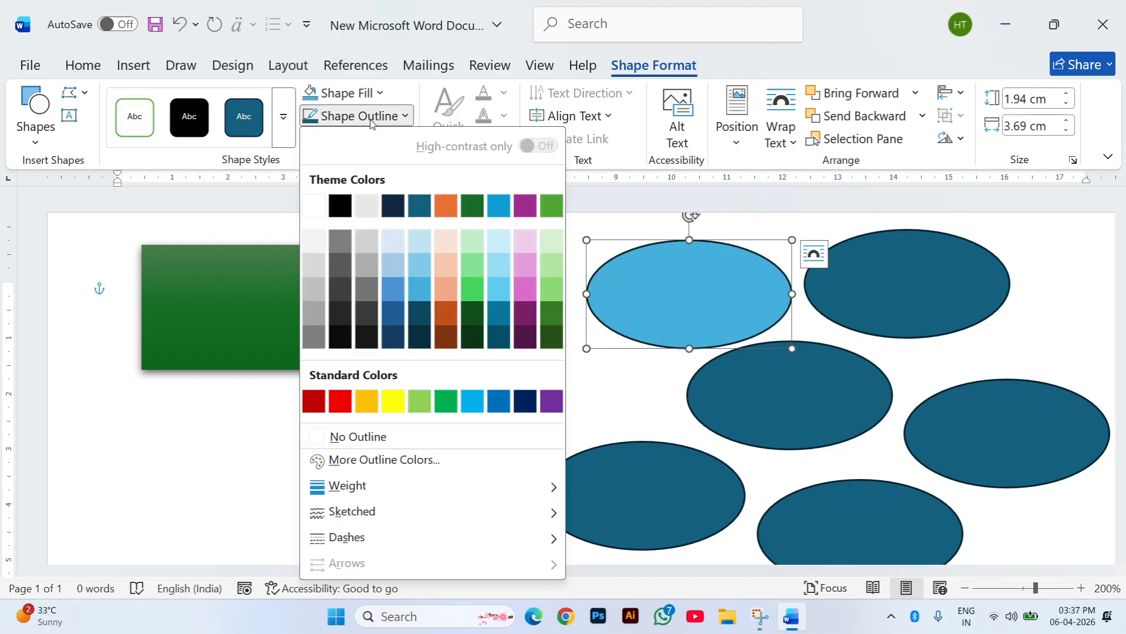
{"action": "left_click", "coordinate": [369, 439]}
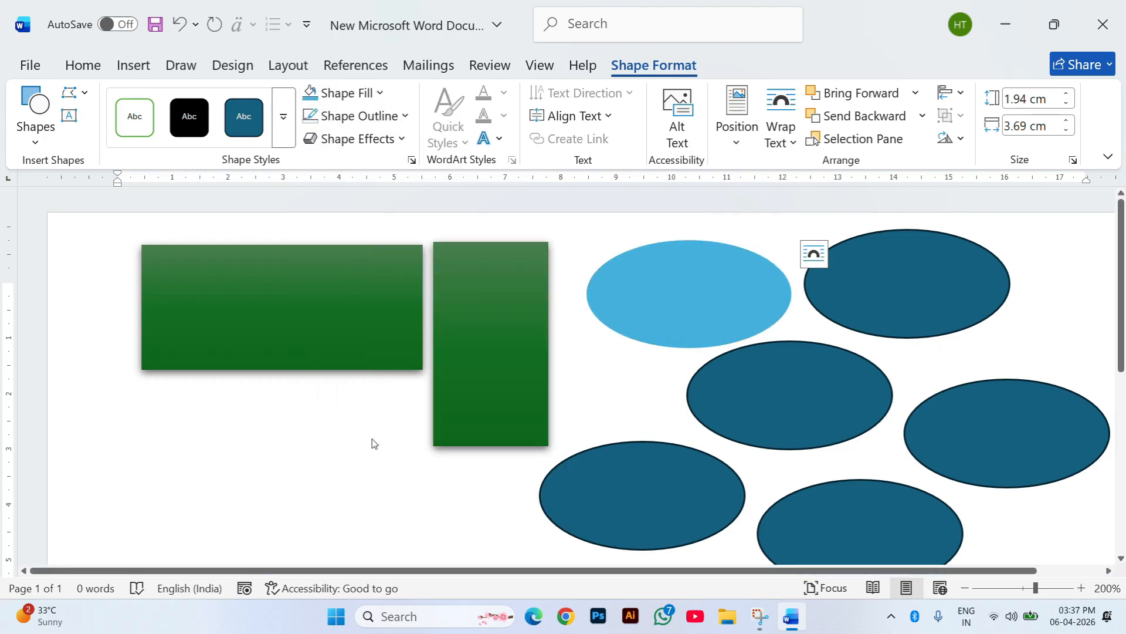
Apply a preset shape effect with a glossy bevel and shadow to the light blue ellipse.
{"action": "left_click", "coordinate": [358, 139]}
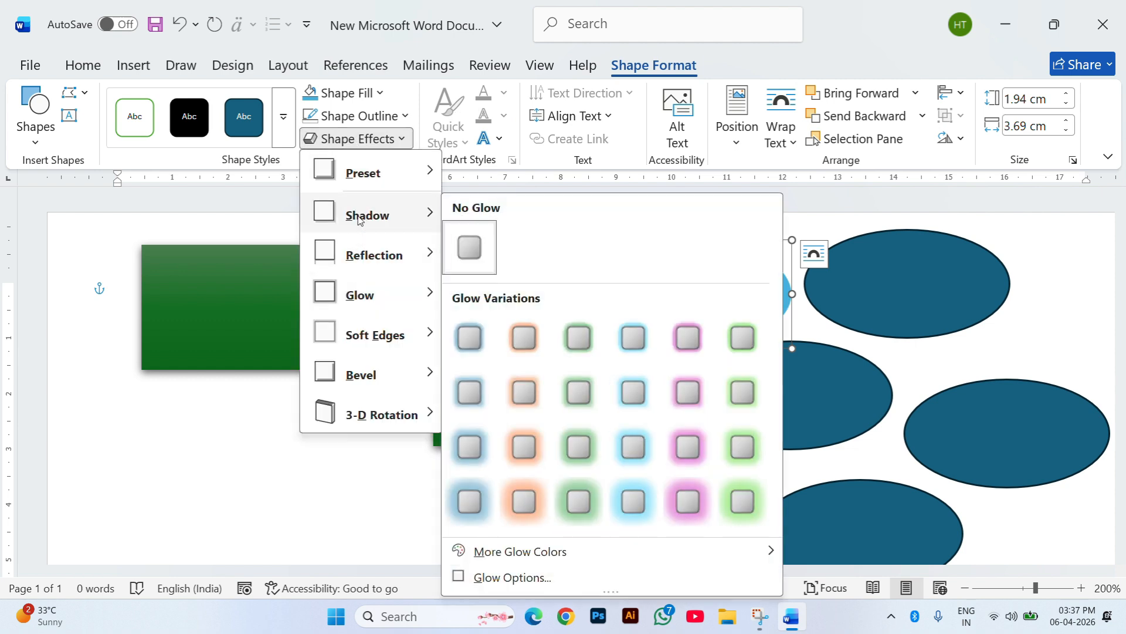
{"action": "mouse_move", "coordinate": [357, 182]}
{"action": "left_click", "coordinate": [507, 297]}
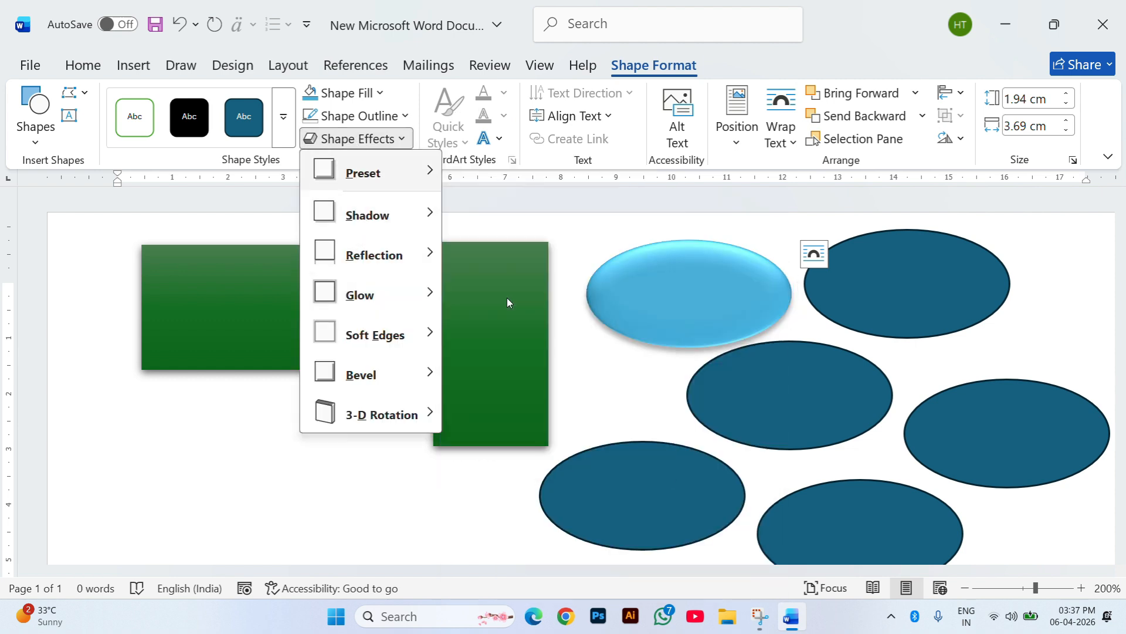
{"action": "left_click", "coordinate": [886, 384]}
{"action": "left_click", "coordinate": [986, 347]}
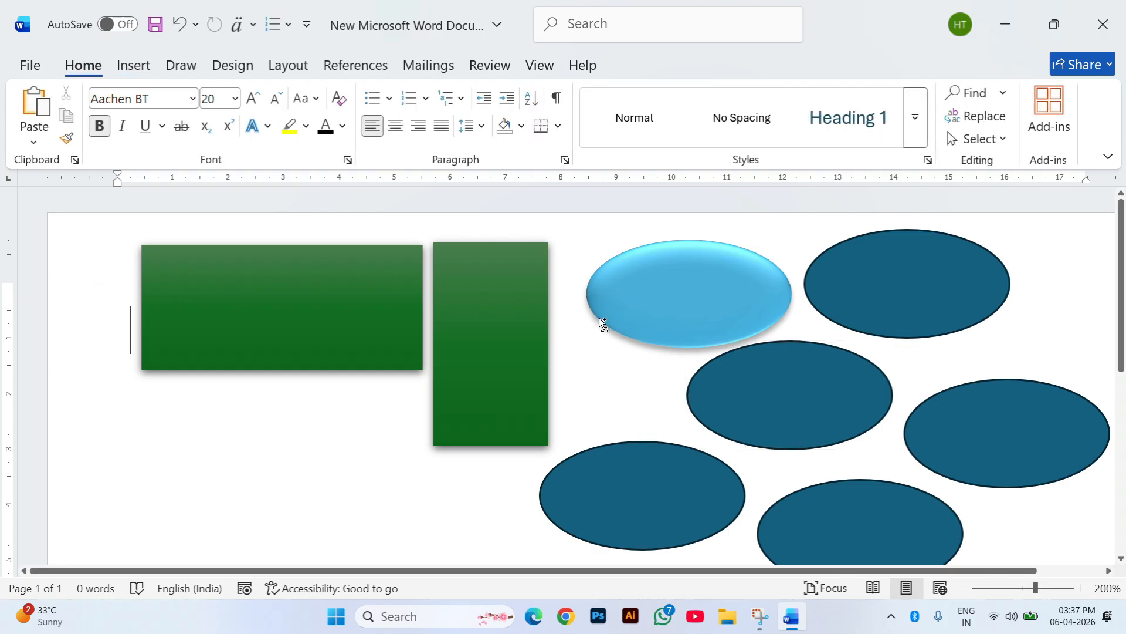
Fill the ellipse beside the glossy one with a pale blue theme colour and remove its outline.
{"action": "scroll", "coordinate": [600, 318], "scroll_direction": "up", "scroll_amount": 6}
{"action": "left_click_drag", "start_coordinate": [623, 574], "coordinate": [962, 507]}
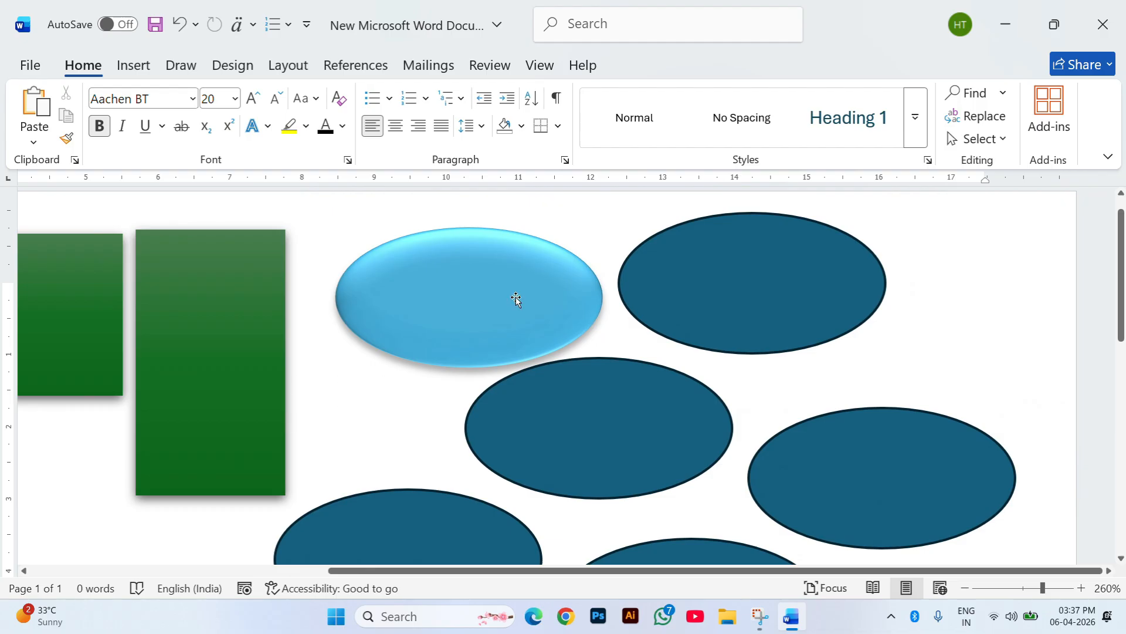
{"action": "left_click", "coordinate": [477, 289]}
{"action": "left_click", "coordinate": [776, 274]}
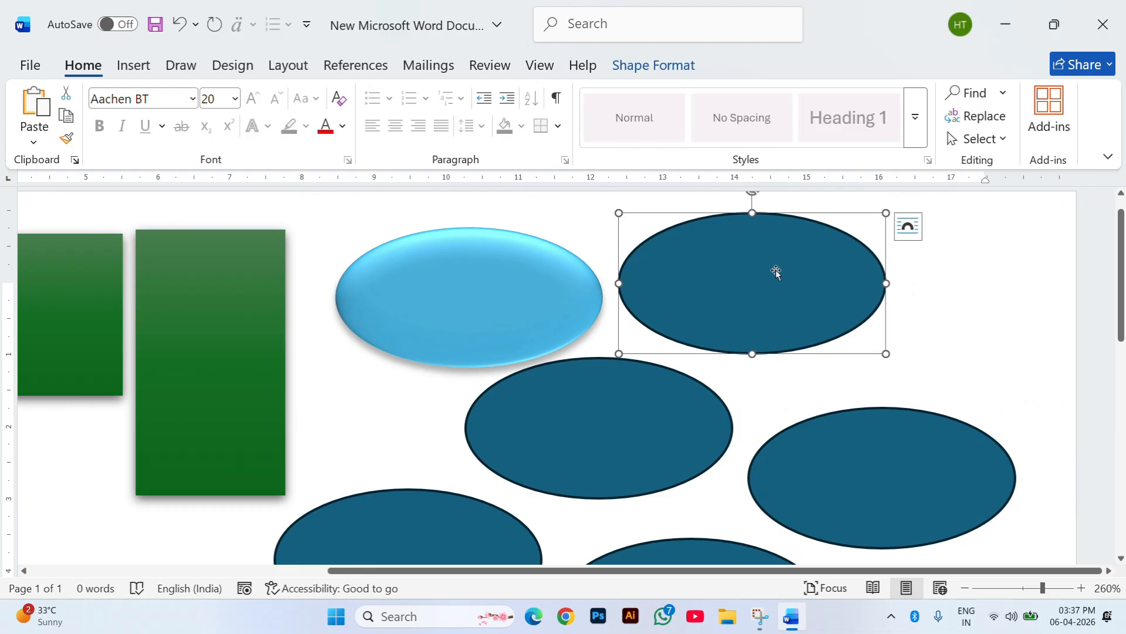
{"action": "left_click", "coordinate": [653, 65]}
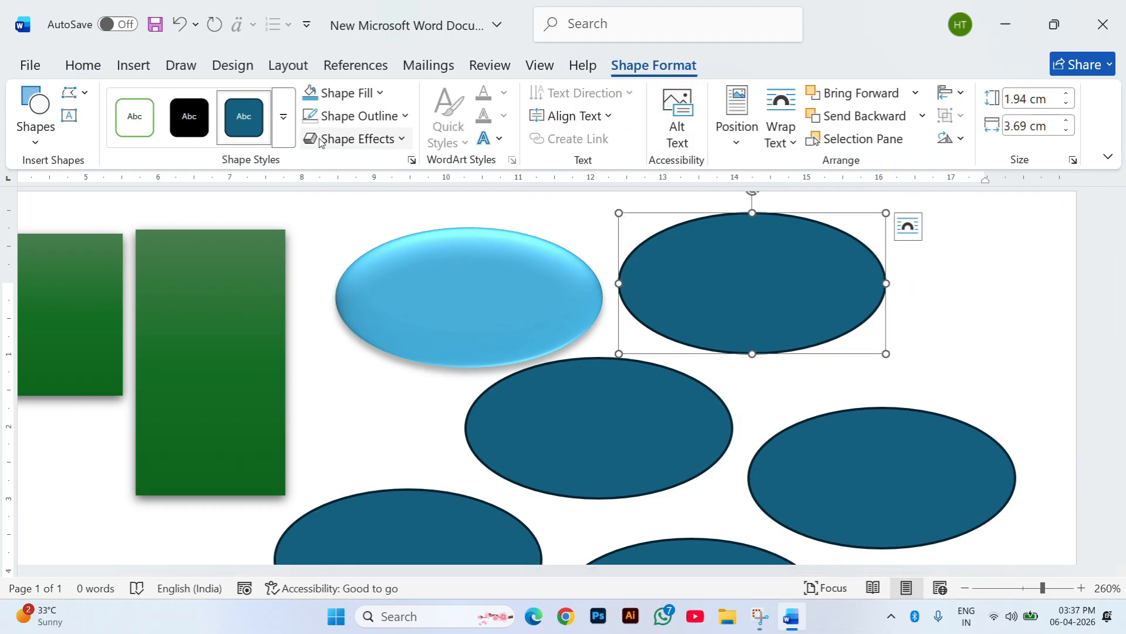
{"action": "left_click", "coordinate": [345, 92]}
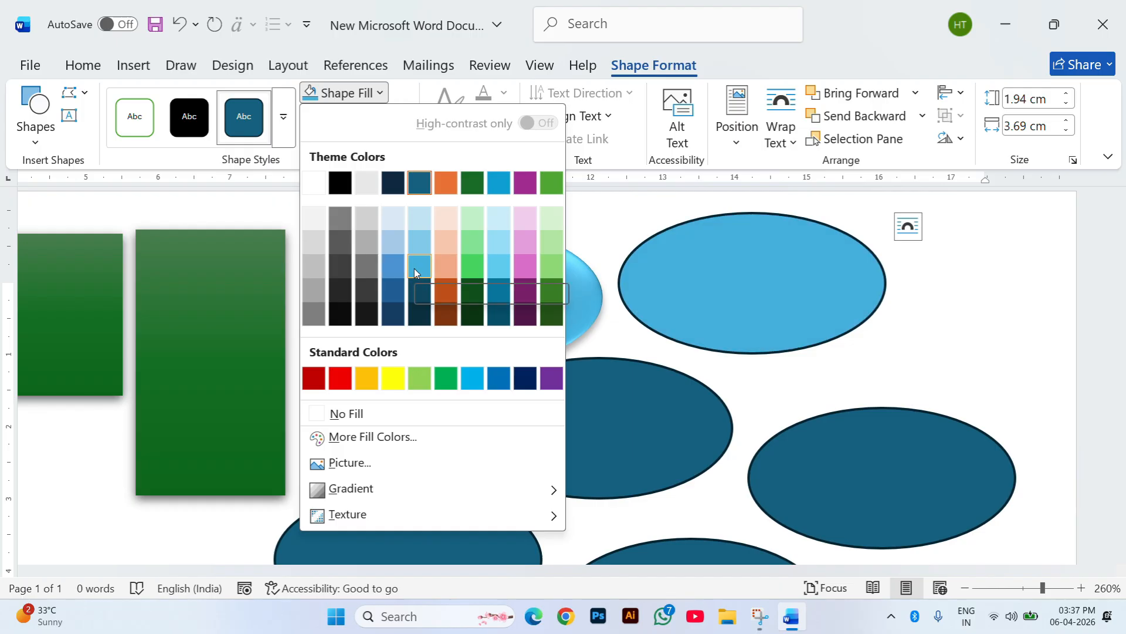
{"action": "left_click", "coordinate": [416, 249]}
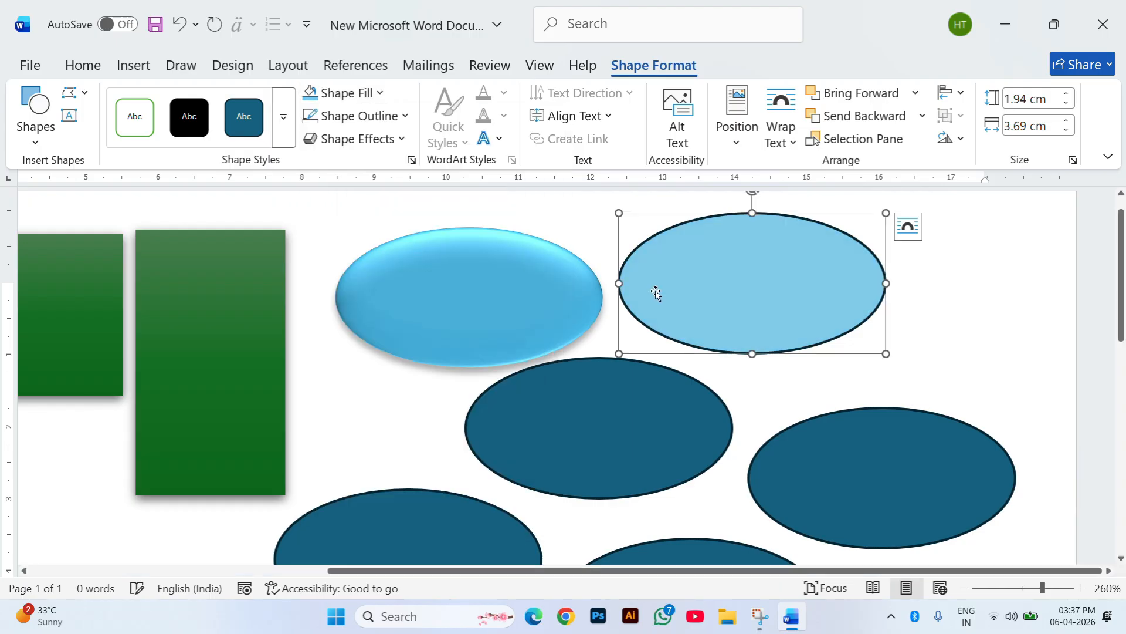
{"action": "left_click", "coordinate": [352, 116]}
{"action": "left_click", "coordinate": [347, 443]}
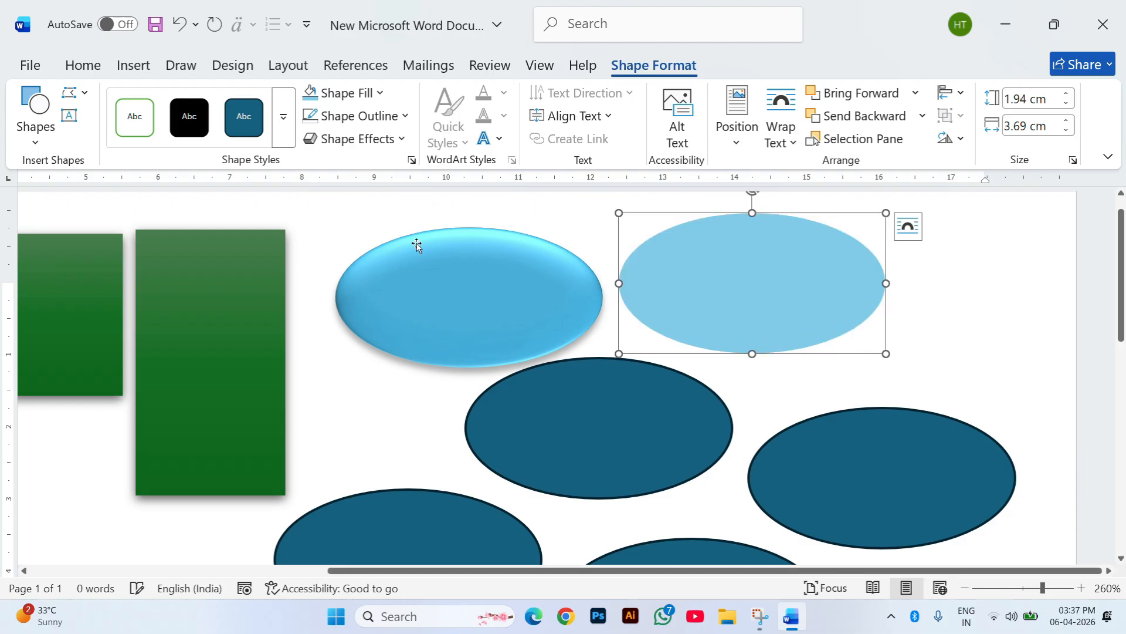
Apply the second preset shape effect, with a glossy bevel and soft shadow, to the pale blue ellipse.
{"action": "left_click", "coordinate": [355, 138]}
{"action": "mouse_move", "coordinate": [369, 176]}
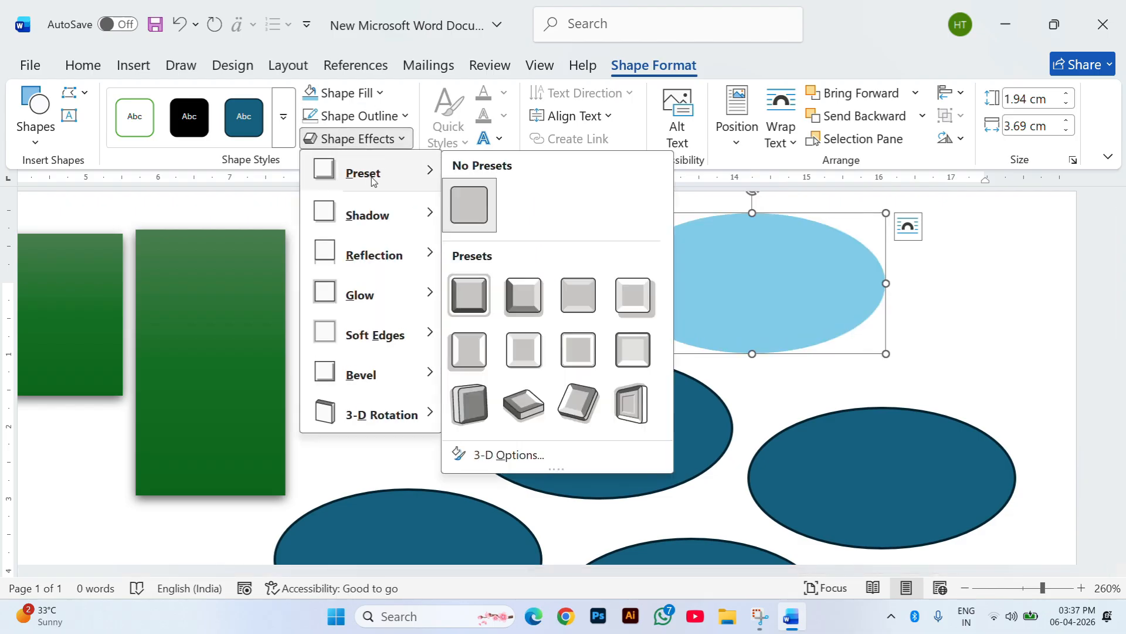
{"action": "left_click", "coordinate": [470, 293]}
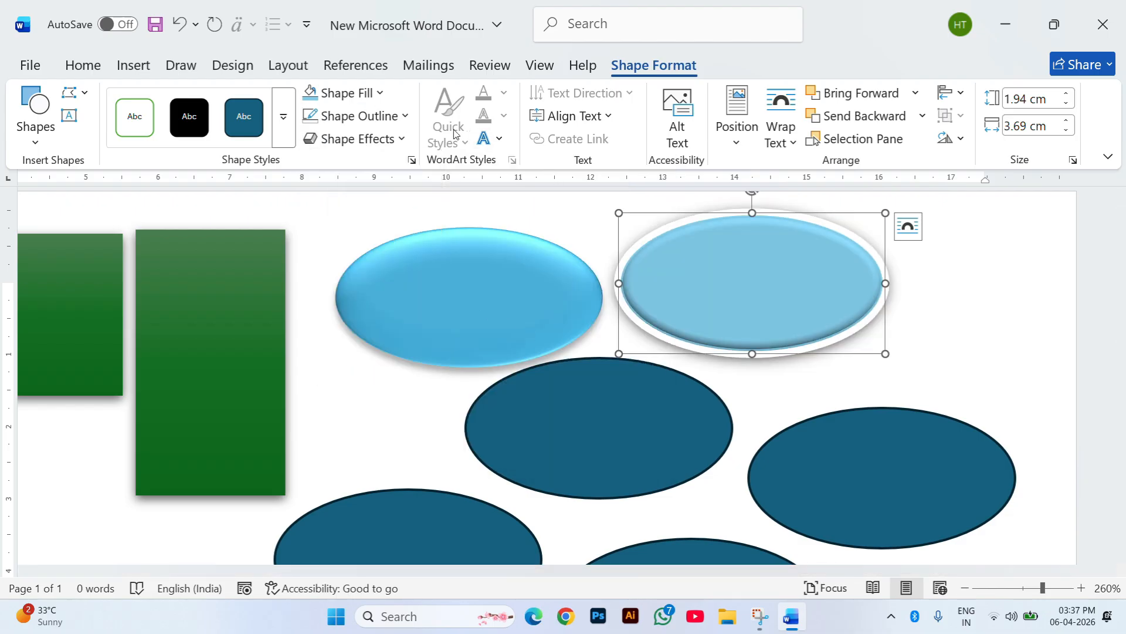
{"action": "left_click", "coordinate": [355, 139]}
{"action": "mouse_move", "coordinate": [395, 178]}
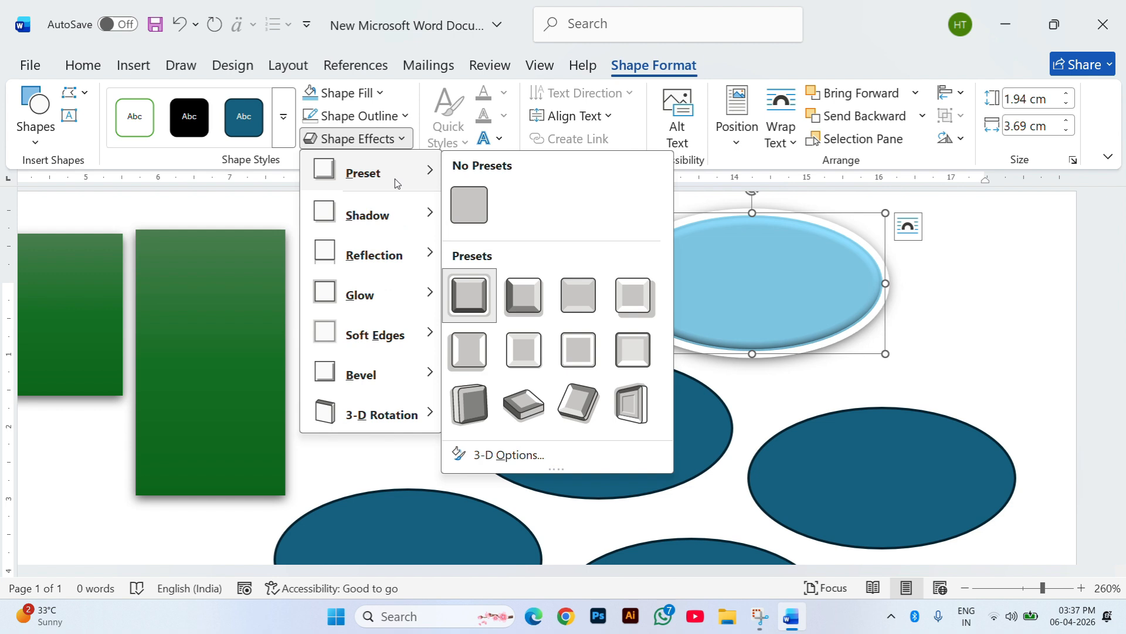
{"action": "left_click", "coordinate": [509, 304]}
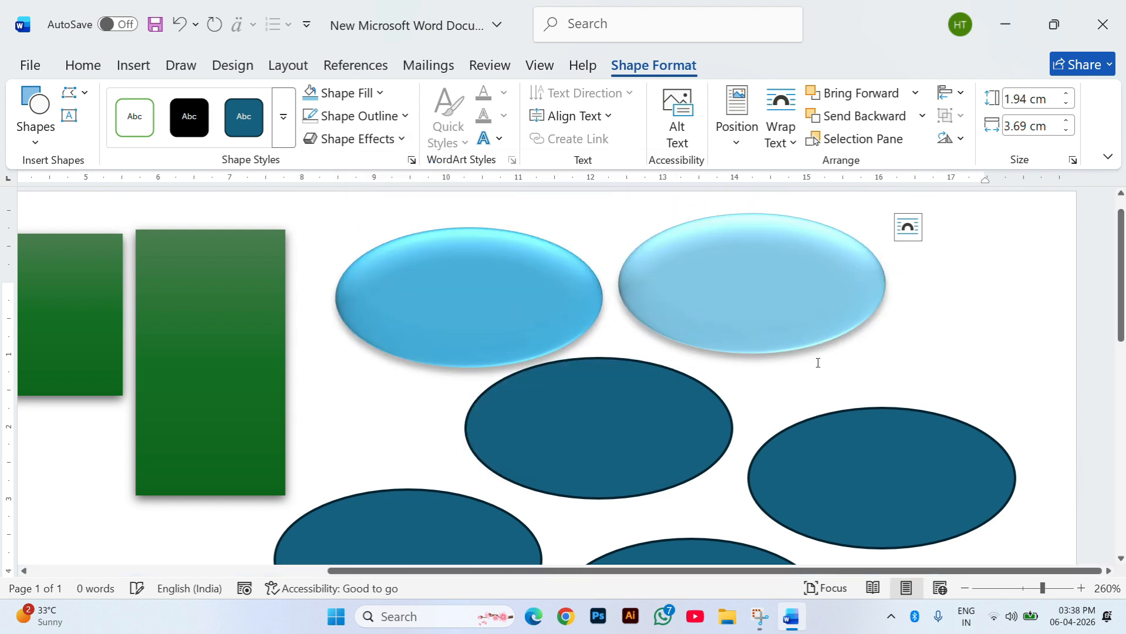
{"action": "left_click", "coordinate": [938, 346]}
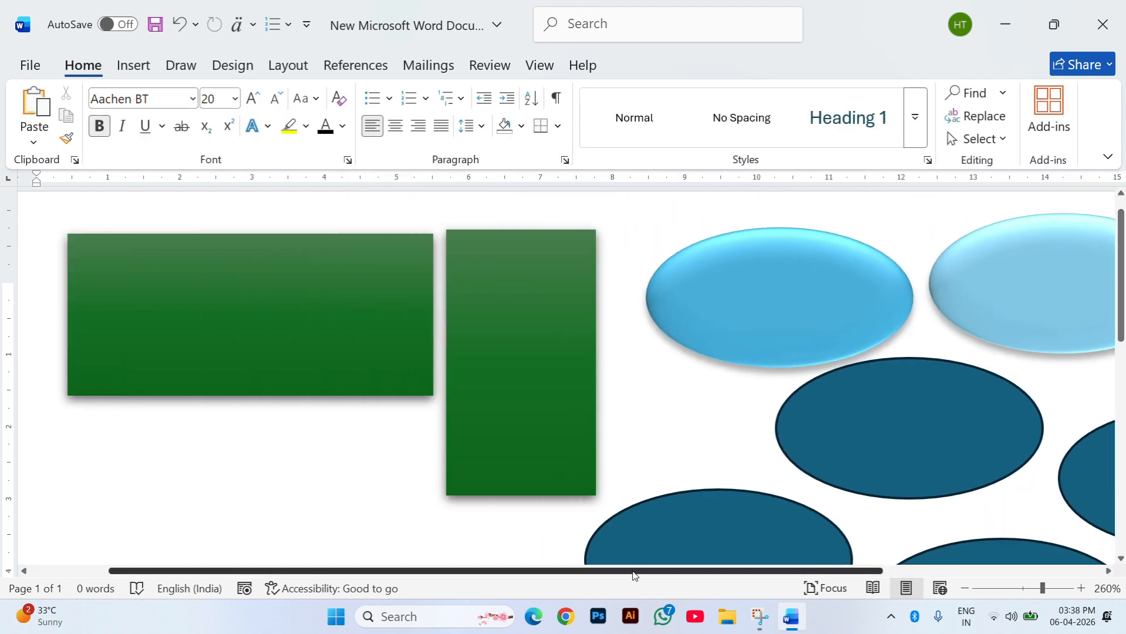
Change the pale ellipse's fill to the medium blue theme colour that matches the first glossy ellipse.
{"action": "left_click_drag", "start_coordinate": [634, 571], "coordinate": [788, 570]}
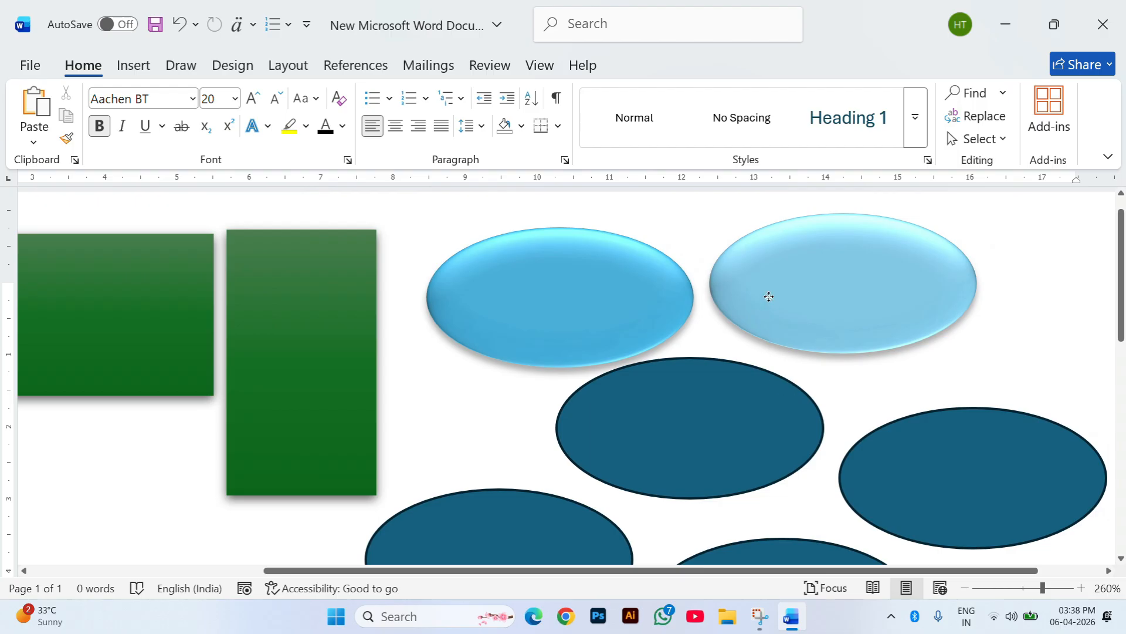
{"action": "left_click", "coordinate": [768, 296]}
{"action": "left_click", "coordinate": [674, 68]}
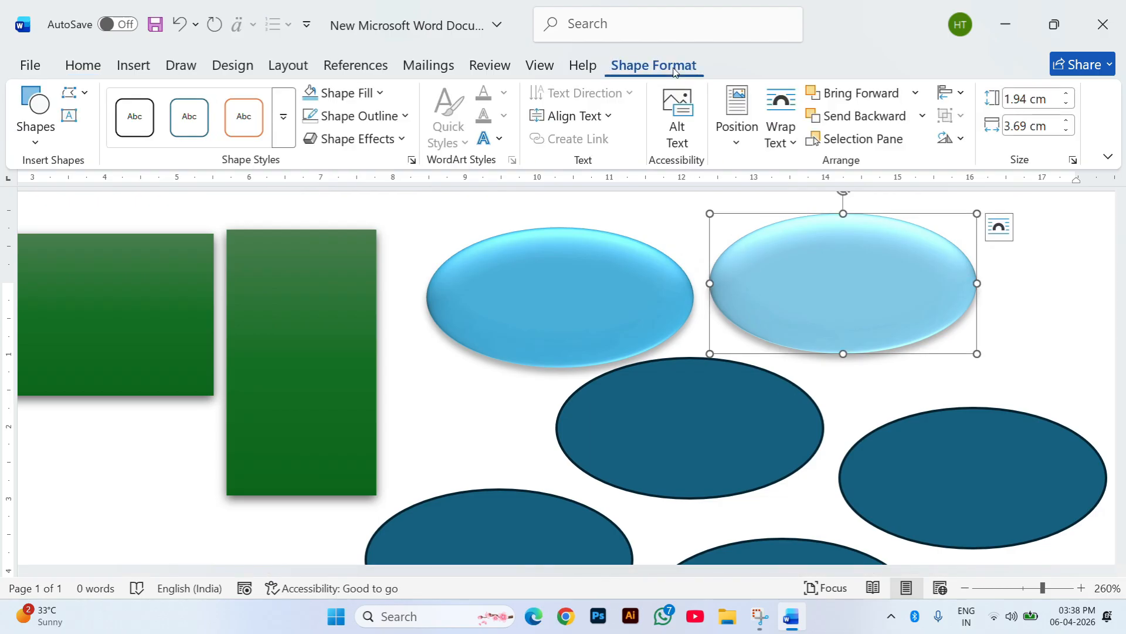
{"action": "left_click", "coordinate": [379, 95]}
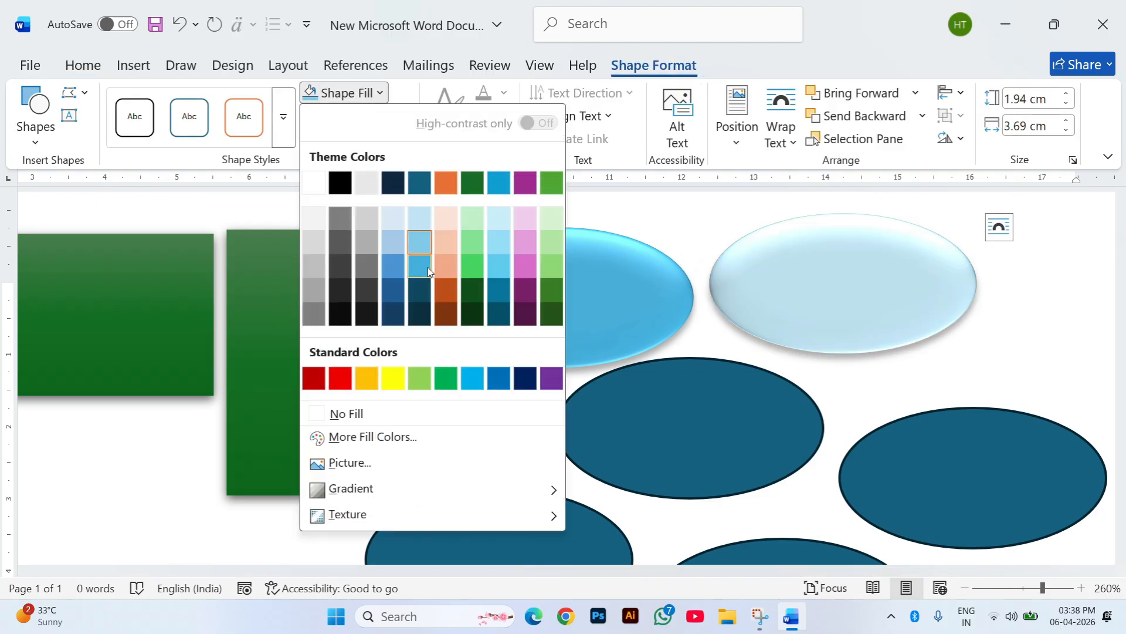
{"action": "left_click", "coordinate": [419, 267]}
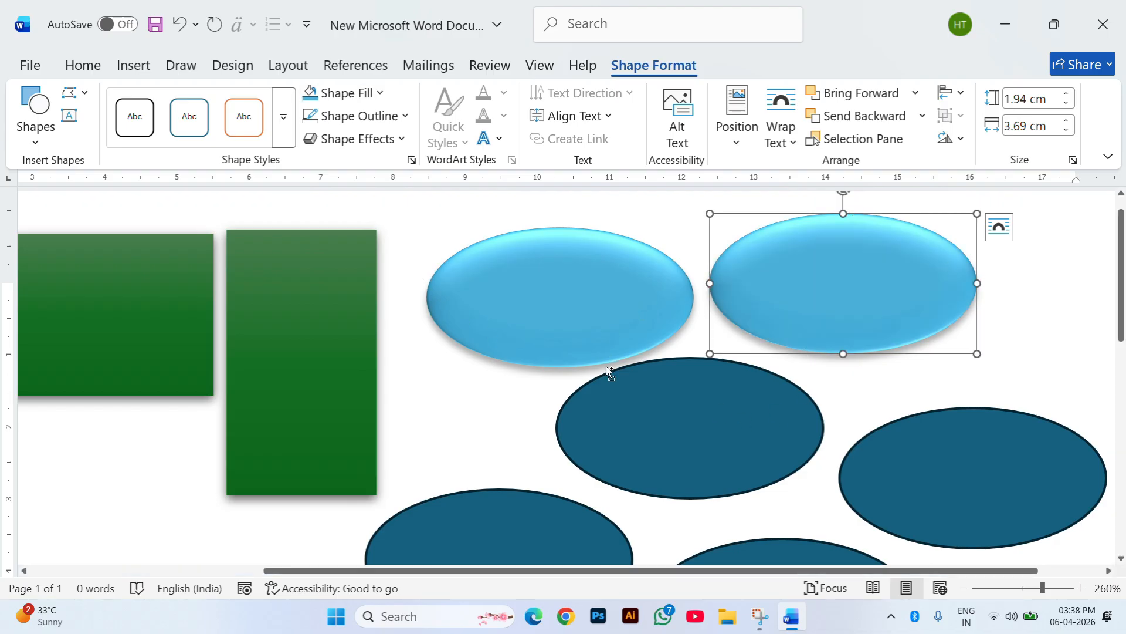
Copy the first glossy ellipse's formatting with Format Painter to the middle dark ellipse and the dark ellipse nearest the page's right edge.
{"action": "scroll", "coordinate": [607, 366], "scroll_direction": "down", "scroll_amount": 8, "text": "ctrl"}
{"action": "scroll", "coordinate": [807, 359], "scroll_direction": "down", "scroll_amount": 1, "text": "ctrl"}
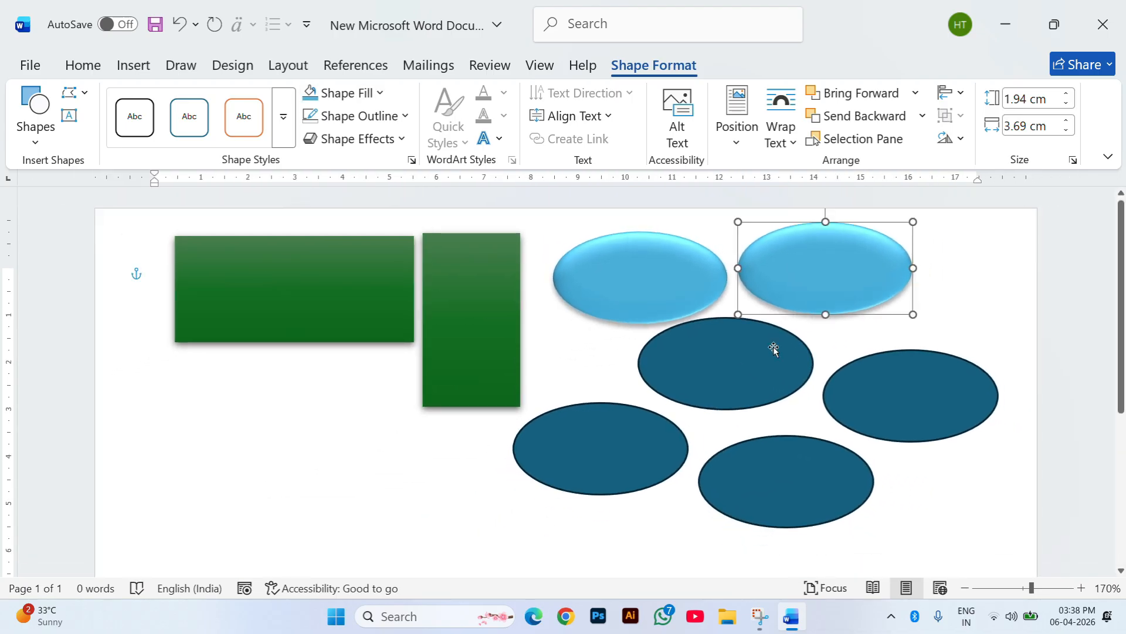
{"action": "left_click", "coordinate": [604, 330]}
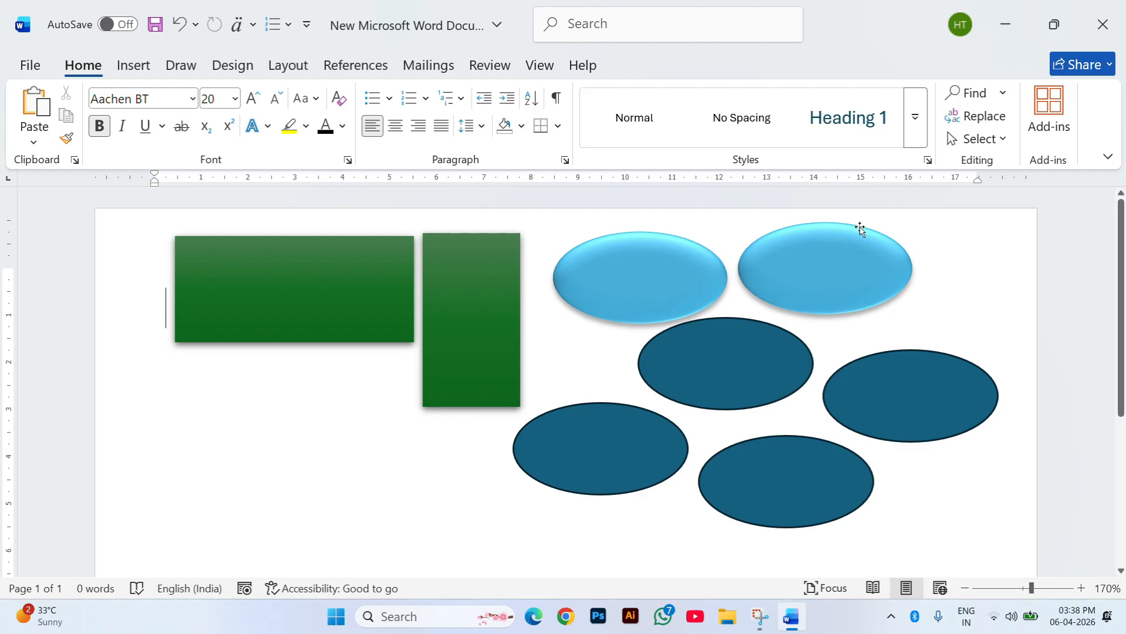
{"action": "left_click", "coordinate": [695, 273]}
{"action": "left_click", "coordinate": [66, 138]}
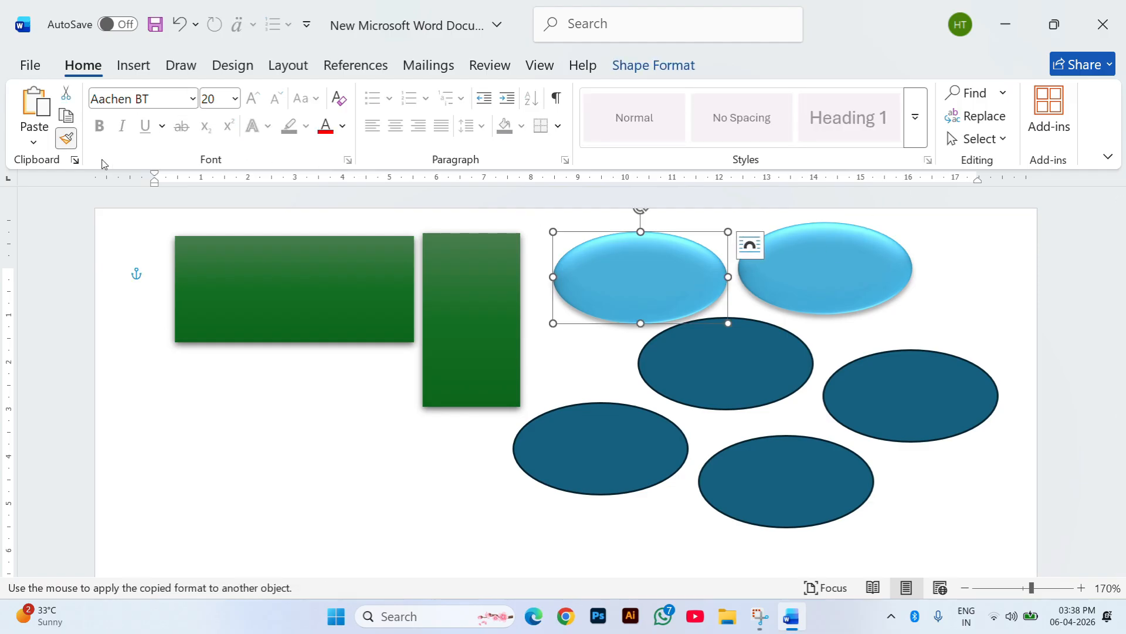
{"action": "left_click", "coordinate": [721, 374]}
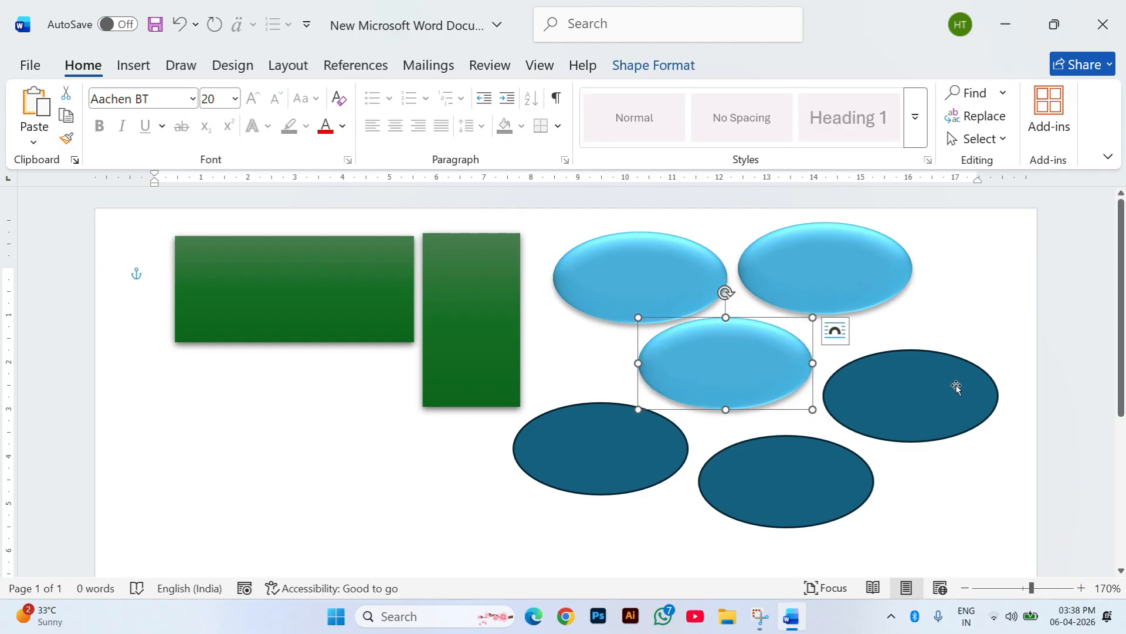
{"action": "left_click", "coordinate": [956, 385]}
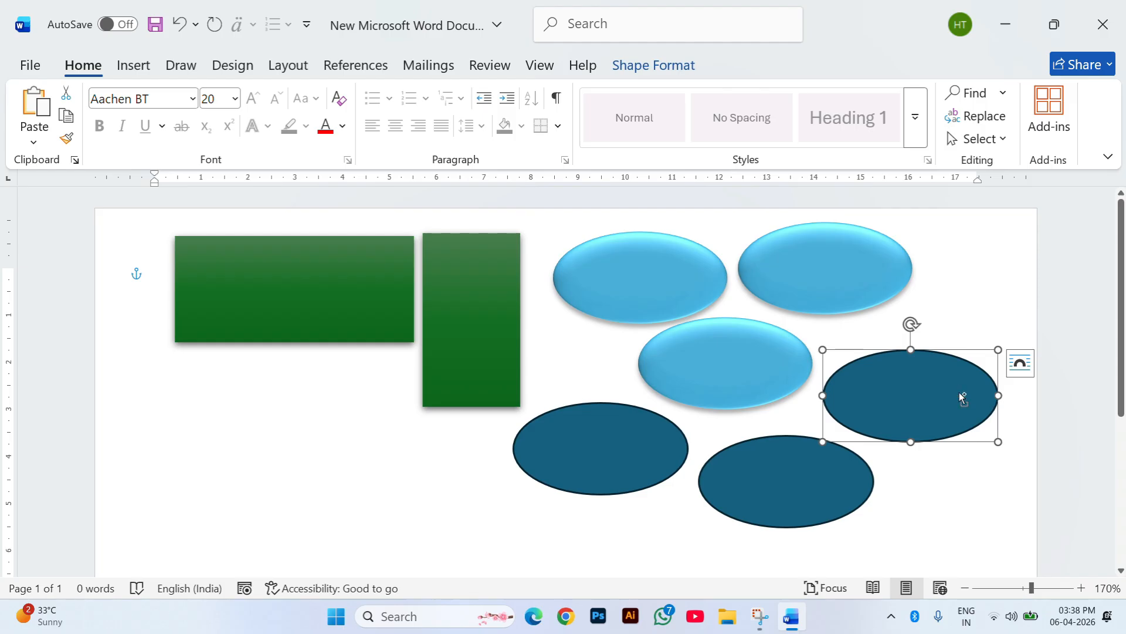
{"action": "left_click", "coordinate": [957, 390]}
Copy the glossy blue formatting with Format Painter onto the two remaining dark ellipses, one at a time.
{"action": "left_click", "coordinate": [613, 467], "text": "shift"}
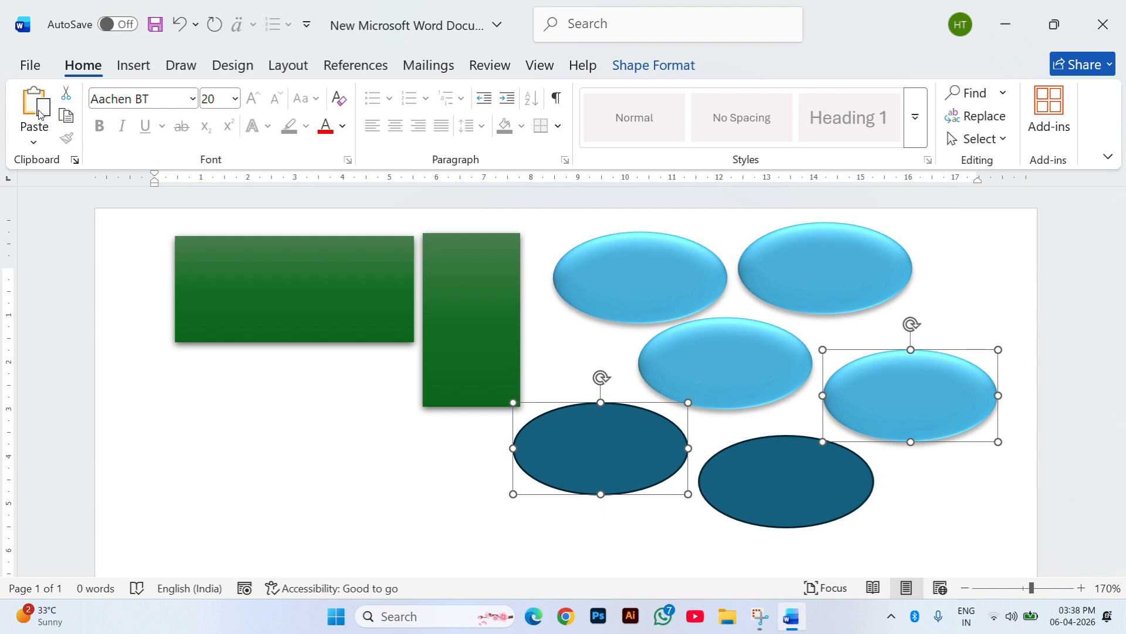
{"action": "left_click", "coordinate": [1005, 458]}
{"action": "left_click", "coordinate": [939, 404]}
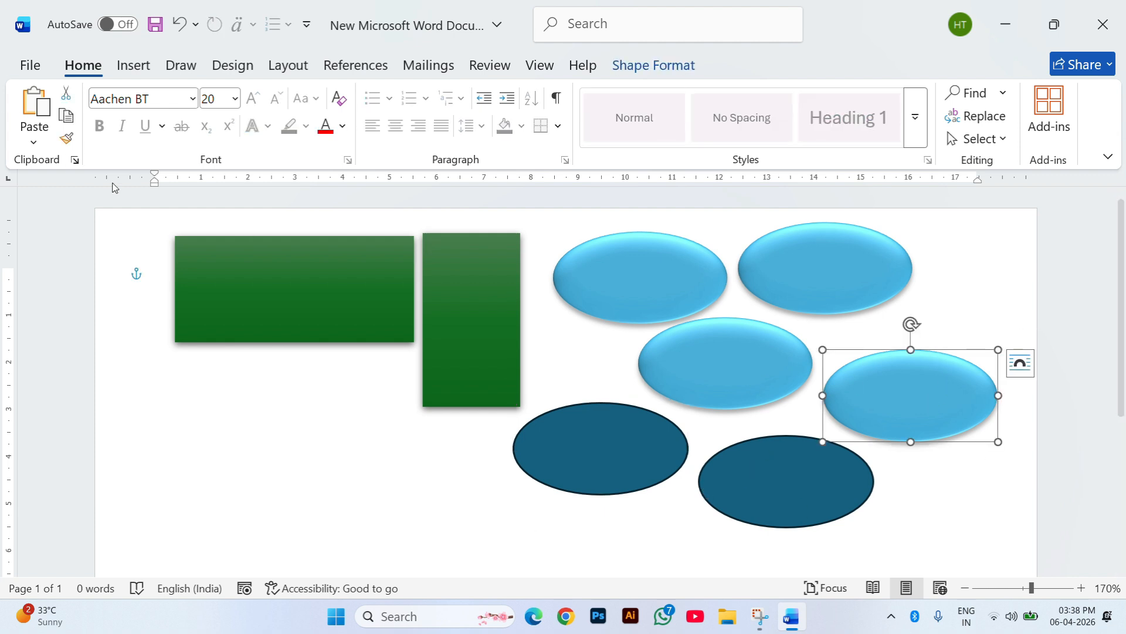
{"action": "left_click", "coordinate": [67, 138]}
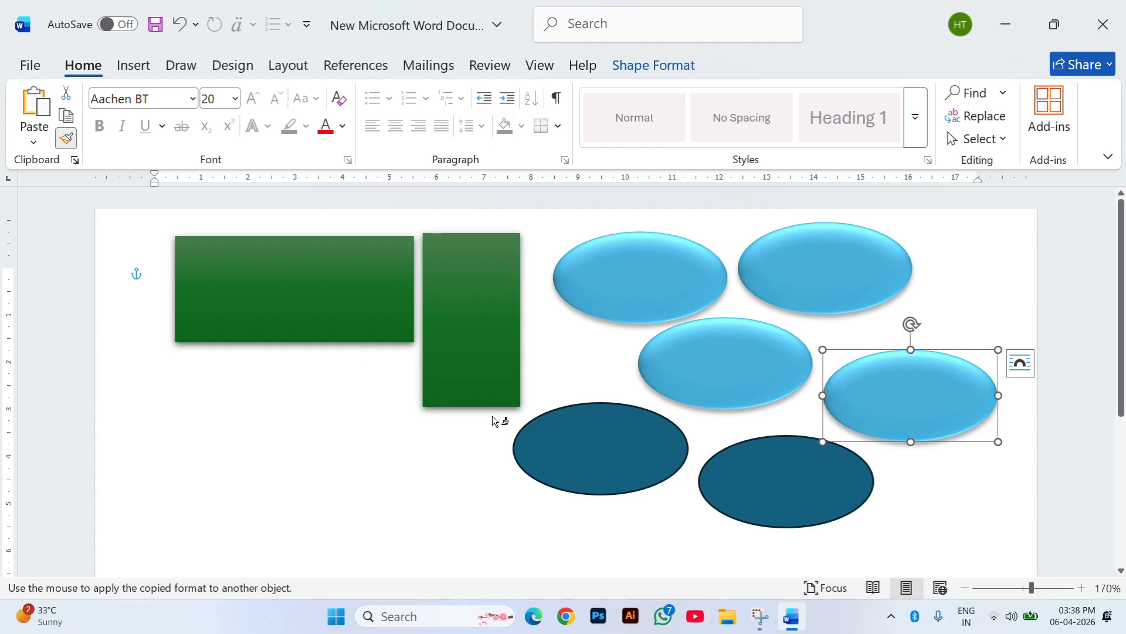
{"action": "left_click", "coordinate": [610, 449]}
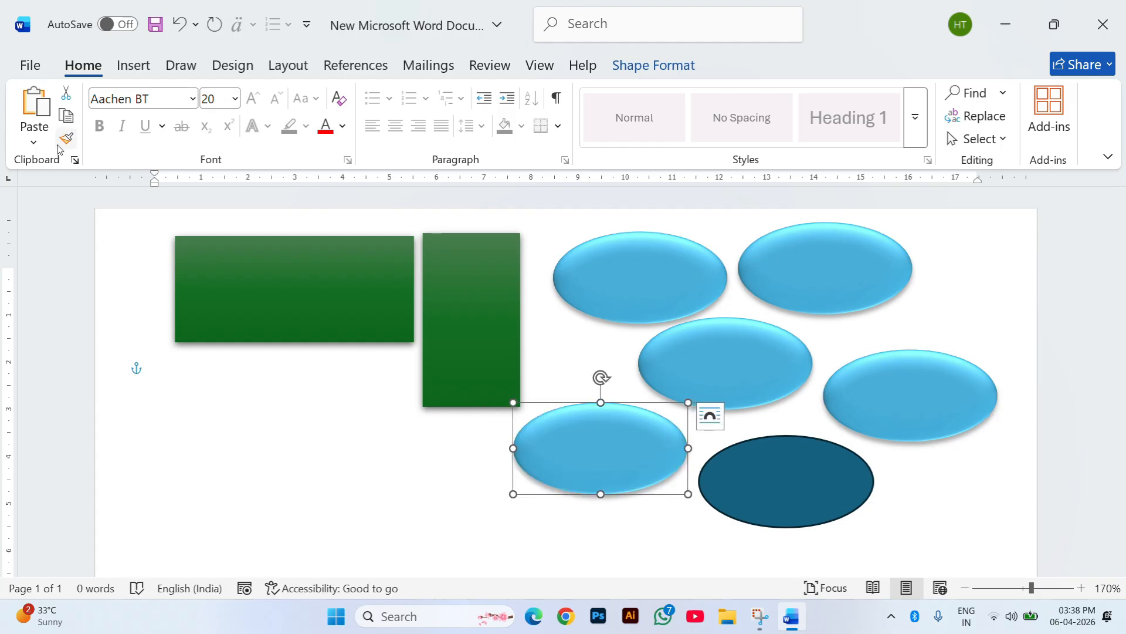
{"action": "left_click", "coordinate": [64, 140]}
{"action": "left_click", "coordinate": [723, 491]}
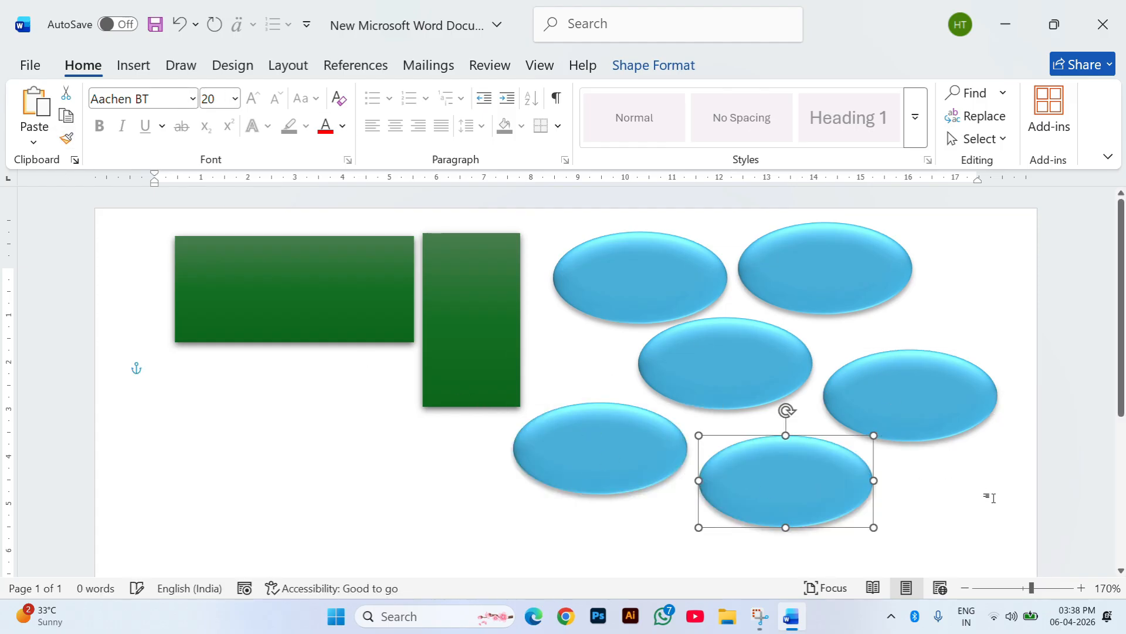
Move all six blue ellipses onto the green rectangles so that they overlap in a cluster.
{"action": "left_click", "coordinate": [663, 227]}
{"action": "left_click_drag", "start_coordinate": [719, 354], "coordinate": [271, 333]}
{"action": "left_click_drag", "start_coordinate": [678, 278], "coordinate": [348, 397]}
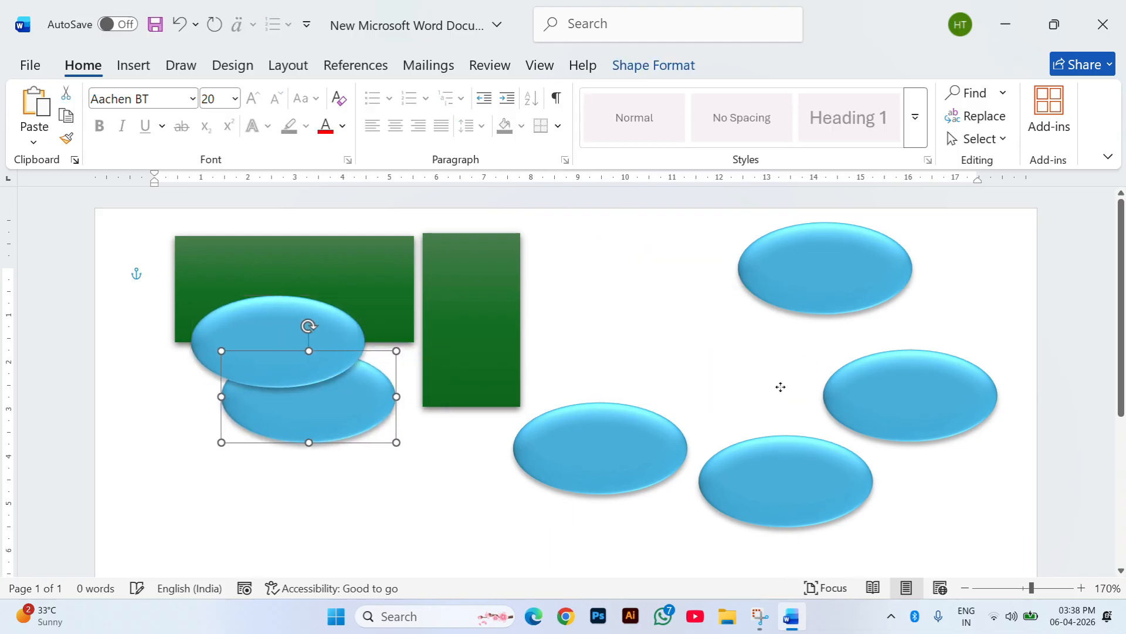
{"action": "left_click_drag", "start_coordinate": [629, 448], "coordinate": [424, 368]}
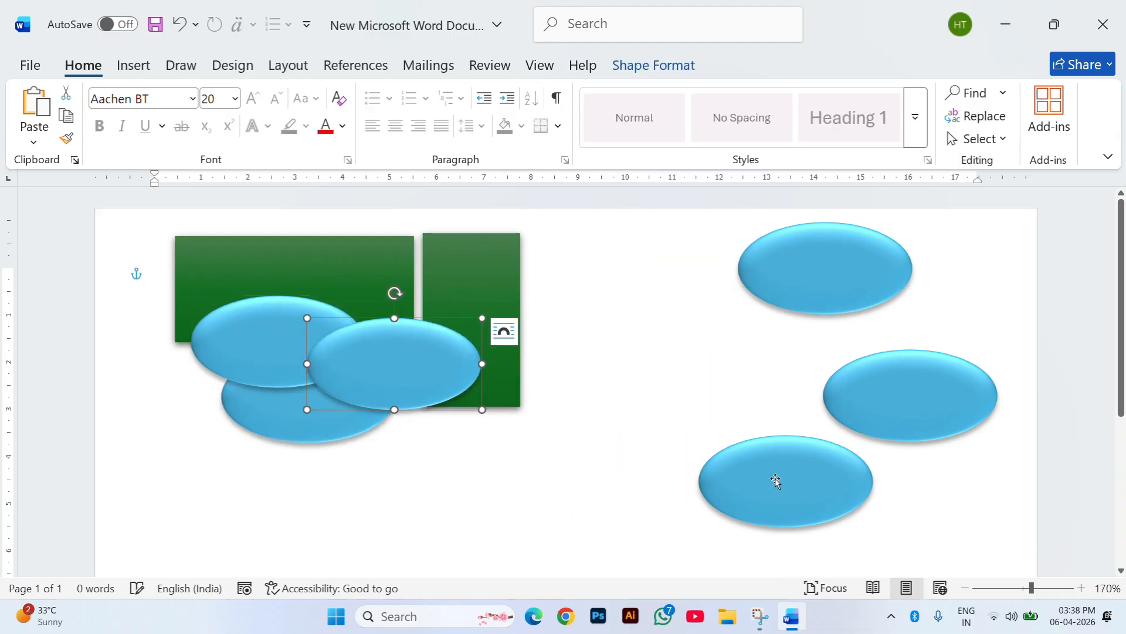
{"action": "left_click_drag", "start_coordinate": [776, 480], "coordinate": [356, 311]}
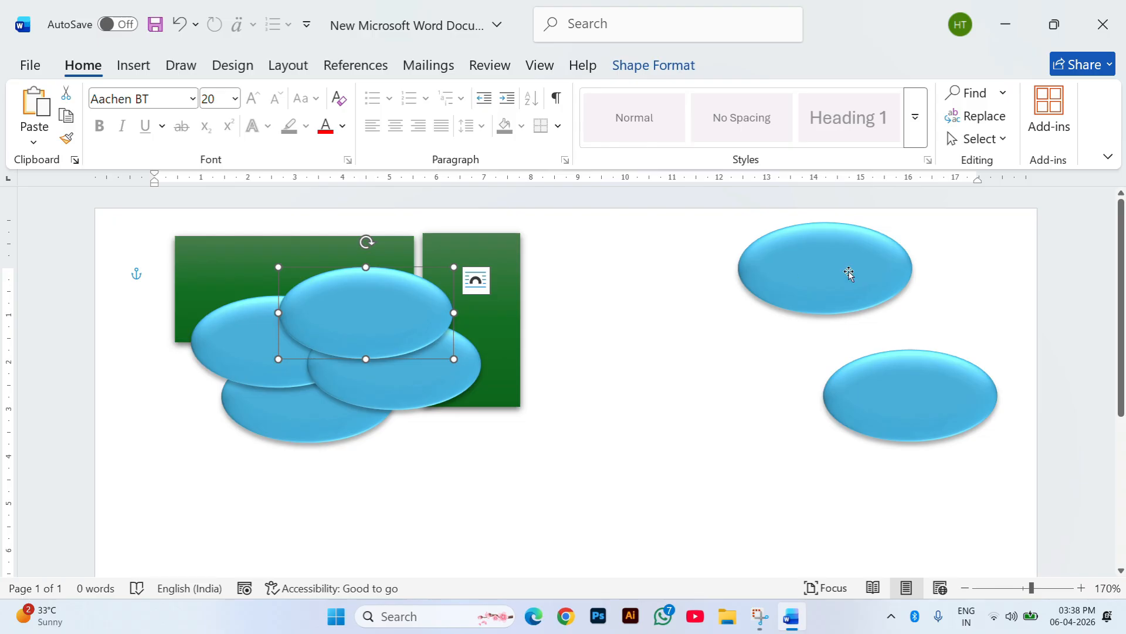
{"action": "left_click_drag", "start_coordinate": [849, 273], "coordinate": [460, 314]}
{"action": "left_click_drag", "start_coordinate": [868, 409], "coordinate": [503, 384]}
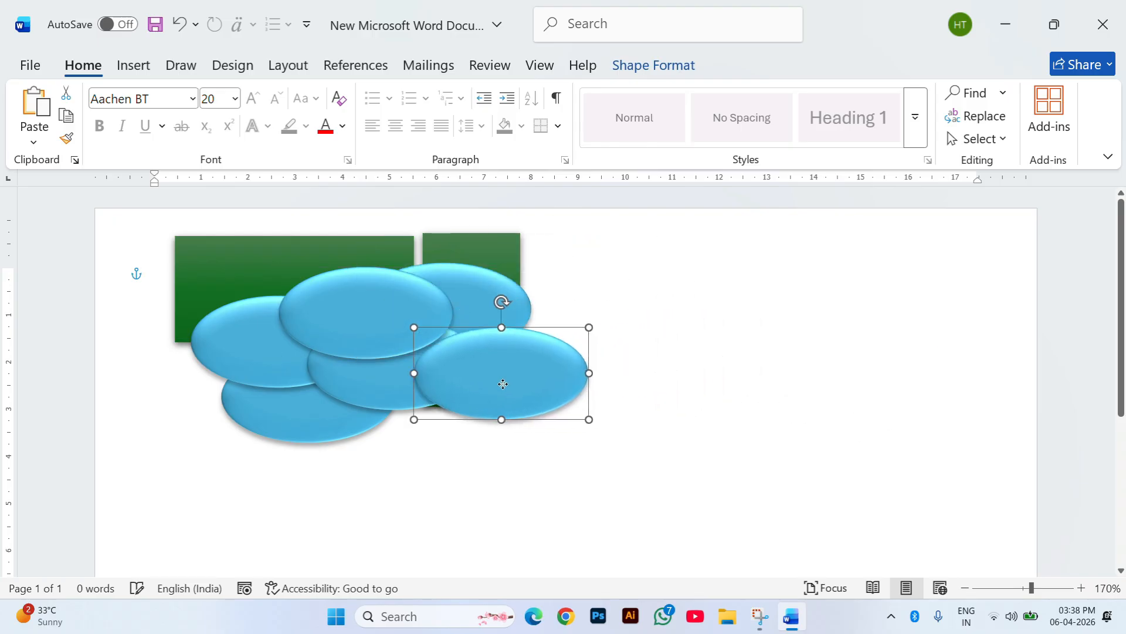
Select all the rectangles and ellipses on the page and delete them.
{"action": "left_click", "coordinate": [709, 330]}
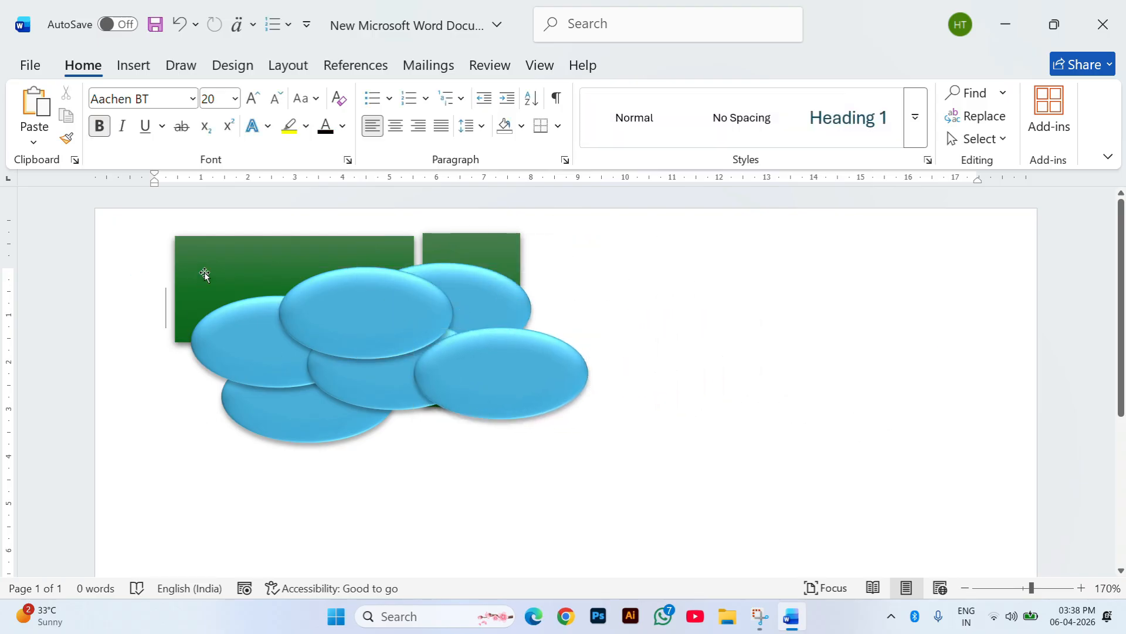
{"action": "left_click_drag", "start_coordinate": [158, 293], "coordinate": [695, 424]}
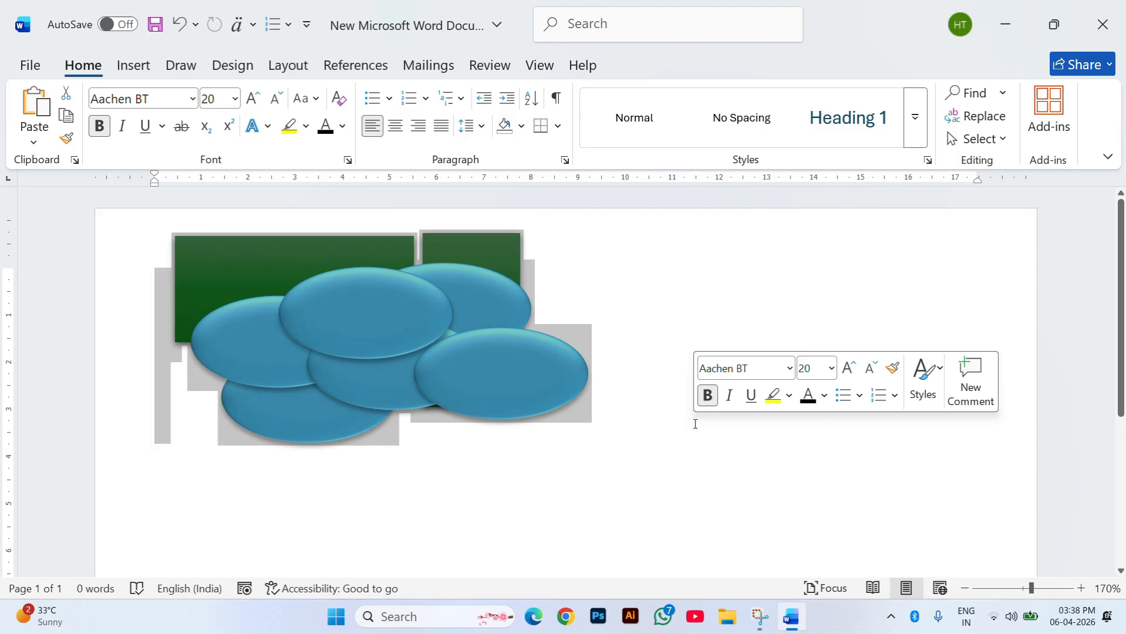
{"action": "key", "text": "Delete"}
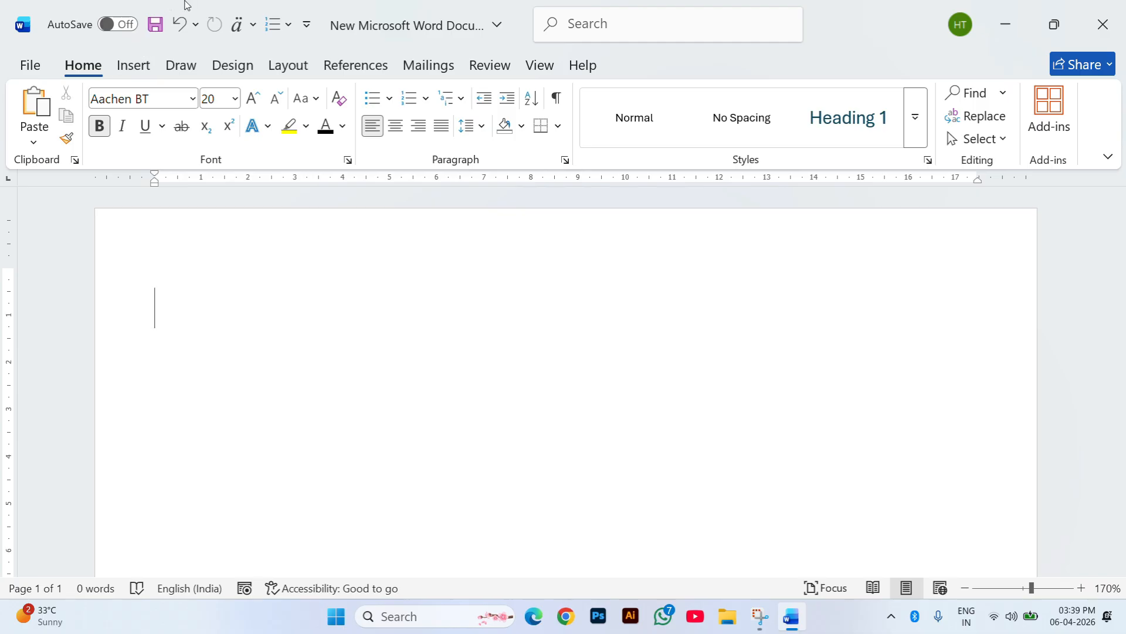
{"action": "left_click", "coordinate": [222, 64]}
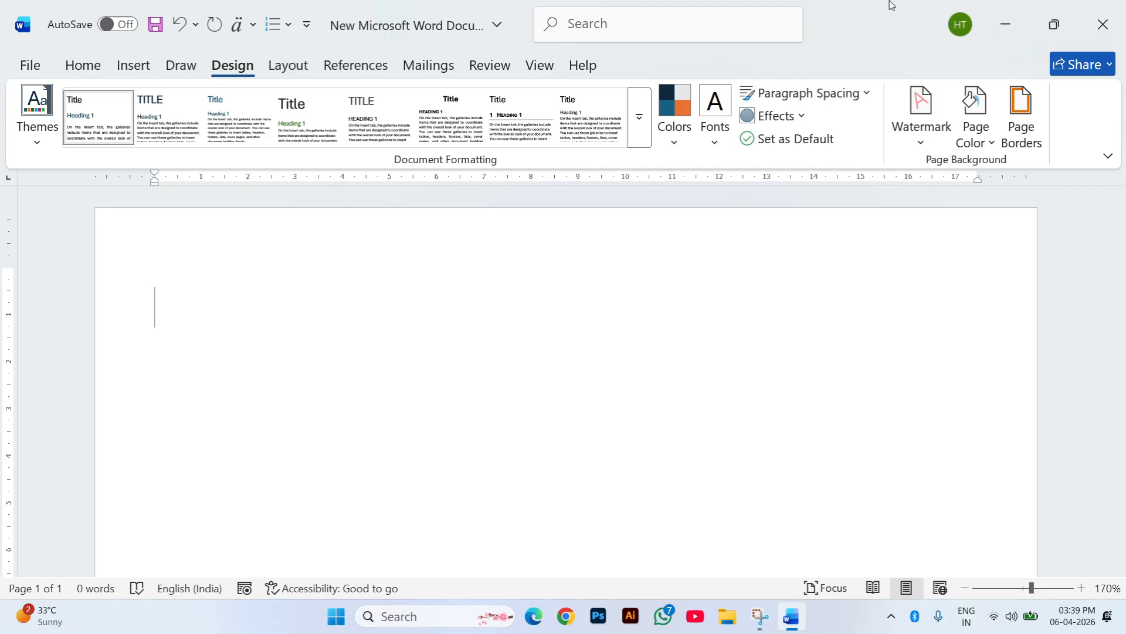
{"action": "left_click", "coordinate": [298, 66]}
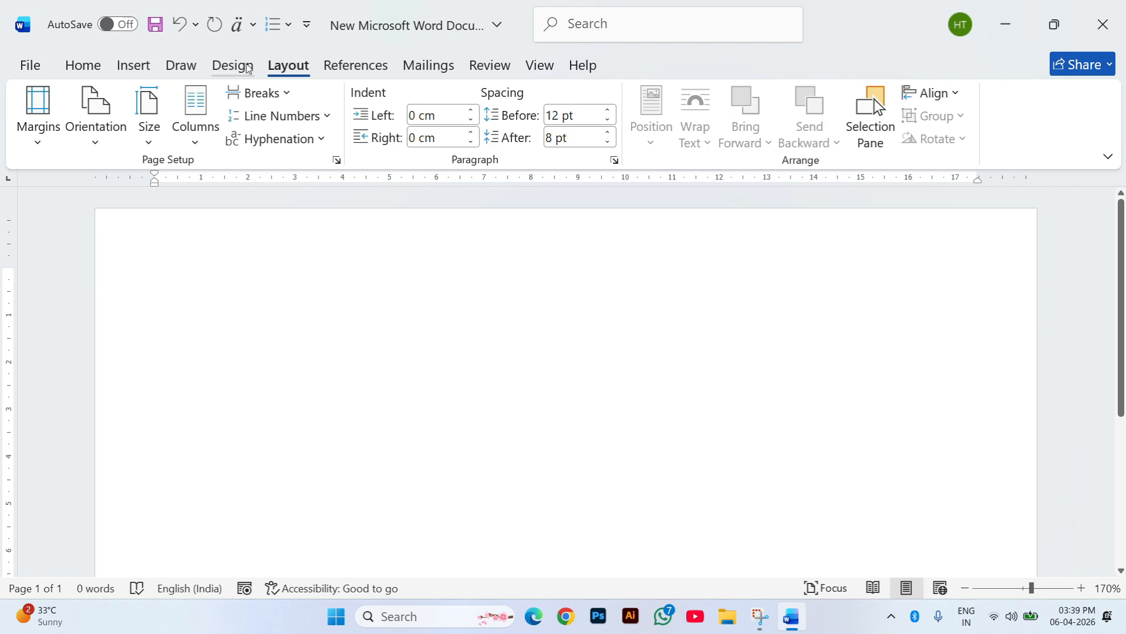
{"action": "left_click", "coordinate": [243, 69]}
{"action": "left_click", "coordinate": [301, 69]}
{"action": "left_click", "coordinate": [243, 68]}
{"action": "left_click", "coordinate": [273, 69]}
{"action": "left_click", "coordinate": [243, 69]}
{"action": "left_click", "coordinate": [301, 69]}
{"action": "double_click", "coordinate": [304, 68]}
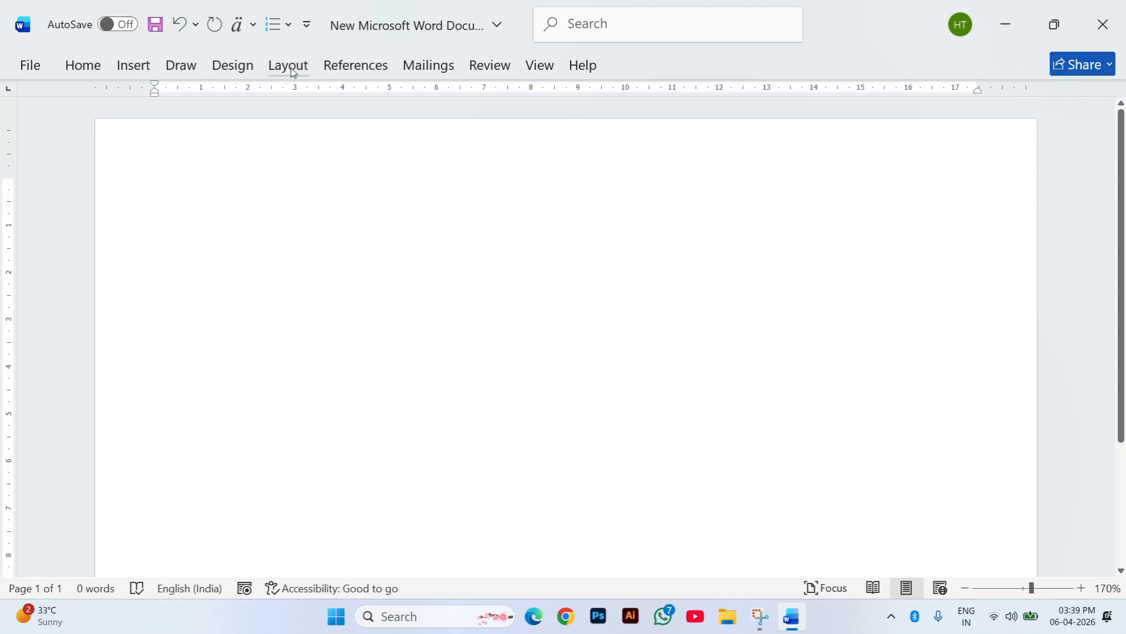
Expand the collapsed ribbon so its commands stay shown, and look over the layout, design and home command groups.
{"action": "double_click", "coordinate": [292, 67]}
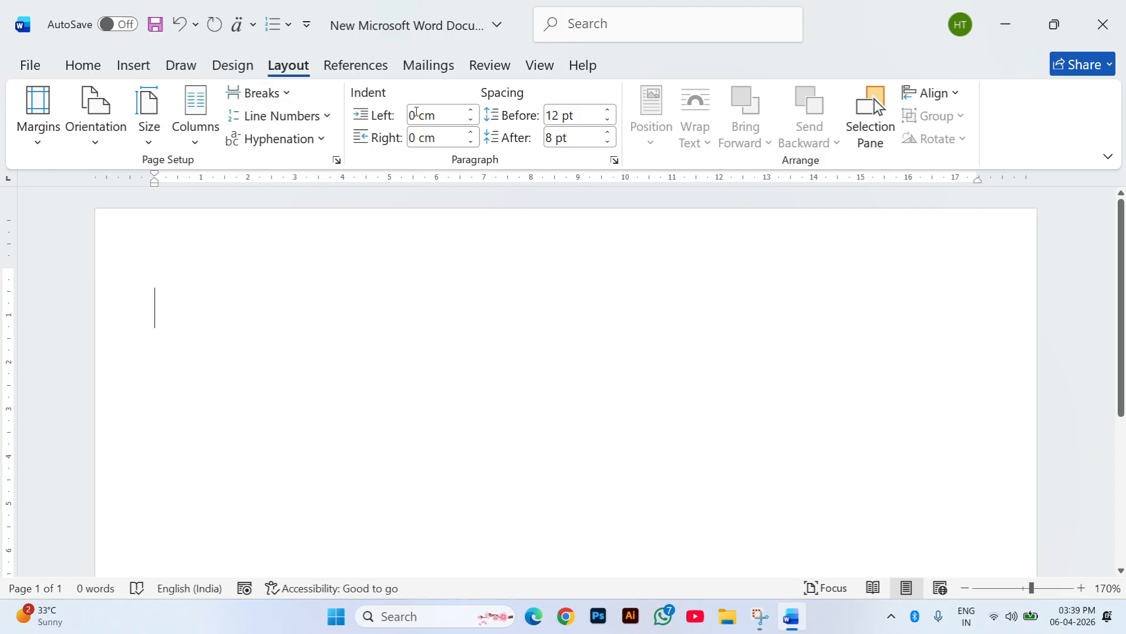
{"action": "left_click", "coordinate": [235, 69]}
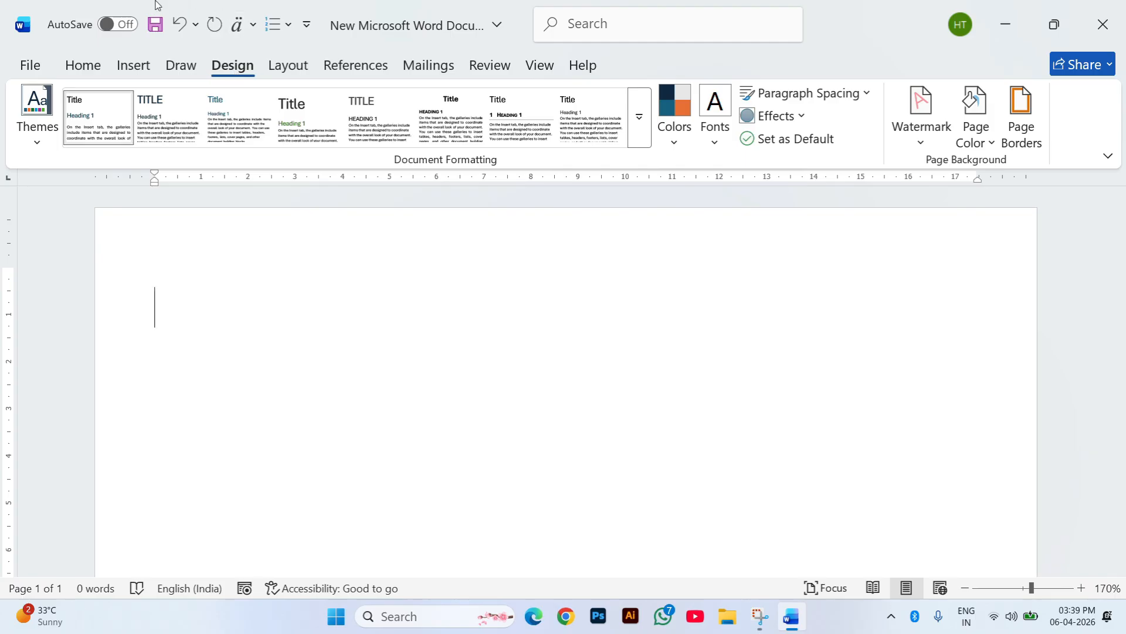
{"action": "left_click", "coordinate": [88, 61]}
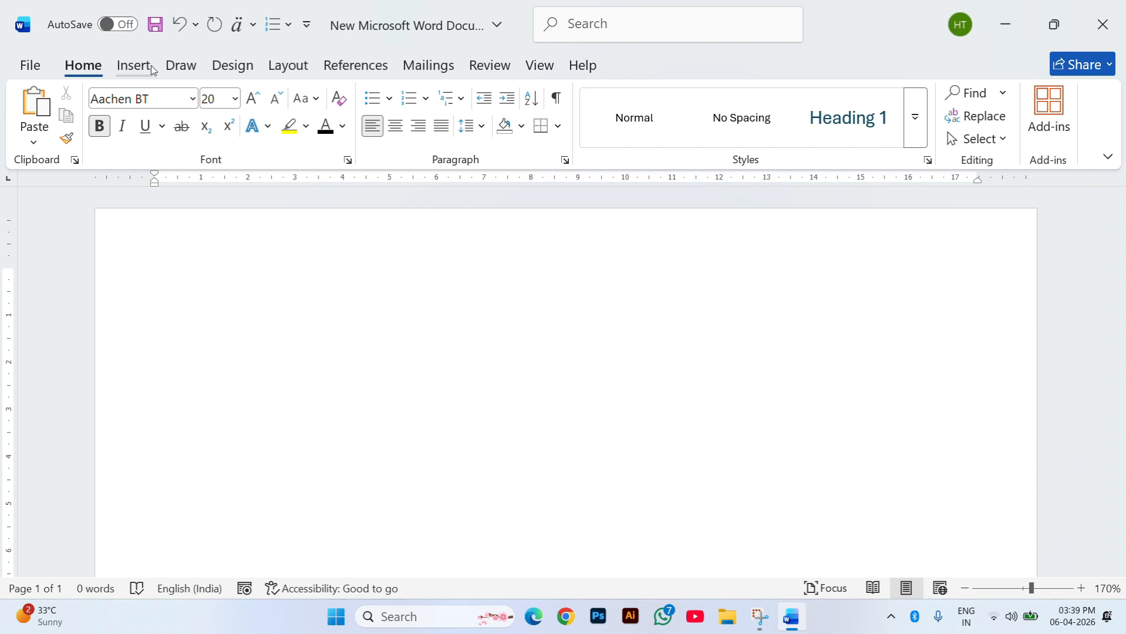
Examine the preset watermarks offered for the page background without applying one.
{"action": "left_click", "coordinate": [233, 65]}
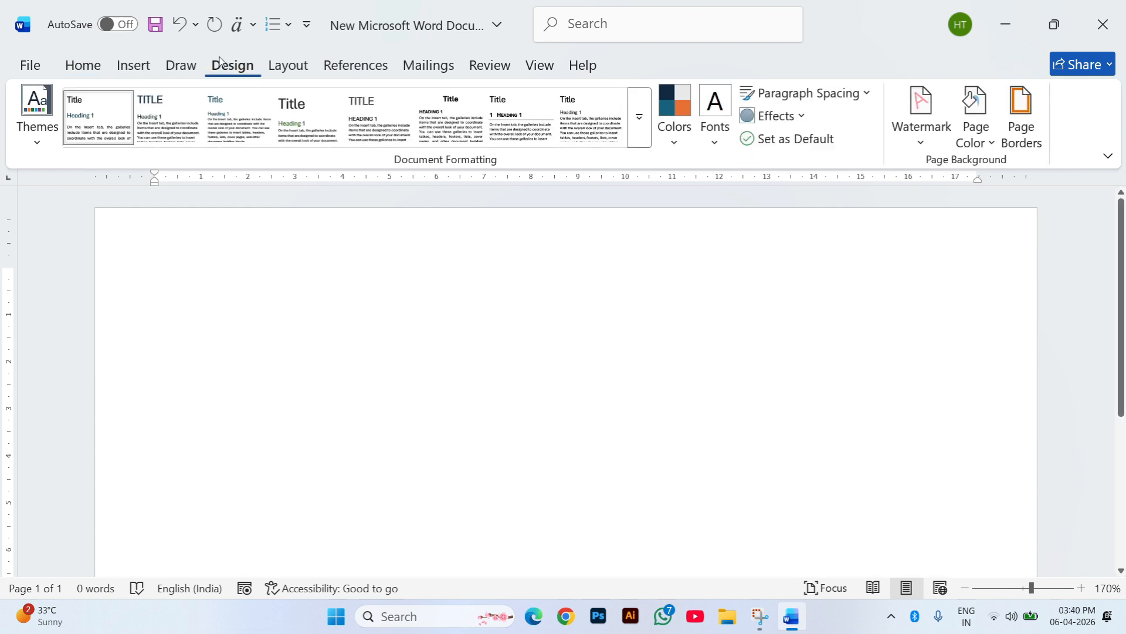
{"action": "left_click", "coordinate": [921, 145]}
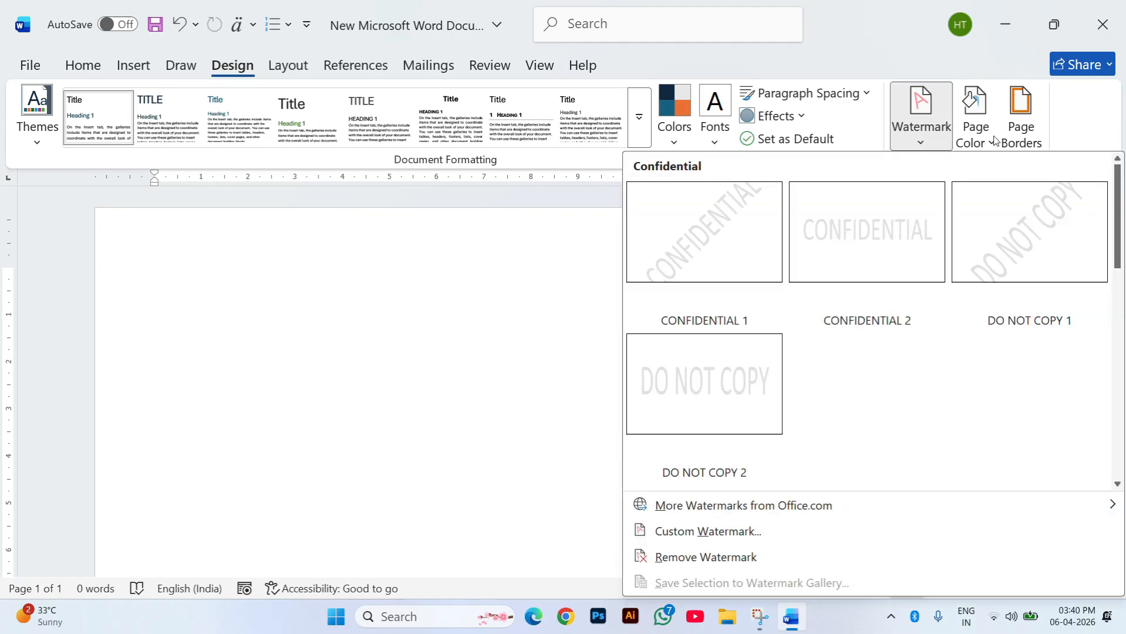
{"action": "left_click", "coordinate": [474, 300]}
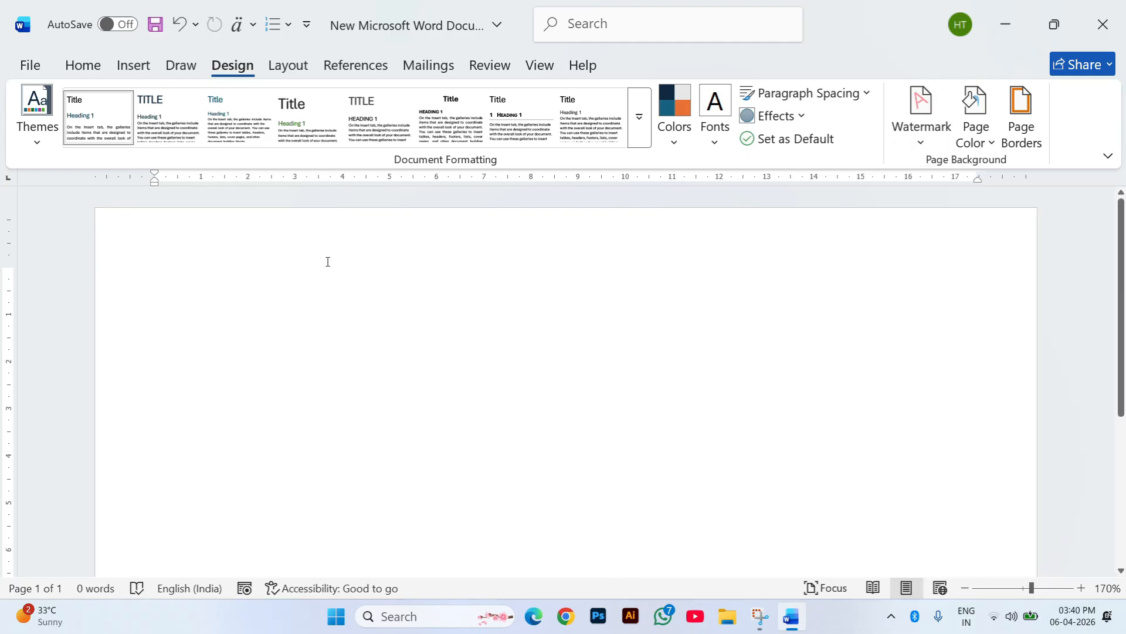
Examine the full Paragraph settings and the full Font settings, closing each dialog without changing anything.
{"action": "left_click", "coordinate": [88, 64]}
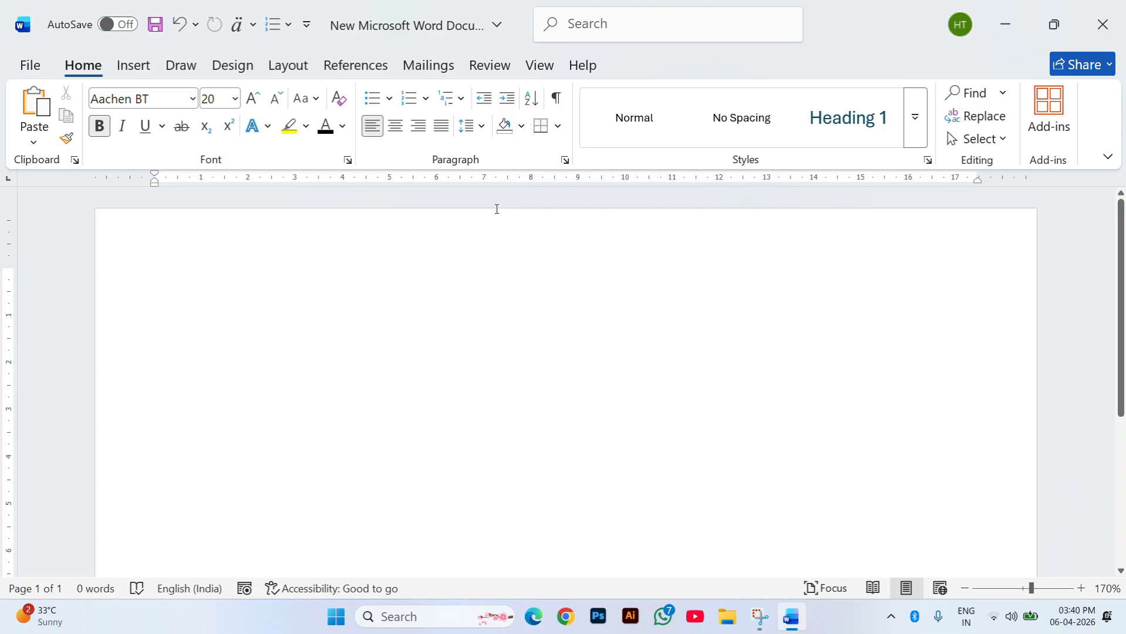
{"action": "left_click", "coordinate": [565, 159]}
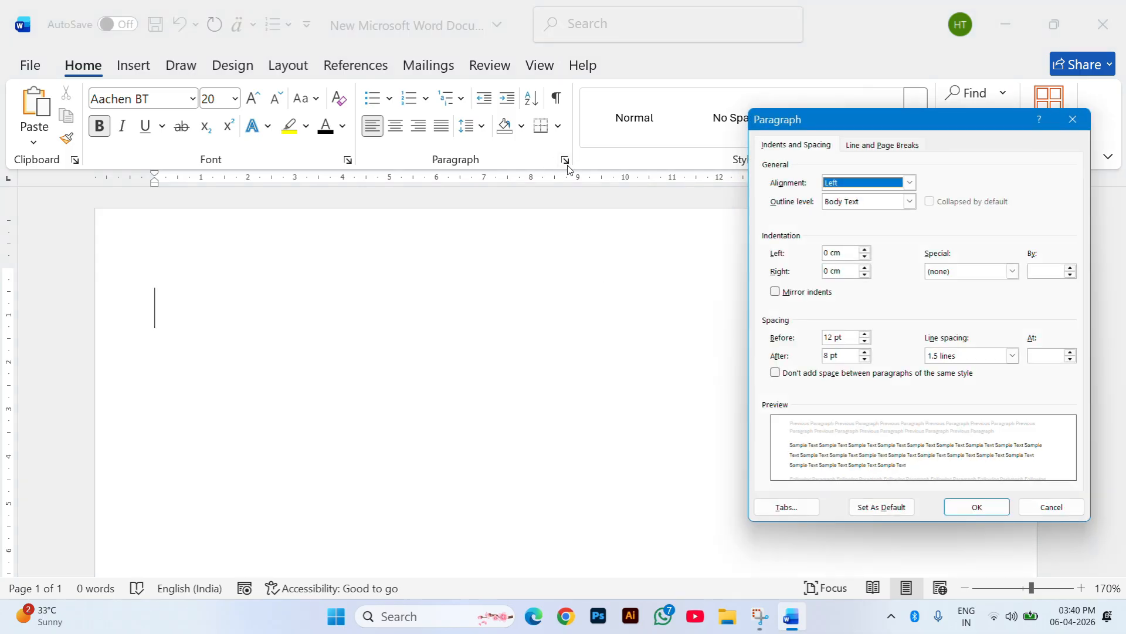
{"action": "left_click_drag", "start_coordinate": [972, 129], "coordinate": [733, 132]}
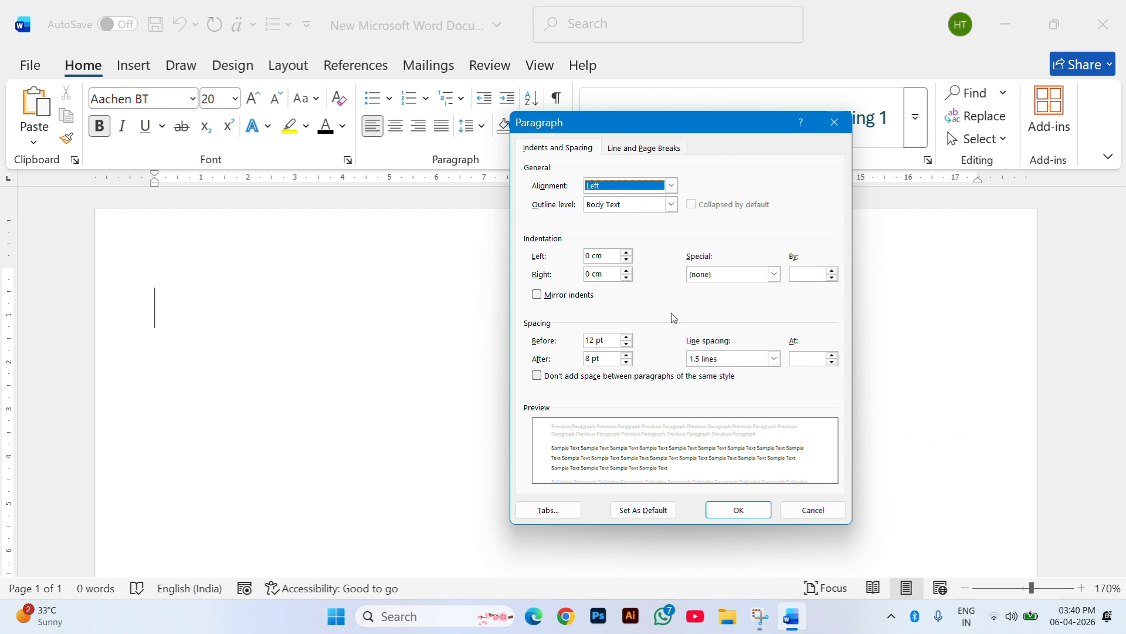
{"action": "left_click", "coordinate": [824, 127]}
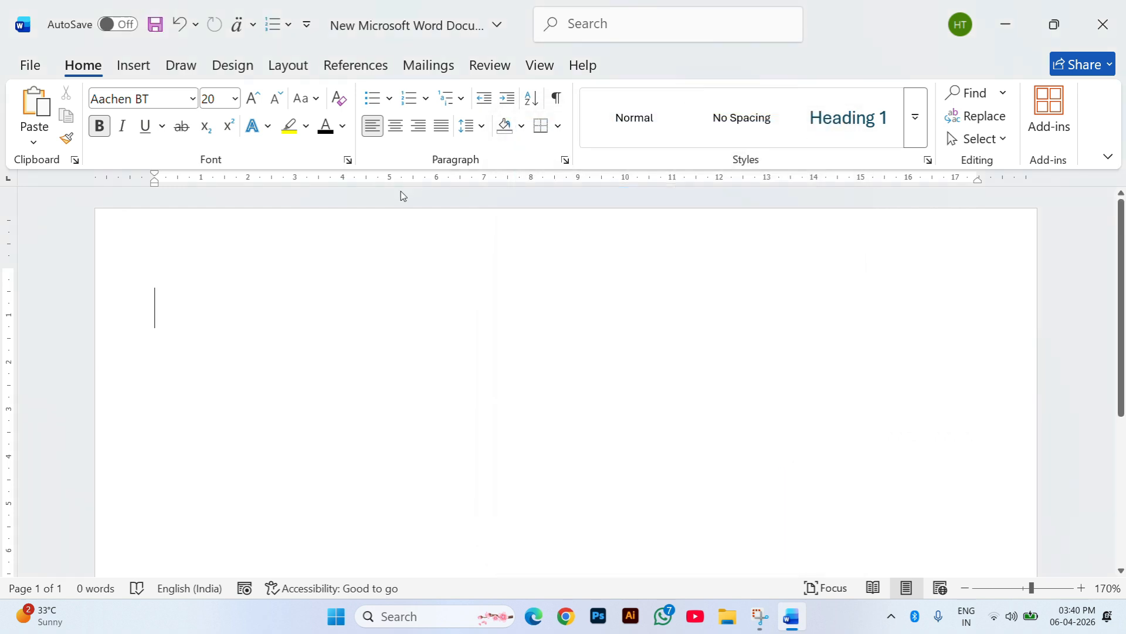
{"action": "left_click", "coordinate": [348, 157]}
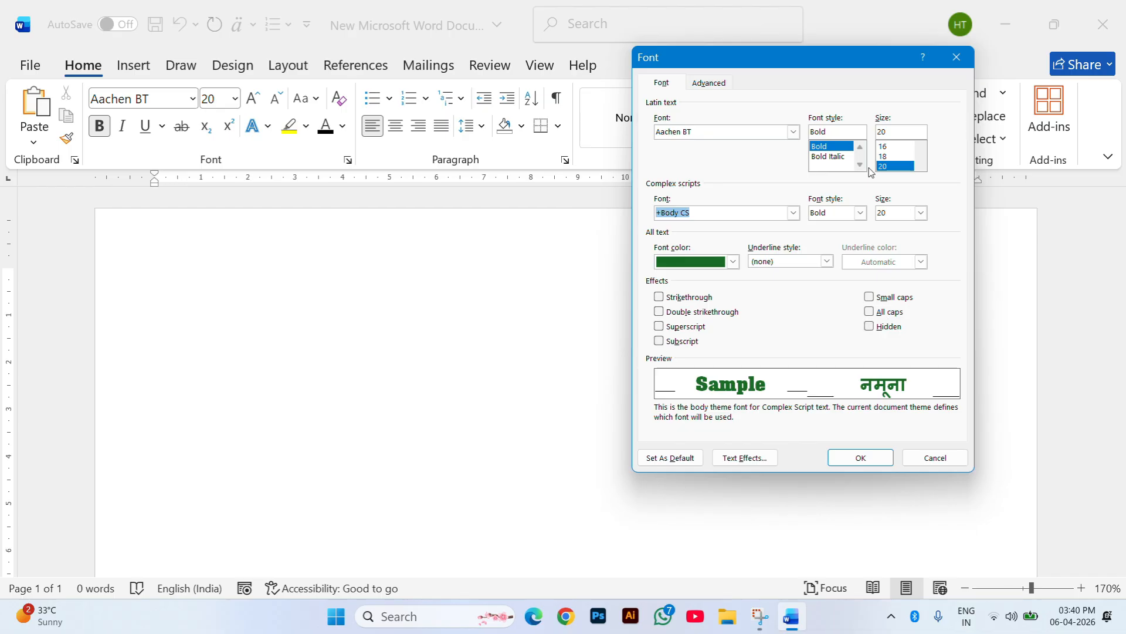
{"action": "left_click", "coordinate": [957, 57]}
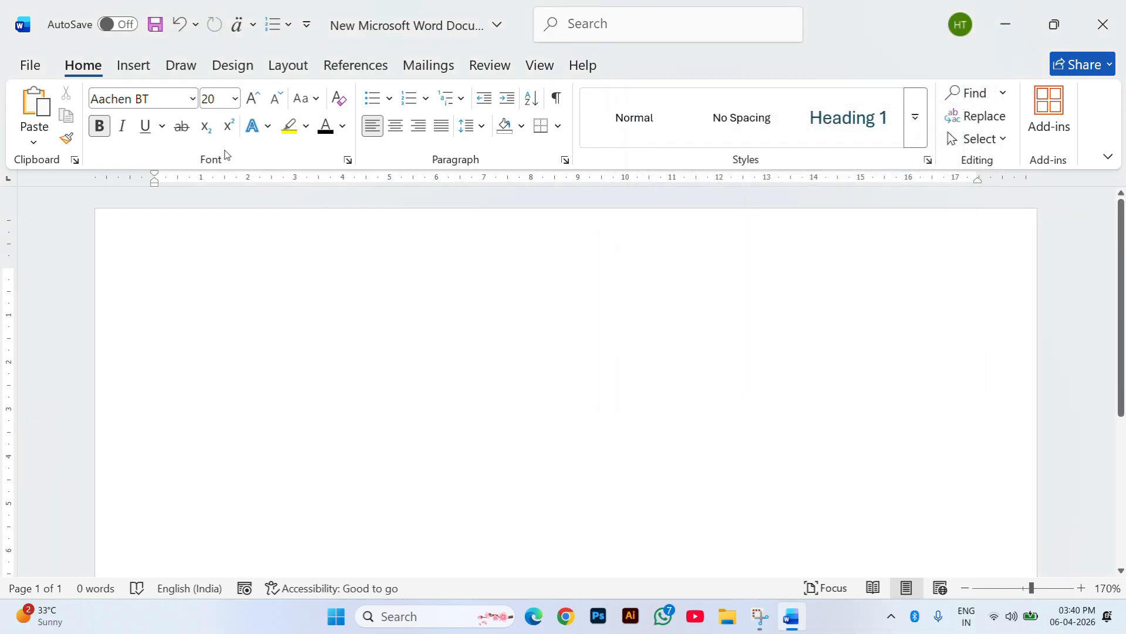
Examine the Clipboard pane and the Styles pane, closing each one again.
{"action": "left_click", "coordinate": [75, 160]}
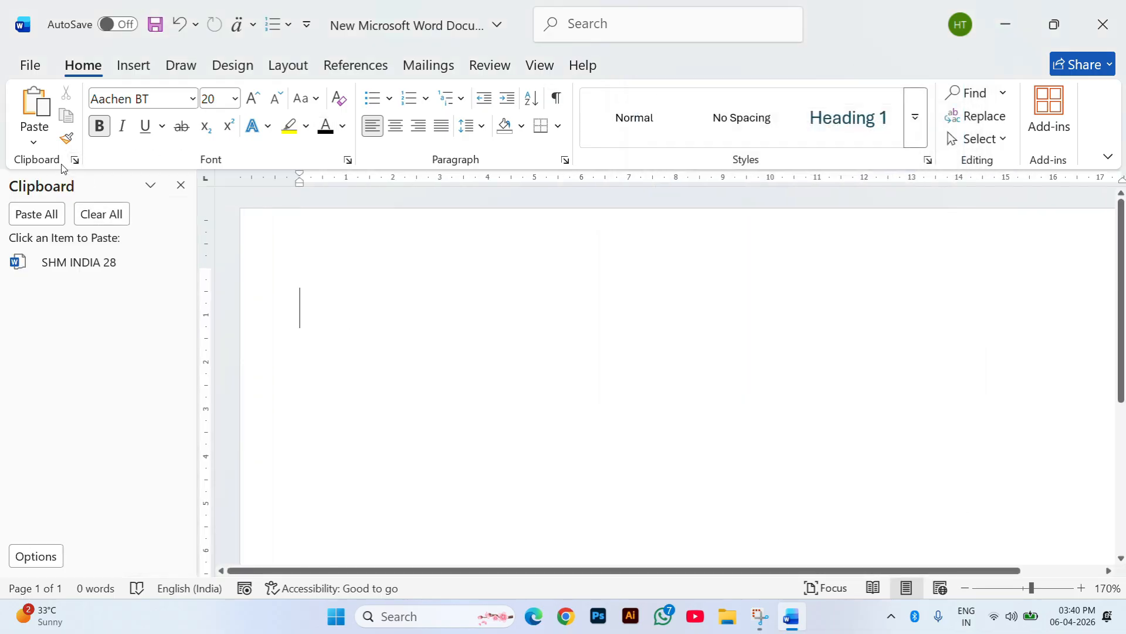
{"action": "left_click", "coordinate": [77, 159]}
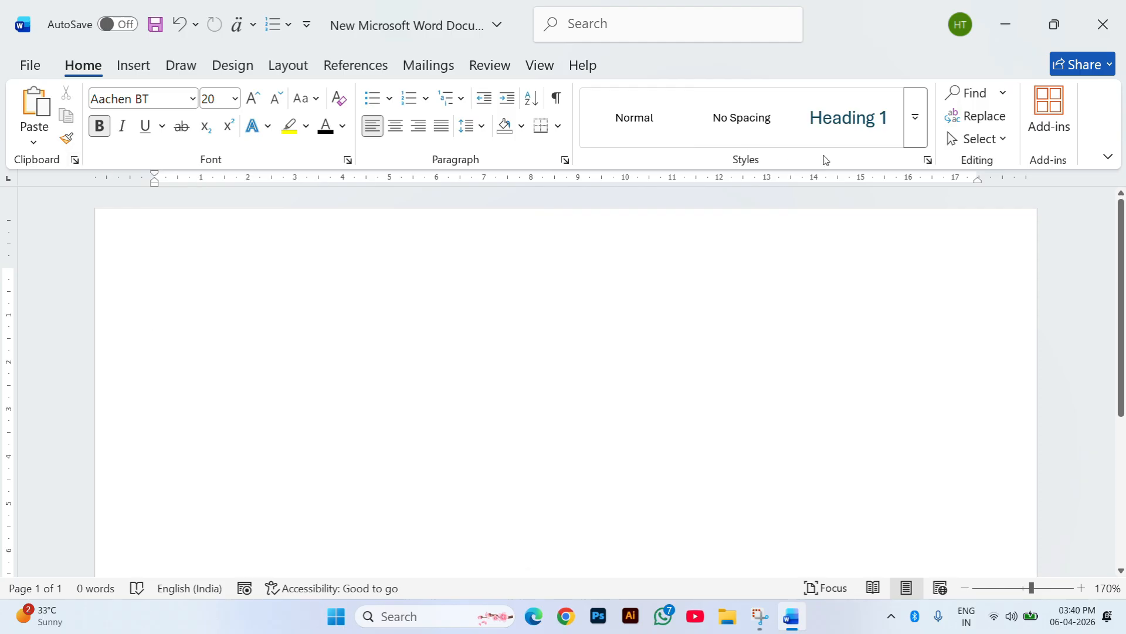
{"action": "left_click", "coordinate": [928, 160]}
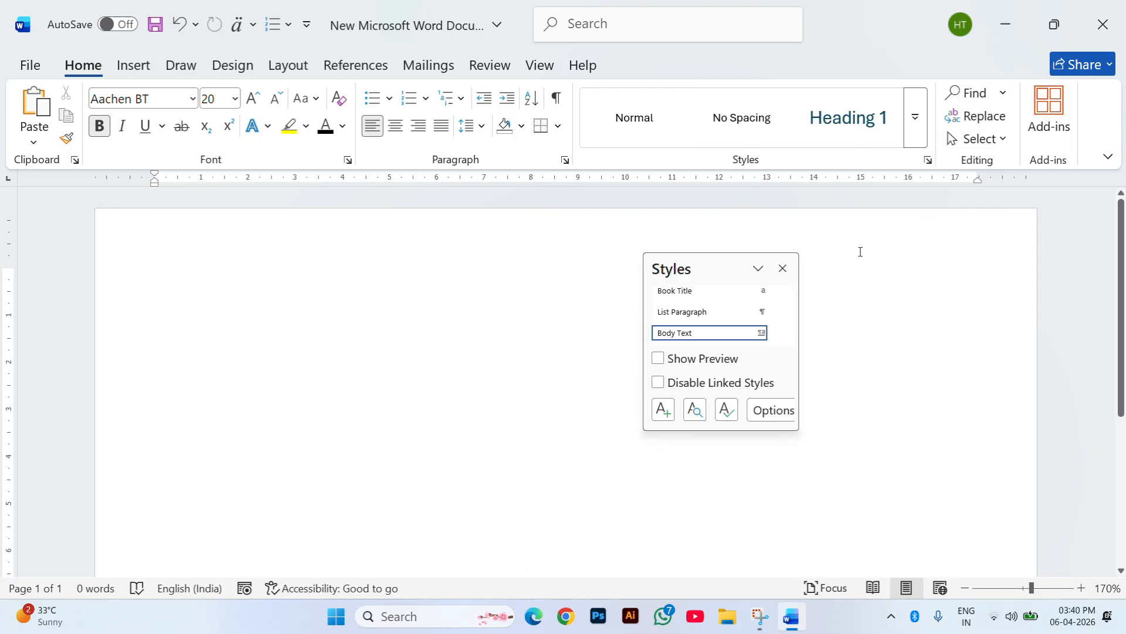
{"action": "left_click", "coordinate": [783, 268]}
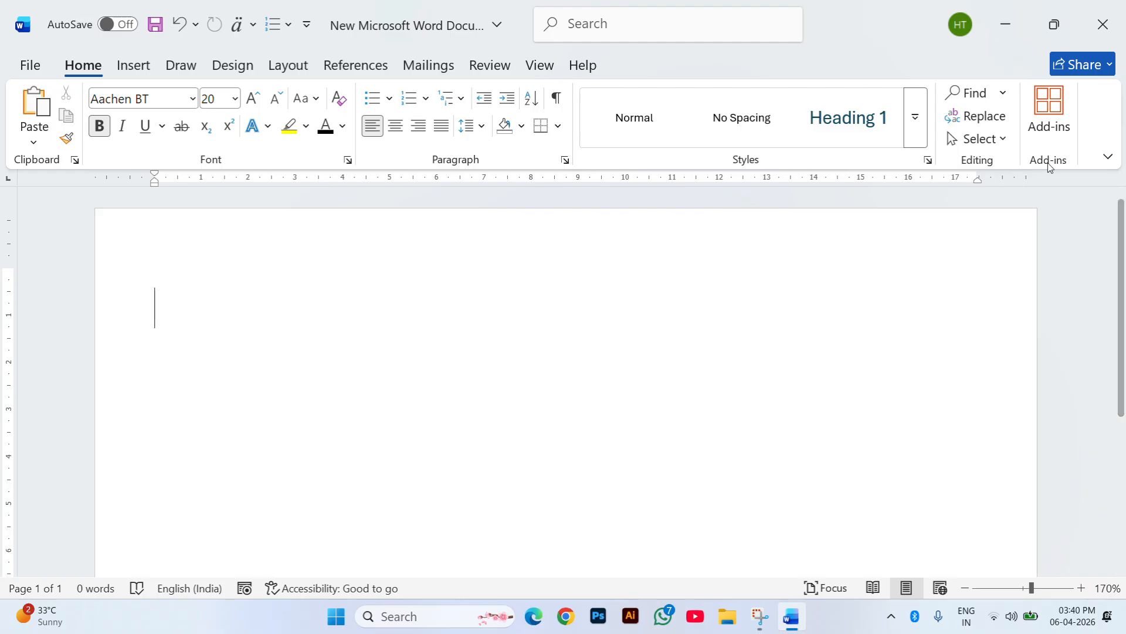